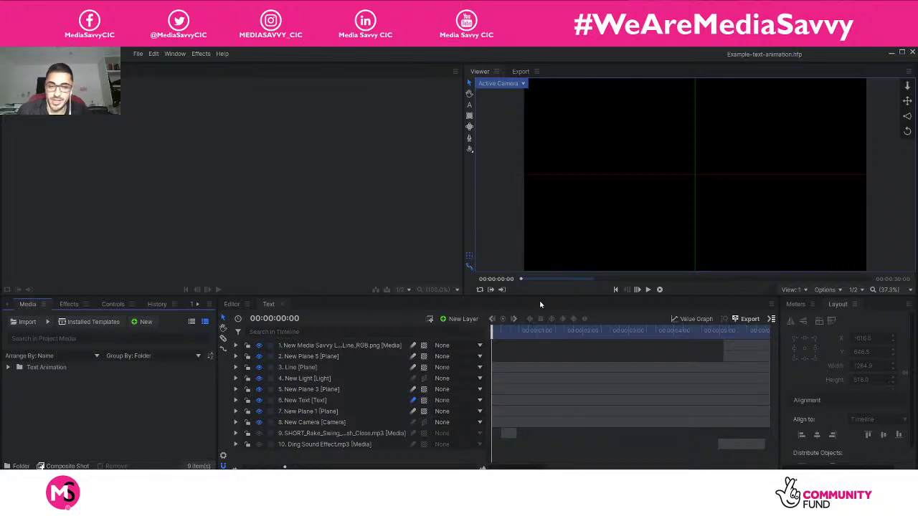
Step: Play the example text animation in the viewer, and return the playhead to the start of the timeline
click(646, 291)
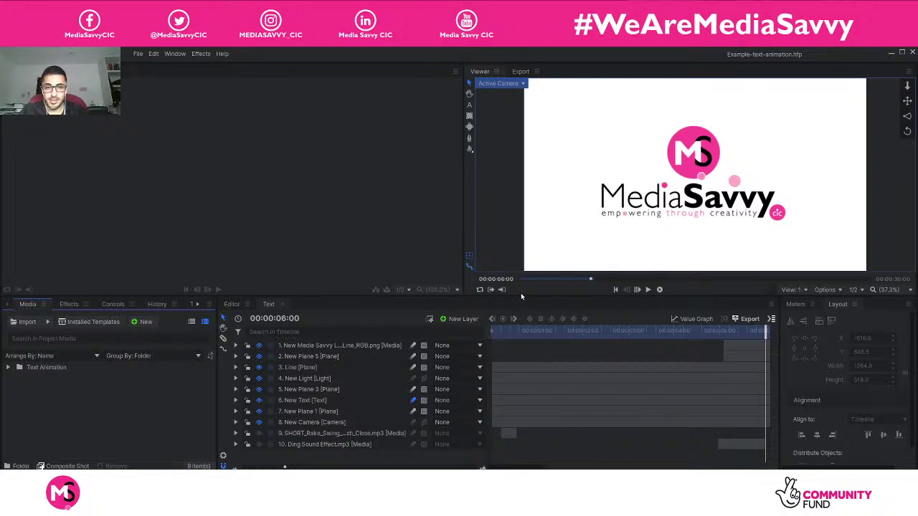
drag(752, 335, 493, 332)
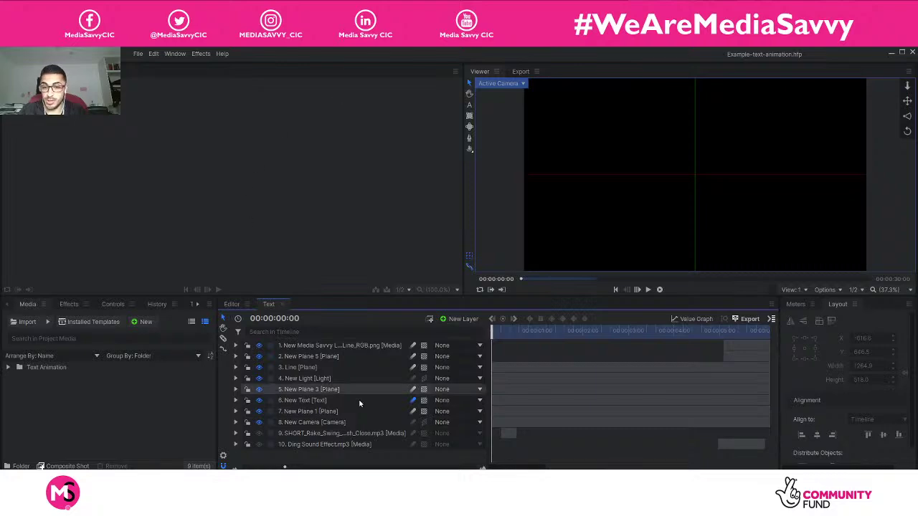
mouse_move(484, 502)
click(517, 458)
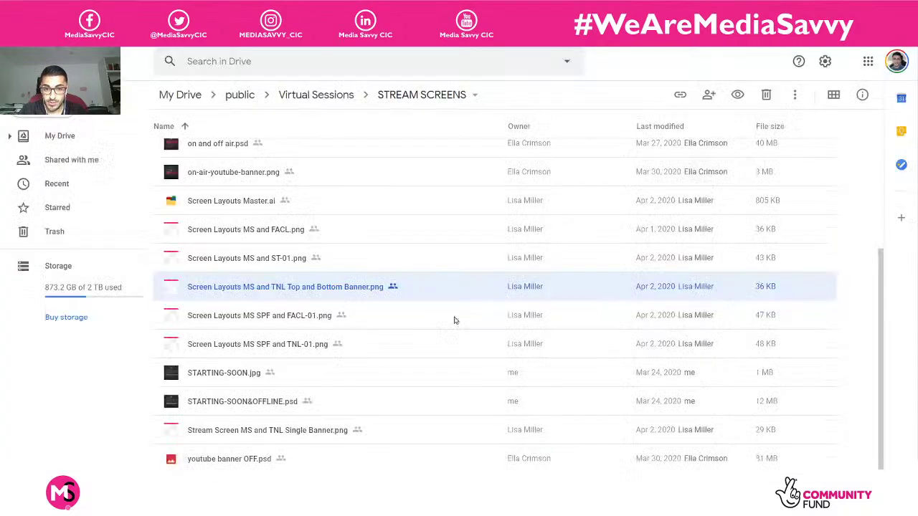
text(https://fxhome.com/software-install/hitfilm-express)
key(Return)
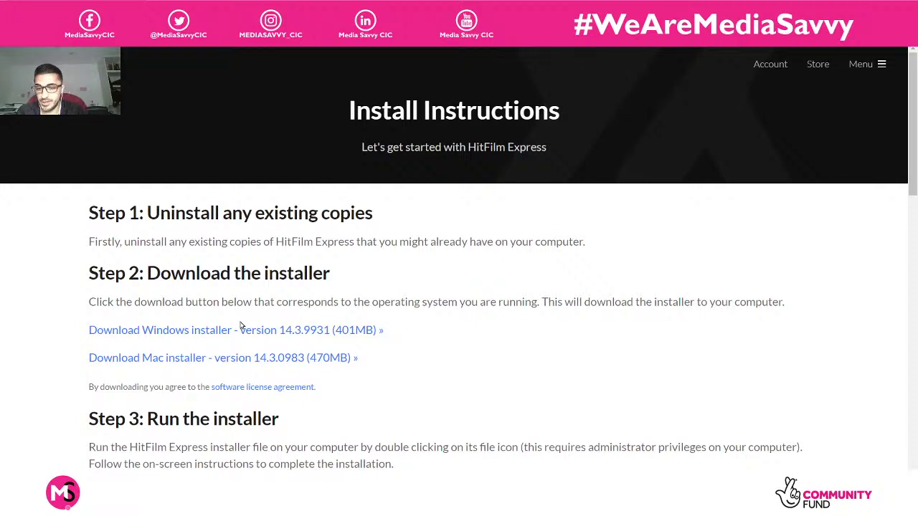
Step: Examine the HitFilm Express install instructions, covering the installer downloads and the activation steps with and without a license
scroll(180, 357, down, 3)
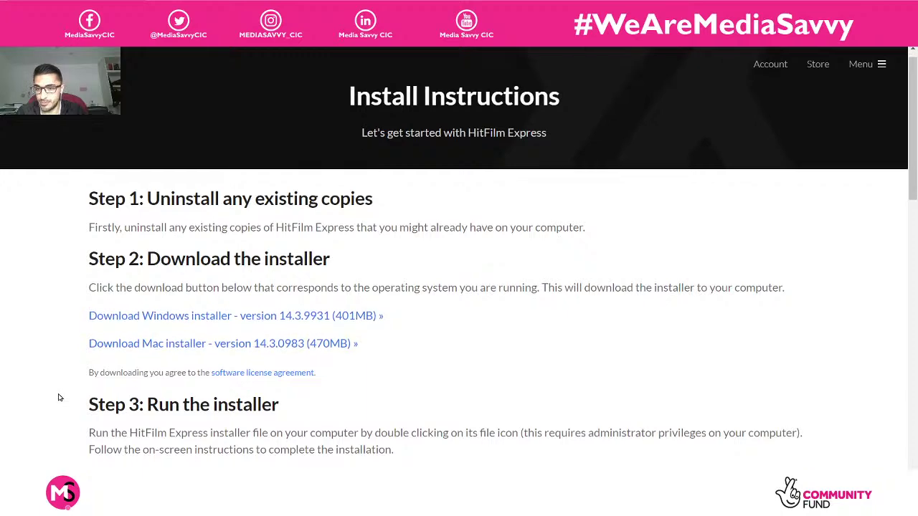
scroll(171, 285, down, 1)
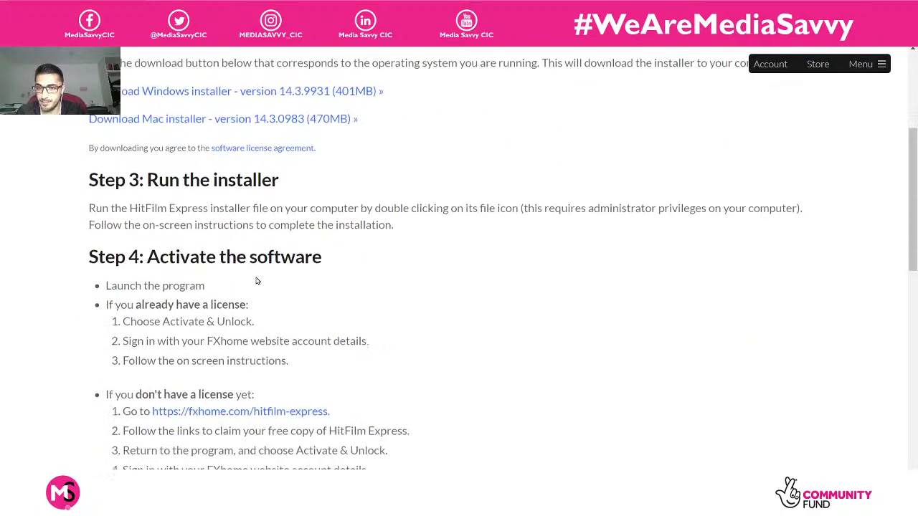
scroll(255, 282, down, 1)
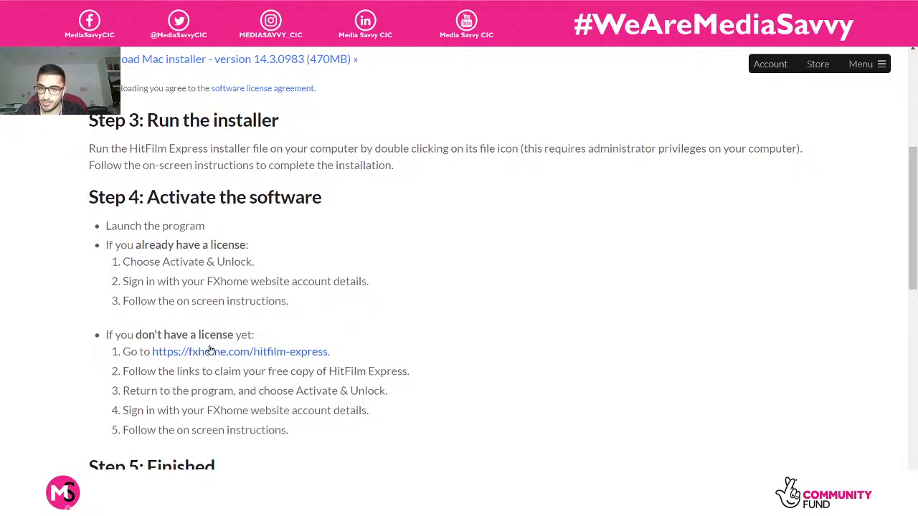
scroll(208, 301, up, 1)
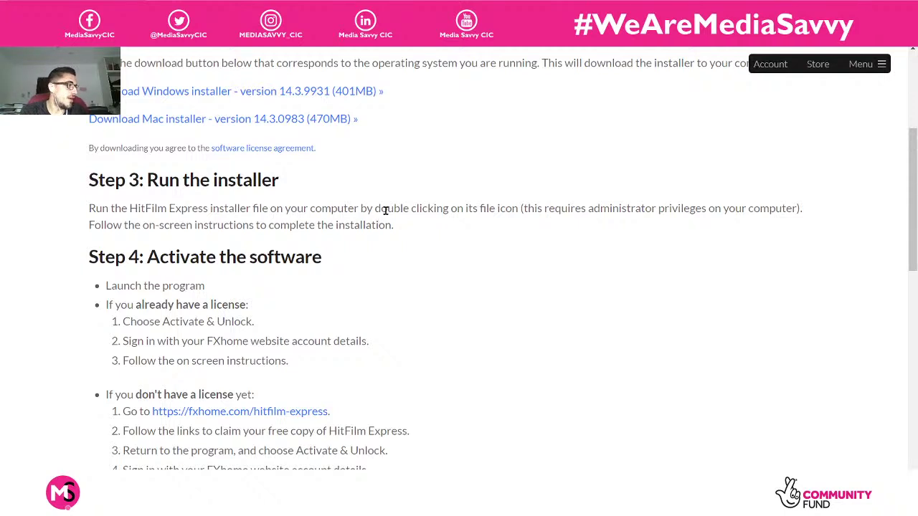
scroll(385, 210, down, 1)
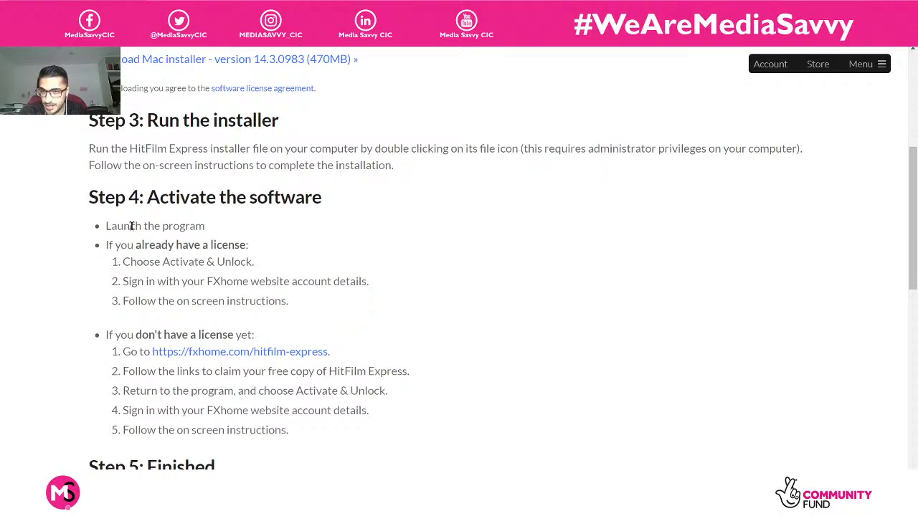
drag(107, 246, 267, 294)
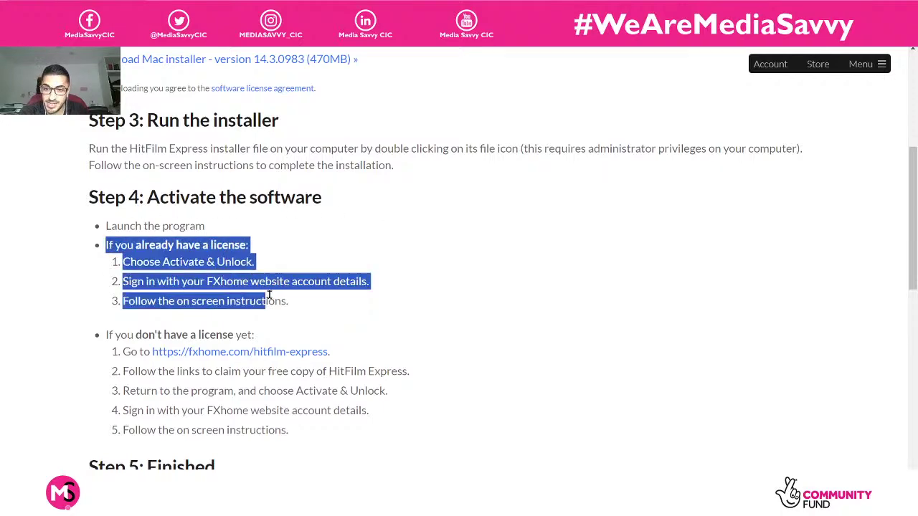
click(309, 301)
scroll(302, 277, down, 2)
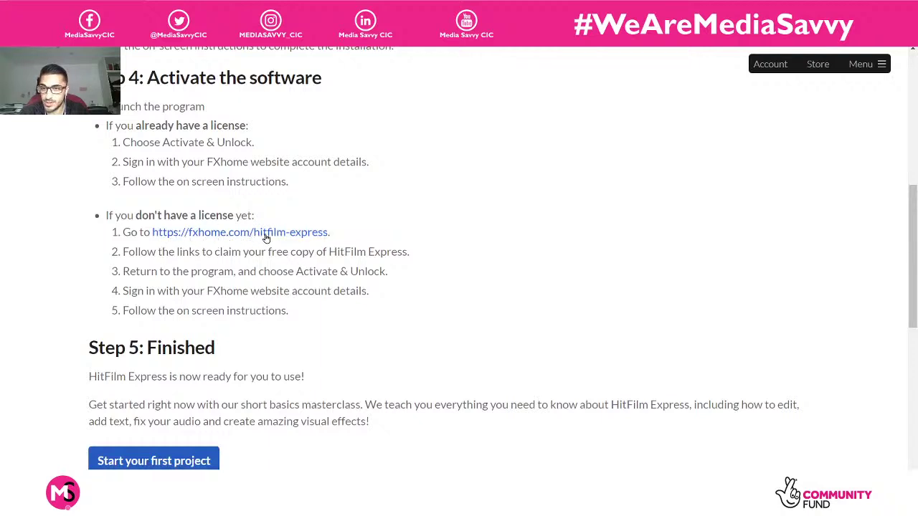
drag(156, 252, 376, 252)
click(346, 272)
drag(129, 271, 381, 272)
drag(129, 290, 328, 291)
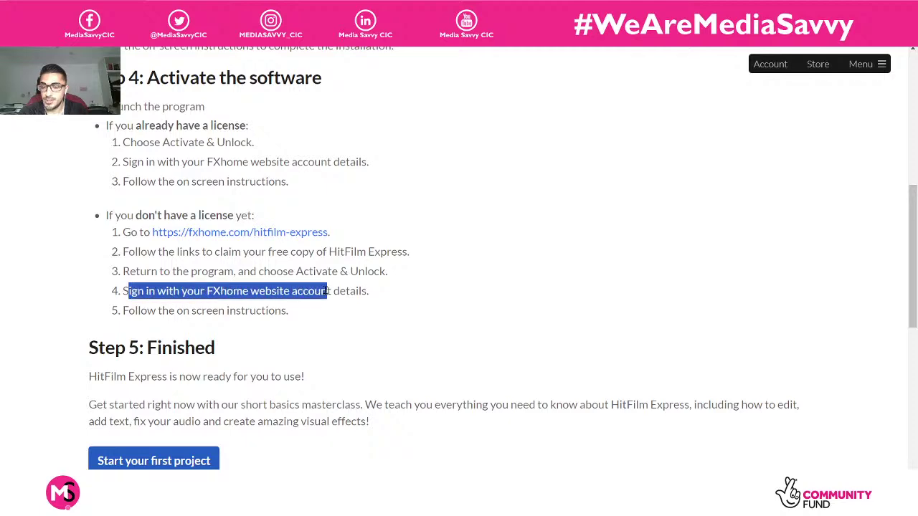
Step: Open the fxhome.com/hitfilm-express link in a separate browser tab to view its download page, and return to the beginning of the install instructions
right_click(289, 234)
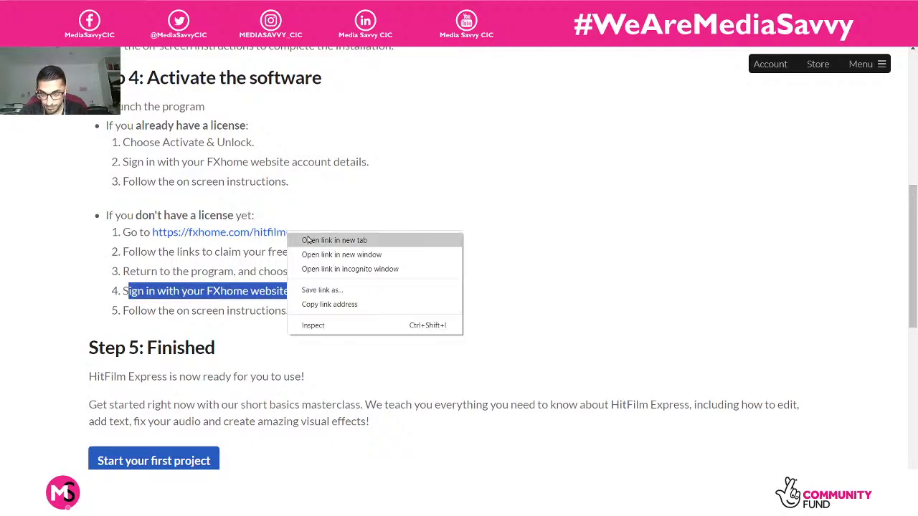
click(322, 241)
click(344, 15)
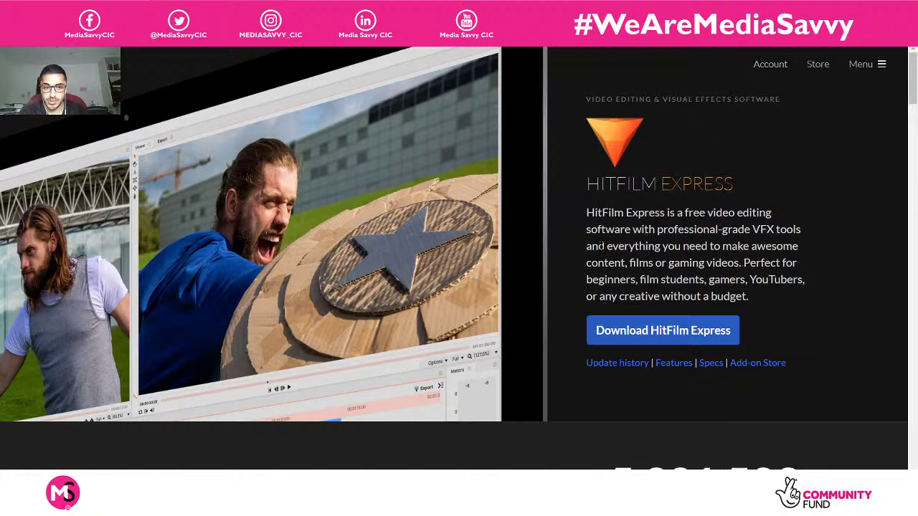
click(222, 14)
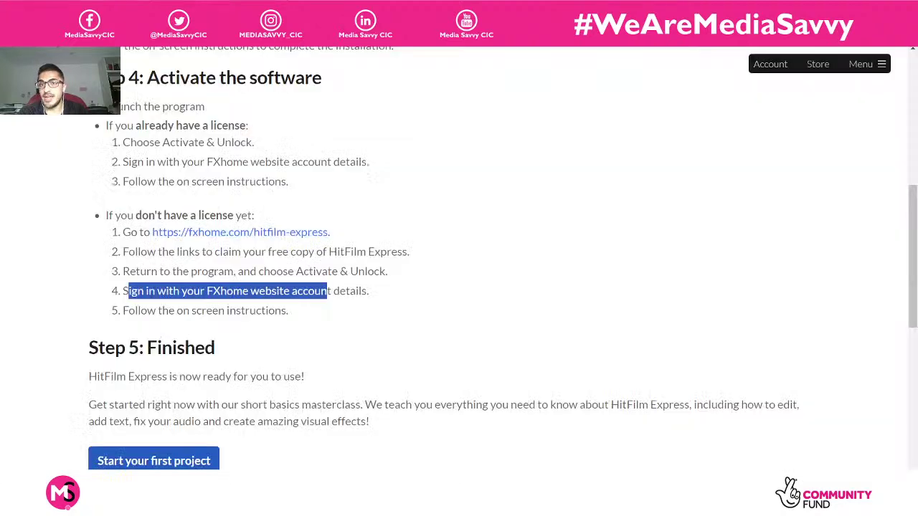
click(533, 330)
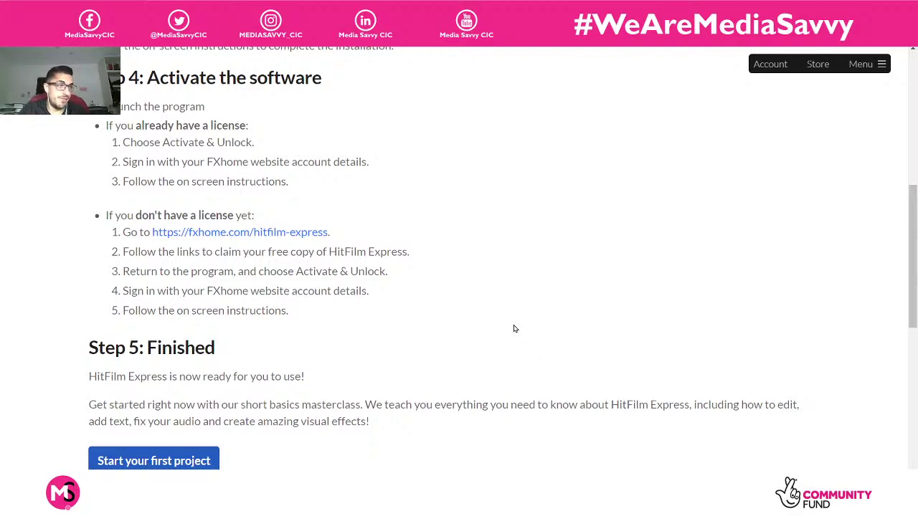
scroll(459, 320, up, 6)
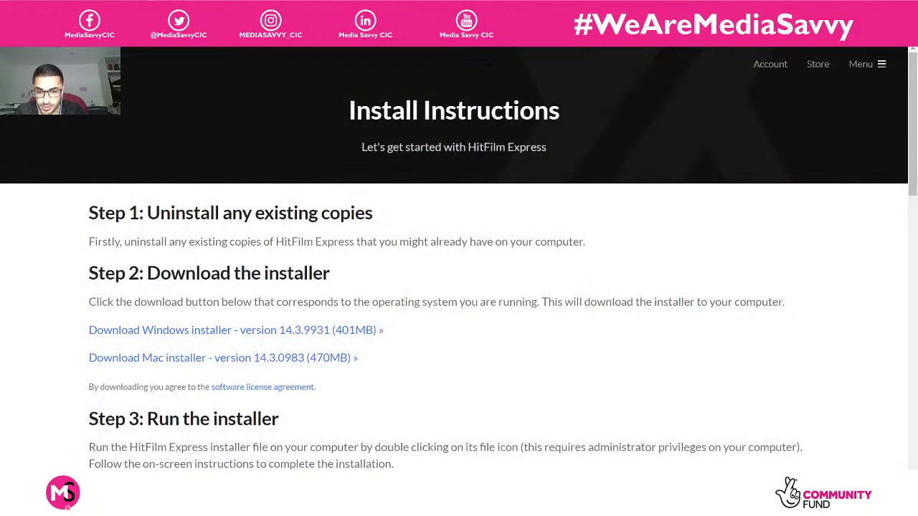
Step: Try to launch HitFilm Express from the computer's app search
key(super)
text(hit)
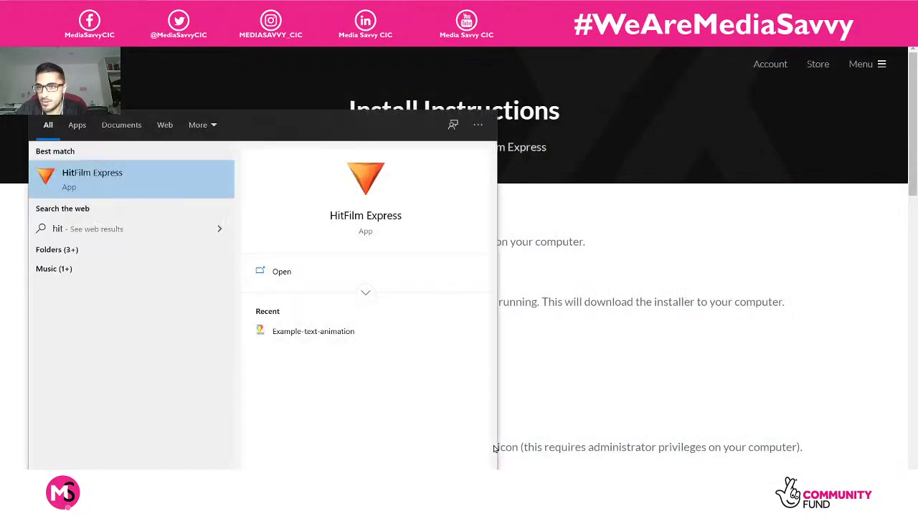
key(Return)
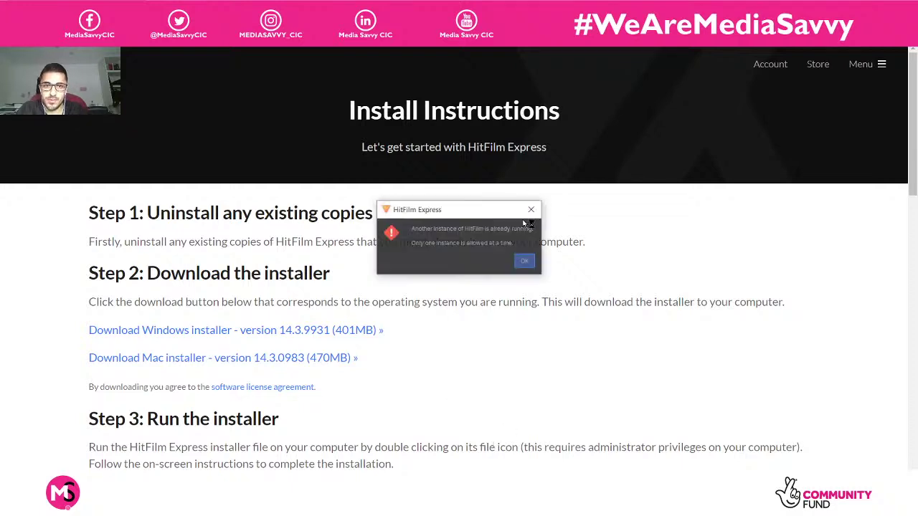
click(525, 263)
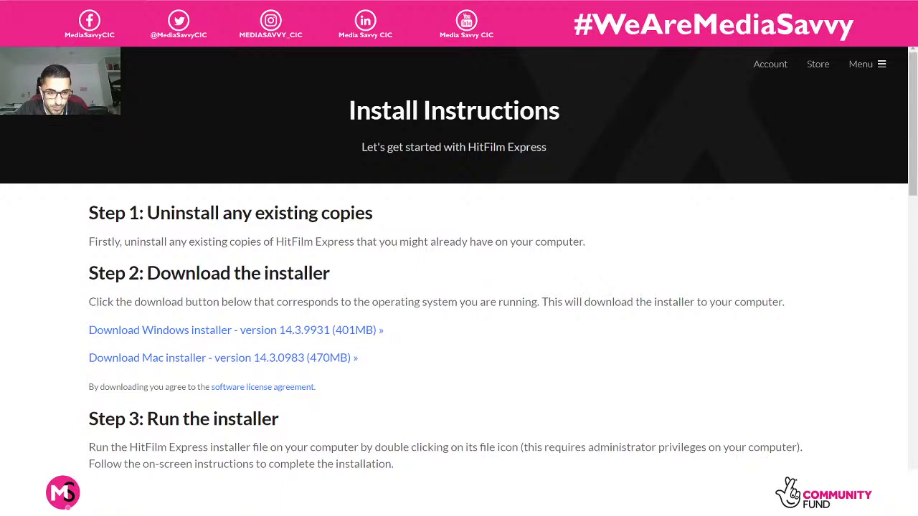
Step: Close the running HitFilm Express instance and launch the program again
click(771, 480)
click(771, 480)
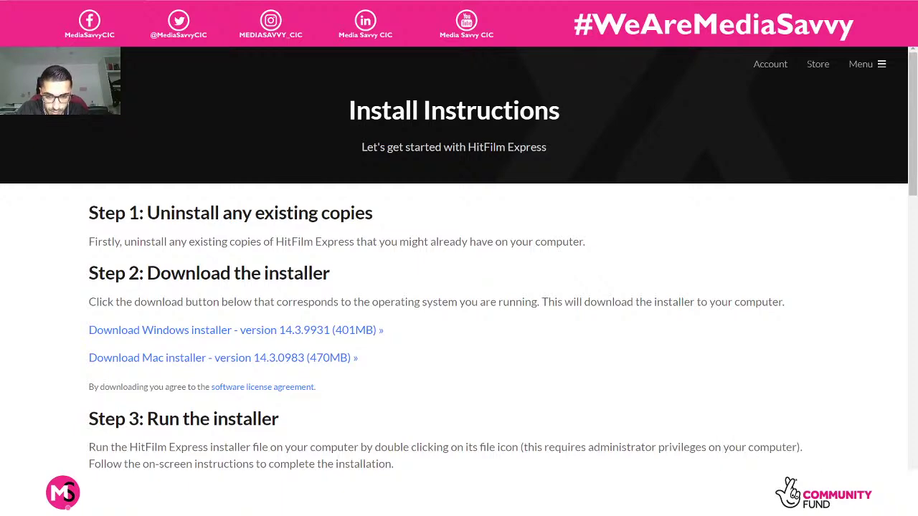
key(super)
text(hit)
key(Return)
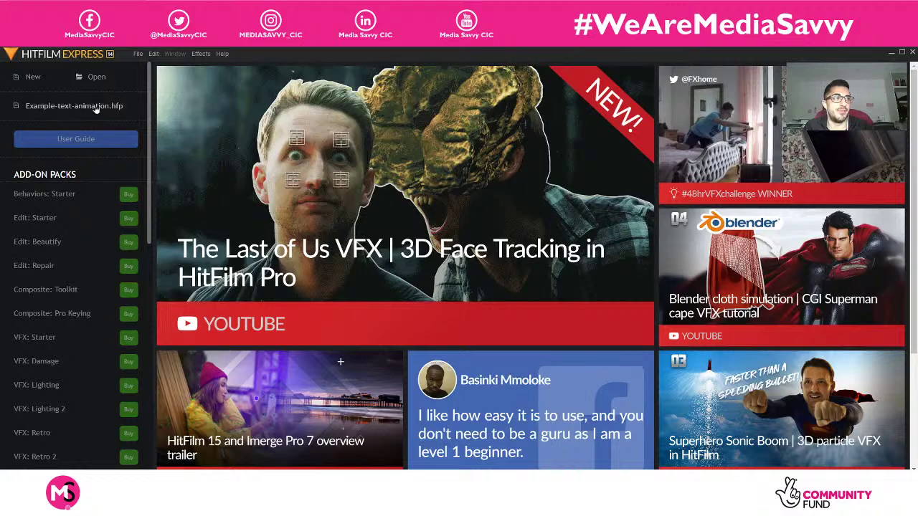
Step: Start a new project and set its template to 1080p Full HD @ 24 fps
click(33, 77)
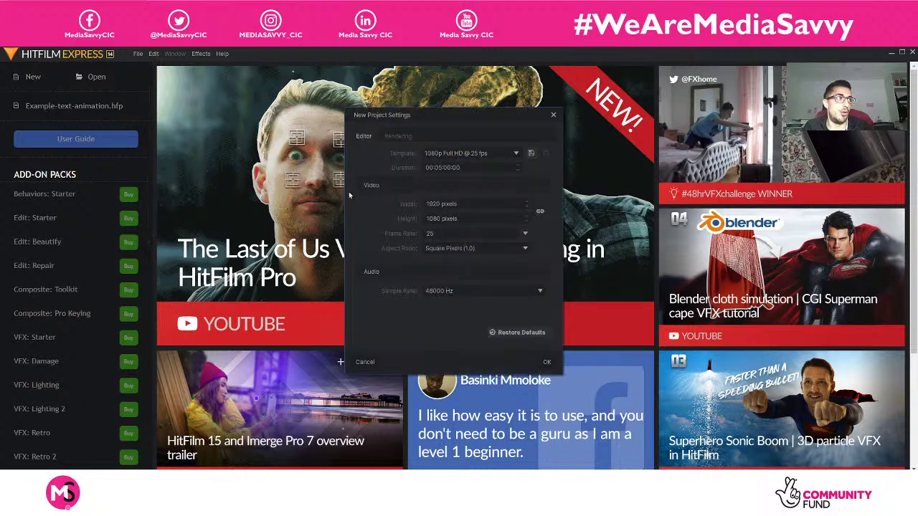
drag(430, 120, 320, 107)
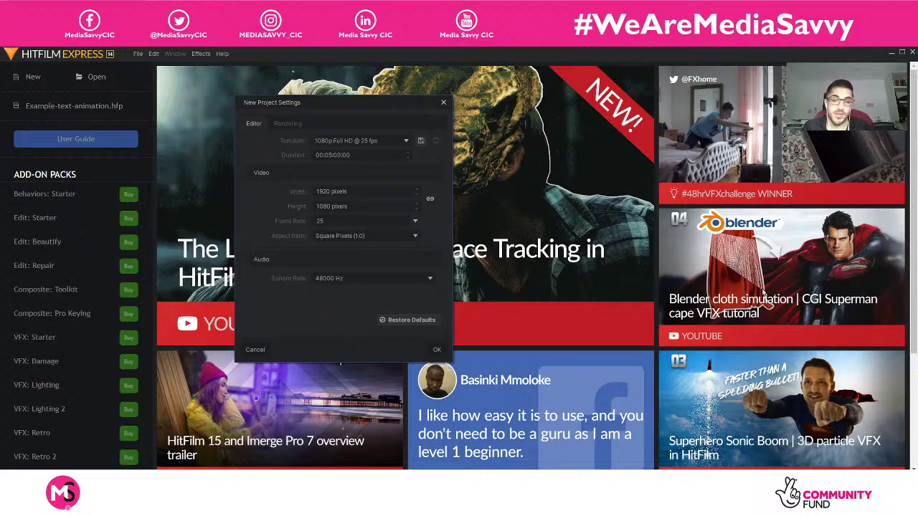
click(337, 143)
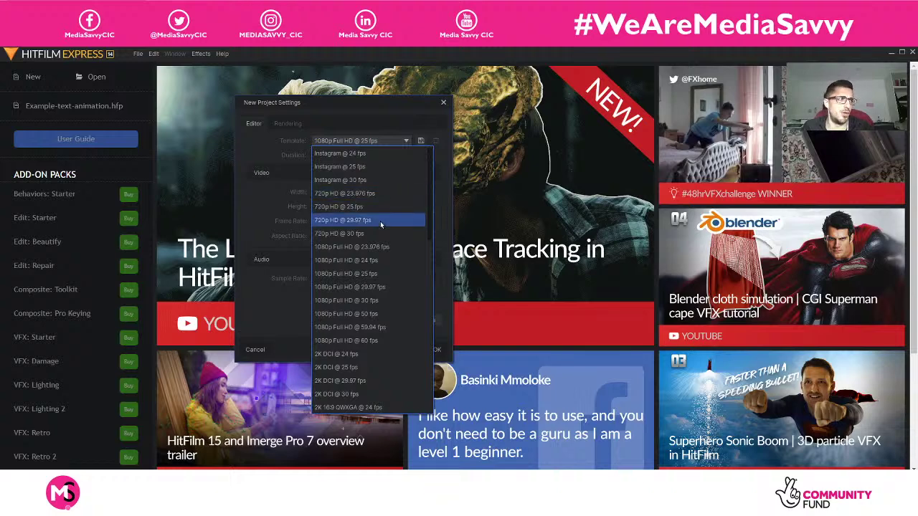
scroll(373, 229, down, 4)
scroll(377, 280, down, 3)
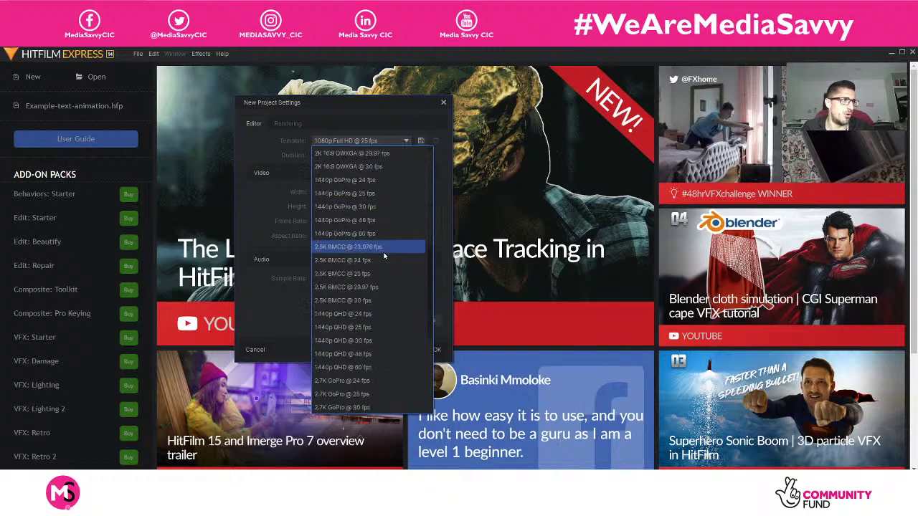
scroll(369, 316, down, 1)
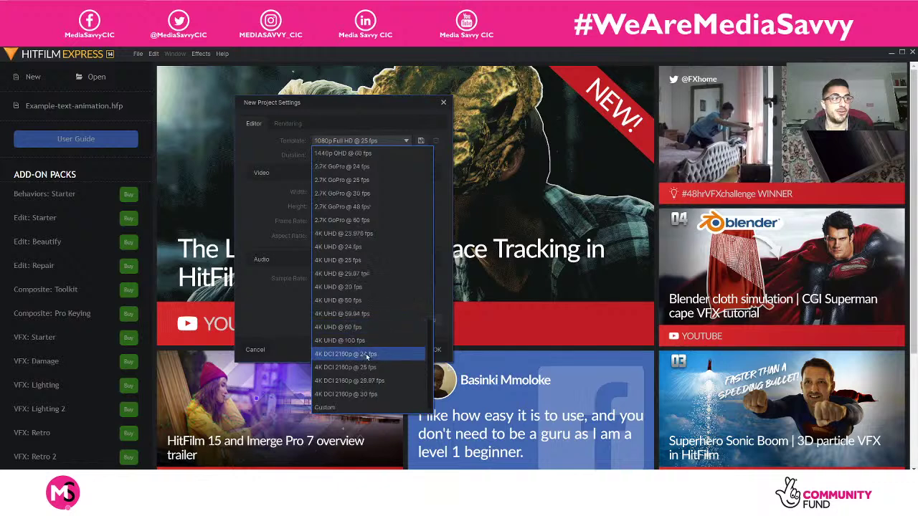
scroll(364, 396, up, 7)
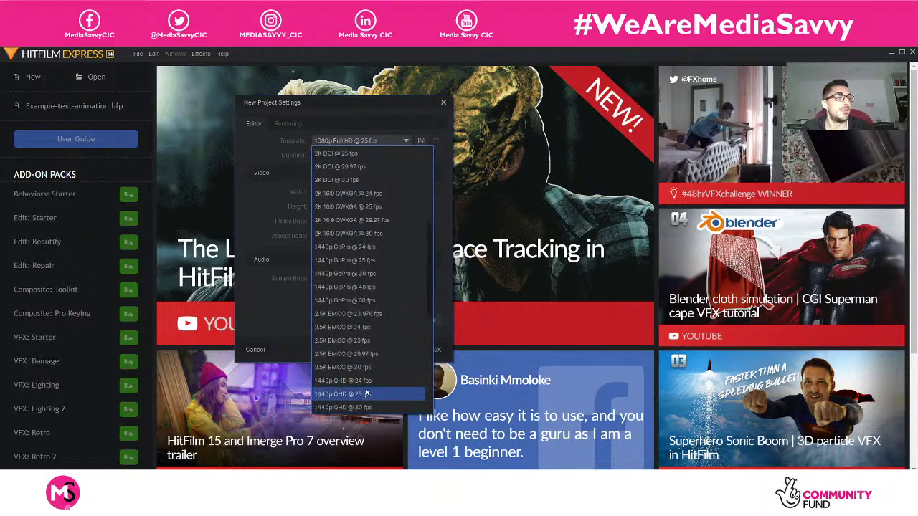
scroll(366, 395, up, 4)
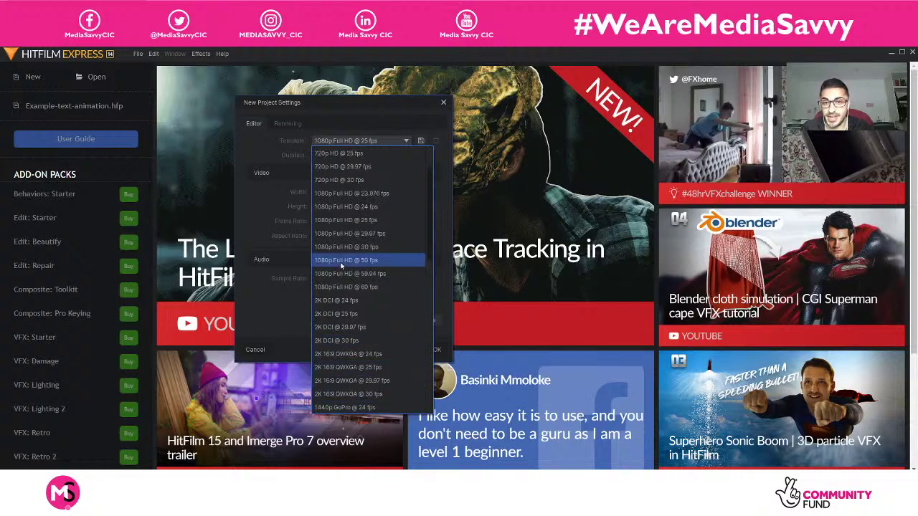
click(370, 207)
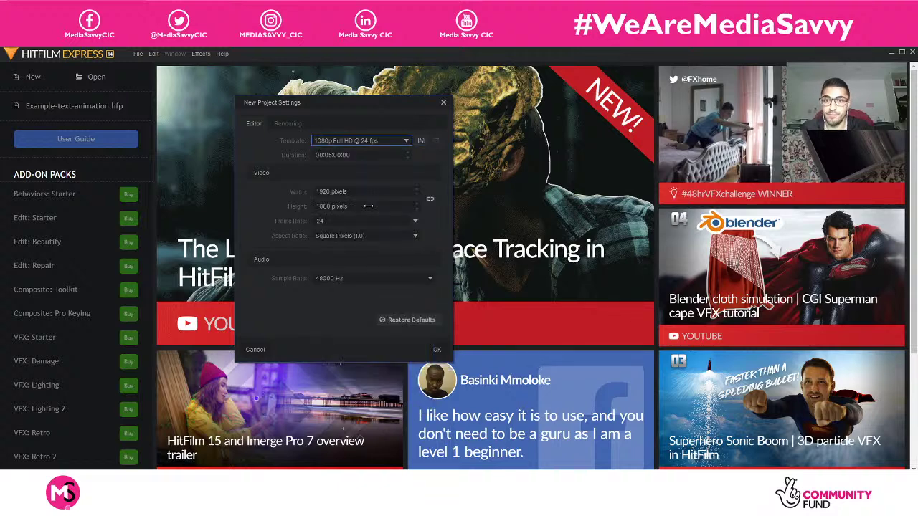
click(355, 141)
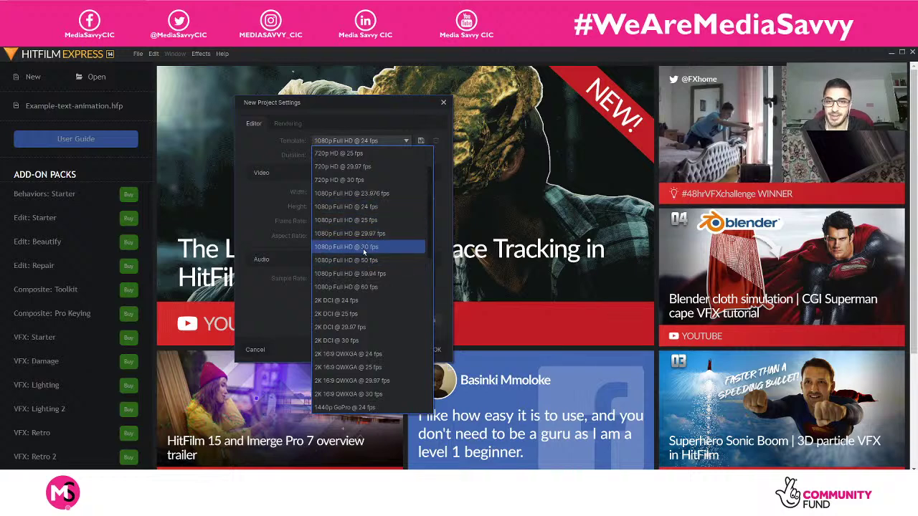
click(360, 206)
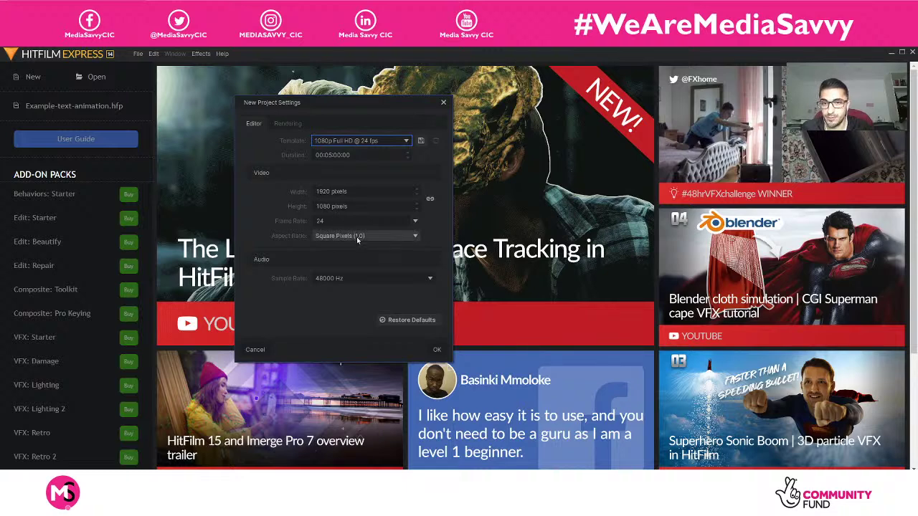
Step: Check the available audio sample rates and the rendering settings of the new project
click(335, 281)
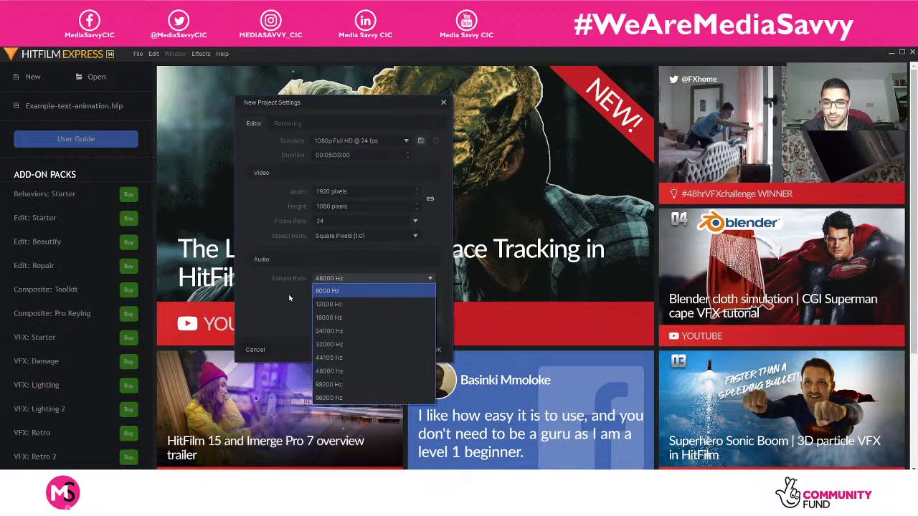
click(313, 302)
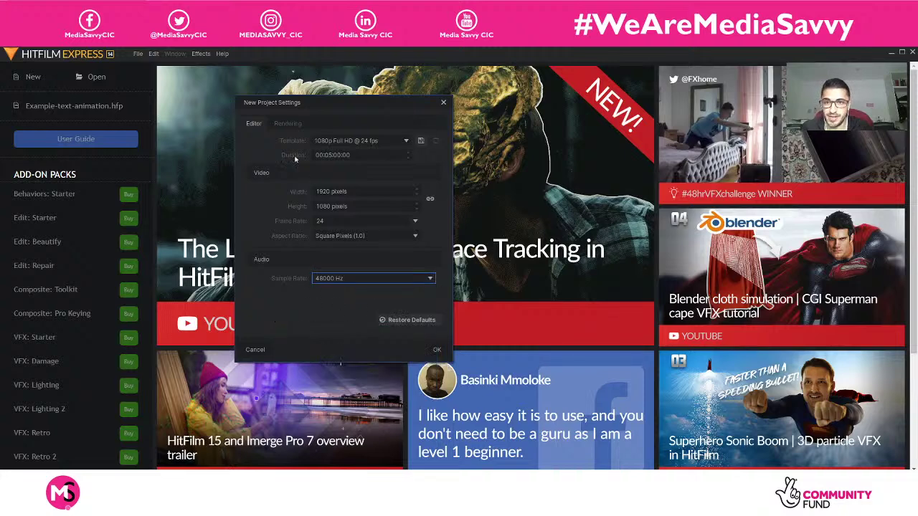
click(289, 124)
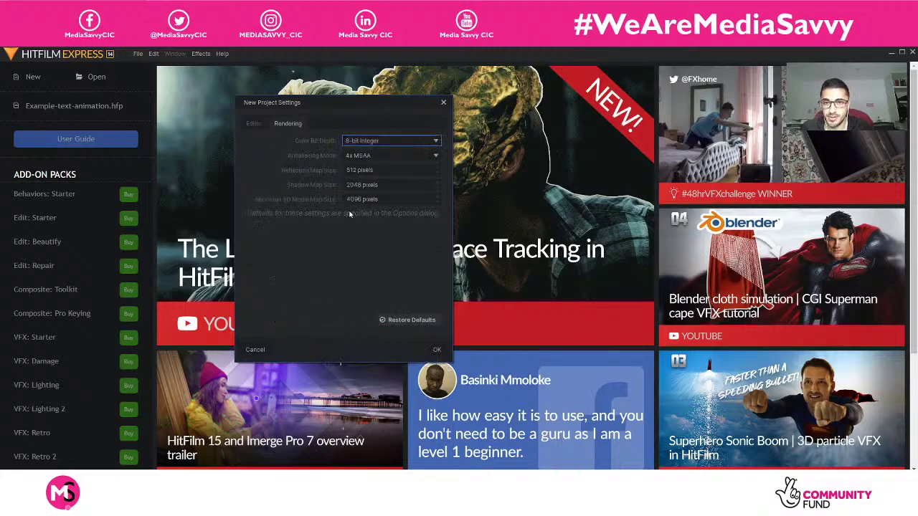
Step: Return to the project's editor settings and create the project with the 1080p Full HD @ 24 fps template
click(262, 124)
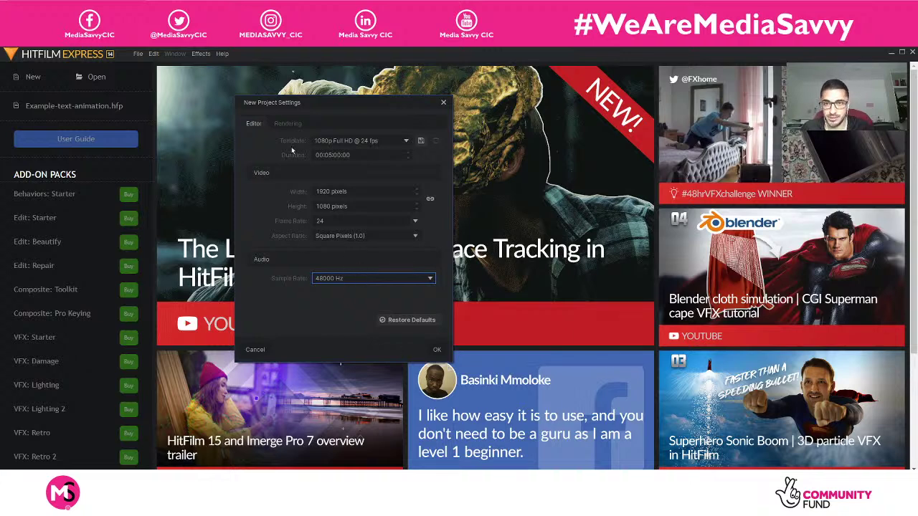
click(438, 350)
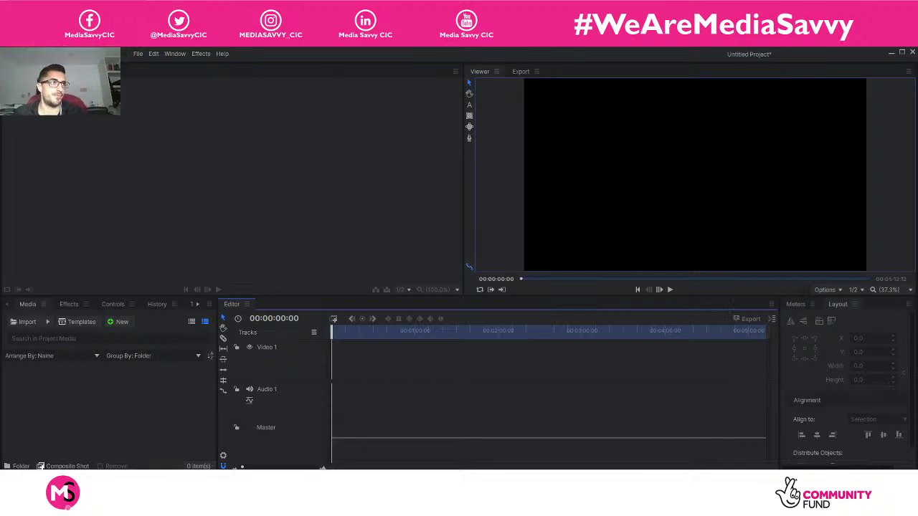
Step: Create a composite shot with its default name and the 1080p Full HD @ 24 fps template
click(112, 385)
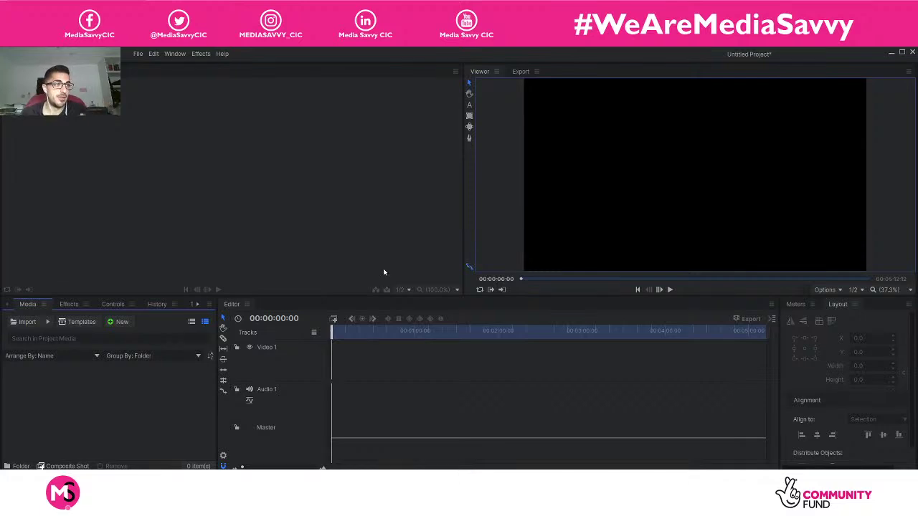
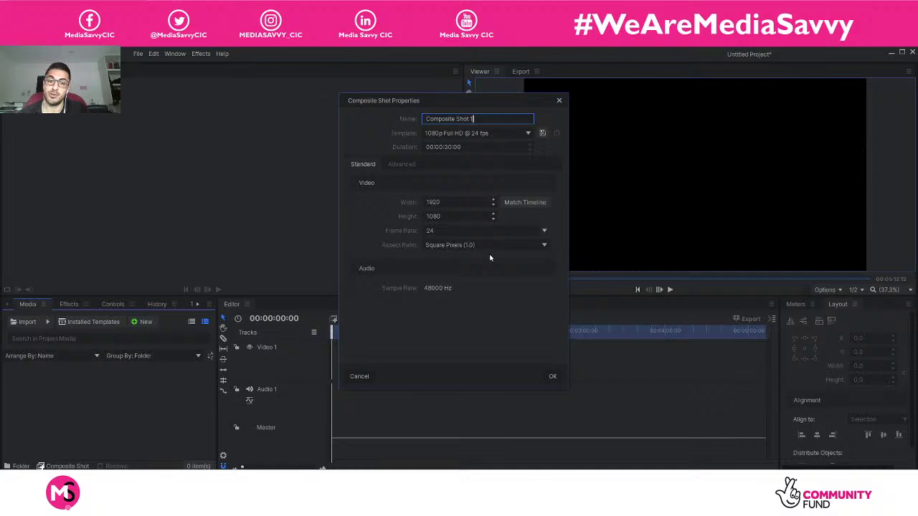
click(552, 376)
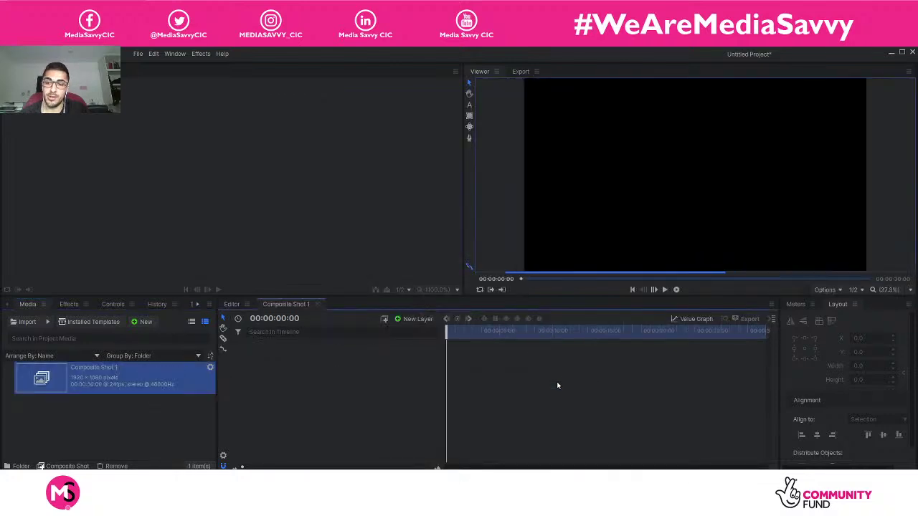
Step: Compare the main Editor timeline with the timeline of Composite Shot 1
click(231, 304)
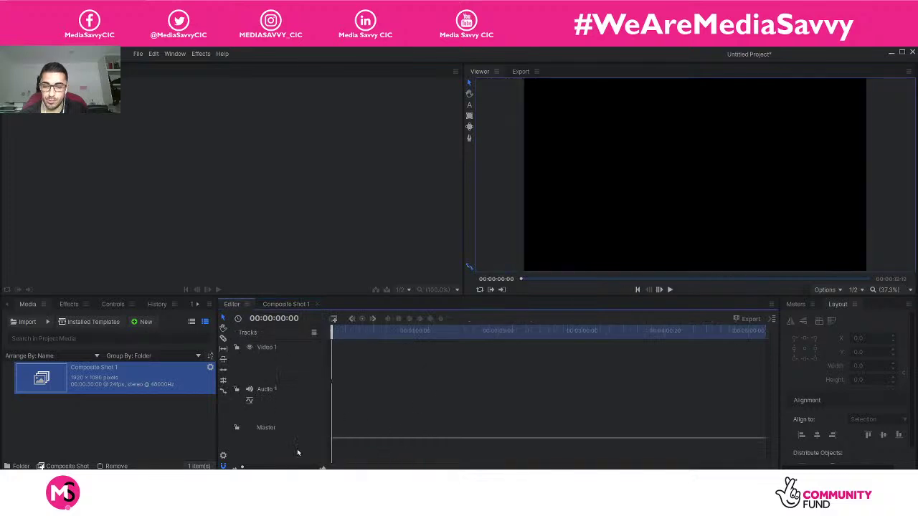
click(272, 305)
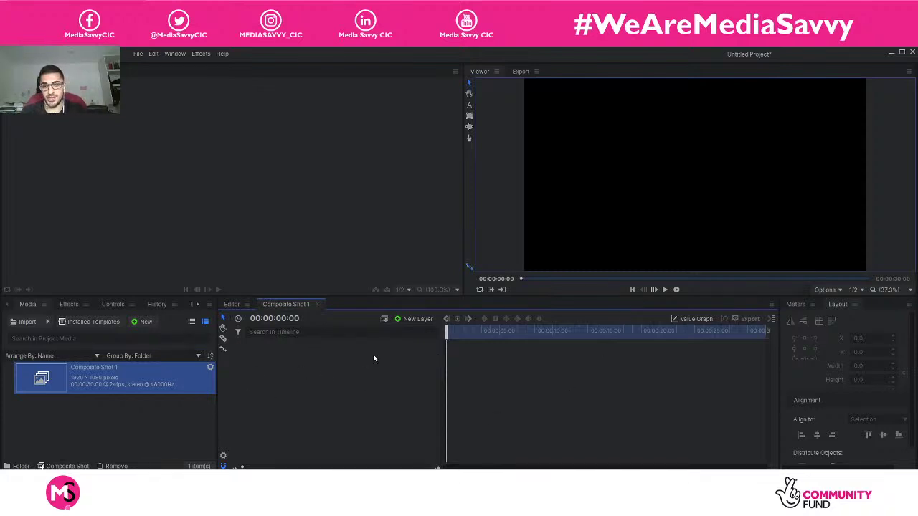
click(232, 304)
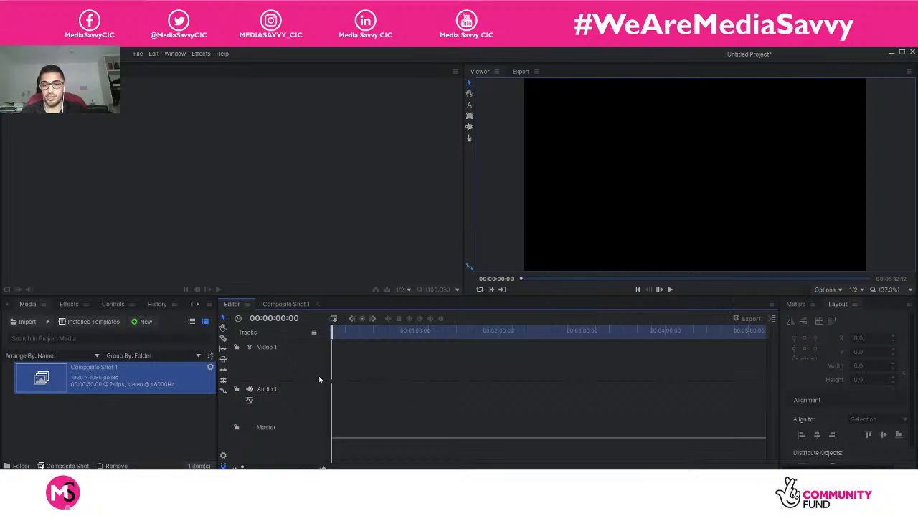
click(282, 306)
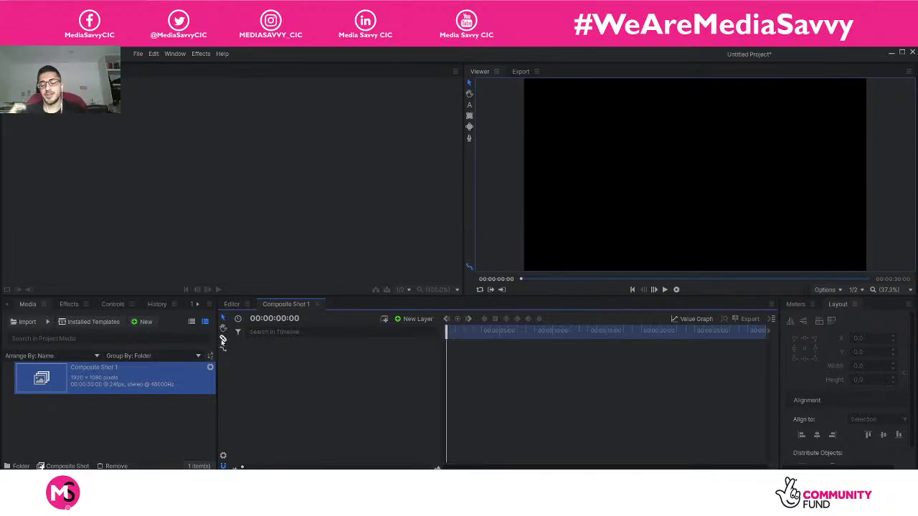
click(232, 305)
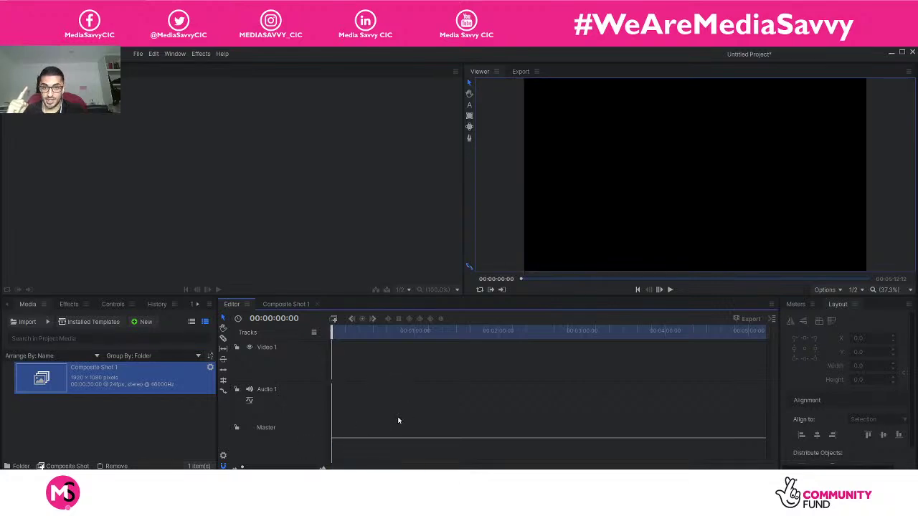
click(279, 305)
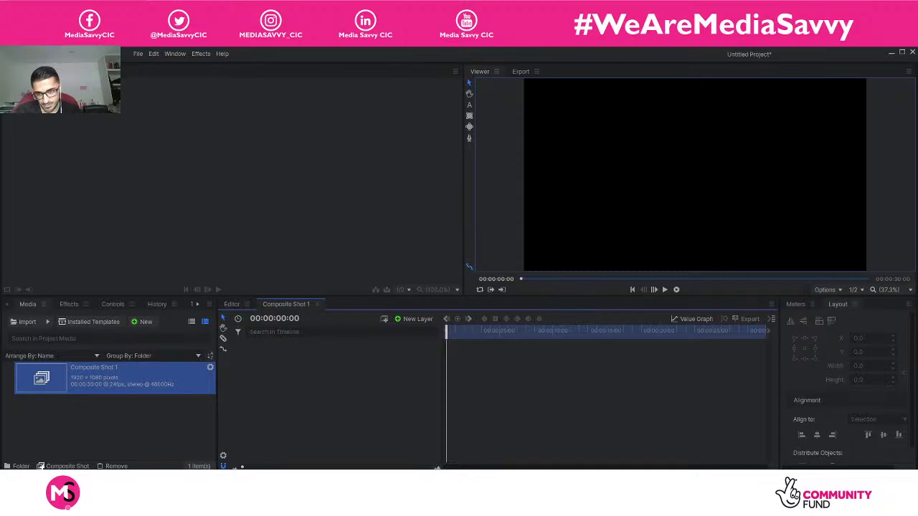
Step: Close the Composite Shot 1 timeline and delete that shot from the project media
click(146, 422)
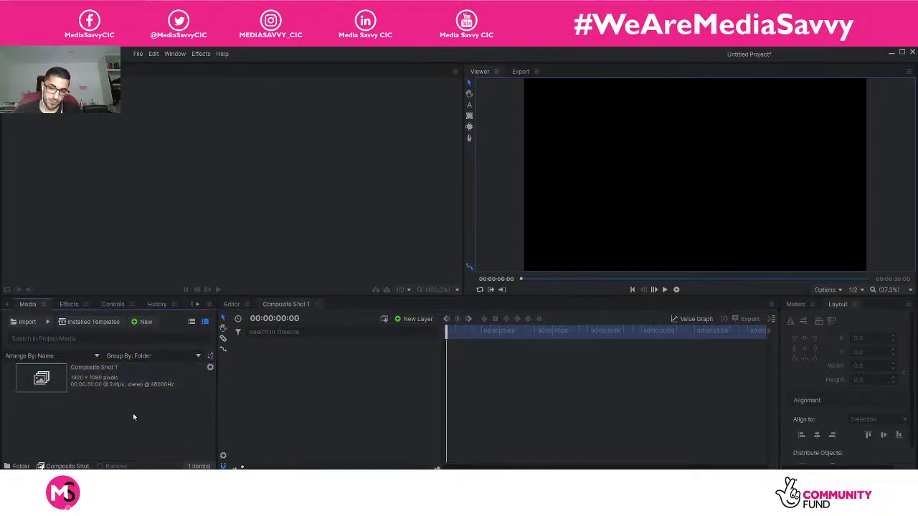
click(121, 391)
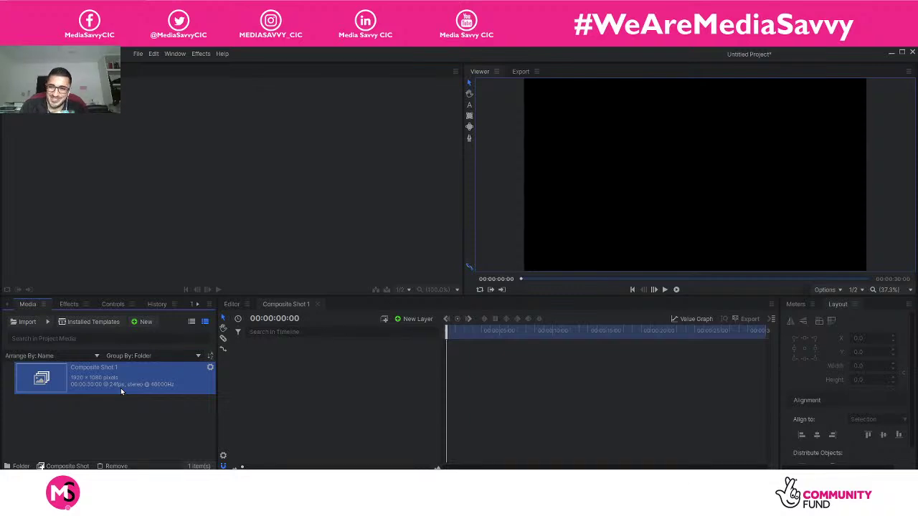
click(158, 429)
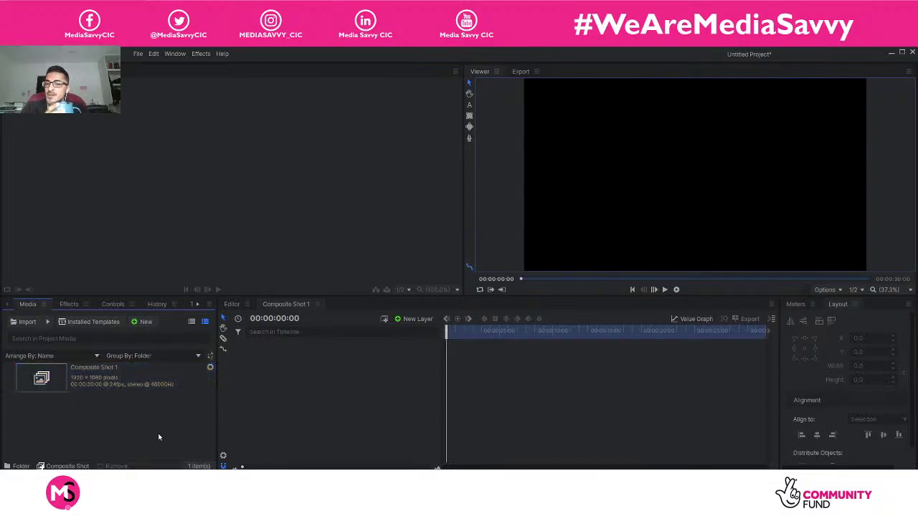
click(317, 304)
click(154, 380)
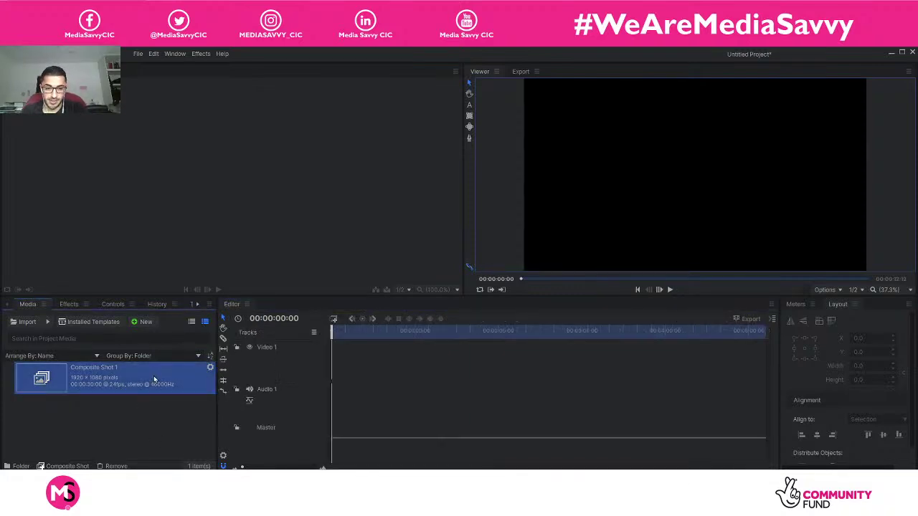
key(Delete)
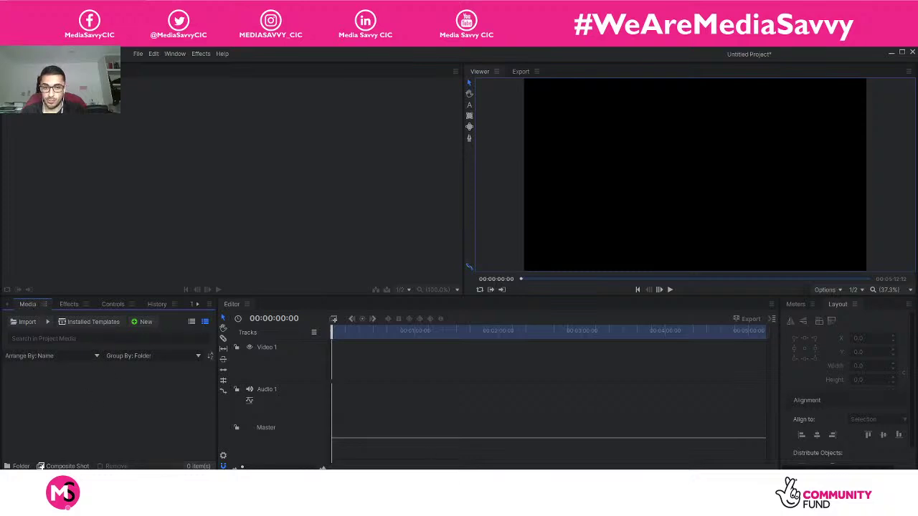
Step: Start a new composite shot in the project media and name it "Text animation"
right_click(66, 395)
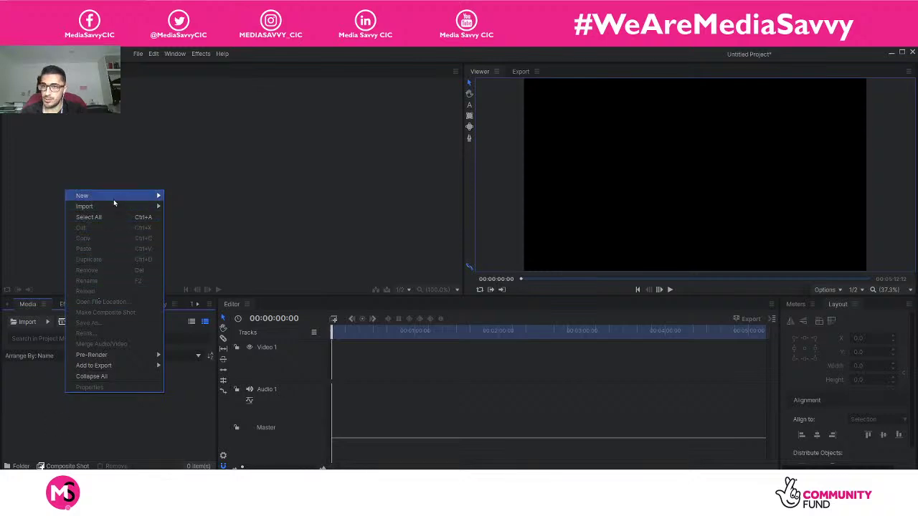
mouse_move(116, 198)
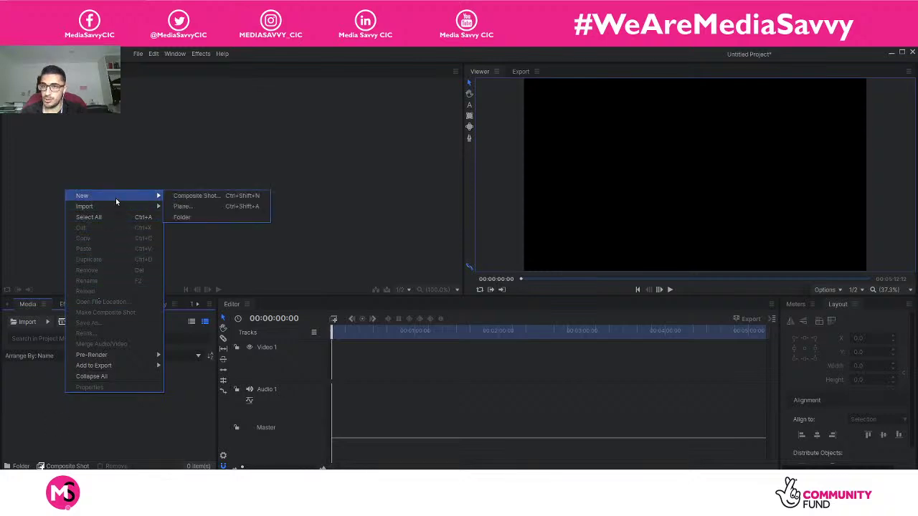
click(241, 196)
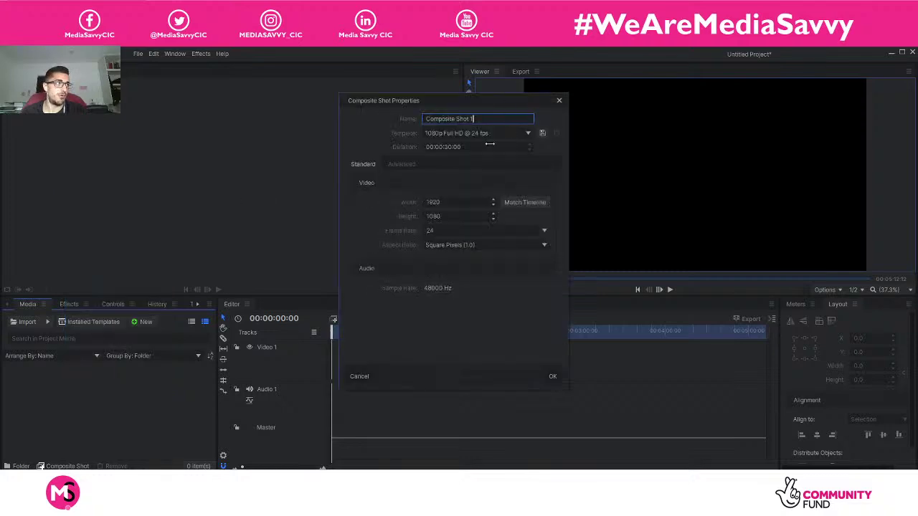
drag(490, 119, 414, 122)
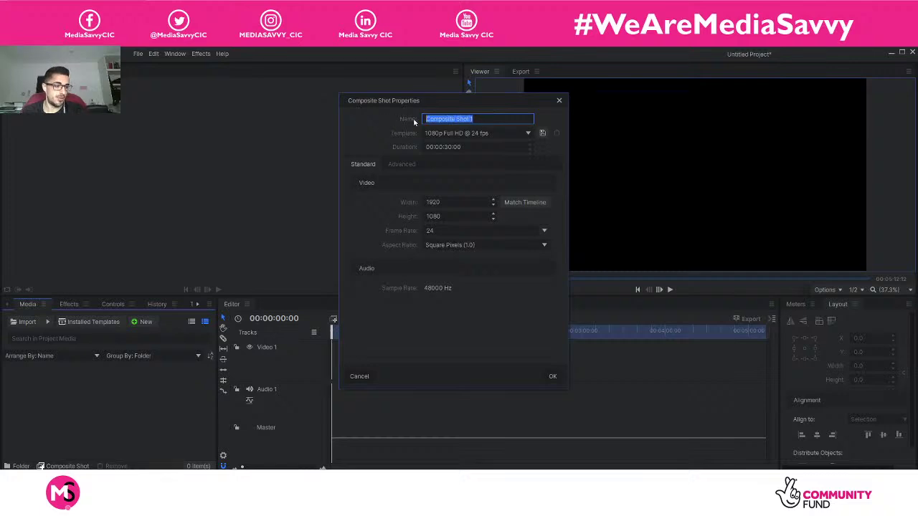
key(BackSpace)
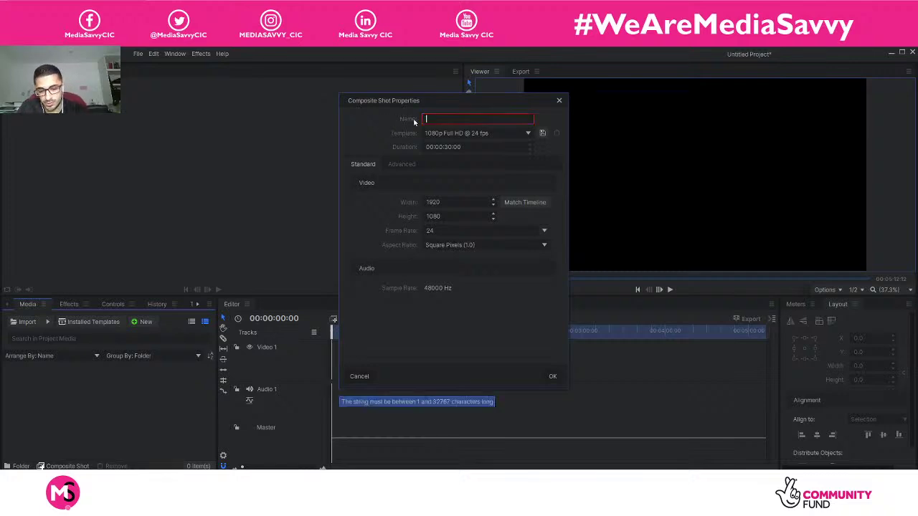
text(Text)
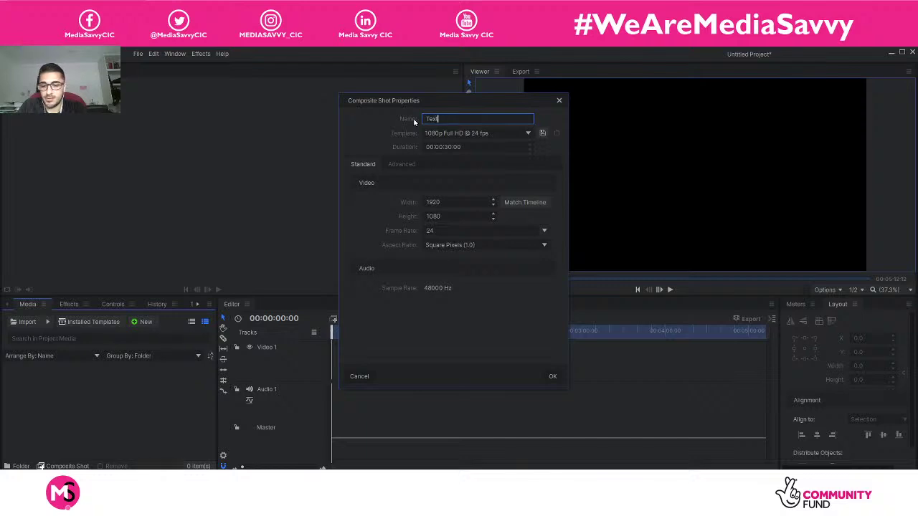
text( animation)
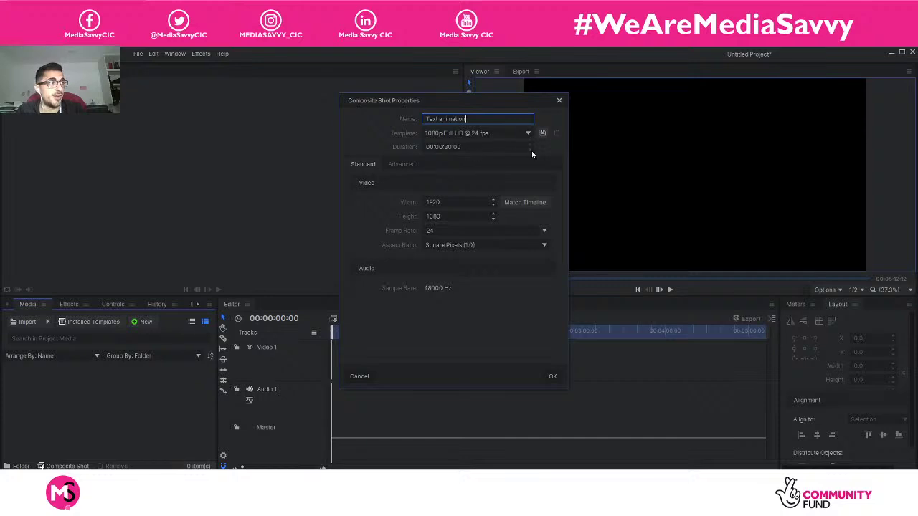
click(466, 147)
text(1320)
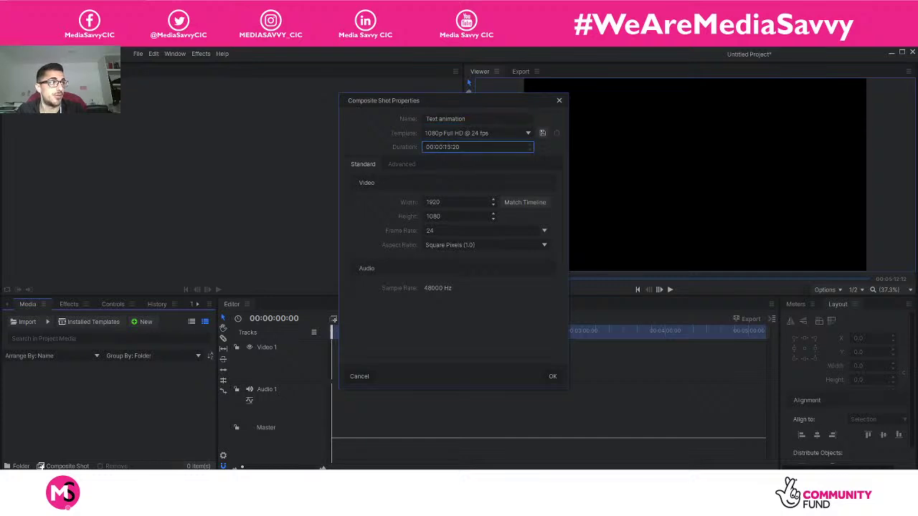
drag(529, 149, 530, 179)
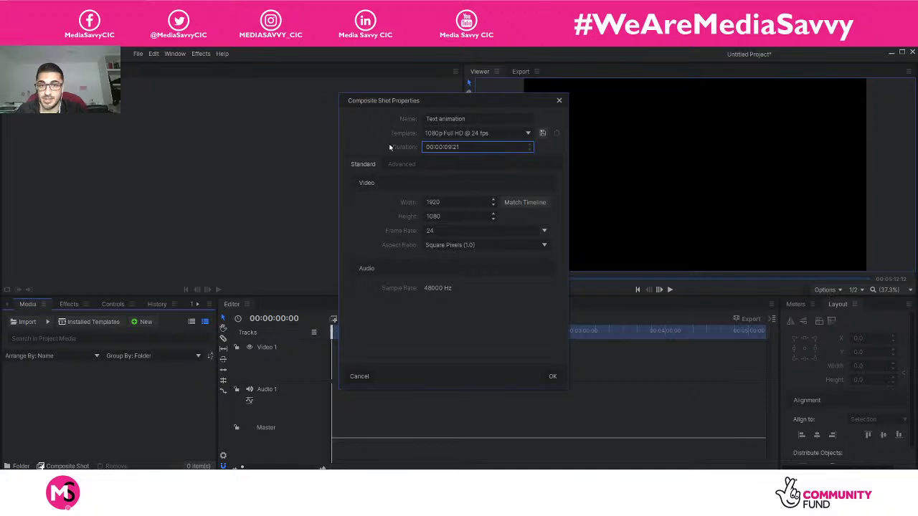
Step: Set the composite shot's duration to 00:00:10:00 and create the shot
double_click(453, 147)
click(453, 147)
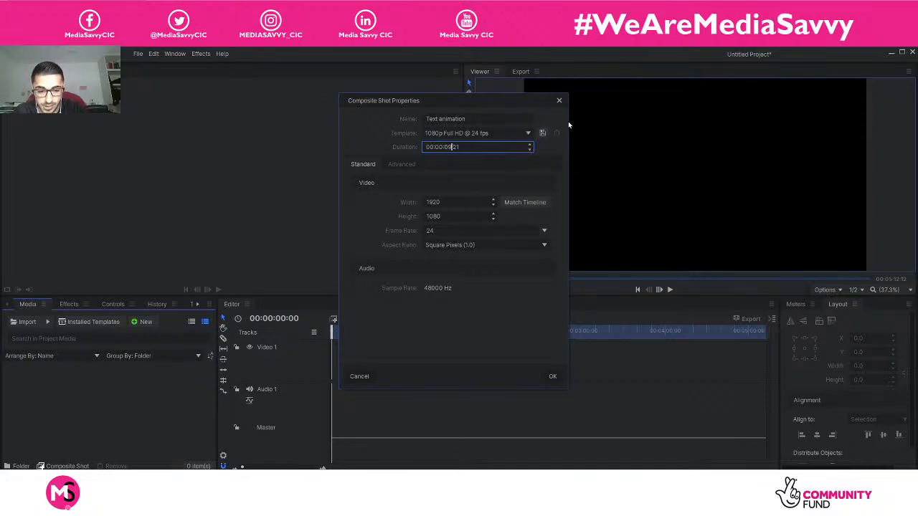
key(BackSpace)
key(BackSpace)
text(10)
key(Delete)
key(Delete)
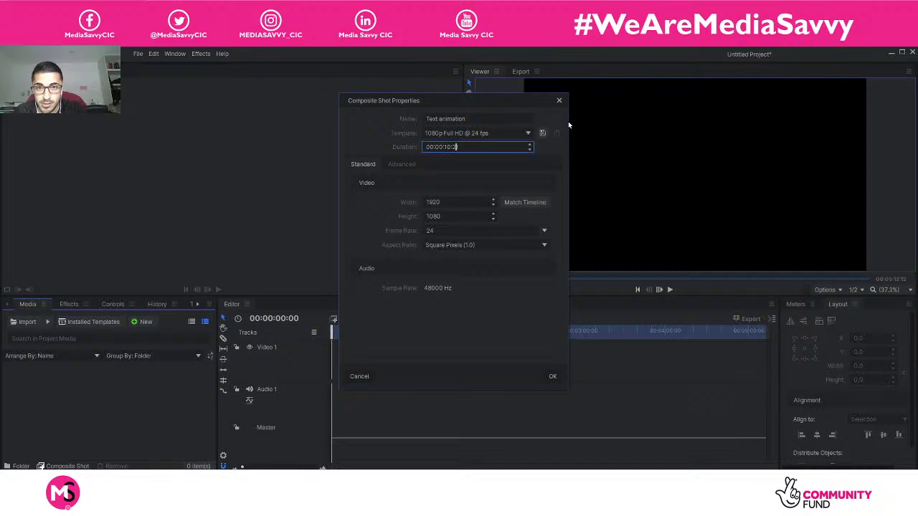
text(00)
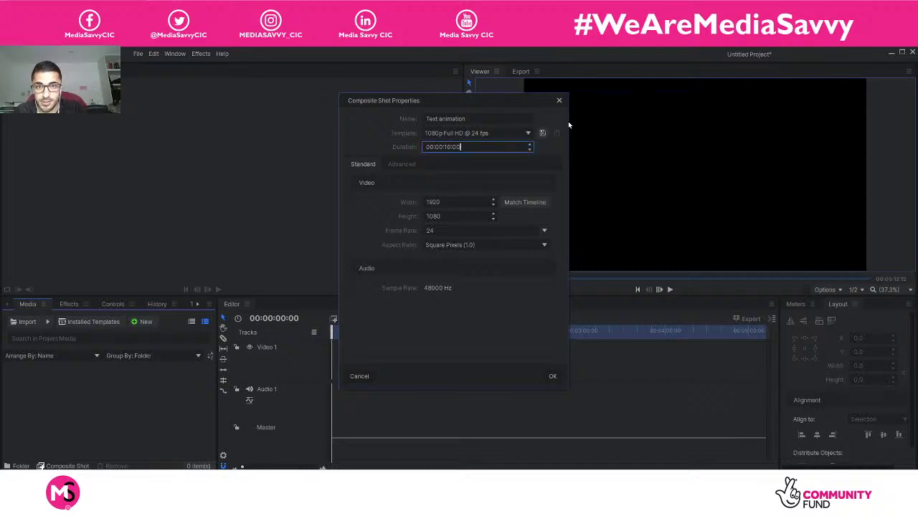
click(551, 377)
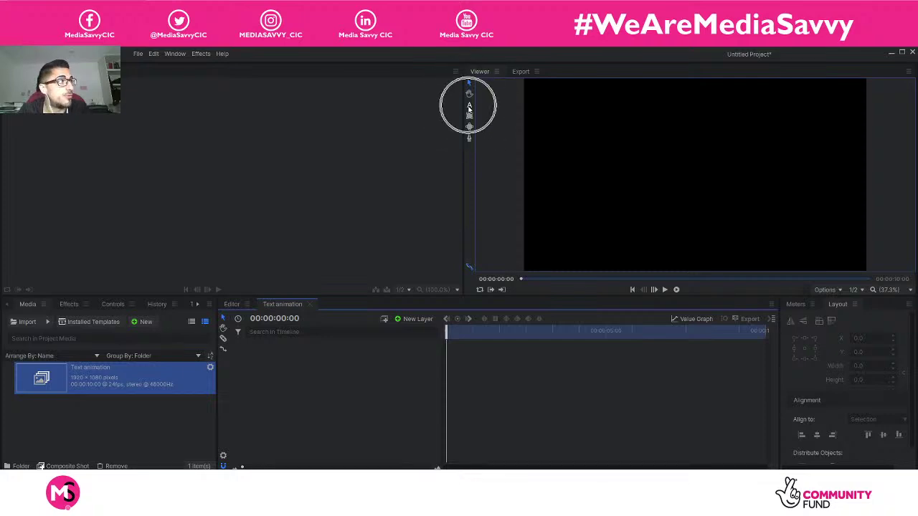
Step: Add a text layer with the Text tool in the upper part of the frame, at about X 628, Y 381
click(470, 106)
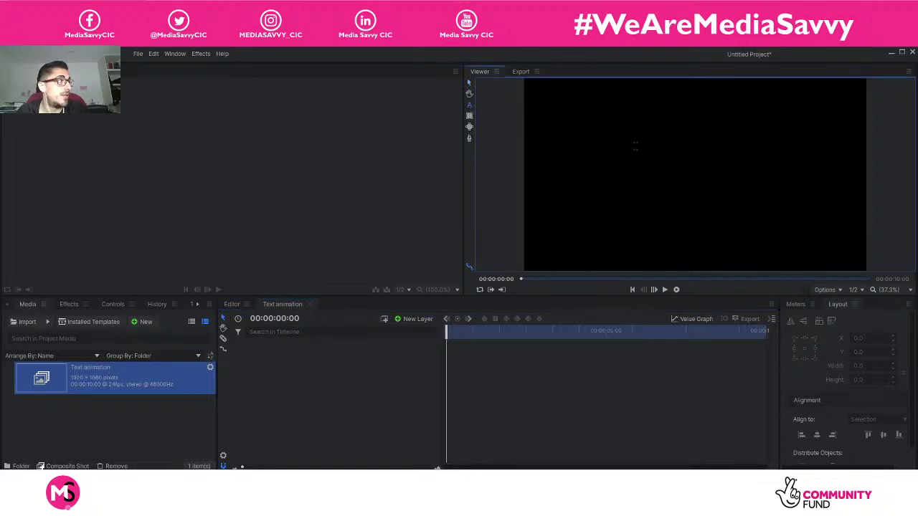
click(635, 147)
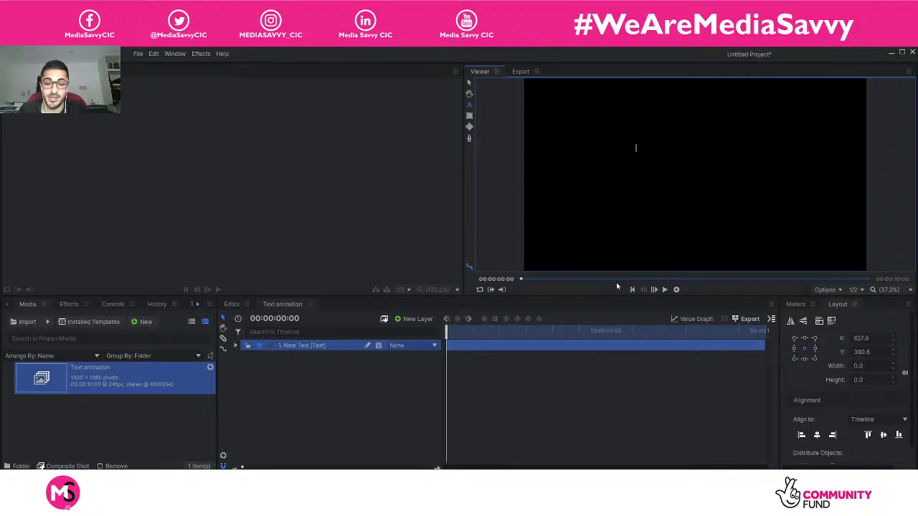
text(dfdhgh)
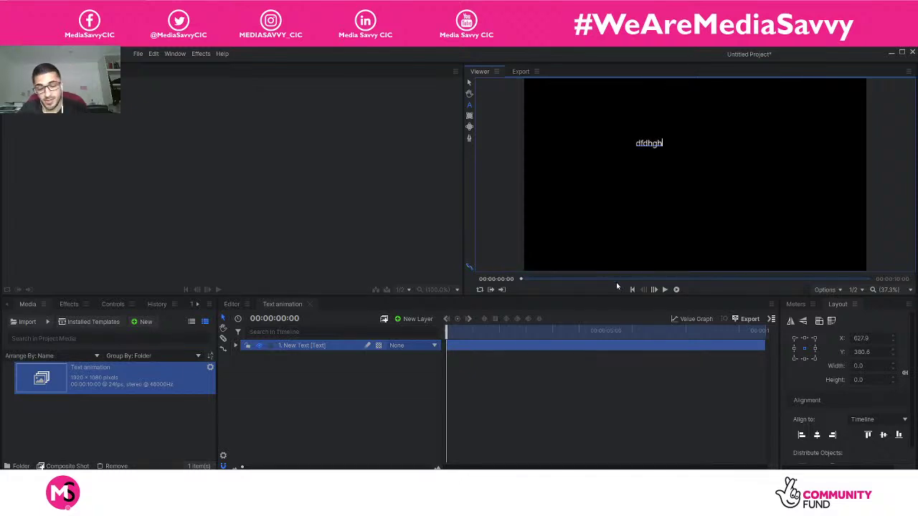
key(BackSpace)
key(BackSpace)
key(BackSpace)
key(BackSpace)
key(BackSpace)
key(BackSpace)
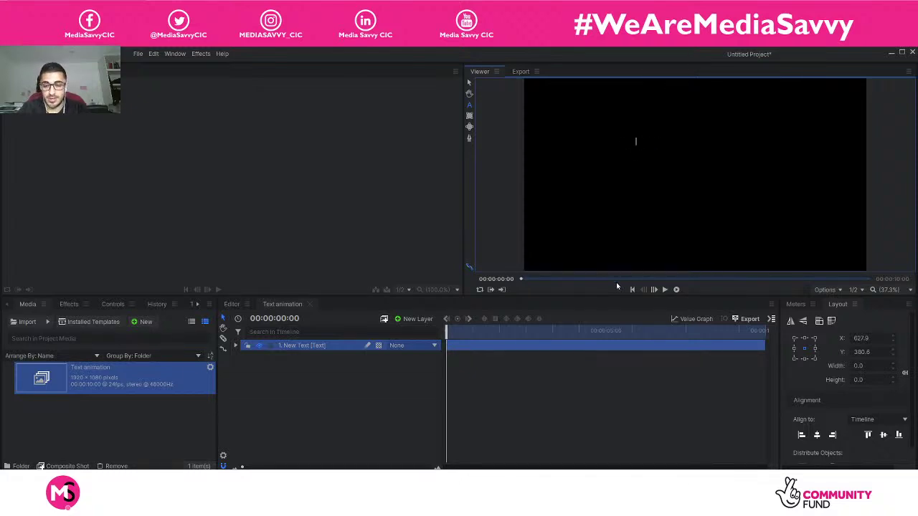
text(SAmpl)
key(BackSpace)
key(BackSpace)
key(BackSpace)
key(BackSpace)
key(BackSpace)
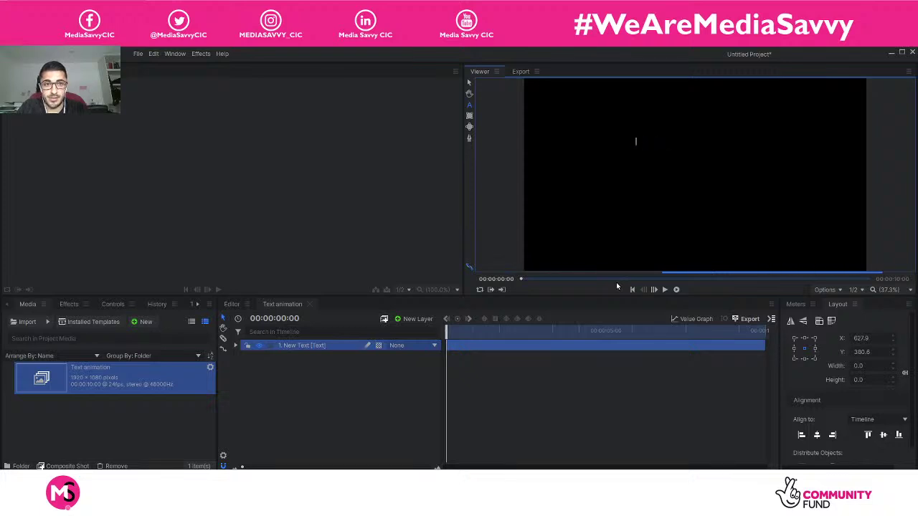
Step: Enter "Media Savvy CIC" as the content of the new text layer
text(Media)
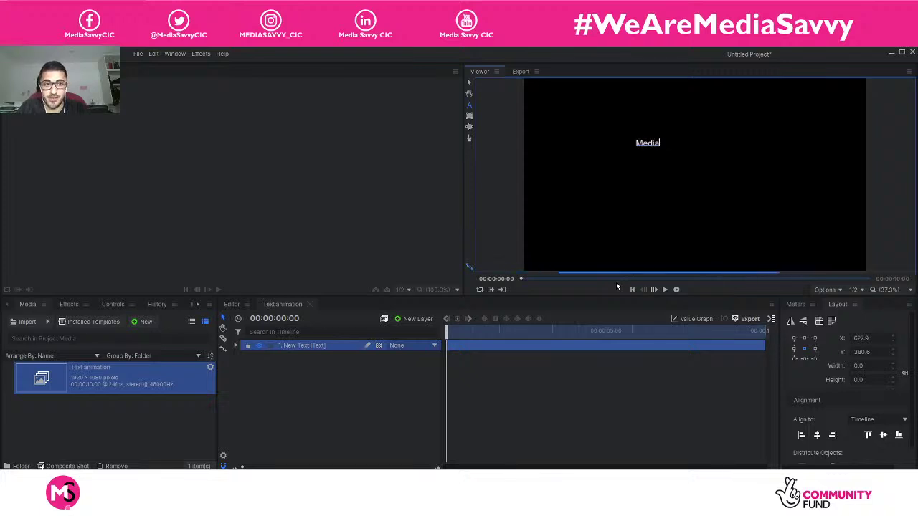
text( Savvy CIC)
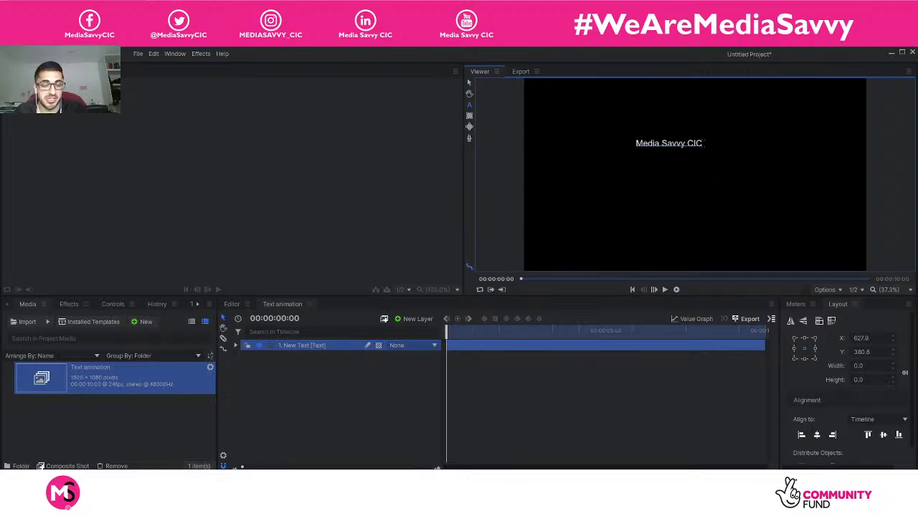
click(654, 143)
click(654, 143)
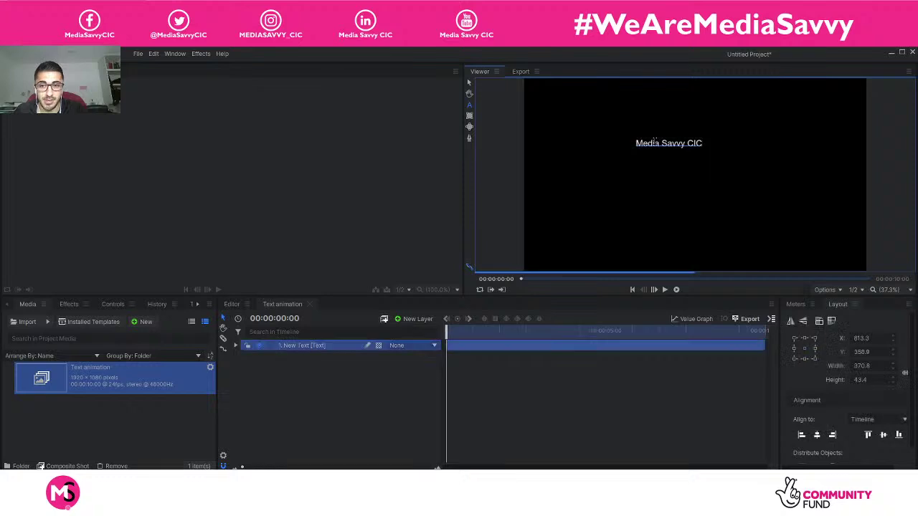
Step: Examine the text layer's properties, including Layer Properties, Transform and Material, and its available layer commands for character formatting
double_click(308, 346)
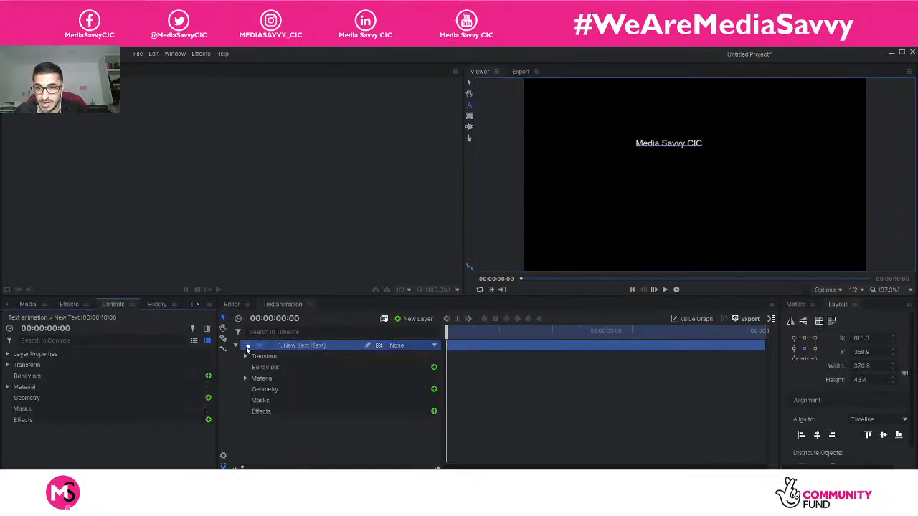
click(247, 346)
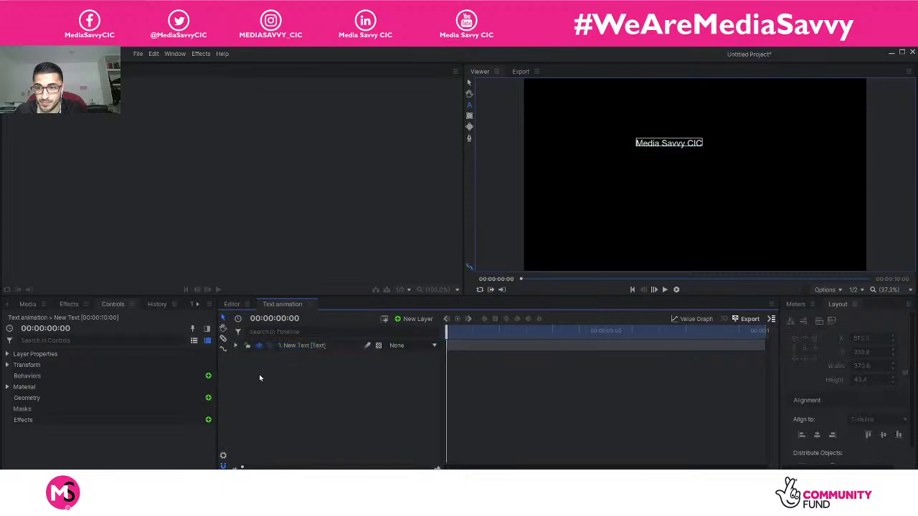
click(41, 305)
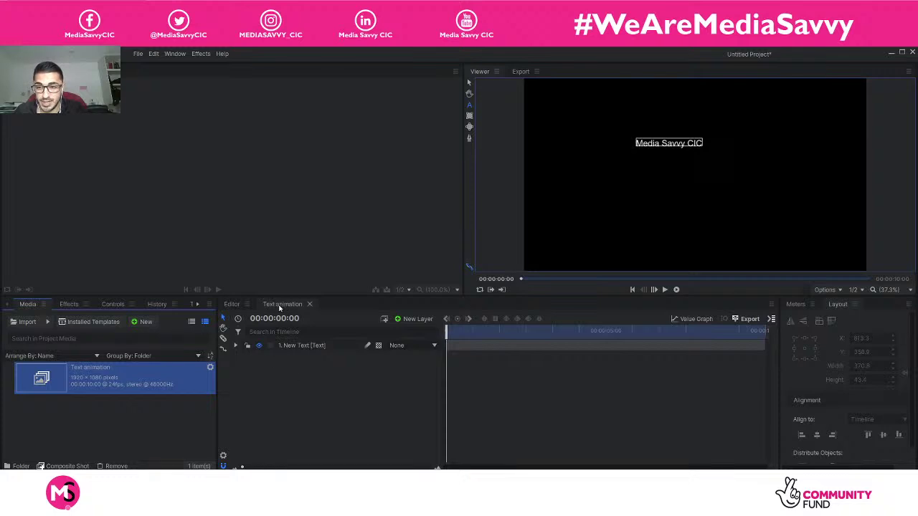
double_click(309, 347)
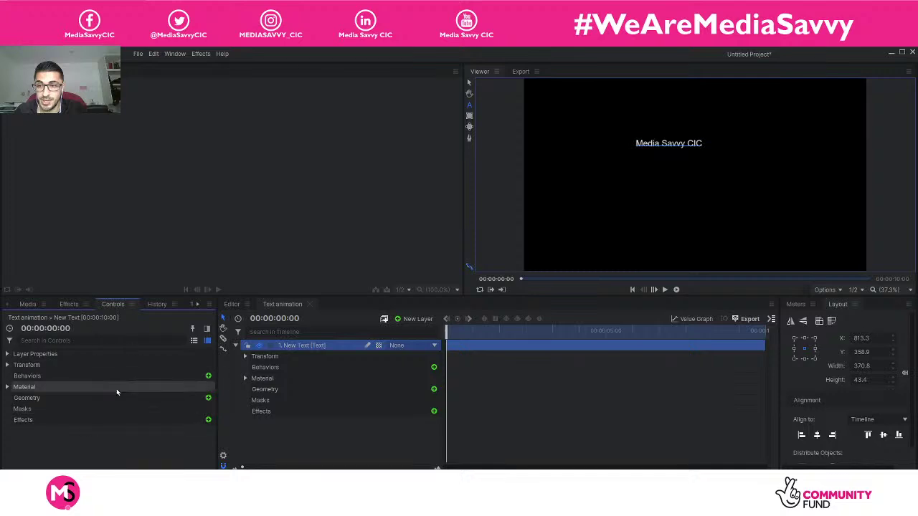
click(7, 354)
click(7, 355)
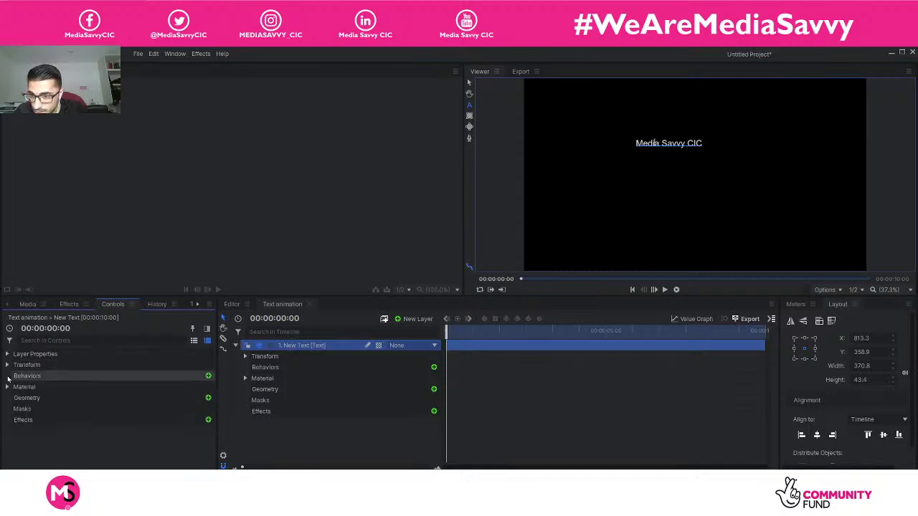
click(8, 365)
click(7, 365)
click(7, 388)
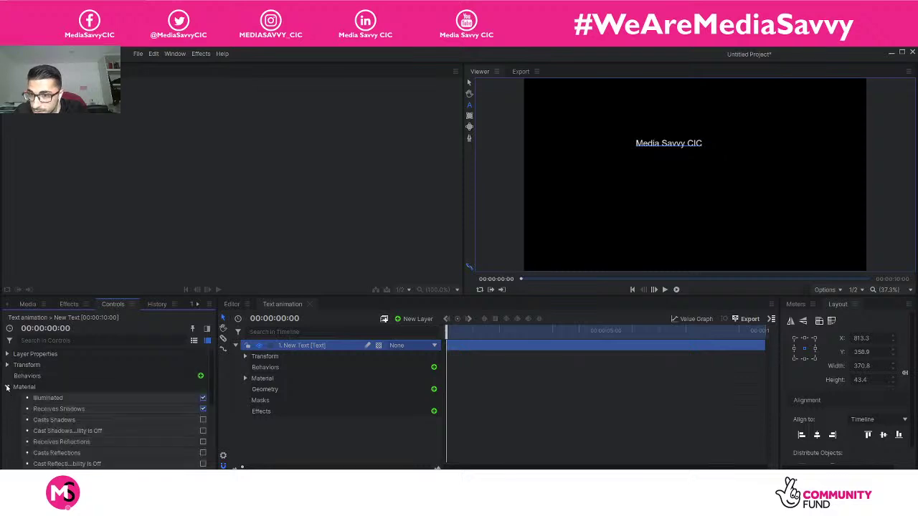
click(8, 388)
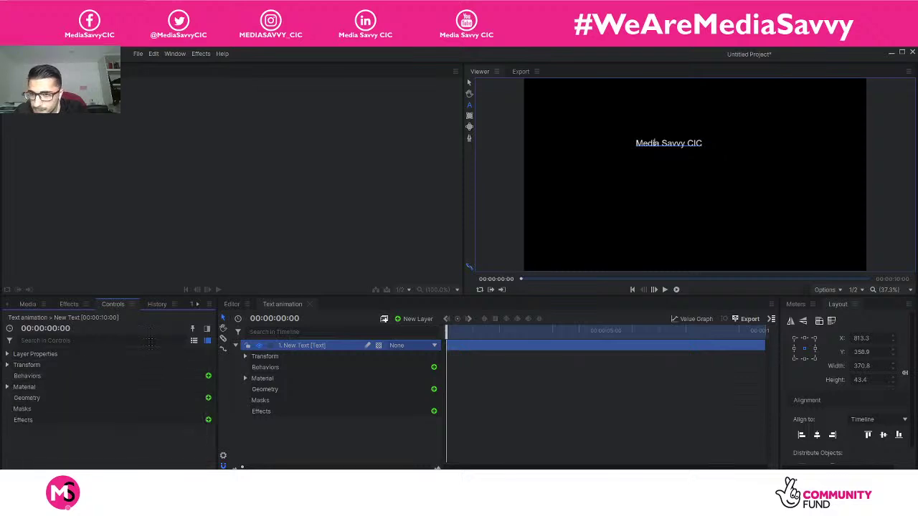
right_click(306, 350)
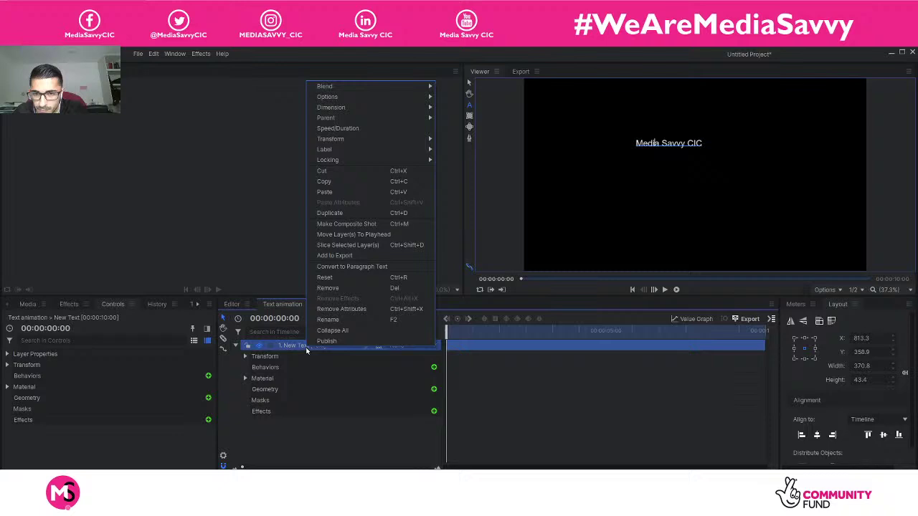
click(295, 434)
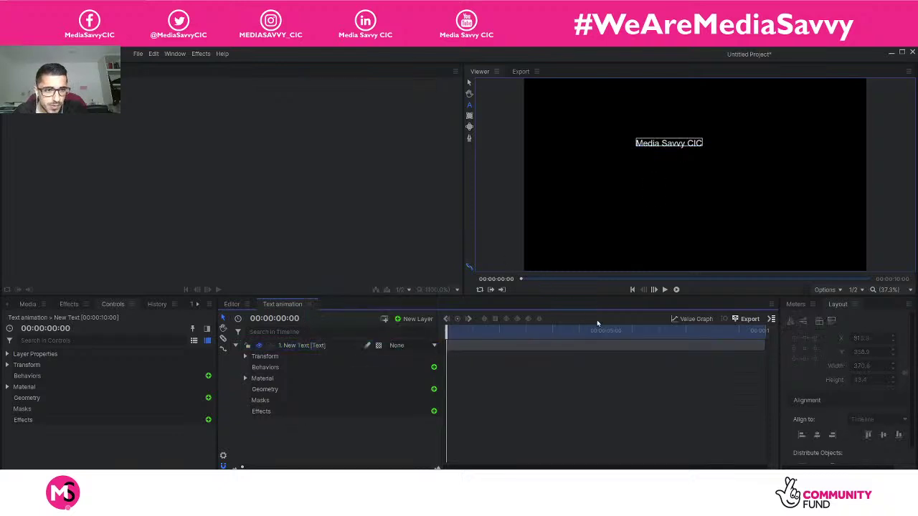
Step: Look through the history, project media, effects and layer controls for the text formatting settings
click(159, 306)
click(197, 304)
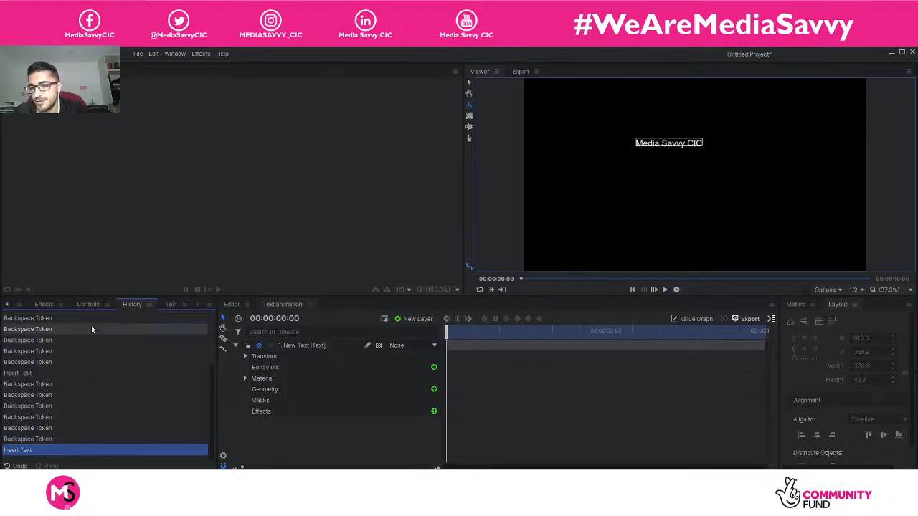
click(8, 305)
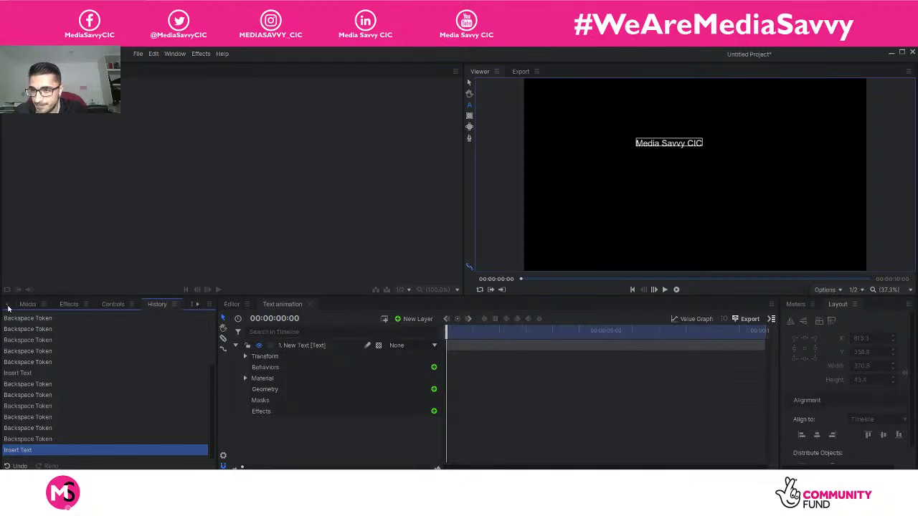
click(28, 305)
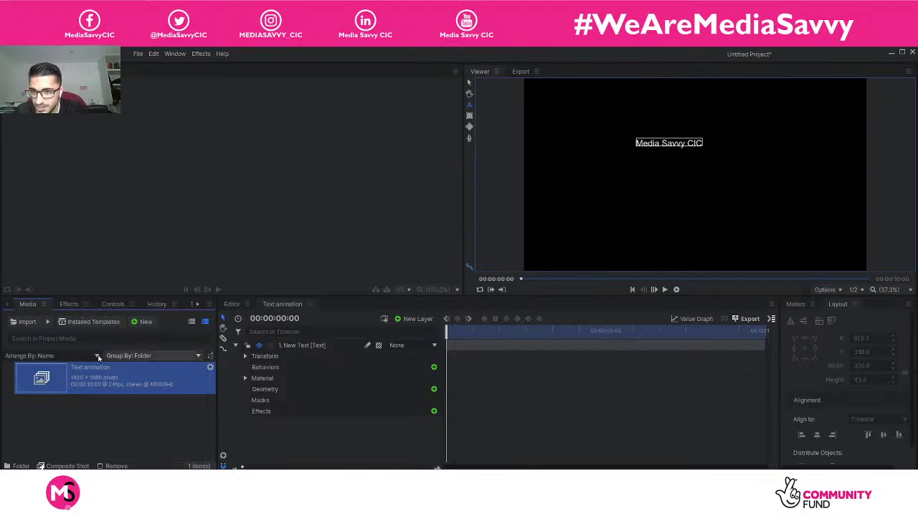
click(113, 305)
click(71, 305)
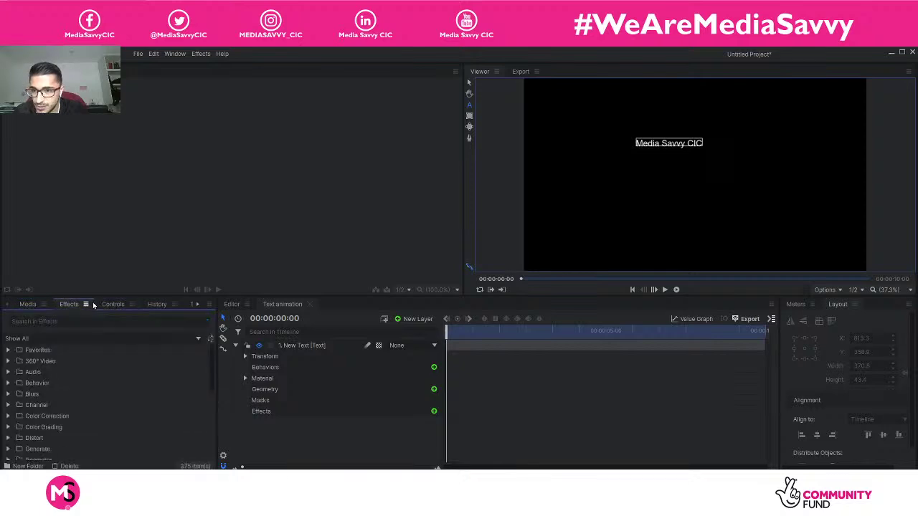
click(104, 304)
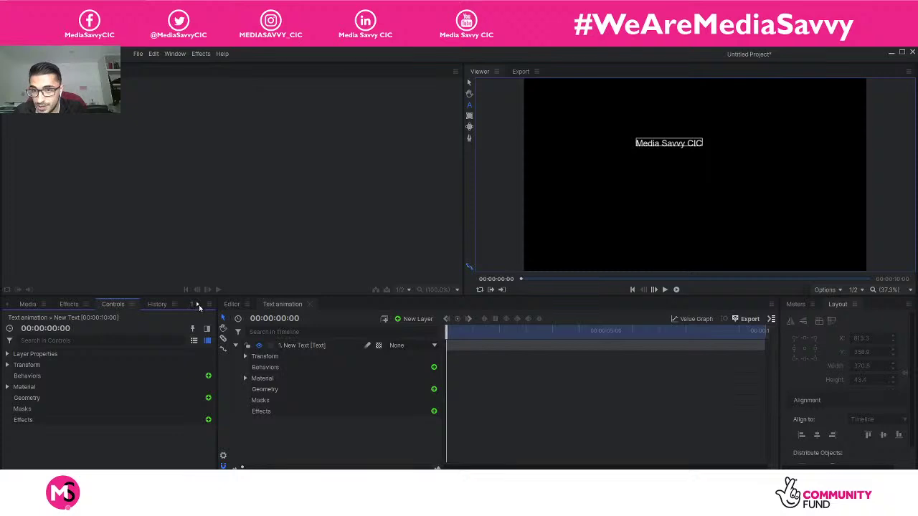
click(197, 306)
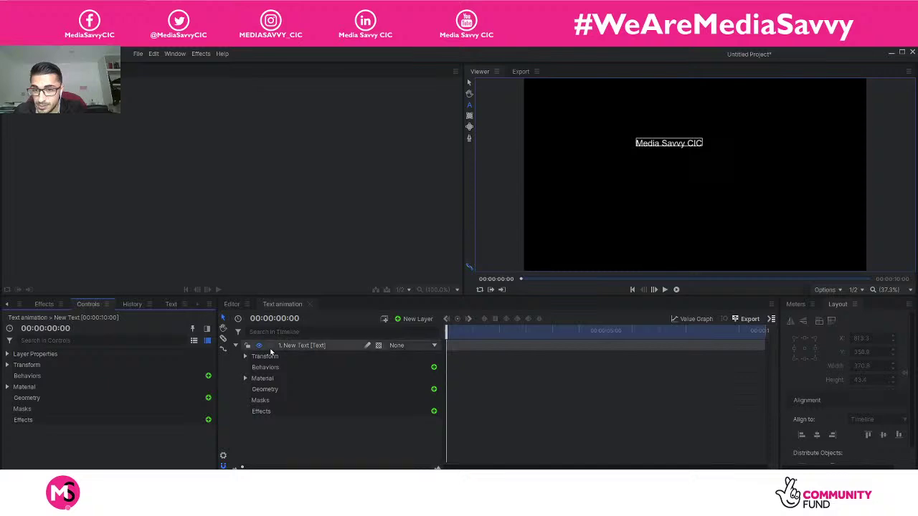
Step: Try to increase the text layer's font size in its character settings without highlighting the text
click(295, 347)
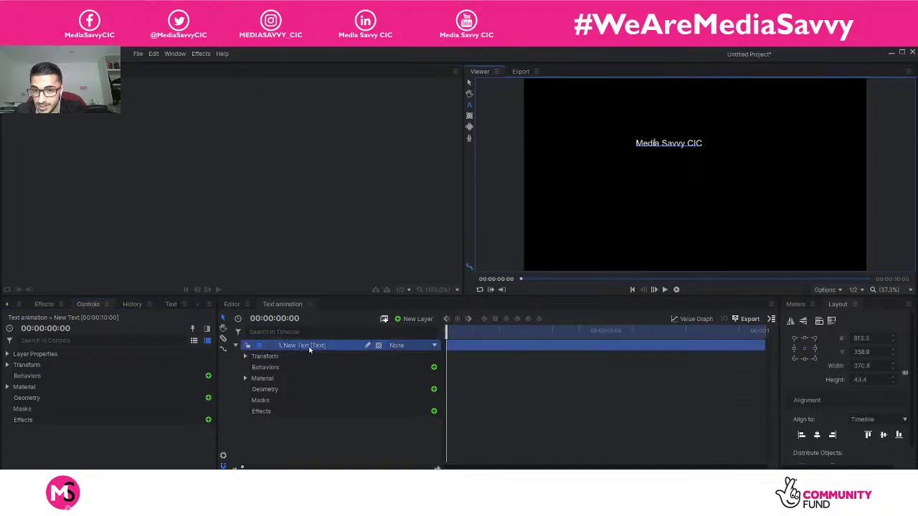
click(173, 304)
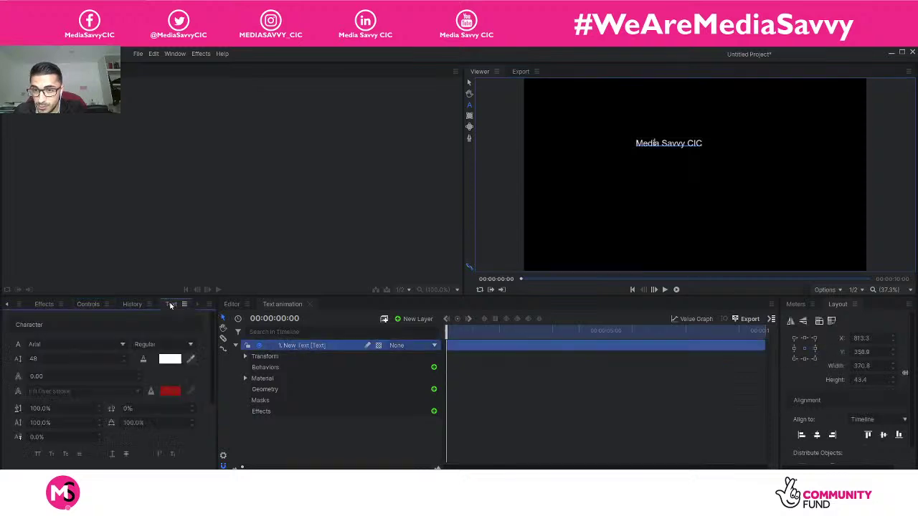
click(123, 344)
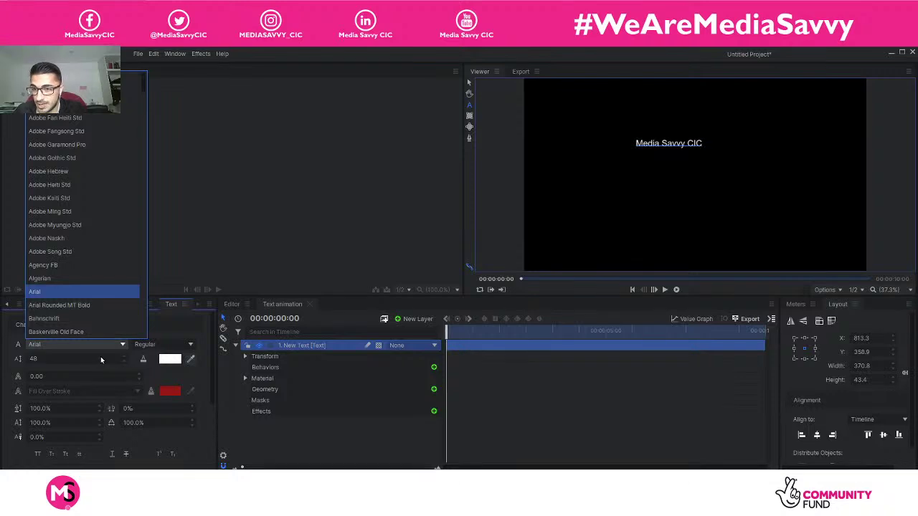
click(100, 358)
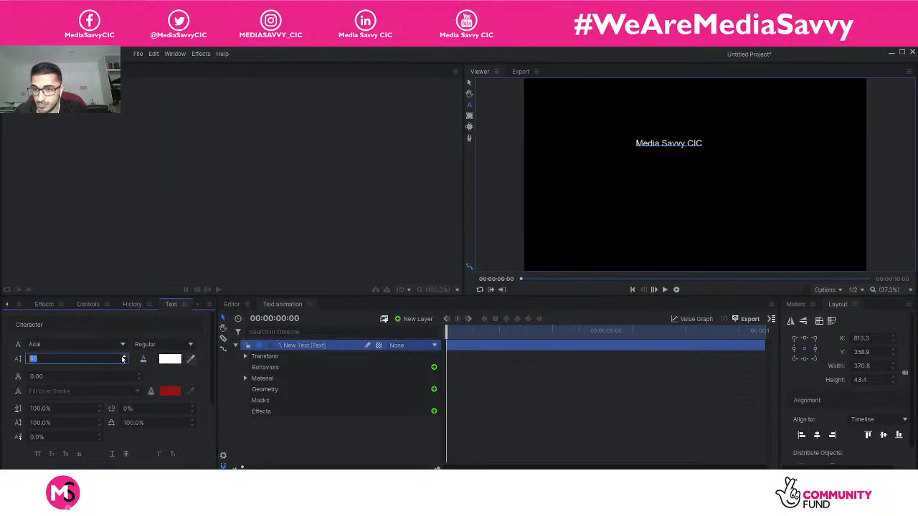
click(124, 357)
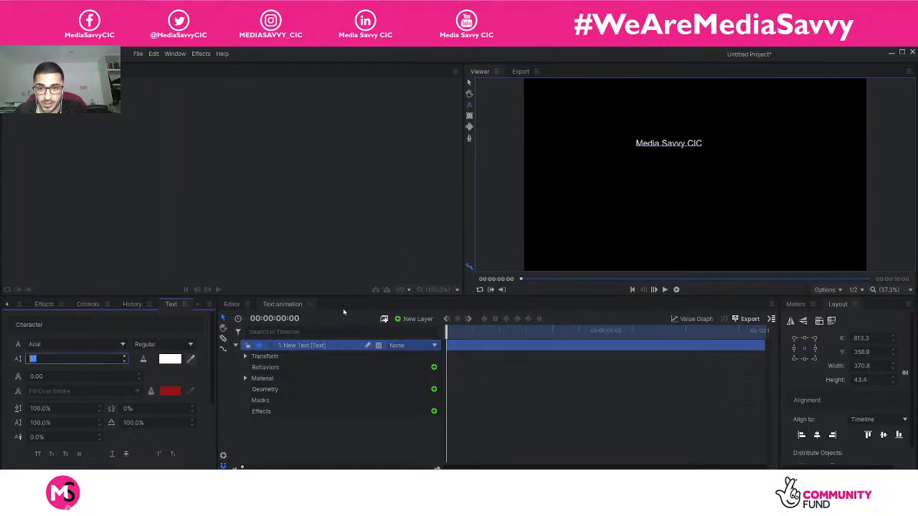
Step: Highlight the whole "Media Savvy CIC" text in the viewer and enlarge its font size to 131
click(309, 348)
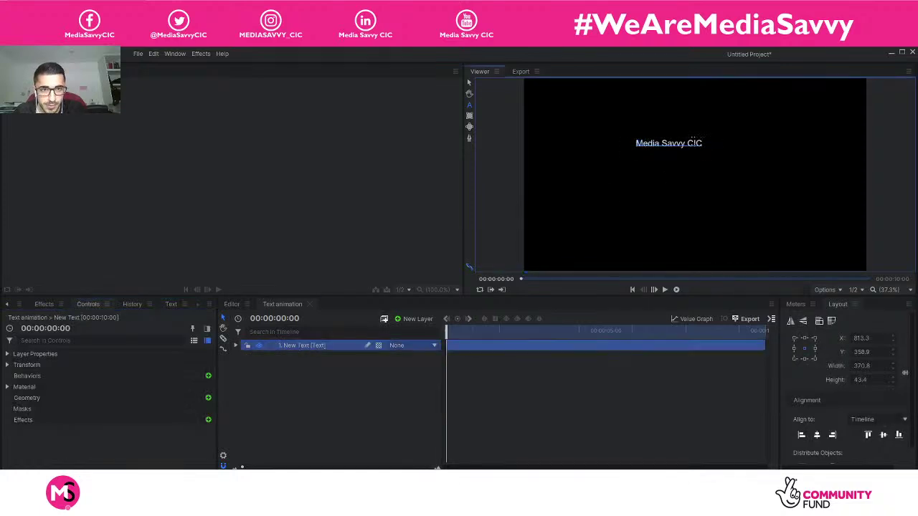
drag(702, 143, 633, 143)
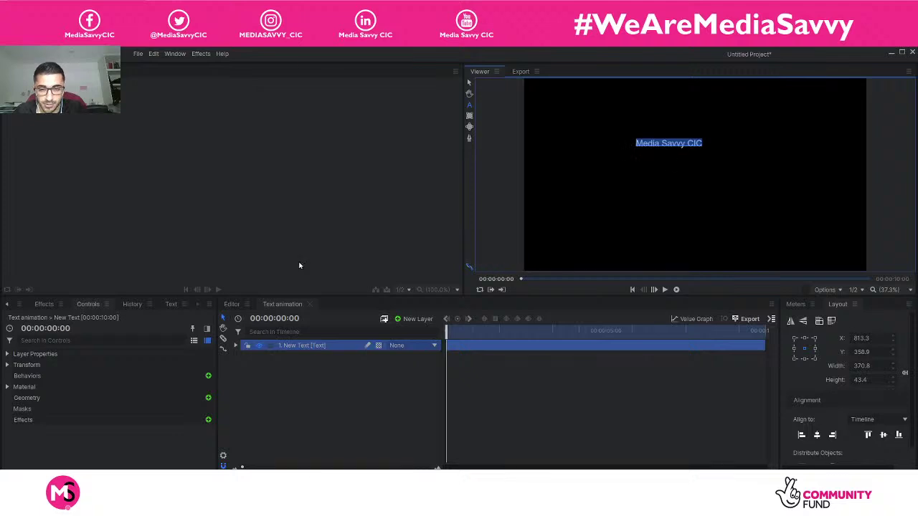
click(171, 304)
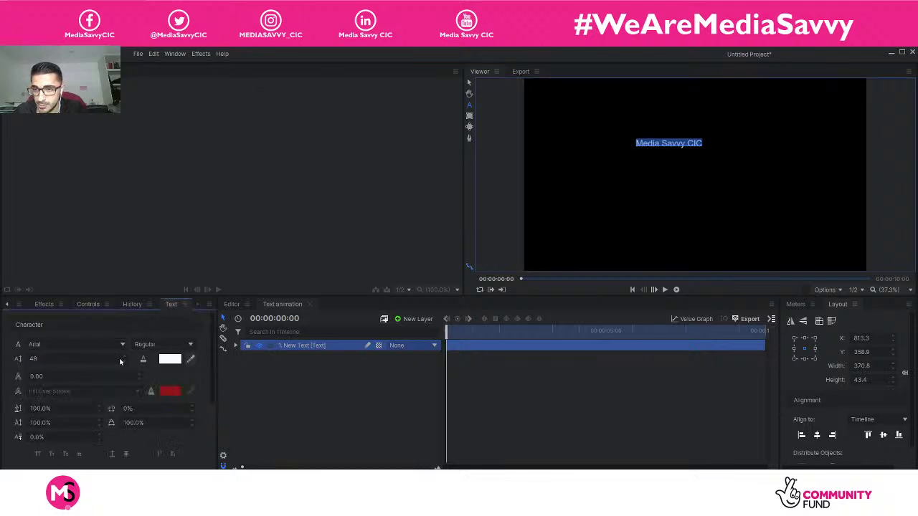
drag(36, 359, 80, 359)
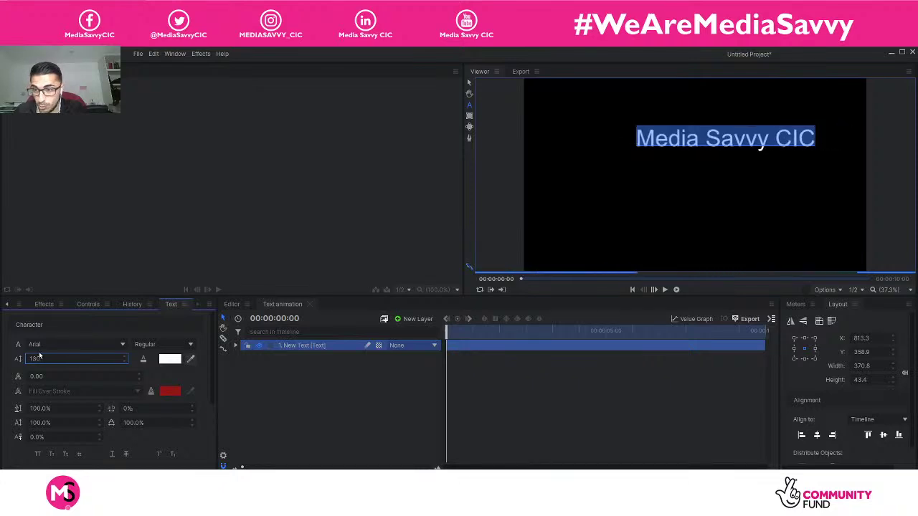
text(201)
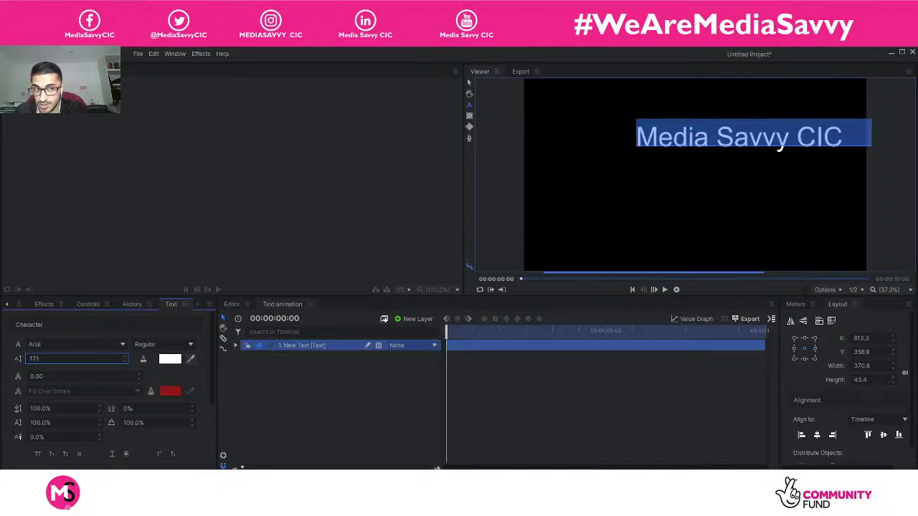
key(BackSpace)
key(BackSpace)
key(BackSpace)
text(131)
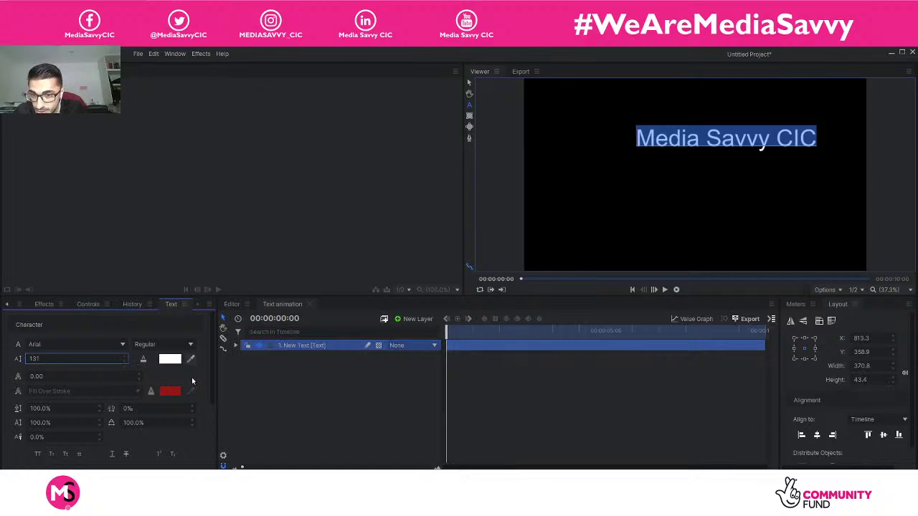
Step: Set the highlighted text's font size to 150
double_click(97, 358)
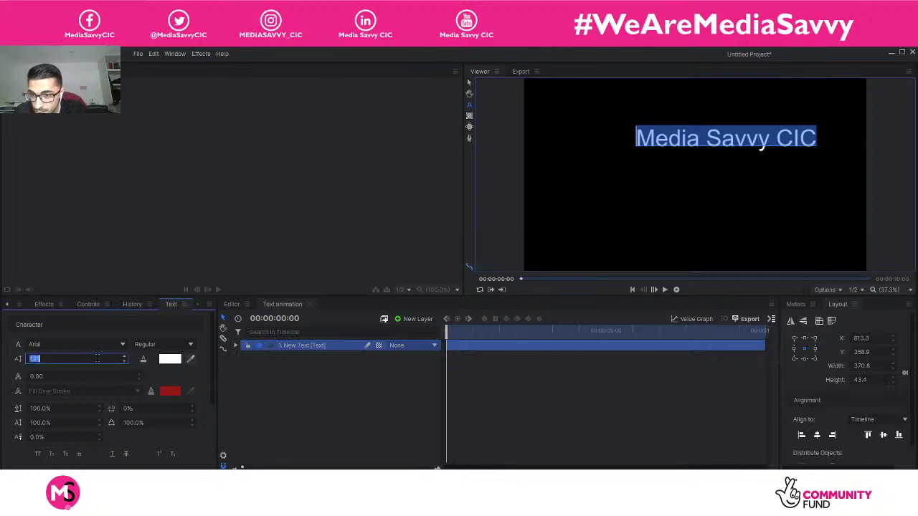
text(150)
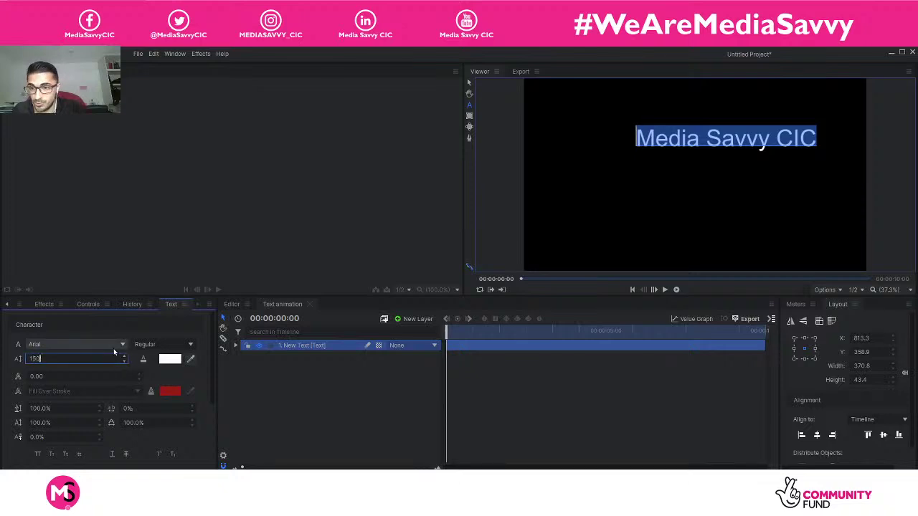
key(Return)
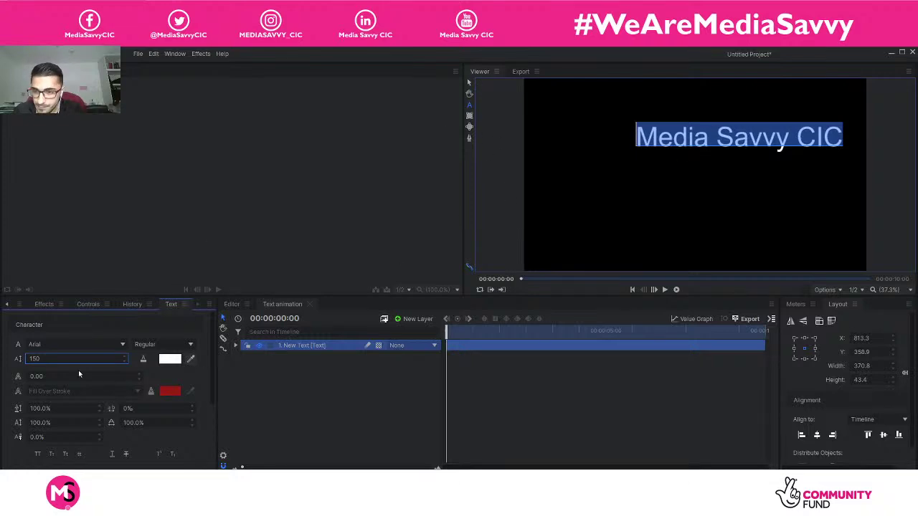
Step: Set the highlighted "Media Savvy CIC" text's font size to 175
double_click(58, 359)
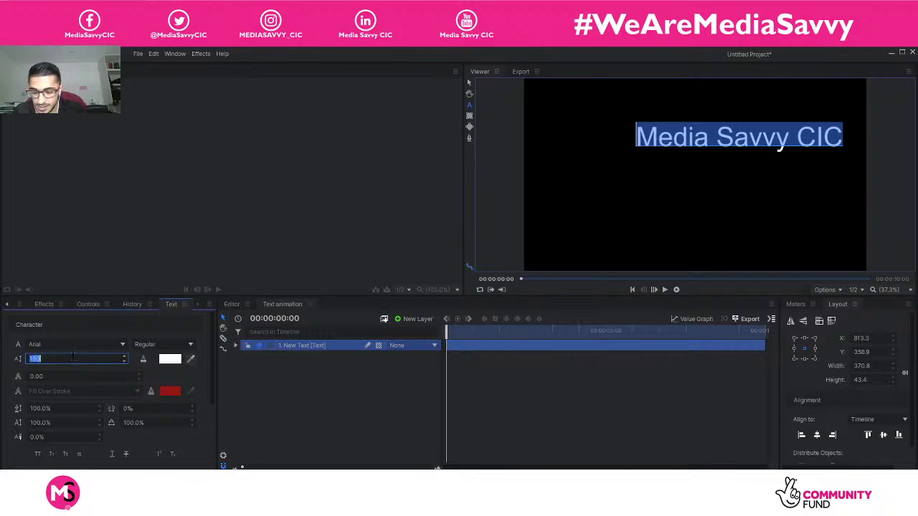
text(175)
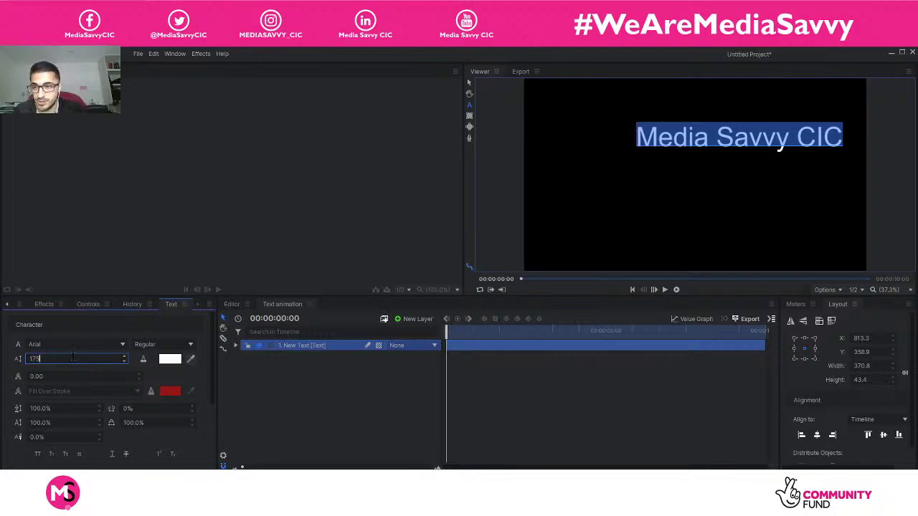
key(Return)
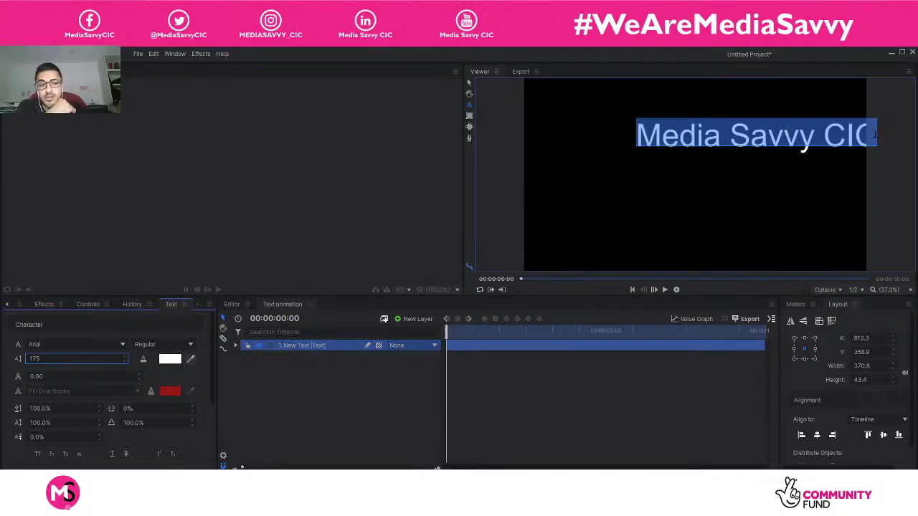
Step: Align the "Media Savvy CIC" text to the horizontal and vertical centre of the frame, relative to the Timeline
scroll(839, 358, down, 1)
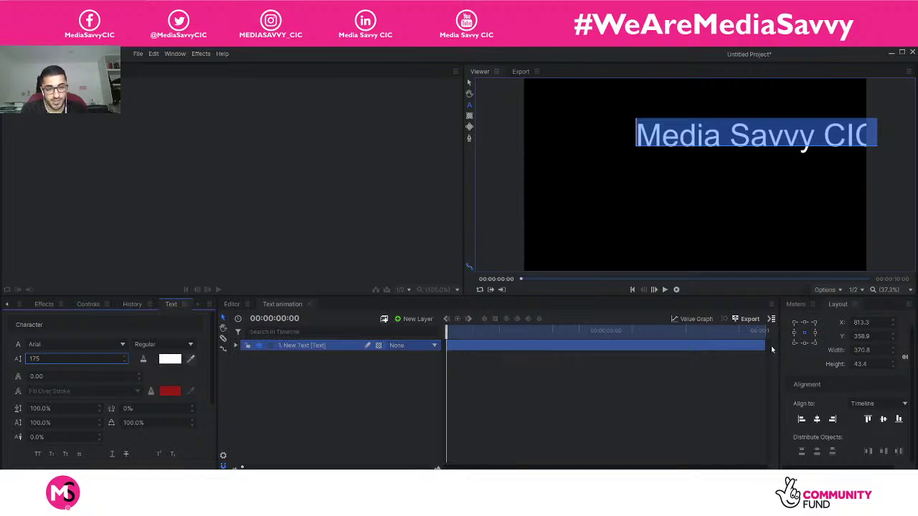
click(797, 305)
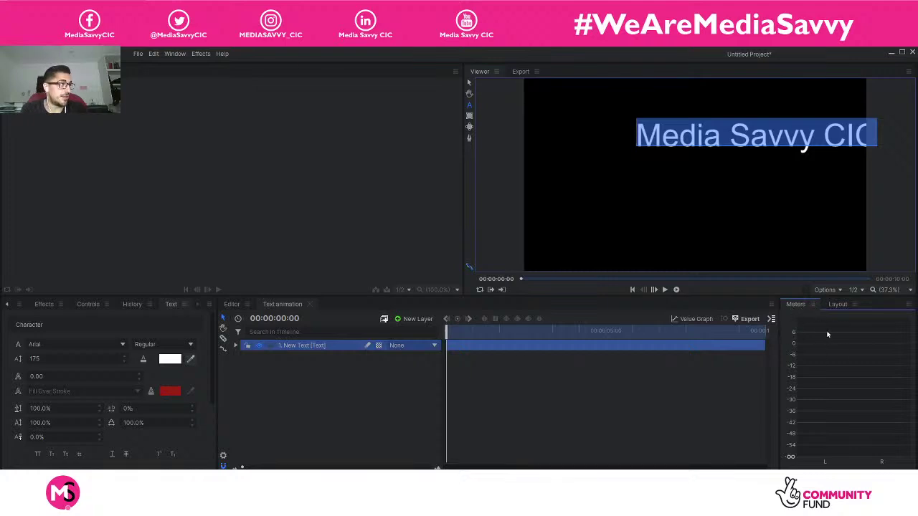
click(837, 305)
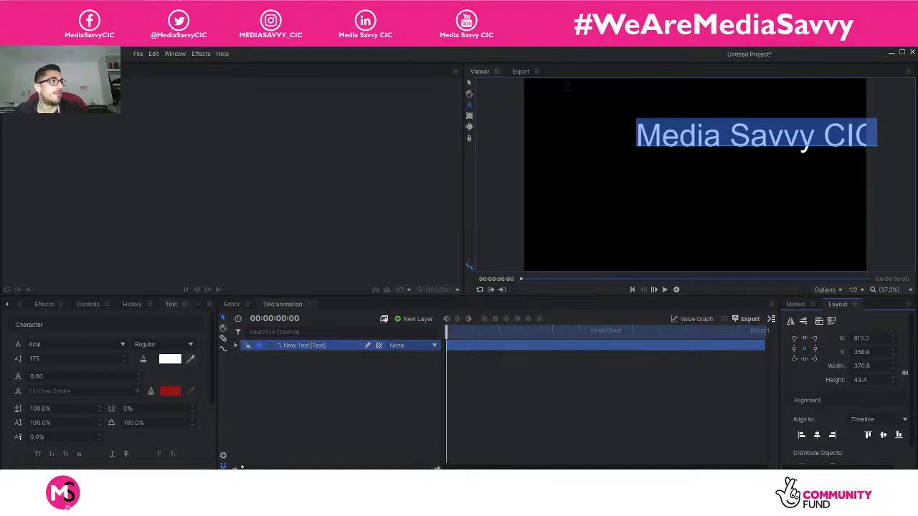
click(887, 423)
click(860, 445)
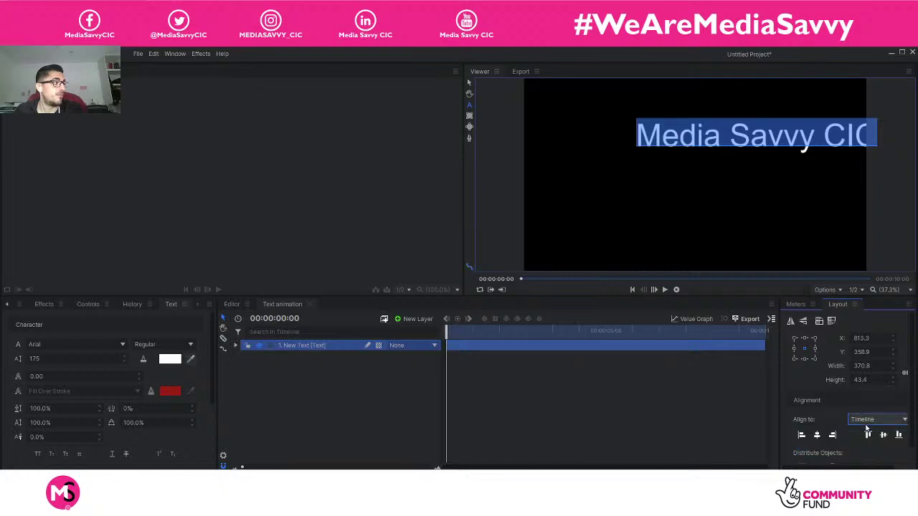
click(816, 436)
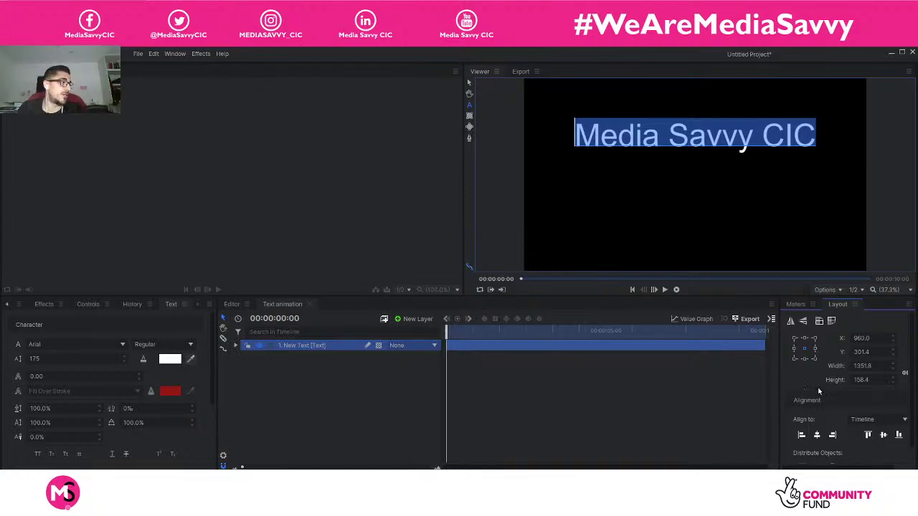
click(884, 436)
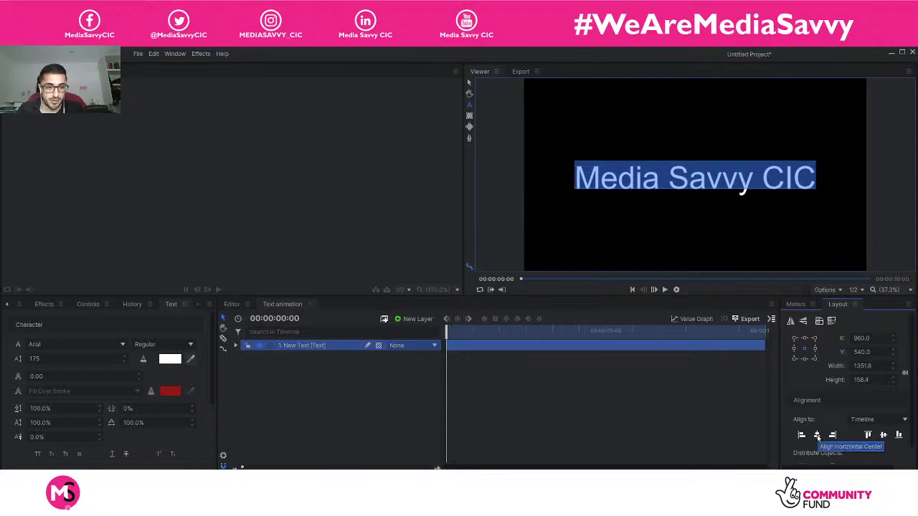
Step: Try aligning the text to the frame's top, bottom, right and left edges, and centre it again in both directions
click(868, 439)
click(897, 436)
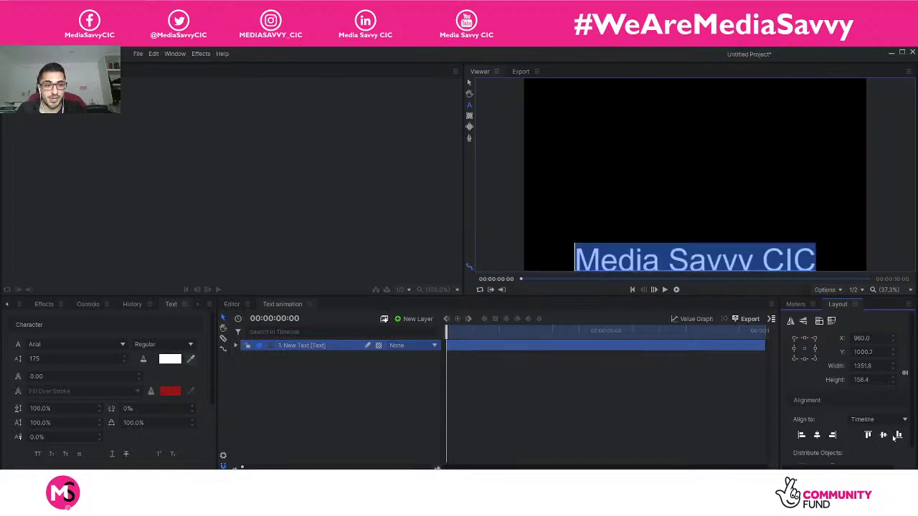
click(833, 437)
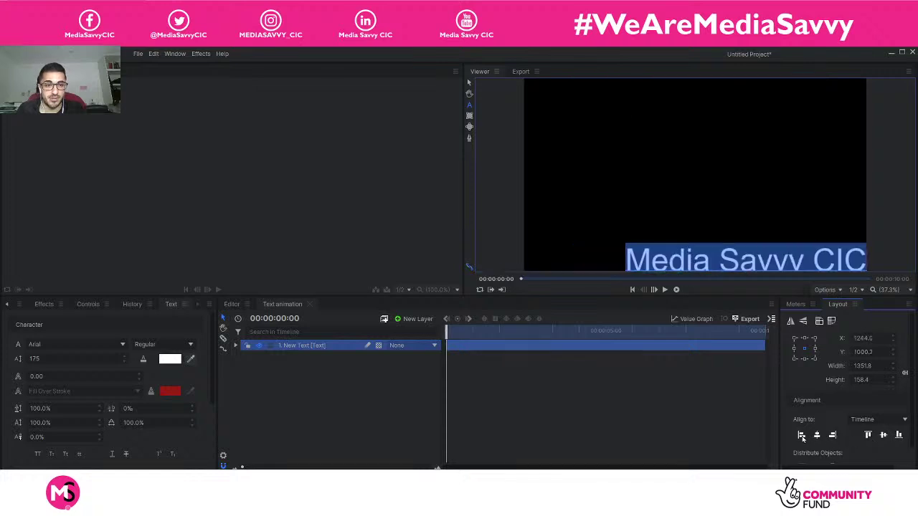
click(801, 436)
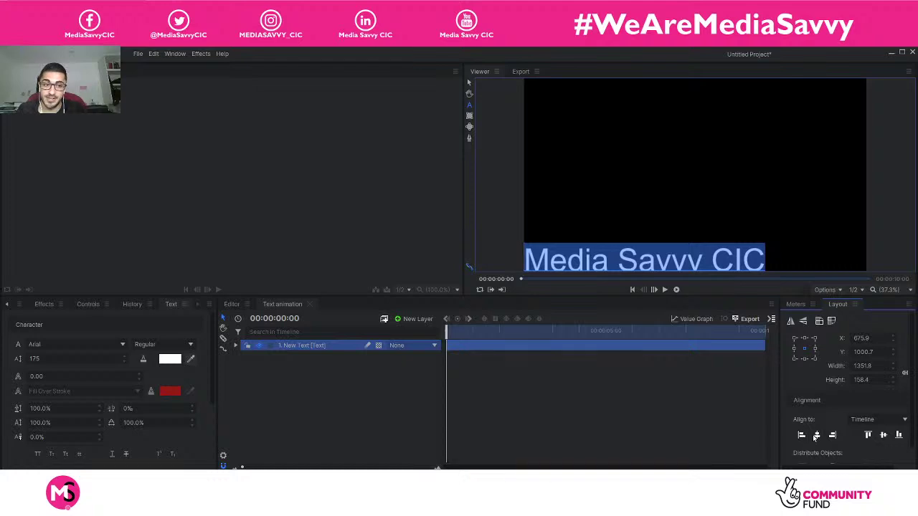
click(816, 436)
click(883, 436)
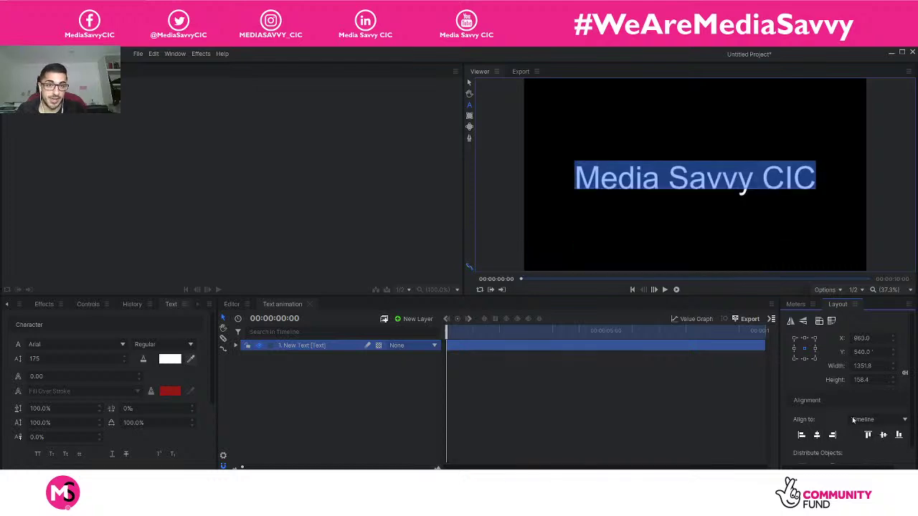
click(687, 178)
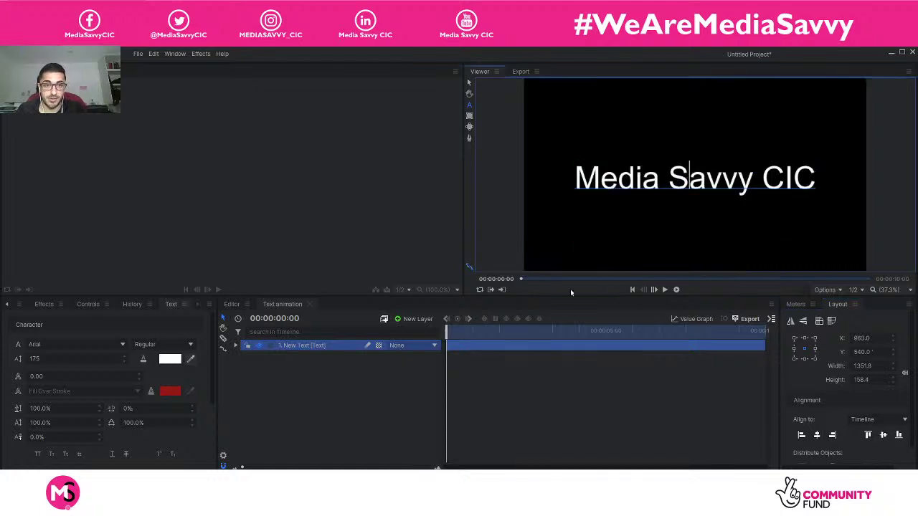
click(344, 376)
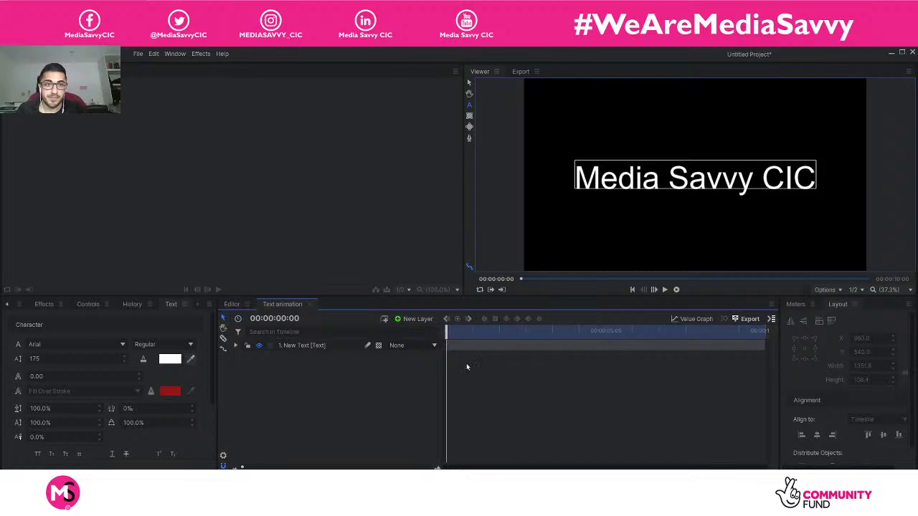
click(299, 347)
mouse_move(485, 505)
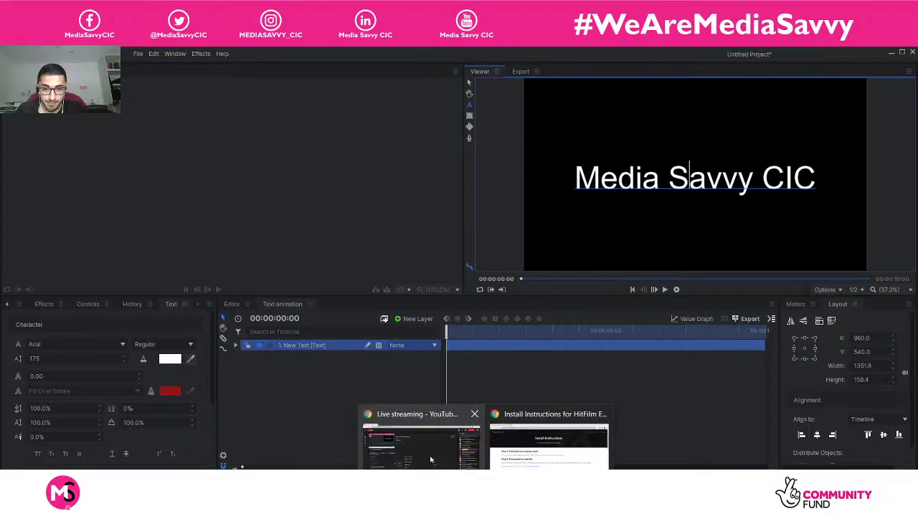
click(430, 460)
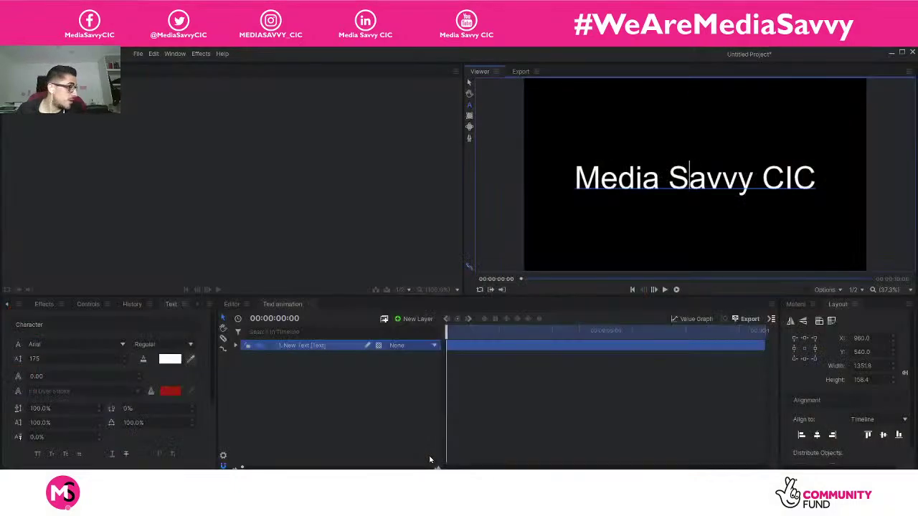
Step: Rename the text layer to "Media Savvy Text" and deselect it
click(303, 345)
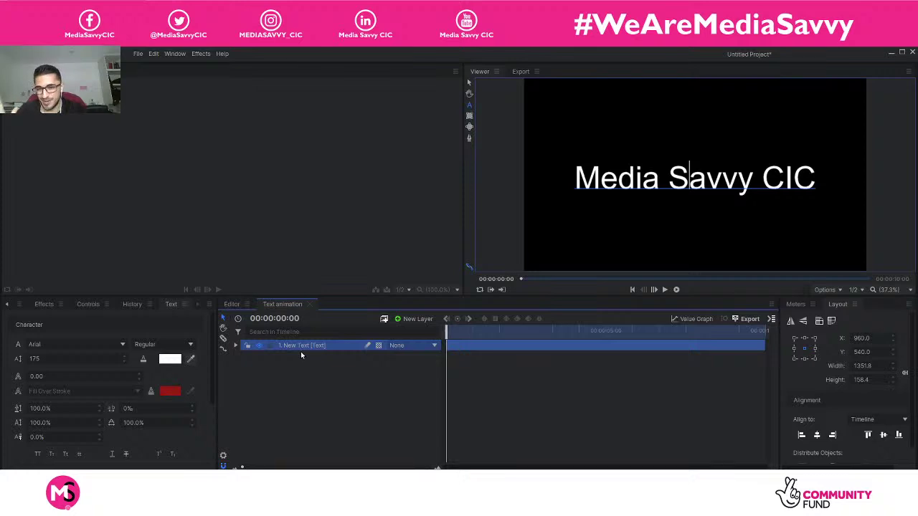
right_click(300, 347)
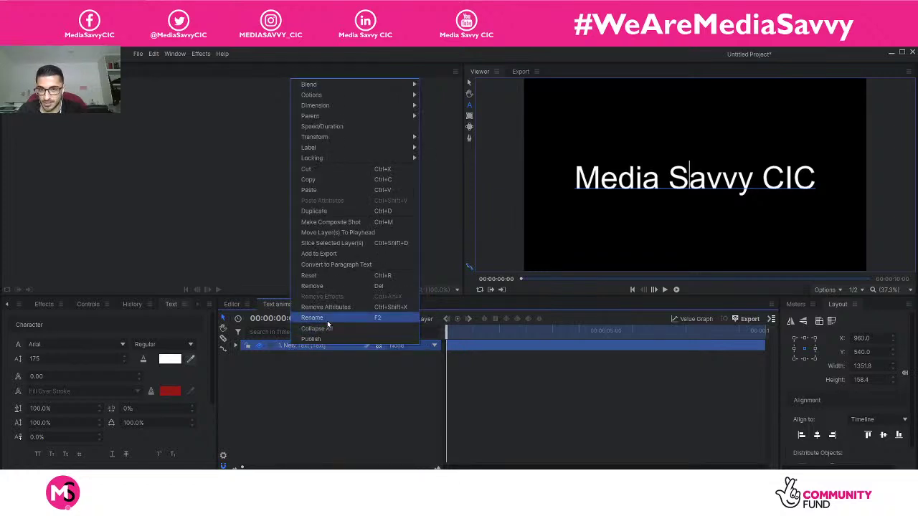
click(327, 319)
text(M)
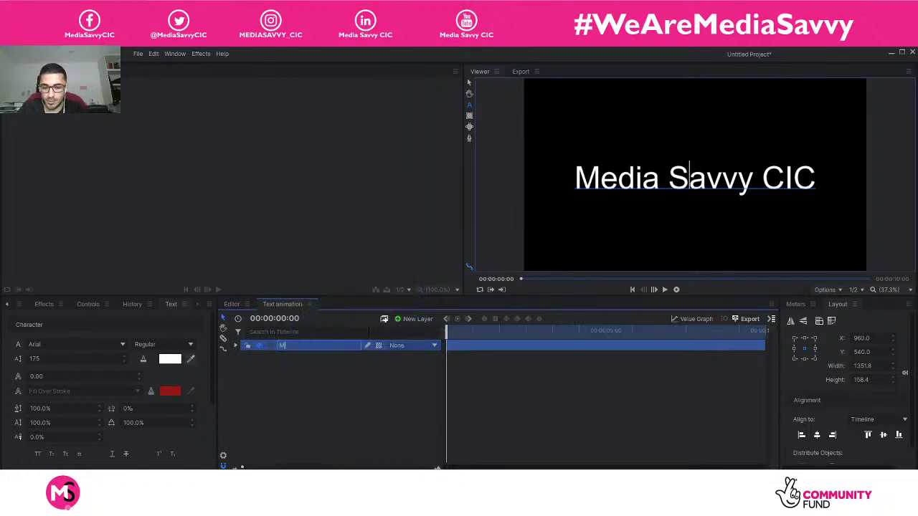
text(edia Savvy )
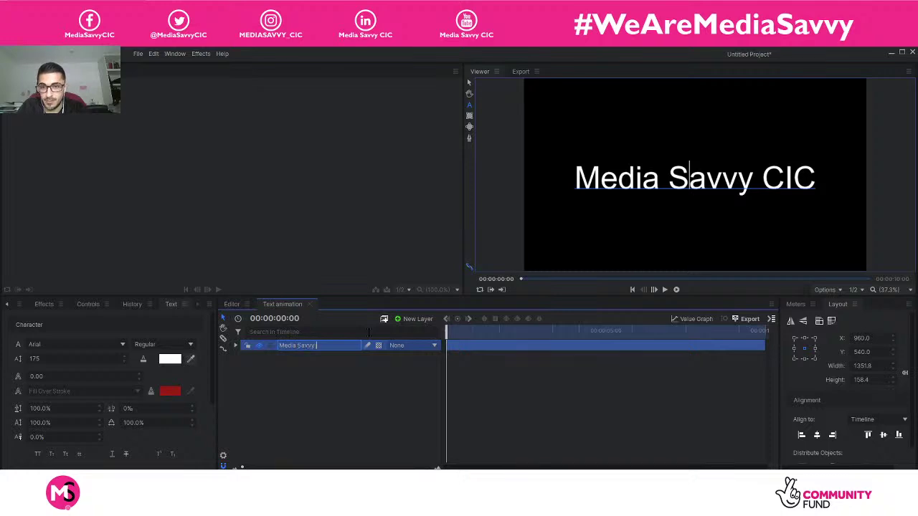
text(Text)
key(Return)
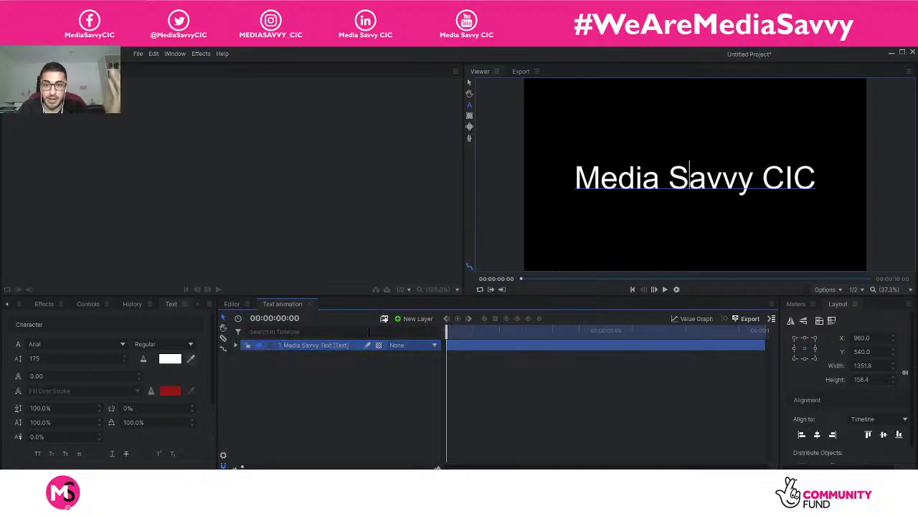
click(374, 390)
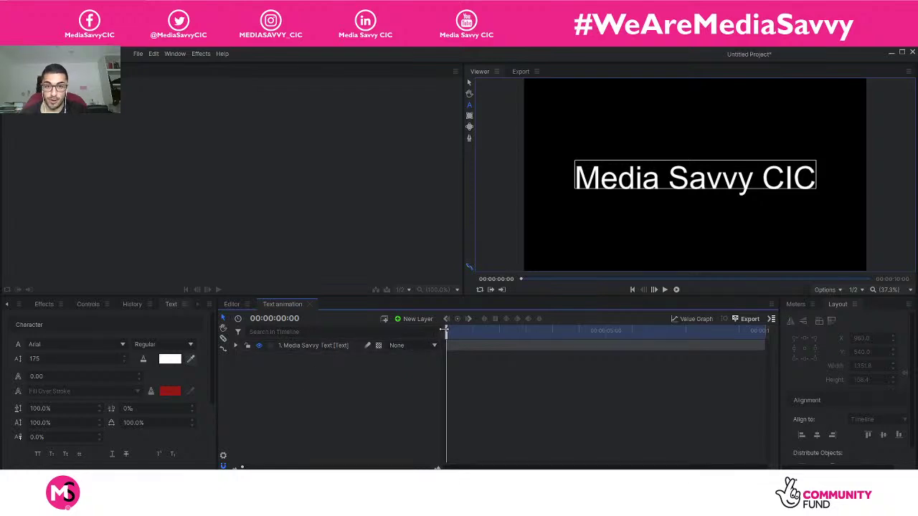
Step: Play the composite shot from its beginning to preview the static text, and pause playback
drag(446, 331, 425, 337)
key(space)
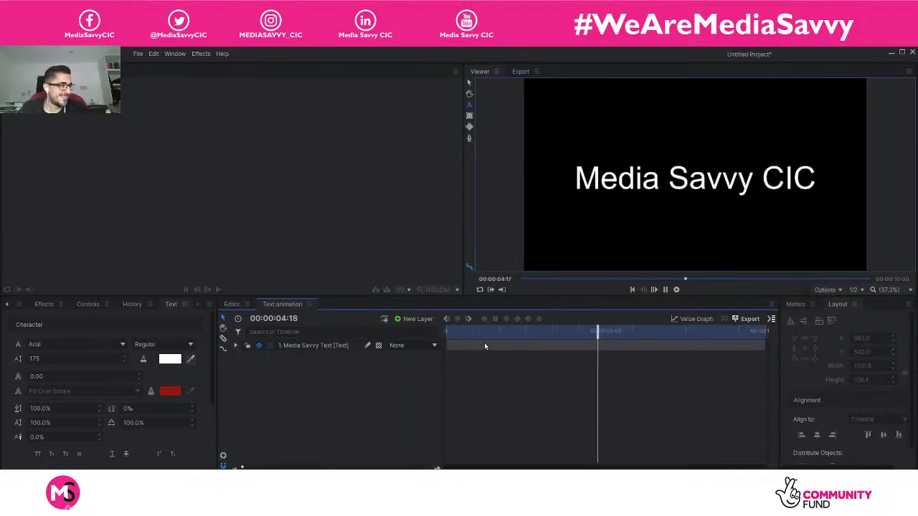
key(space)
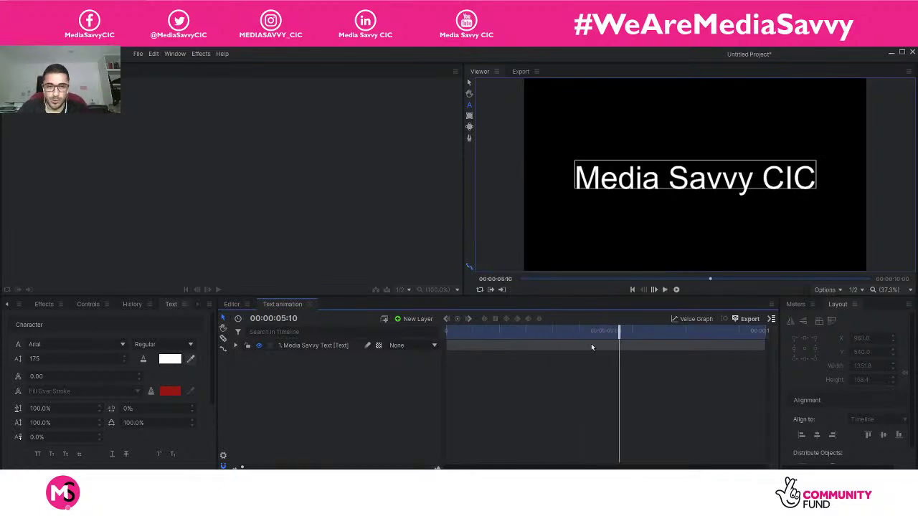
Step: Return the playhead to 00:00:00:00 and expand the Media Savvy Text layer's Transform properties
drag(619, 330, 404, 347)
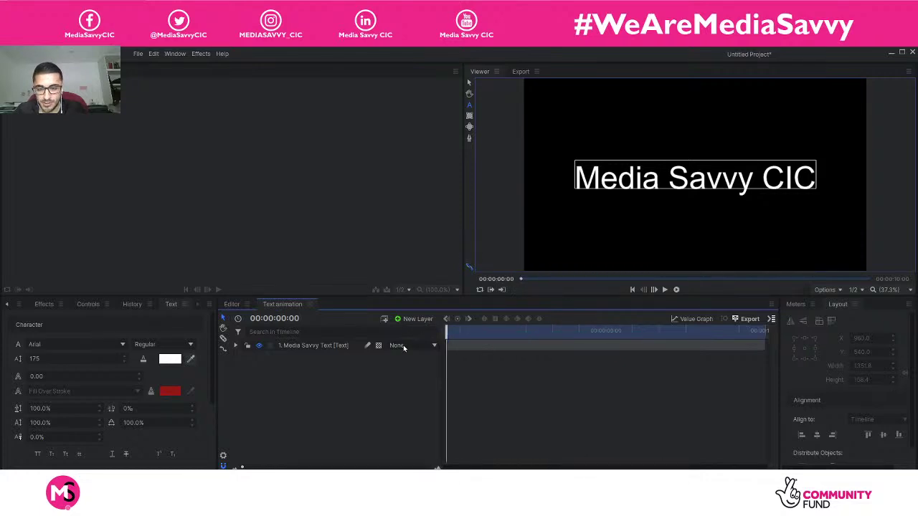
click(236, 347)
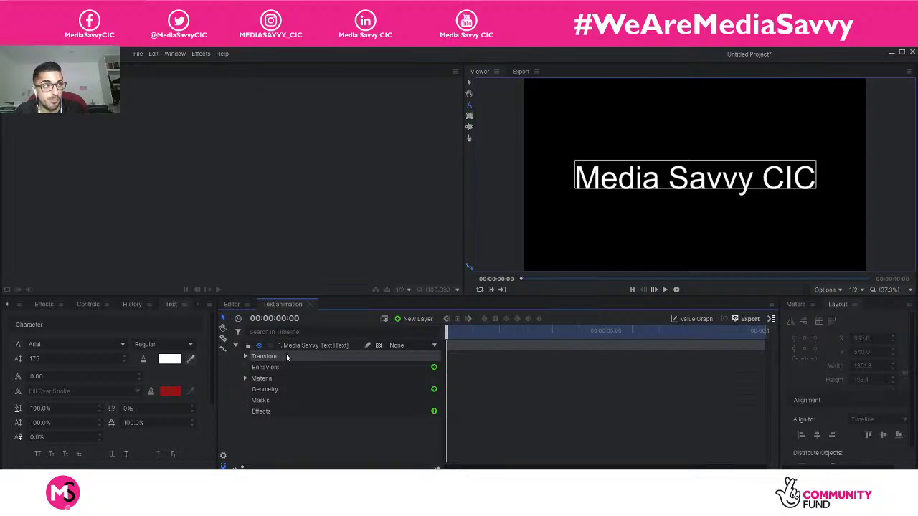
click(245, 357)
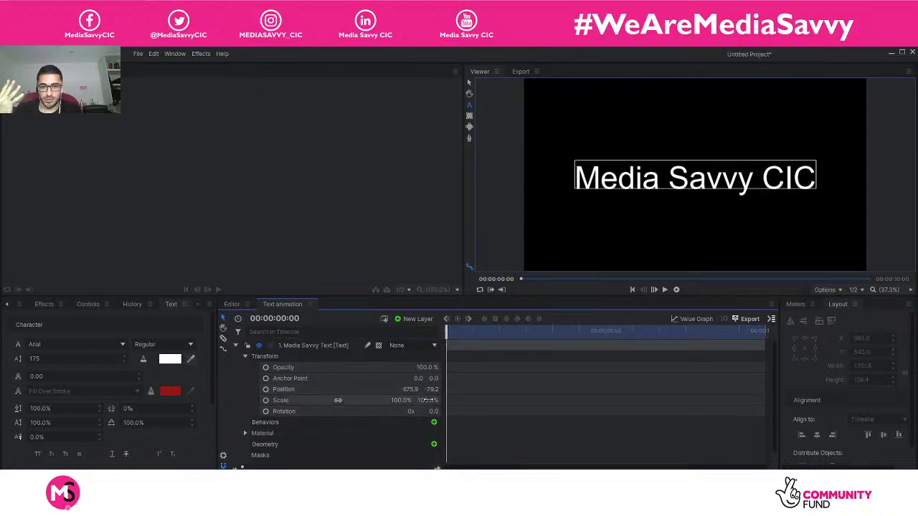
Step: Try fading out the text with the layer's Opacity value, and restore it to 100%
click(428, 367)
drag(427, 367, 388, 367)
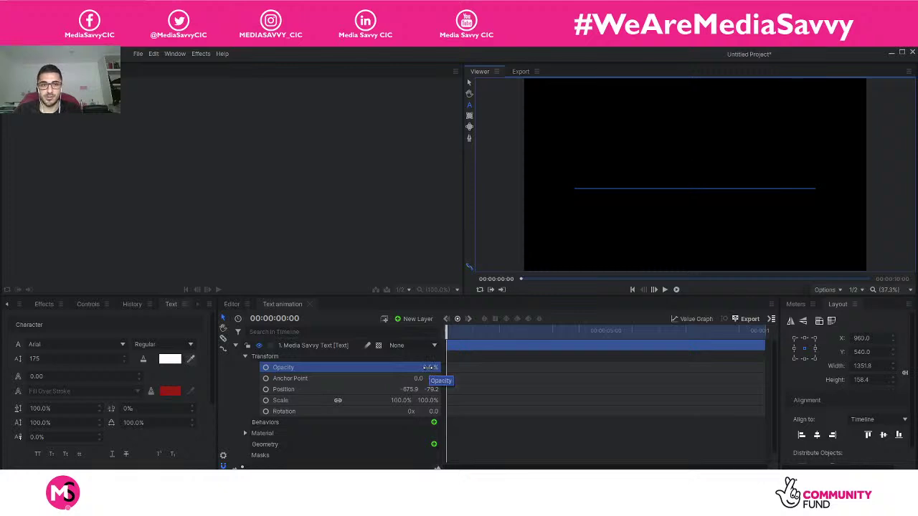
drag(428, 367, 499, 367)
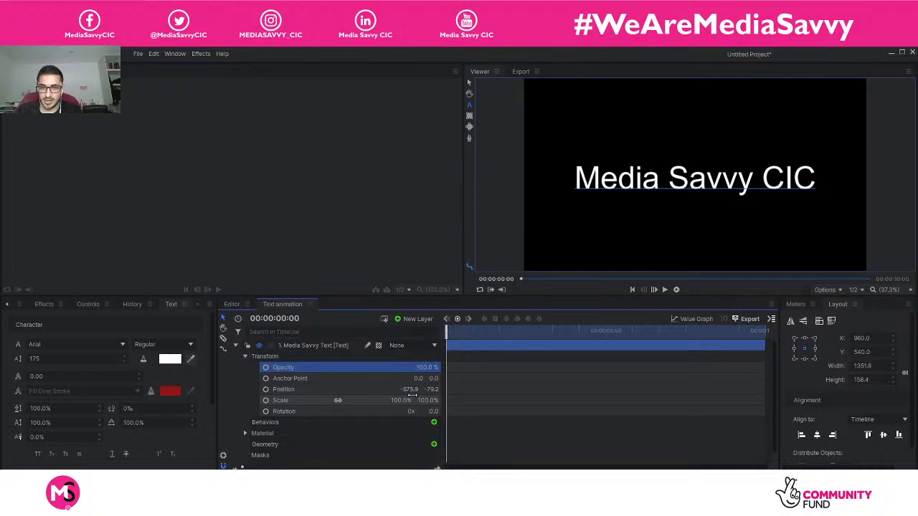
Step: Try moving the text off-centre with the layer's Position values to about -499, -7, and undo the move
mouse_move(410, 389)
mouse_down()
mouse_move(431, 389)
mouse_move(380, 390)
mouse_move(450, 389)
mouse_move(405, 389)
mouse_move(416, 389)
mouse_up()
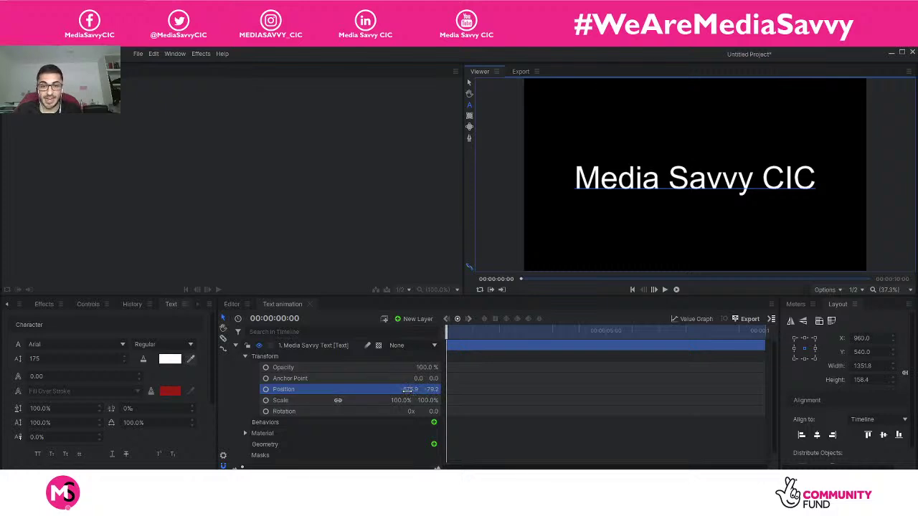
drag(408, 390, 755, 403)
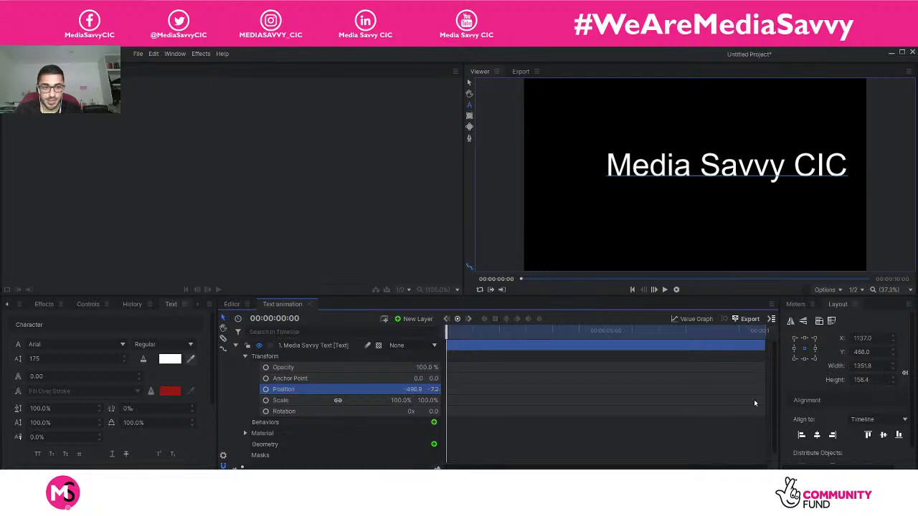
key(ctrl+z)
key(ctrl+z)
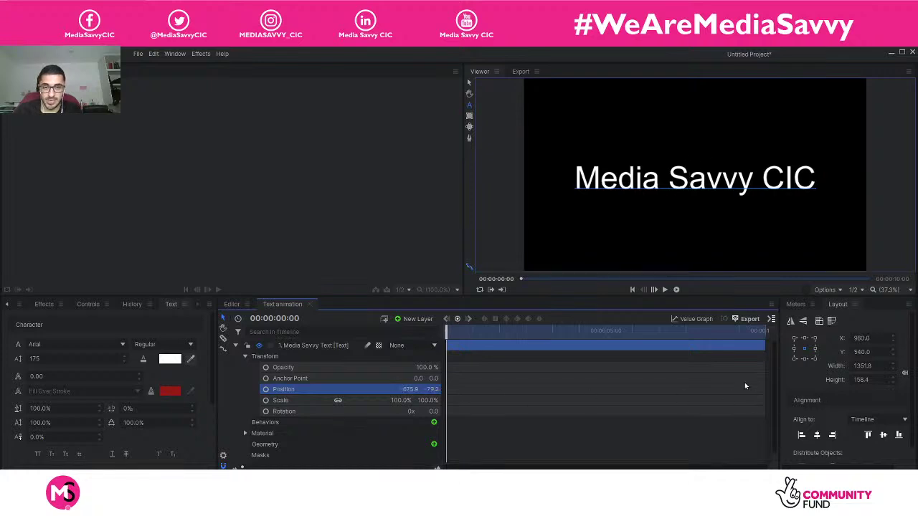
Step: Try out the layer's Rotation and Anchor Point values on the text, and undo each change
click(408, 412)
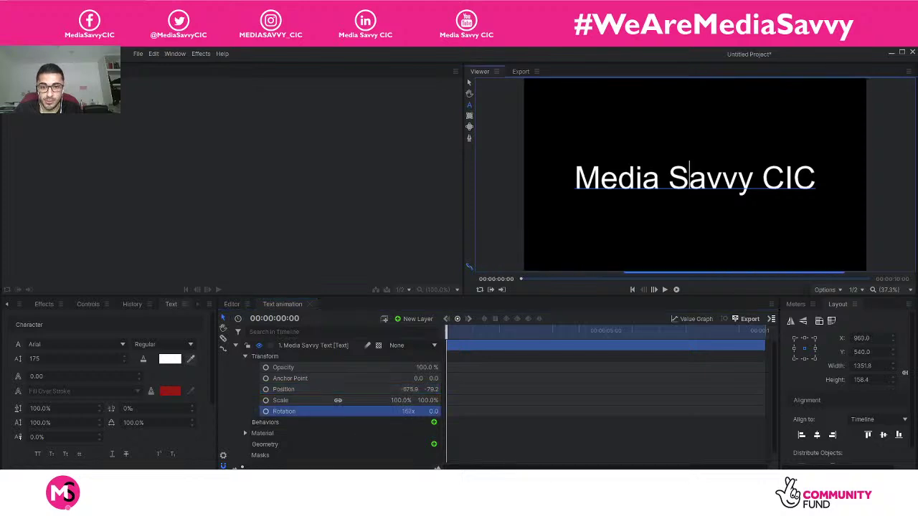
key(ctrl+z)
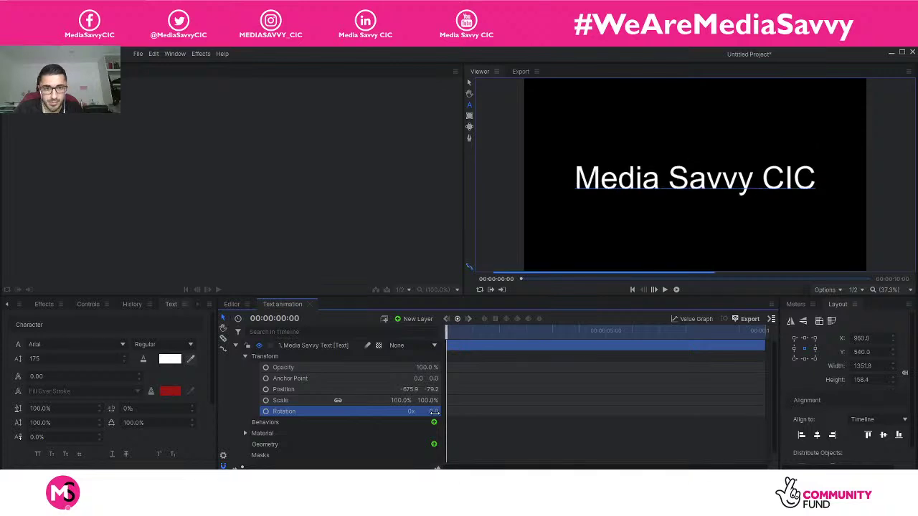
drag(418, 378, 432, 377)
key(ctrl+z)
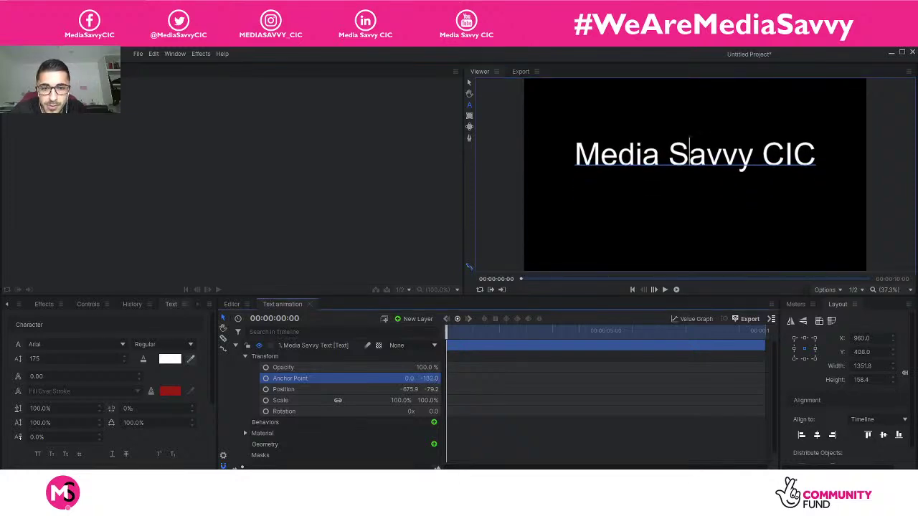
drag(430, 411, 428, 411)
key(ctrl+z)
key(ctrl+z)
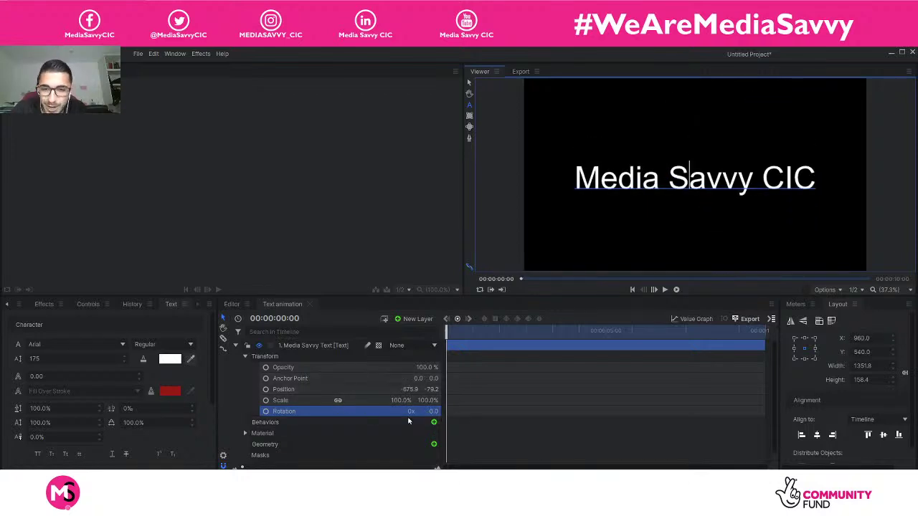
click(260, 388)
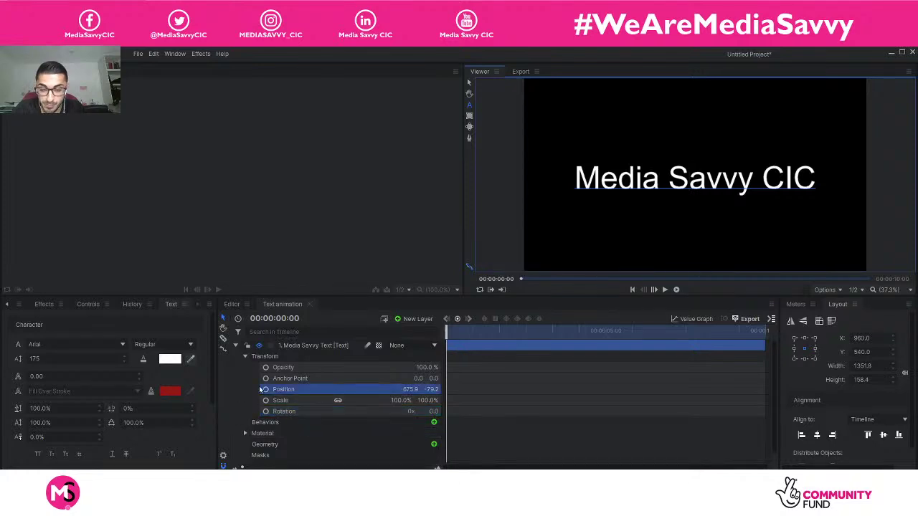
click(295, 378)
click(300, 367)
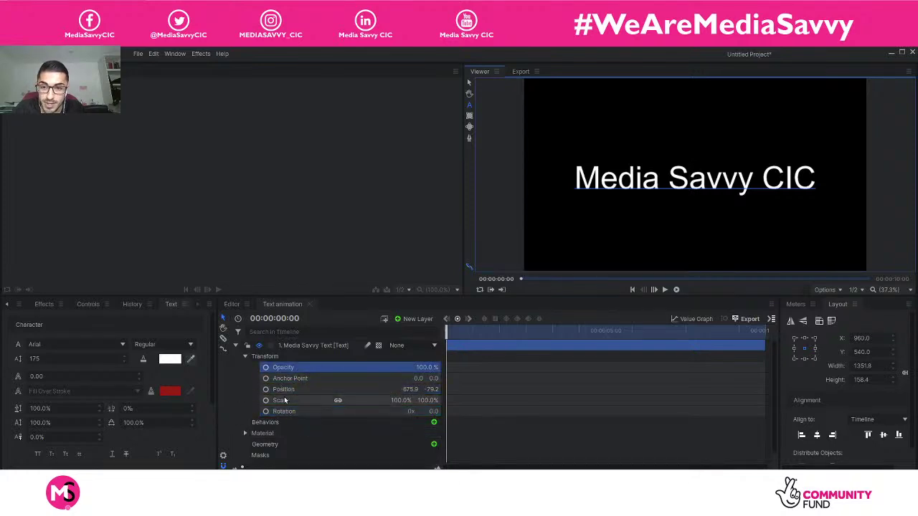
click(261, 390)
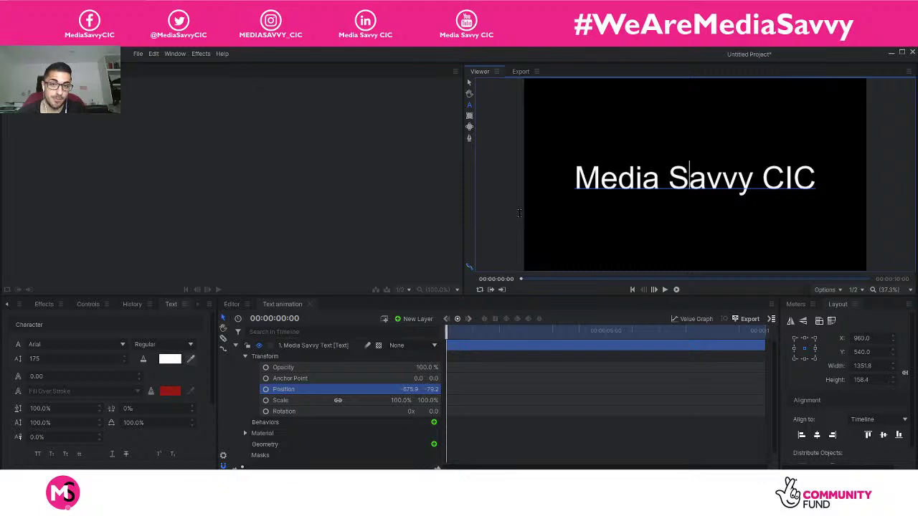
Step: Switch from the Text tool to the Select tool and deselect the text layer
click(468, 84)
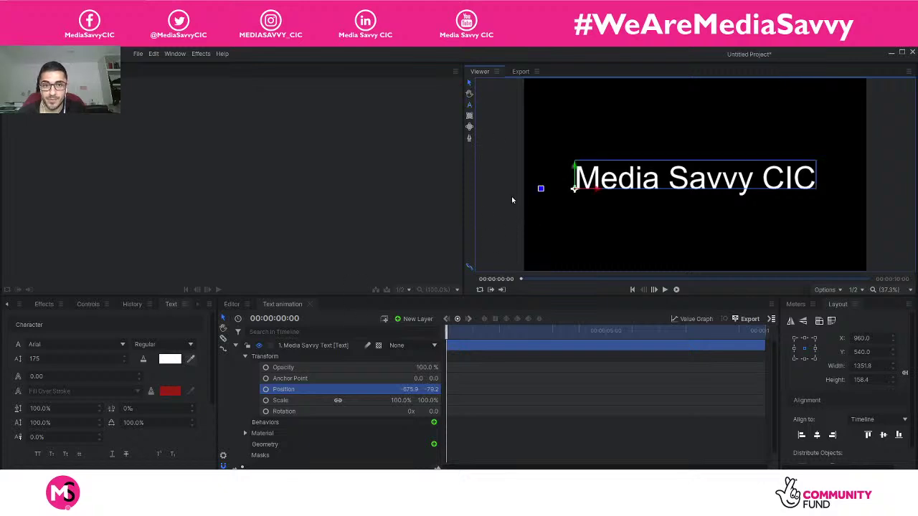
click(576, 232)
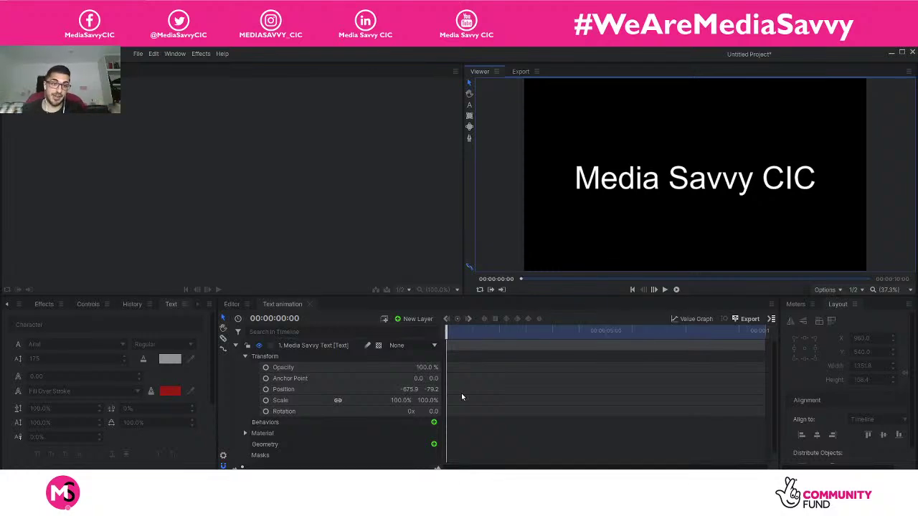
Step: Try moving the text out past the frame's left edge with the layer's Position value, and undo each move
drag(428, 367, 482, 389)
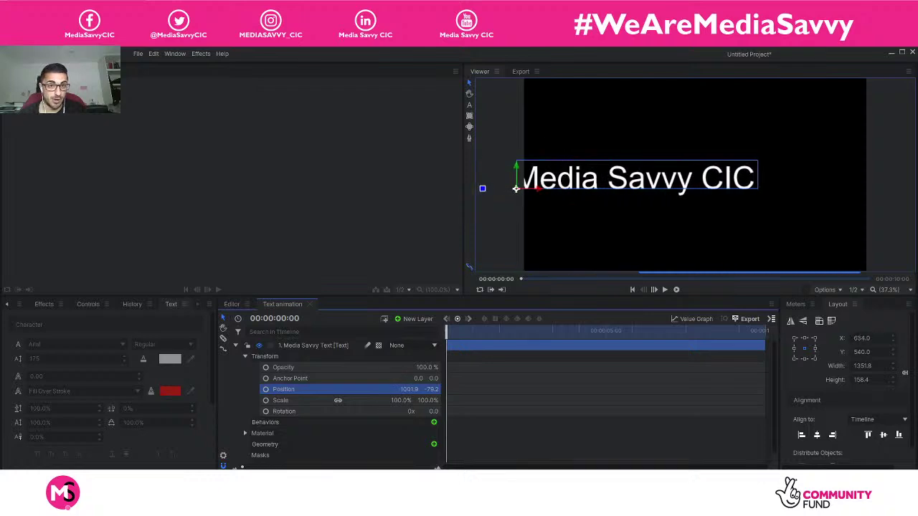
key(ctrl+z)
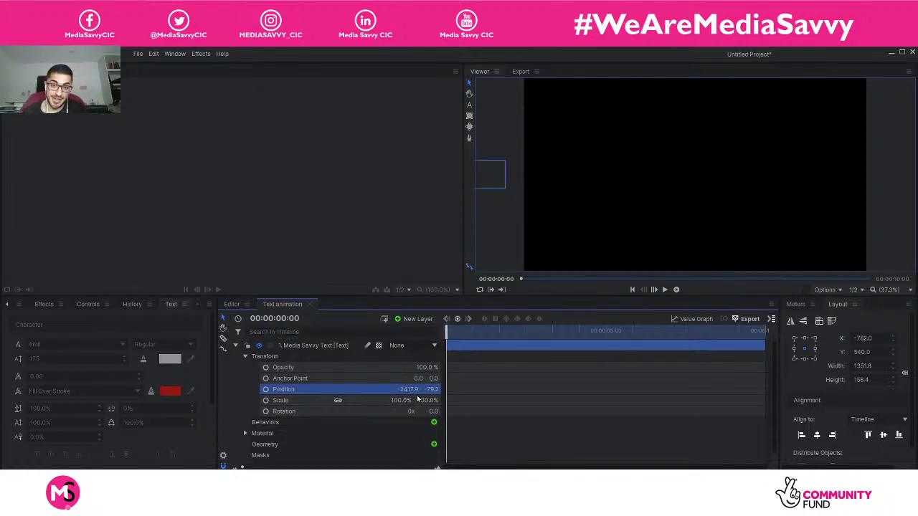
key(ctrl+z)
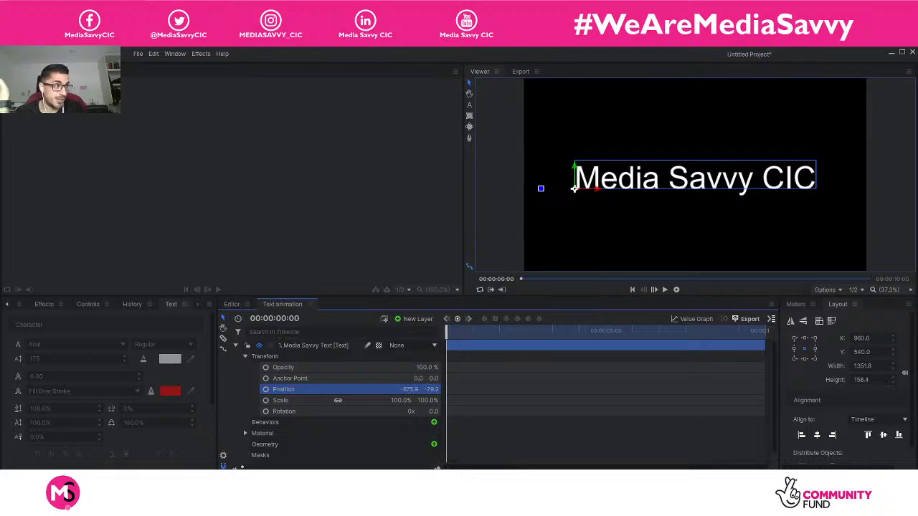
drag(573, 188, 449, 188)
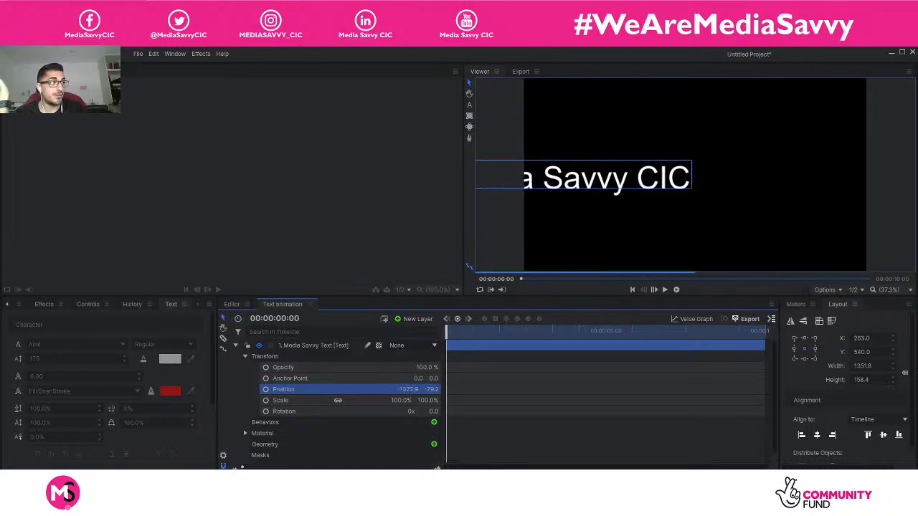
drag(431, 389, 408, 389)
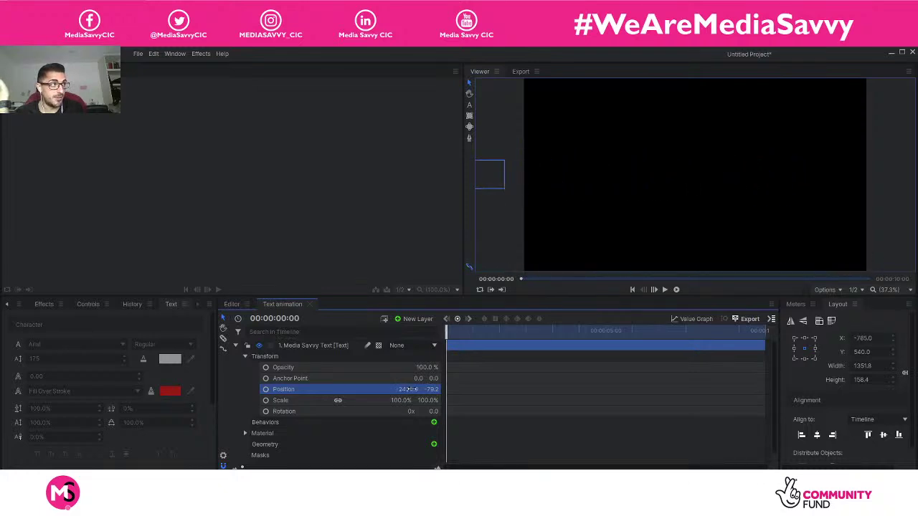
key(ctrl+z)
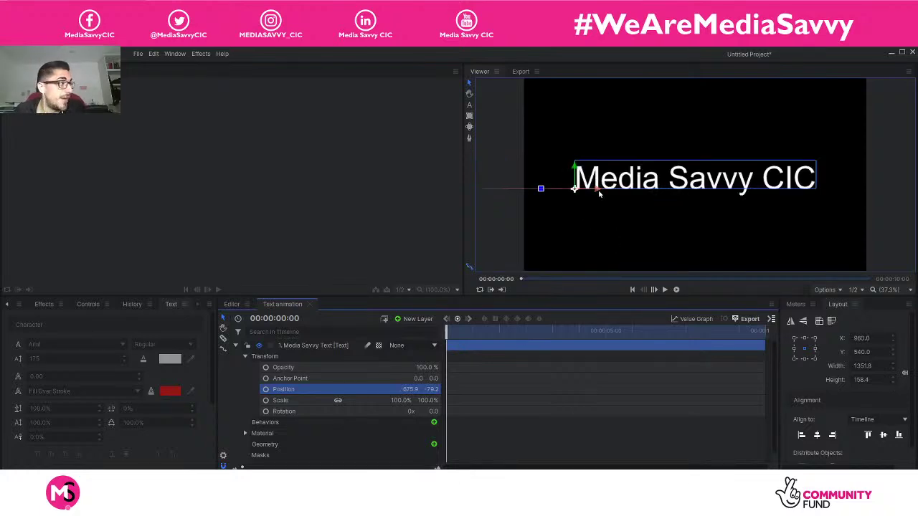
Step: Move the text horizontally out past the frame's left edge to Position about -2333.6, -79.2, and add a Position keyframe at 00:00:00:00
drag(597, 192, 300, 199)
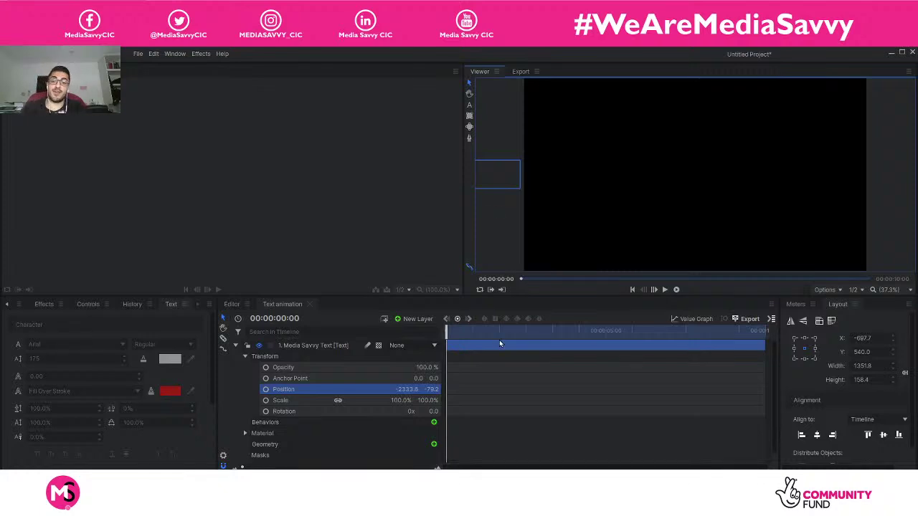
key(space)
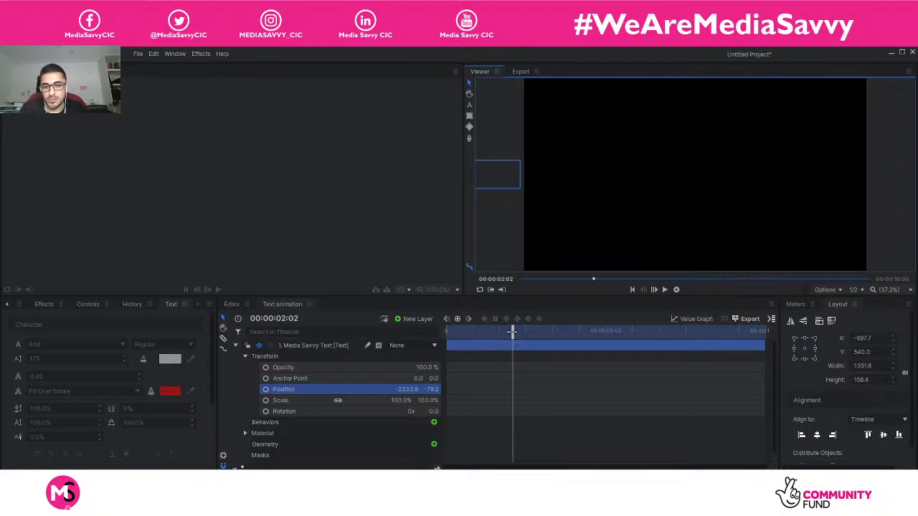
drag(512, 331, 414, 333)
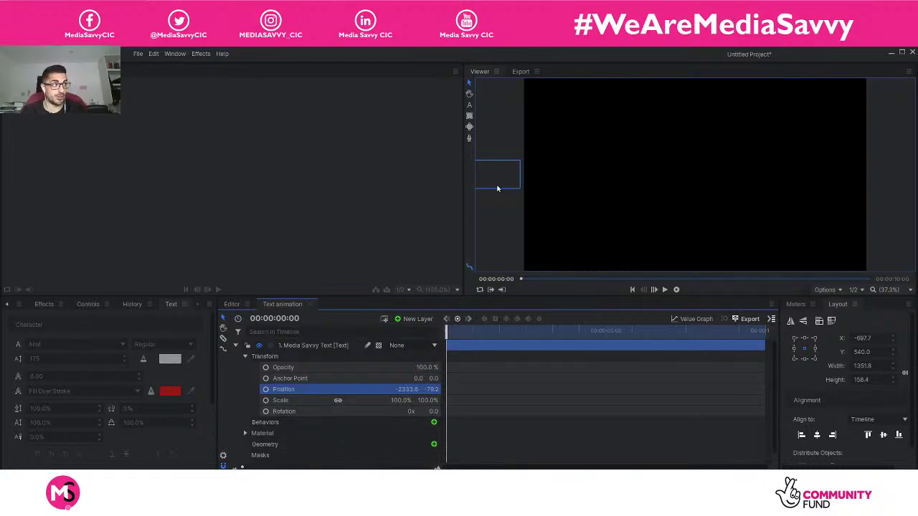
click(266, 390)
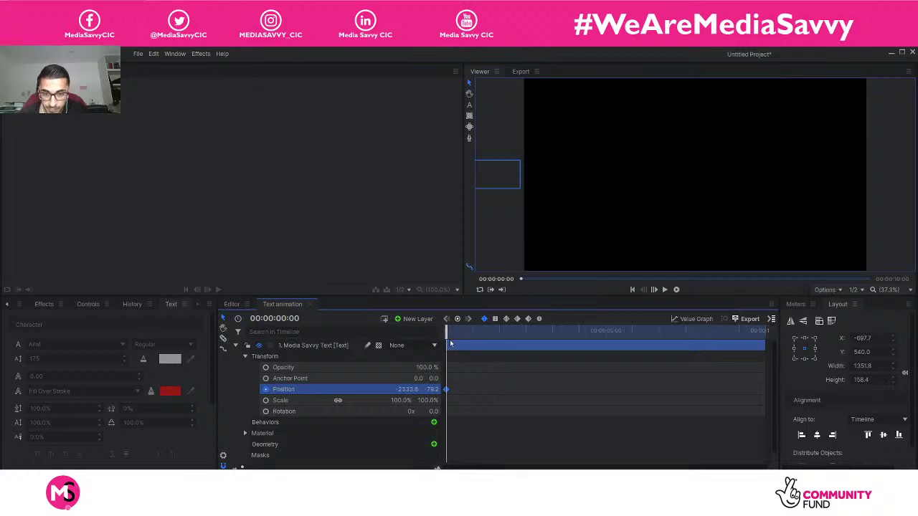
Step: At 00:00:05:00, bring the text back into the frame and align it to the centre, creating a Position keyframe at -675.9, -79.2
drag(448, 331, 466, 331)
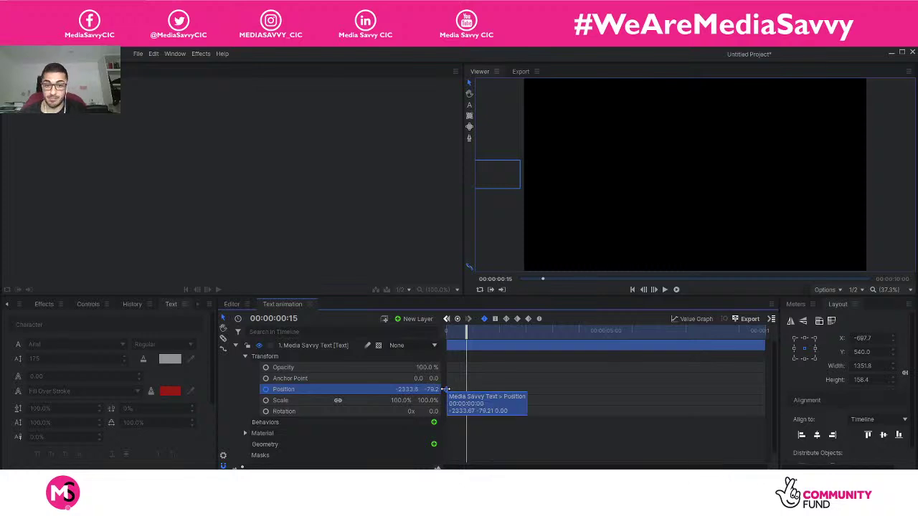
drag(467, 336, 606, 347)
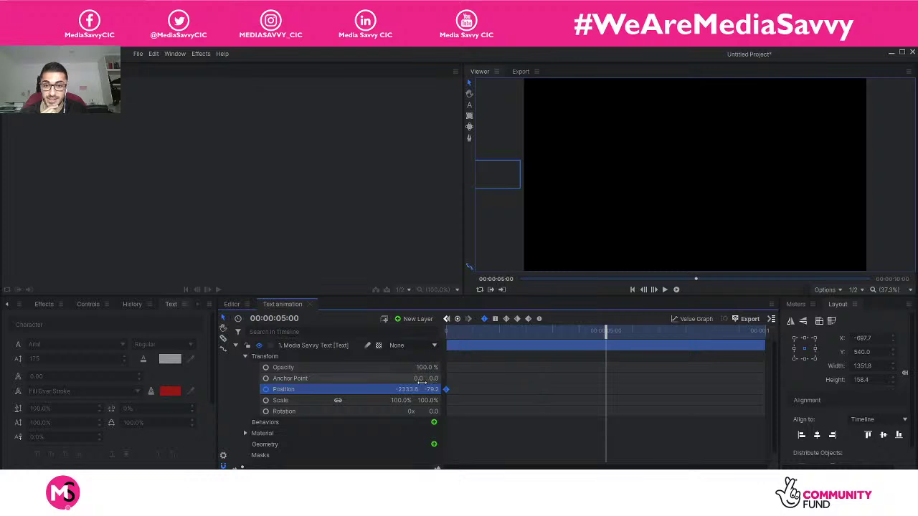
click(501, 183)
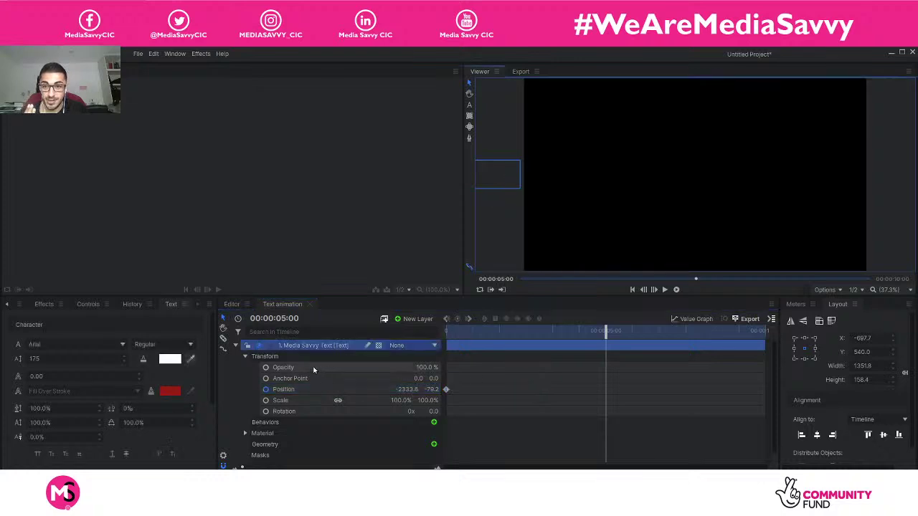
drag(409, 390, 410, 390)
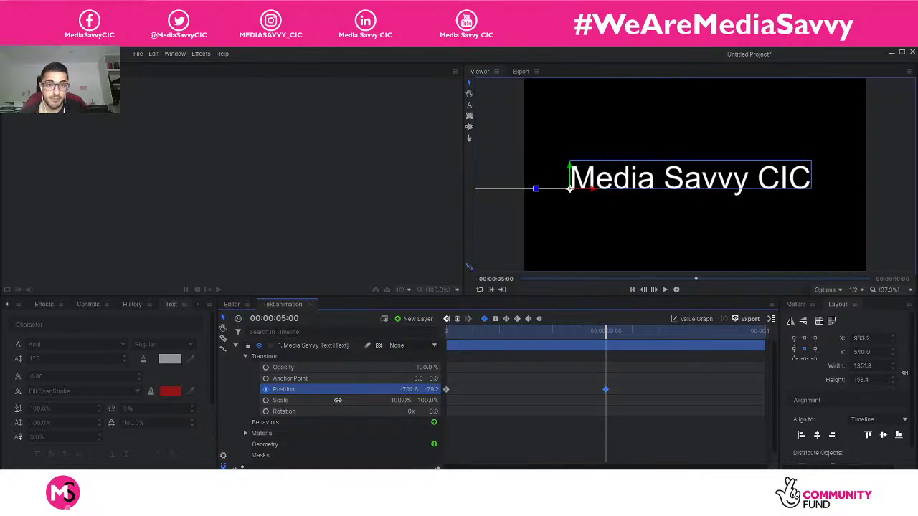
click(882, 435)
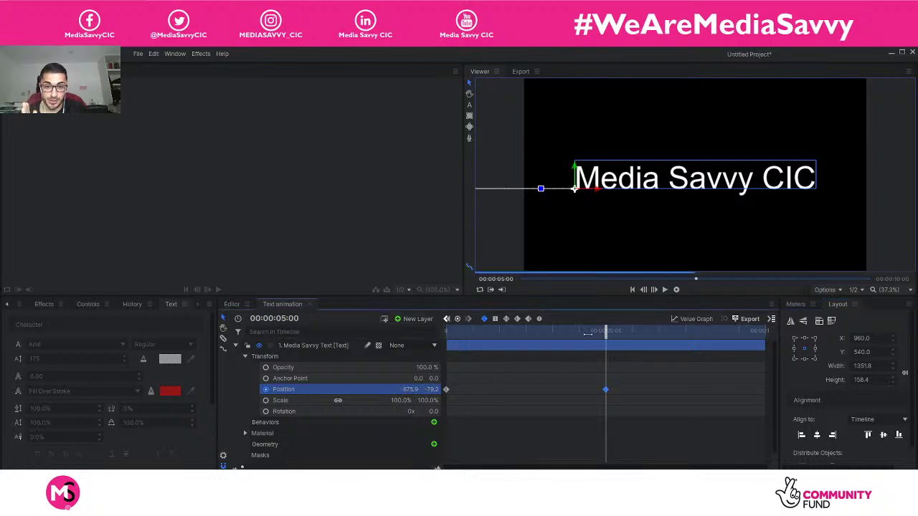
Step: Review the text's slide-in by scrubbing between the two Position keyframes and playing the animation from the start
drag(607, 348, 414, 390)
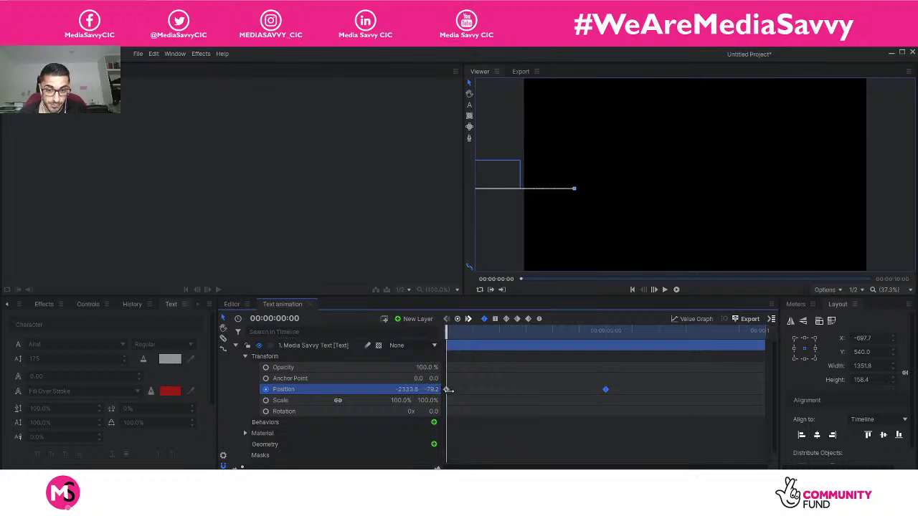
drag(446, 334, 606, 345)
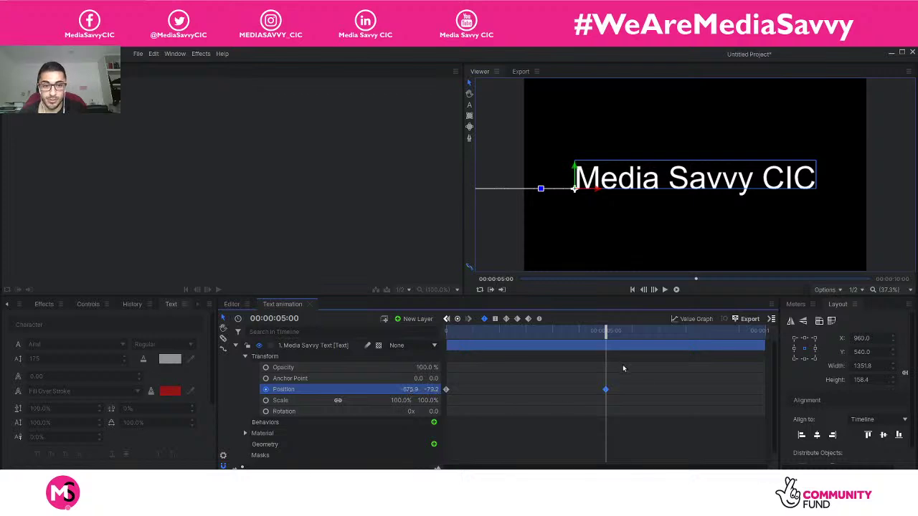
drag(608, 337, 440, 339)
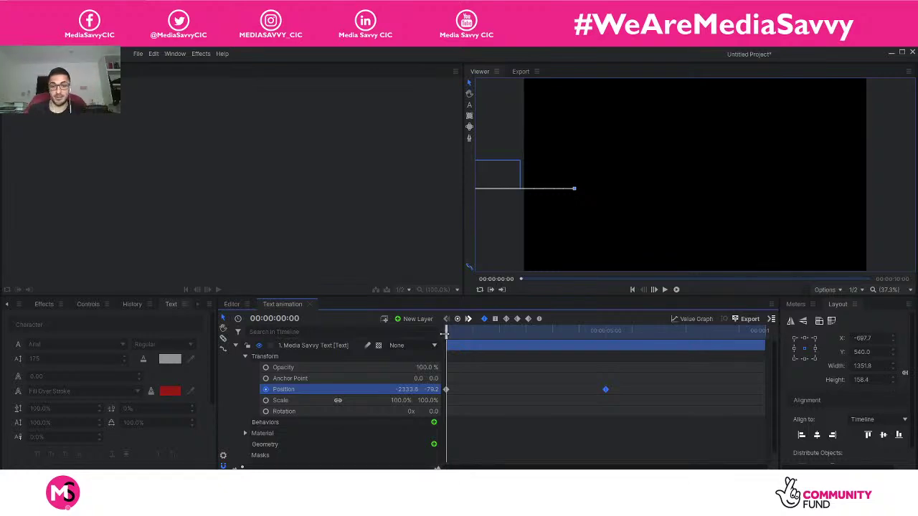
key(space)
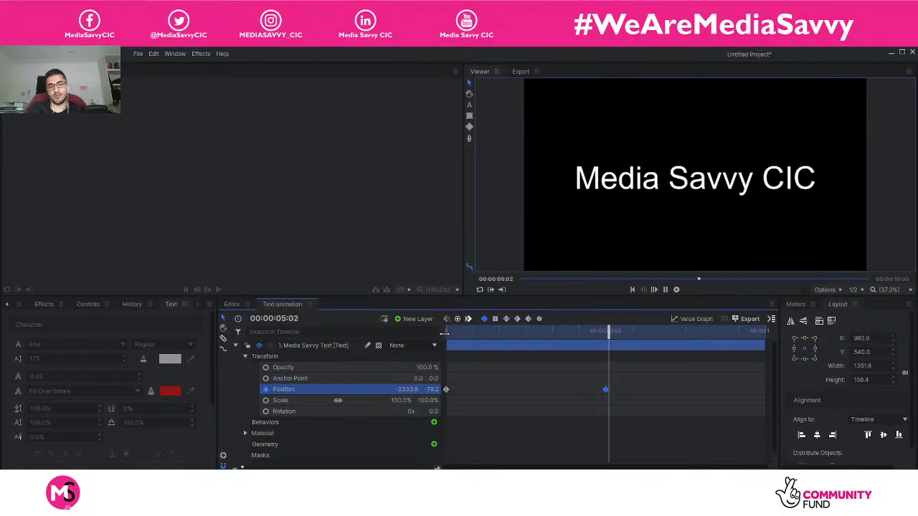
key(space)
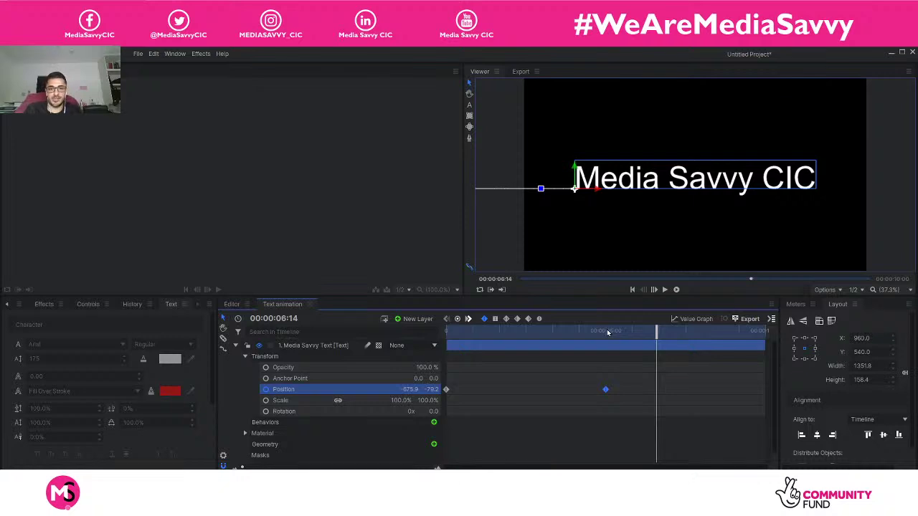
drag(656, 331, 445, 340)
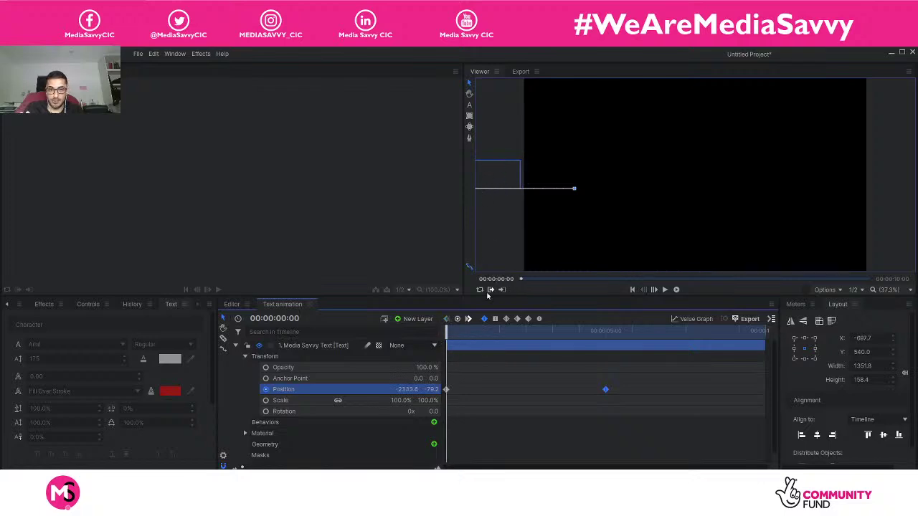
drag(445, 334, 604, 357)
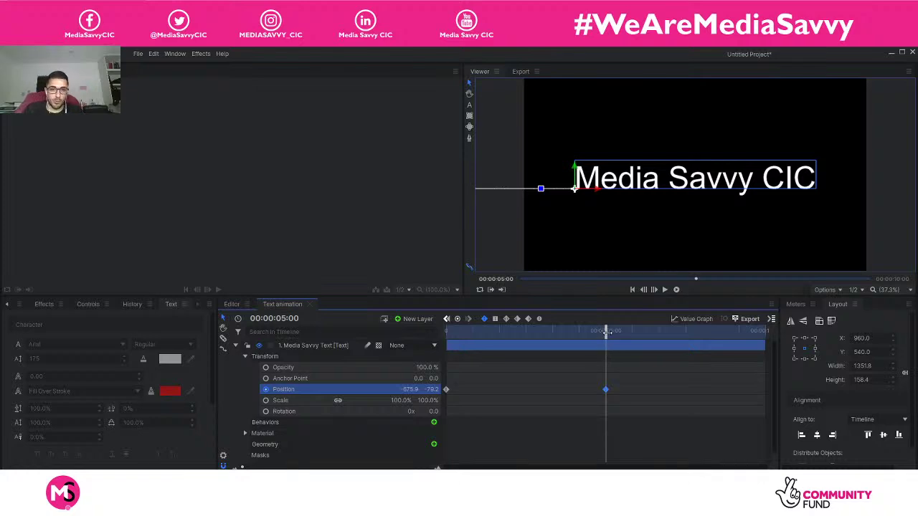
Step: Move the second Position keyframe to 00:00:01:00 and play the faster slide-in from the start
drag(606, 332, 478, 350)
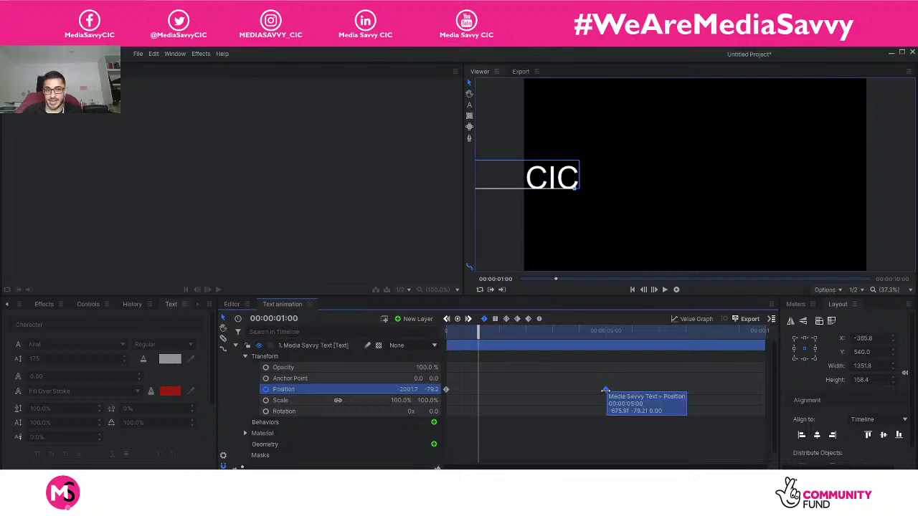
mouse_move(603, 390)
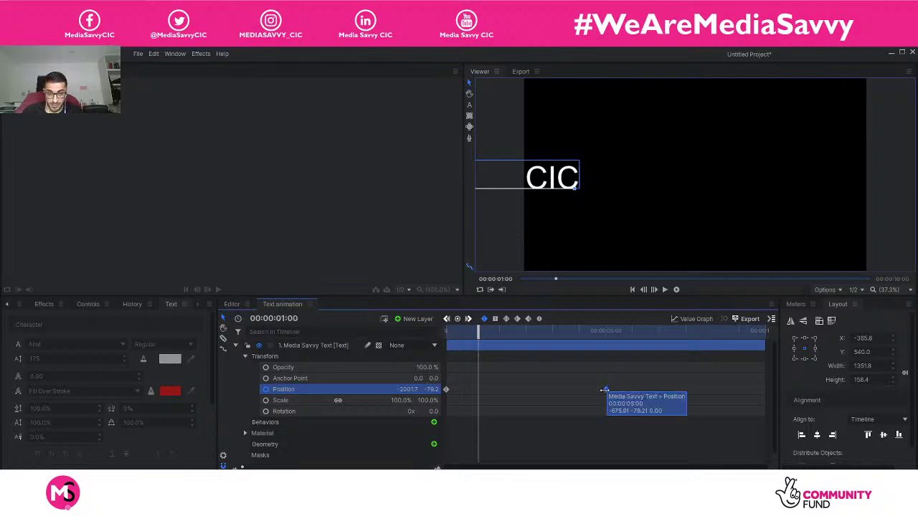
drag(604, 391, 477, 395)
drag(476, 334, 445, 335)
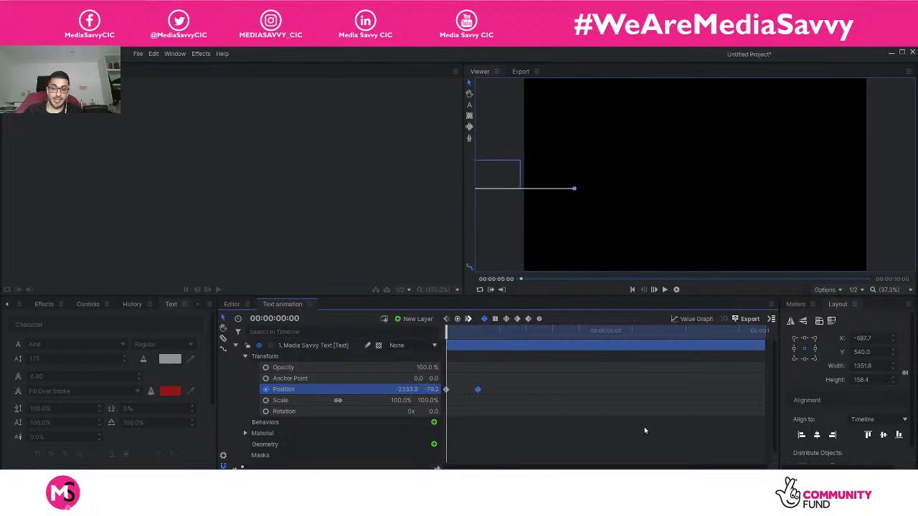
key(space)
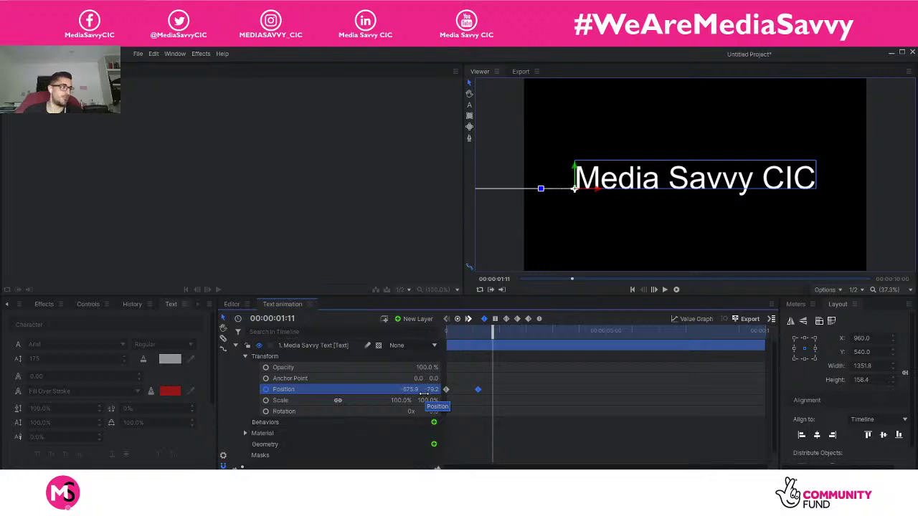
Step: Move the second Position keyframe very close to the first one and play the animation from 00:00:00:00
drag(478, 390, 454, 390)
drag(492, 330, 446, 330)
key(space)
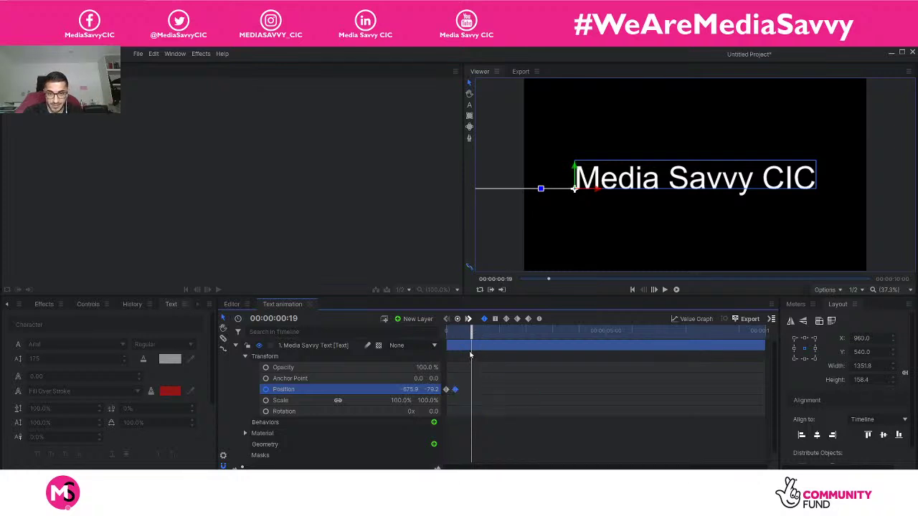
Step: Move the second Position keyframe back to 00:00:05:00, deselect the layer, and play the slide-in from the start
drag(471, 332, 607, 345)
drag(454, 390, 606, 404)
click(591, 351)
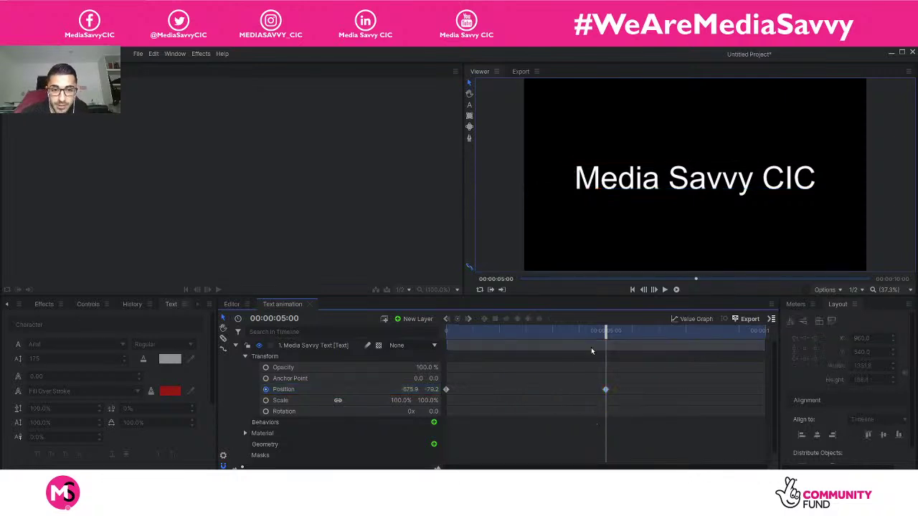
drag(597, 334, 447, 334)
key(space)
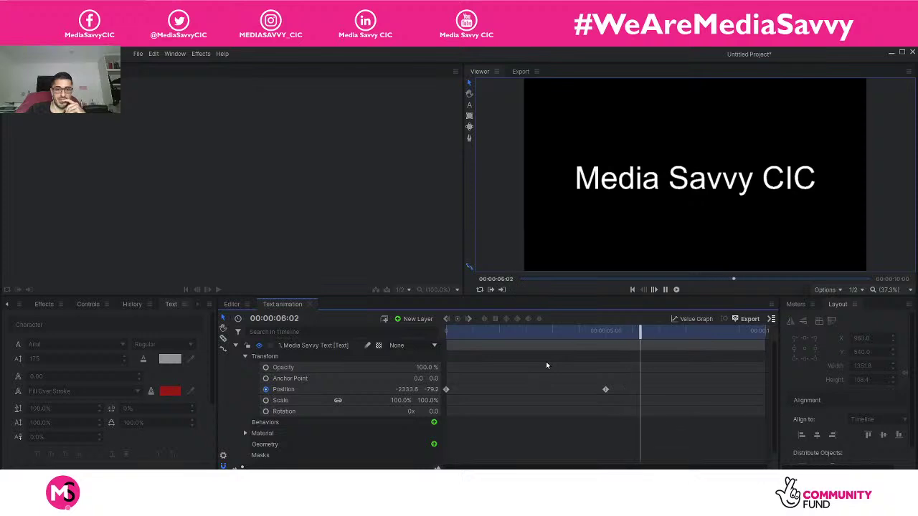
key(space)
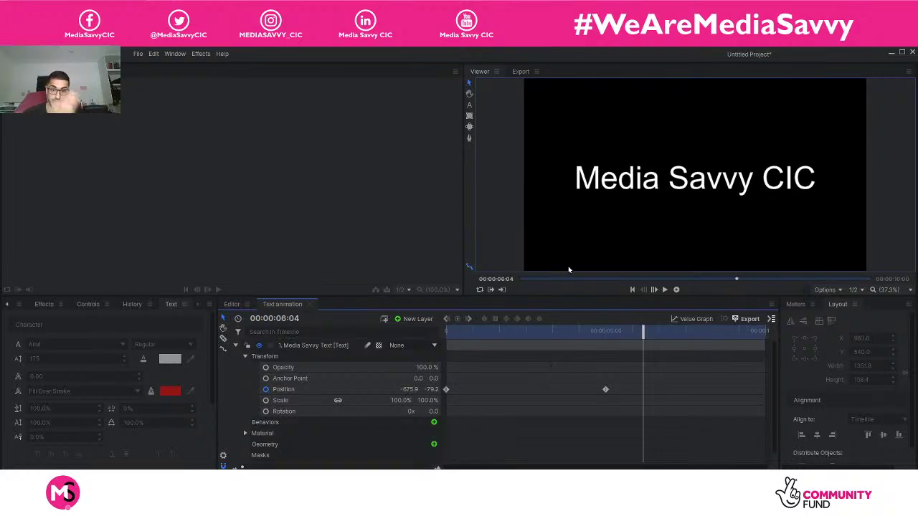
Step: At 00:00:09:00, move the "Media Savvy CIC" text horizontally out of the frame past its right edge, adding a third Position keyframe
mouse_move(623, 397)
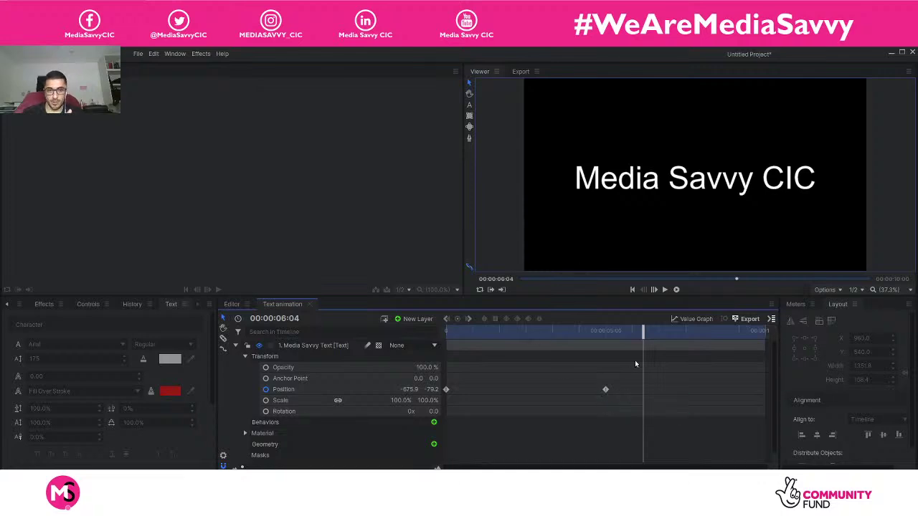
drag(644, 335, 737, 363)
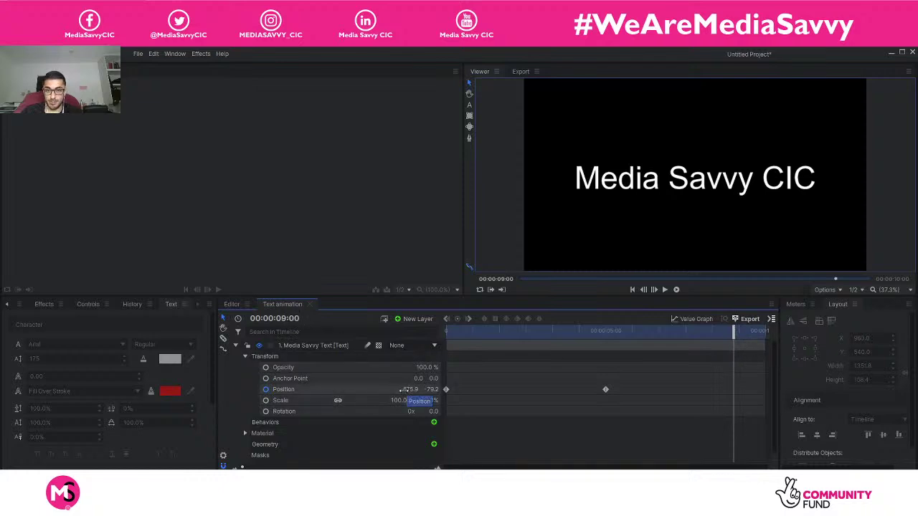
click(623, 180)
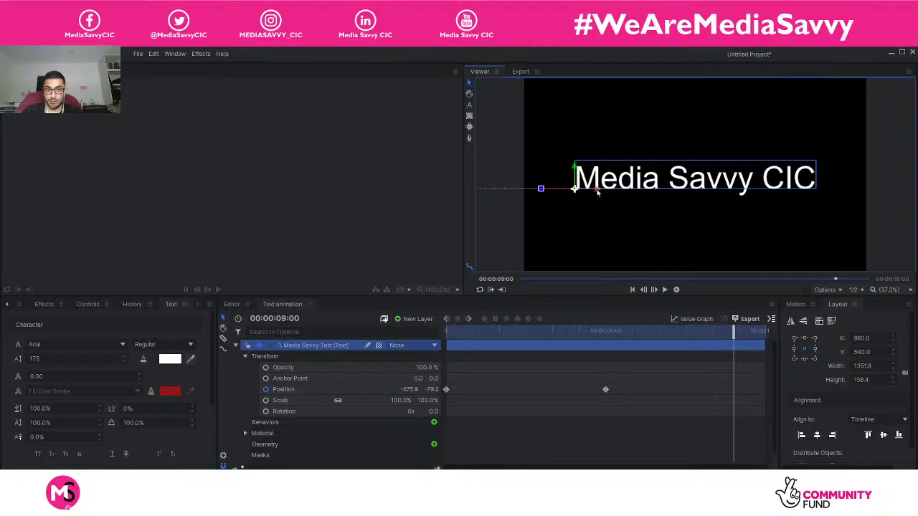
drag(597, 191, 898, 192)
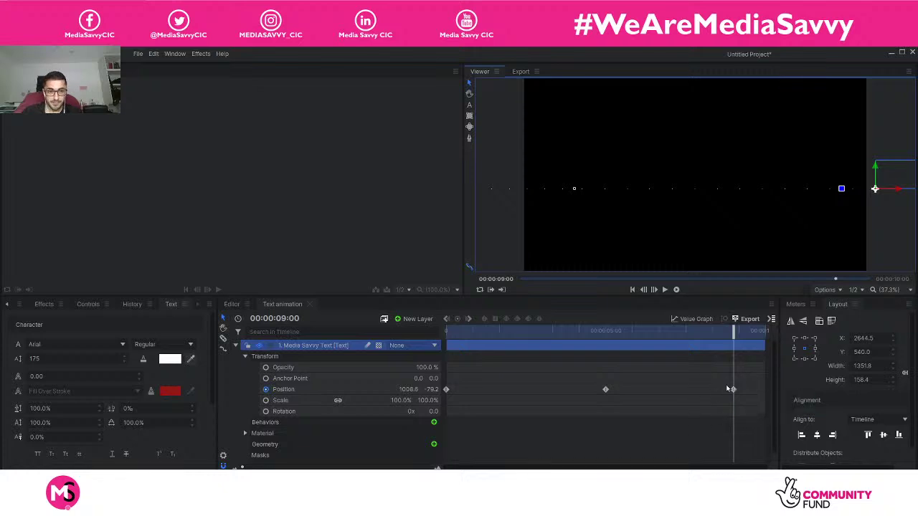
Step: Play the animation from 00:00:00:00 and replay its second half to review the text sliding in and out
drag(736, 332, 726, 332)
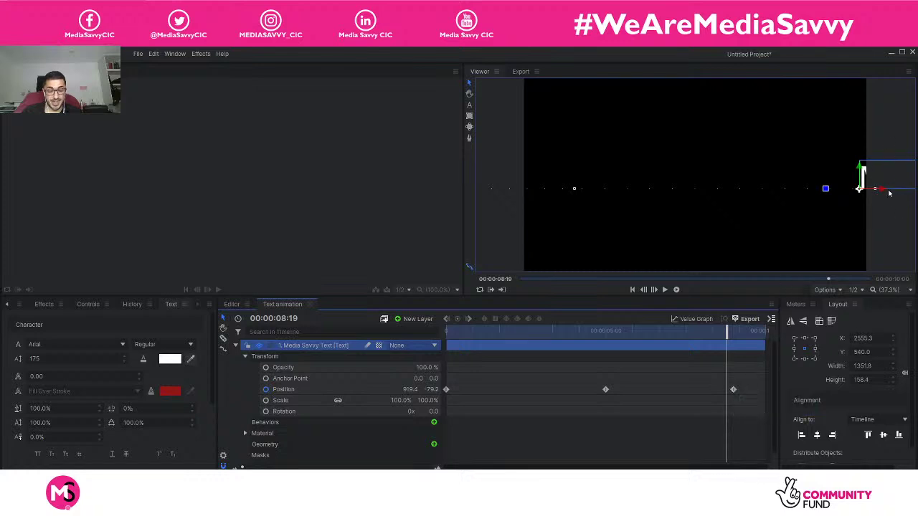
drag(728, 335, 420, 332)
key(space)
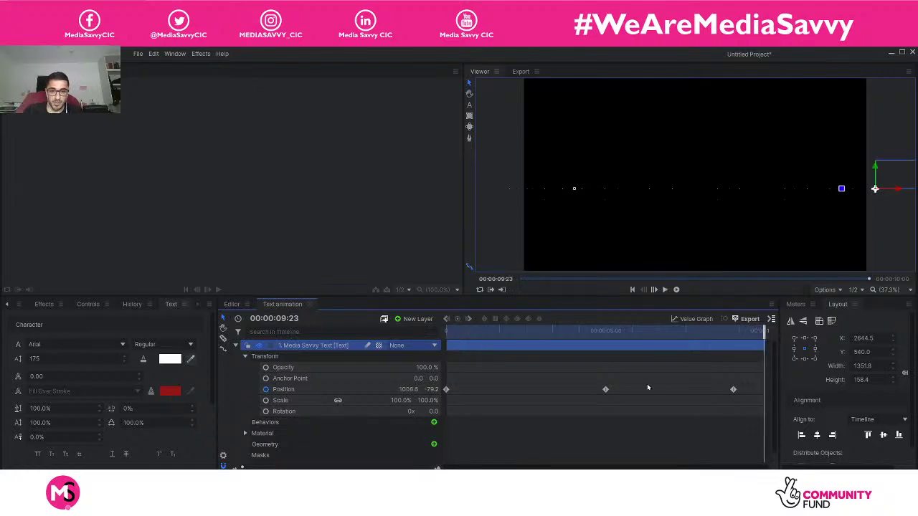
drag(761, 334, 538, 335)
key(space)
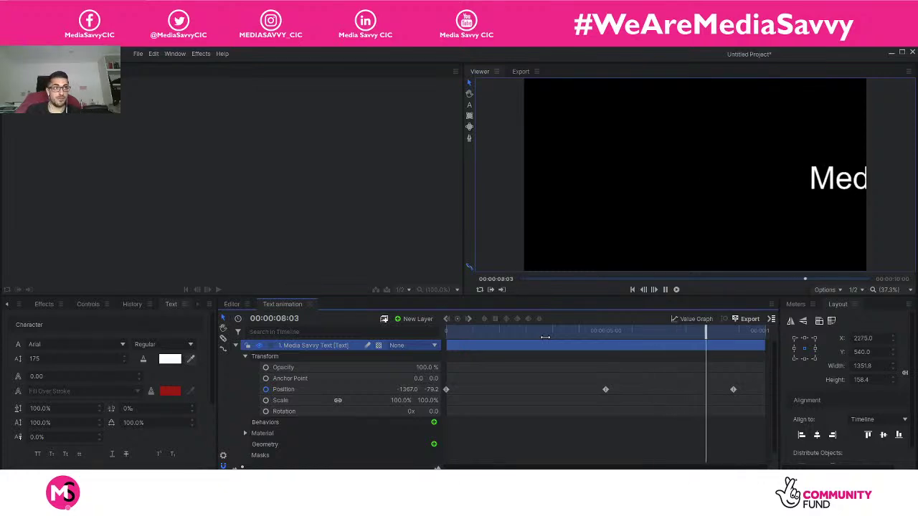
key(space)
drag(730, 335, 614, 349)
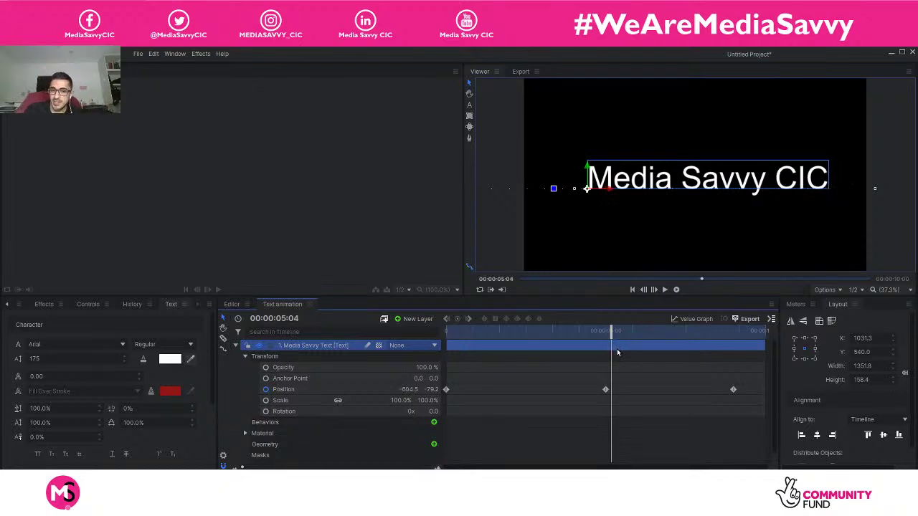
Step: Copy the middle Position keyframe at 00:00:05:00 and place the playhead at 00:00:07:00
drag(613, 337, 605, 337)
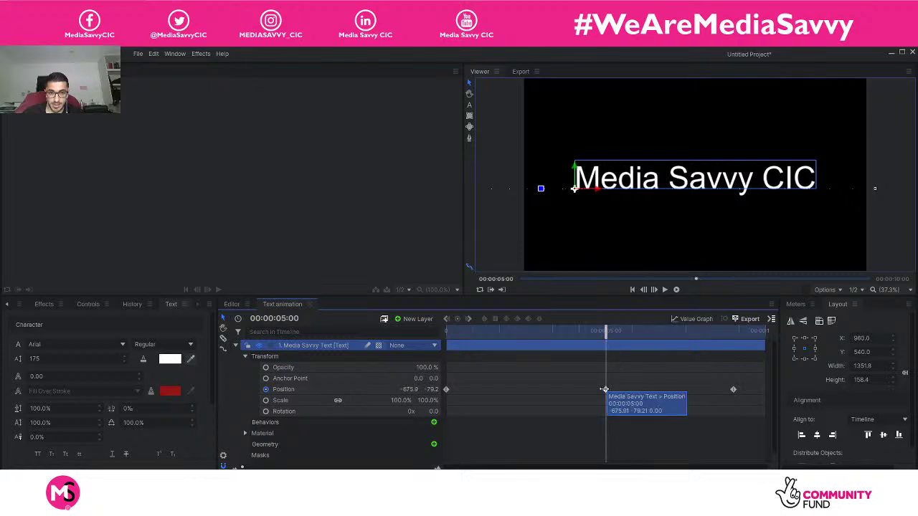
drag(596, 383, 616, 400)
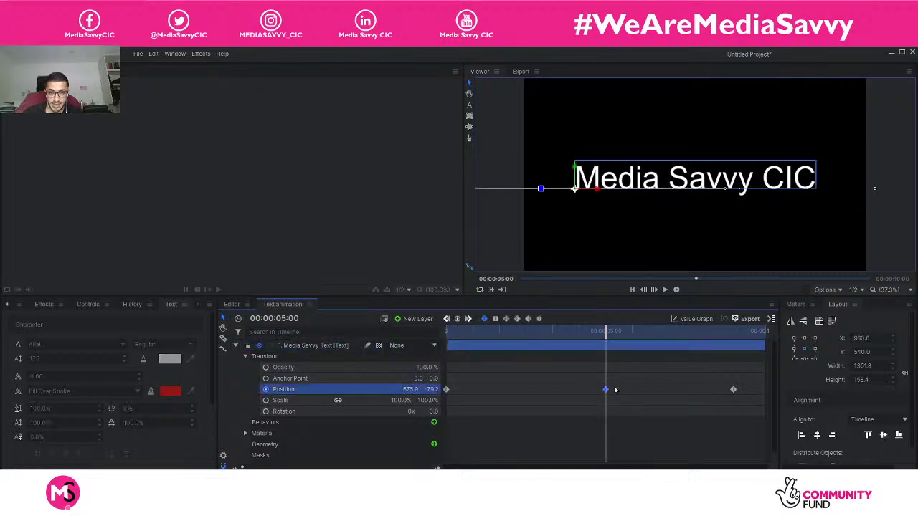
click(624, 385)
drag(605, 331, 587, 331)
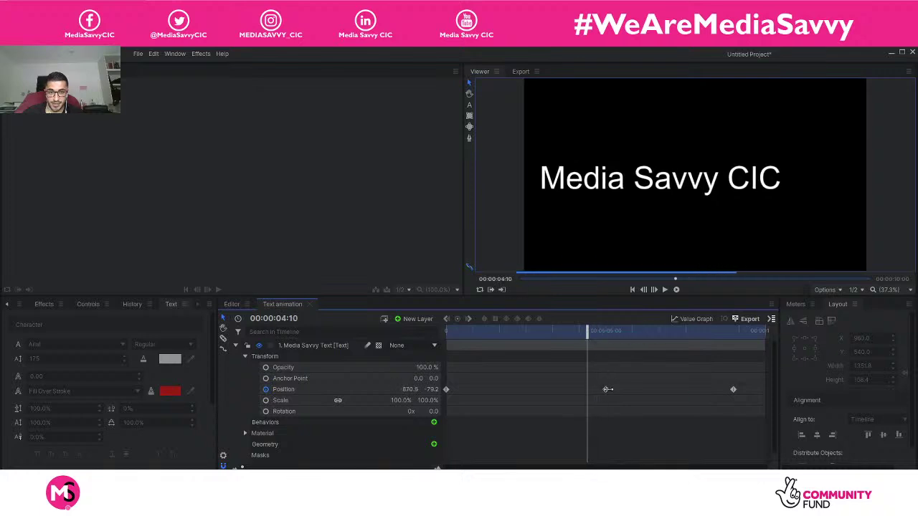
click(605, 389)
click(627, 400)
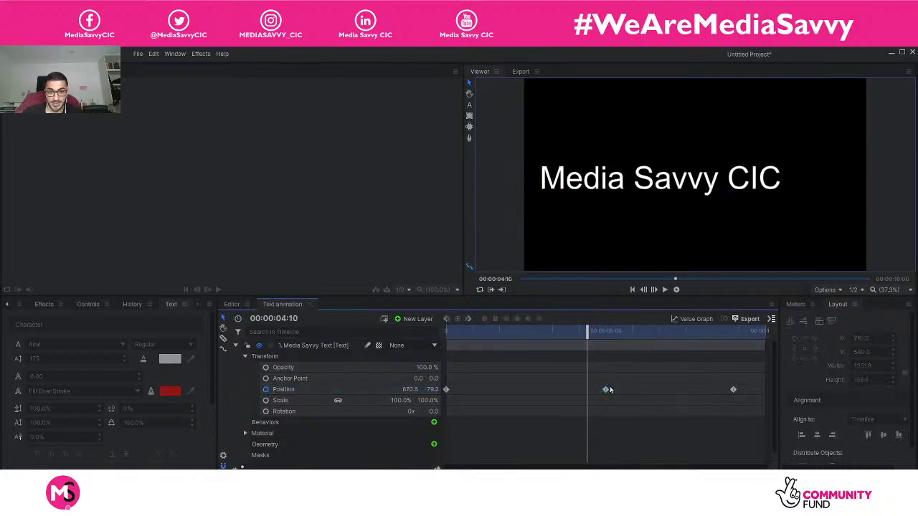
click(605, 389)
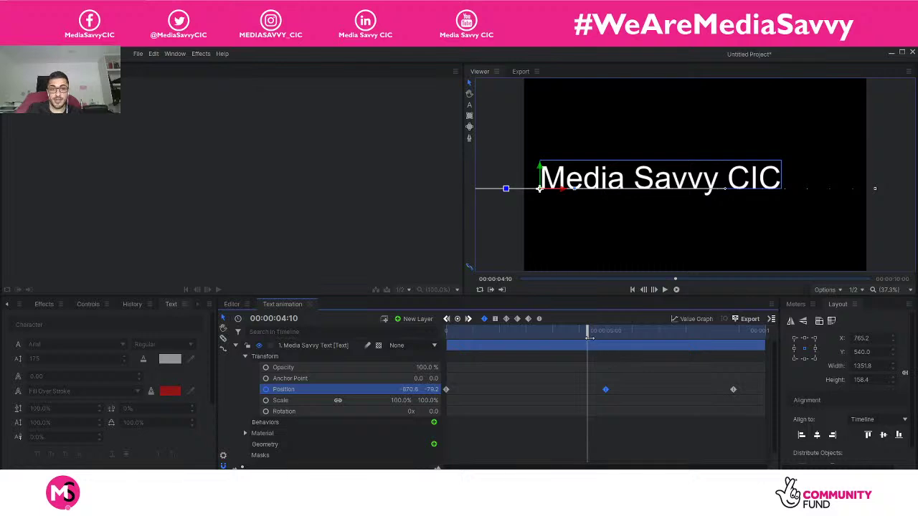
drag(588, 331, 671, 340)
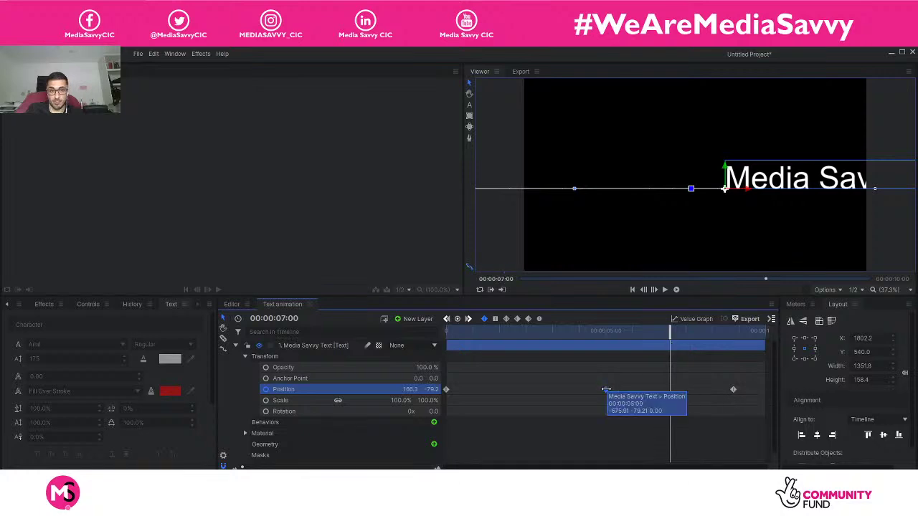
drag(591, 376, 619, 403)
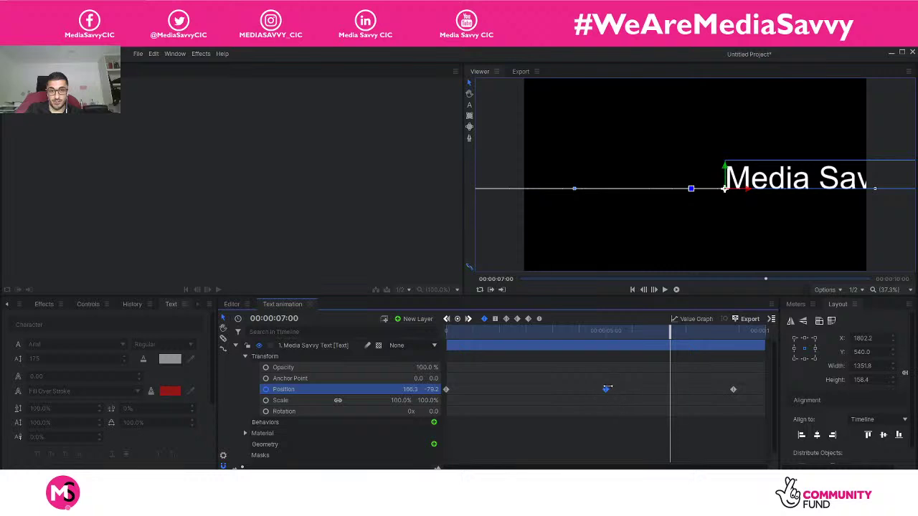
right_click(606, 389)
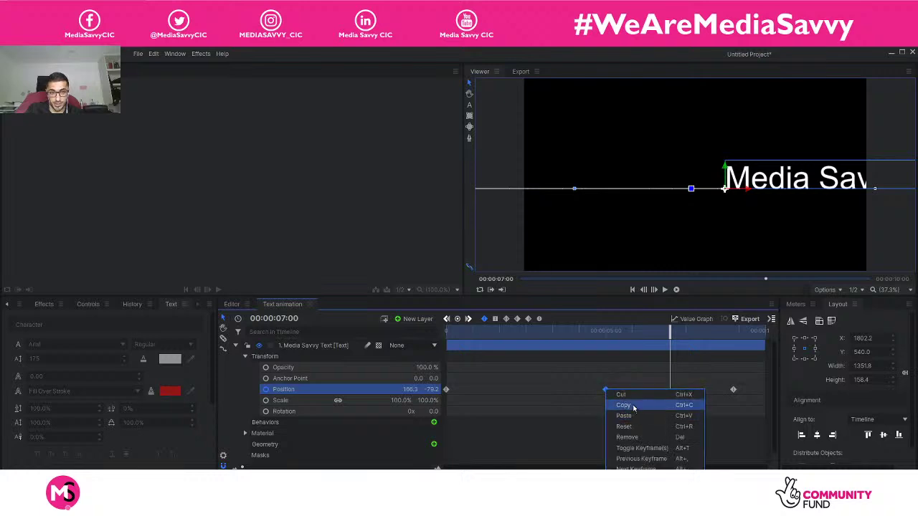
click(634, 406)
Step: Paste the copied centre Position keyframe at 00:00:07:00 so the text holds in the centre
click(666, 391)
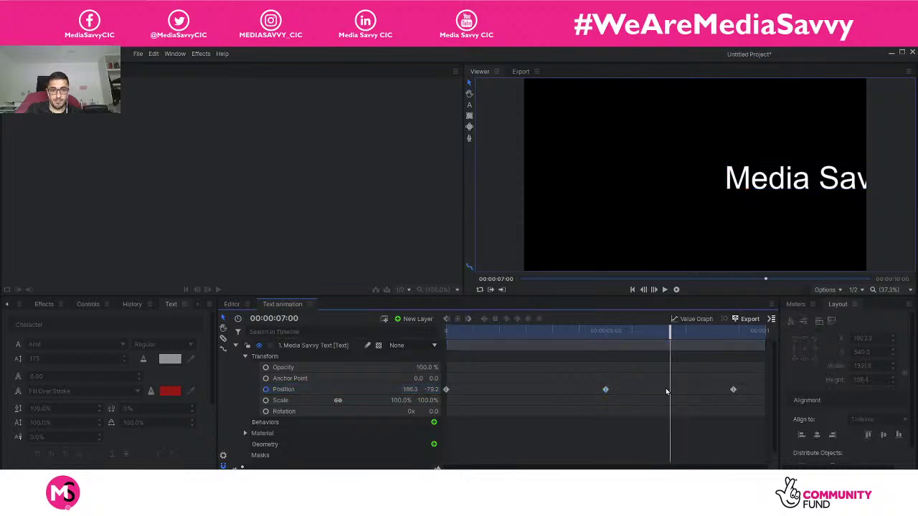
right_click(666, 388)
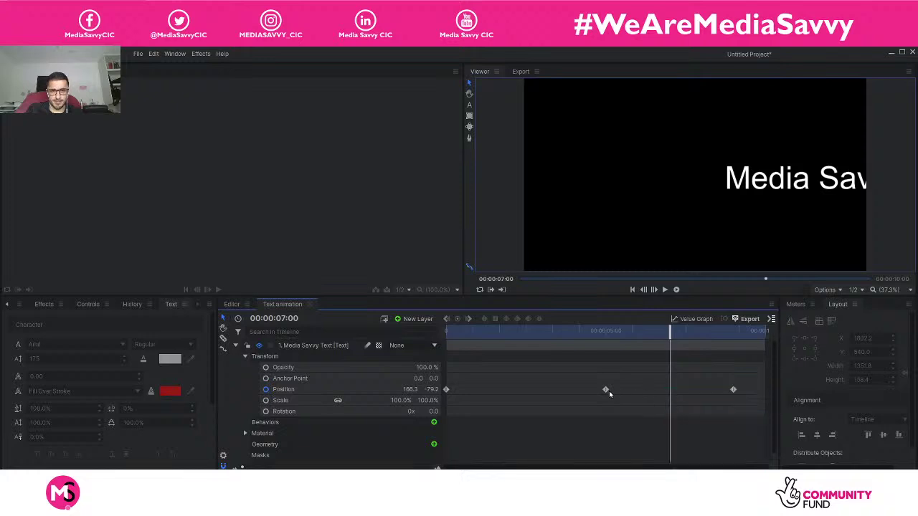
click(606, 390)
right_click(659, 389)
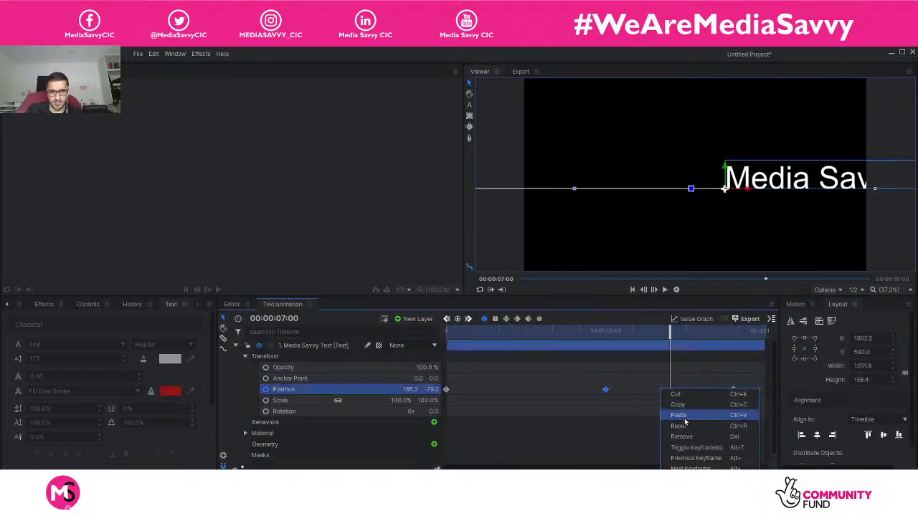
click(680, 416)
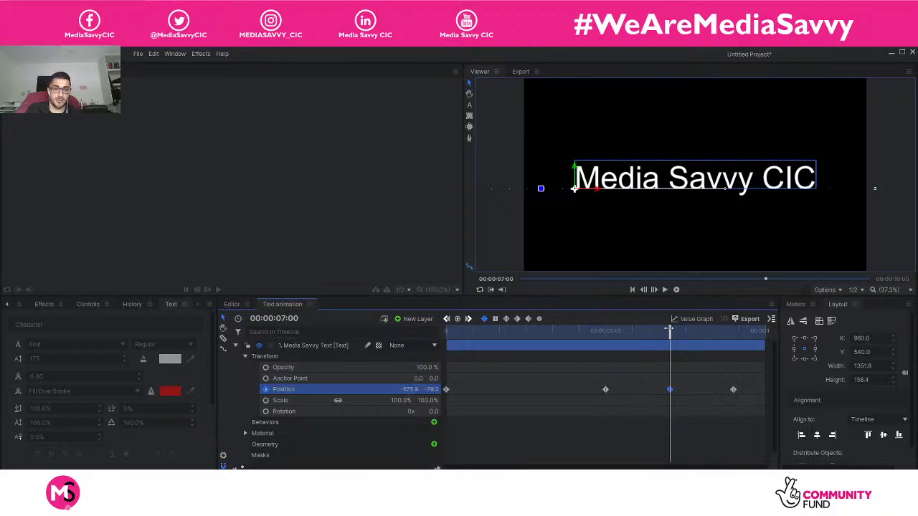
Step: Play the animation from 00:00:05:00 through the hold and slide-out, and return the playhead between the two centre keyframes
drag(668, 330, 604, 344)
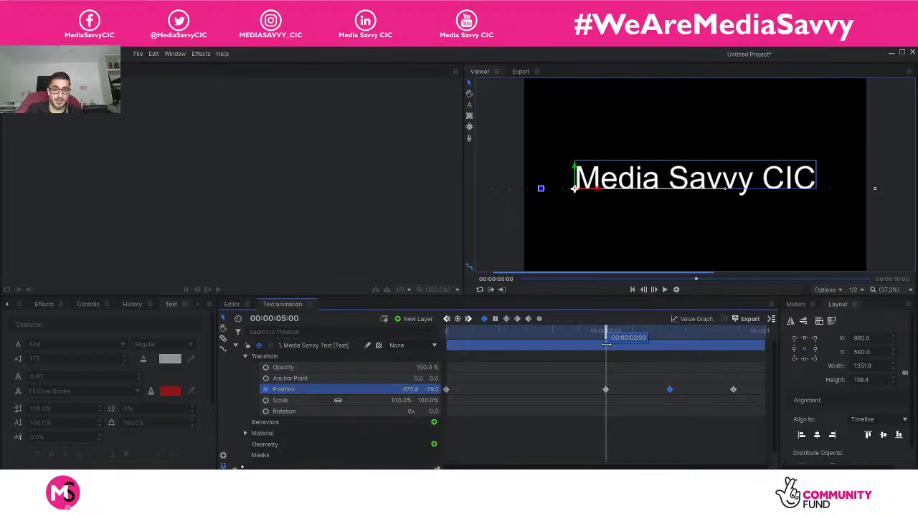
key(space)
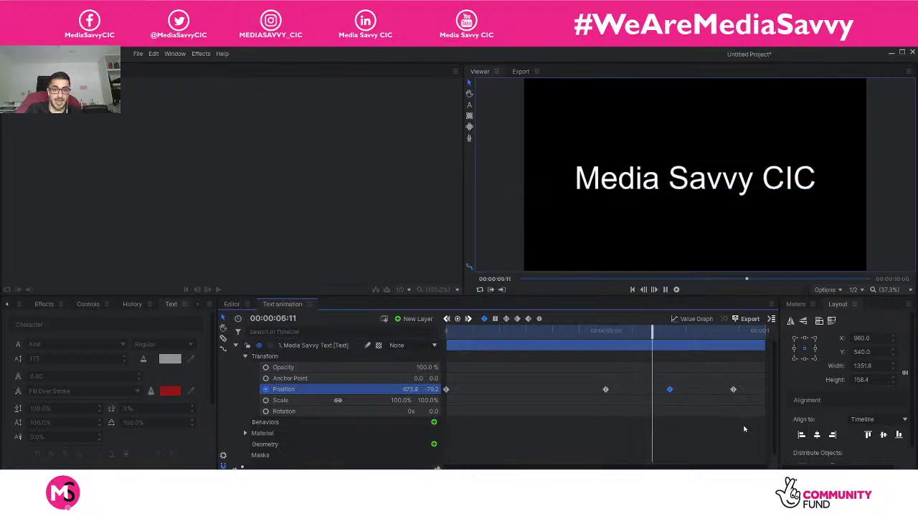
key(space)
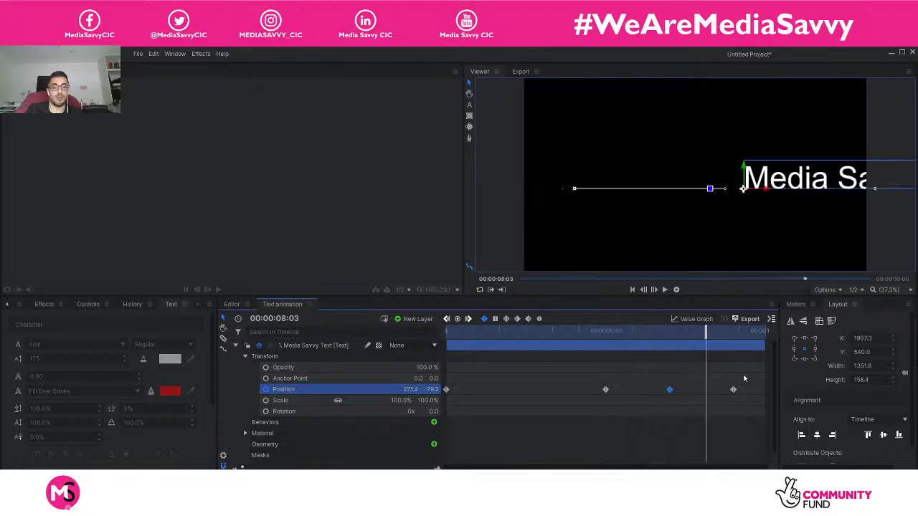
drag(704, 332, 626, 345)
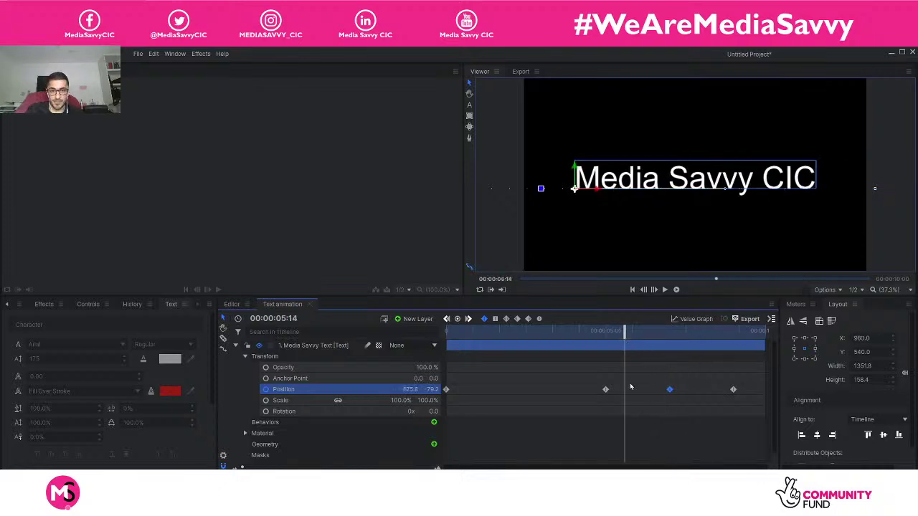
Step: Select the two centre Position keyframes, play the slide-in from 00:00:00:00 to 00:00:05:00, and clear the selection
drag(599, 374, 685, 411)
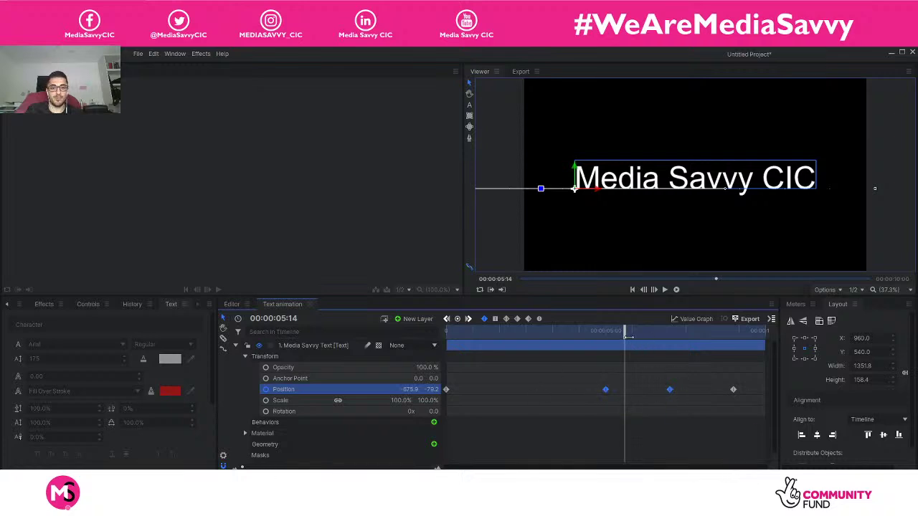
drag(627, 337, 447, 345)
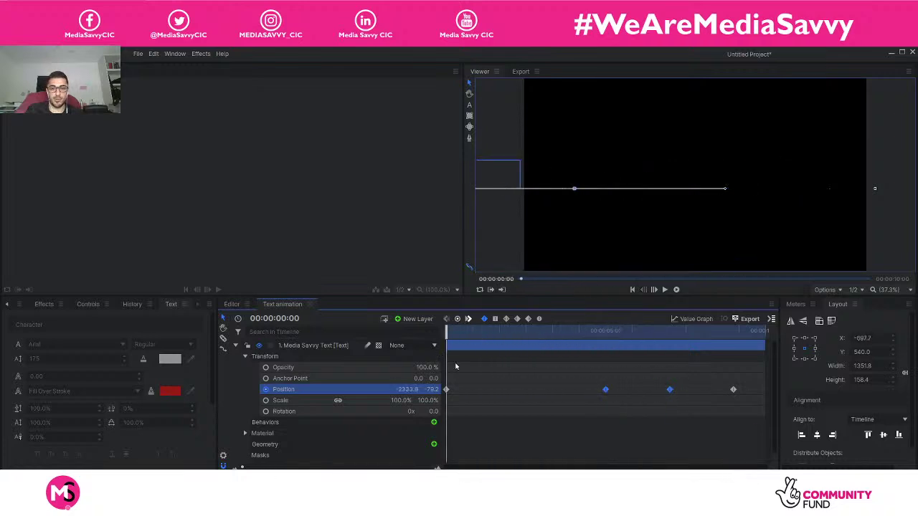
key(space)
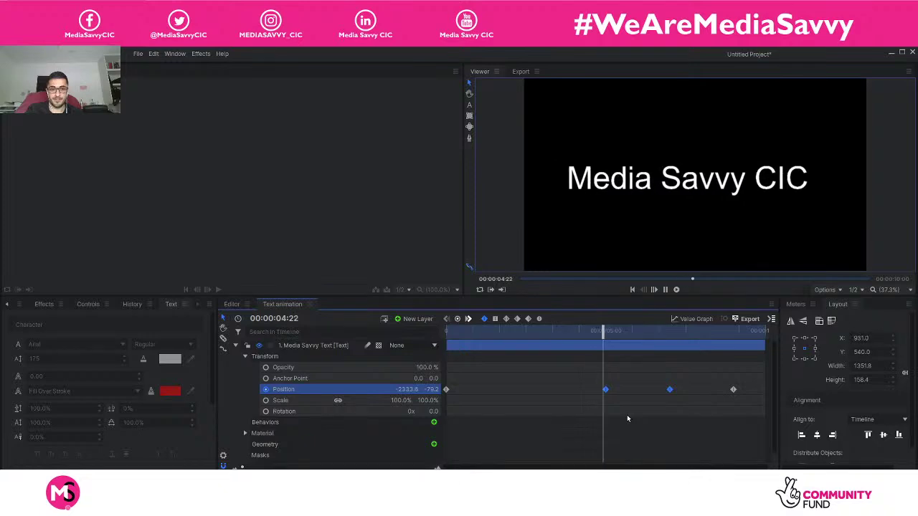
drag(670, 389, 605, 389)
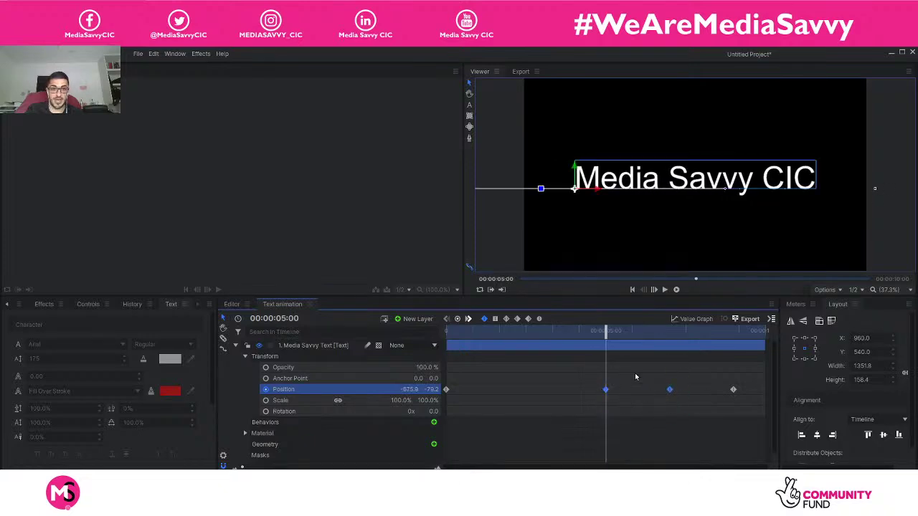
mouse_move(604, 334)
mouse_down()
mouse_move(670, 338)
mouse_move(604, 350)
mouse_up()
drag(589, 382, 625, 390)
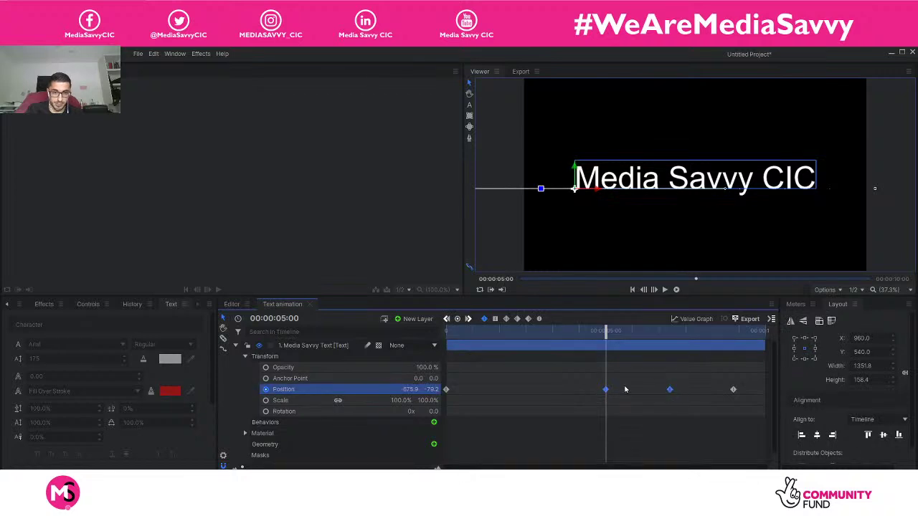
click(688, 414)
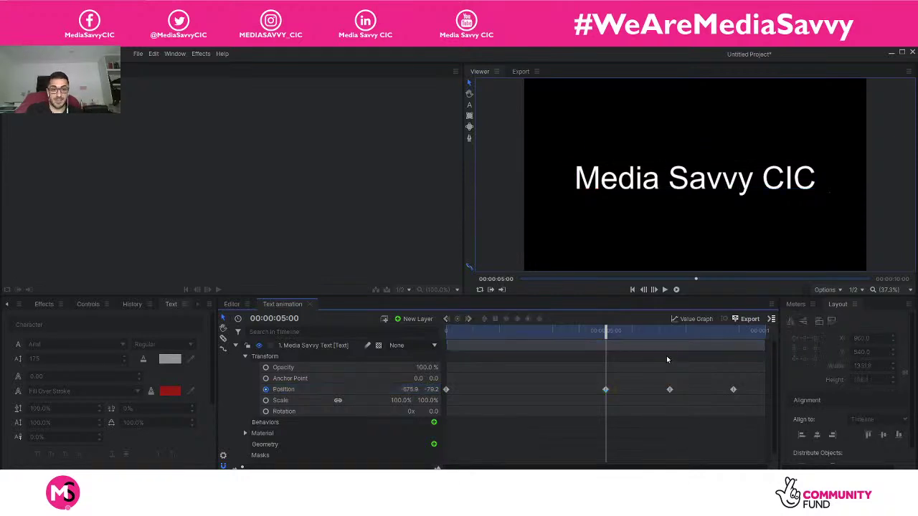
Step: Go to 00:00:07:00 and inspect the last two Position keyframes by selecting each one, leaving nothing selected
click(668, 332)
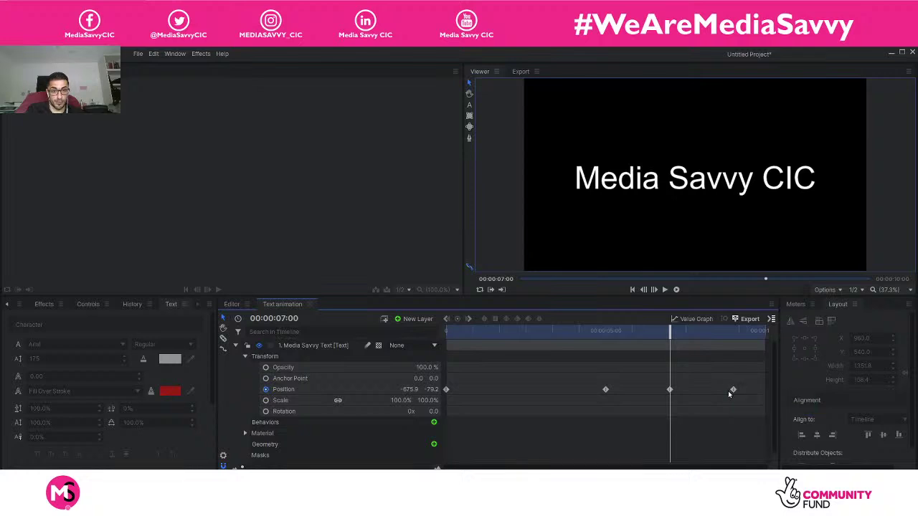
drag(722, 380, 754, 409)
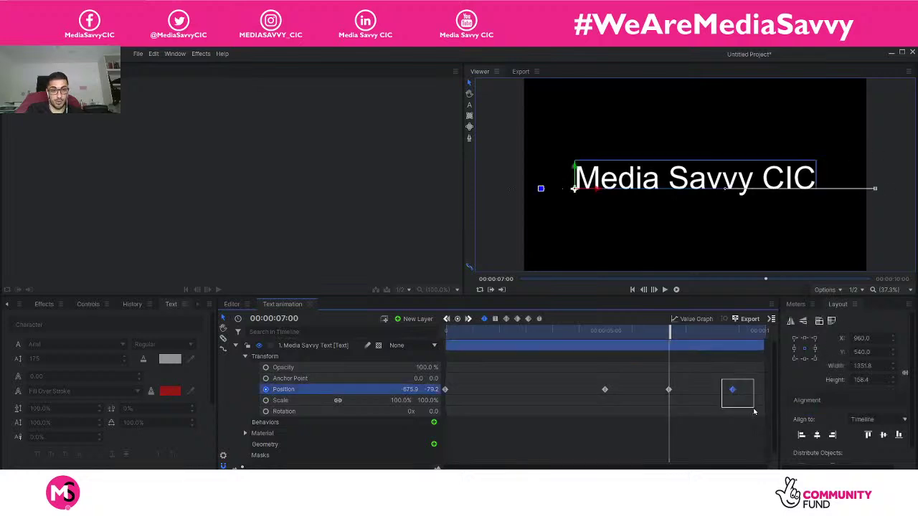
click(672, 384)
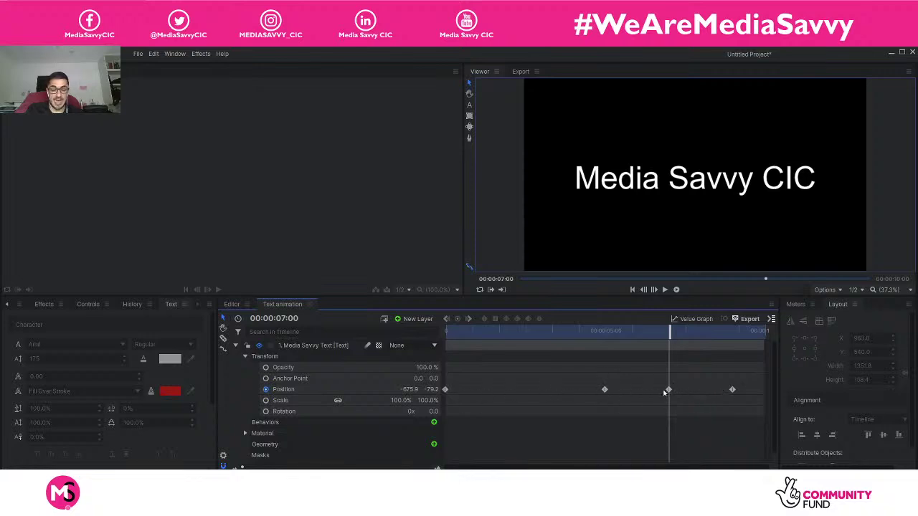
drag(668, 390, 668, 400)
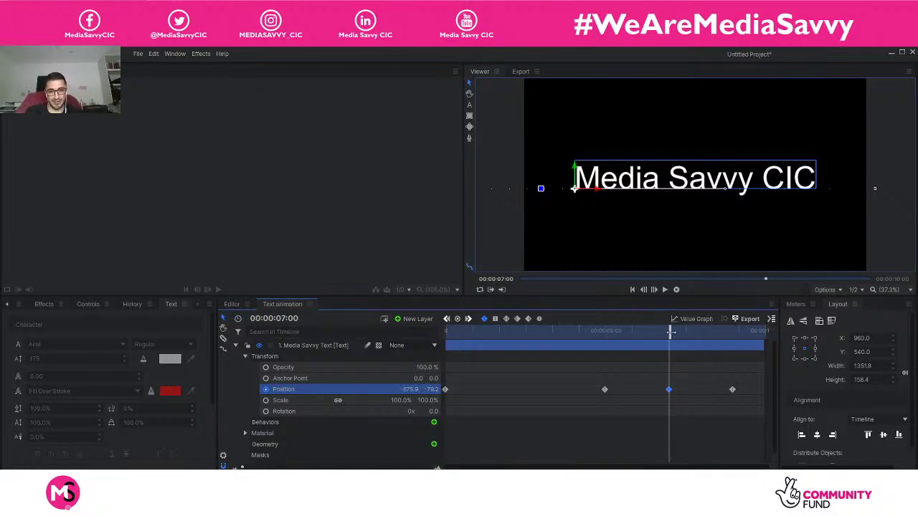
click(656, 424)
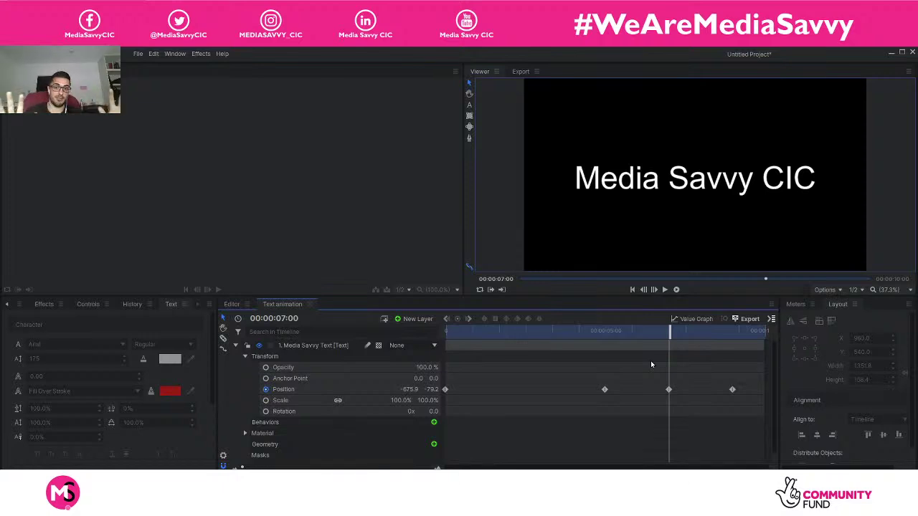
Step: Play the whole animation from 00:00:00:00, and replay the slide-out from just before the 00:00:07:00 keyframe
drag(671, 332, 436, 328)
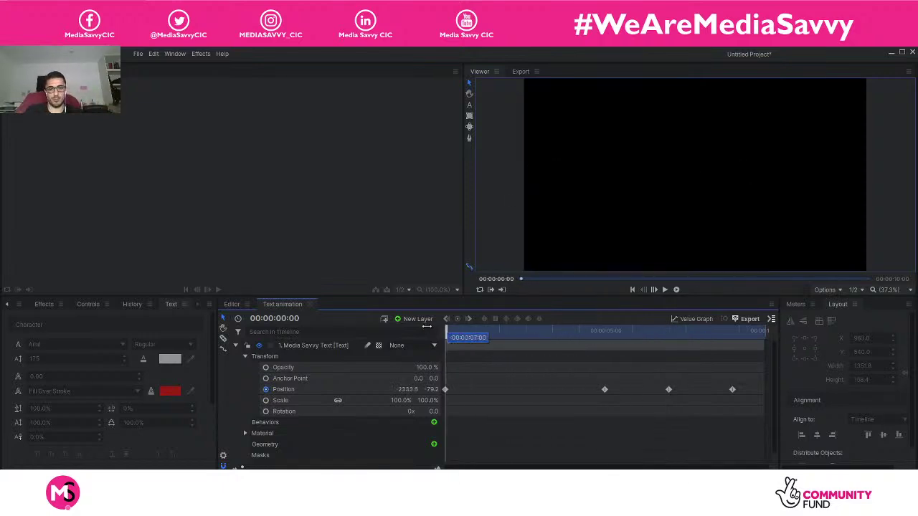
key(space)
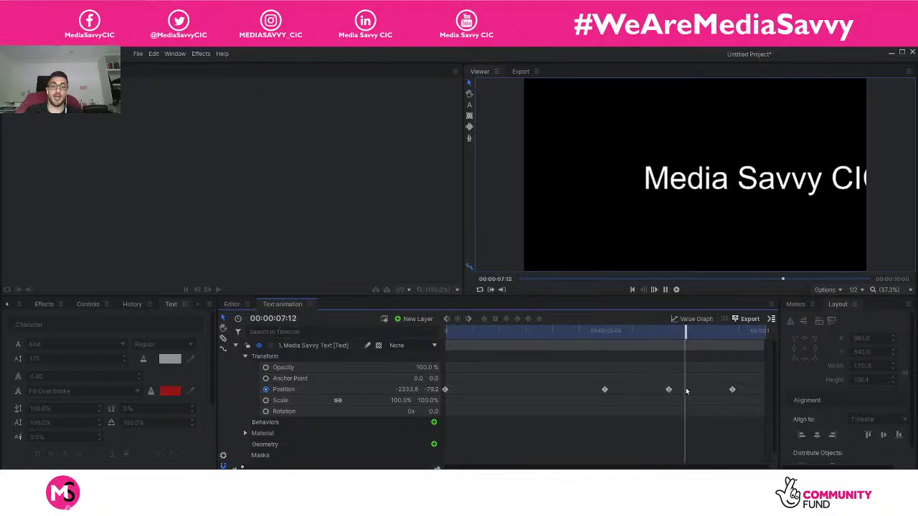
key(space)
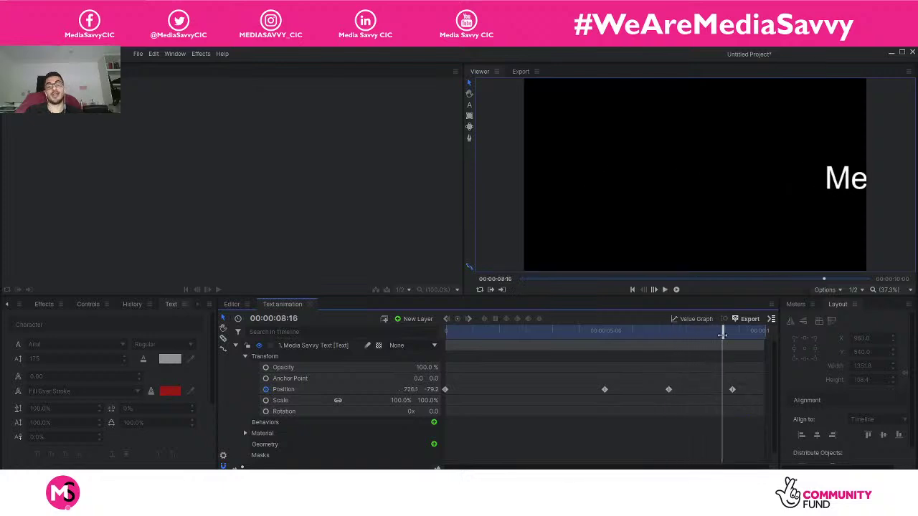
drag(722, 334, 664, 335)
key(space)
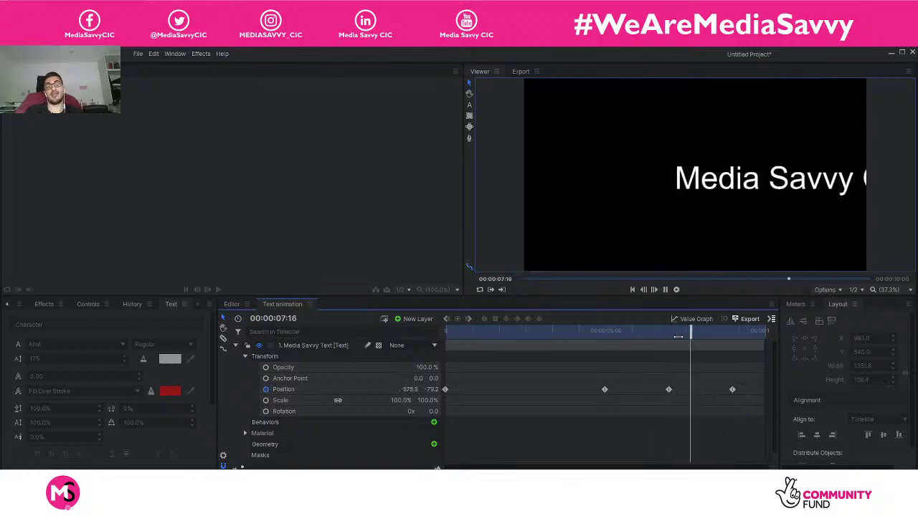
key(space)
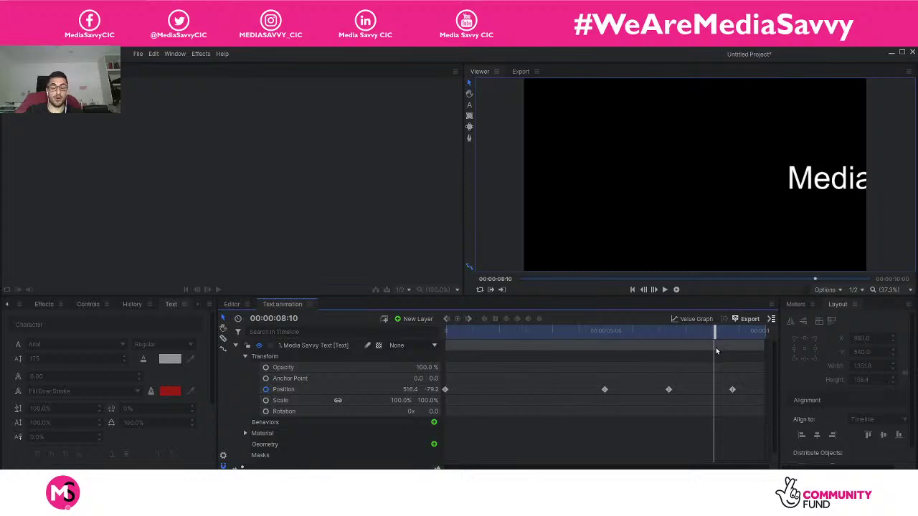
Step: Move the last three Position keyframes earlier together, keeping their spacing, so the first of them sits at about 00:00:01:21
drag(712, 330, 731, 337)
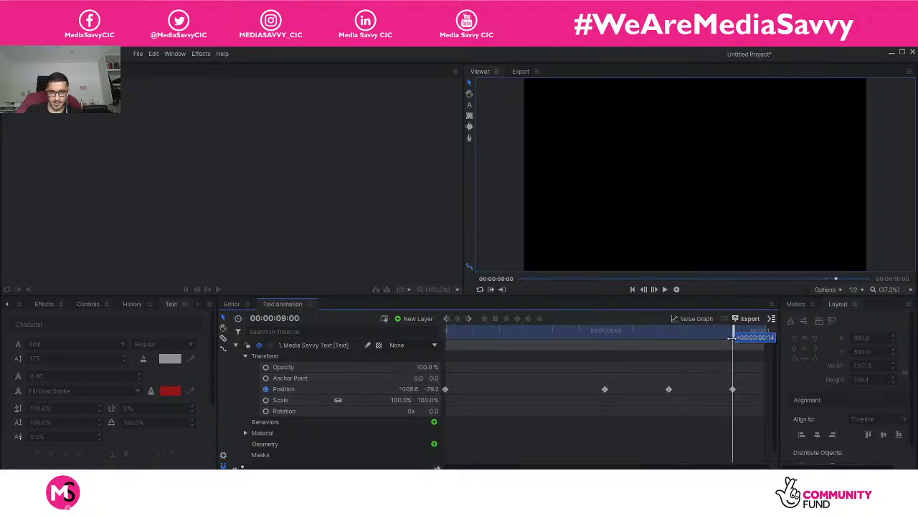
drag(741, 419, 623, 392)
key(ctrl+z)
click(607, 418)
drag(675, 406, 749, 406)
drag(584, 370, 750, 413)
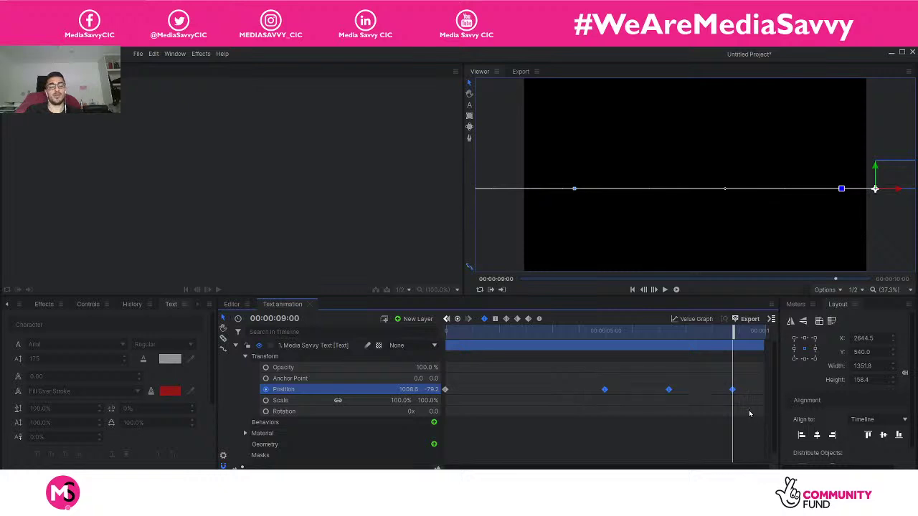
drag(604, 391, 504, 390)
click(505, 365)
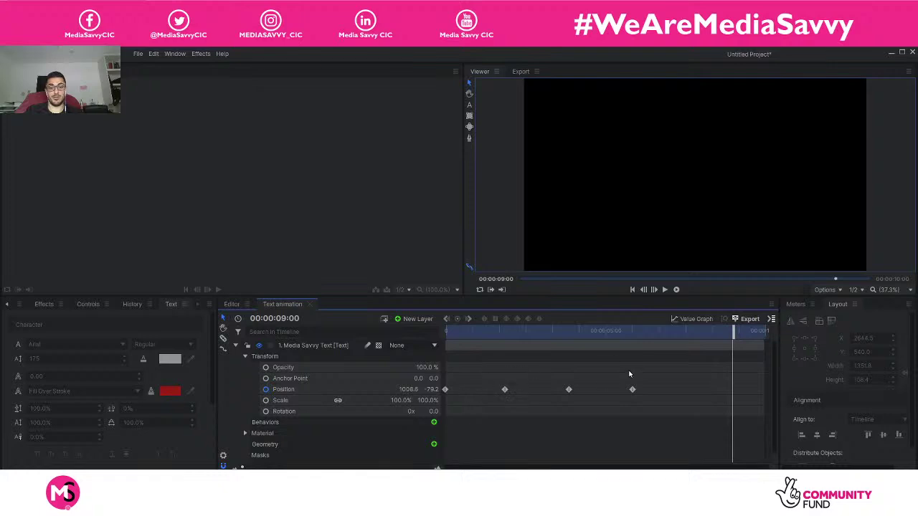
Step: Play the retimed animation twice from 00:00:00:00 through the end of the slide-out
drag(502, 339, 441, 334)
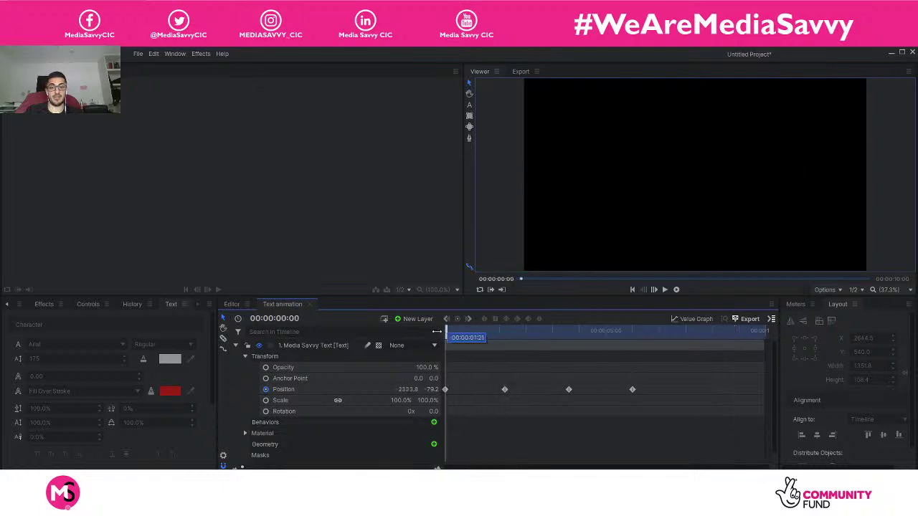
key(space)
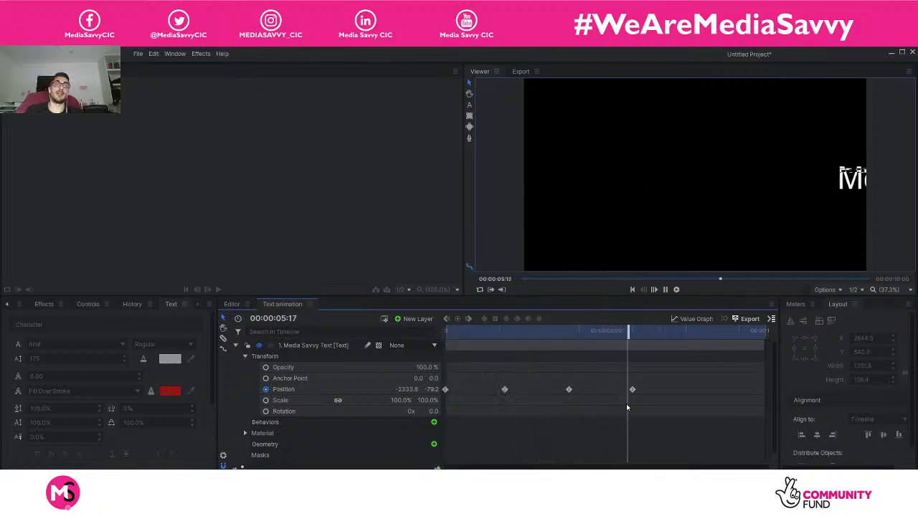
key(space)
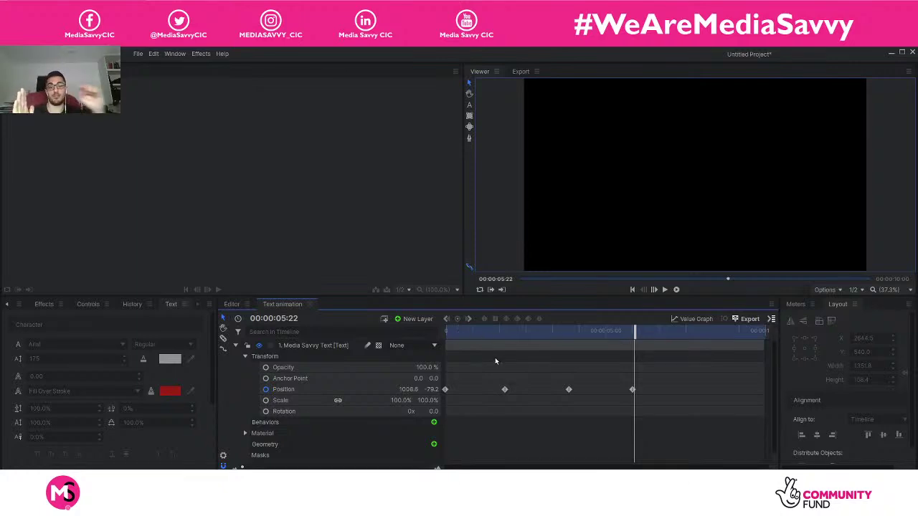
drag(588, 333, 438, 337)
key(space)
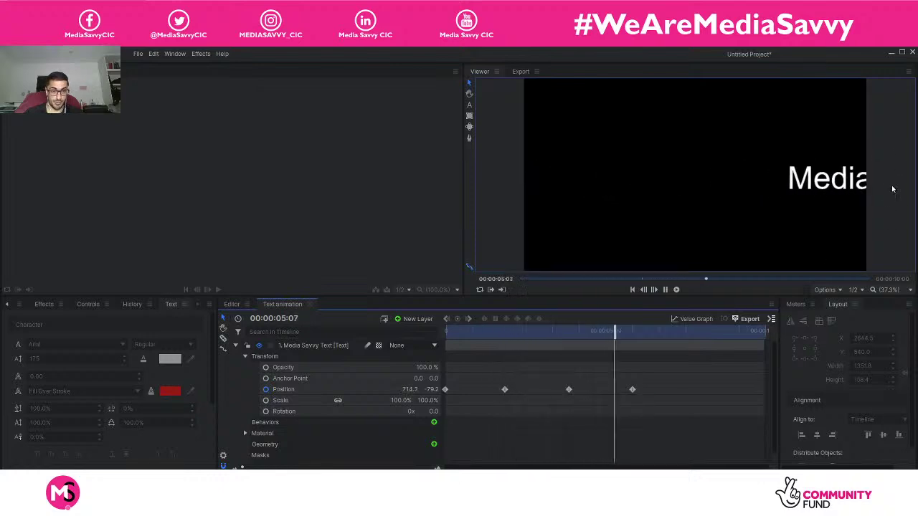
key(space)
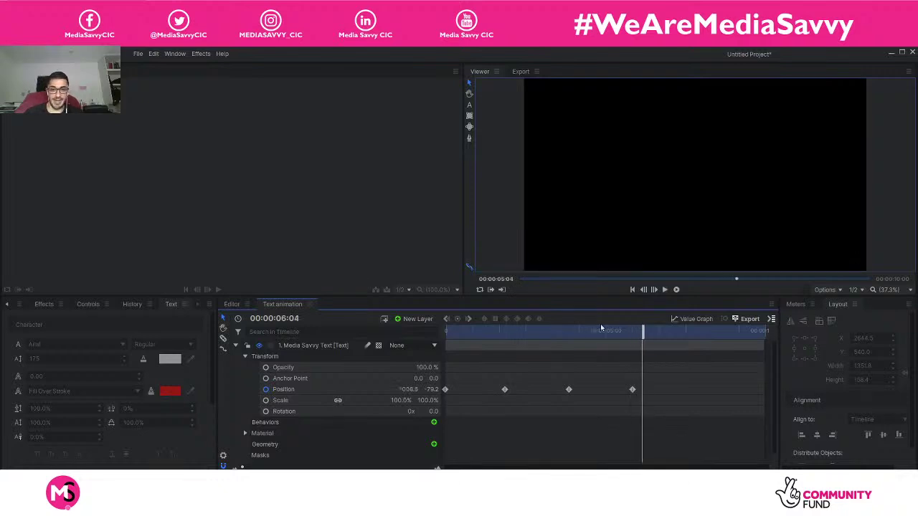
Step: Replay from the start with a pause once the text reaches the centre, finish the slide-out, and return the playhead to 00:00:00:00
drag(641, 329, 445, 329)
key(space)
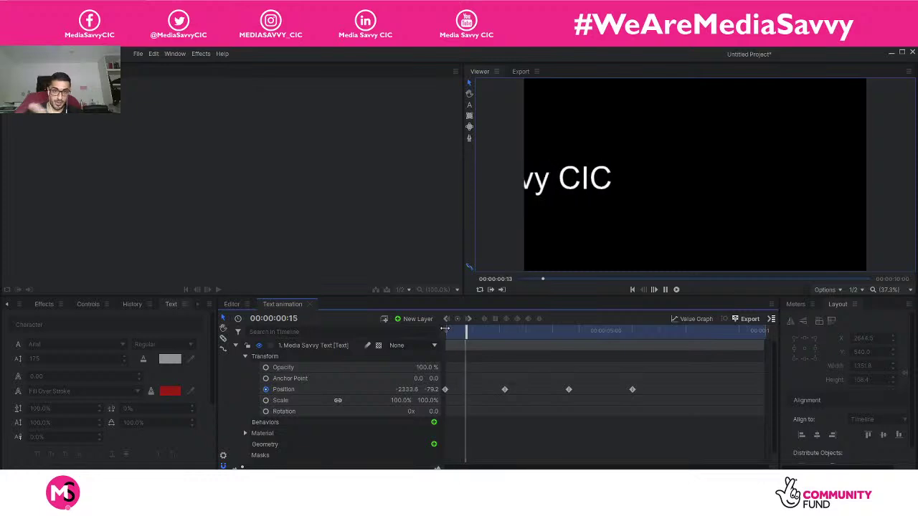
key(space)
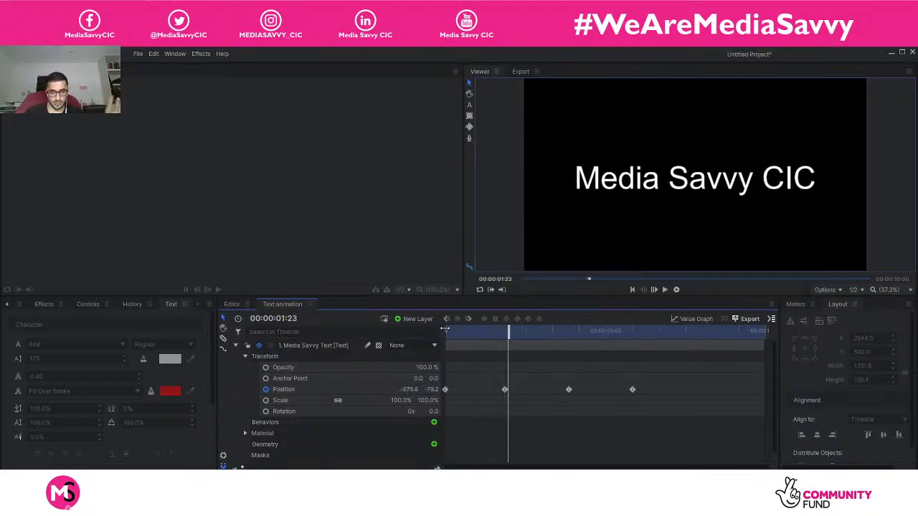
key(space)
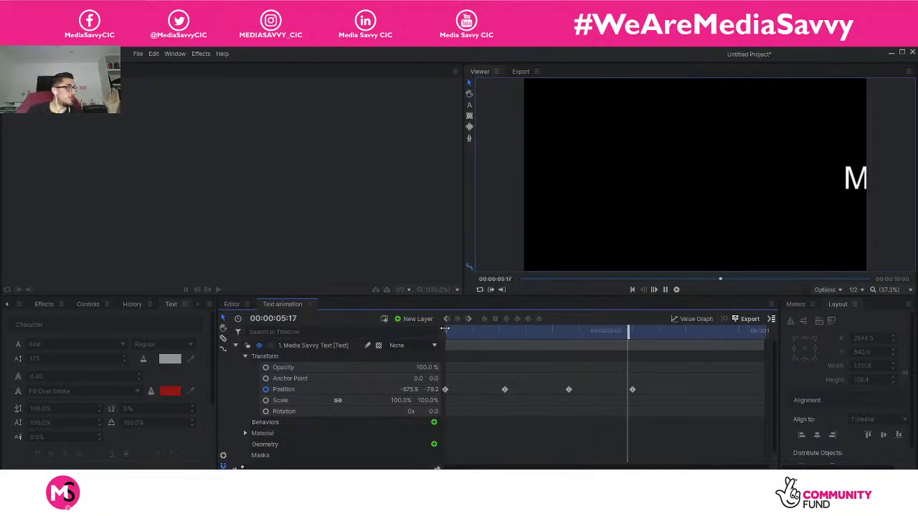
key(space)
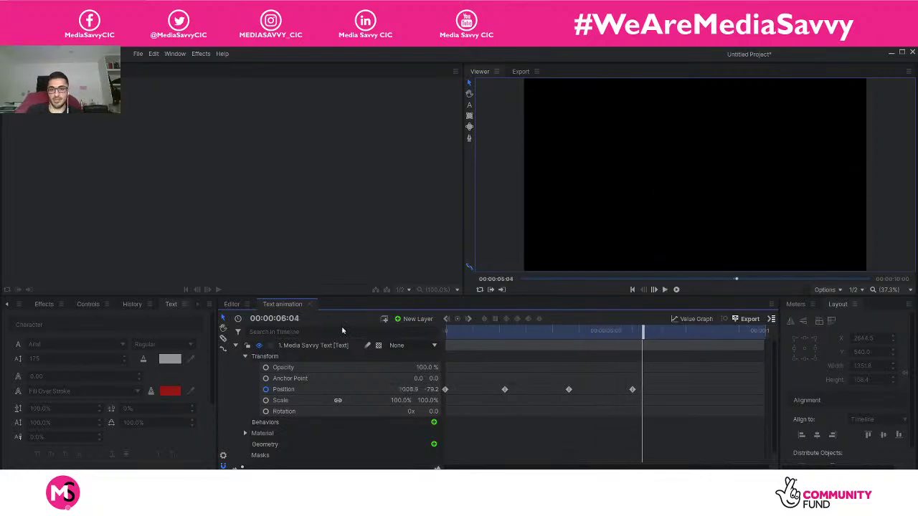
drag(624, 338, 439, 337)
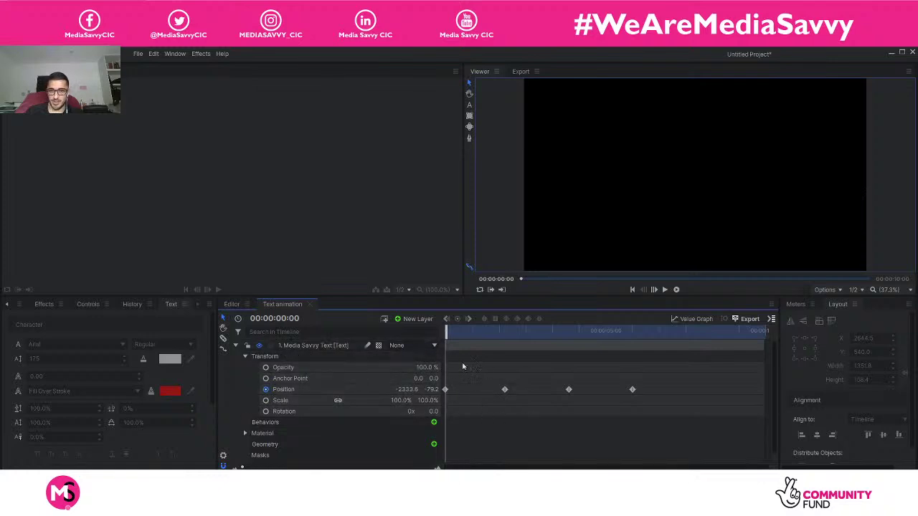
Step: Enable Motion Blur on the Media Savvy Text layer and play the animation from 00:00:00:00
click(301, 347)
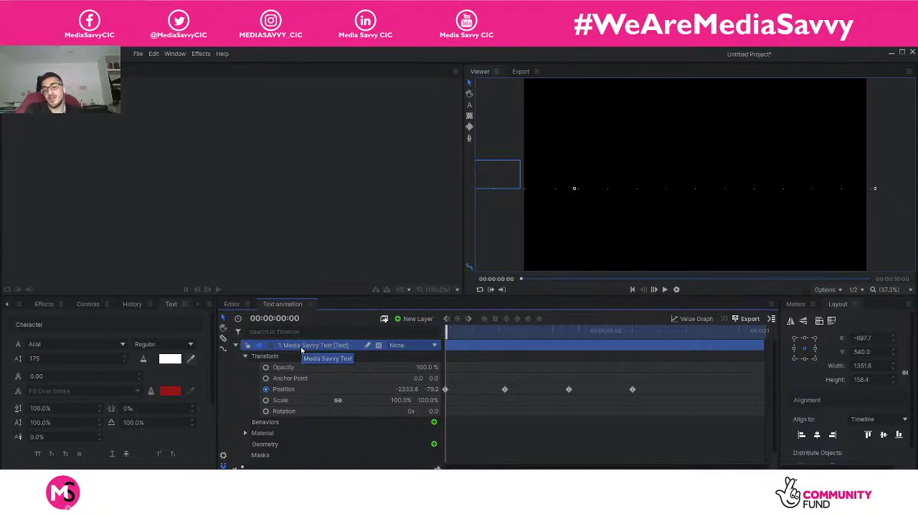
right_click(301, 349)
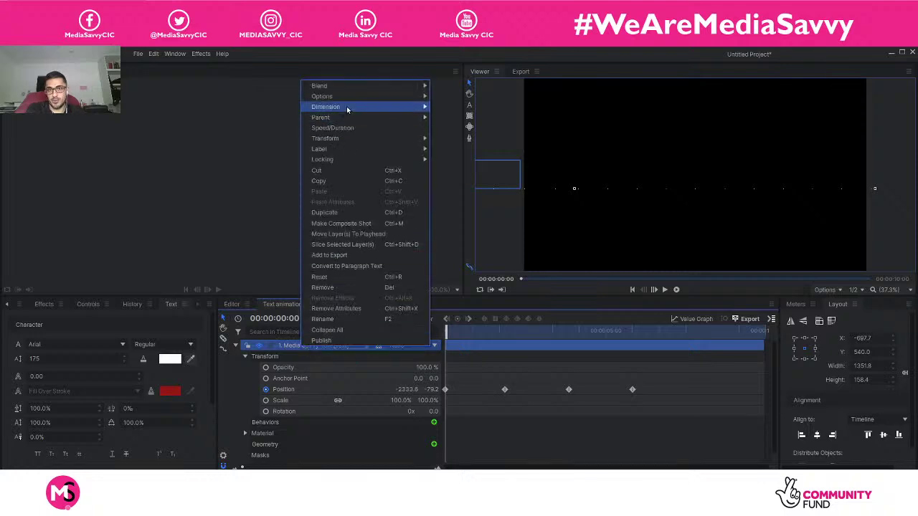
mouse_move(351, 105)
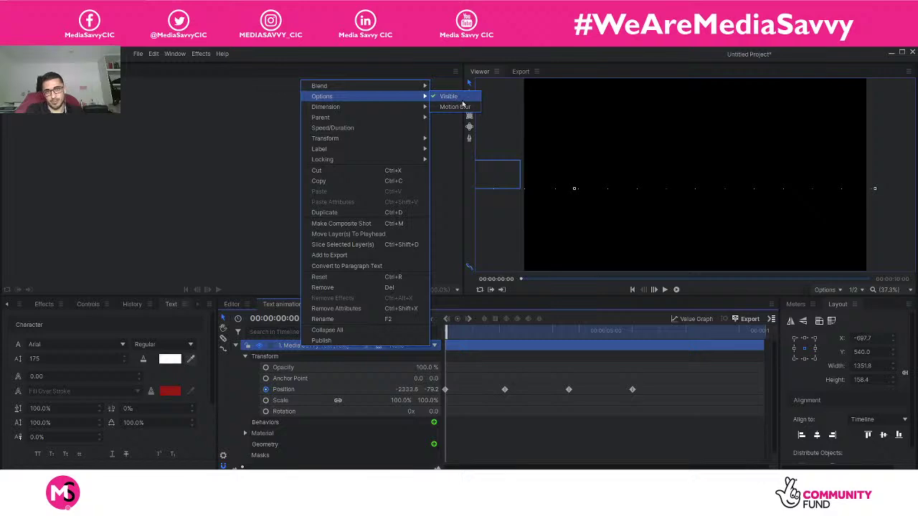
click(456, 106)
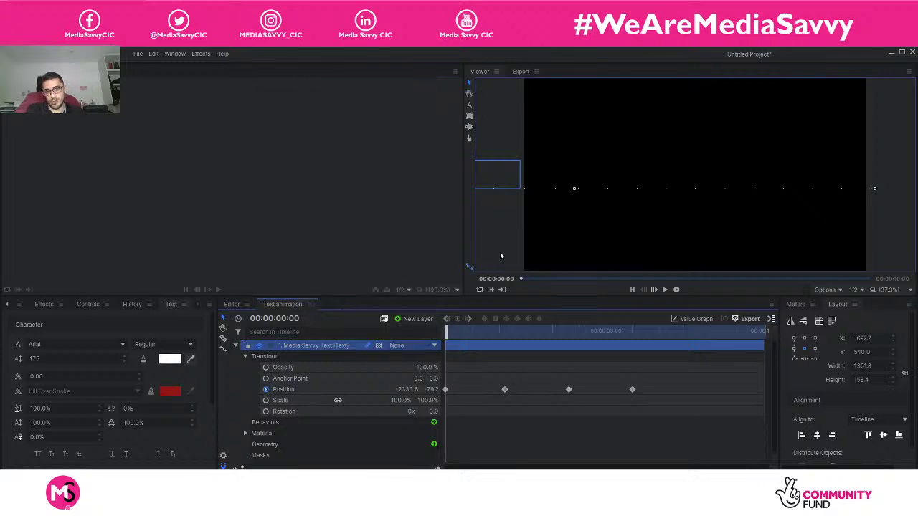
drag(470, 332, 423, 332)
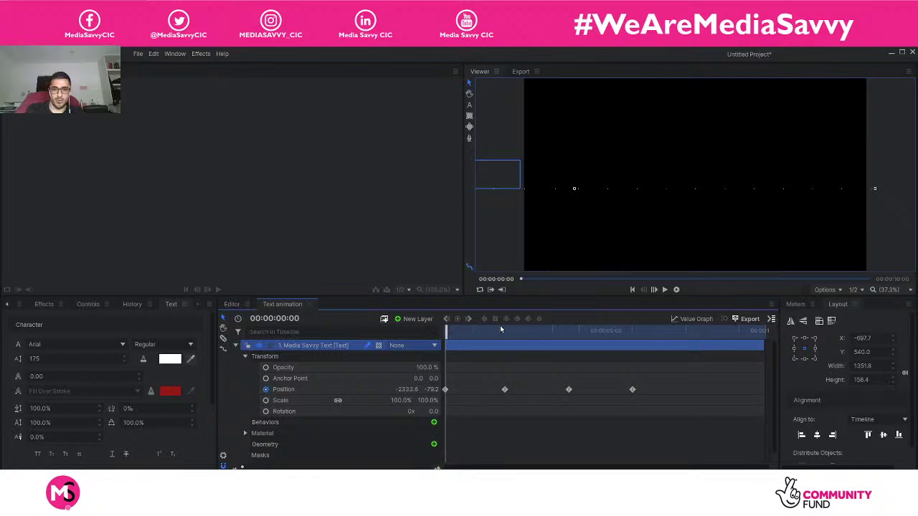
key(space)
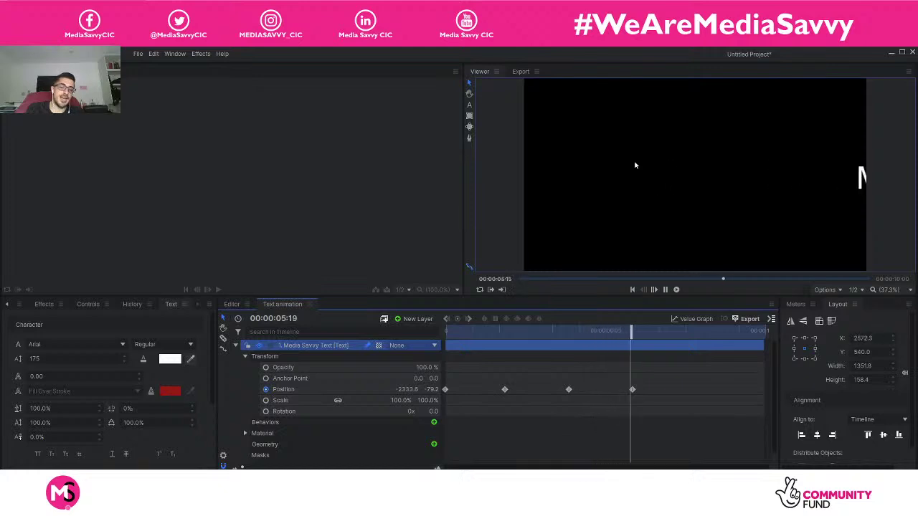
key(space)
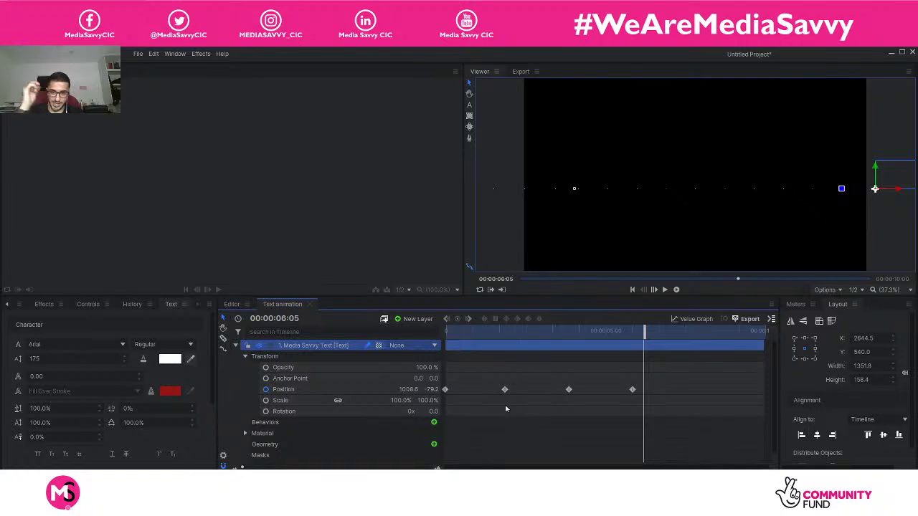
Step: Set the viewer's playback resolution to Full, play the beginning of the slide-in, and stop at 00:00:00:20 with the layer deselected
click(853, 289)
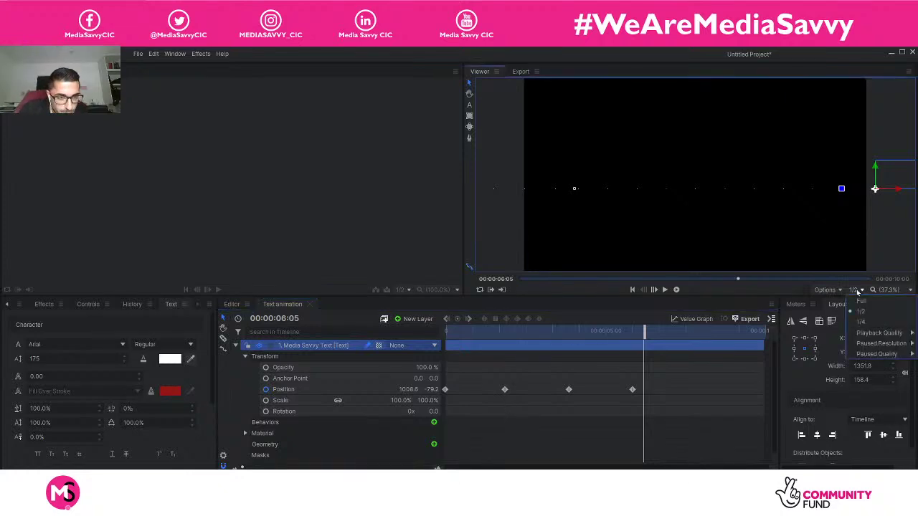
click(863, 300)
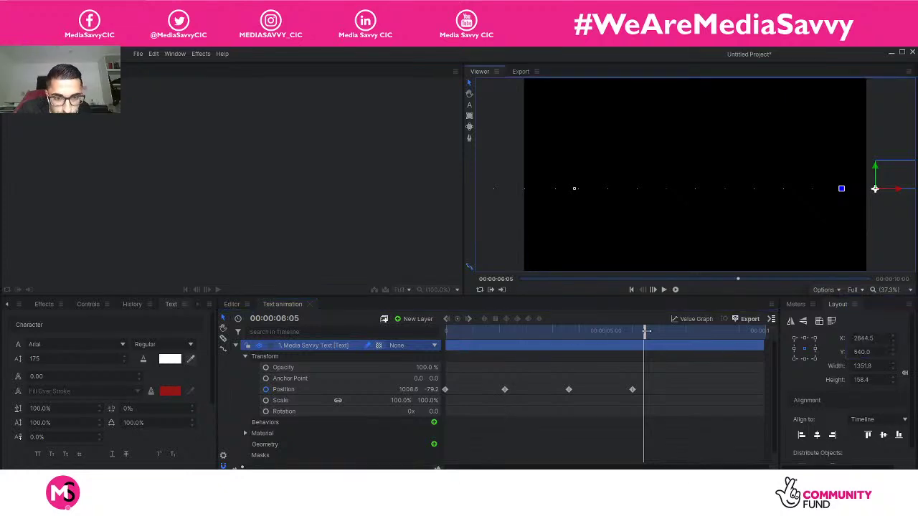
drag(646, 331, 448, 332)
key(space)
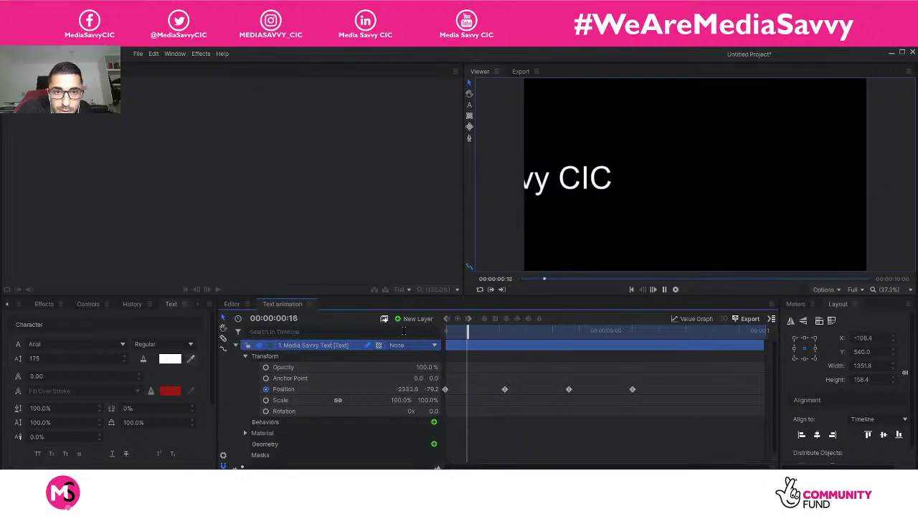
click(516, 403)
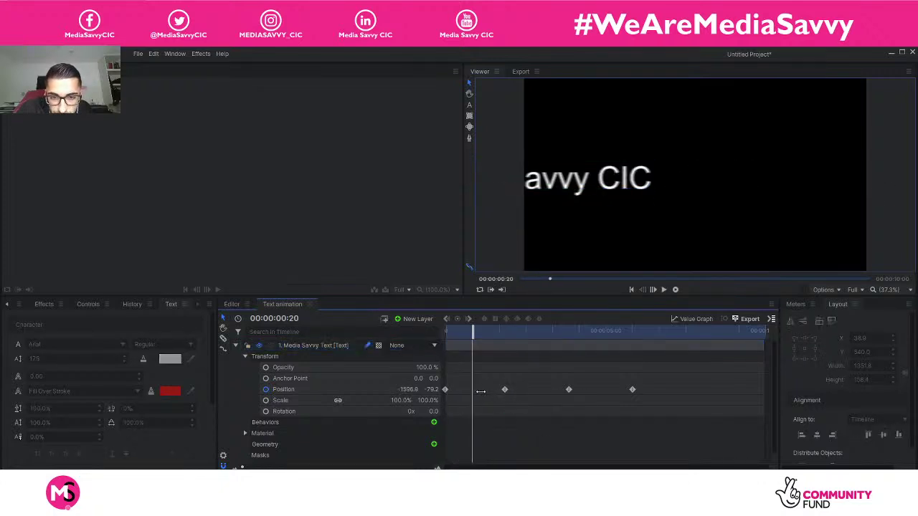
Step: Try faster slides by moving the last three Position keyframes earlier and the final one further, inspect the blur at 00:00:00:10, and undo both moves
drag(494, 375, 658, 414)
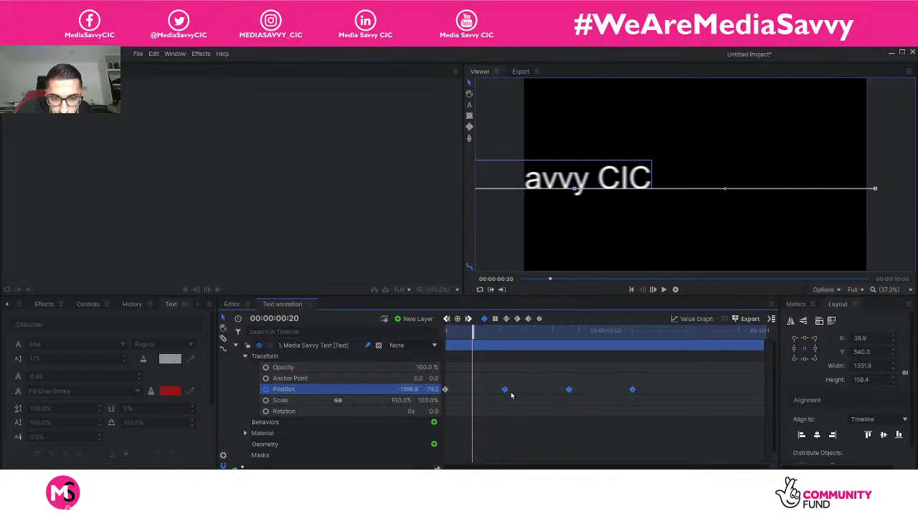
drag(504, 389, 460, 389)
click(550, 408)
drag(590, 389, 542, 390)
mouse_move(470, 335)
mouse_down()
mouse_move(446, 335)
mouse_move(502, 339)
mouse_move(445, 346)
mouse_move(463, 345)
mouse_up()
click(556, 425)
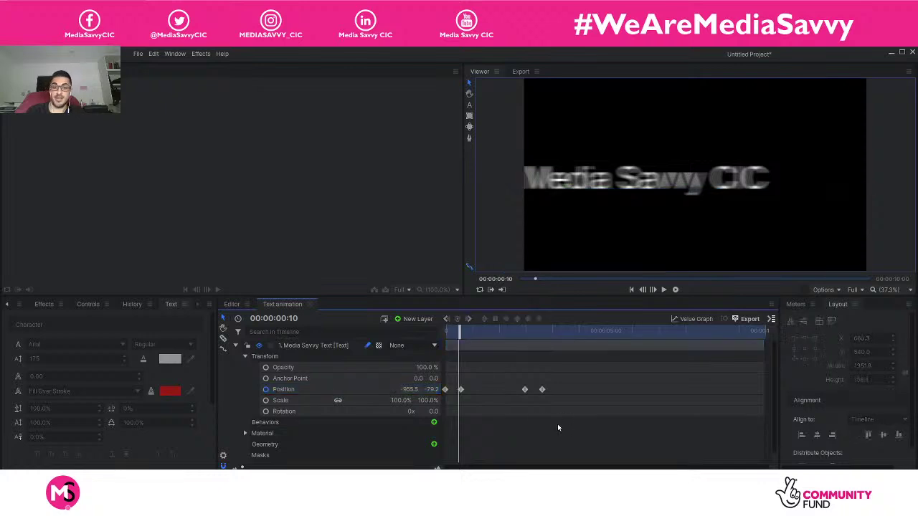
key(ctrl+z)
key(ctrl+z)
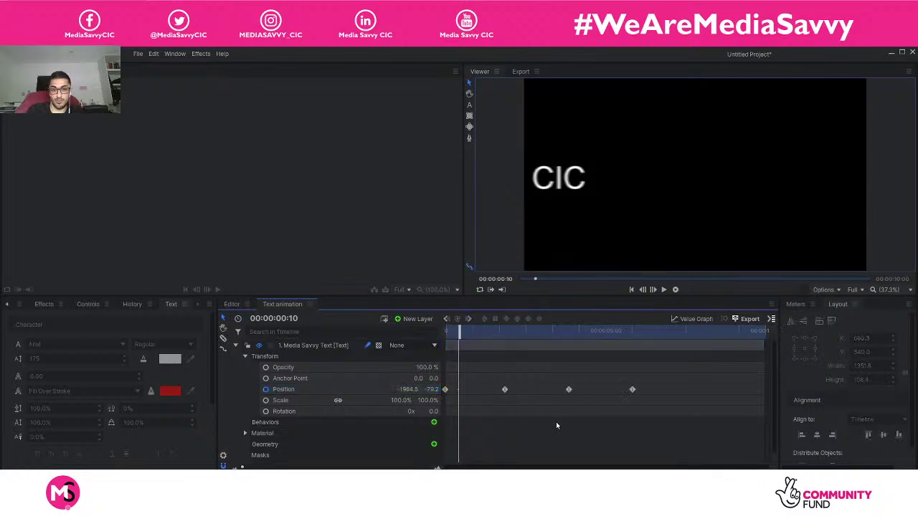
Step: Check the Motion Blur option of the Media Savvy Text layer without changing it, keeping the layer selected
click(306, 346)
right_click(306, 347)
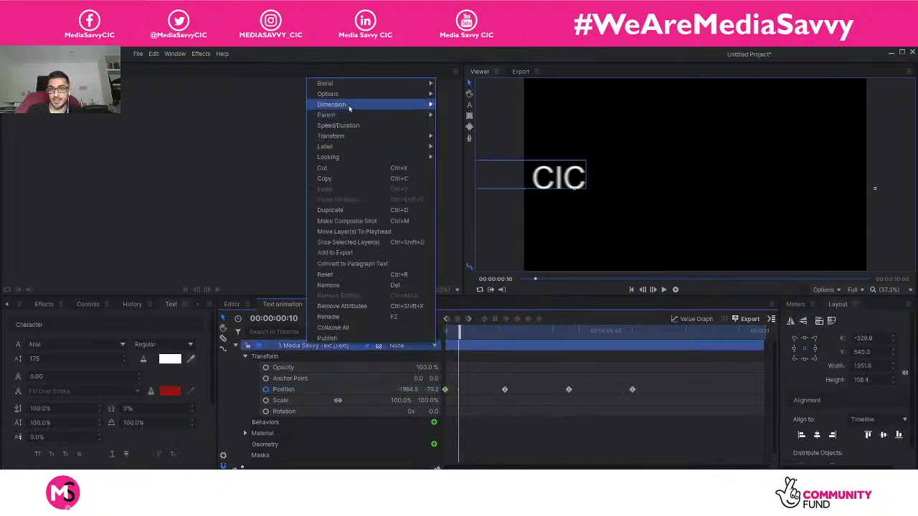
mouse_move(353, 97)
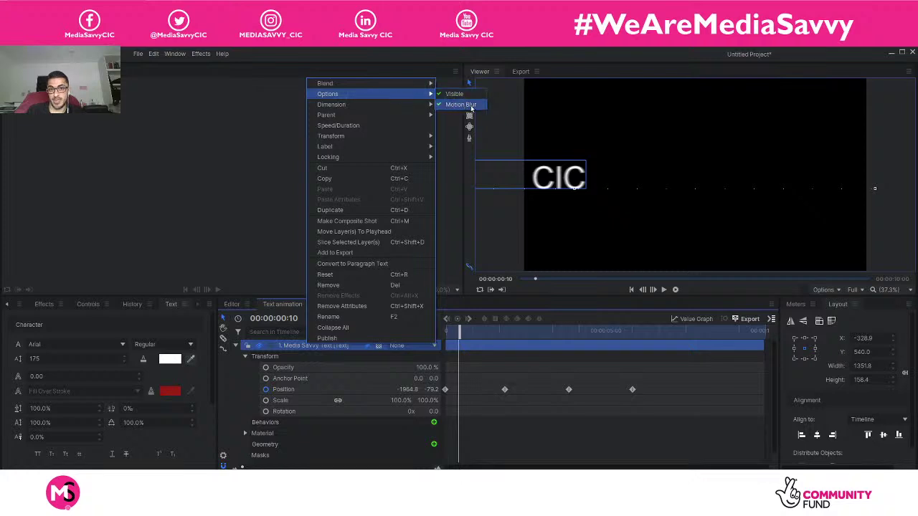
key(Escape)
key(Escape)
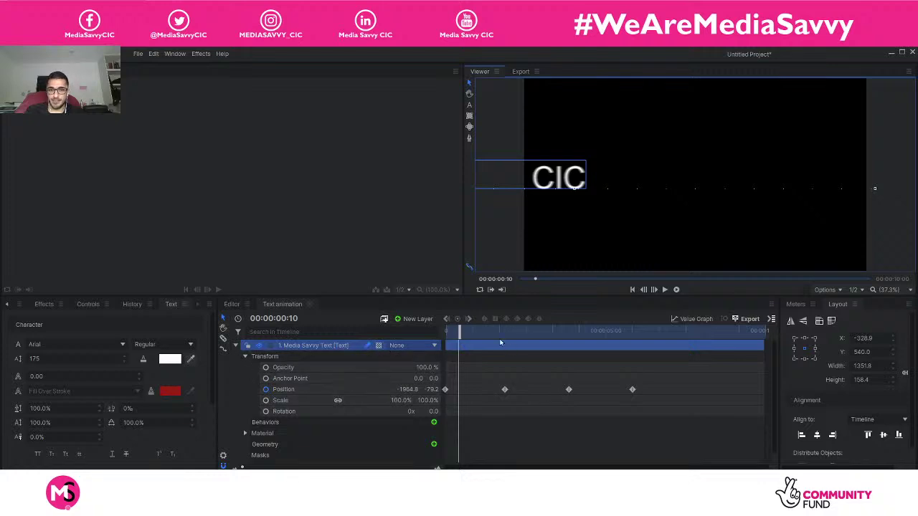
Step: Play the slide-in from 00:00:00:00, stop at 00:00:00:21, and deselect the Media Savvy Text layer
drag(463, 331, 444, 331)
key(space)
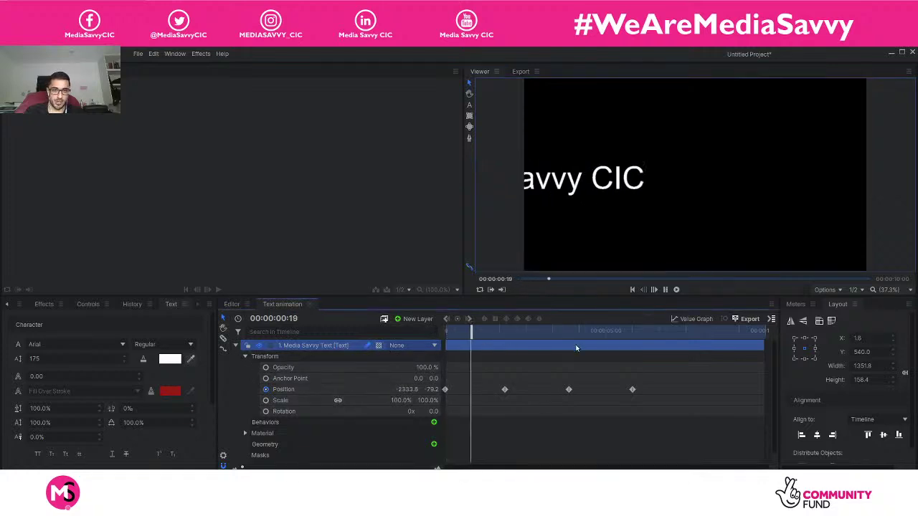
key(space)
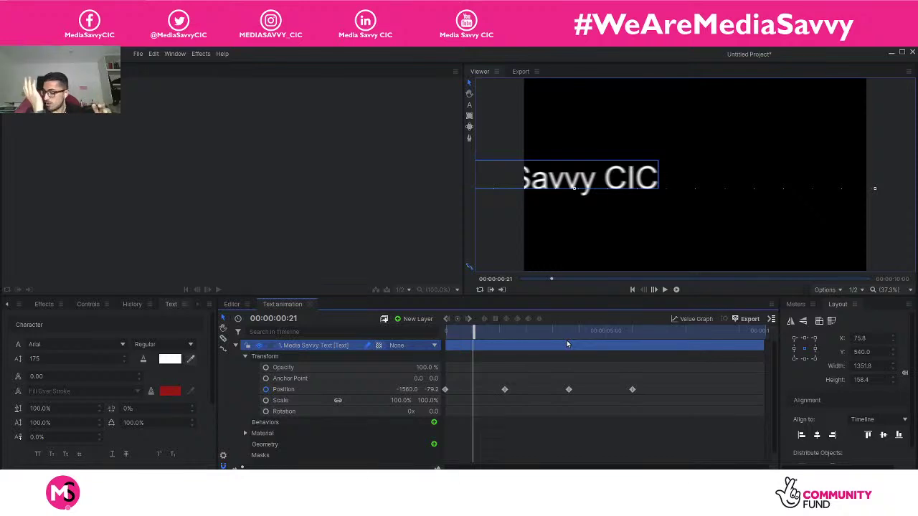
click(623, 421)
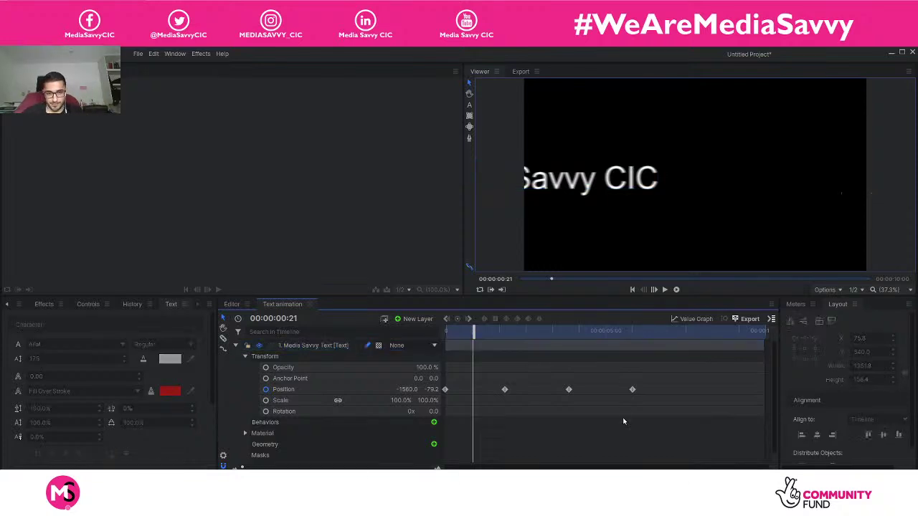
Step: Replay the whole text animation from near the start until the slide-out ends, and collapse the Media Savvy Text layer's properties
drag(473, 332, 448, 332)
key(space)
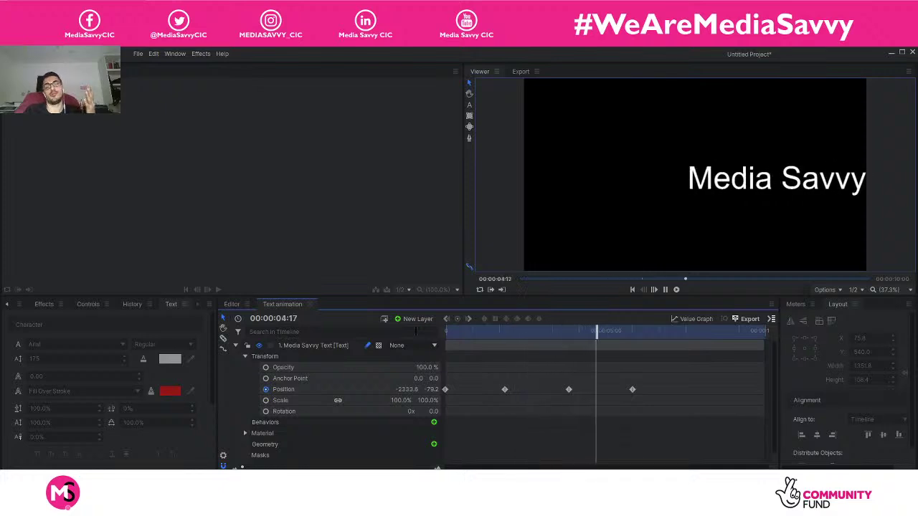
key(space)
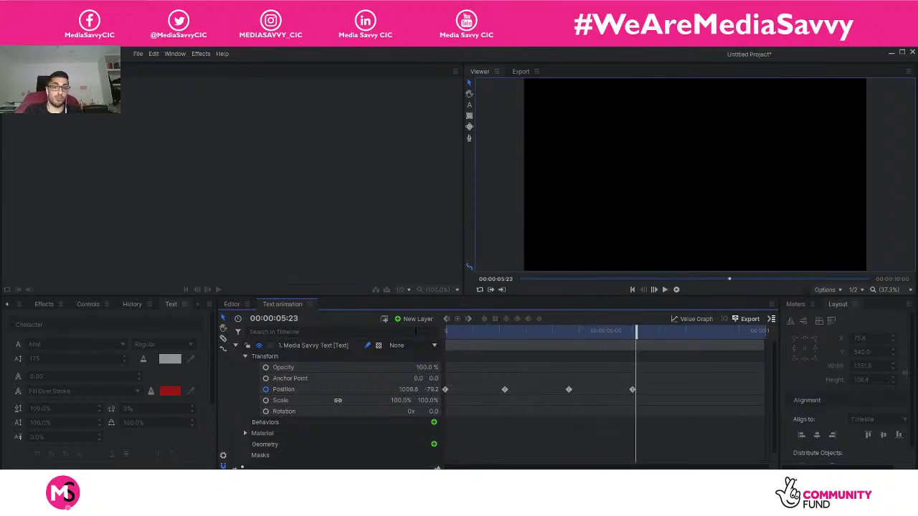
click(235, 346)
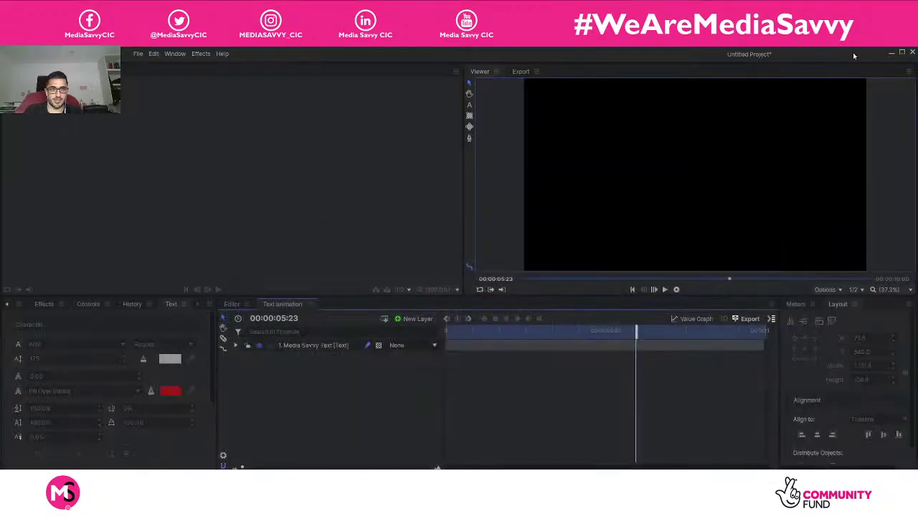
Step: Minimise the editor and open the Text sample video from the Exports folder inside the desktop's HitFilm Express folder
click(890, 55)
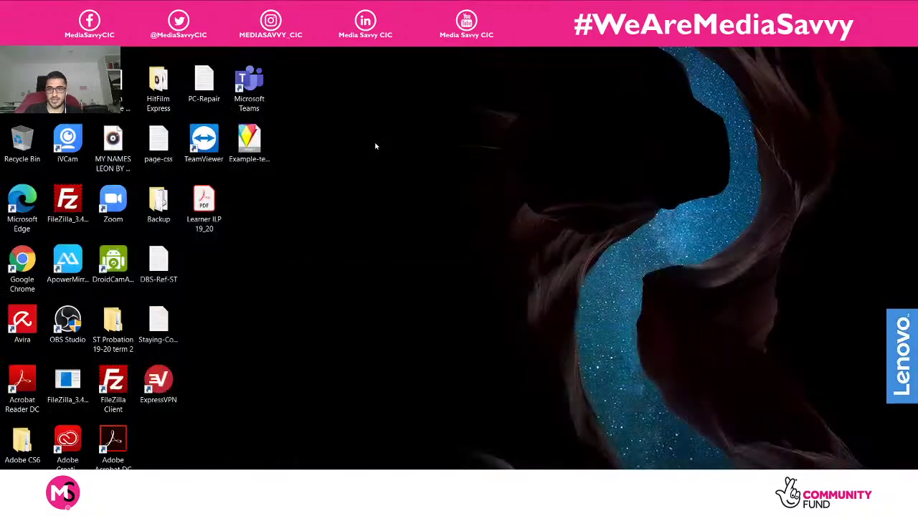
double_click(158, 98)
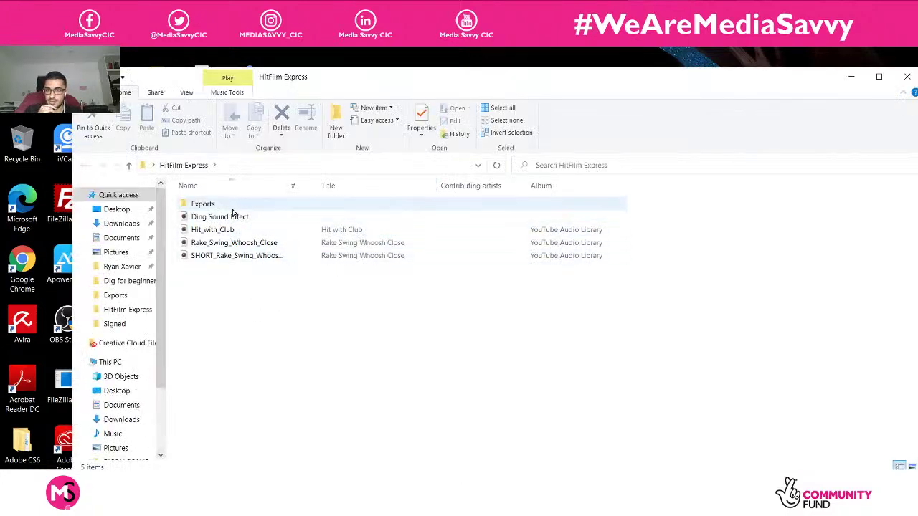
double_click(232, 207)
double_click(212, 233)
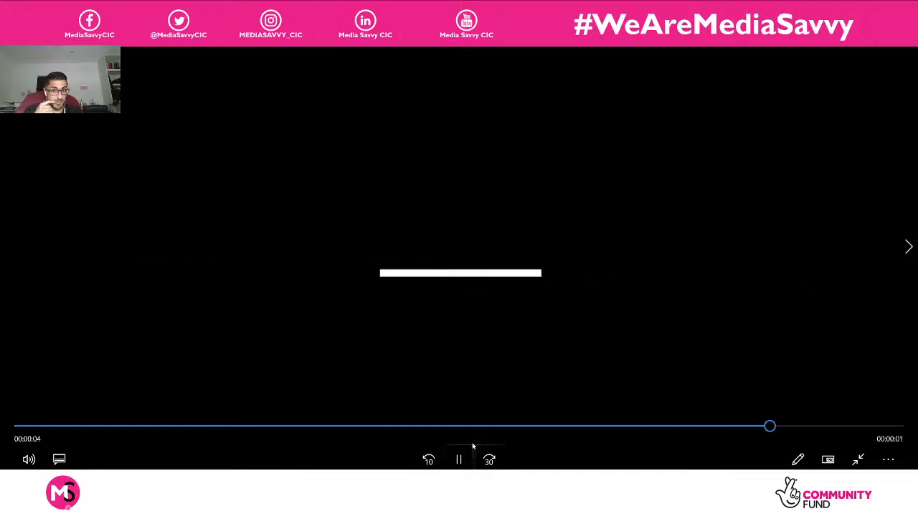
Step: Replay the Text sample video from its start, pause about one second in, skip near the end, and close the player
click(458, 459)
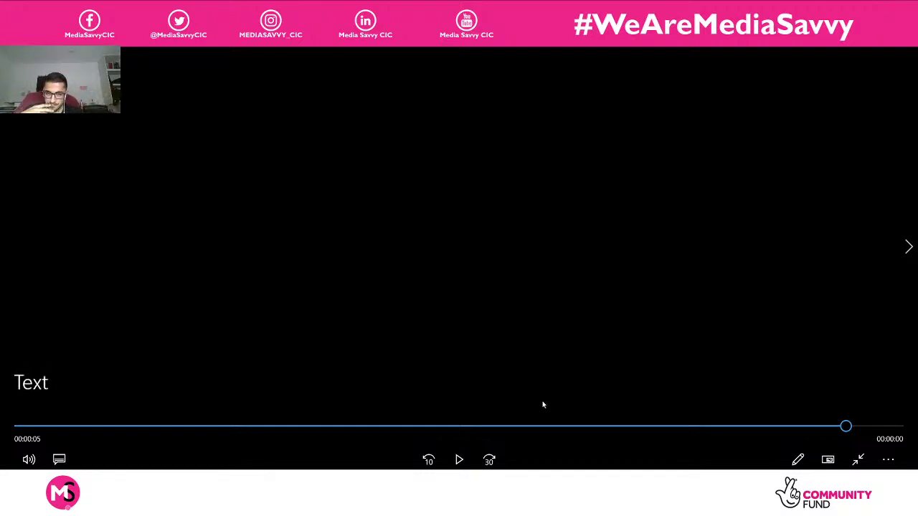
drag(541, 427, 4, 427)
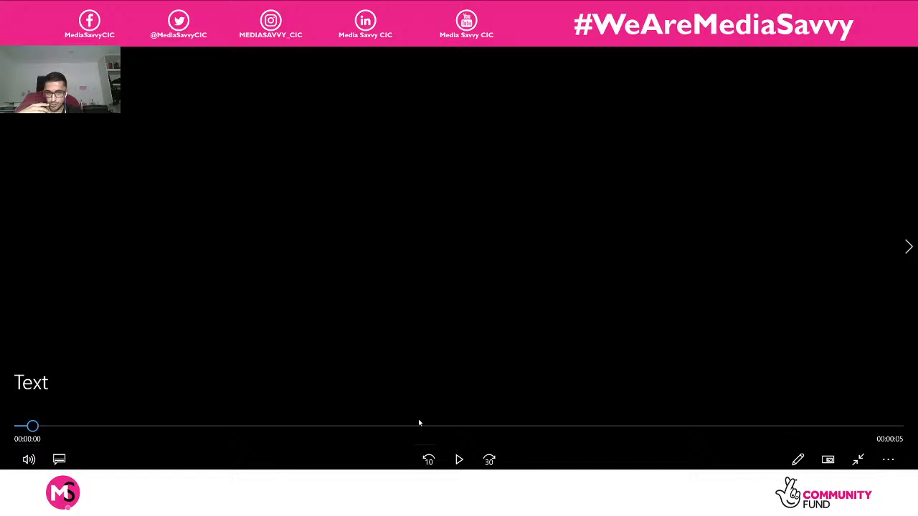
click(459, 460)
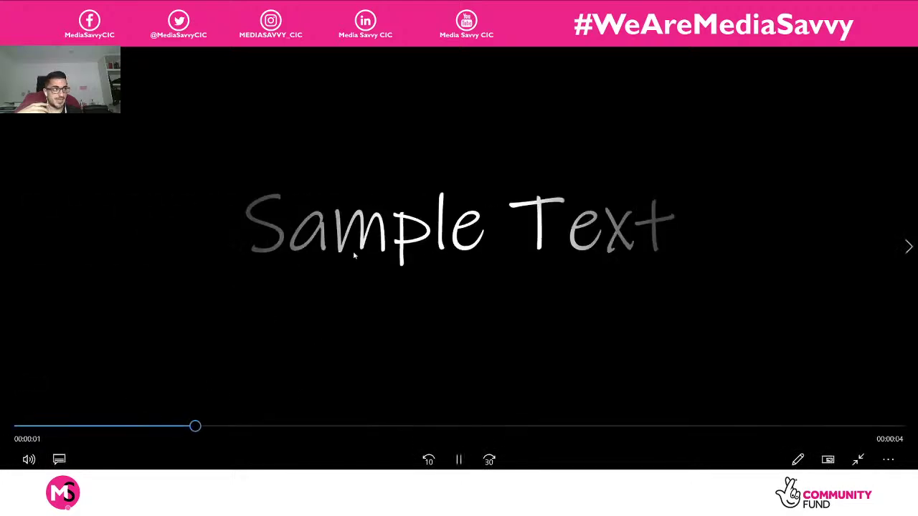
click(459, 460)
drag(359, 427, 10, 427)
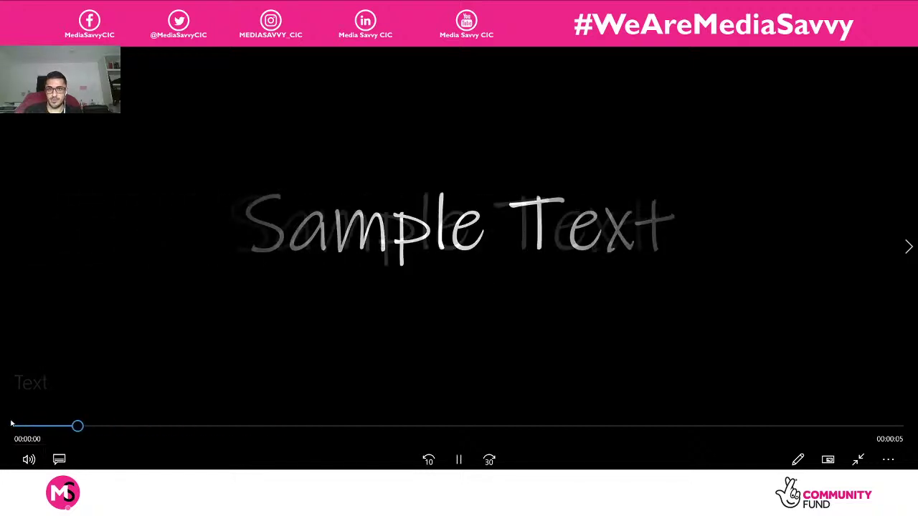
key(space)
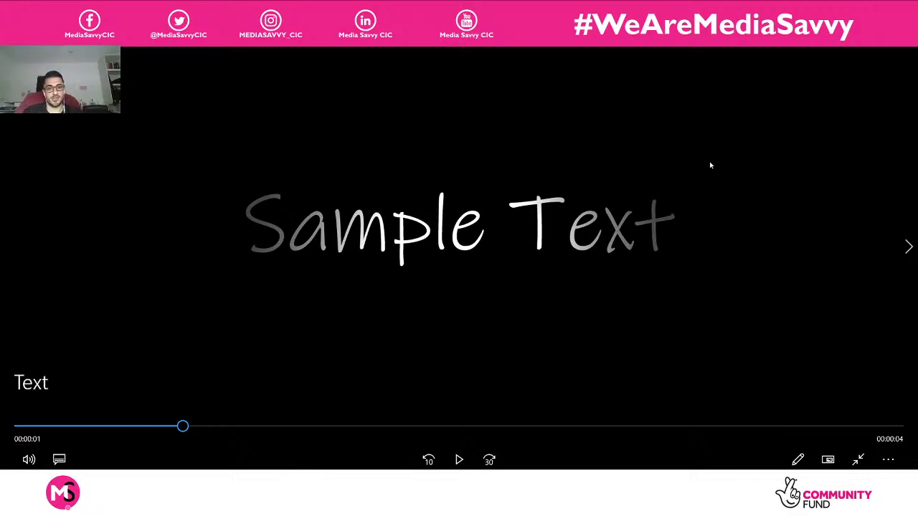
drag(182, 427, 836, 426)
click(904, 9)
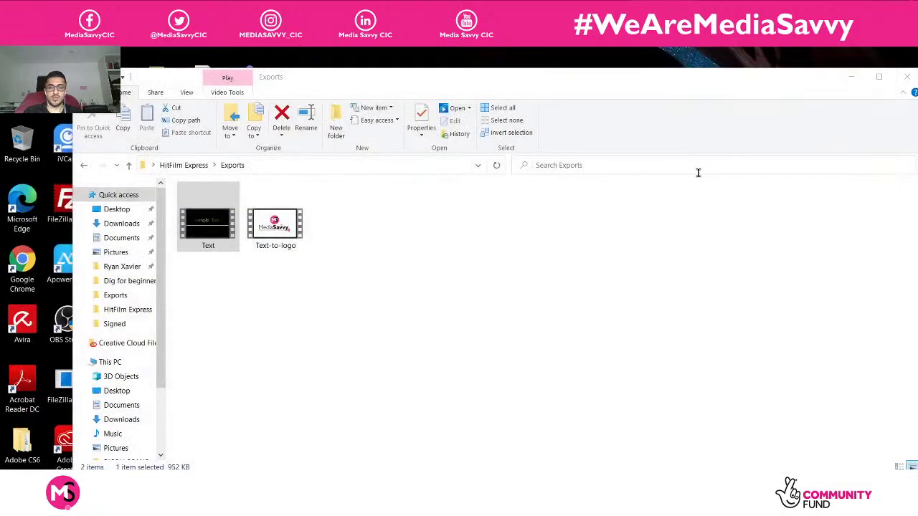
Step: Switch back to HitFilm Express, move the playhead to 00:00:00:00, and expand the Media Savvy Text layer's properties
click(547, 277)
click(485, 504)
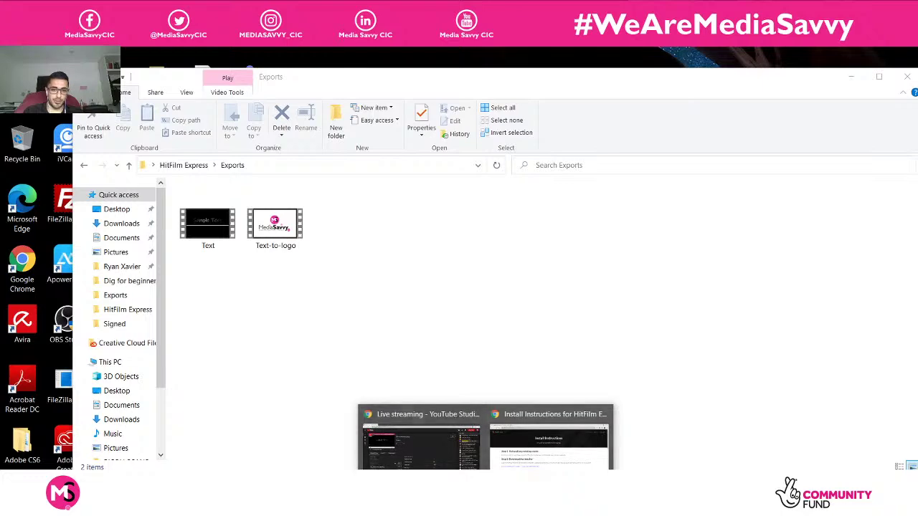
click(571, 504)
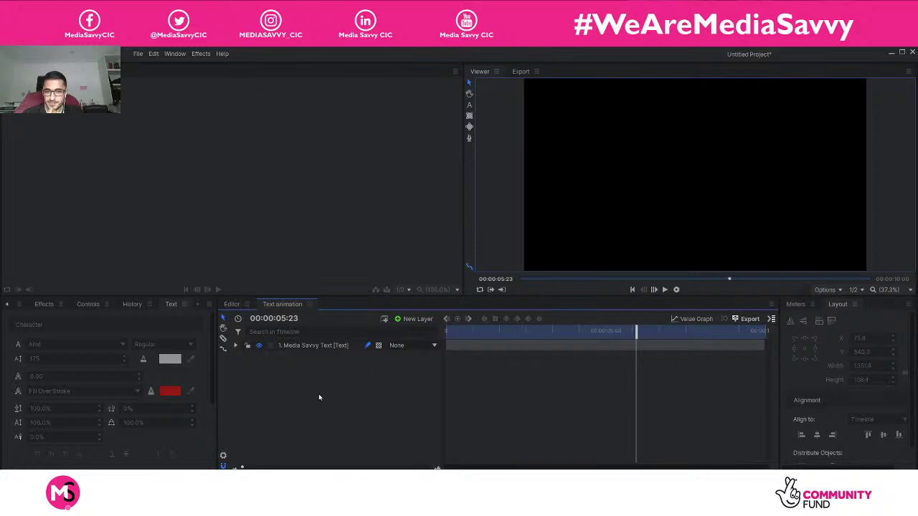
drag(634, 332, 447, 333)
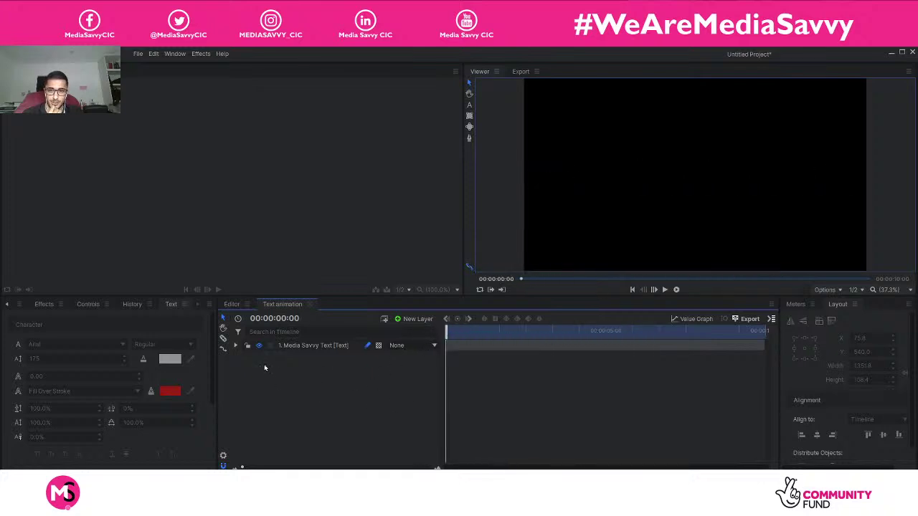
click(237, 346)
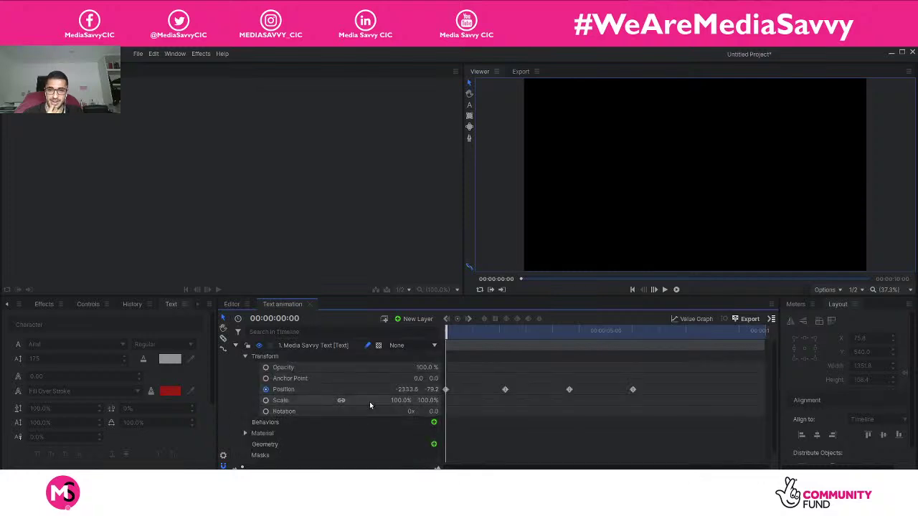
Step: Try deleting the last two Position keyframes with the playhead at 00:00:01:21, and undo the deletion
drag(446, 332, 500, 342)
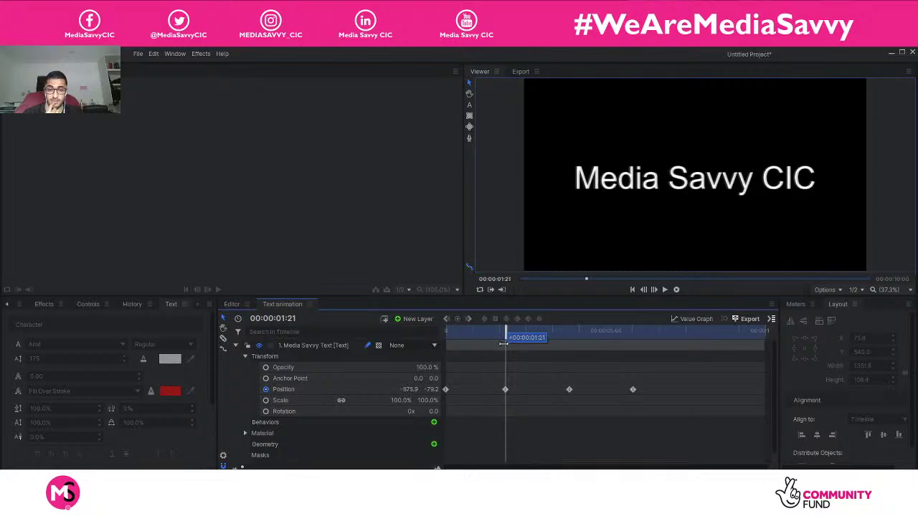
key(Right)
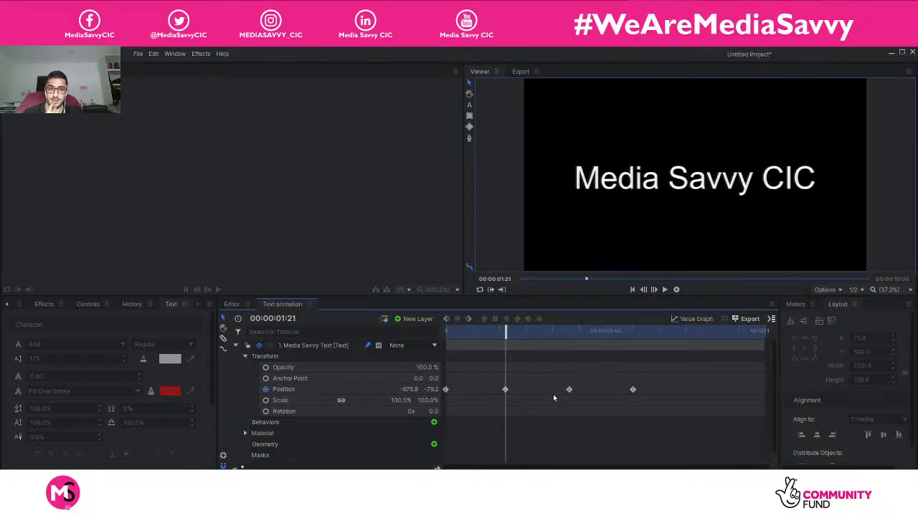
drag(553, 373, 650, 405)
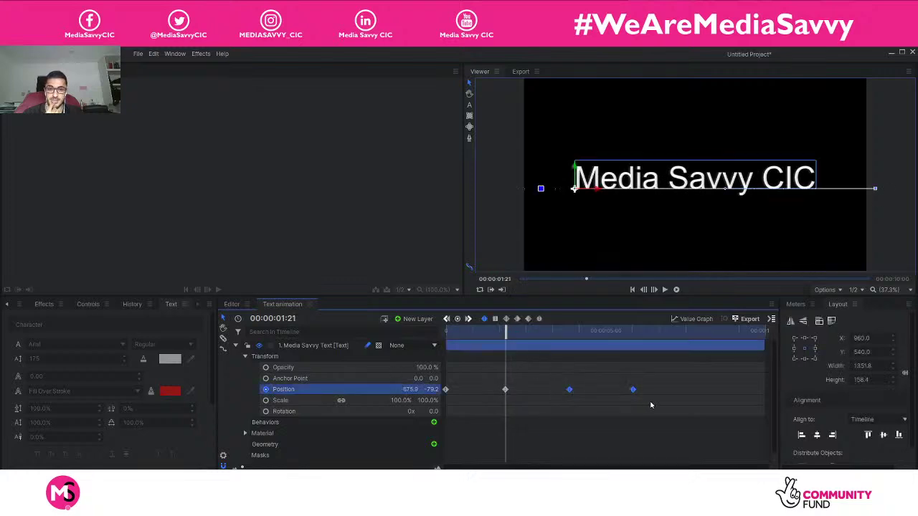
key(Delete)
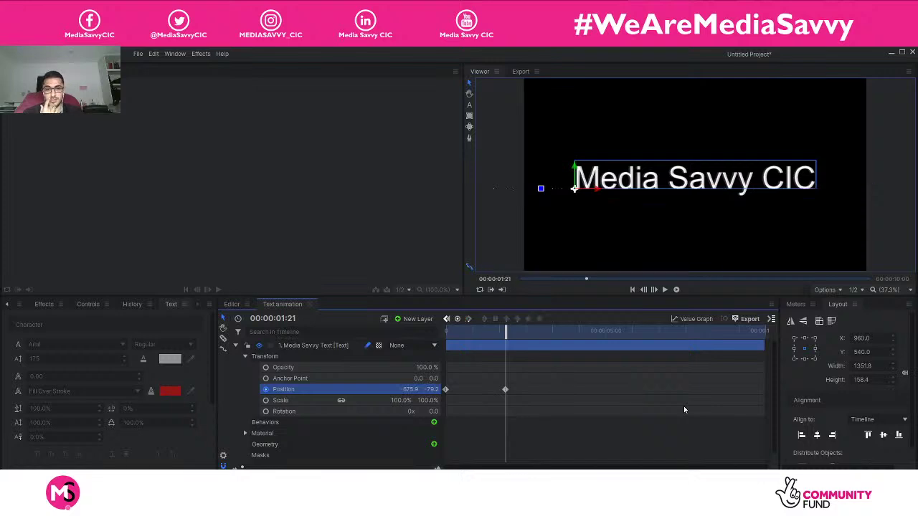
key(ctrl+z)
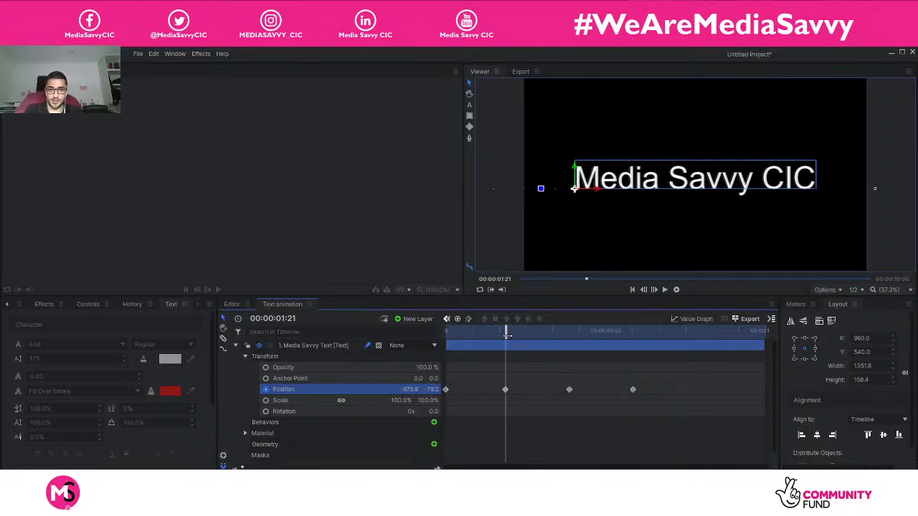
Step: Place the playhead at 00:00:04:01 and delete the last two Position keyframes, which form the slide-out
drag(506, 333, 575, 335)
drag(557, 378, 651, 400)
key(Delete)
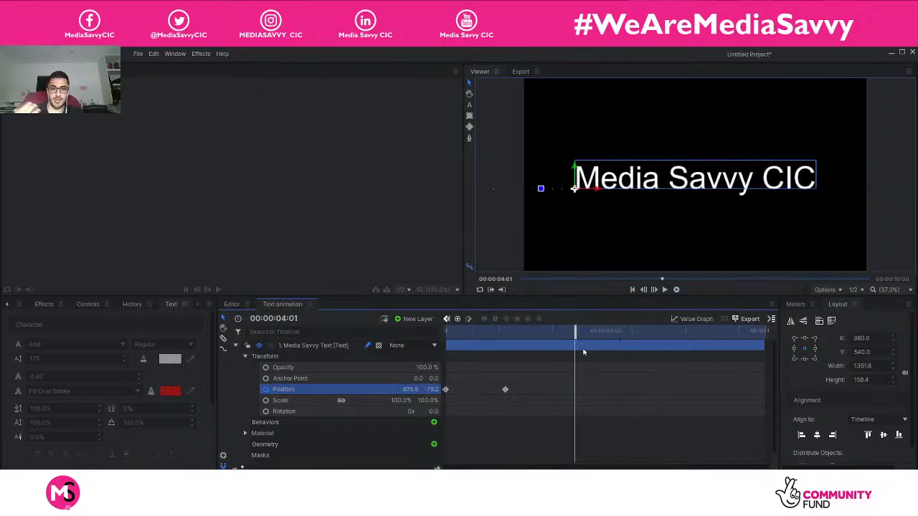
Step: Move the second Position keyframe to 00:00:01:00, inspect the blur at 00:00:00:13, and return the playhead to that keyframe
drag(573, 337, 474, 334)
drag(505, 390, 477, 392)
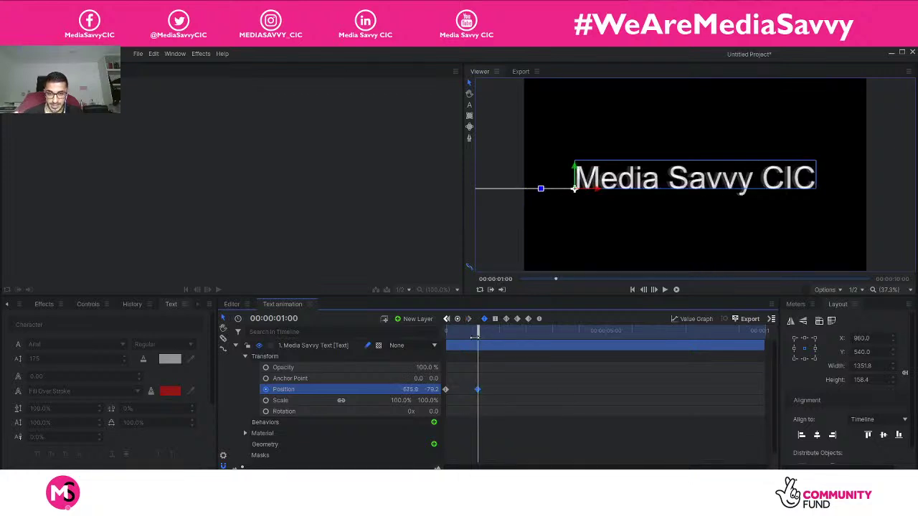
mouse_move(475, 337)
mouse_down()
mouse_move(448, 337)
mouse_move(474, 341)
mouse_move(452, 337)
mouse_move(463, 337)
mouse_up()
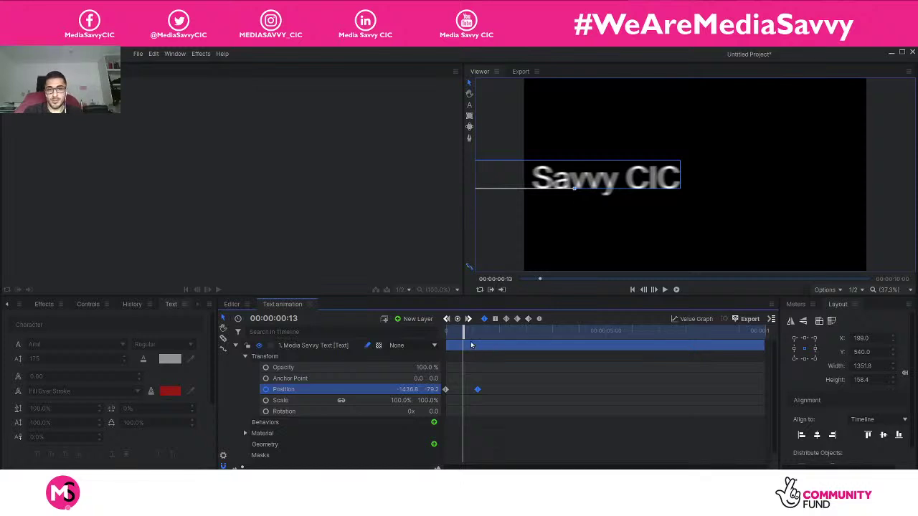
drag(463, 335, 478, 337)
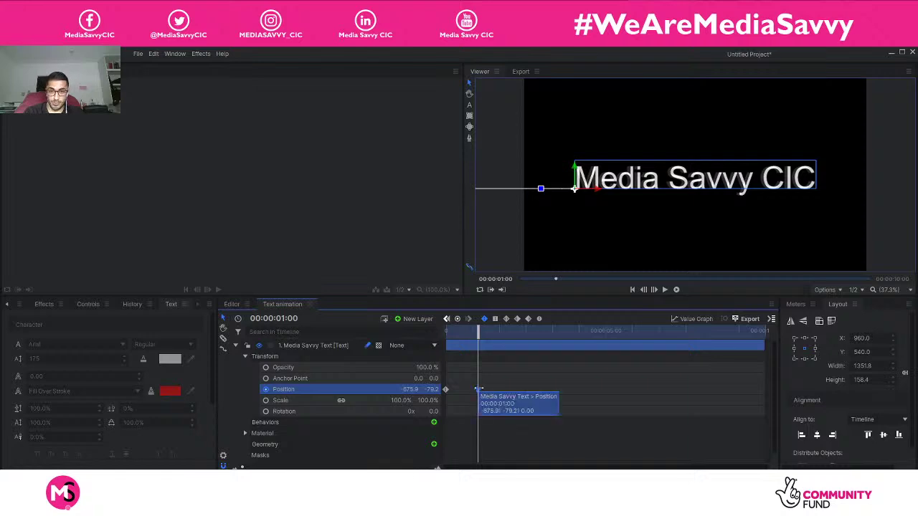
Step: Copy the Position keyframe at 00:00:01:00, paste it at 00:00:02:00, and play the animation from 00:00:00:00
right_click(479, 389)
click(500, 408)
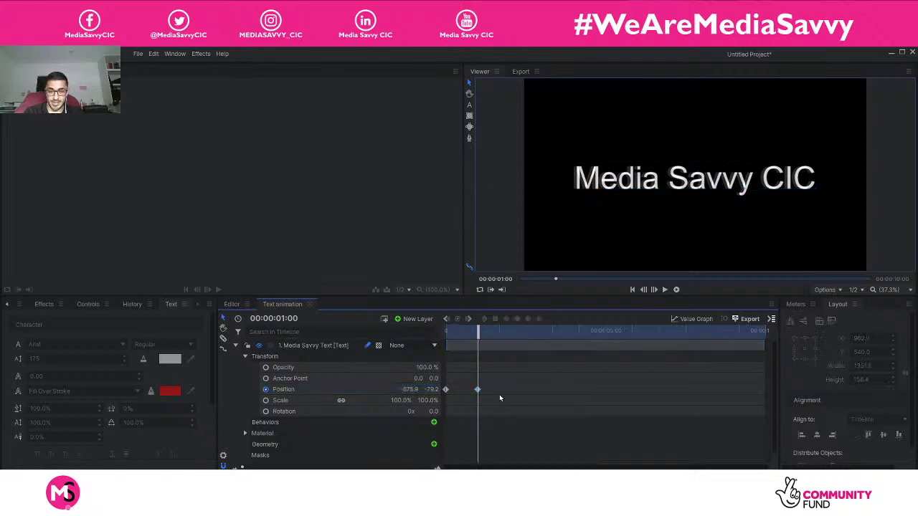
drag(478, 337, 510, 343)
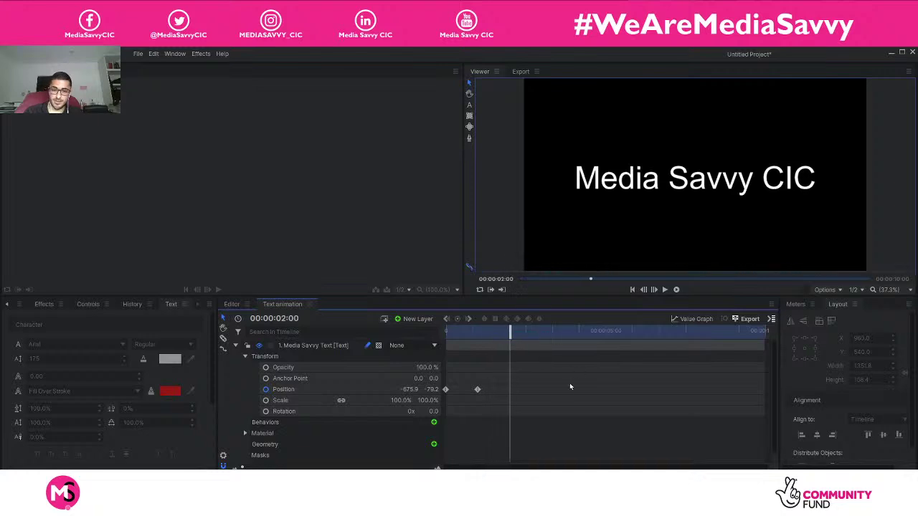
right_click(524, 393)
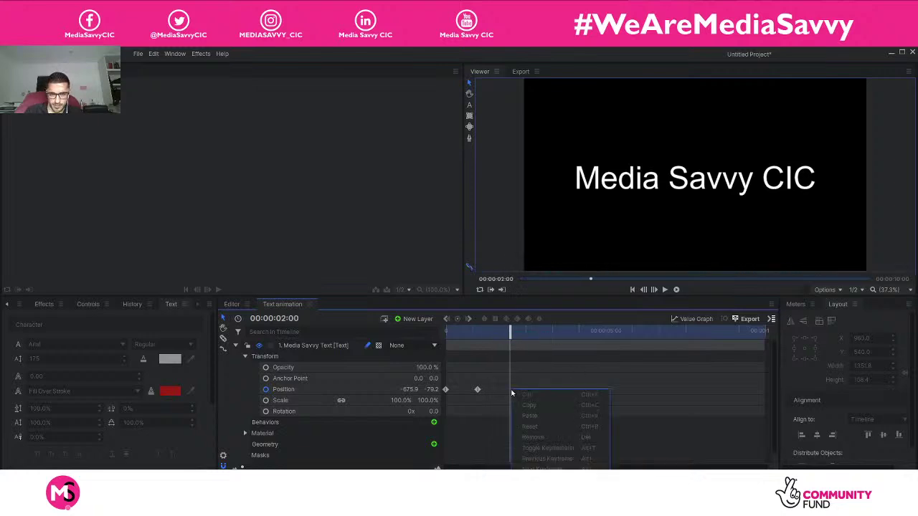
click(477, 390)
right_click(503, 391)
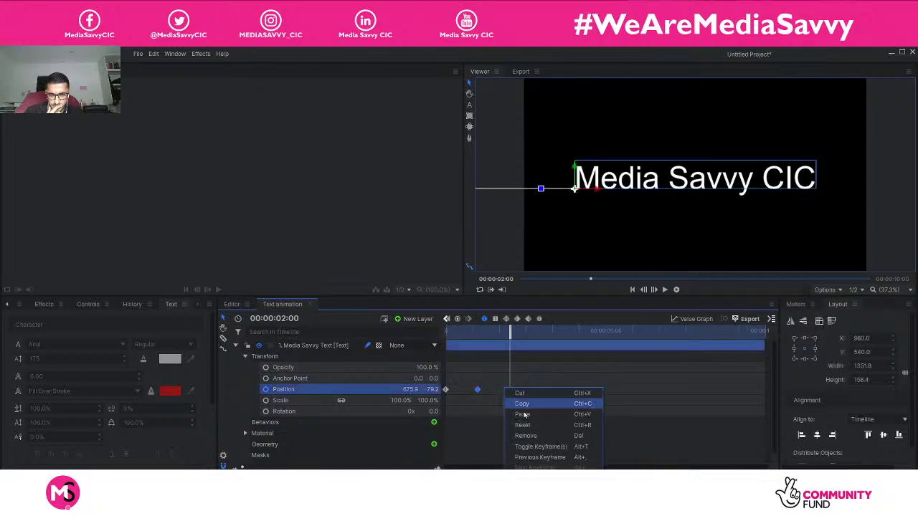
click(532, 420)
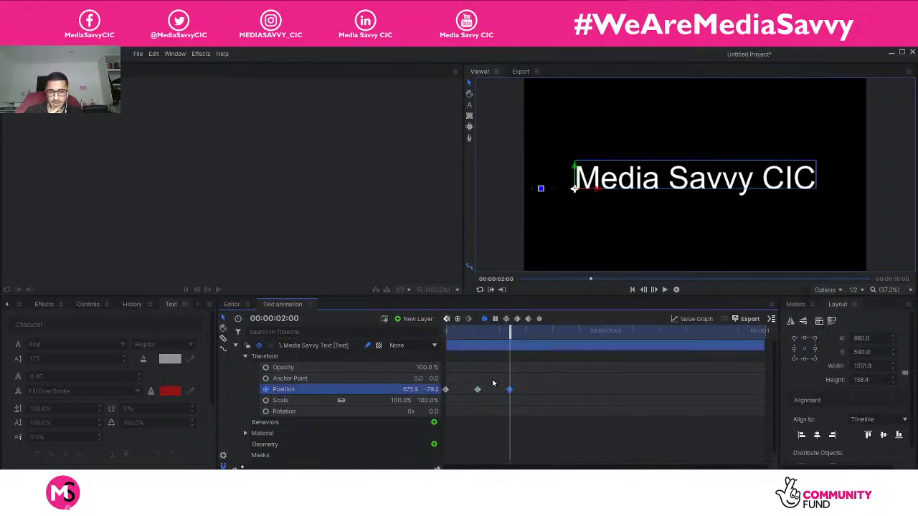
drag(509, 334, 436, 345)
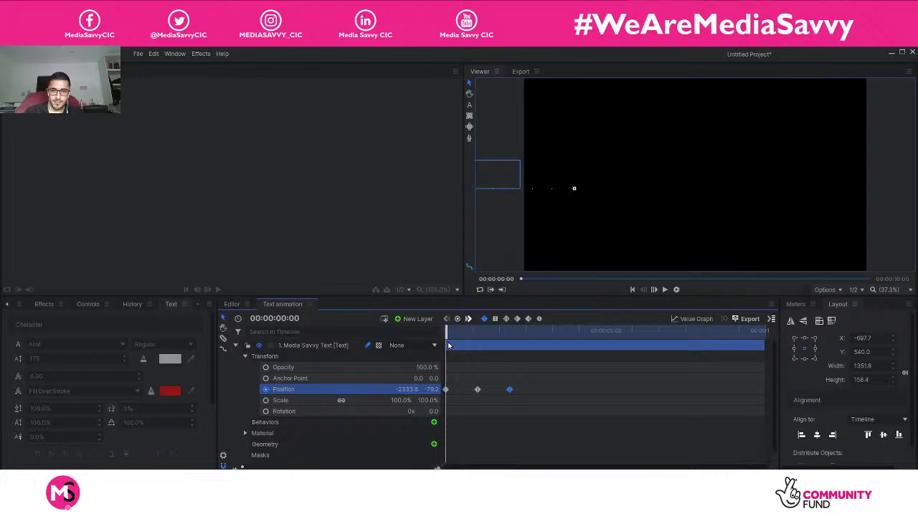
key(space)
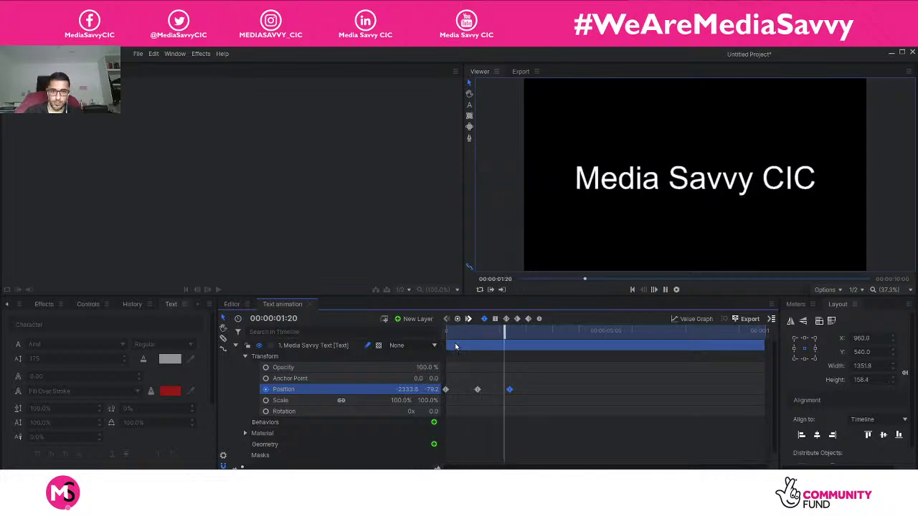
Step: Stop playback, place the playhead at 00:00:03:00, and deselect the text layer
key(space)
drag(508, 337, 542, 339)
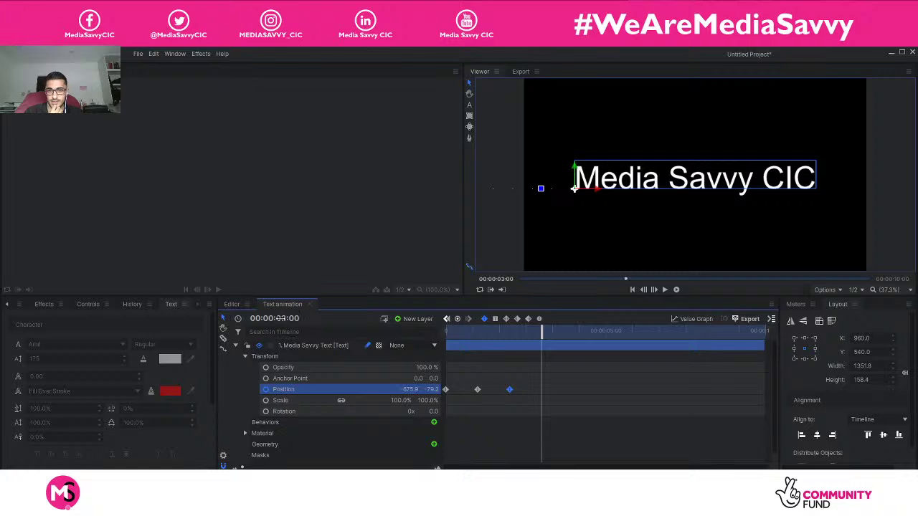
click(521, 417)
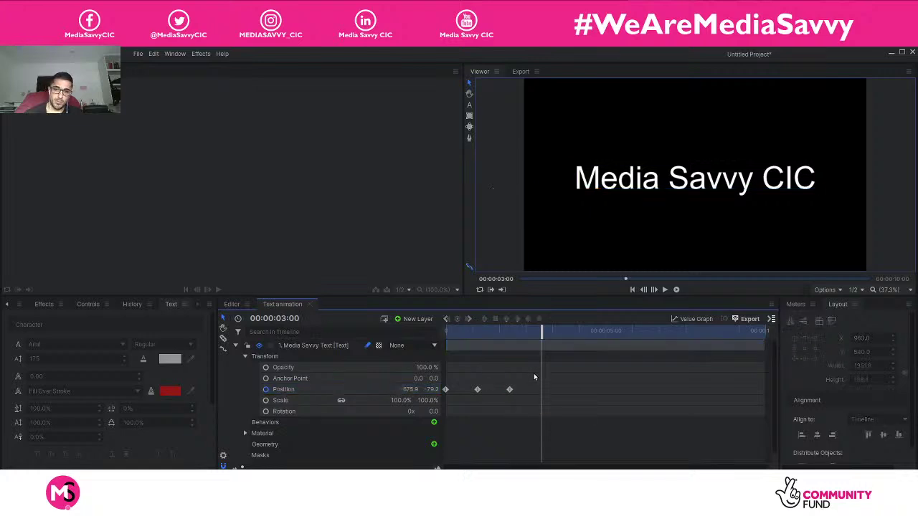
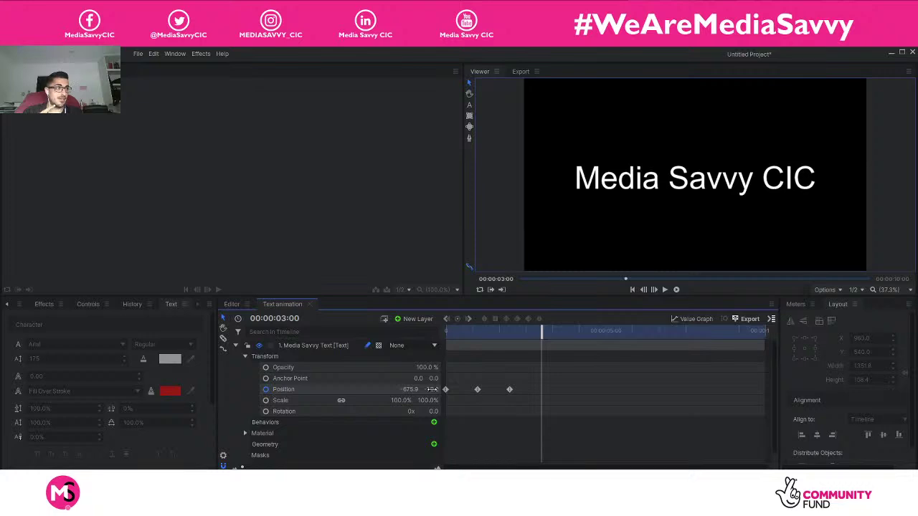
Step: Try lowering the text with a new Position keyframe at 00:00:03:00, and delete that keyframe
drag(430, 388, 444, 389)
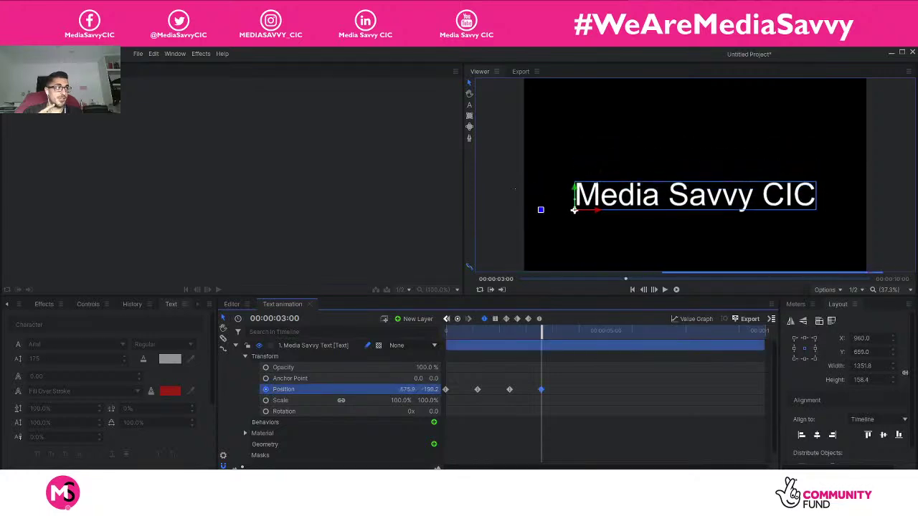
mouse_move(574, 210)
mouse_down()
mouse_move(573, 138)
mouse_move(573, 192)
mouse_up()
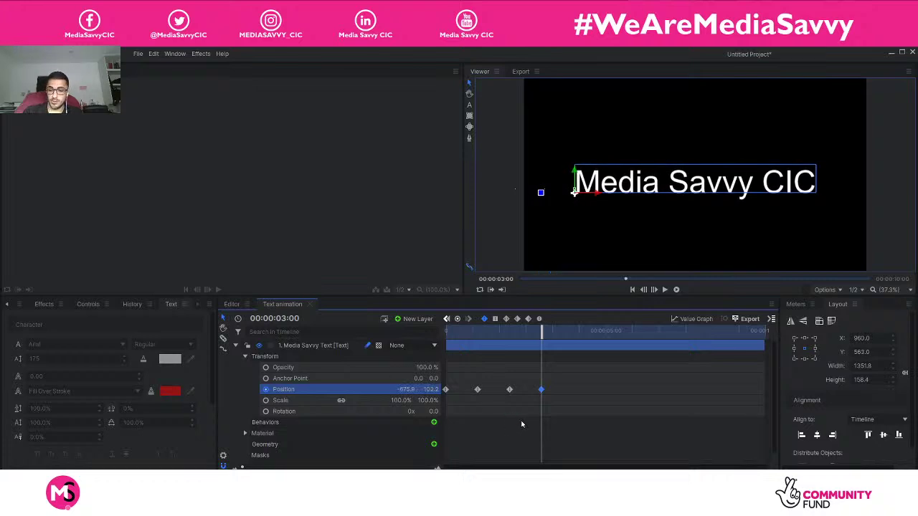
key(Delete)
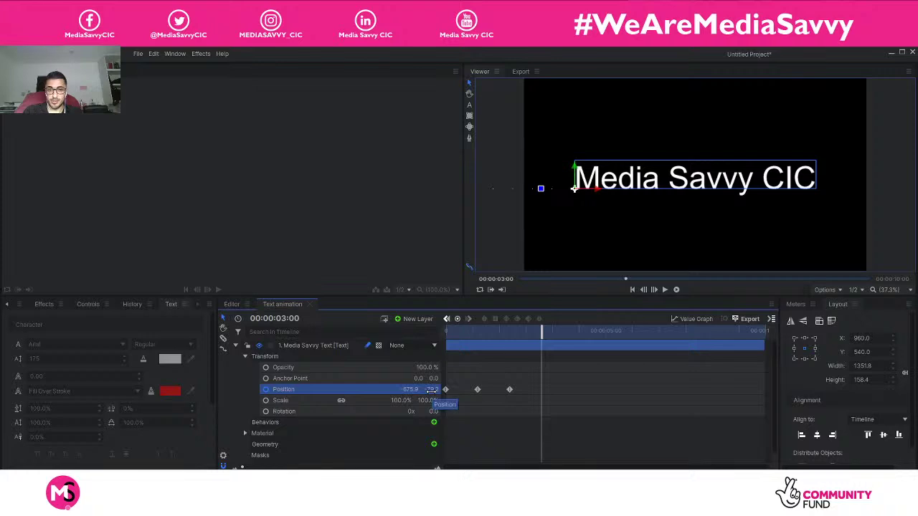
Step: Keyframe the text's vertical Position, raising it to 9.7 at 00:00:03:00 and dropping it to -380.2 at 00:00:04:00
drag(430, 390, 400, 389)
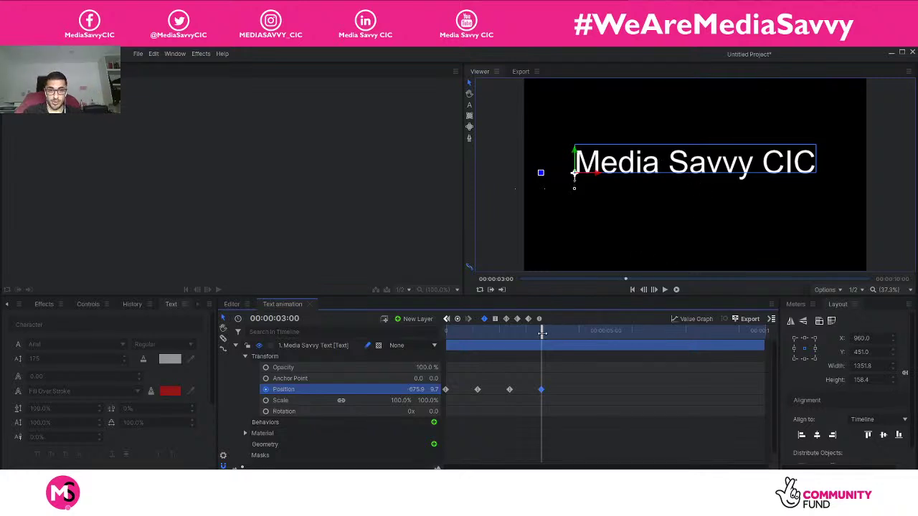
drag(542, 334, 574, 337)
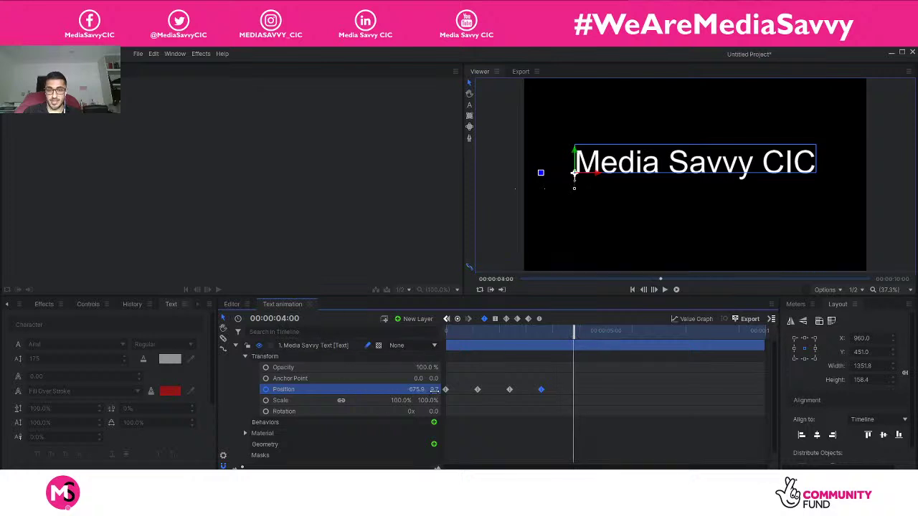
drag(434, 389, 428, 389)
drag(574, 170, 573, 244)
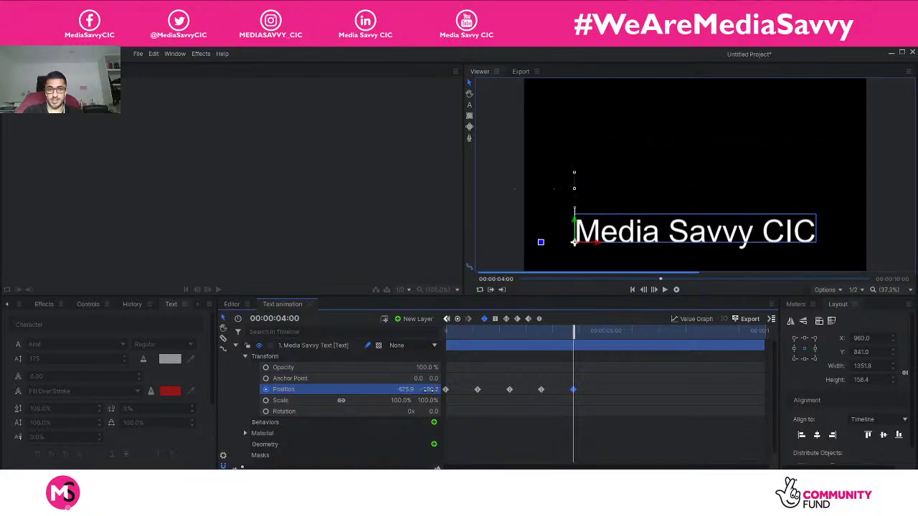
Step: Play the animation twice from 00:00:00:00 to check the text's slide-in, rise and drop
drag(574, 336, 447, 333)
key(space)
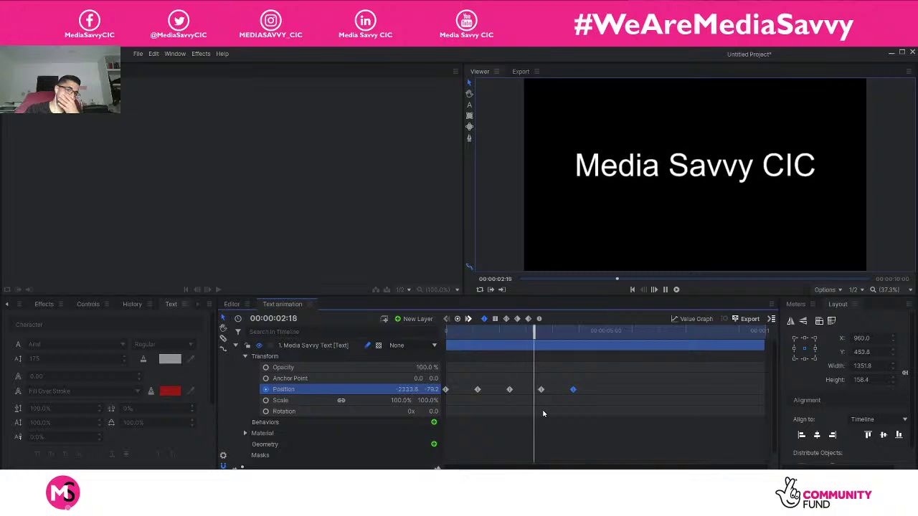
key(space)
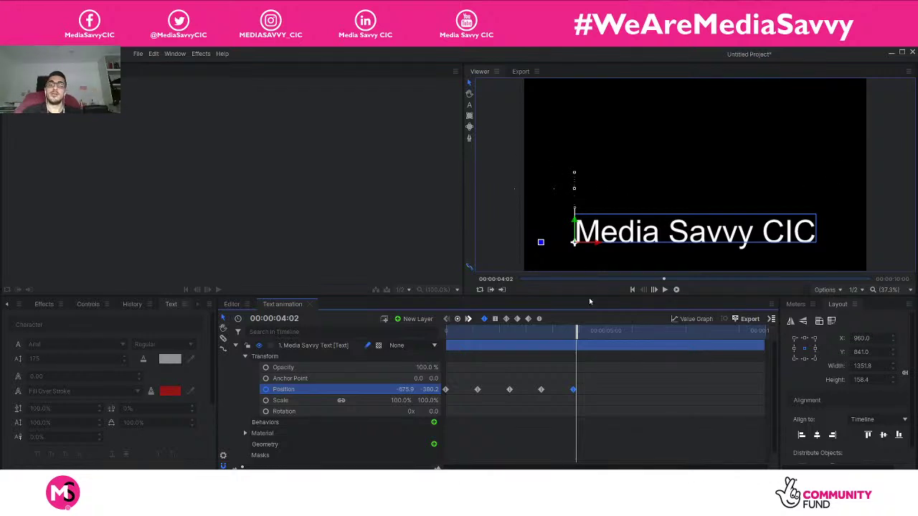
drag(576, 335, 446, 335)
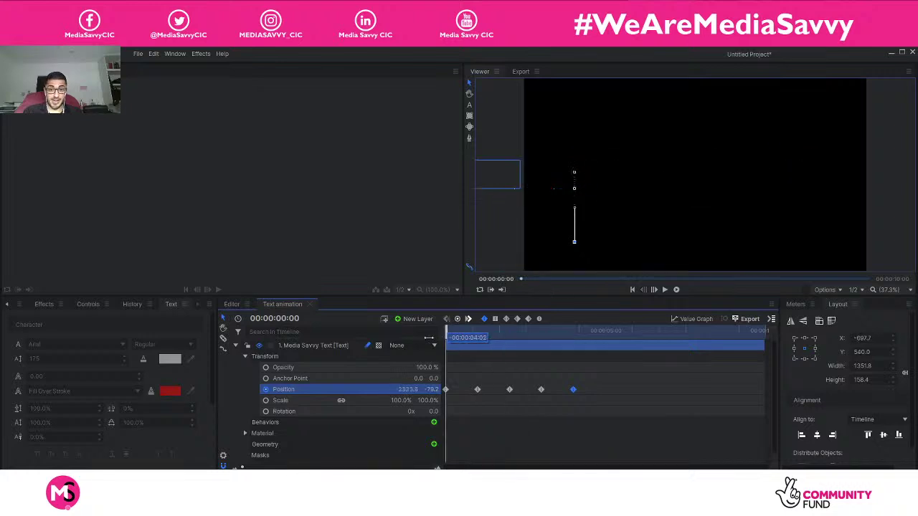
key(space)
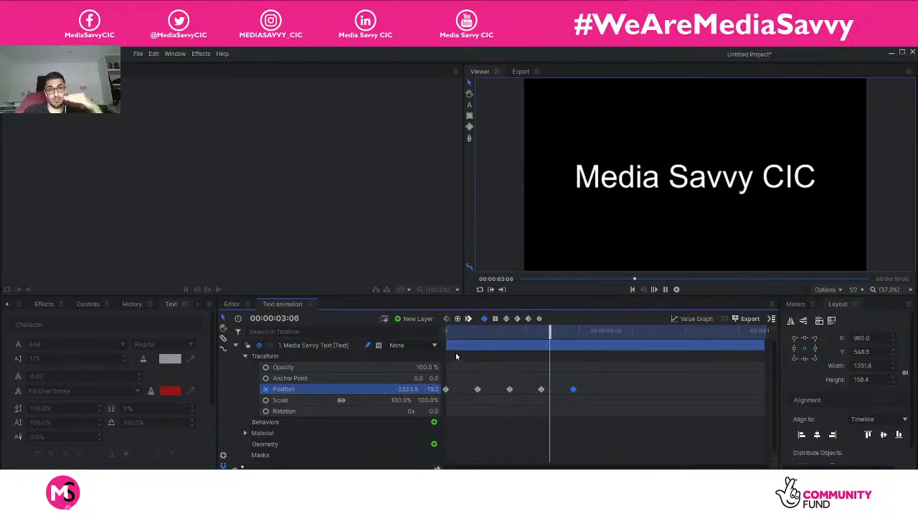
key(space)
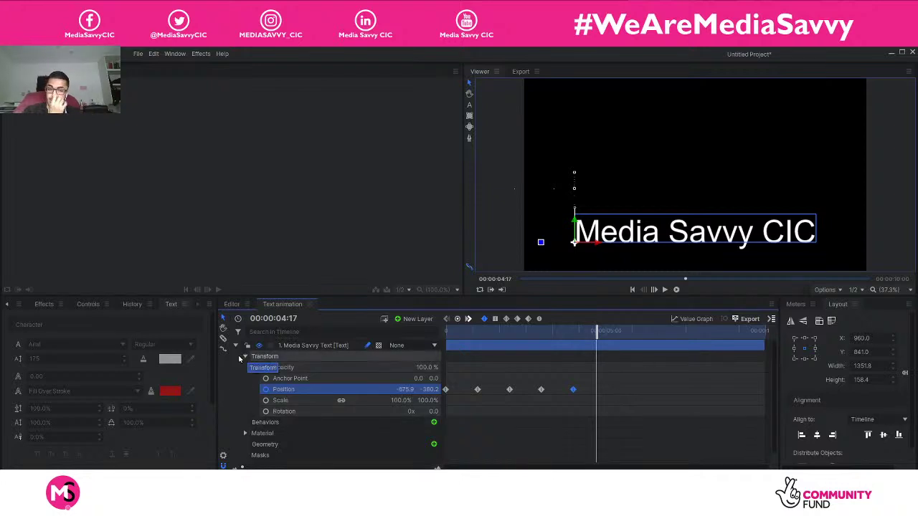
Step: Return the playhead to 00:00:03:00, choose the rectangle mask tool, and collapse and deselect the text layer
drag(596, 334, 543, 344)
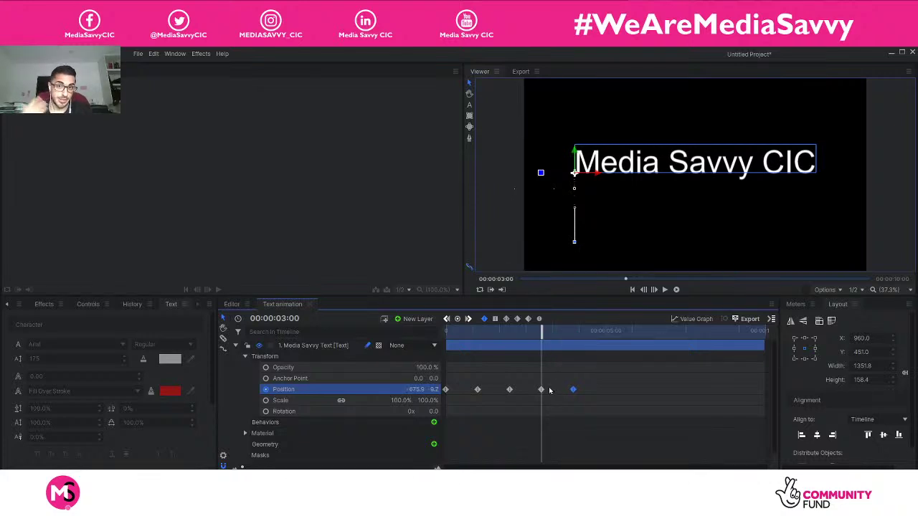
click(470, 119)
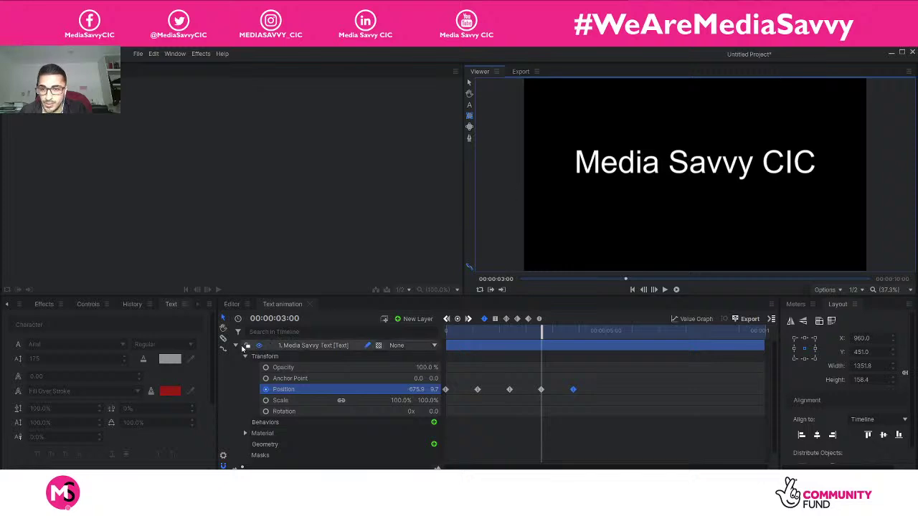
click(235, 345)
click(295, 355)
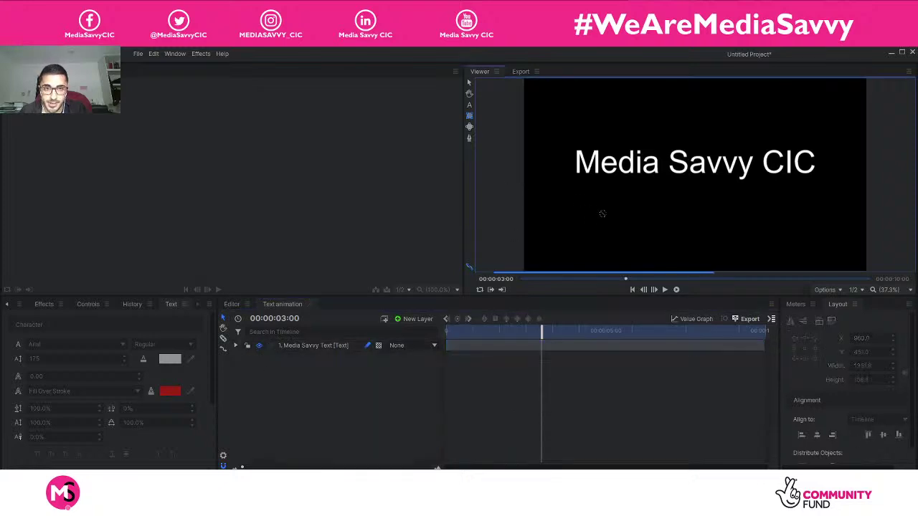
click(542, 328)
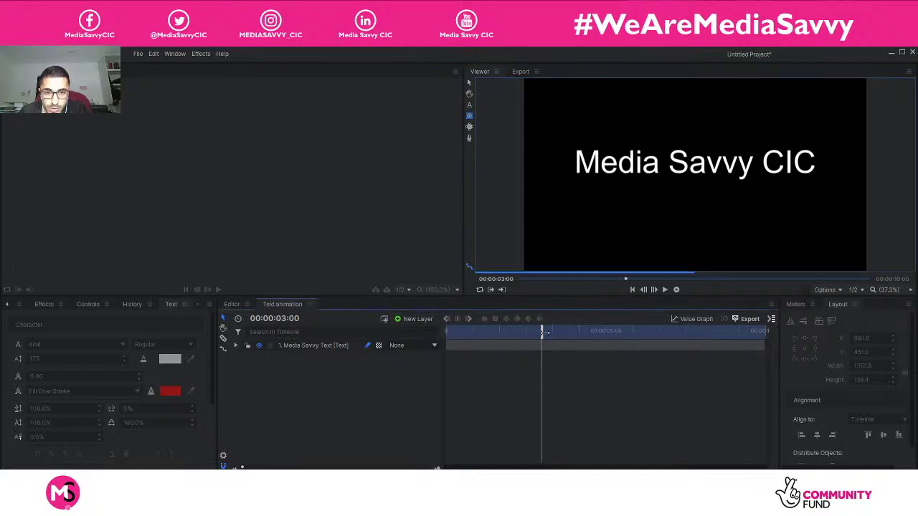
Step: Create a white 1920 by 1080 plane layer named "Mask layer" above the text
right_click(253, 360)
mouse_move(261, 365)
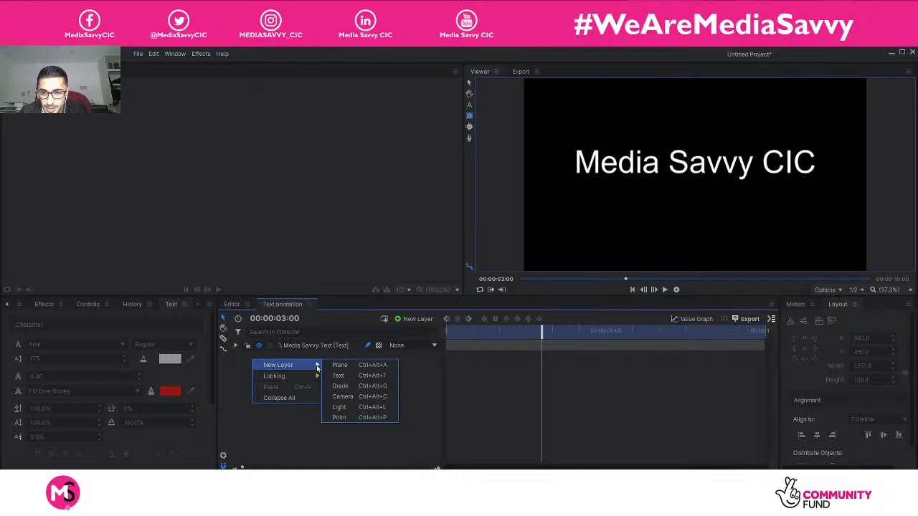
click(277, 428)
right_click(268, 380)
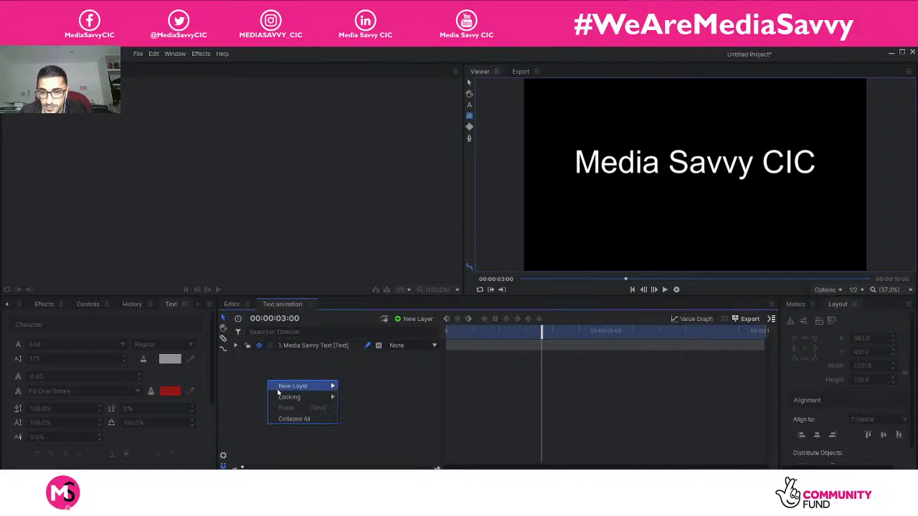
mouse_move(287, 391)
mouse_move(301, 386)
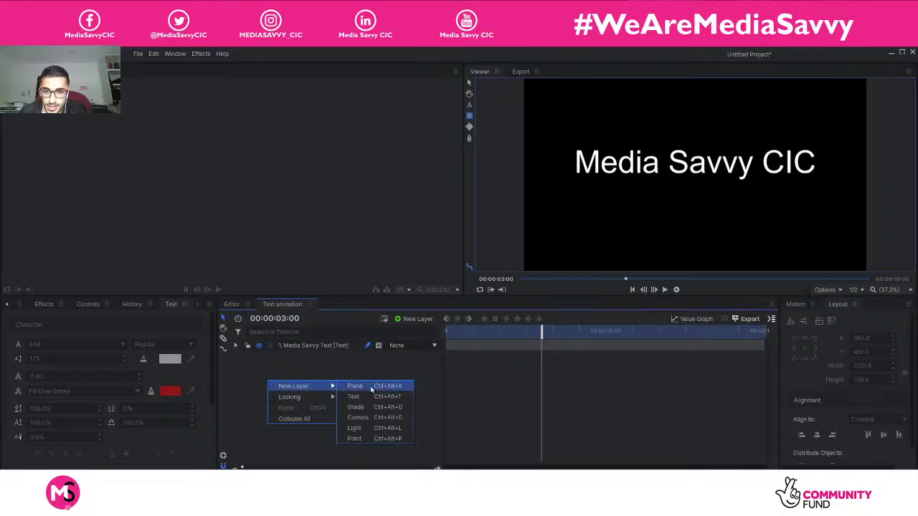
click(356, 385)
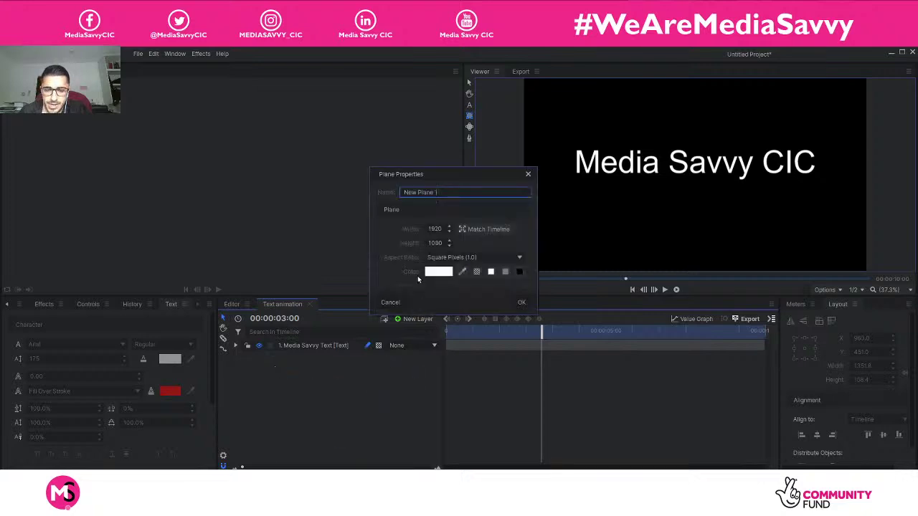
text(Mask layer)
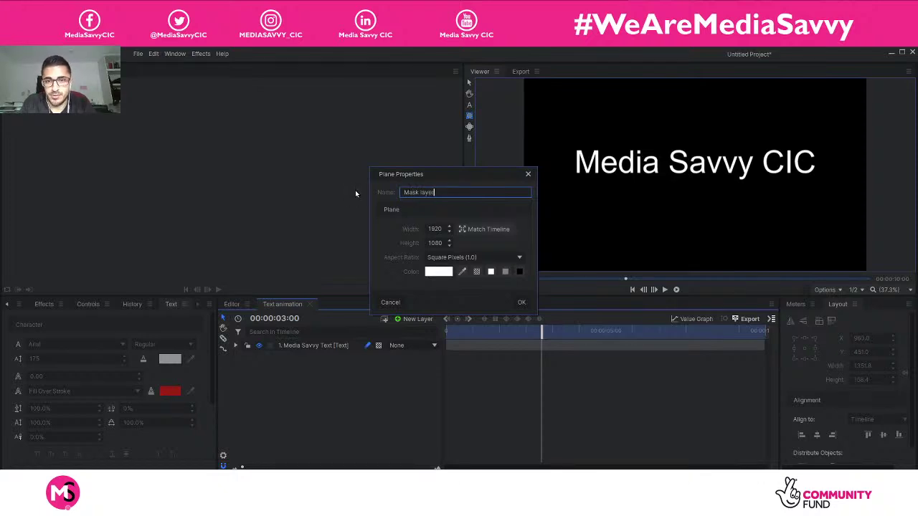
key(Return)
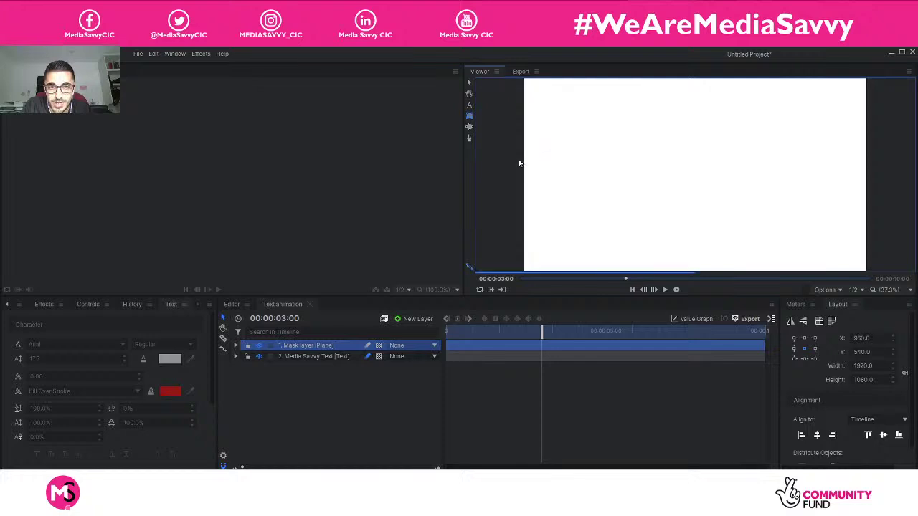
Step: Draw a full-width rectangular mask over the plane's lower part, and delete the small stray second mask
drag(519, 160, 879, 278)
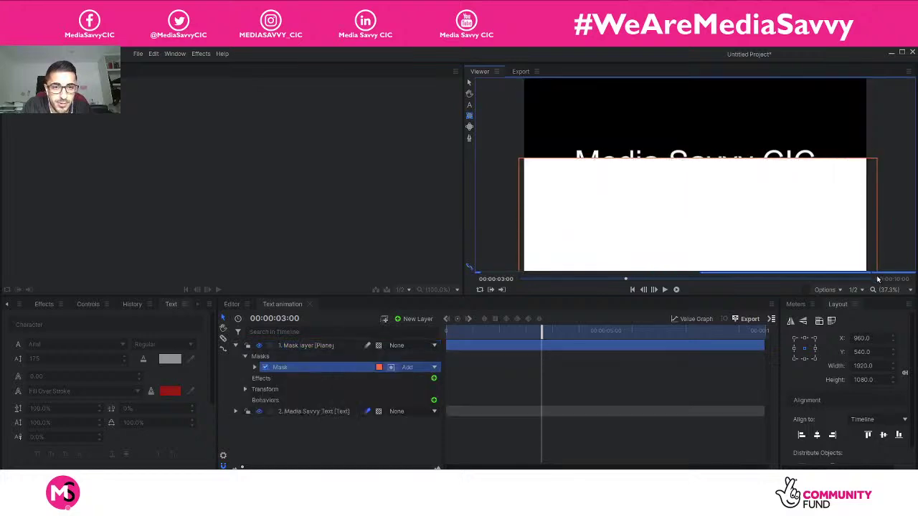
drag(818, 216, 823, 231)
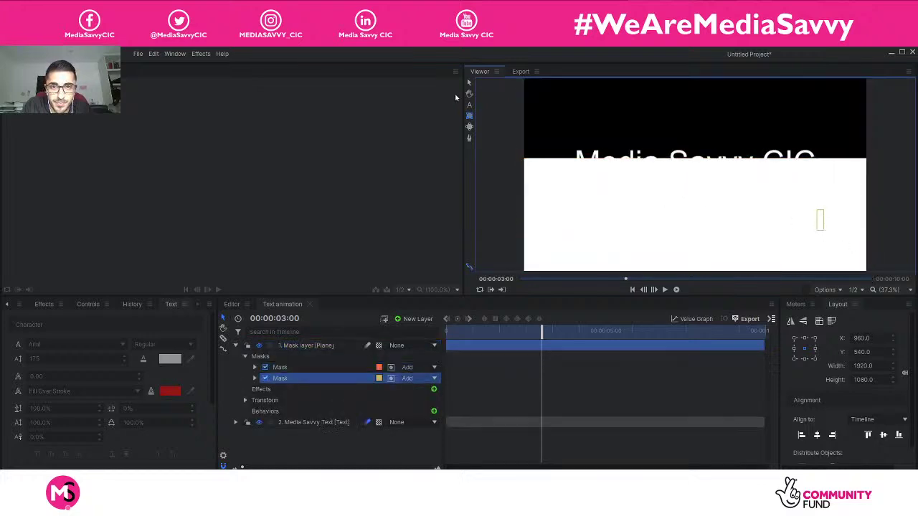
click(617, 205)
drag(615, 209, 614, 210)
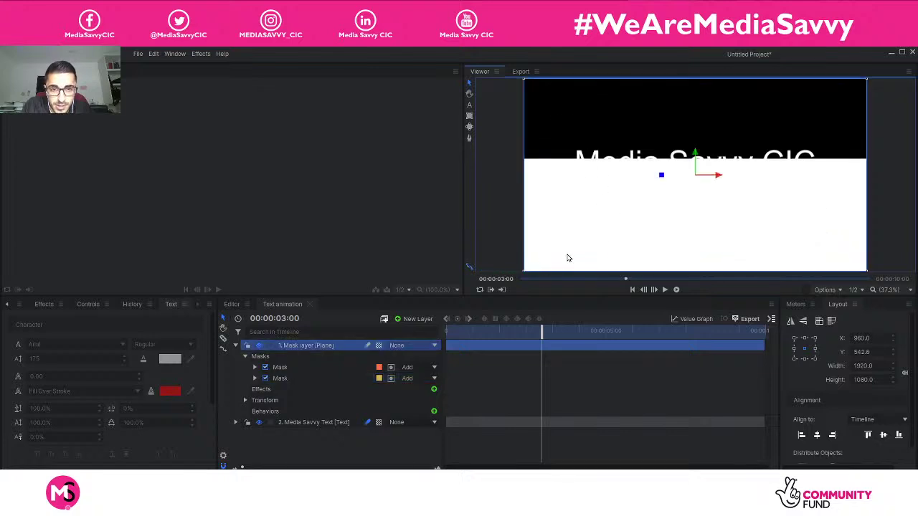
click(288, 348)
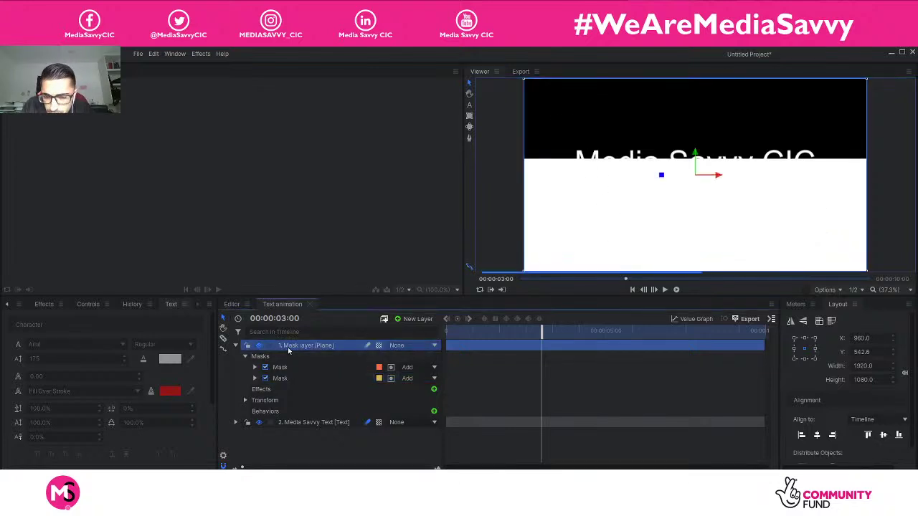
click(323, 379)
key(Delete)
Step: Move the remaining mask down below the "Media Savvy CIC" text, and delete the Mask layer
click(343, 366)
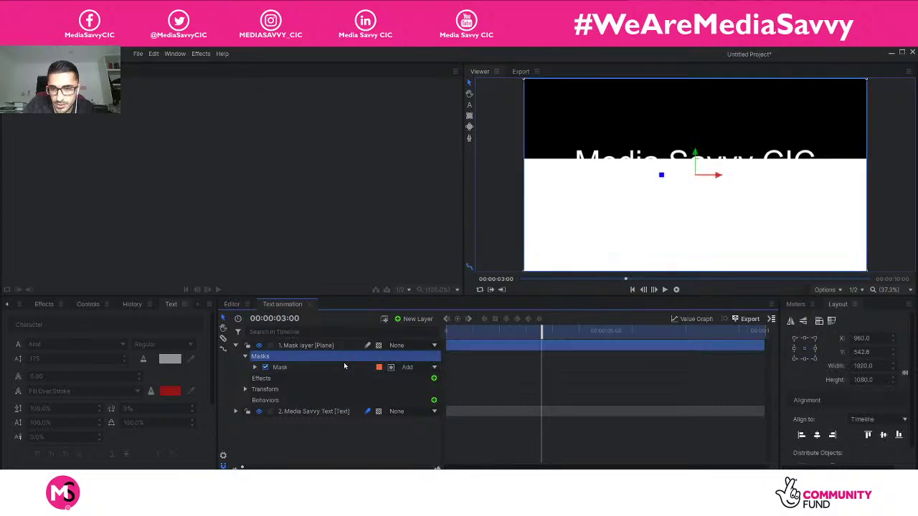
drag(569, 223, 567, 248)
click(322, 346)
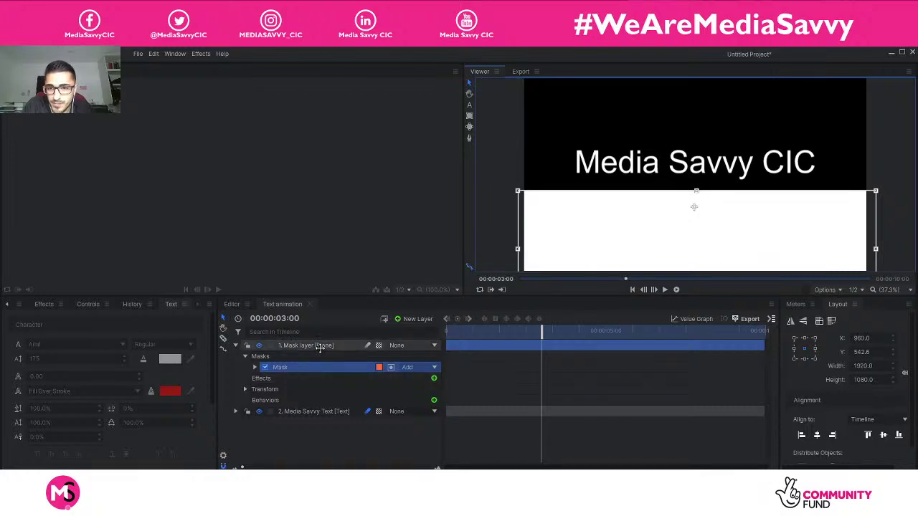
key(Delete)
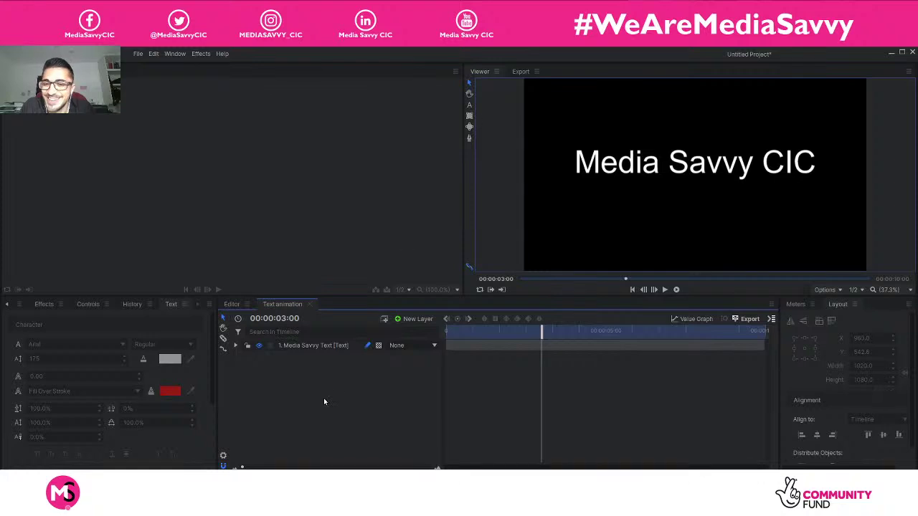
Step: Add a white 1920 × 1080 plane layer above the Media Savvy Text layer, keeping the default properties
mouse_move(340, 404)
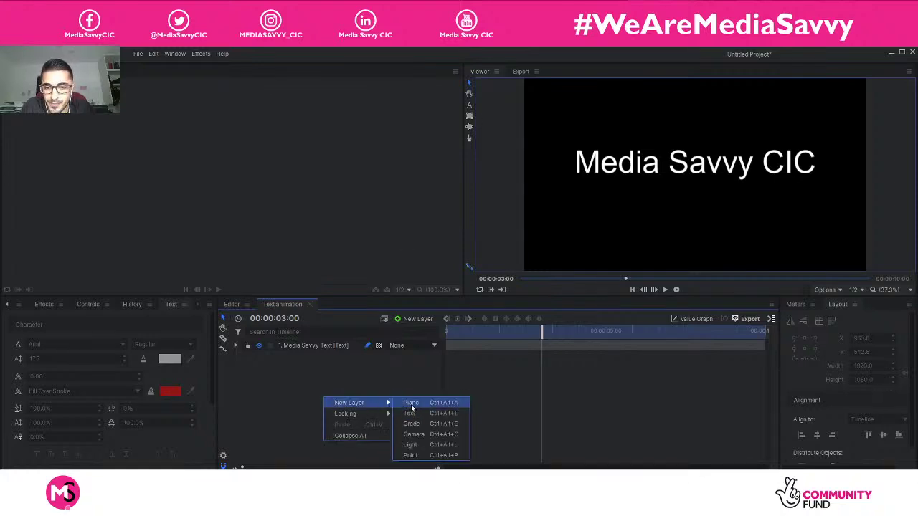
click(411, 404)
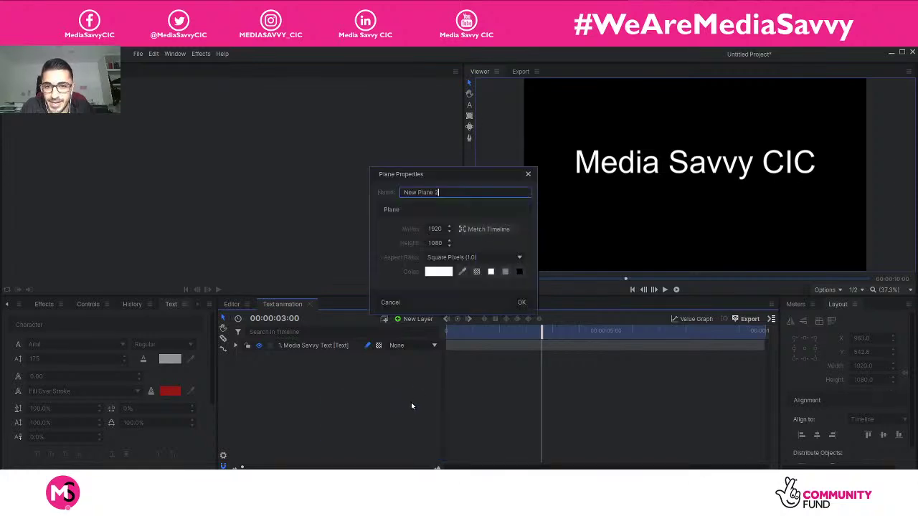
click(522, 301)
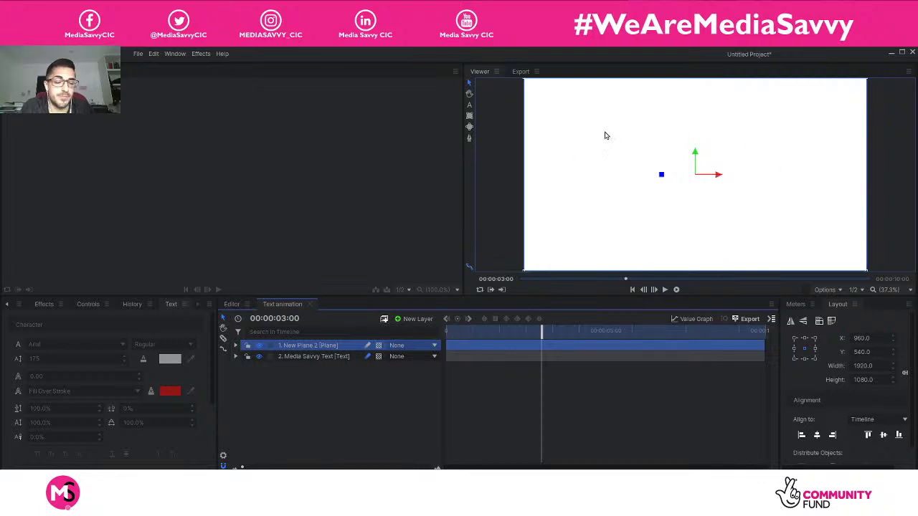
Step: Draw a rectangular mask over the lower part of the plane, extending past both sides of the frame, and delete the stray second mask
click(469, 116)
drag(509, 159, 878, 288)
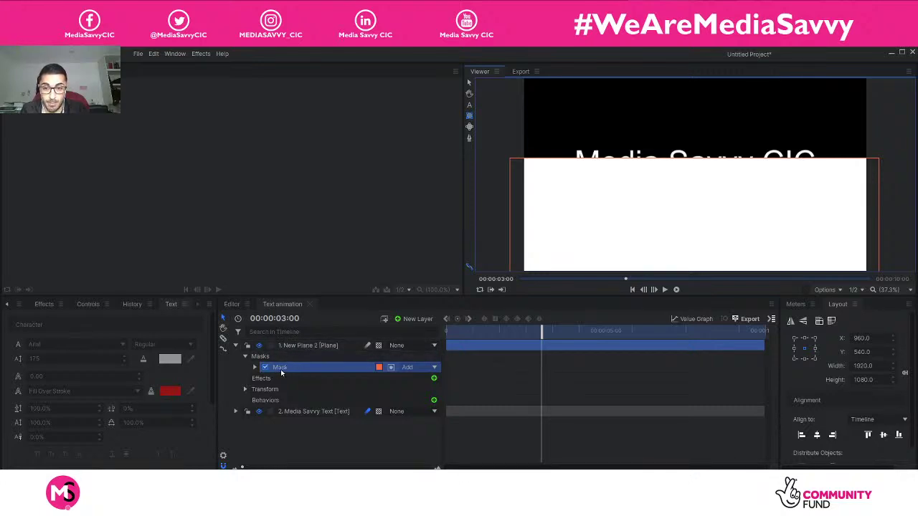
drag(638, 200, 641, 206)
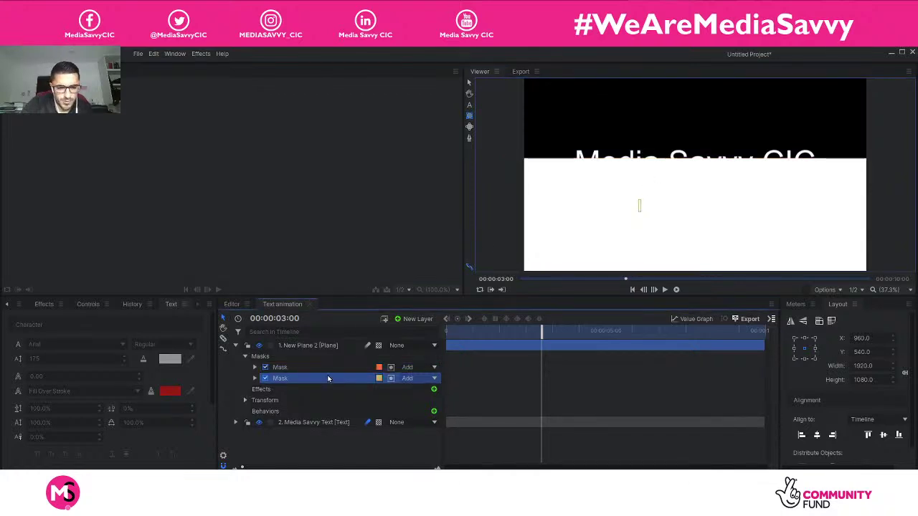
key(Delete)
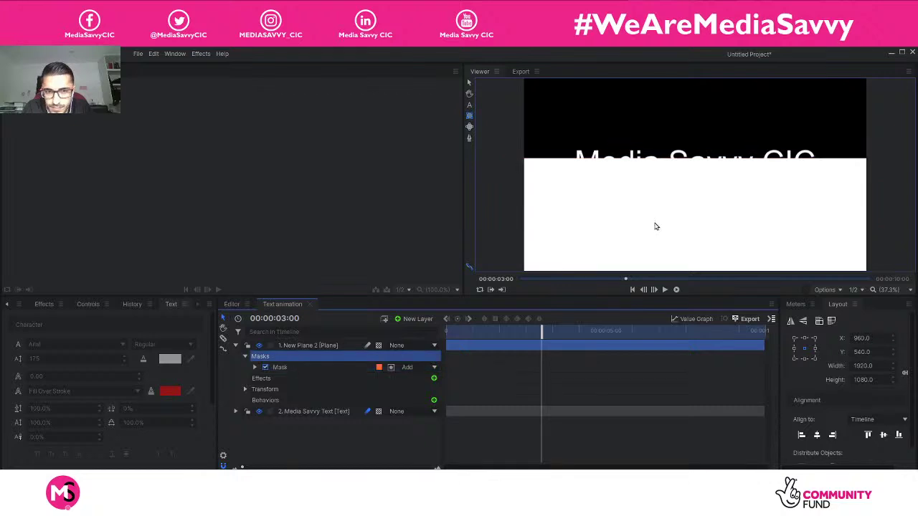
Step: Move the plane's mask straight down so its upper edge sits just below the Media Savvy CIC text
click(349, 366)
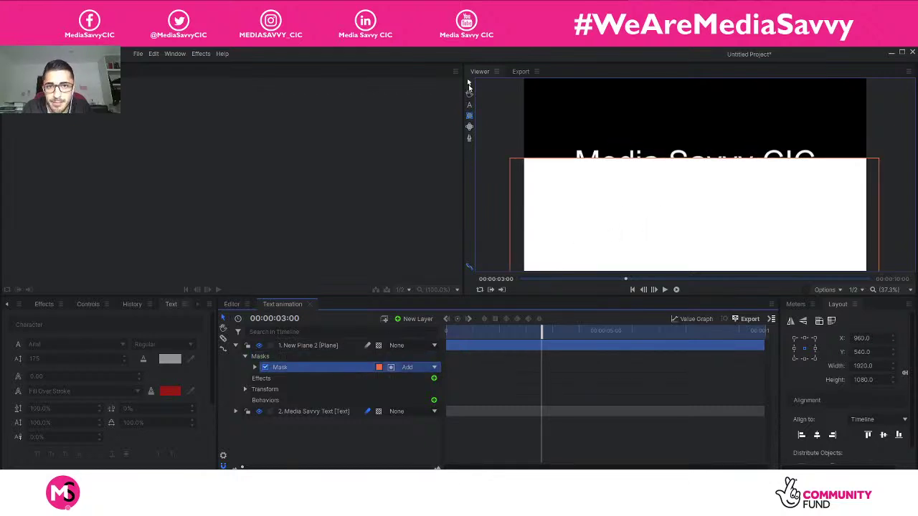
click(468, 84)
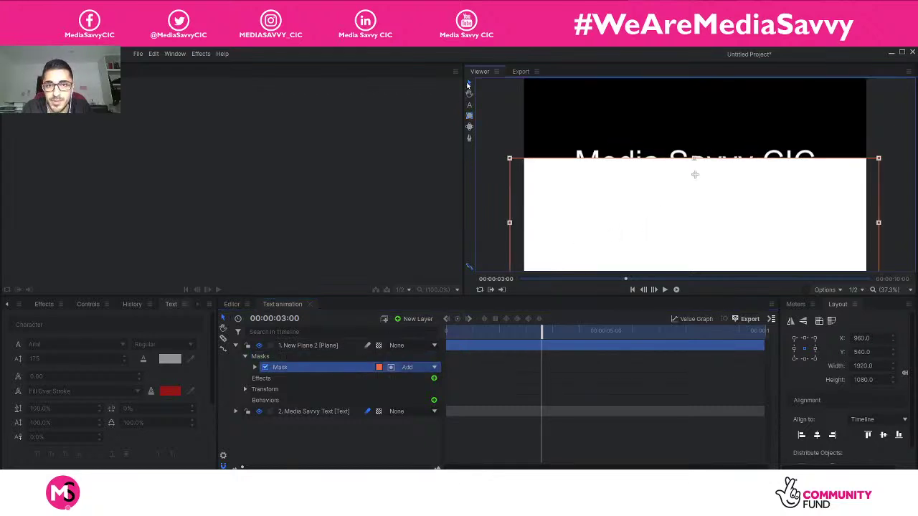
drag(596, 205, 601, 238)
mouse_move(537, 341)
mouse_down()
mouse_move(469, 338)
mouse_move(599, 337)
mouse_move(542, 337)
mouse_up()
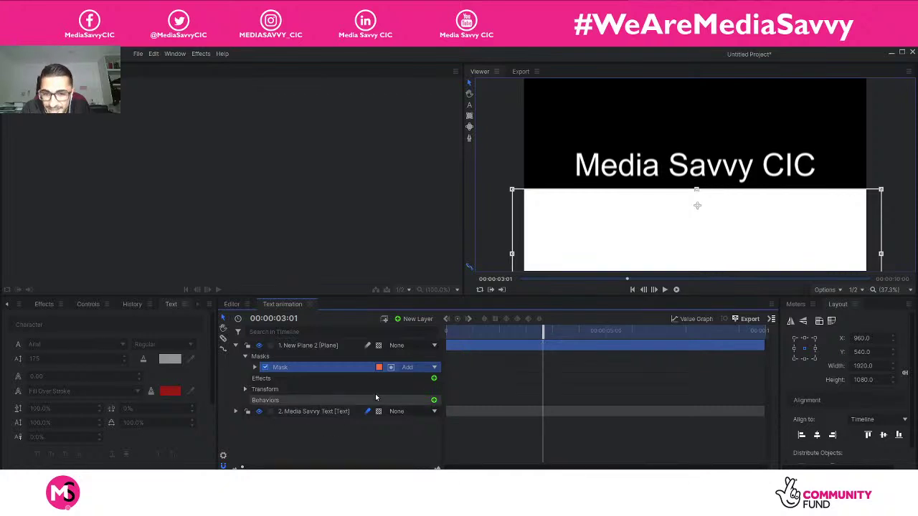
Step: Try the Darken blend mode on the plane's mask at different times, and set the mode to None
click(429, 367)
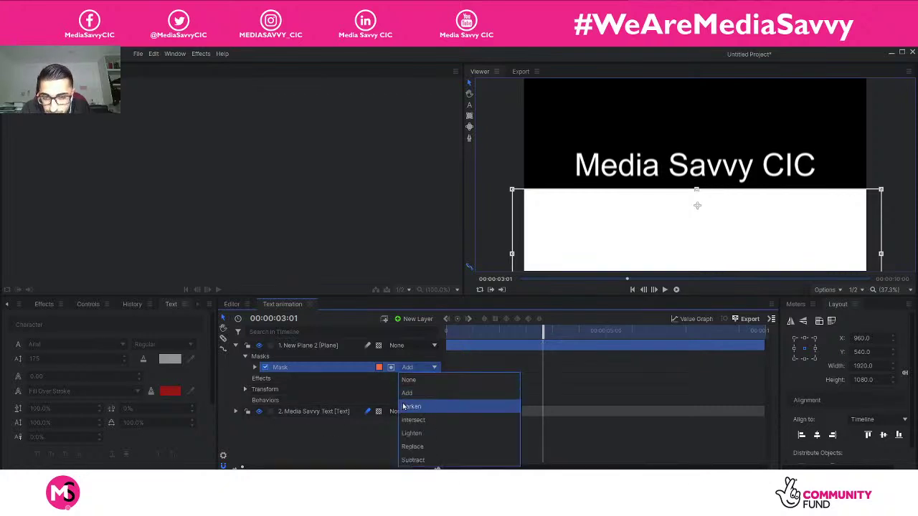
click(413, 379)
click(414, 367)
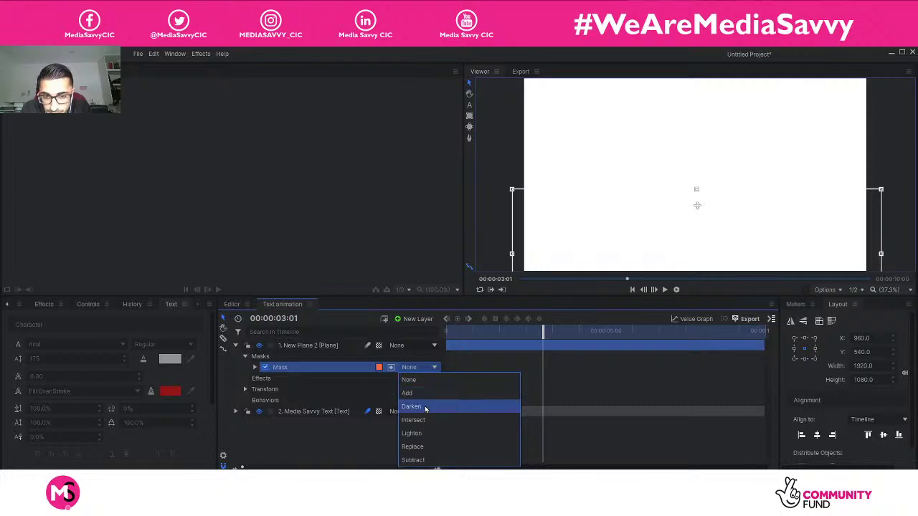
click(426, 407)
drag(539, 334, 558, 335)
click(415, 367)
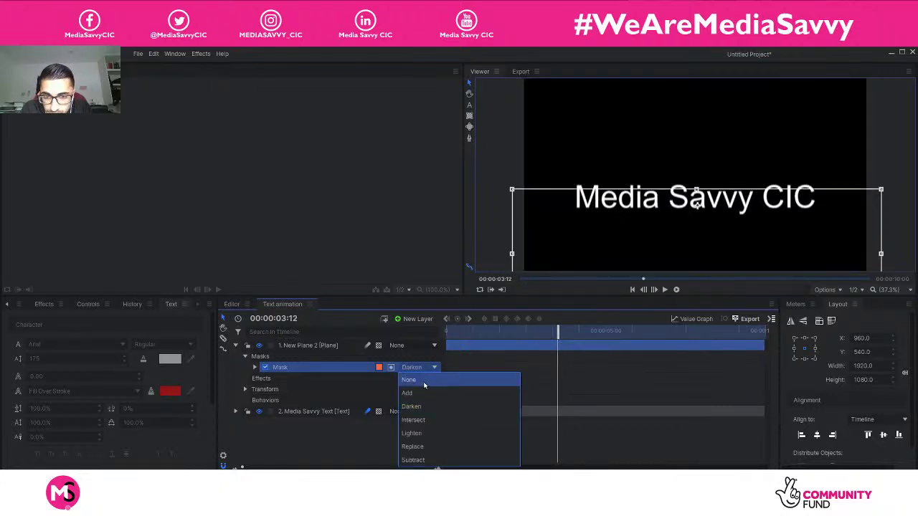
click(409, 378)
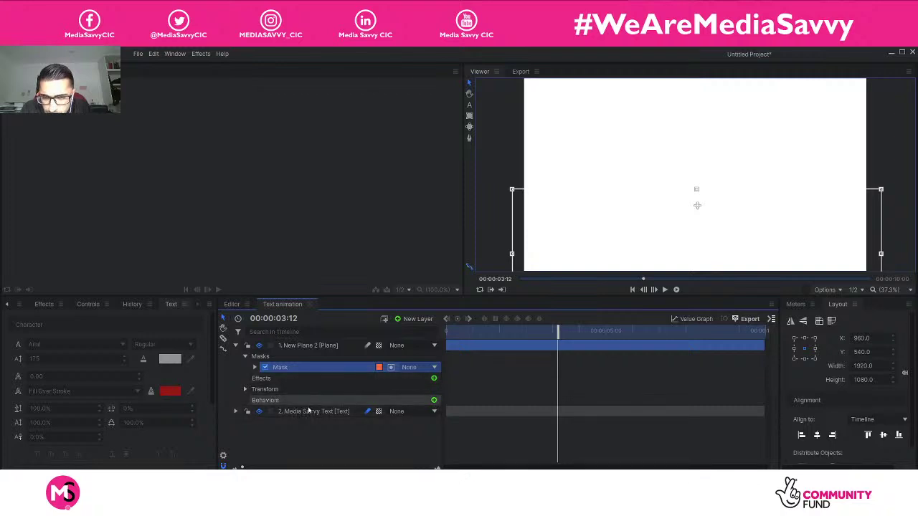
Step: Move the Media Savvy Text layer above New Plane 2 and look through its layer properties
drag(308, 411, 319, 346)
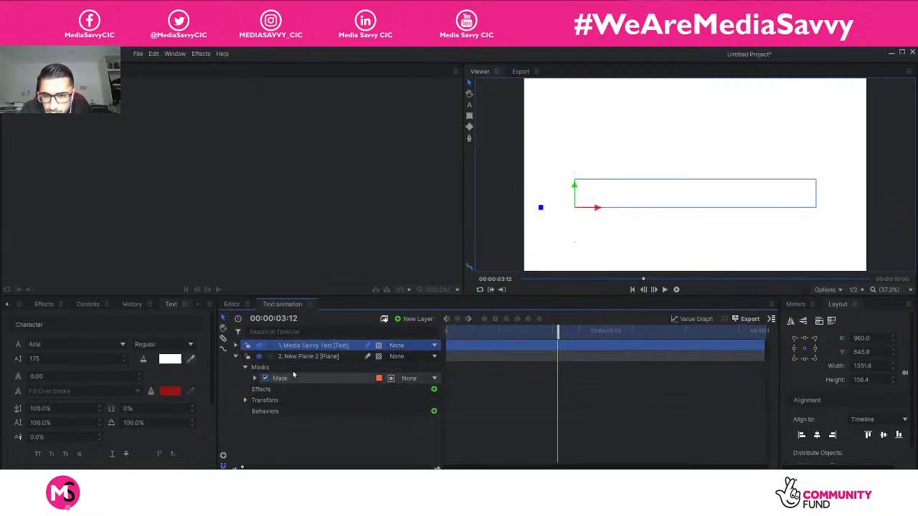
click(236, 346)
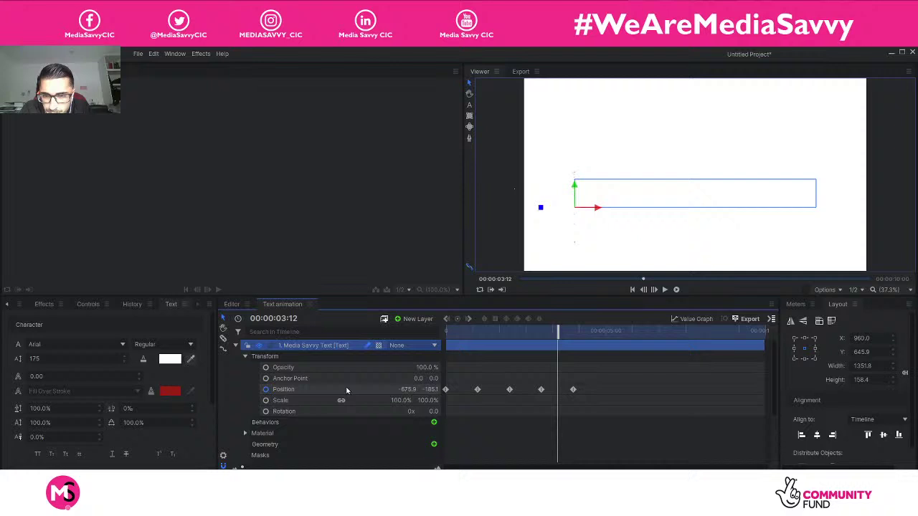
click(245, 356)
click(254, 402)
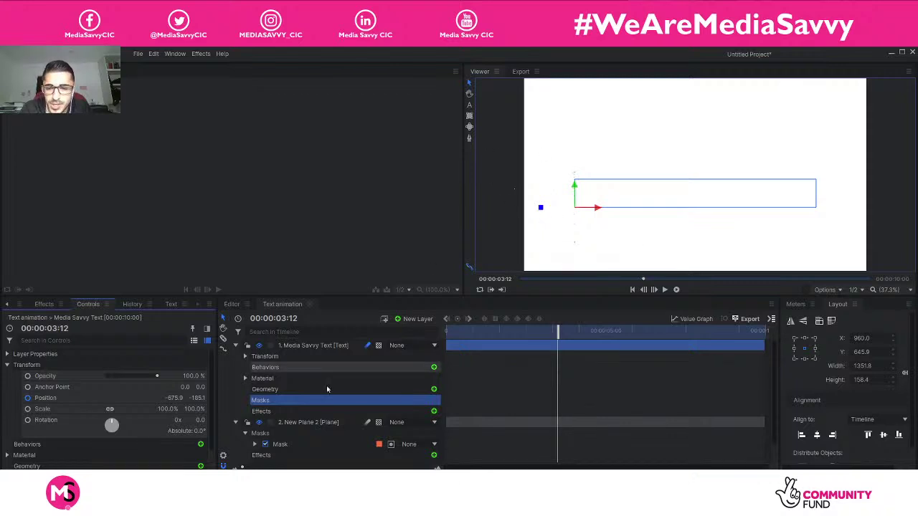
scroll(266, 419, down, 1)
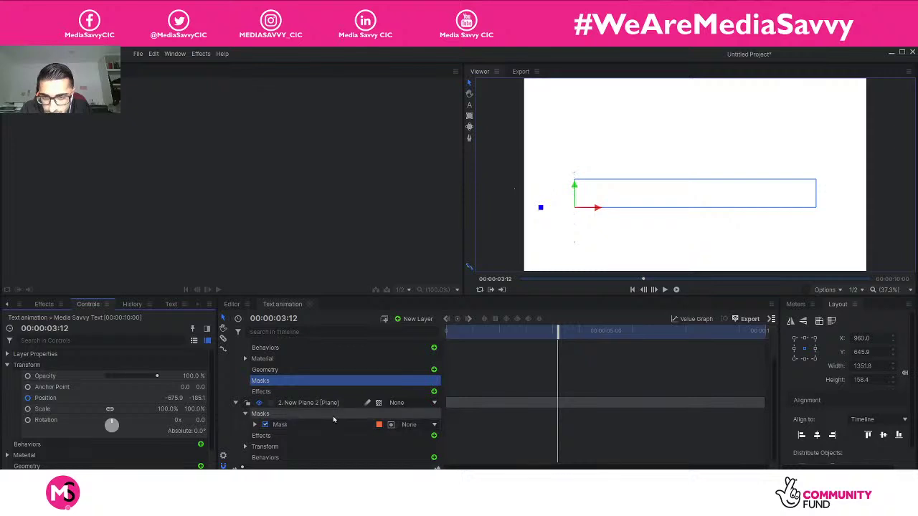
scroll(316, 412, up, 1)
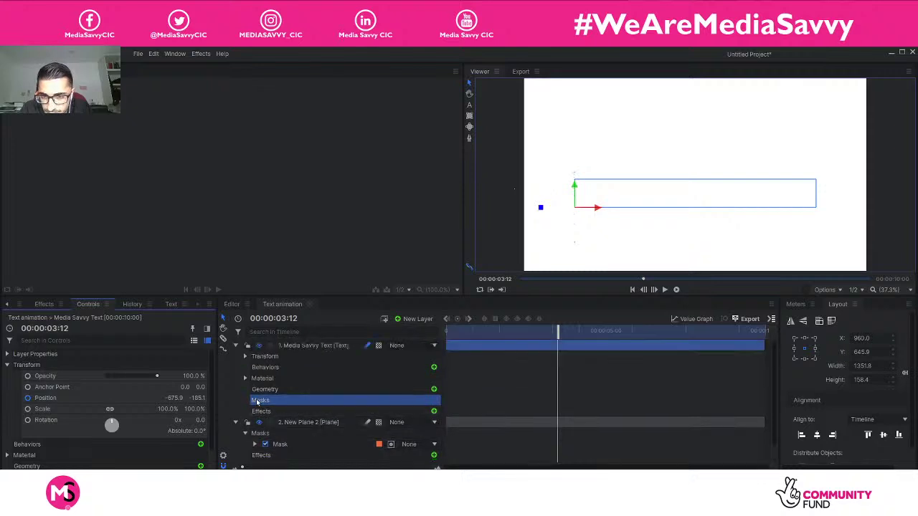
Step: Collapse both layers and move New Plane 2 back above the Media Savvy Text layer
click(297, 423)
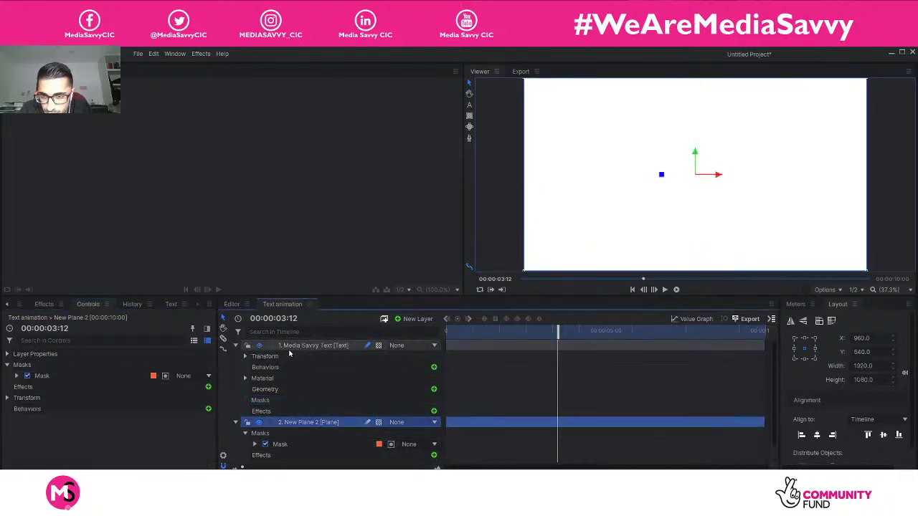
click(237, 423)
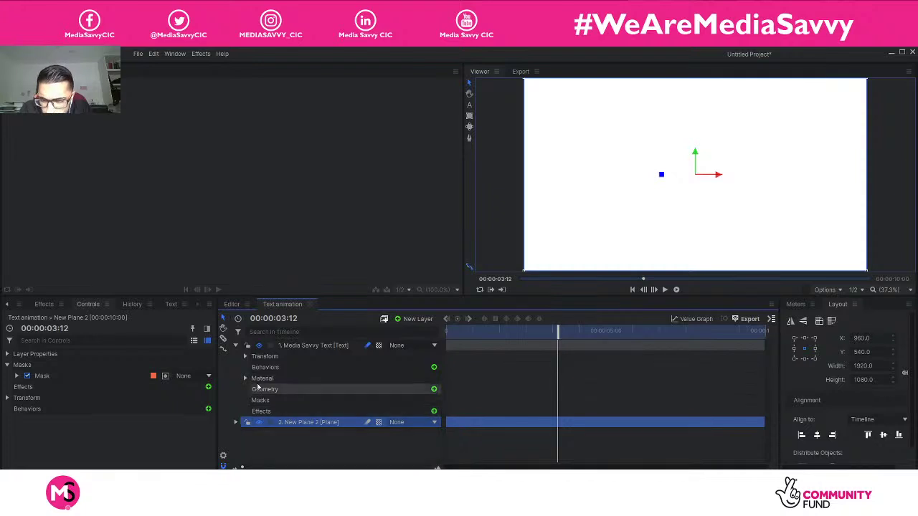
click(235, 346)
drag(290, 346, 293, 355)
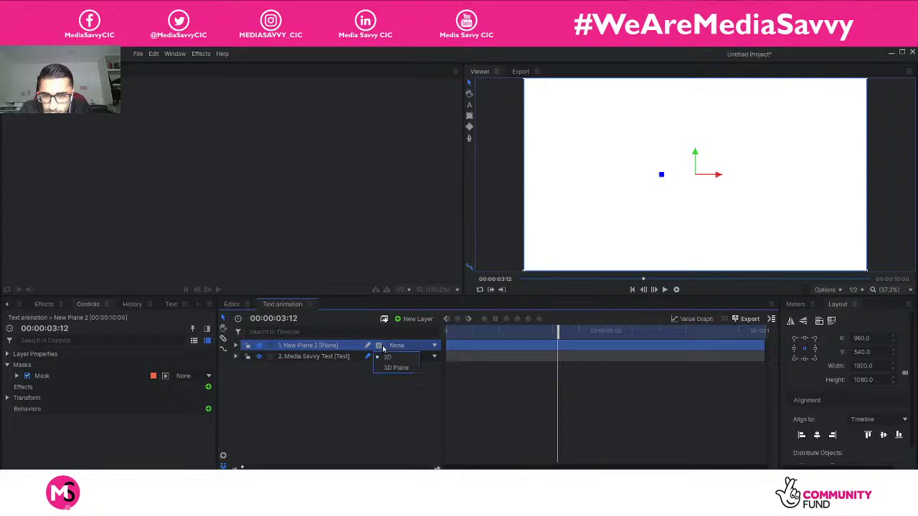
Step: Parent New Plane 2 to the Media Savvy Text layer and set its mask's blend mode to Subtract
click(417, 371)
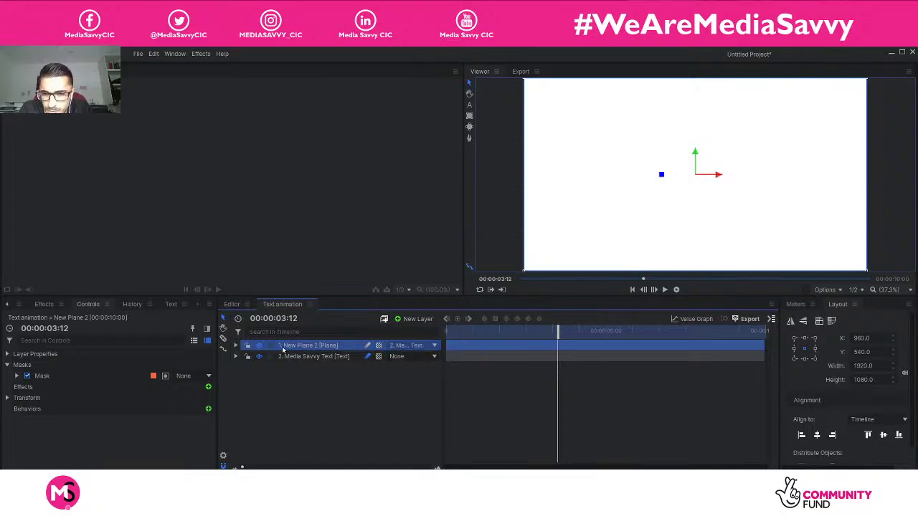
click(236, 346)
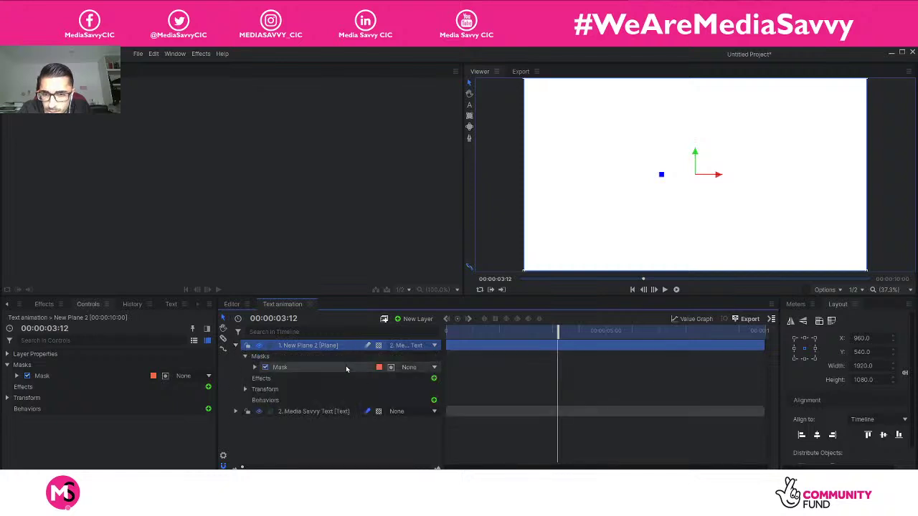
click(399, 367)
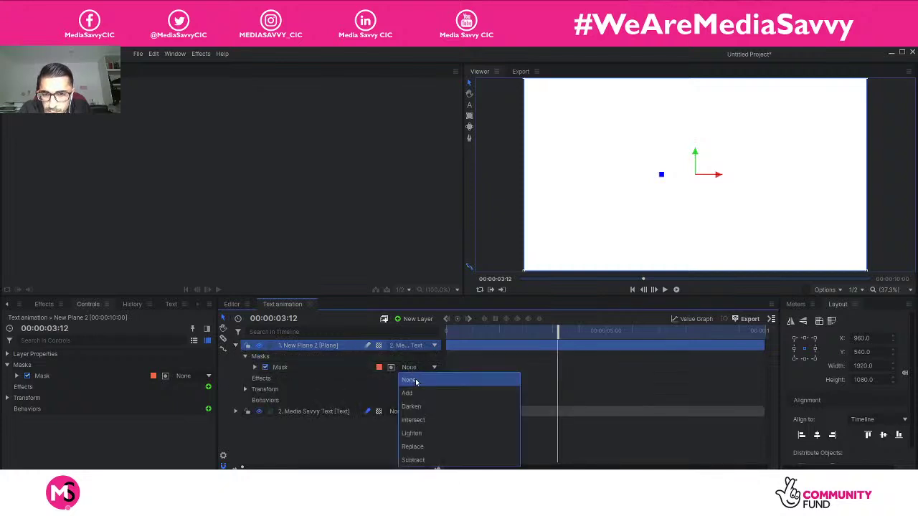
click(417, 381)
click(412, 367)
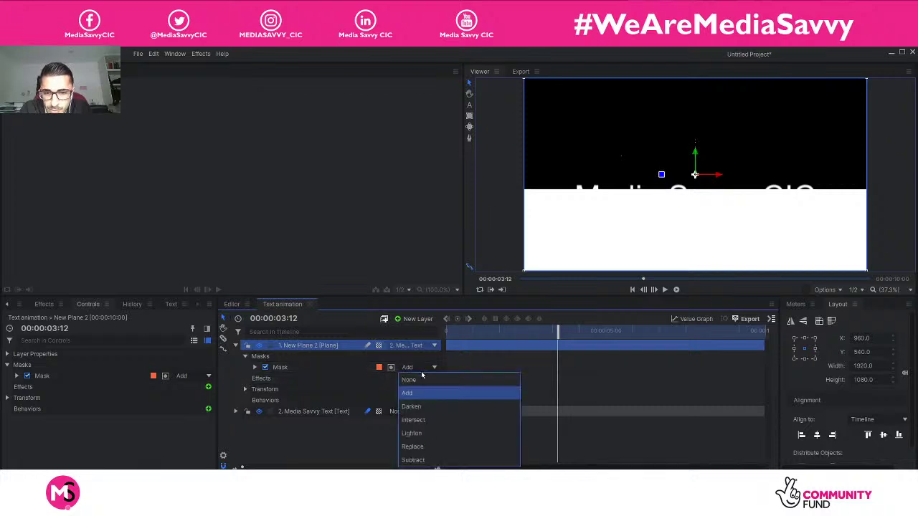
click(430, 456)
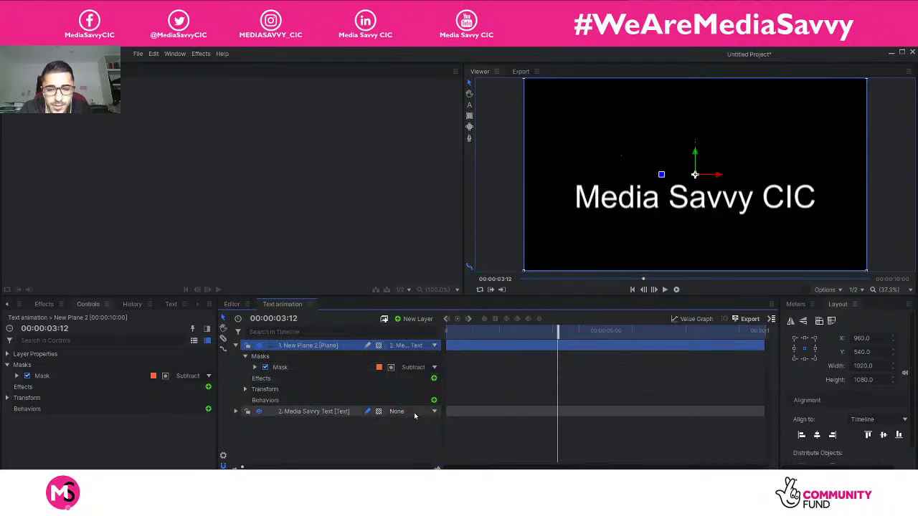
mouse_move(558, 337)
mouse_down()
mouse_move(519, 337)
mouse_move(558, 336)
mouse_up()
Step: Reset New Plane 2's parent to None and collapse the layer
click(412, 346)
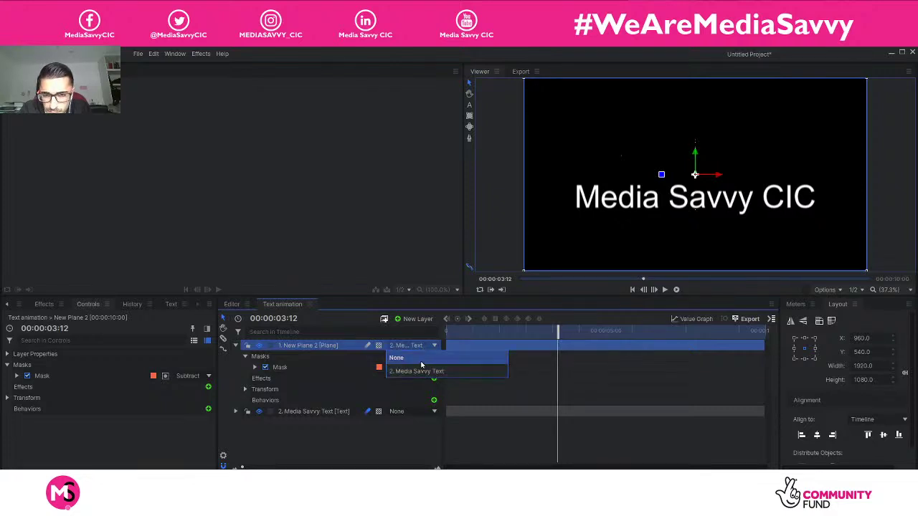
click(419, 357)
click(236, 346)
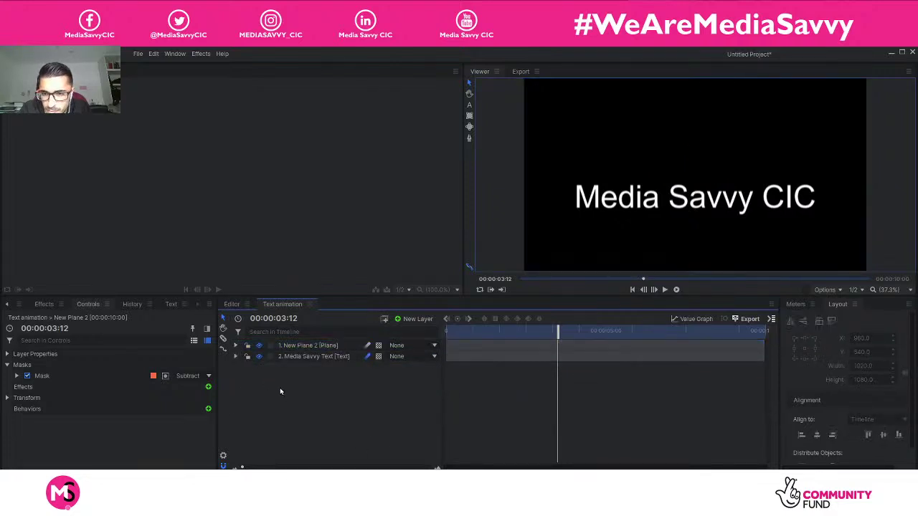
Step: Parent the Media Savvy Text layer to New Plane 2 and check the animation back to about 00:00:01:22
click(286, 356)
click(234, 356)
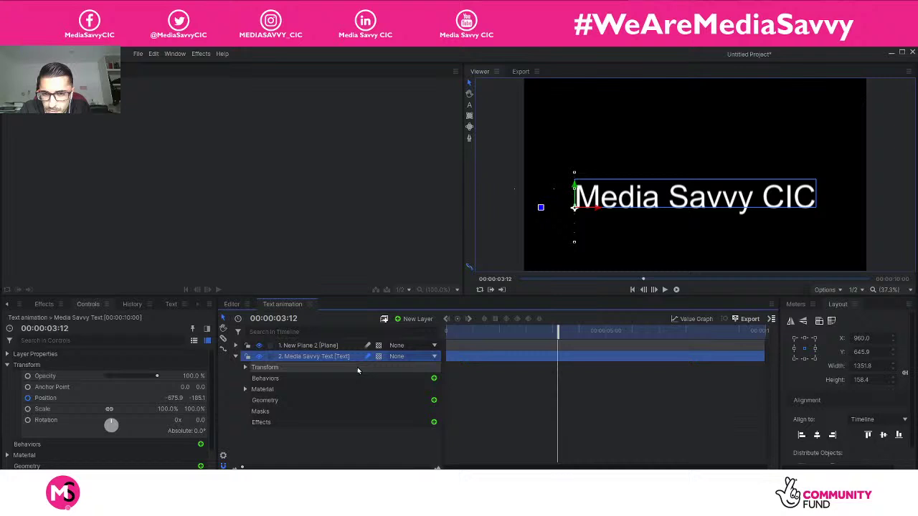
click(416, 356)
click(428, 382)
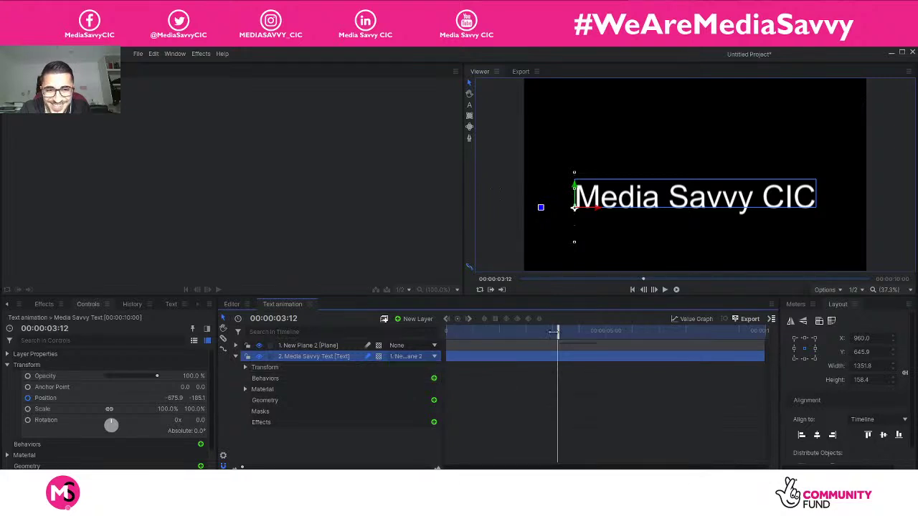
drag(553, 331, 508, 340)
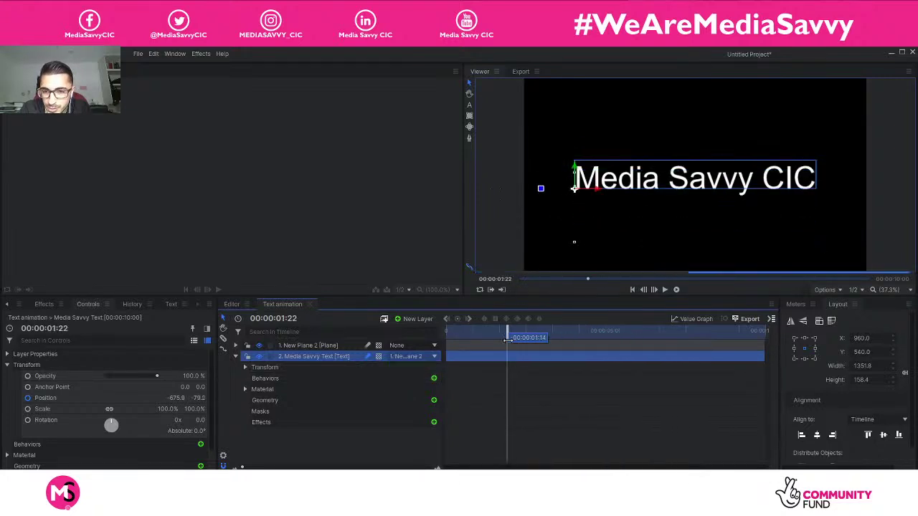
Step: Move the Media Savvy Text layer above New Plane 2 and set its parent to None
drag(285, 357, 290, 342)
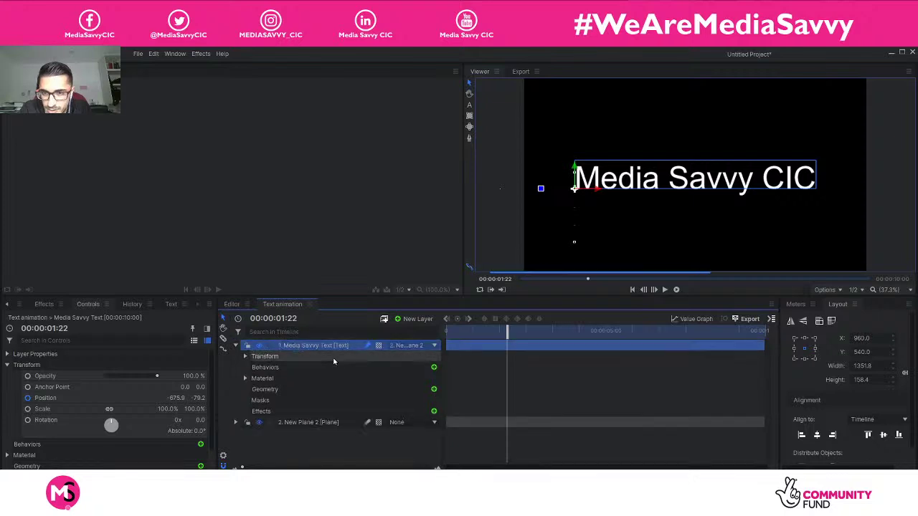
click(403, 346)
click(399, 357)
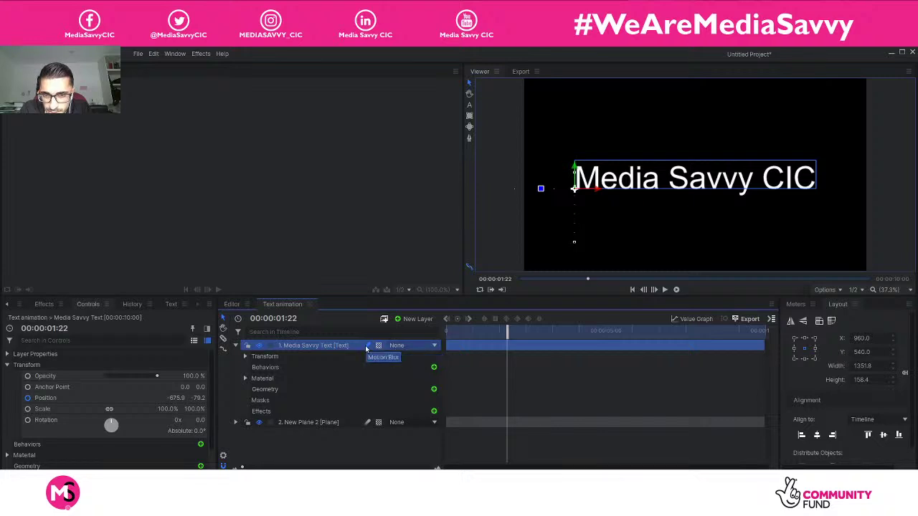
Step: Parent the Media Savvy Text layer to New Plane 2 again and check the animation up to about 00:00:03:19
click(410, 348)
click(405, 369)
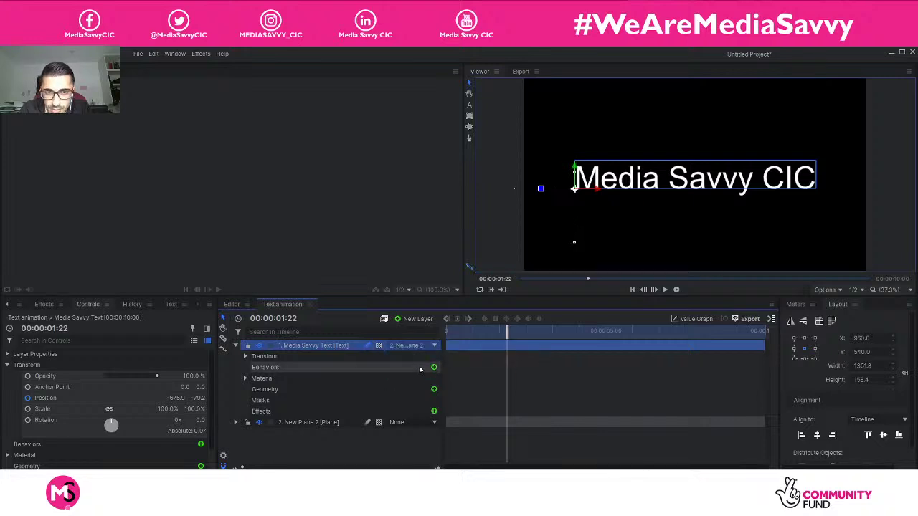
drag(508, 334, 593, 341)
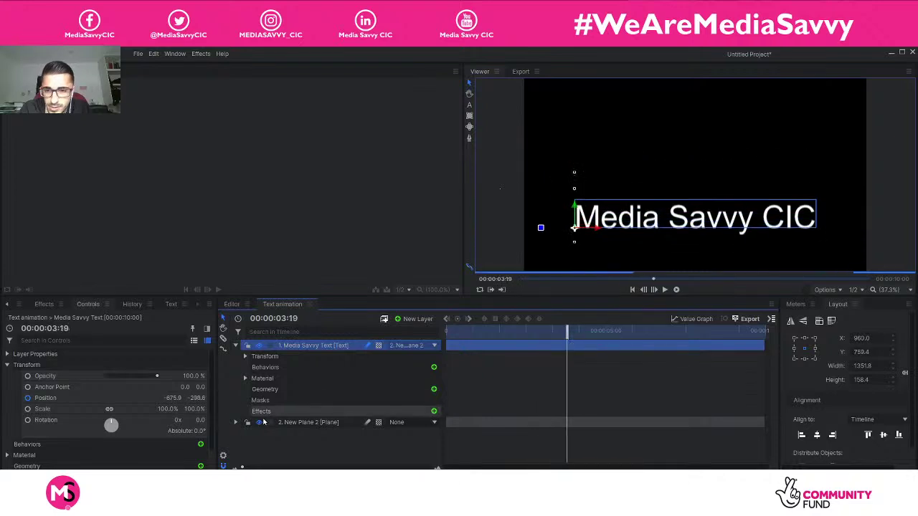
Step: Try to parent New Plane 2 to the Media Savvy Text layer, and set the text layer's own parent to None
click(391, 423)
click(414, 447)
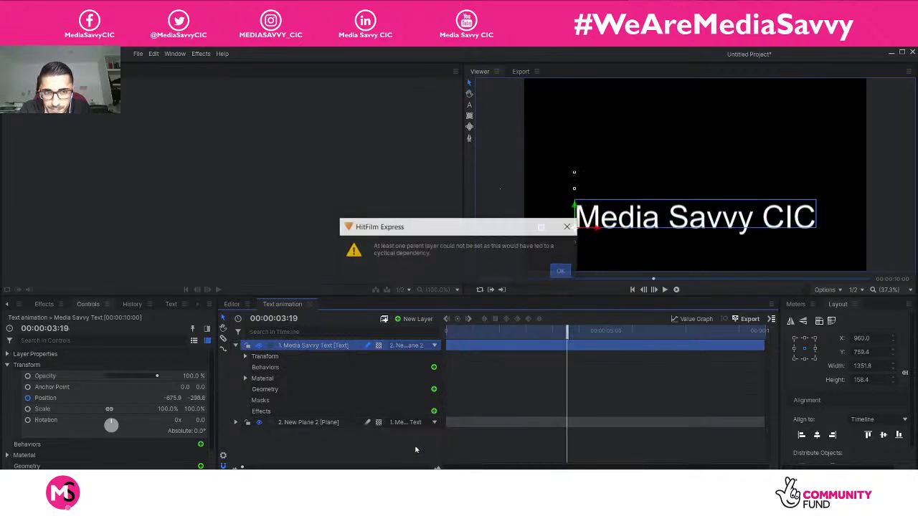
click(561, 271)
click(538, 227)
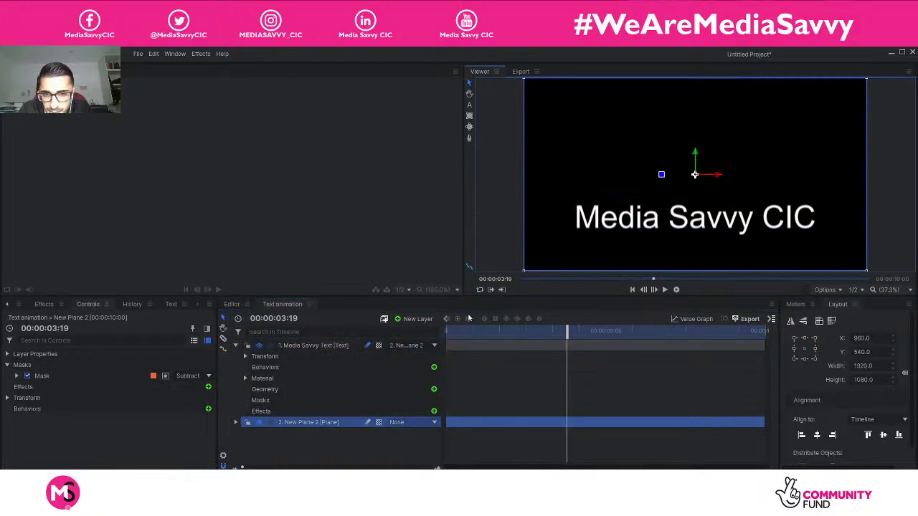
click(407, 345)
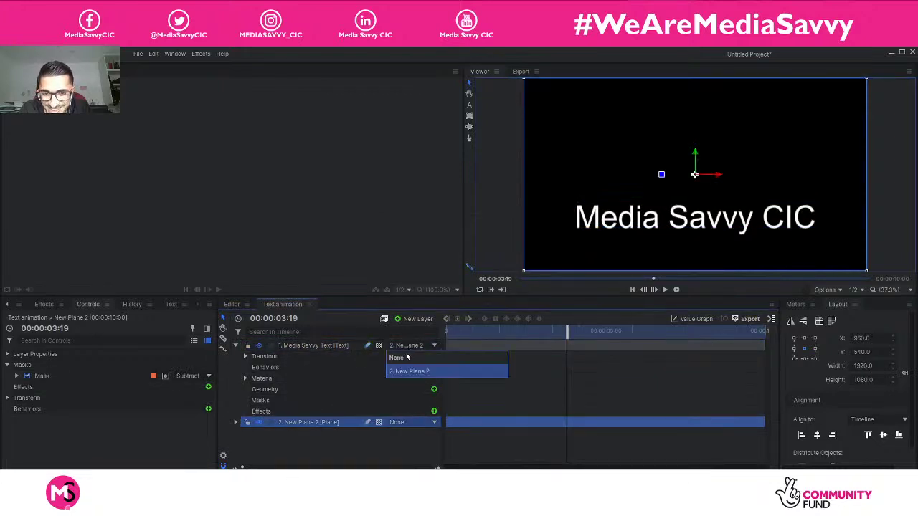
click(398, 357)
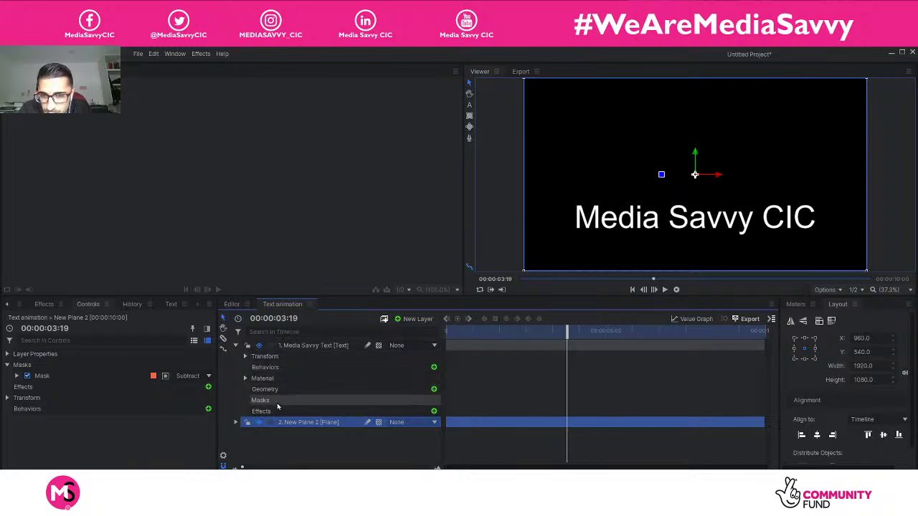
Step: Draw a rectangular mask on the Media Savvy Text layer, enclosing the text and the lower half of the frame
click(279, 401)
click(469, 115)
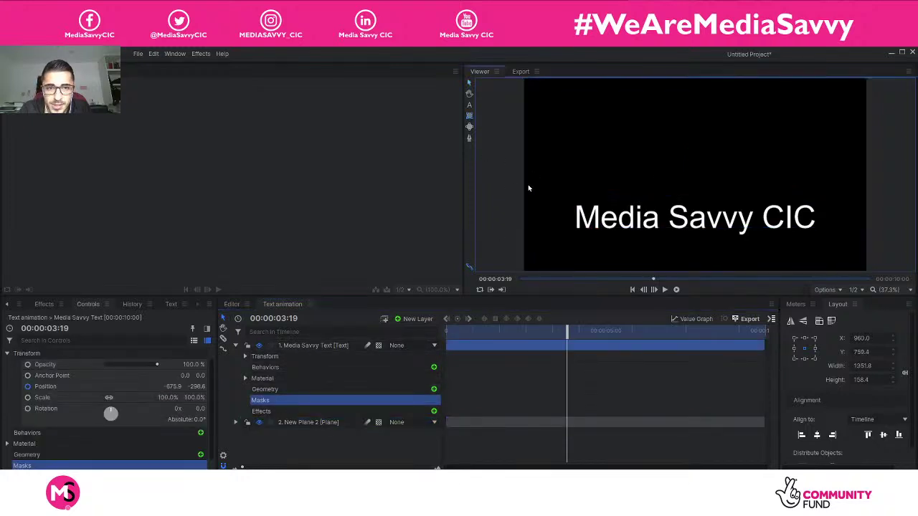
drag(515, 174, 879, 278)
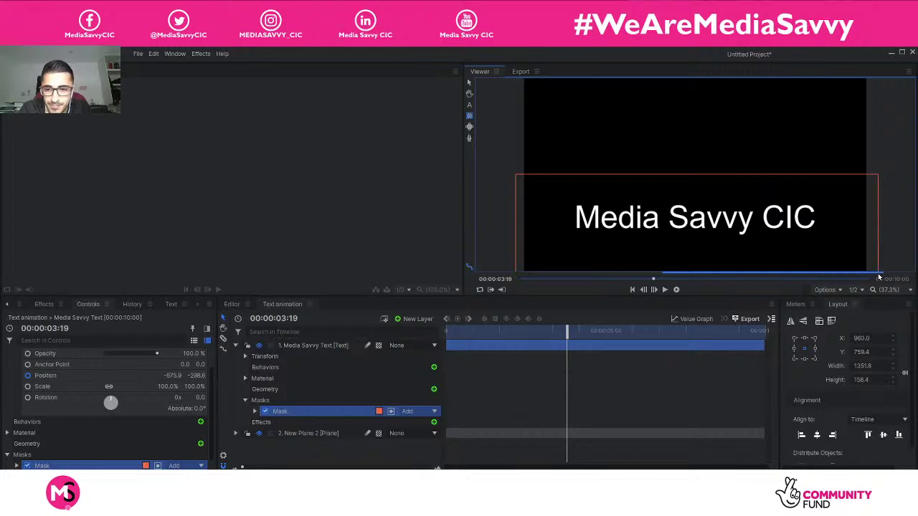
Step: Delete the New Plane 2 layer from the composite
click(318, 434)
key(Delete)
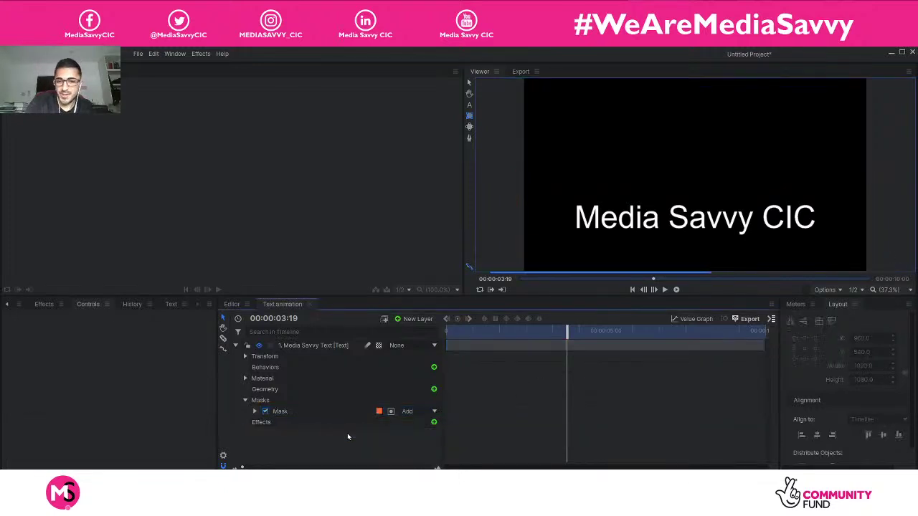
Step: Try the Subtract mode on the Media Savvy Text layer's mask, and delete that mask
click(407, 412)
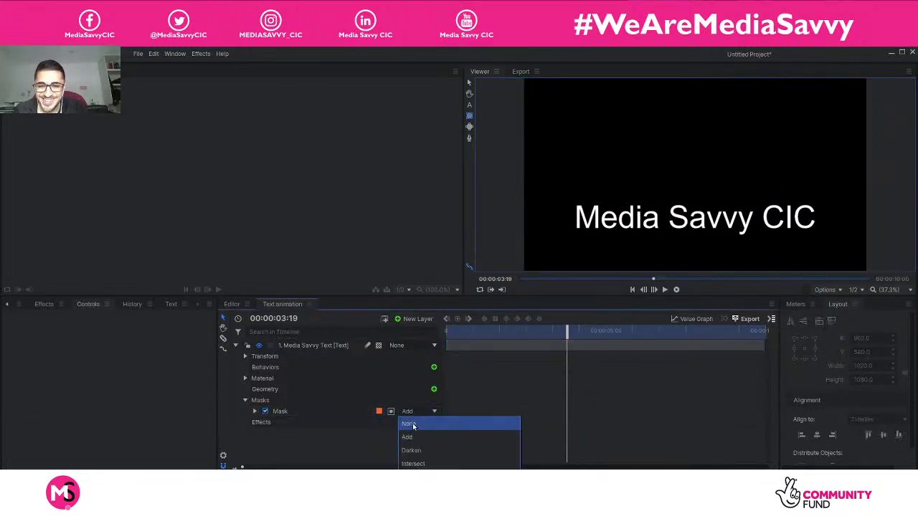
click(423, 464)
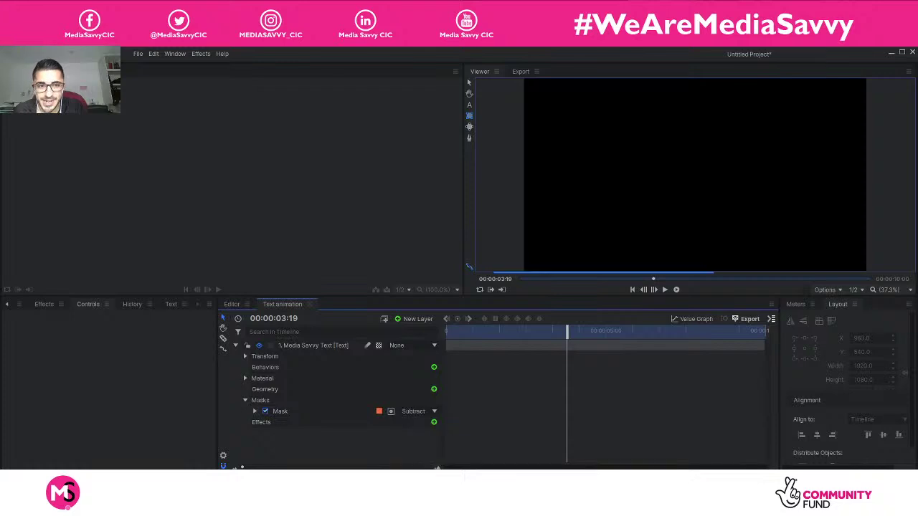
click(285, 411)
key(Delete)
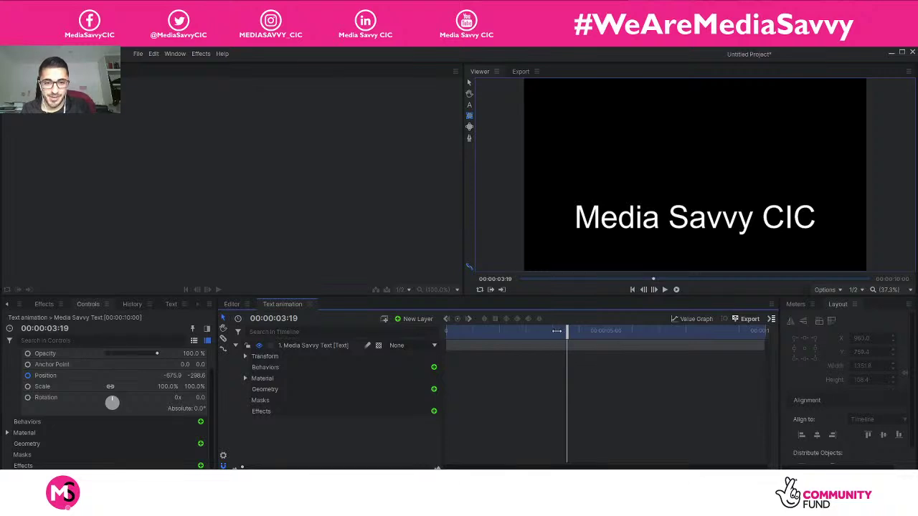
Step: Move the playhead to 00:00:02:23 and examine the Media Savvy Text layer's position keyframes
drag(557, 331, 533, 340)
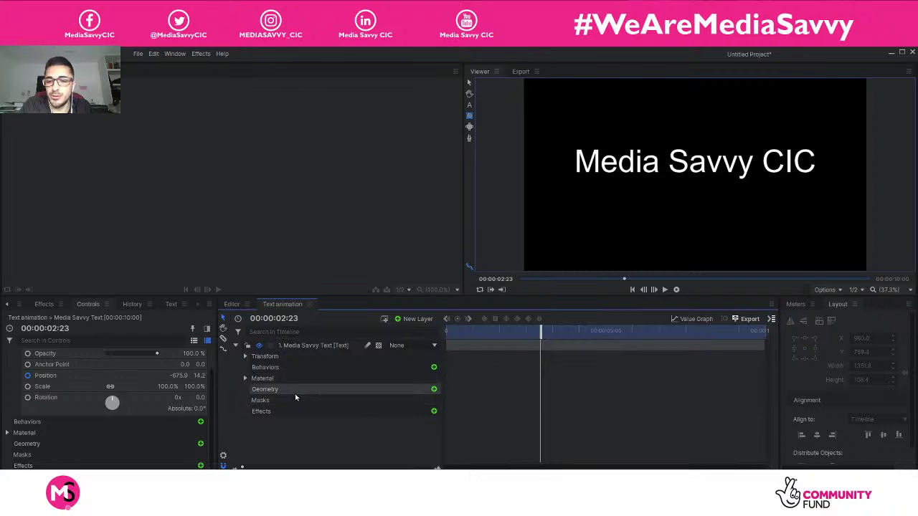
click(244, 356)
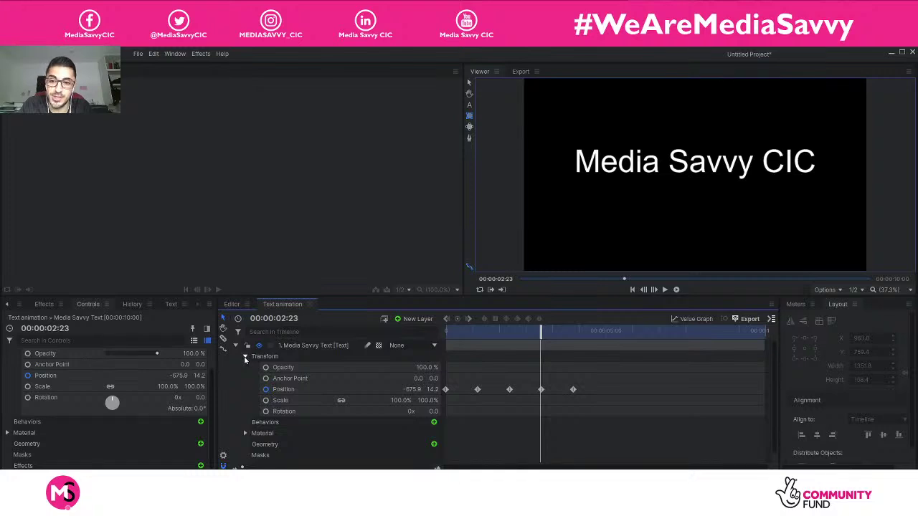
click(245, 357)
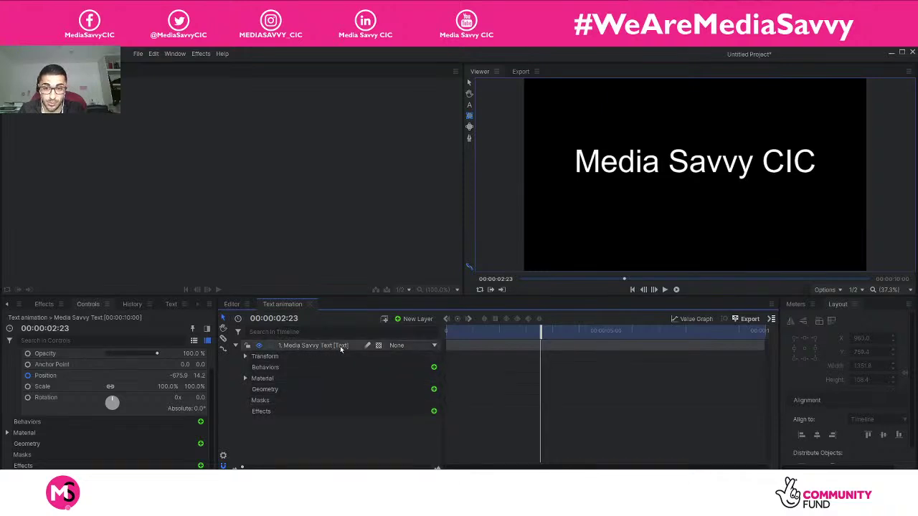
Step: Draw a rectangular mask on the Media Savvy Text layer just below the text, spanning the frame width, and delete the stray second mask
click(298, 401)
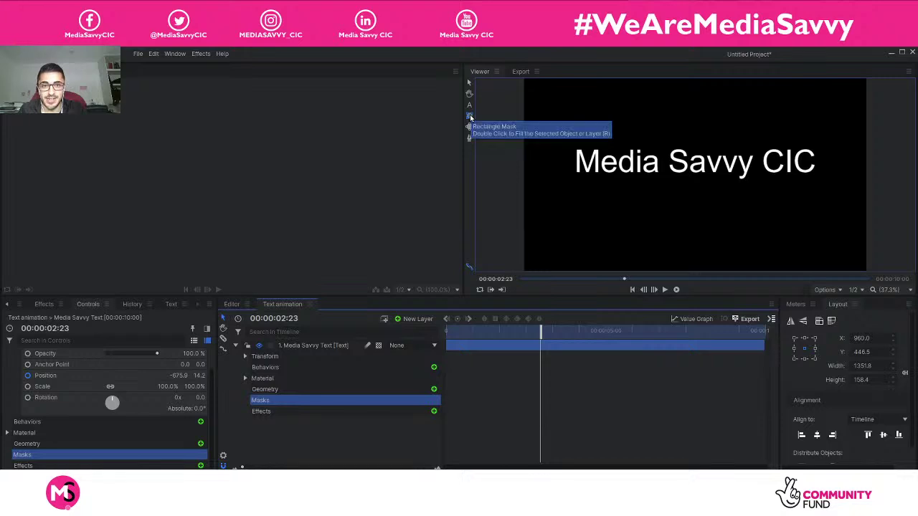
drag(514, 179, 872, 272)
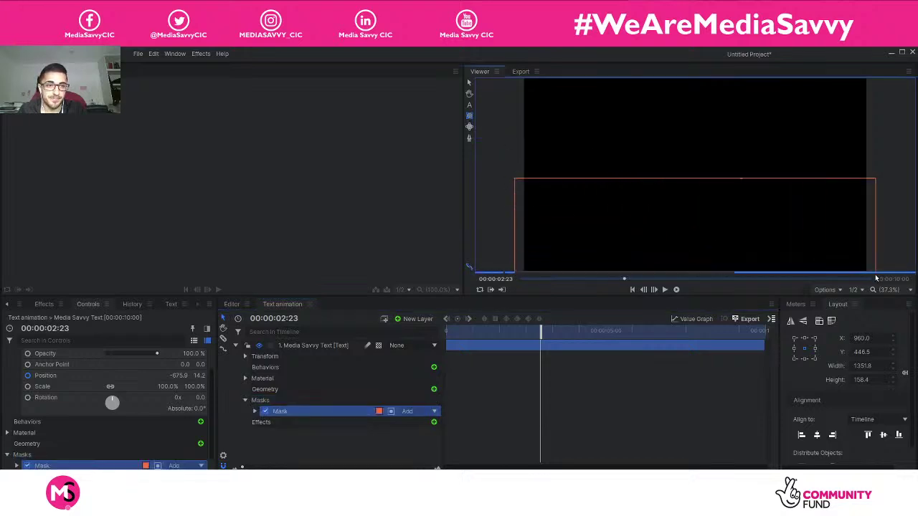
click(816, 230)
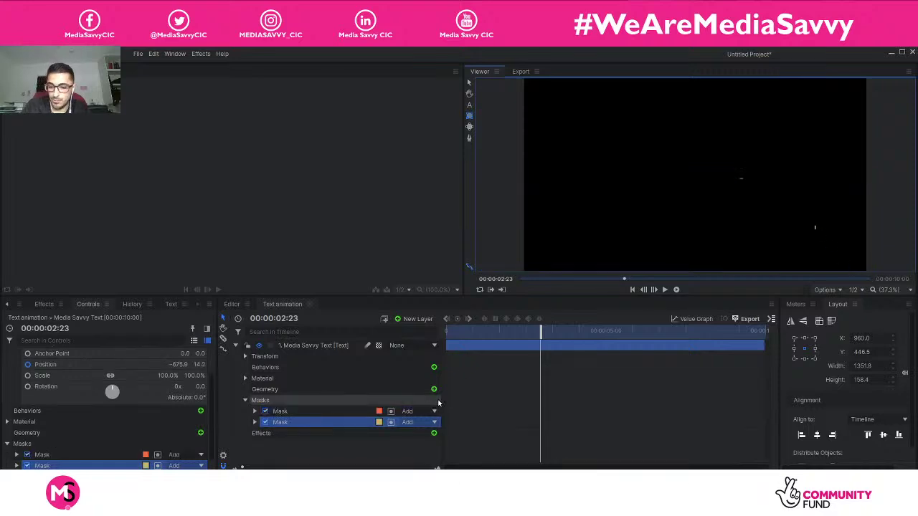
key(Delete)
click(320, 412)
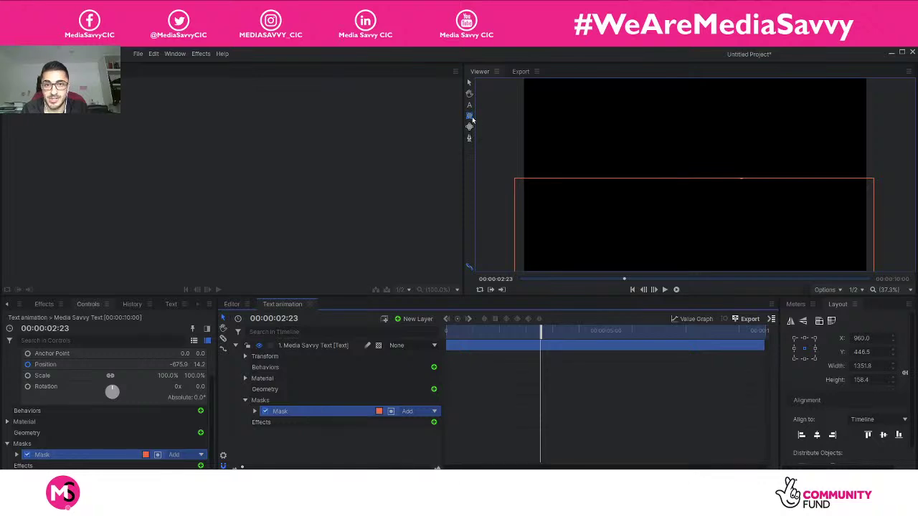
click(468, 84)
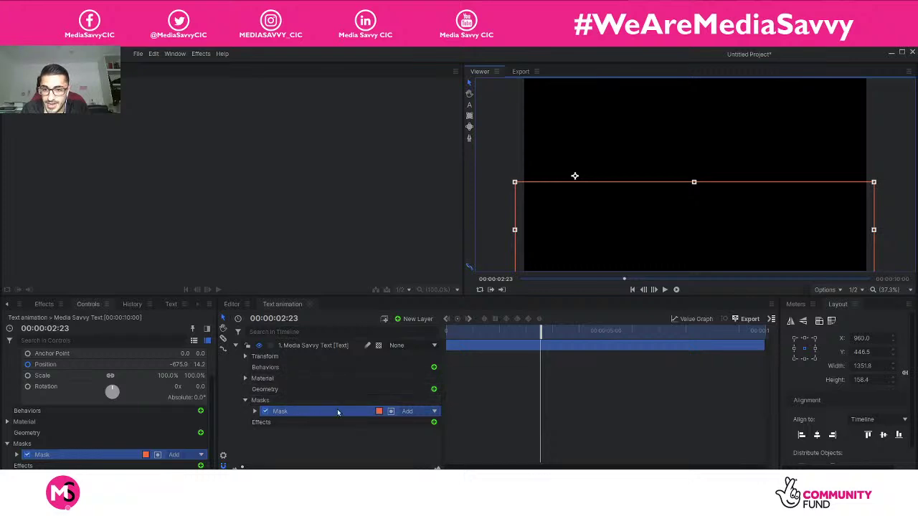
Step: Try the text mask in Subtract mode, return it to Add and invert it, checking the animation back to 00:00:01:14
click(424, 414)
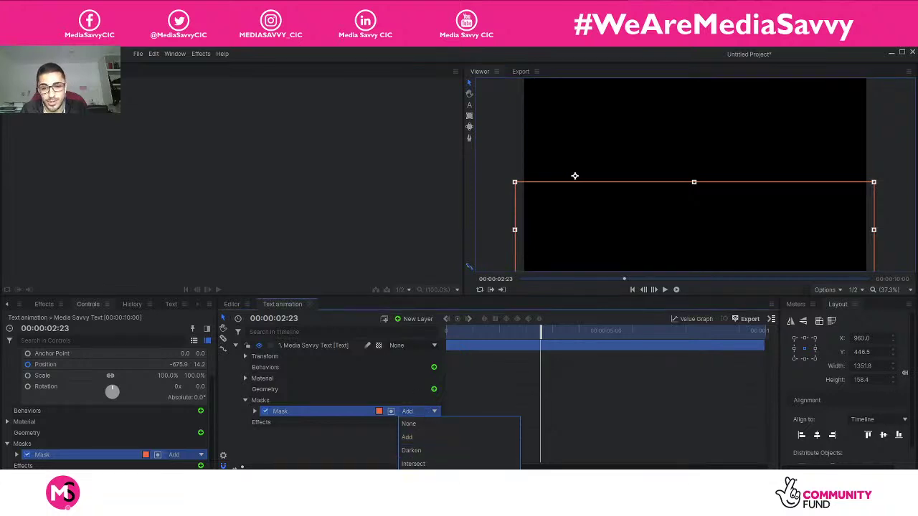
click(424, 491)
mouse_move(538, 333)
mouse_down()
mouse_move(626, 333)
mouse_move(450, 333)
mouse_move(609, 333)
mouse_move(533, 334)
mouse_up()
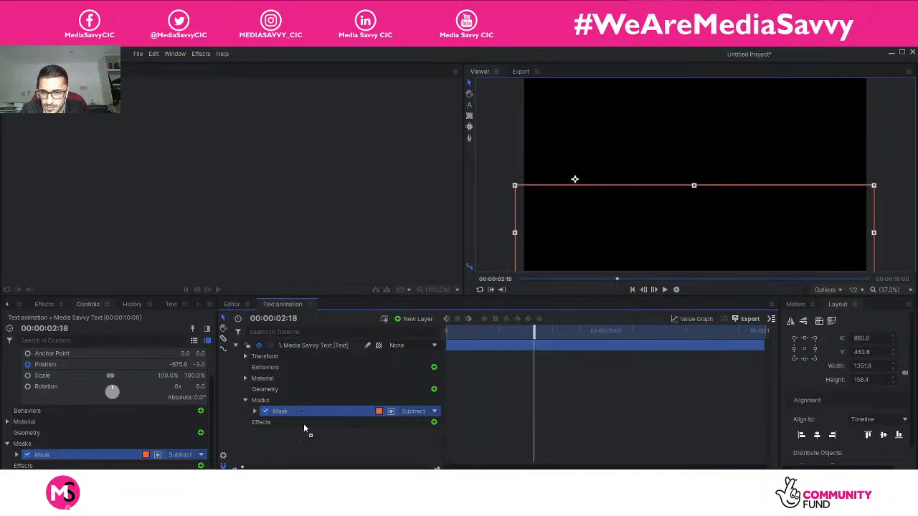
click(416, 411)
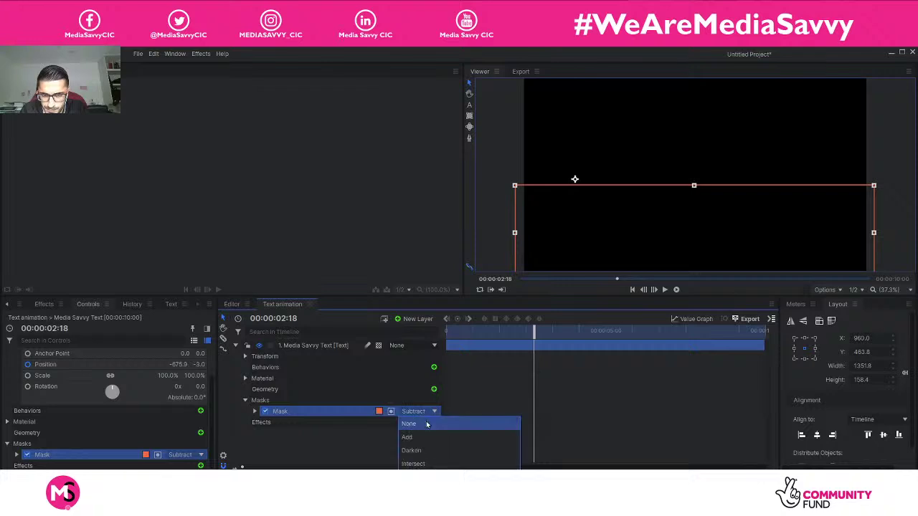
click(424, 433)
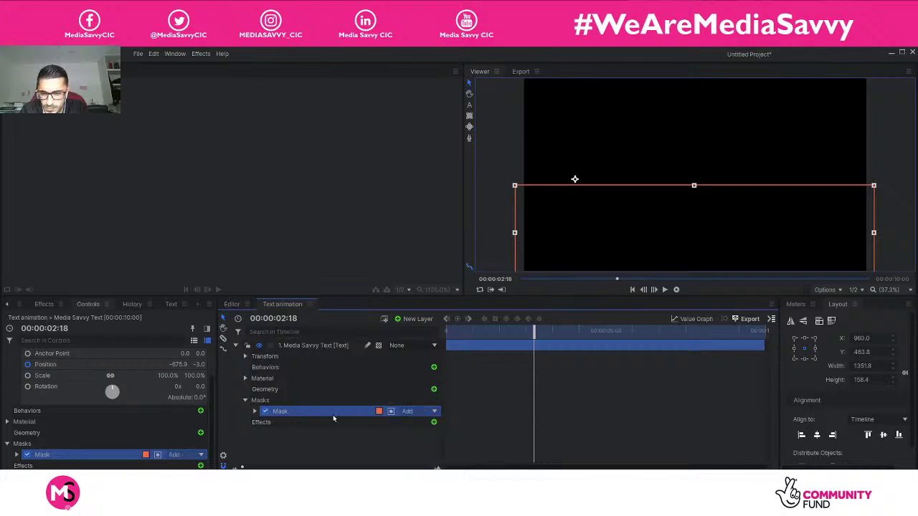
click(390, 411)
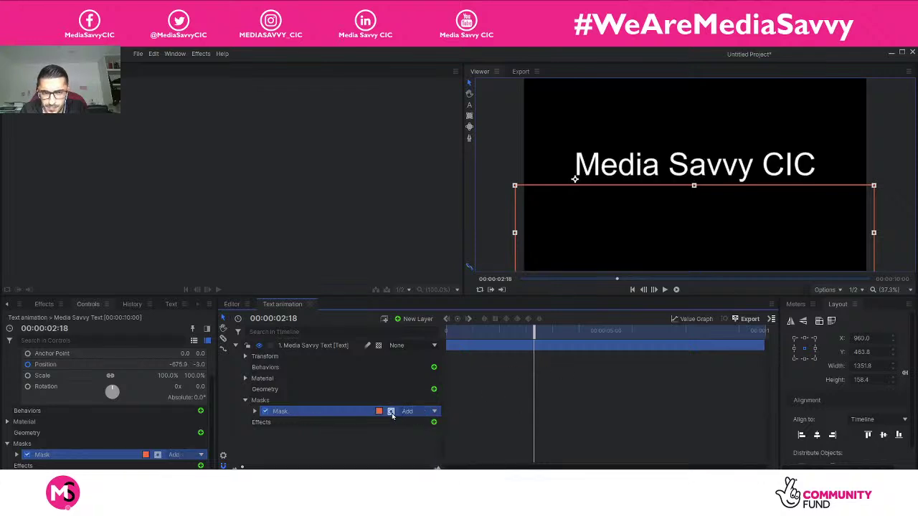
drag(533, 332, 496, 335)
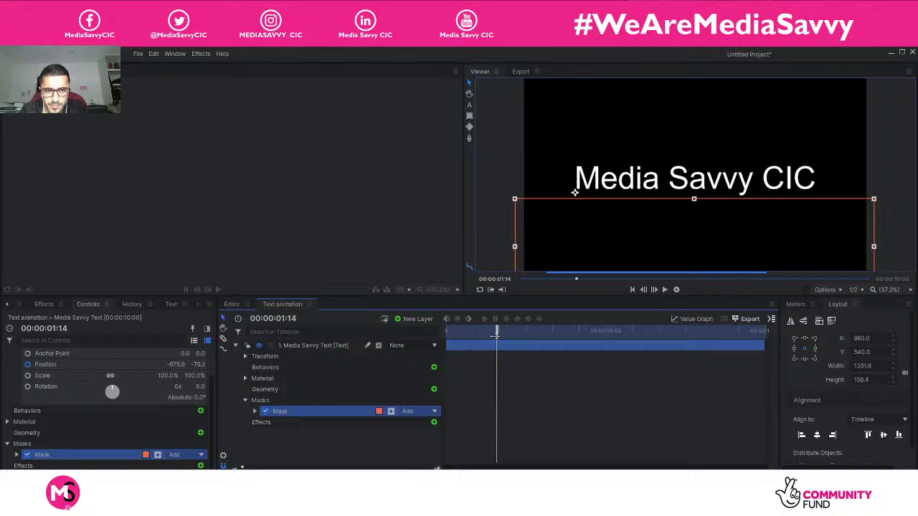
Step: Move the mask from the Media Savvy Text layer onto a new white 1920 × 1080 plane layer
right_click(323, 415)
click(344, 470)
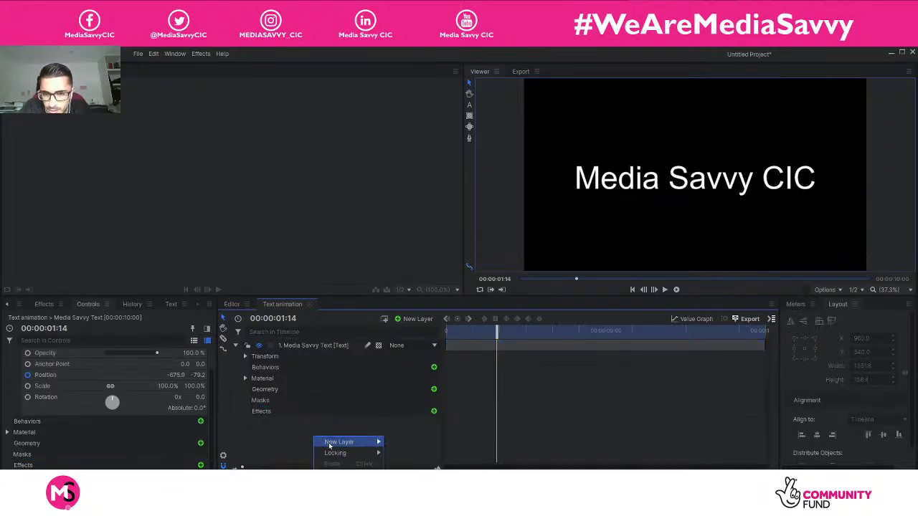
mouse_move(337, 441)
click(406, 441)
click(521, 302)
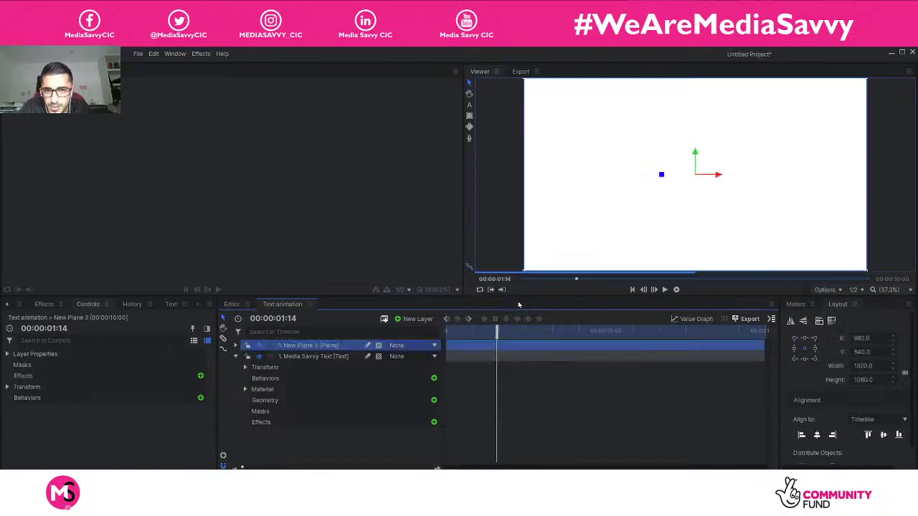
key(ctrl+v)
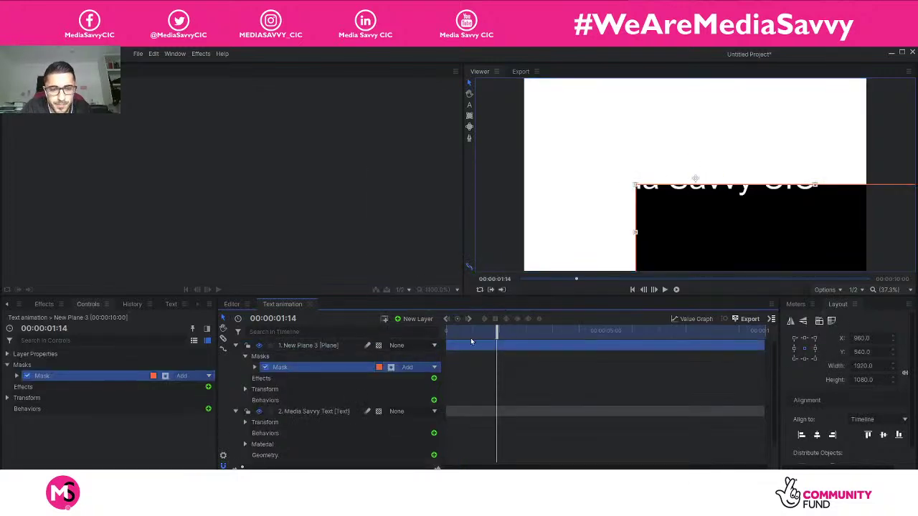
Step: Position the plane's mask across the lower part of the frame, set it to Subtract, and check the animation up to 00:00:04:12
drag(655, 267, 574, 239)
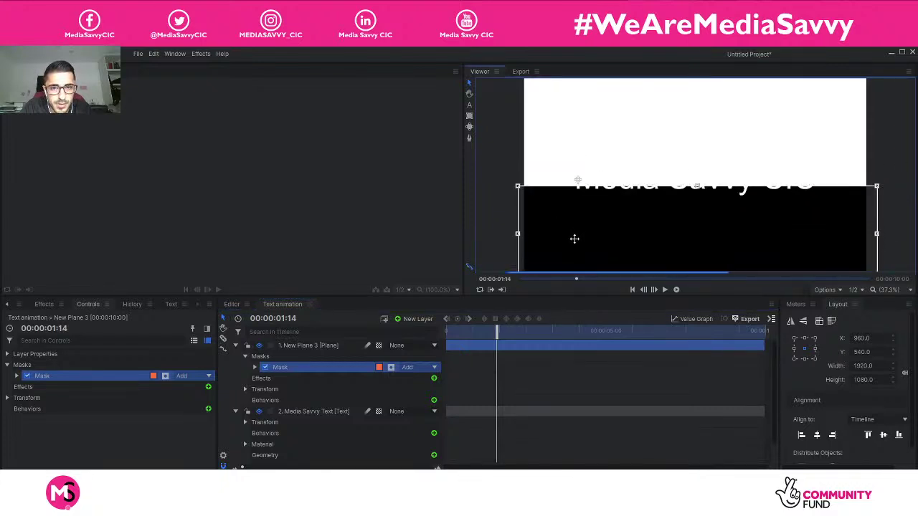
click(423, 367)
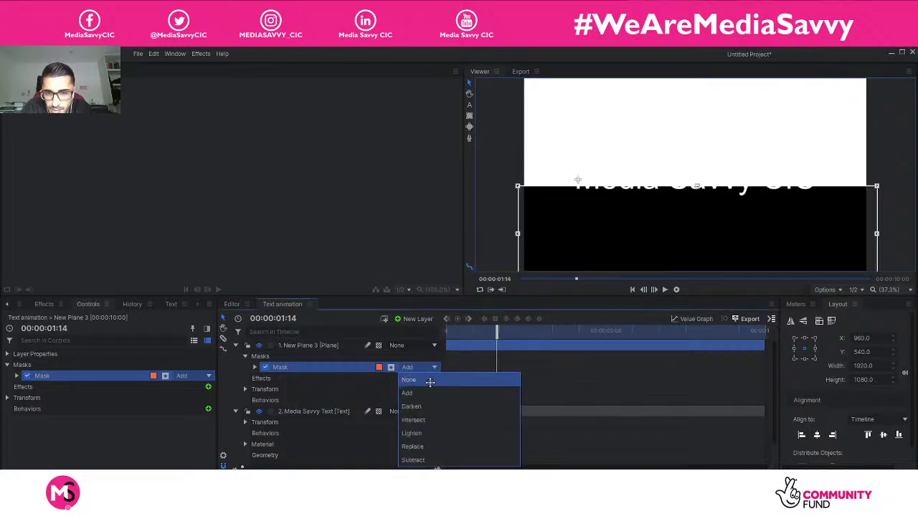
click(430, 459)
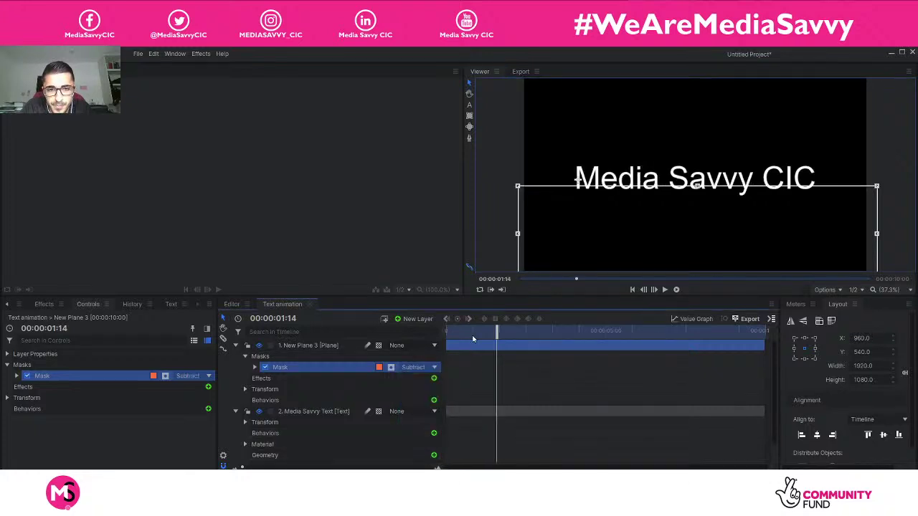
drag(495, 331, 590, 331)
Step: Try the Intersect and Replace modes on the plane's mask, and delete the New Plane 3 layer
click(434, 368)
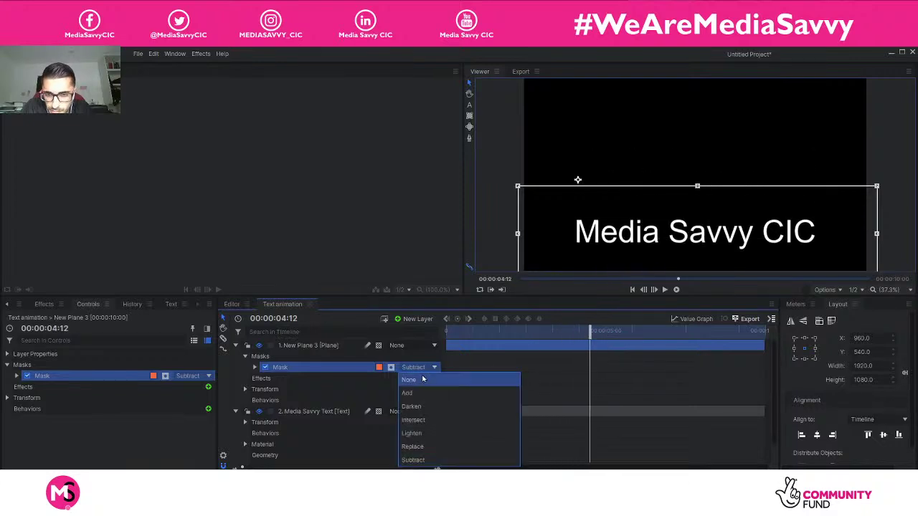
click(426, 421)
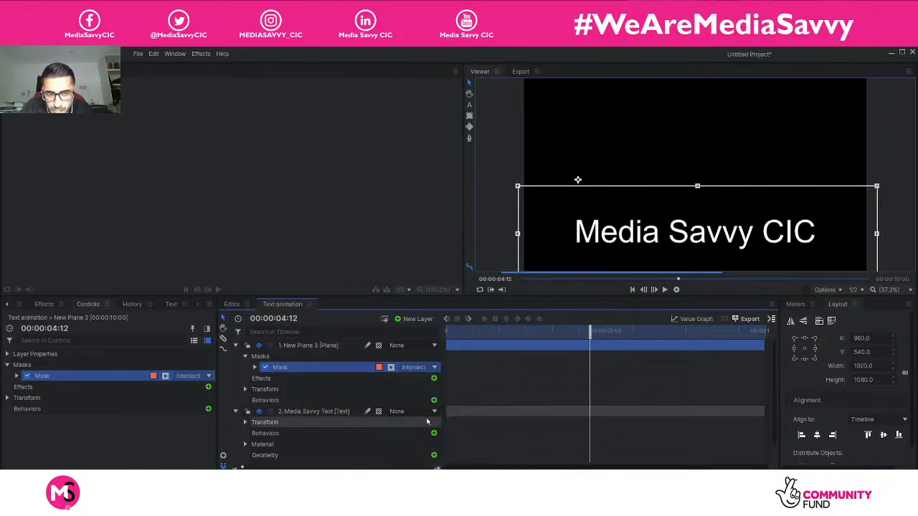
click(429, 368)
click(425, 446)
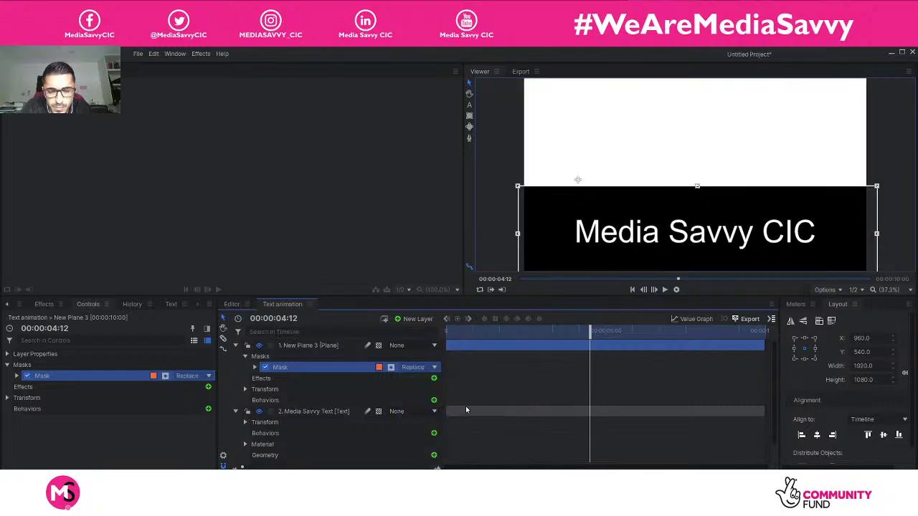
click(323, 344)
key(Delete)
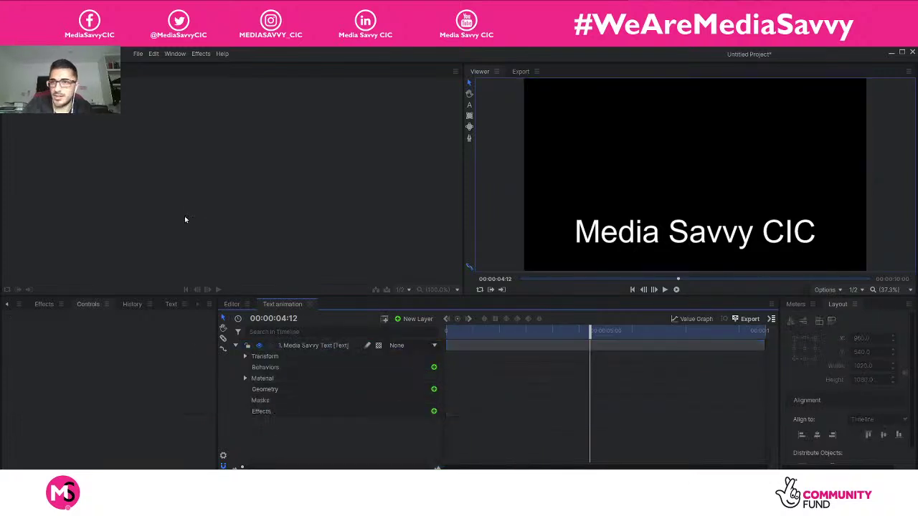
Step: Save the project as Media-savvytext on the Desktop, and open the Example-text-animation project from the same folder
click(42, 304)
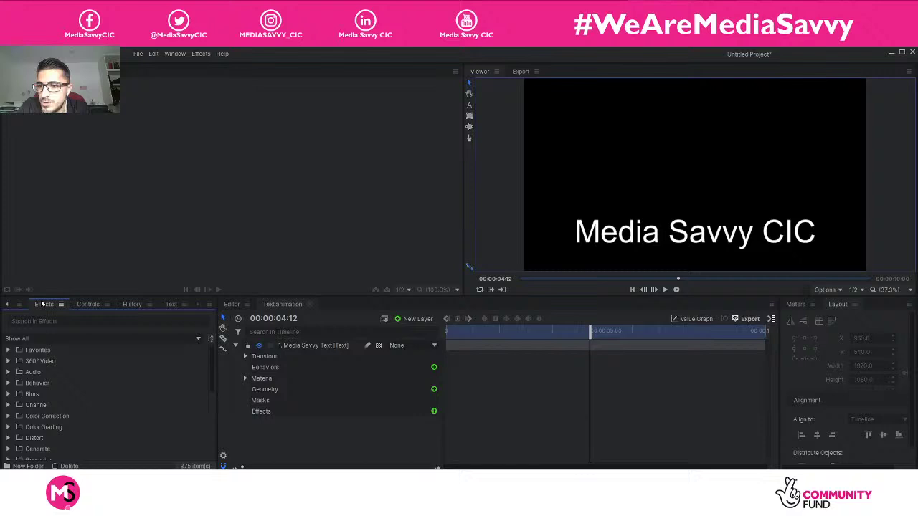
click(136, 54)
click(151, 68)
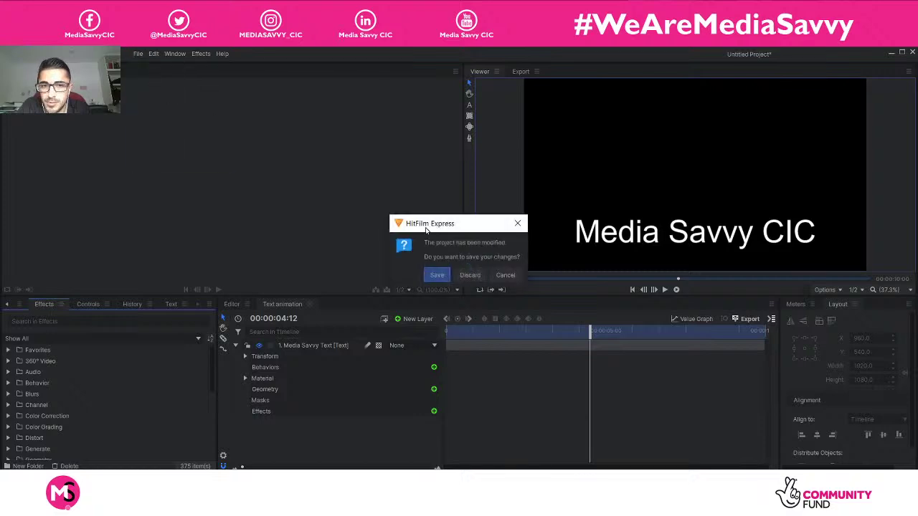
click(439, 276)
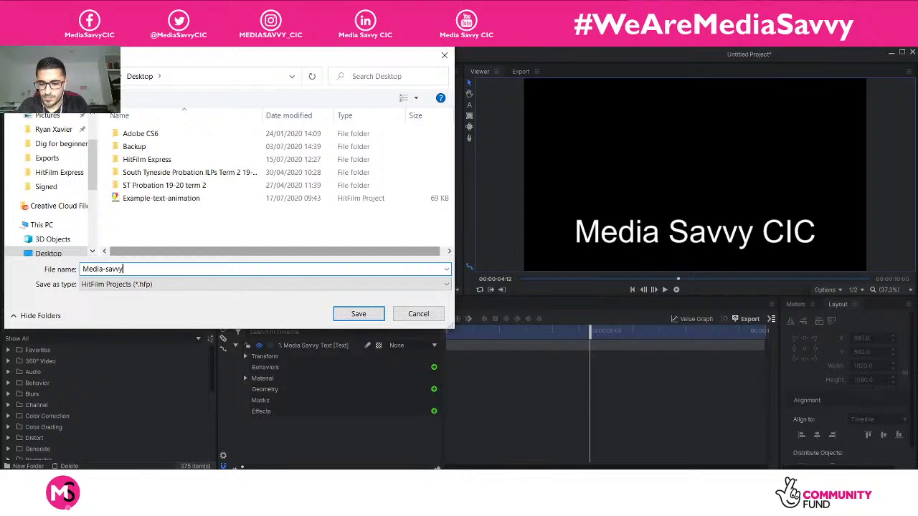
key(Return)
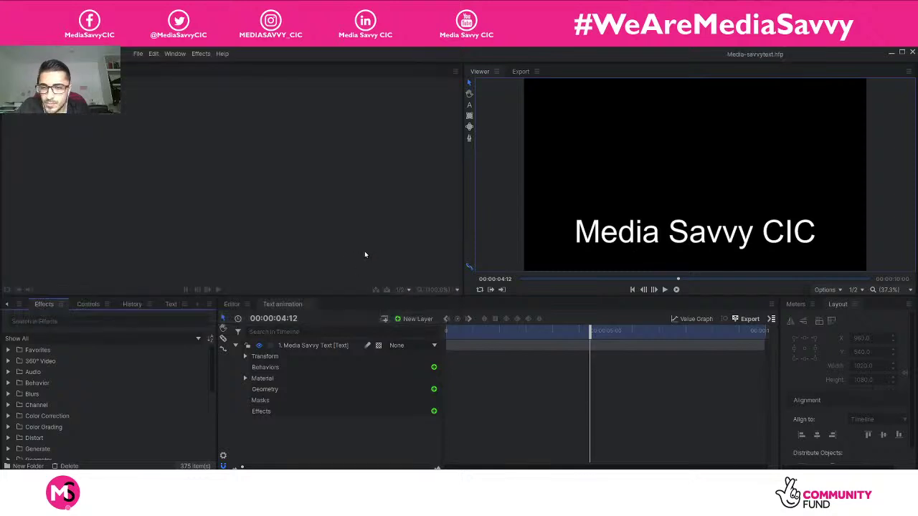
key(ctrl+o)
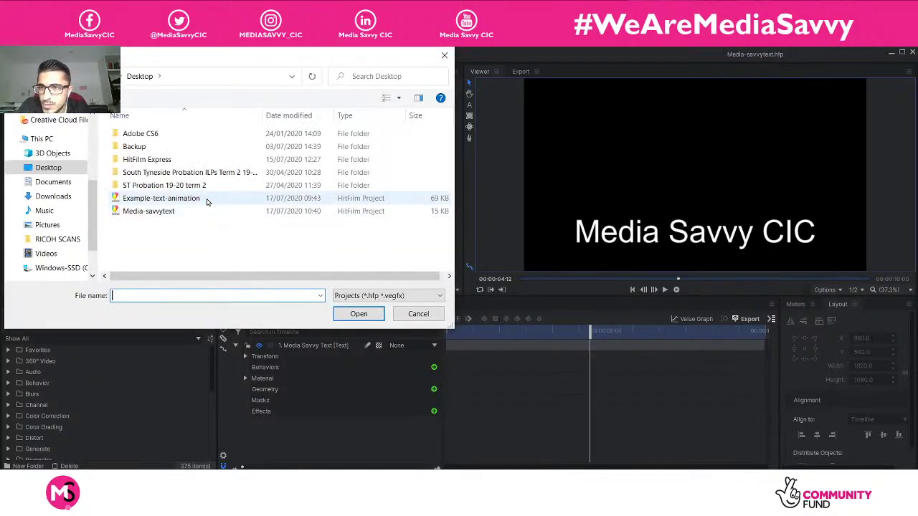
double_click(207, 202)
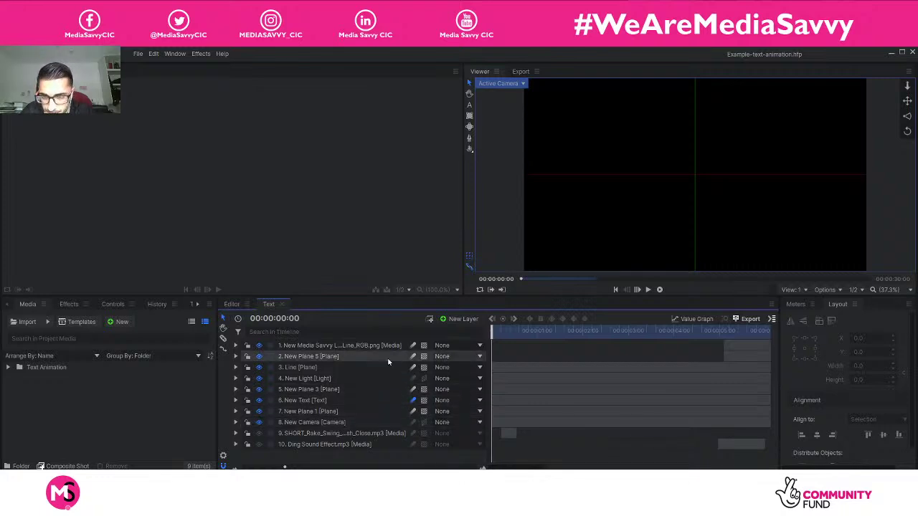
Step: Look through the sound, plane and Line layers of the Text composite, scrubbing the preview to 00:00:01:05
click(334, 433)
click(330, 445)
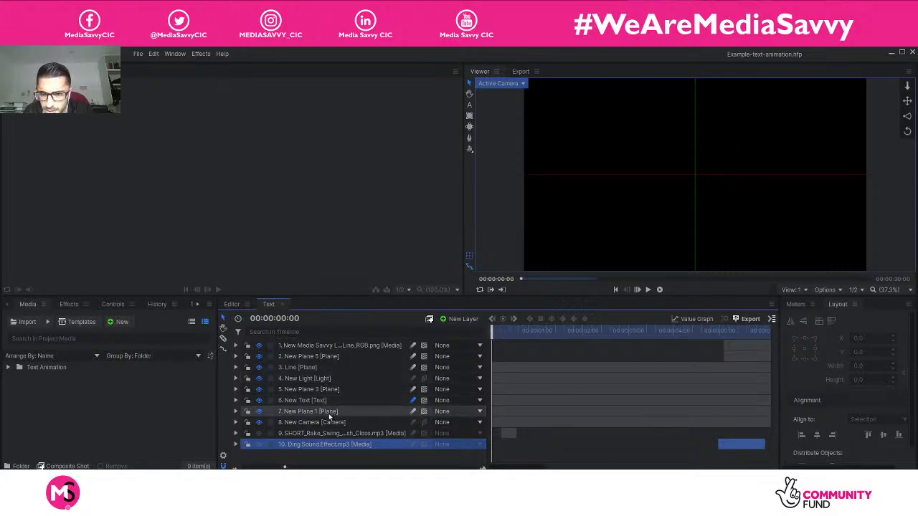
click(337, 356)
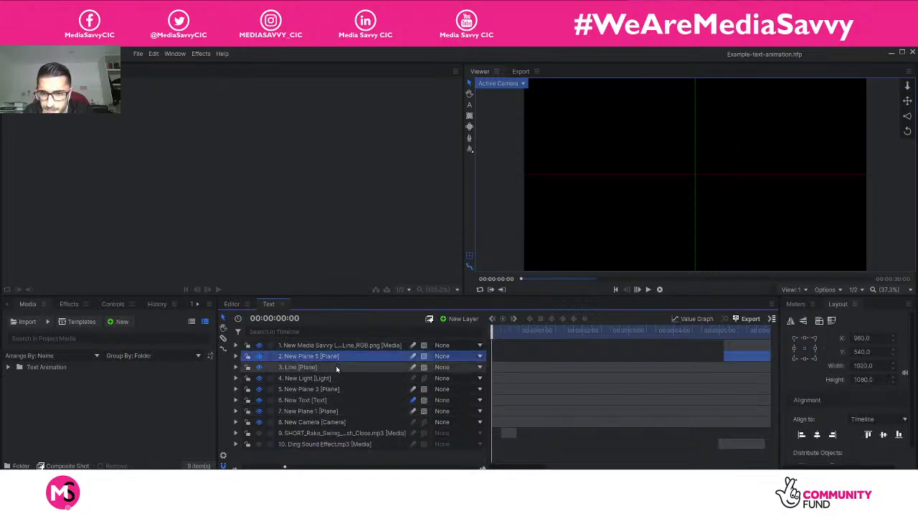
click(671, 330)
drag(661, 330, 546, 331)
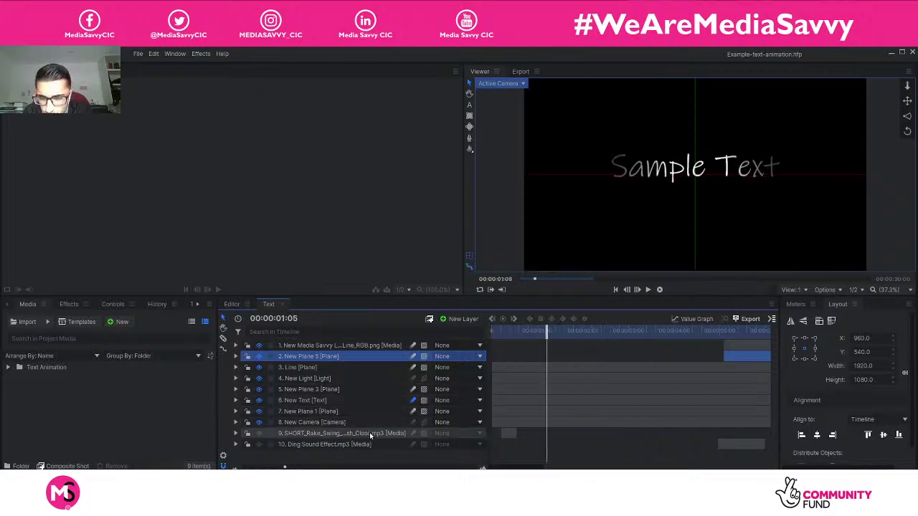
click(345, 389)
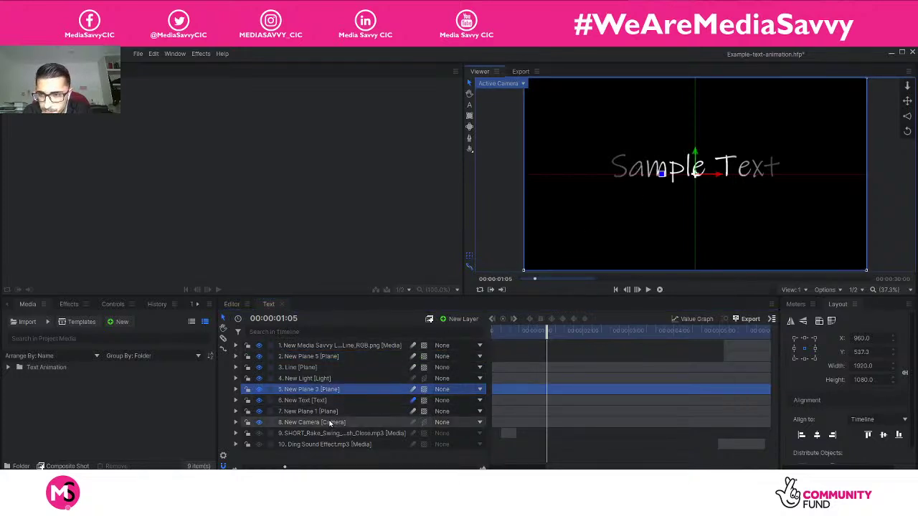
click(272, 367)
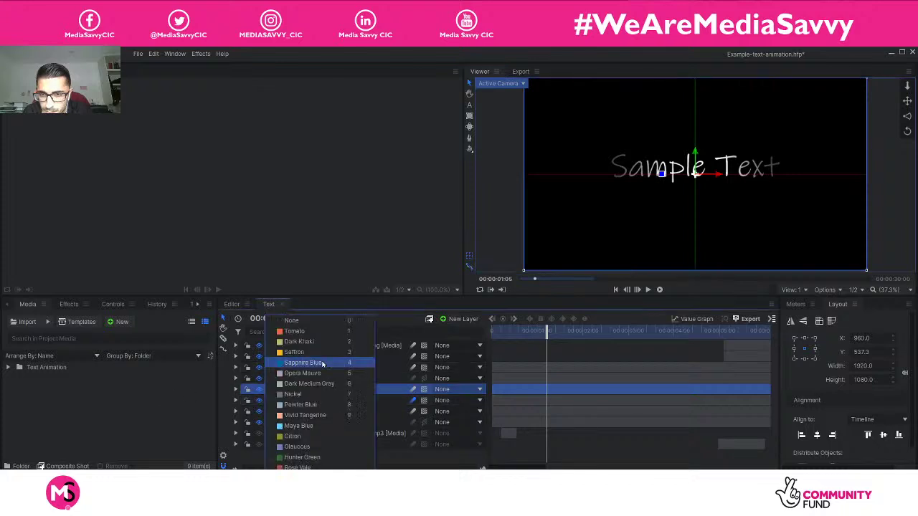
click(322, 363)
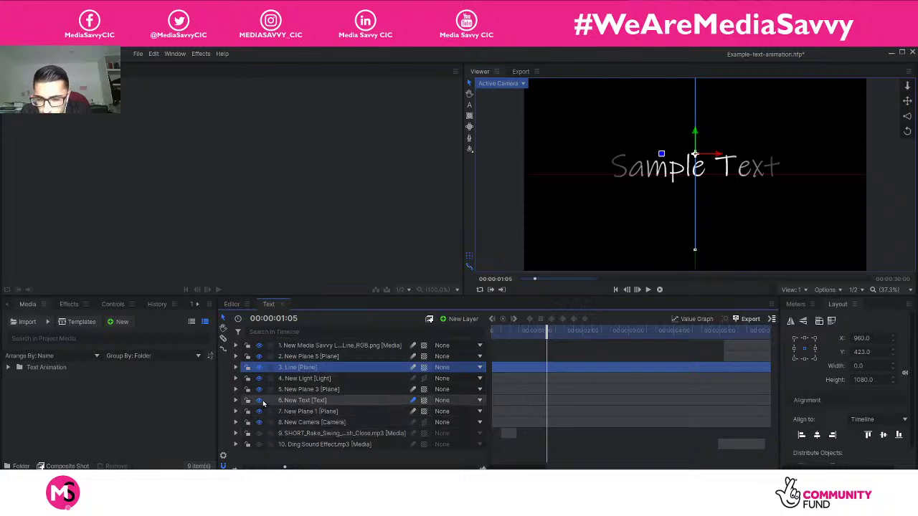
Step: Examine the property groups of the New Text layer and the New Plane 3 layer
click(307, 401)
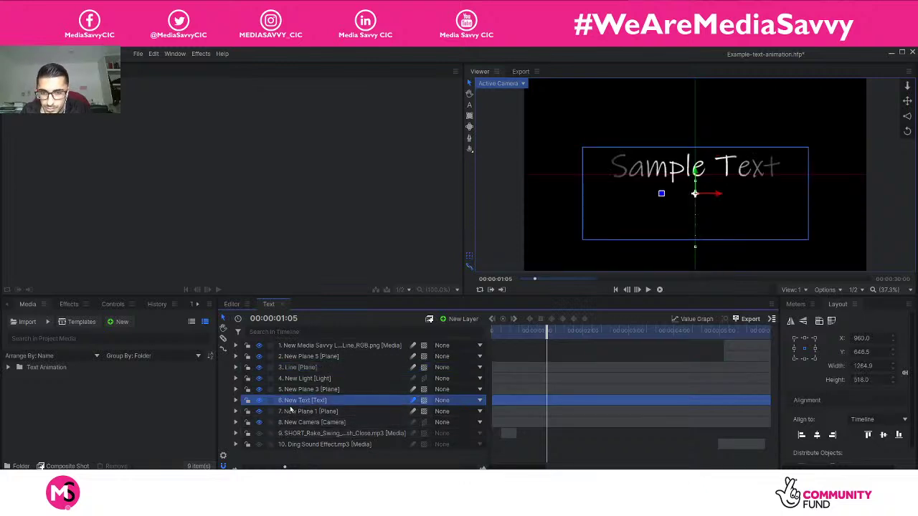
click(236, 400)
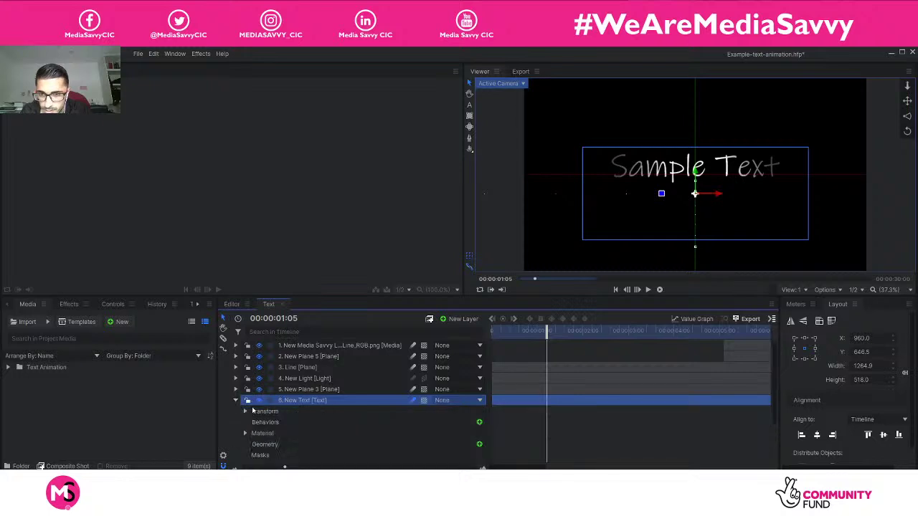
scroll(308, 428, down, 1)
scroll(302, 428, up, 1)
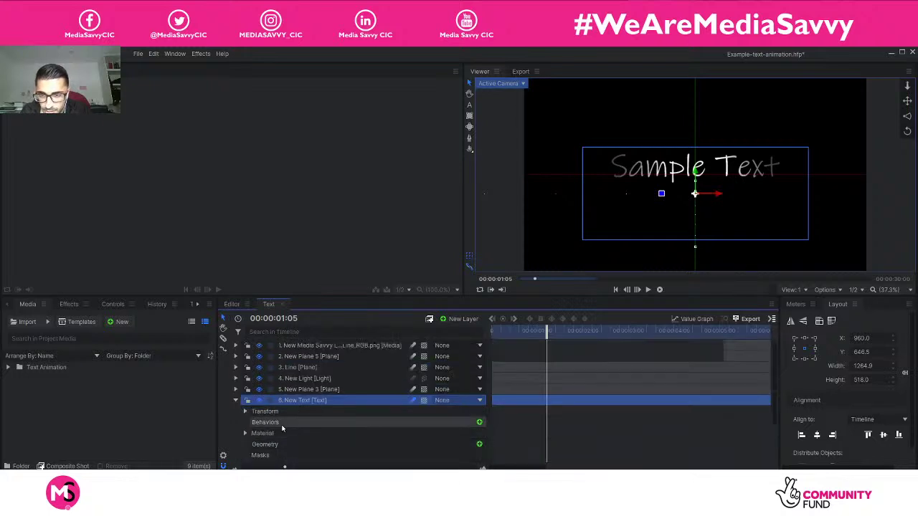
click(236, 400)
click(236, 389)
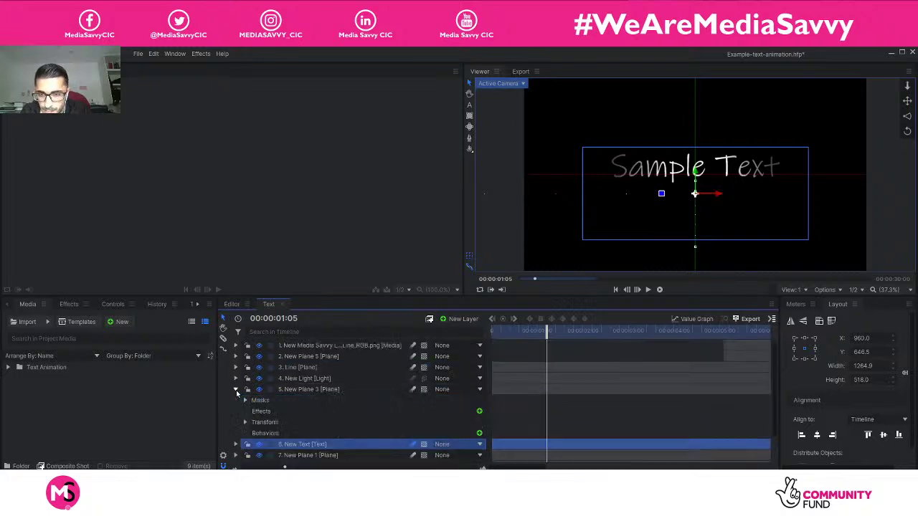
click(236, 390)
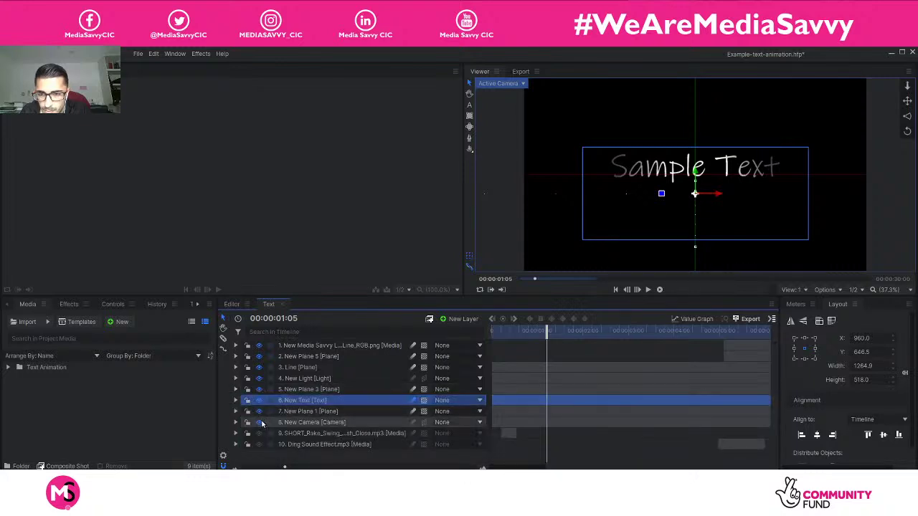
Step: Examine New Plane 1's mask, effect and transform properties and the New Light layer's property groups
click(236, 411)
scroll(248, 420, down, 1)
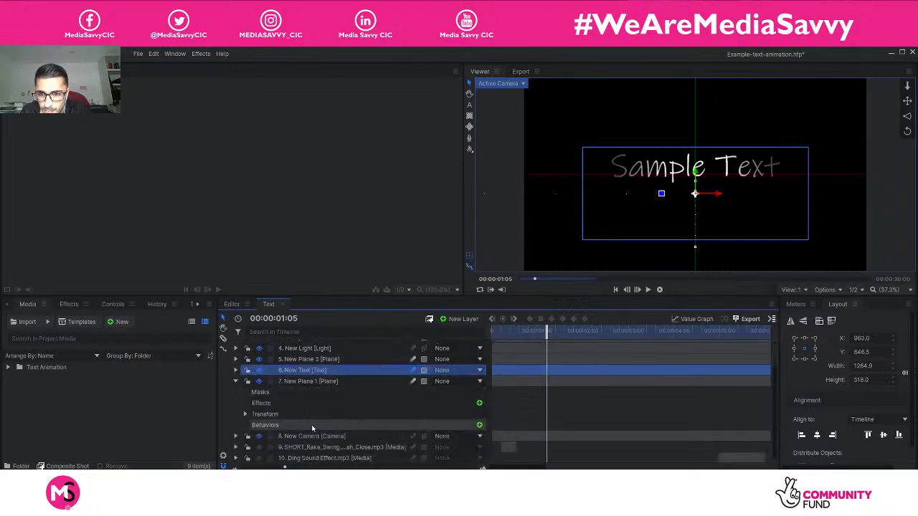
click(244, 414)
scroll(247, 413, down, 3)
scroll(246, 402, up, 2)
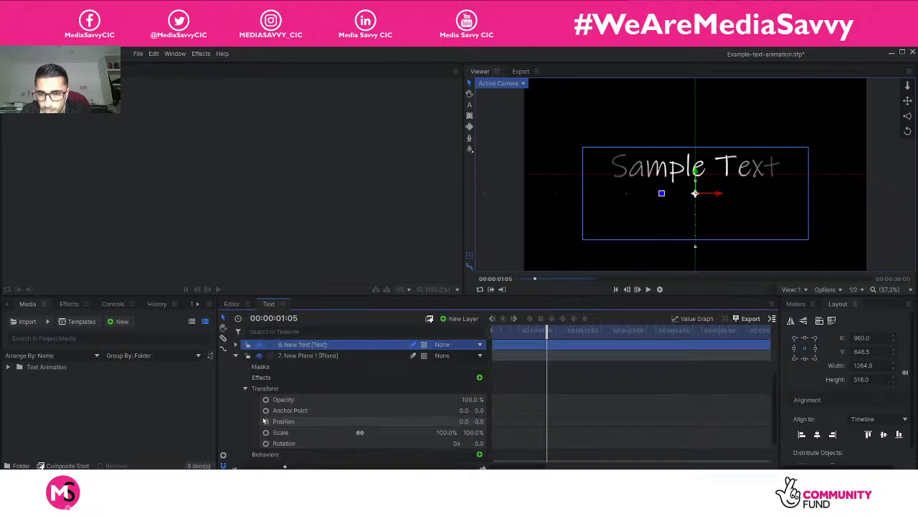
click(245, 391)
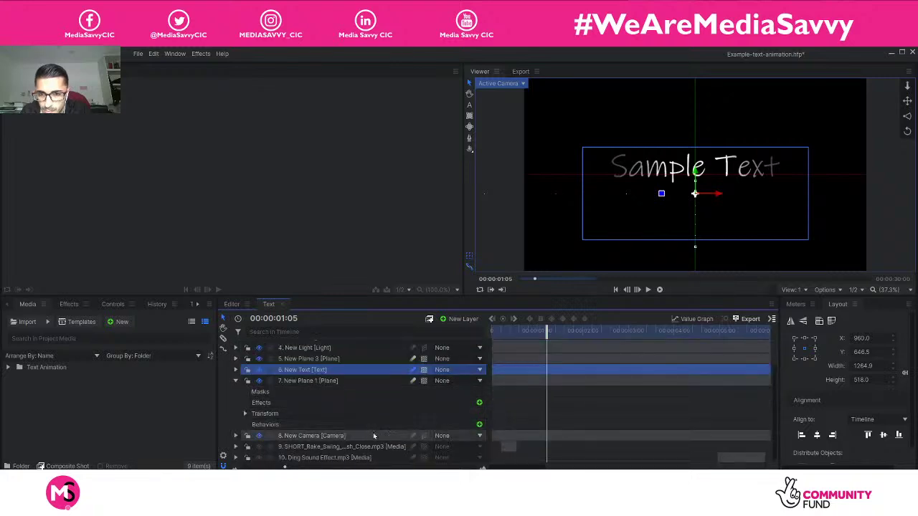
scroll(243, 381, up, 1)
click(237, 378)
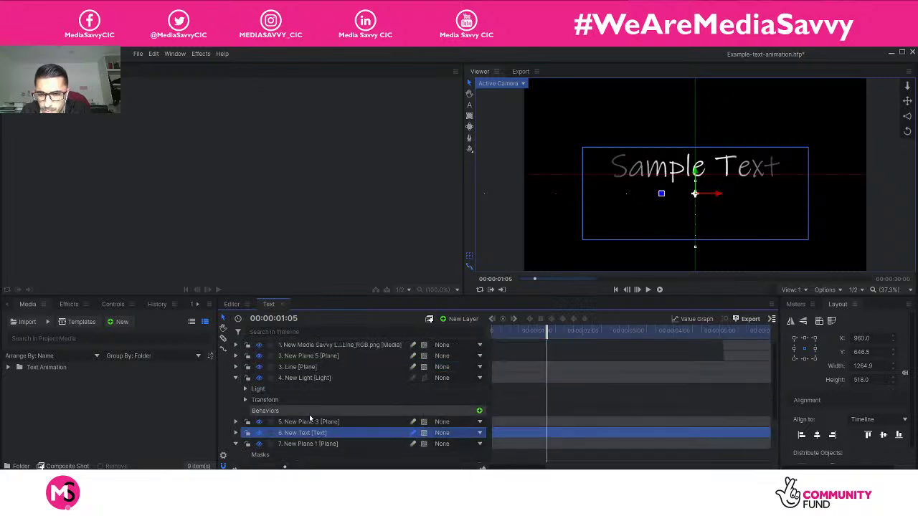
click(237, 378)
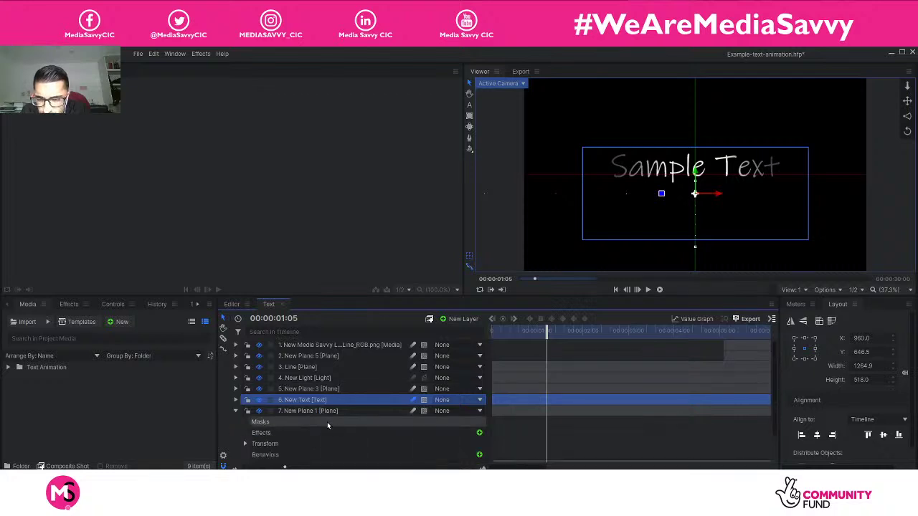
click(236, 411)
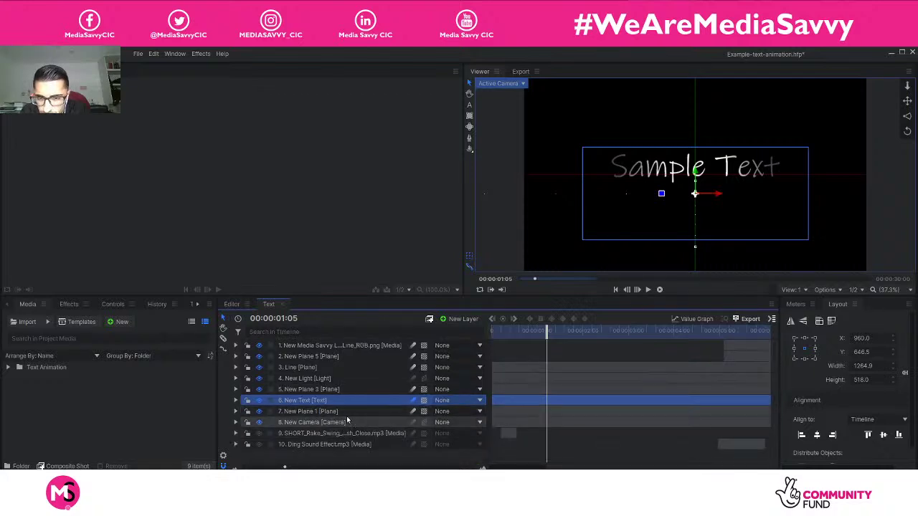
Step: Check the parent settings of New Plane 3 and New Plane 1, and scrub the text animation to 00:00:02:22
click(335, 389)
click(466, 389)
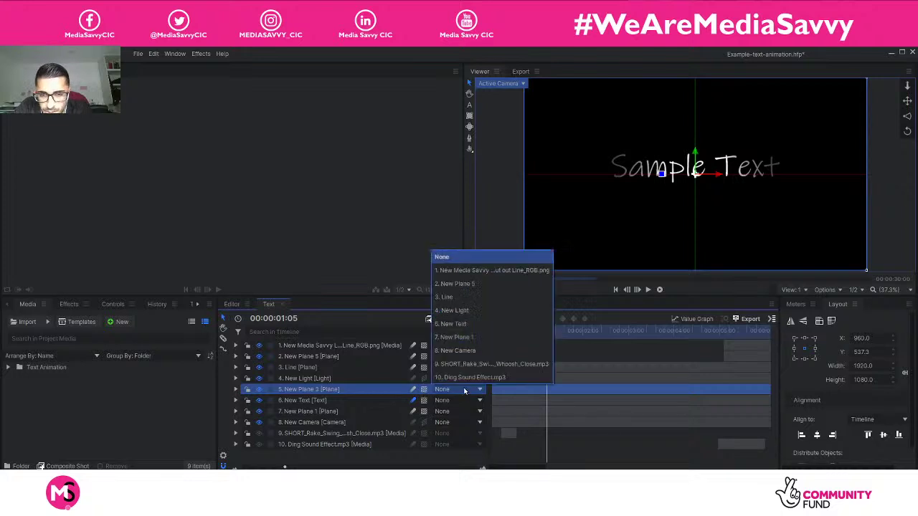
click(466, 390)
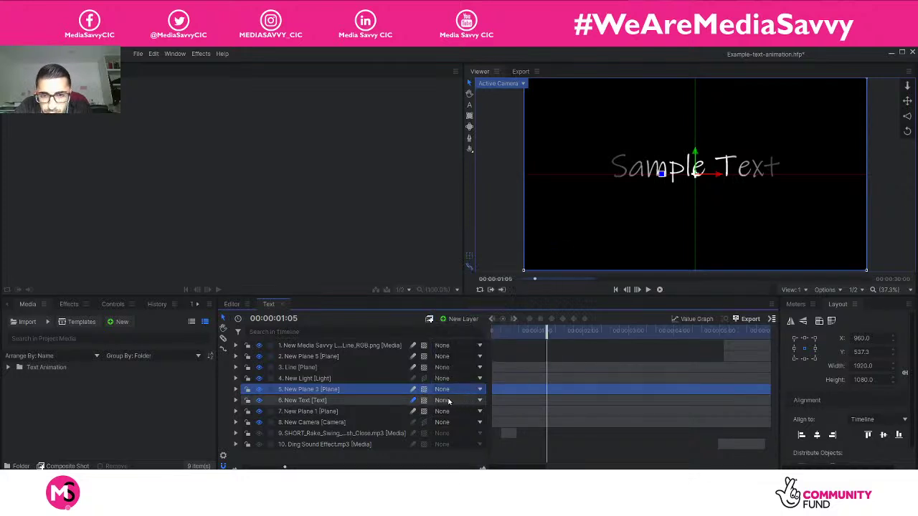
click(344, 401)
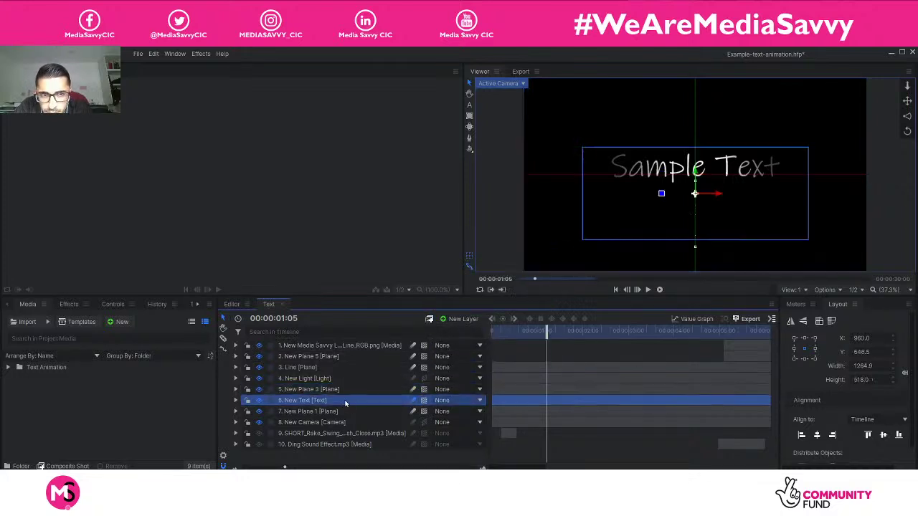
drag(550, 330, 623, 330)
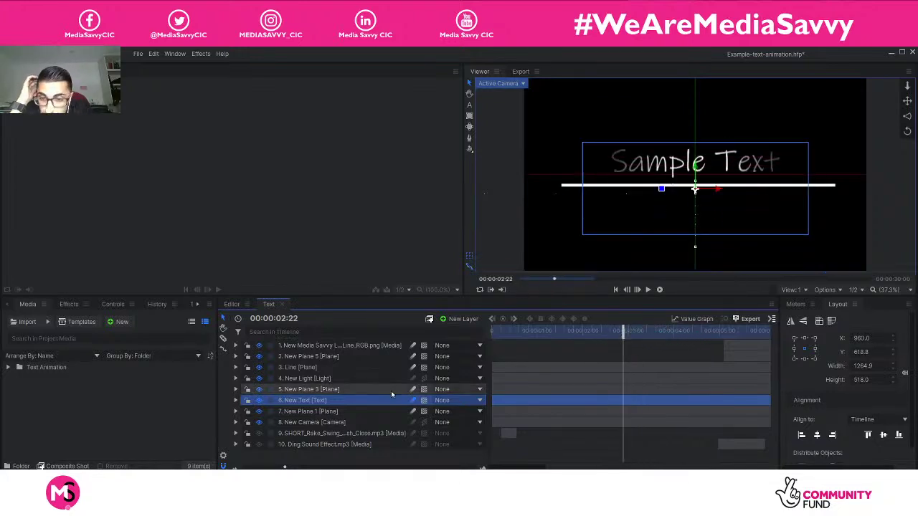
click(323, 413)
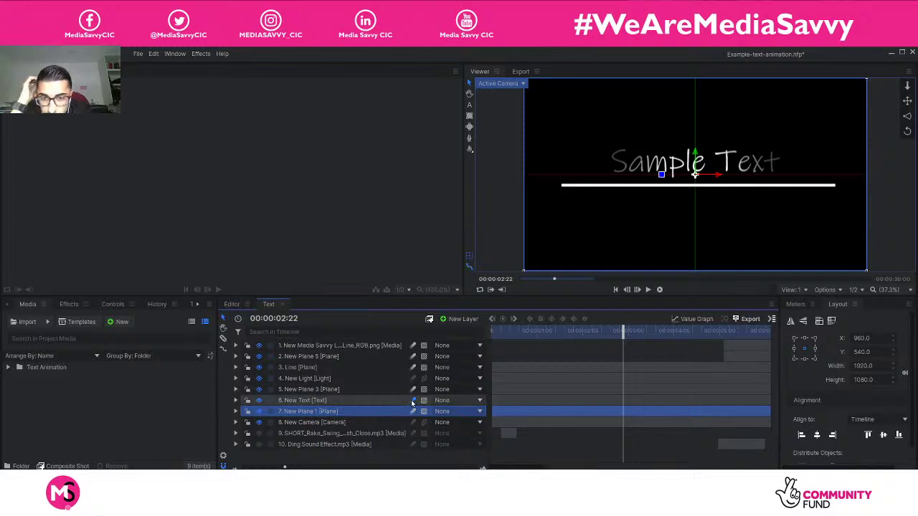
click(466, 416)
Step: Recheck the properties of New Plane 1 and New Text for masks, behaviors or effects
click(236, 411)
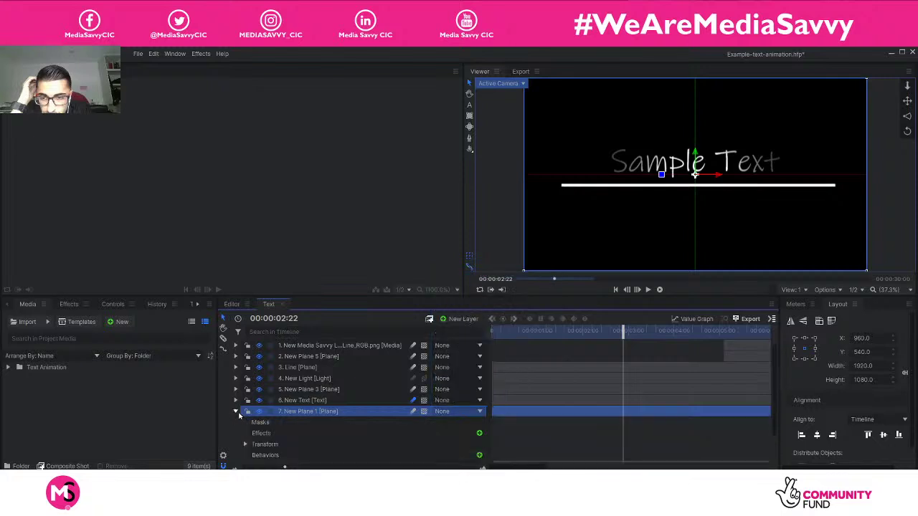
click(236, 411)
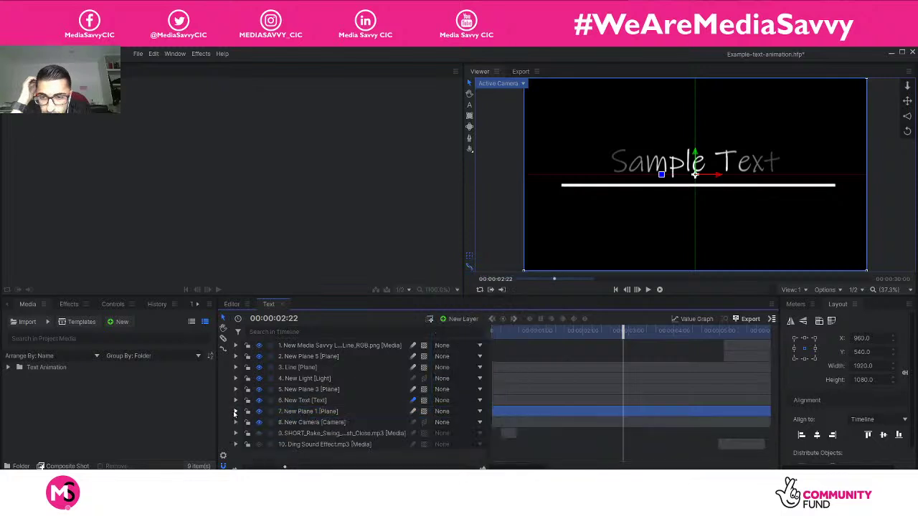
click(236, 401)
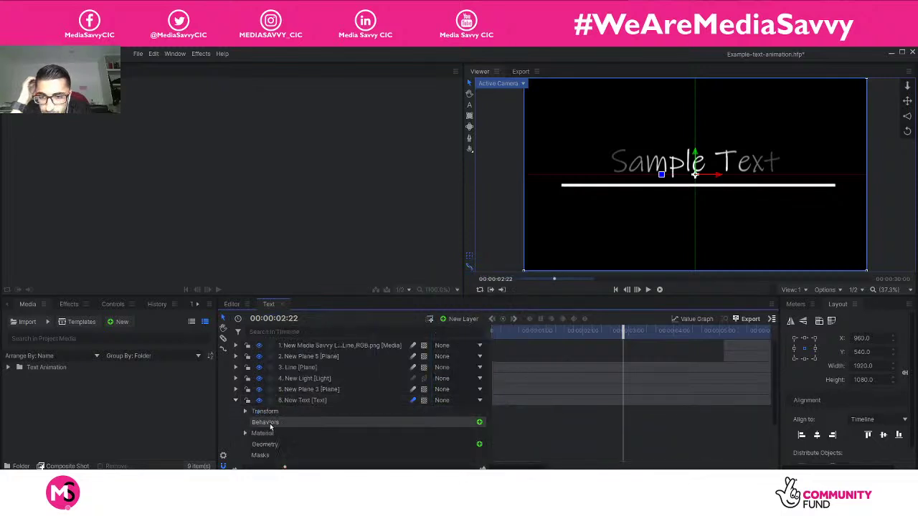
scroll(262, 421, down, 1)
click(262, 424)
click(236, 370)
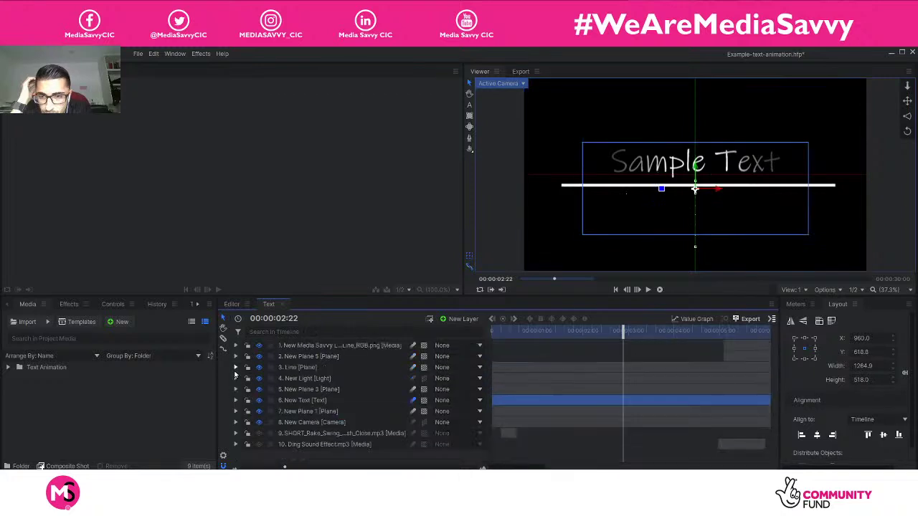
Step: Examine the mask on New Plane 3 and scrub the text animation to 00:00:03:08
click(319, 378)
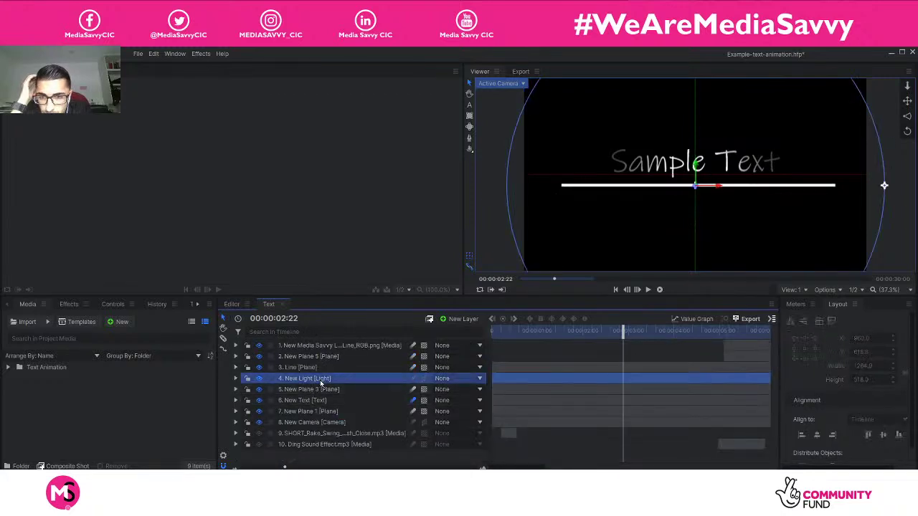
click(266, 391)
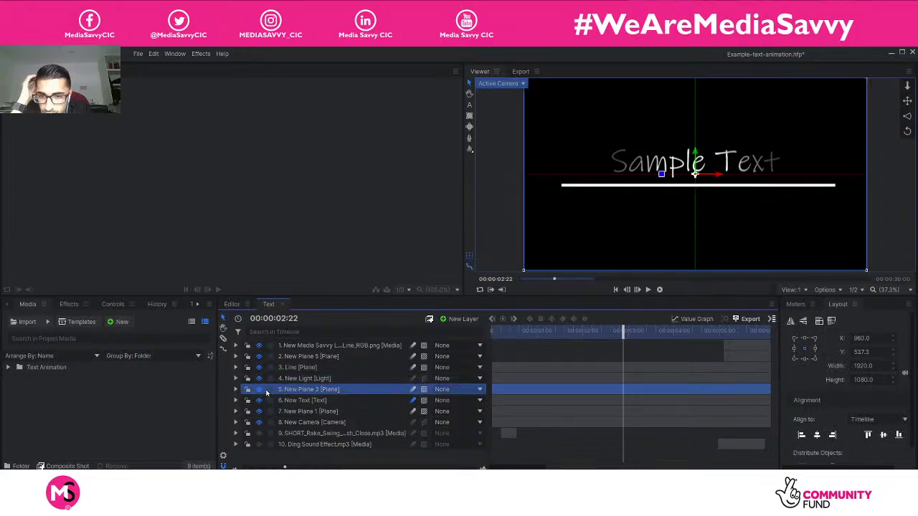
click(236, 389)
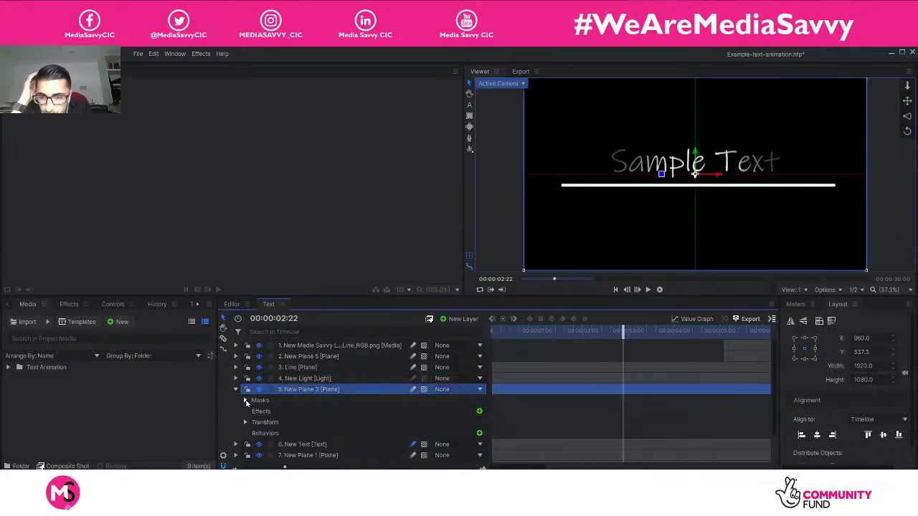
click(246, 400)
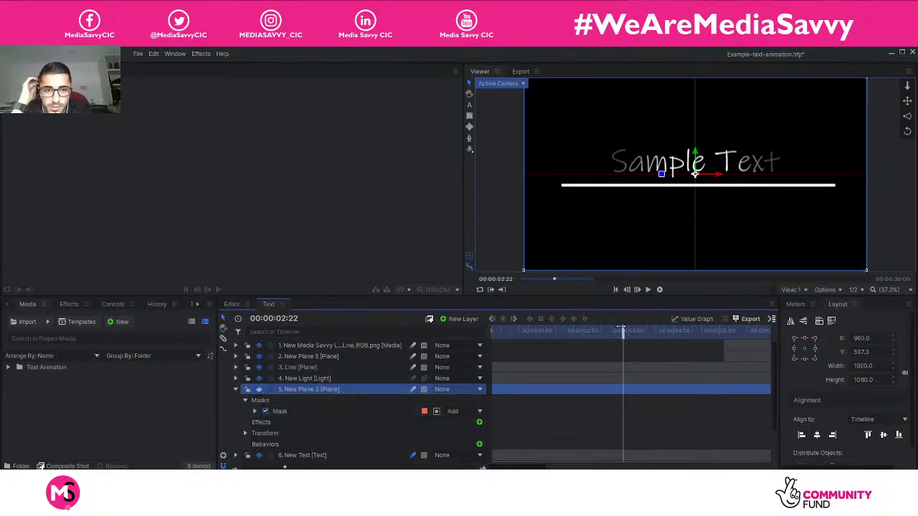
drag(621, 329, 657, 333)
drag(640, 331, 637, 331)
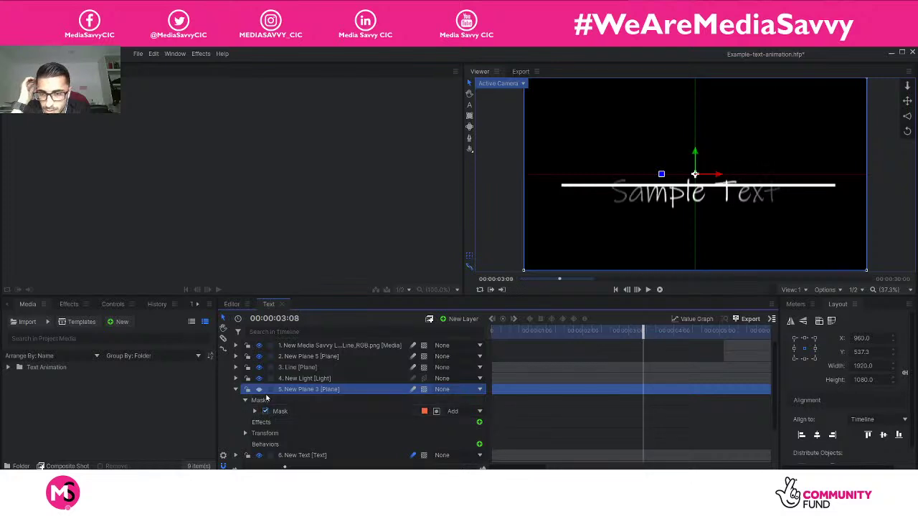
Step: Save the Example-text-animation project and open the Media-savvytext project from the Desktop
click(136, 55)
click(162, 108)
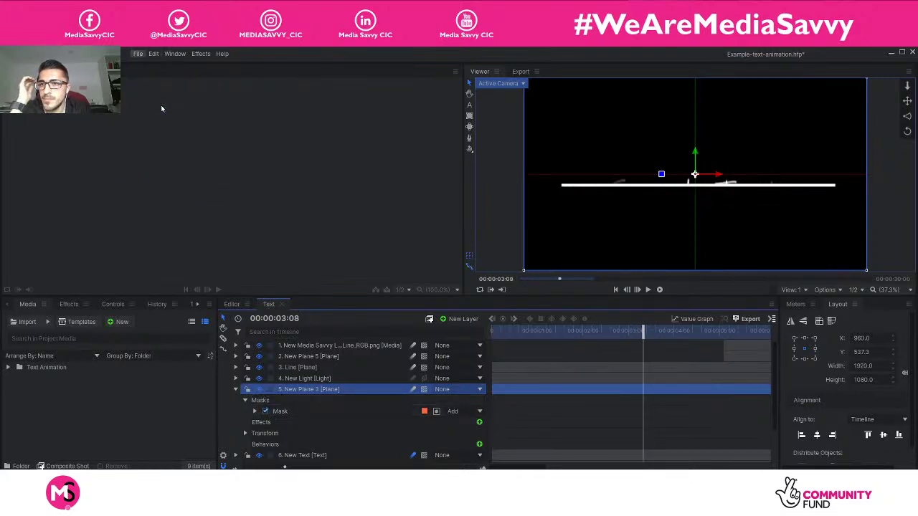
click(137, 54)
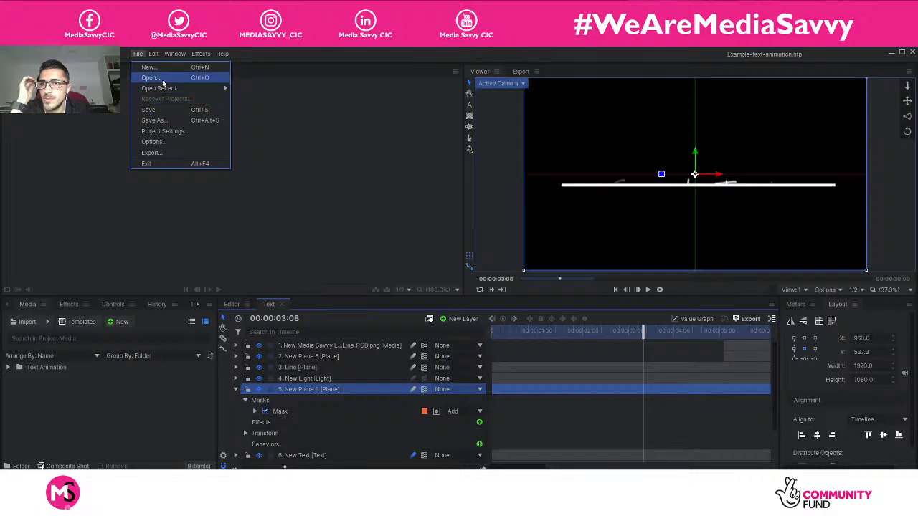
click(163, 79)
click(182, 211)
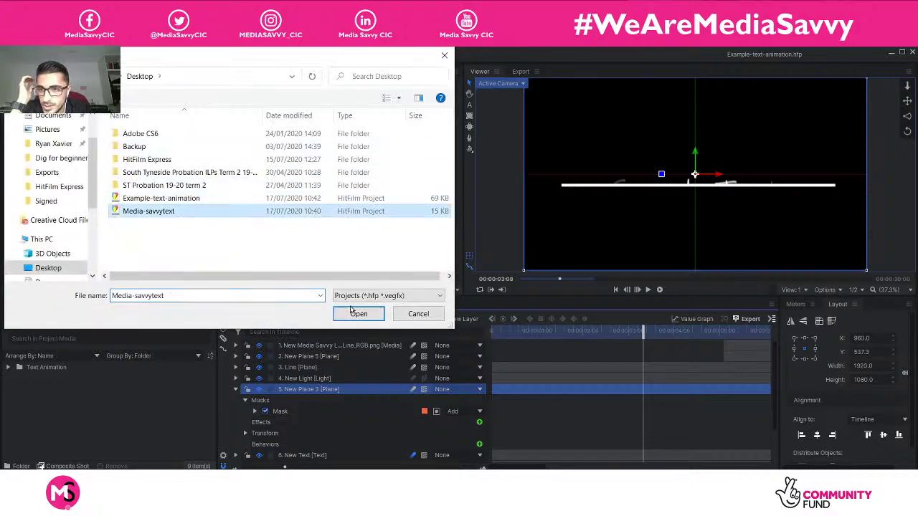
click(355, 313)
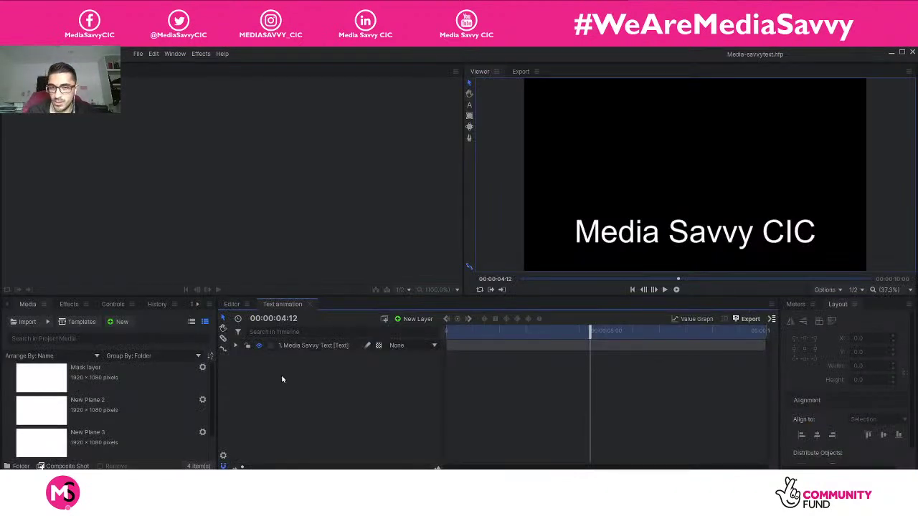
right_click(352, 377)
mouse_move(366, 377)
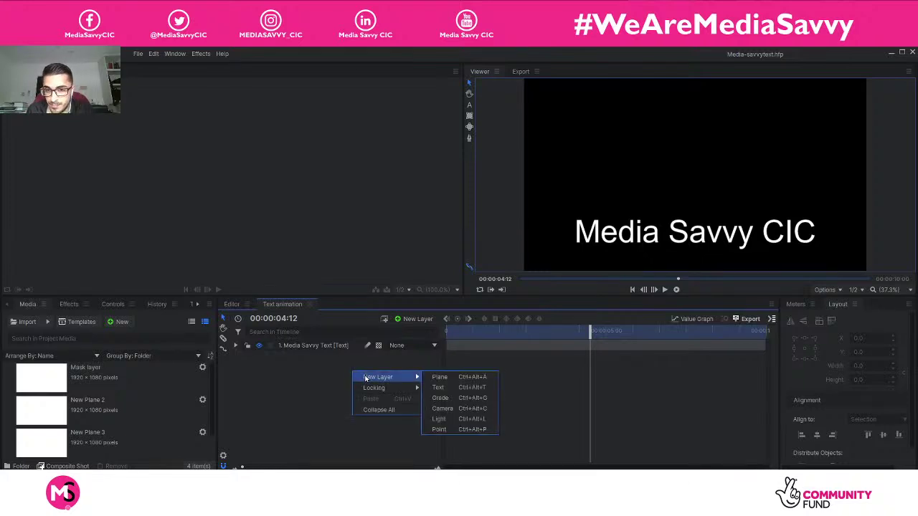
click(278, 364)
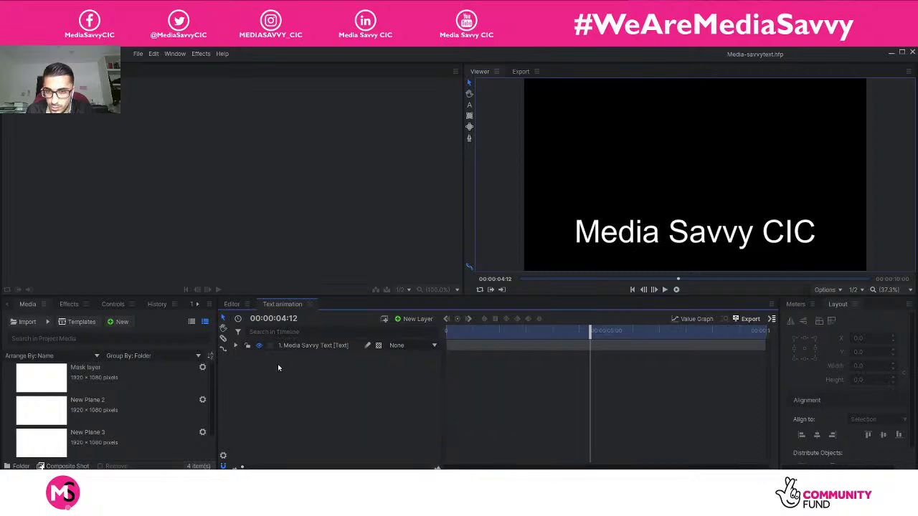
Step: Scrub to 00:00:03:17 and add a plane layer named Mask layer 1 above the Media Savvy Text layer
click(303, 347)
drag(592, 335, 563, 341)
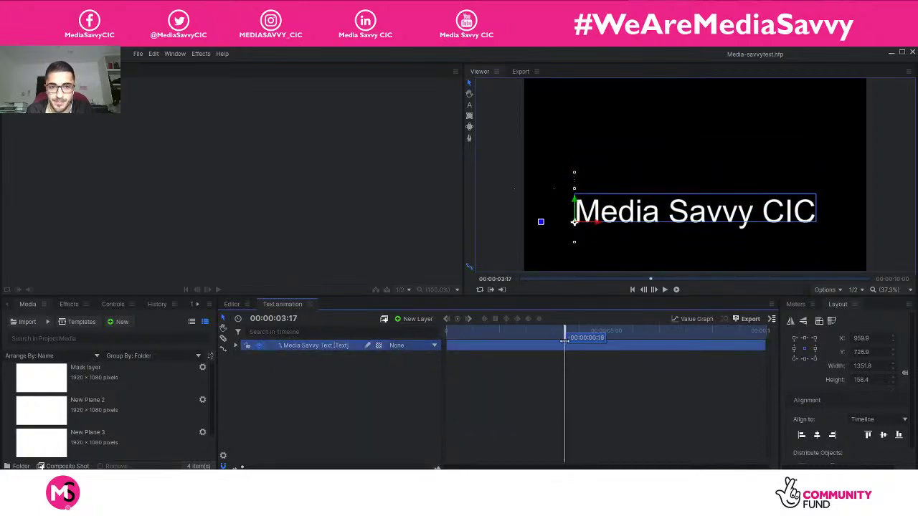
right_click(313, 358)
mouse_move(312, 366)
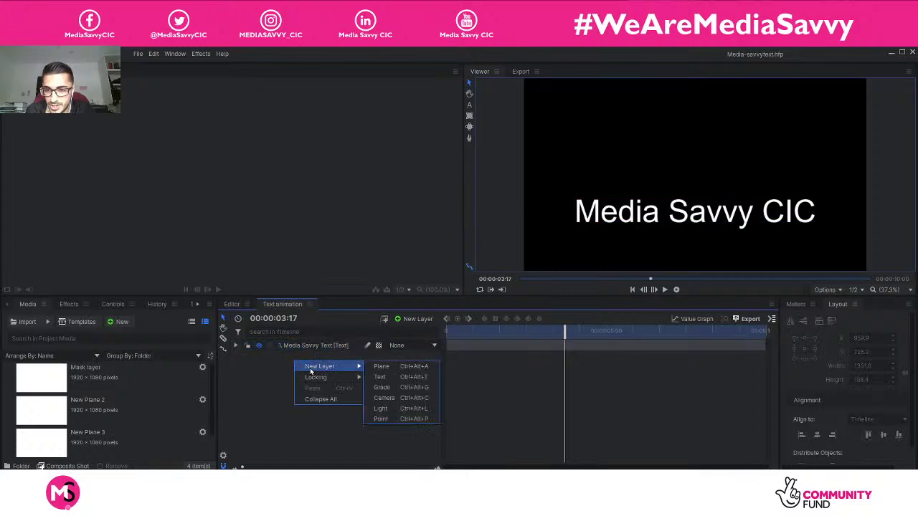
click(382, 367)
drag(475, 192, 337, 193)
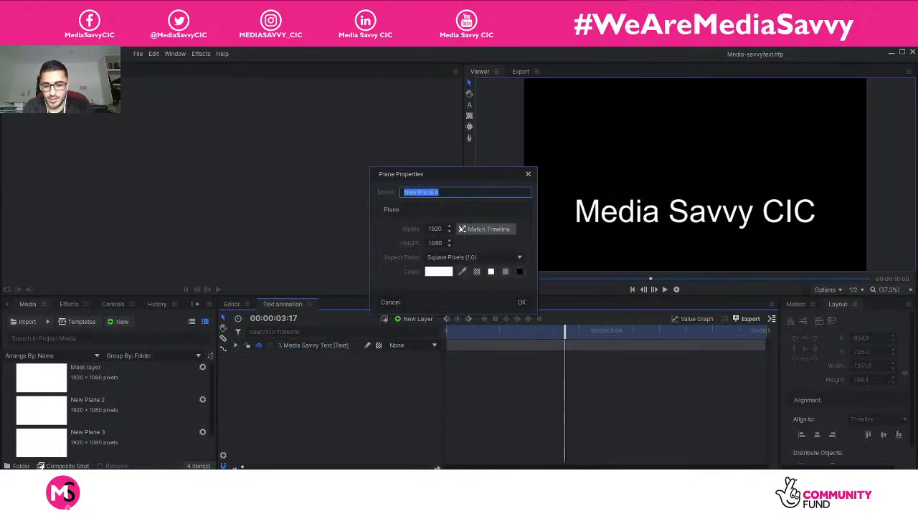
text(Mask layer)
key(Return)
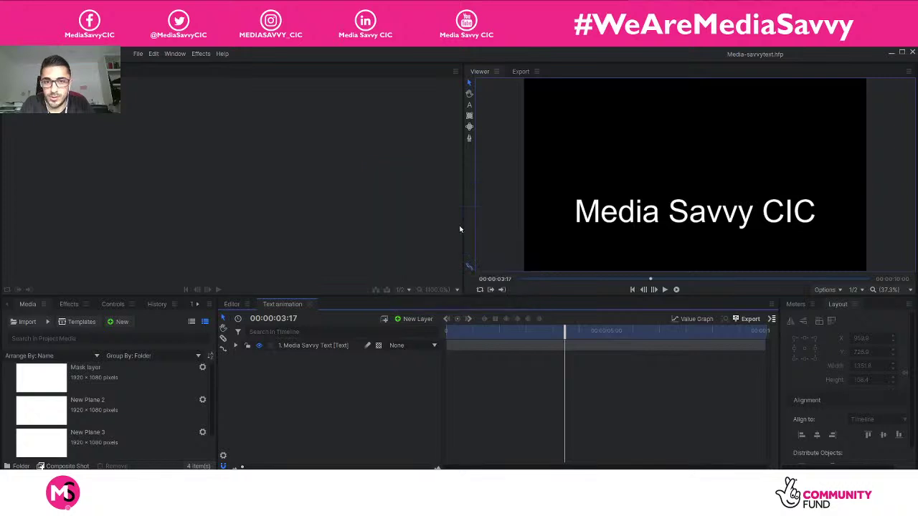
Step: Draw a rectangular mask across the lower half of Mask layer 1 and try its Subtract and Replace blend modes
click(470, 116)
drag(519, 174, 873, 281)
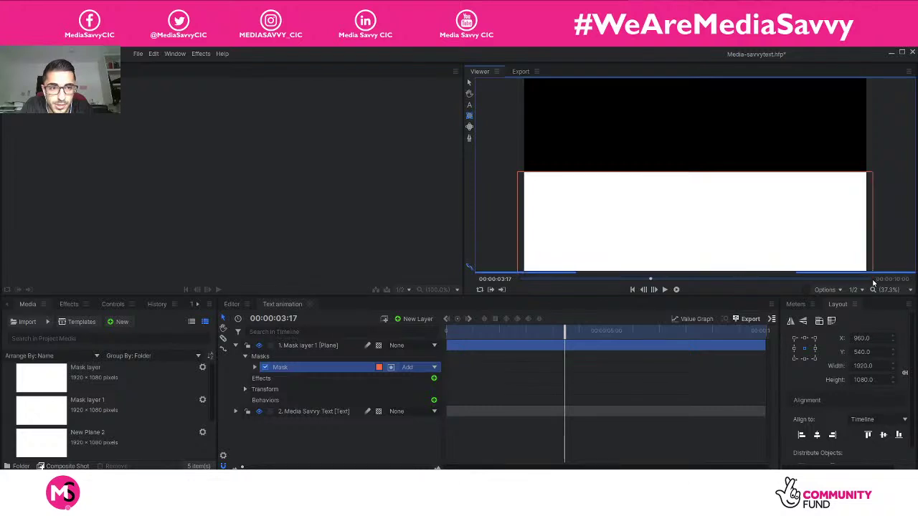
click(421, 370)
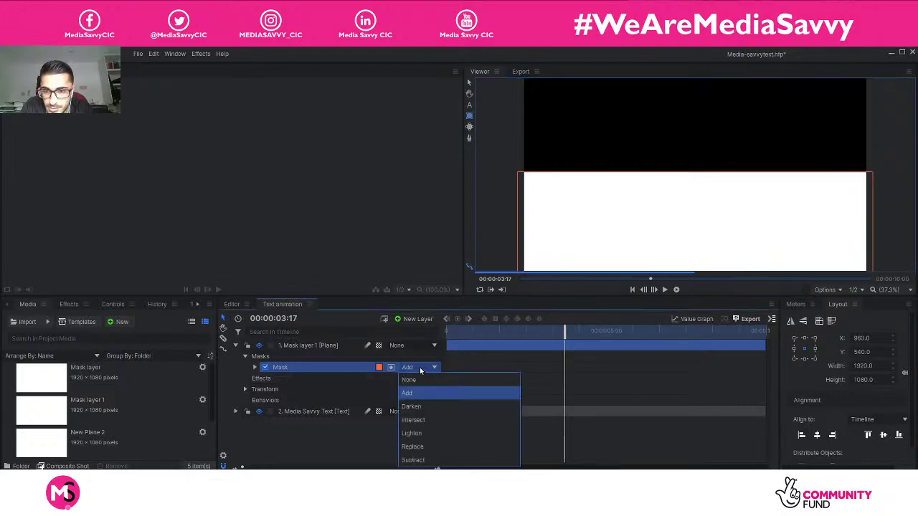
click(424, 460)
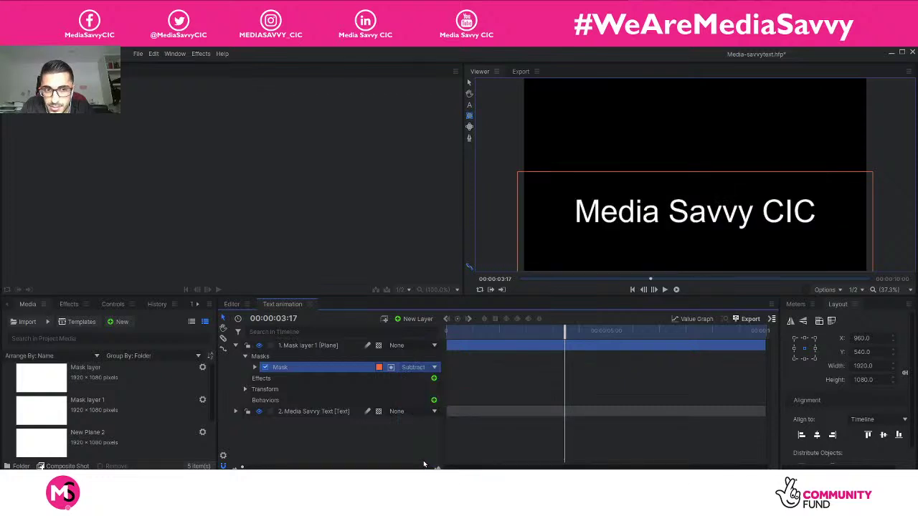
click(418, 367)
click(424, 446)
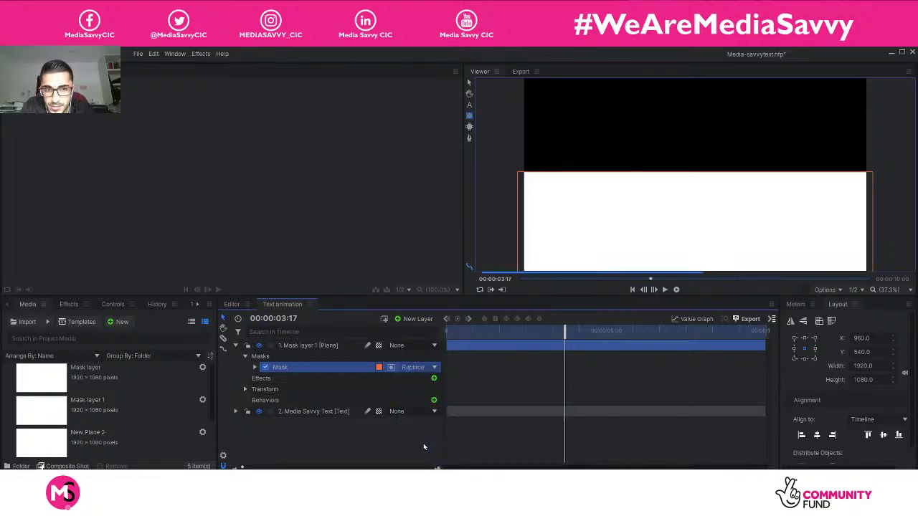
Step: Parent Mask layer 1 to the Media Savvy Text layer and set its mask's blend mode to Subtract
click(402, 346)
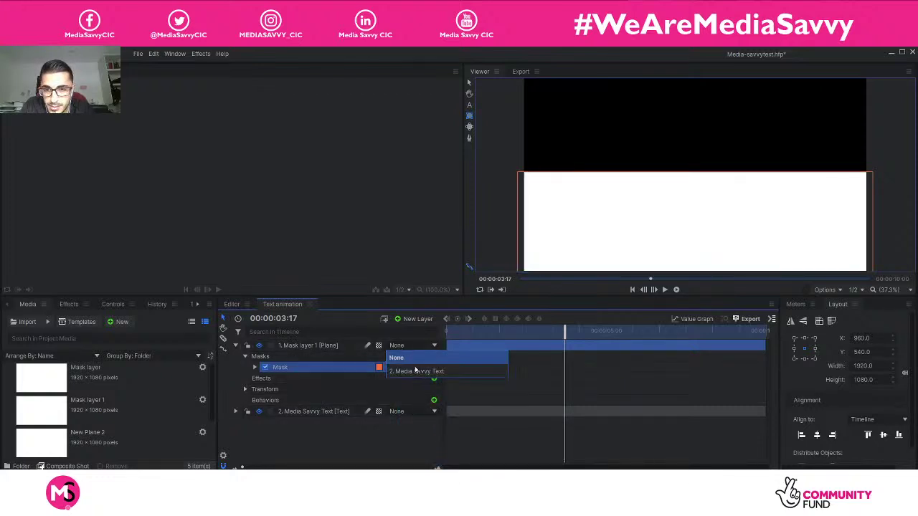
click(415, 371)
click(416, 371)
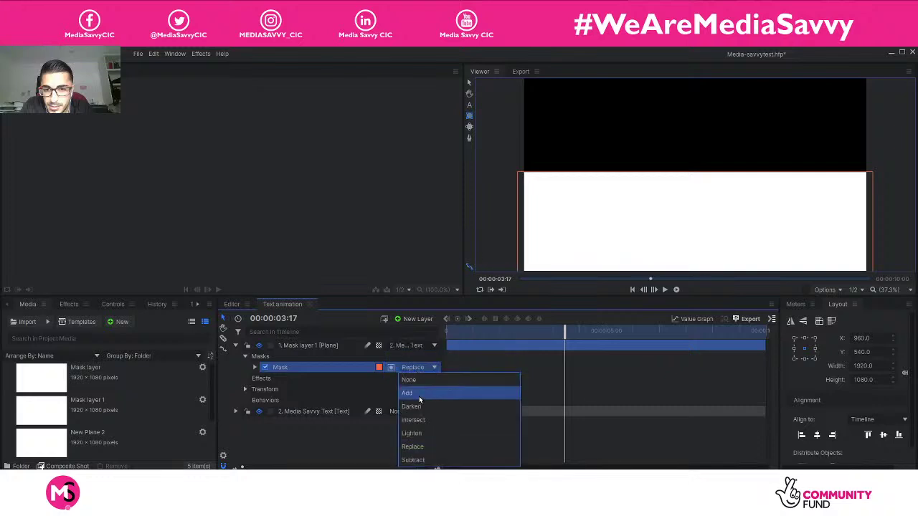
click(421, 393)
click(417, 372)
click(425, 459)
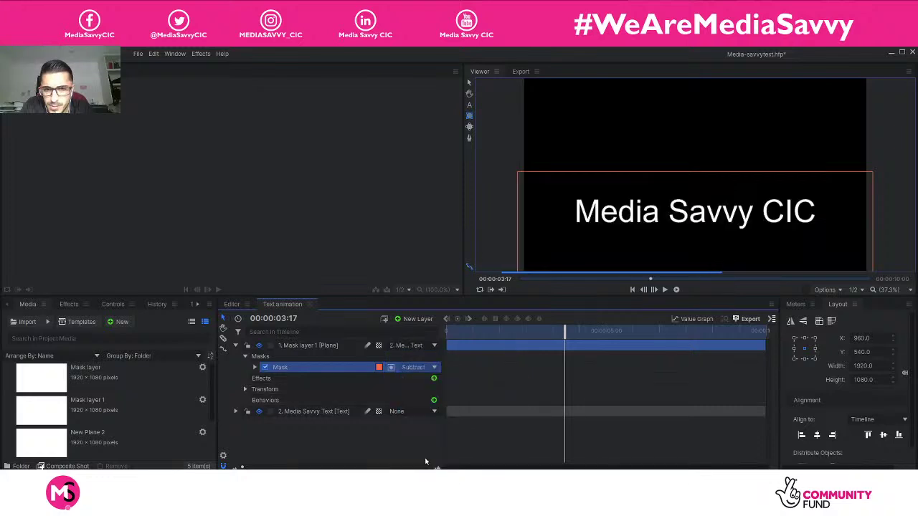
Step: Check the parented mask by scrubbing to 00:00:02:15, and set Mask layer 1's parent back to None
drag(564, 334, 531, 335)
click(427, 347)
click(415, 374)
click(421, 347)
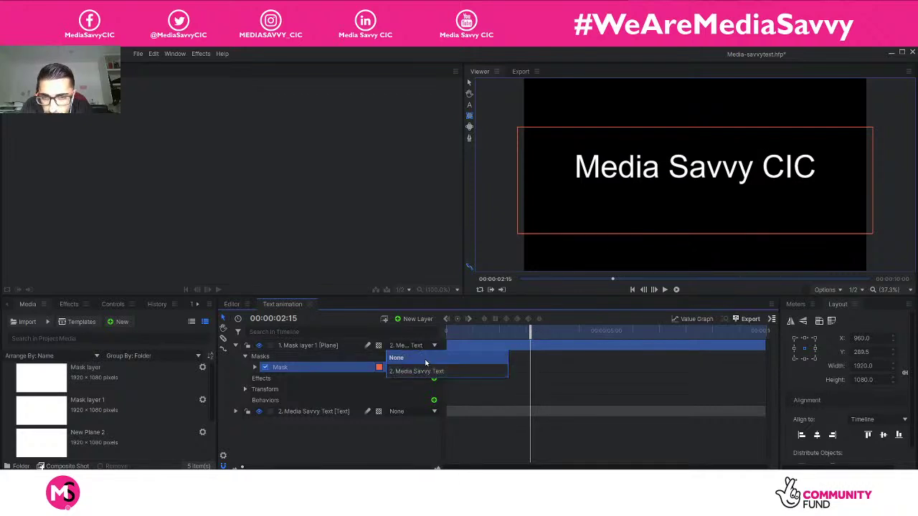
click(400, 355)
Step: Check the mask by scrubbing the animation to 00:00:05:22, and delete the Mask layer 1 layer
mouse_move(530, 334)
mouse_down()
mouse_move(649, 336)
mouse_move(533, 336)
mouse_up()
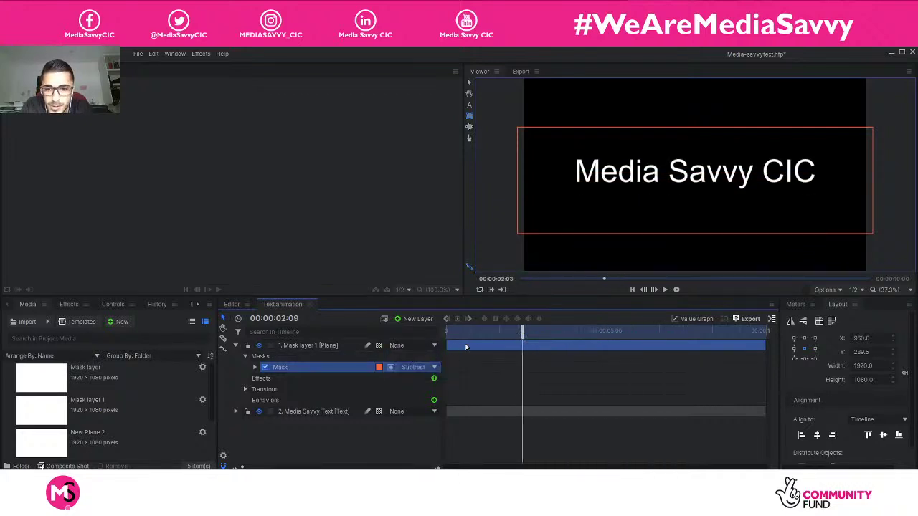
click(391, 367)
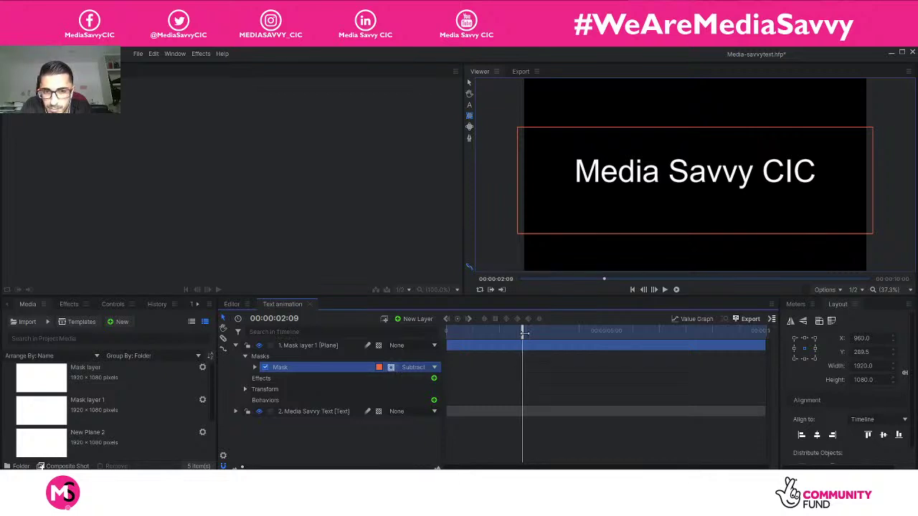
drag(524, 333, 635, 336)
click(235, 345)
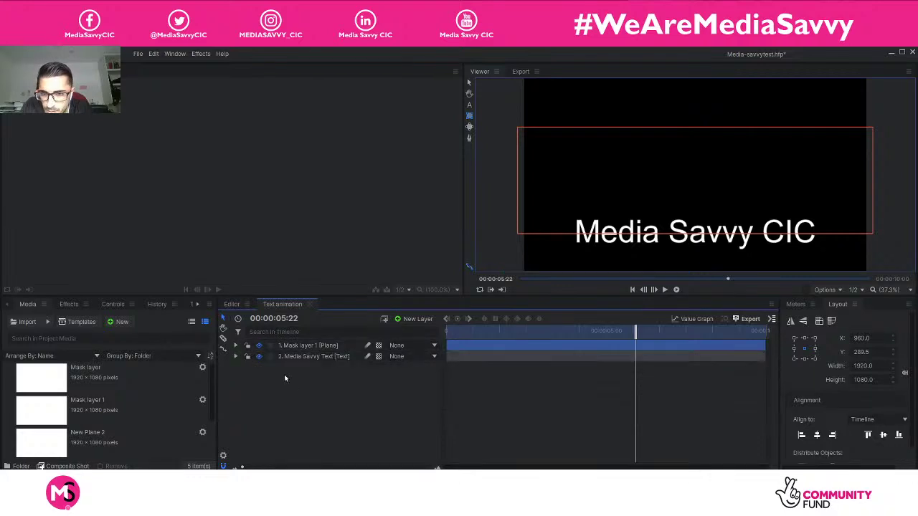
key(Delete)
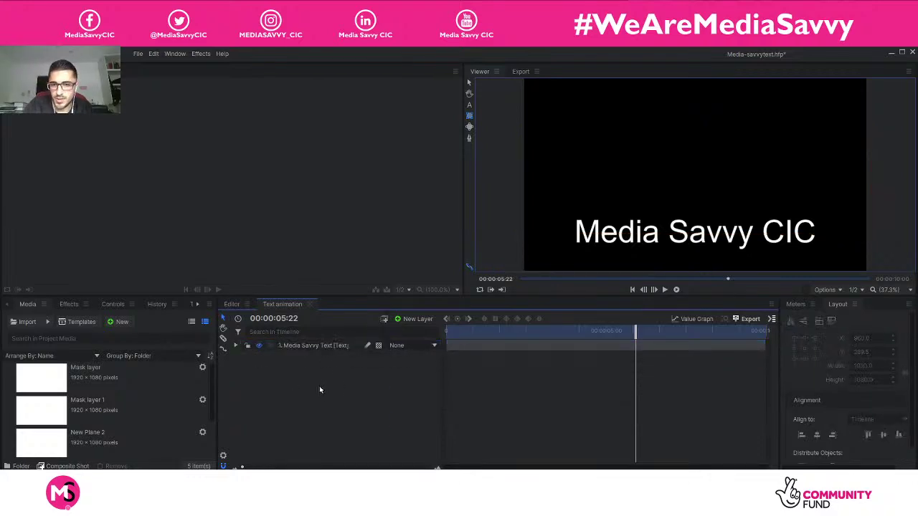
Step: Add a plane layer with default properties above the Media Savvy Text layer and select its Masks group
right_click(319, 386)
mouse_move(337, 390)
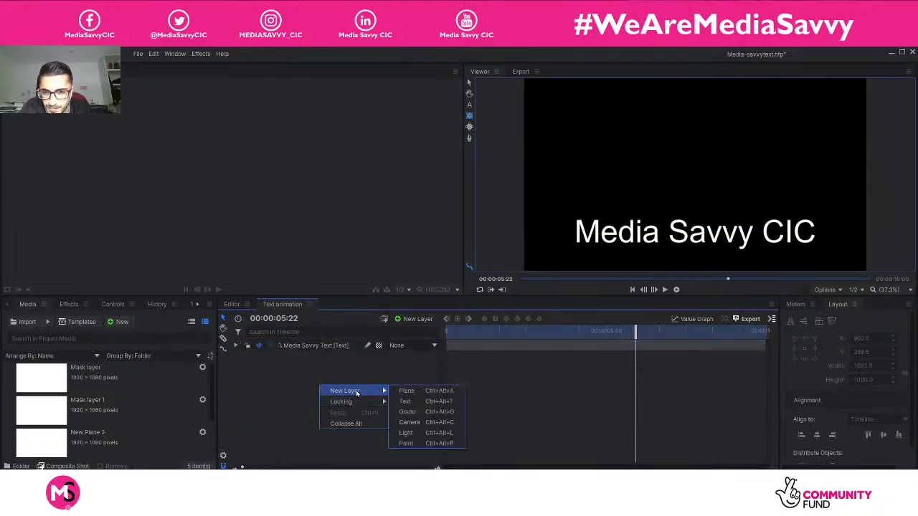
click(423, 391)
click(523, 307)
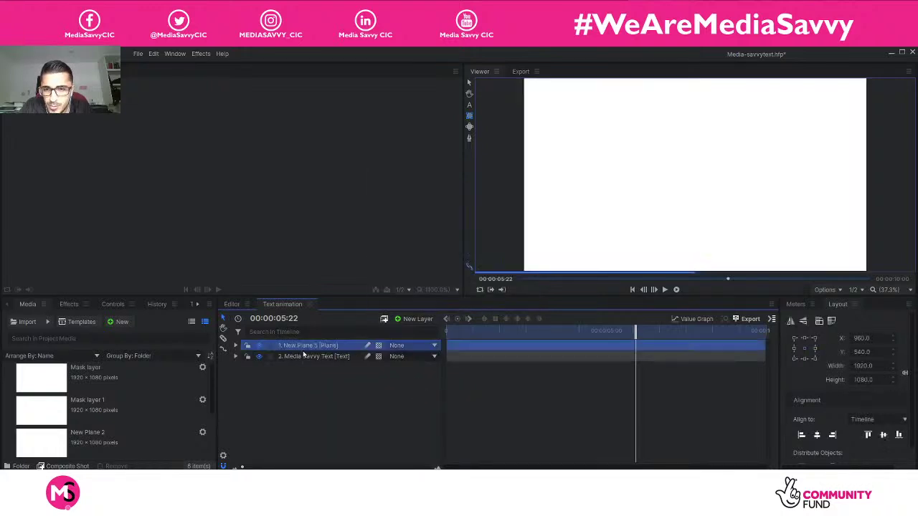
click(412, 349)
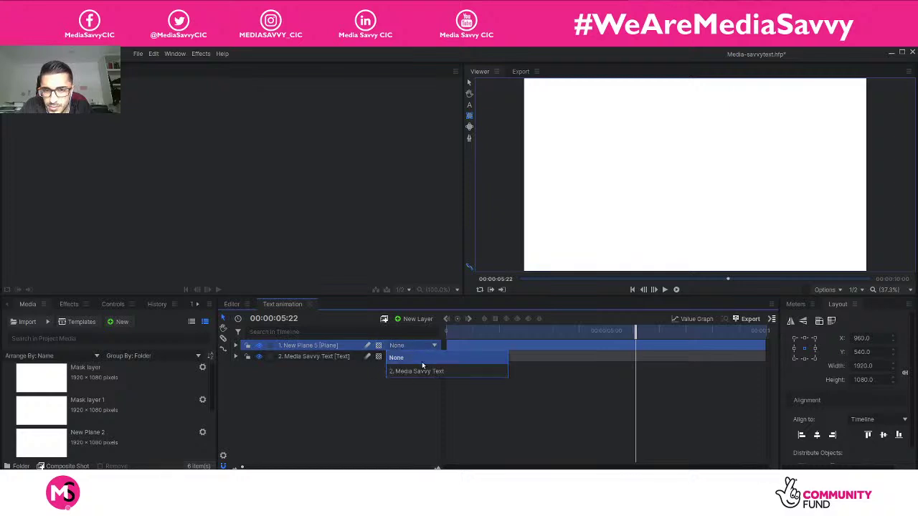
click(315, 367)
click(235, 346)
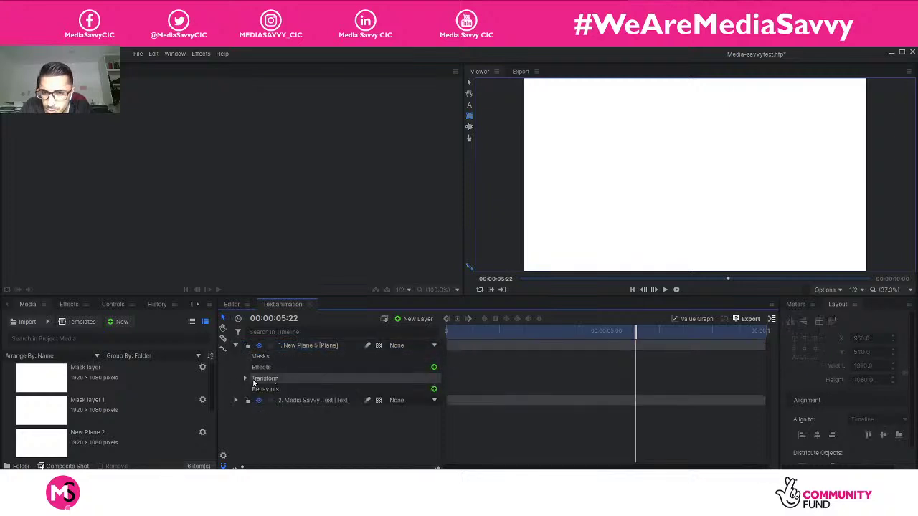
click(272, 358)
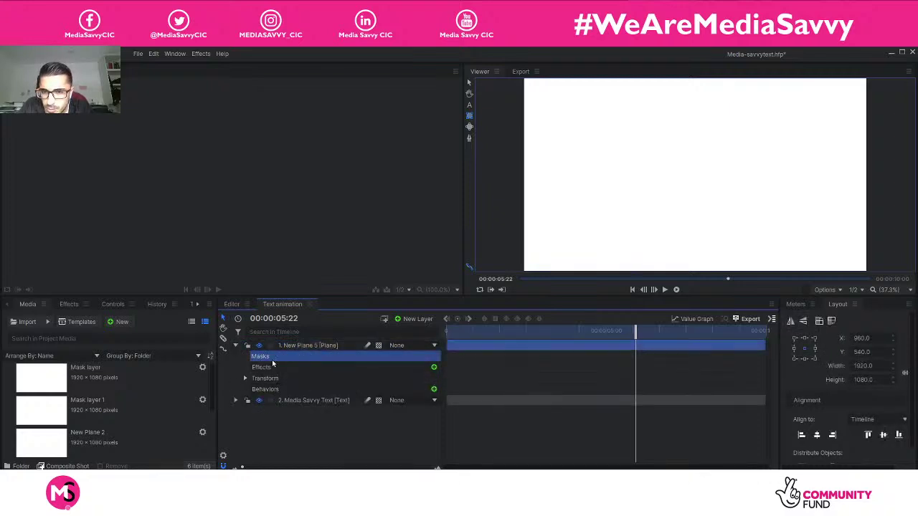
Step: Draw a rectangular mask across the lower part of New Plane 5 and try the Lighten, Subtract and Add blend modes
click(470, 119)
drag(510, 196, 879, 281)
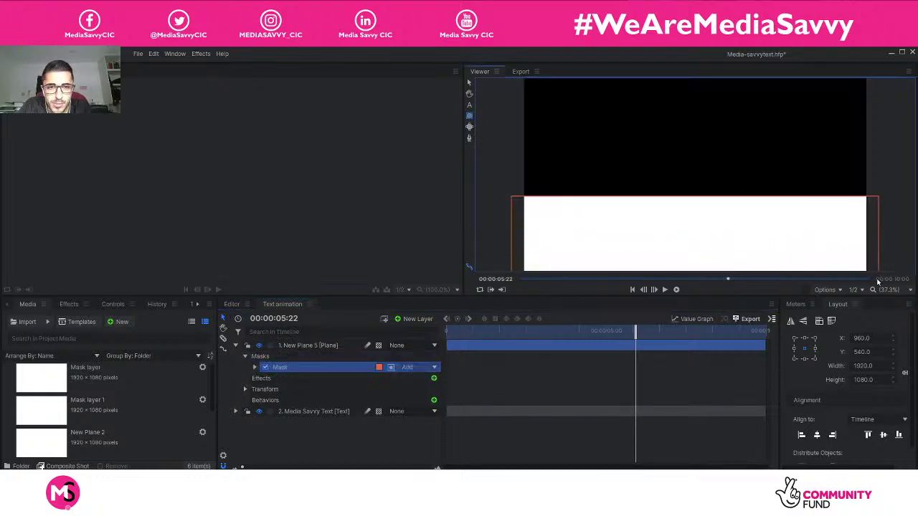
click(396, 370)
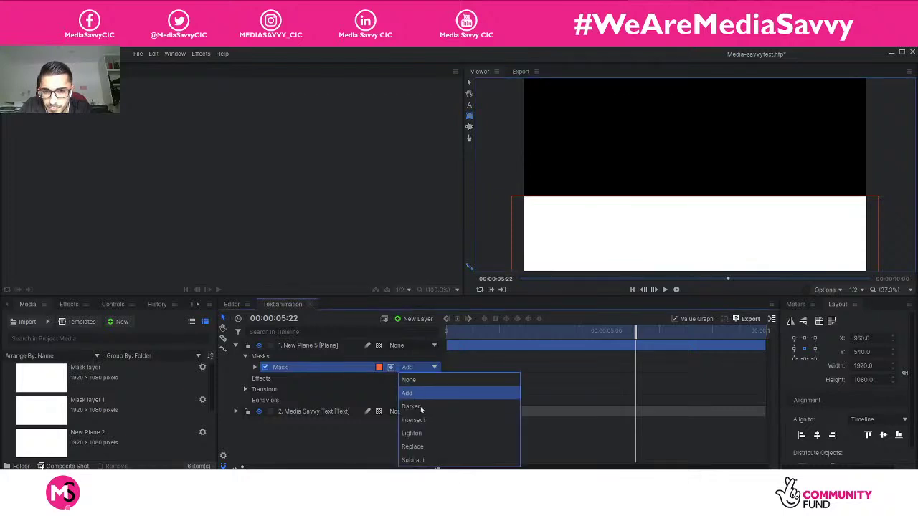
click(415, 433)
click(414, 367)
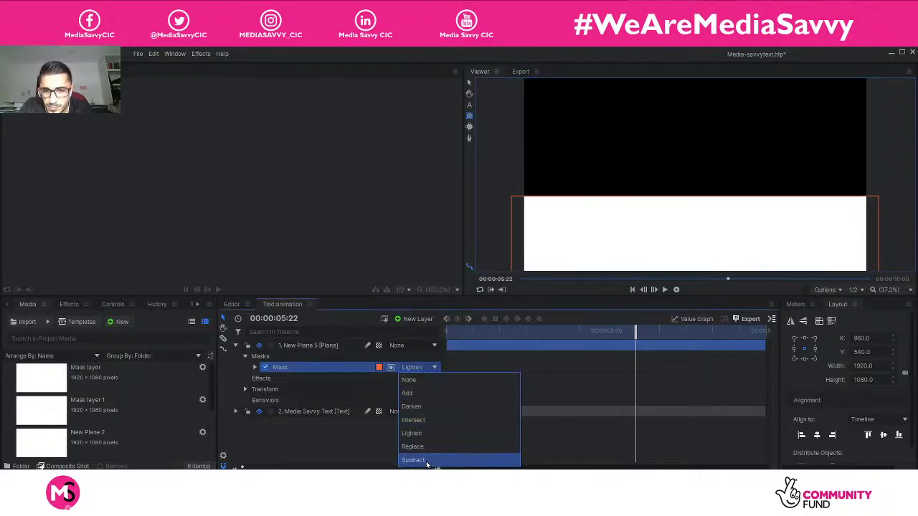
click(425, 456)
click(416, 367)
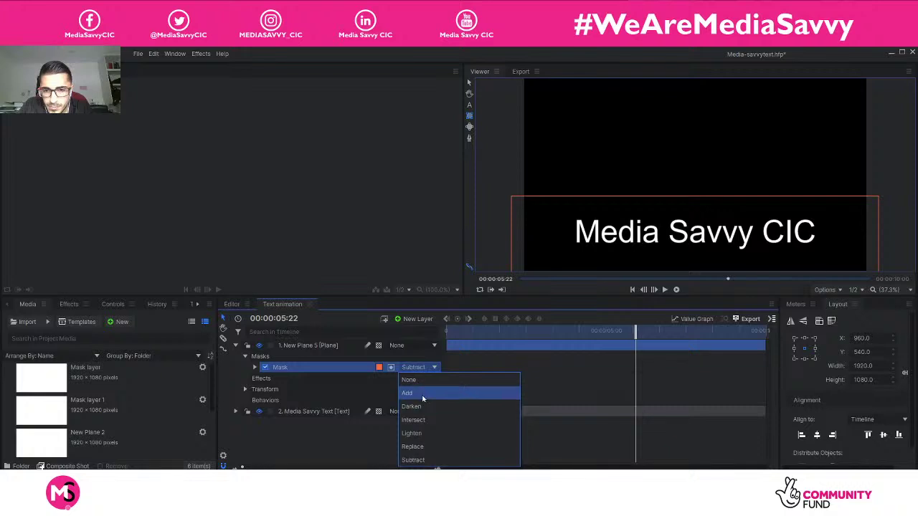
click(422, 395)
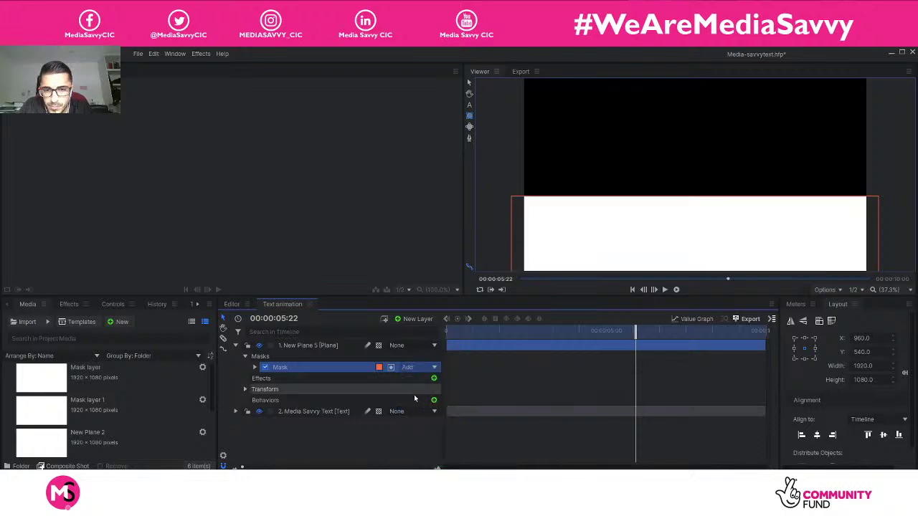
Step: Delete the white New Plane 5 layer above the Media Savvy Text layer
click(378, 367)
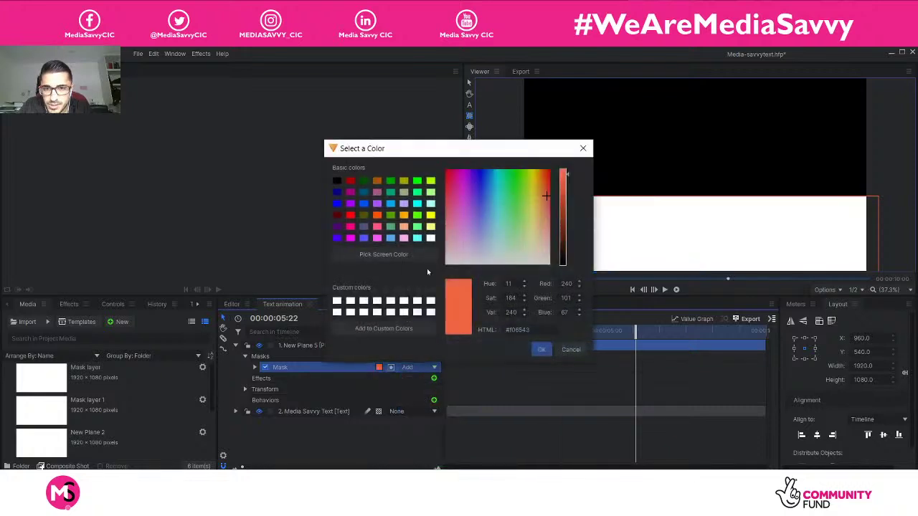
click(586, 150)
click(319, 346)
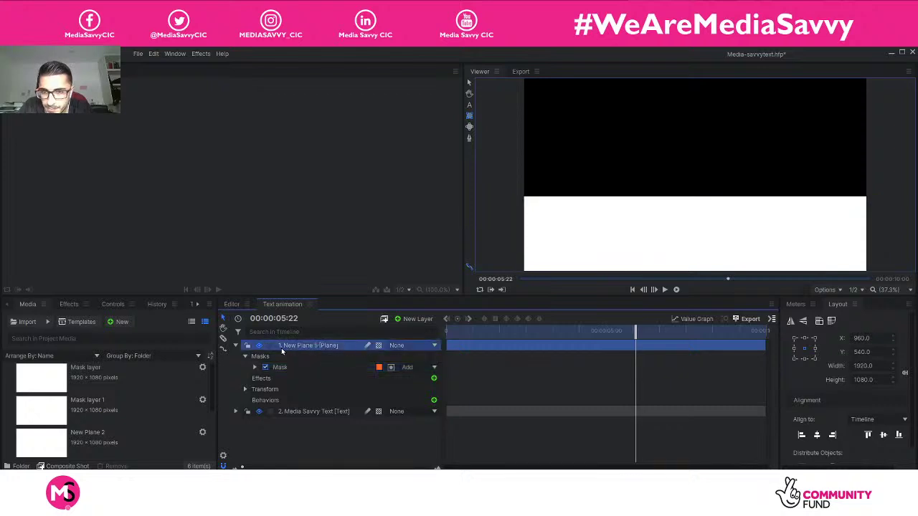
double_click(293, 347)
double_click(294, 347)
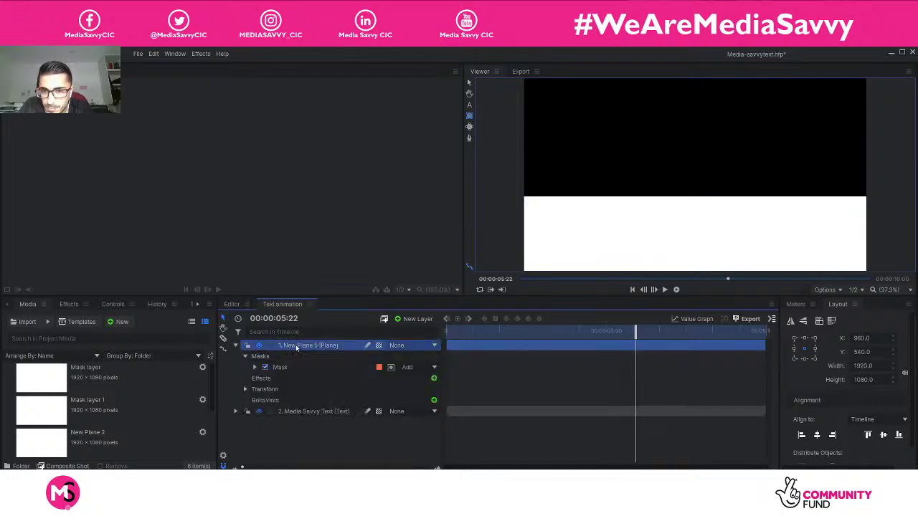
right_click(296, 348)
click(292, 439)
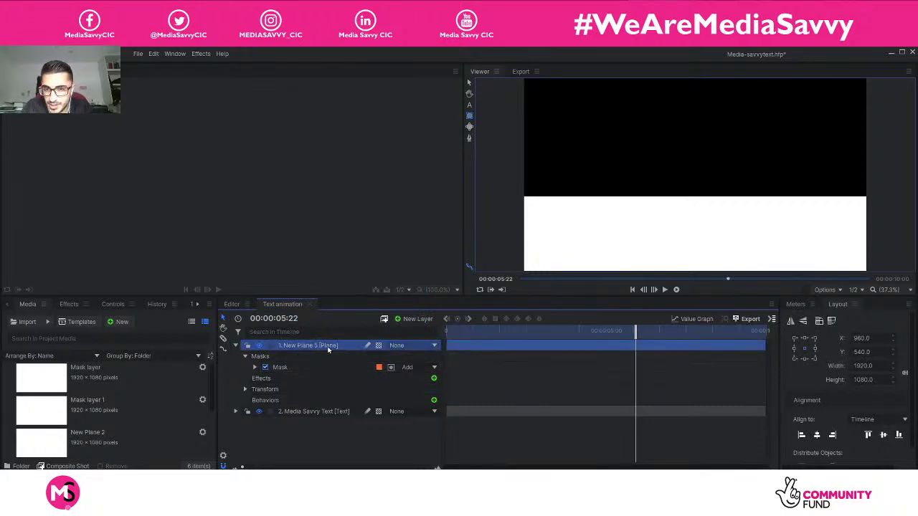
right_click(329, 348)
click(366, 287)
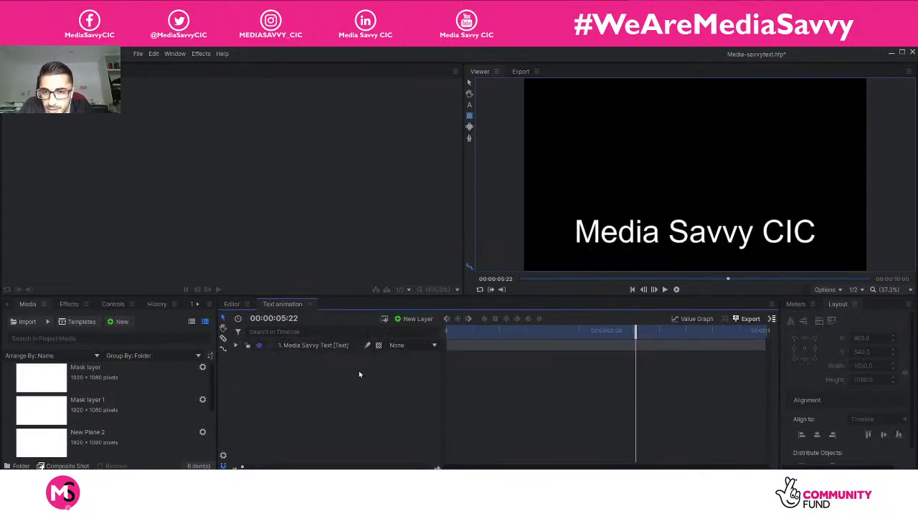
Step: Add a black 1920 × 1080 plane layer above the Media Savvy Text layer
right_click(353, 373)
mouse_move(381, 376)
click(441, 376)
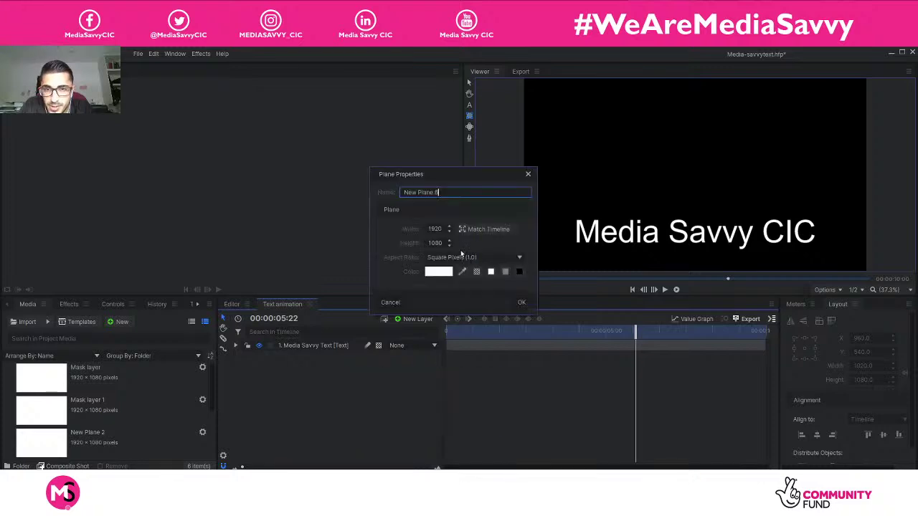
click(444, 271)
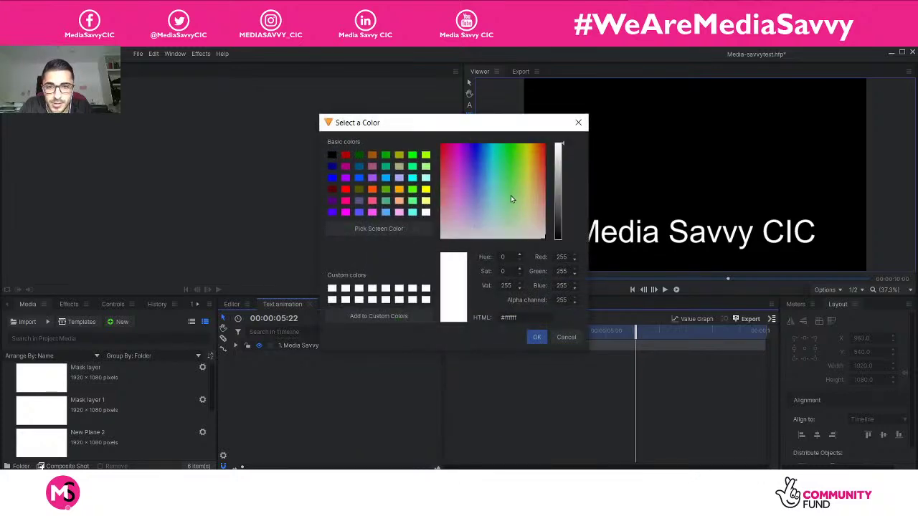
click(332, 154)
click(537, 336)
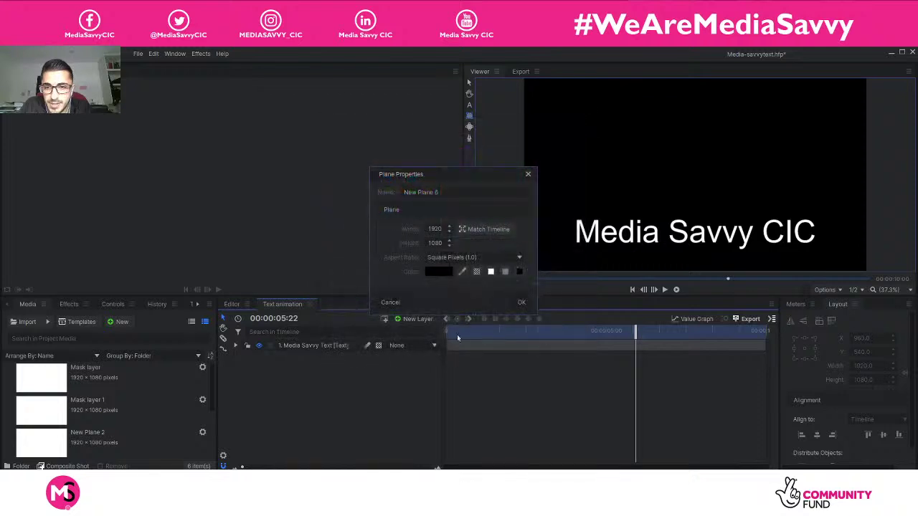
click(521, 303)
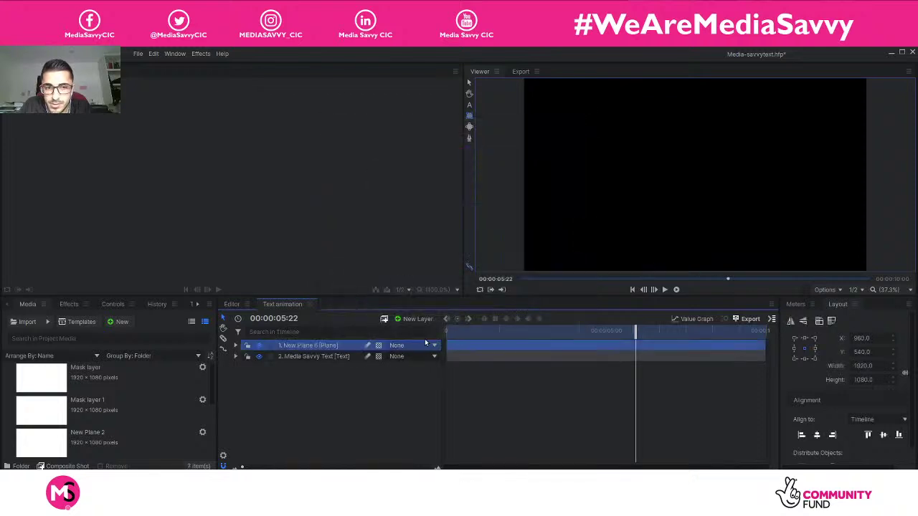
Step: Draw a rectangular mask across the lower part of the black plane and shift it slightly downward
click(472, 116)
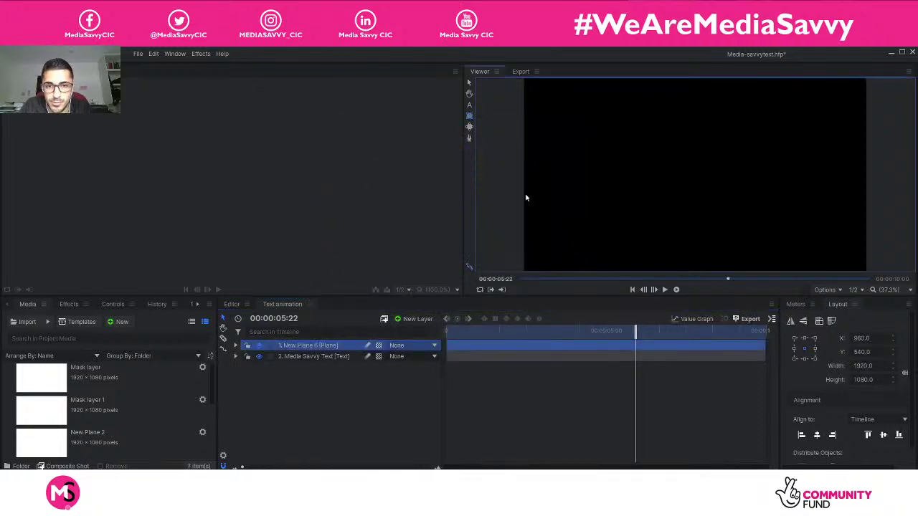
drag(512, 188, 869, 279)
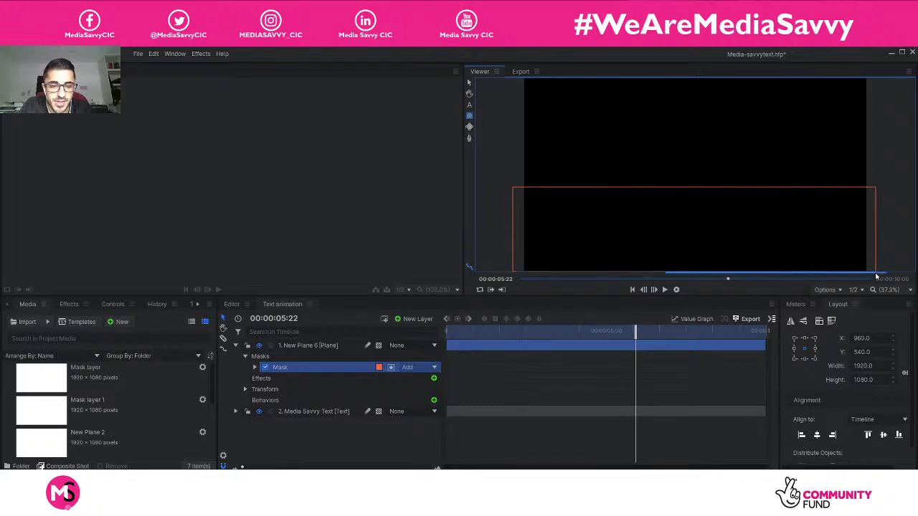
click(469, 83)
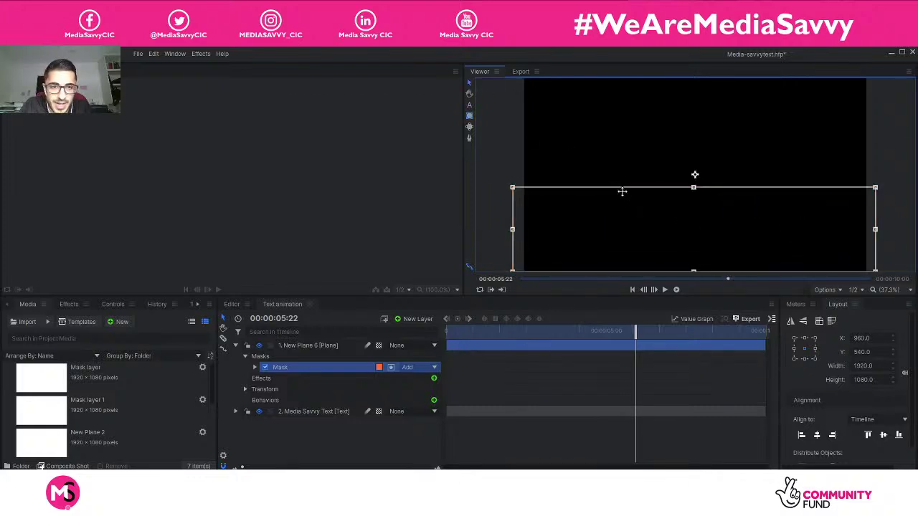
mouse_move(621, 191)
mouse_down()
mouse_move(621, 225)
mouse_move(627, 200)
mouse_up()
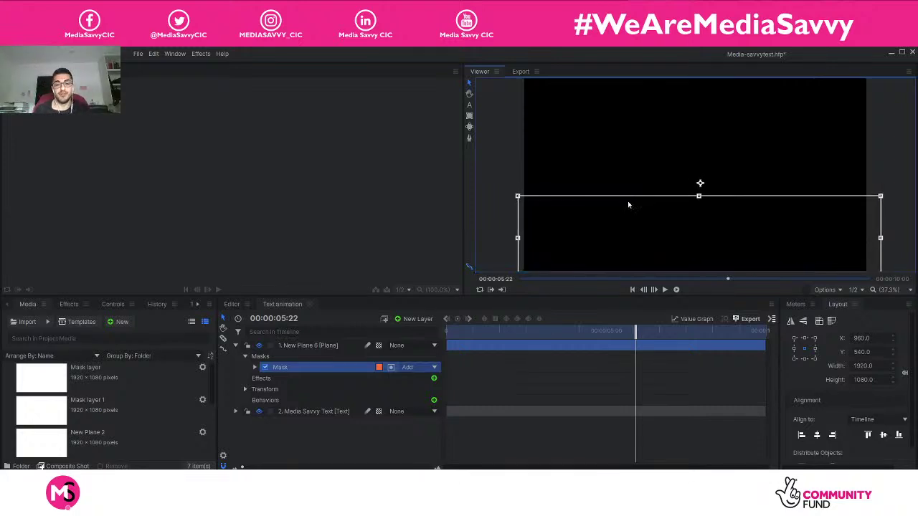
Step: Adjust the mask's position against the text while scrubbing to 00:00:02:14 and 00:00:04:01
drag(631, 327, 526, 328)
mouse_move(547, 222)
mouse_down()
mouse_move(560, 231)
mouse_move(551, 228)
mouse_up()
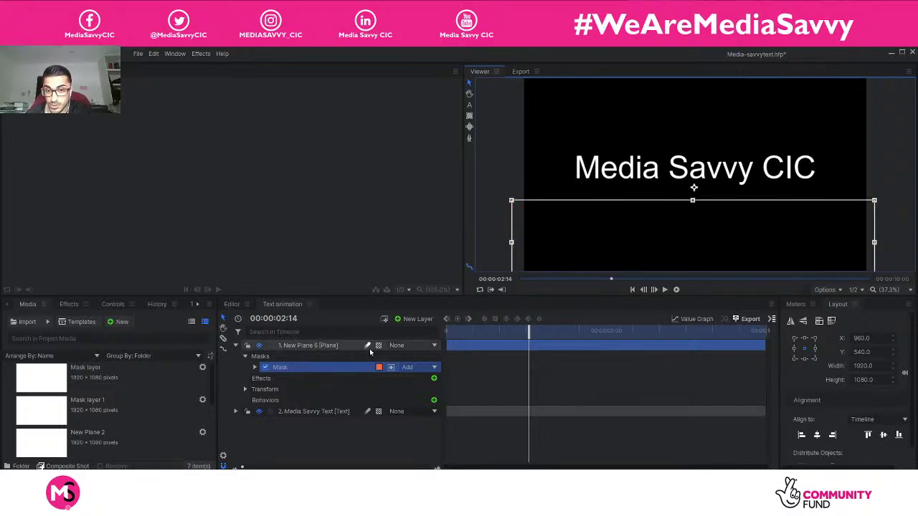
drag(532, 337, 575, 338)
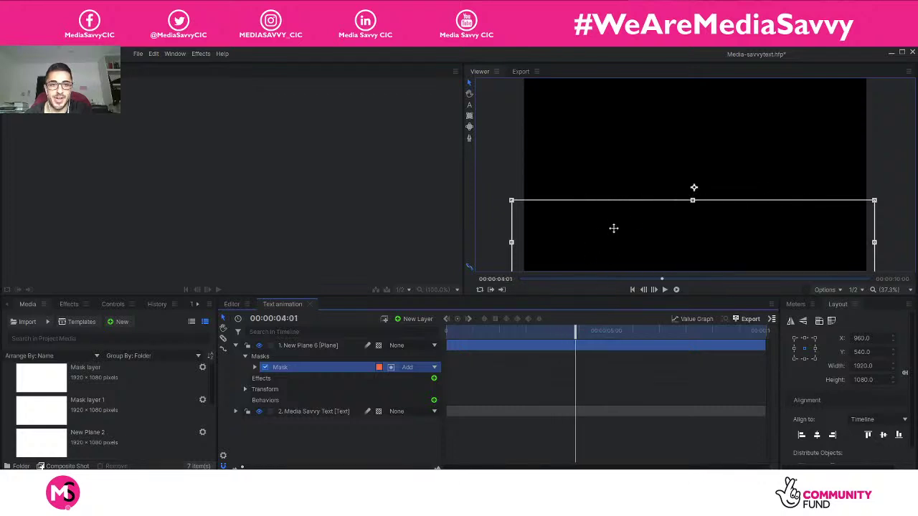
drag(613, 228, 616, 220)
Step: Play the masked text animation from 00:00:00:00 to check how the text is hidden
drag(581, 339, 418, 331)
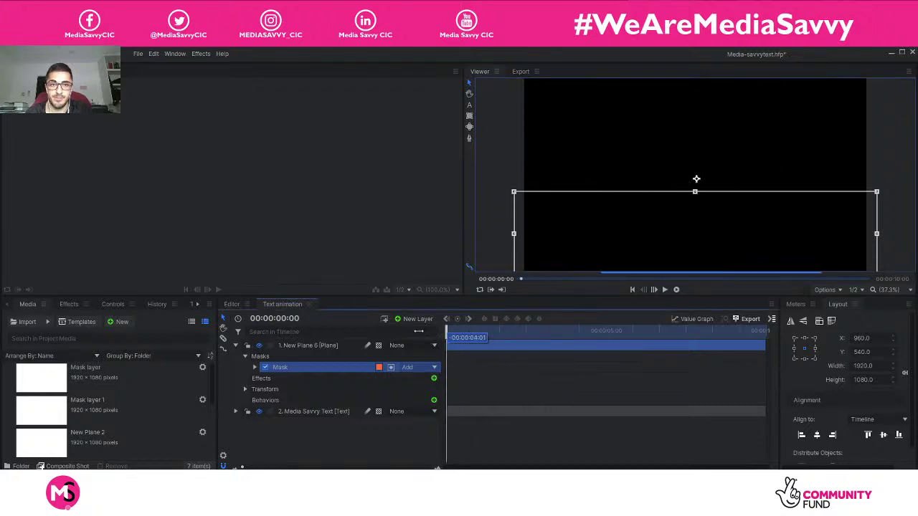
click(336, 444)
key(space)
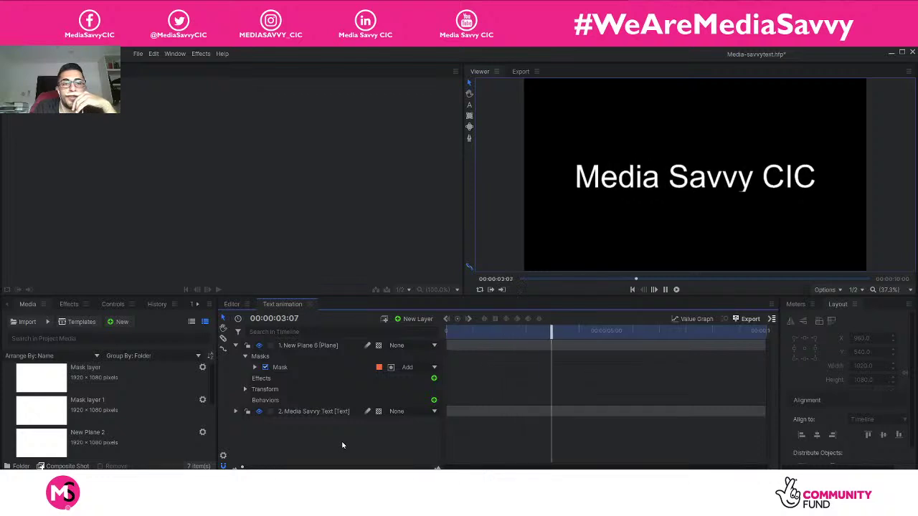
key(space)
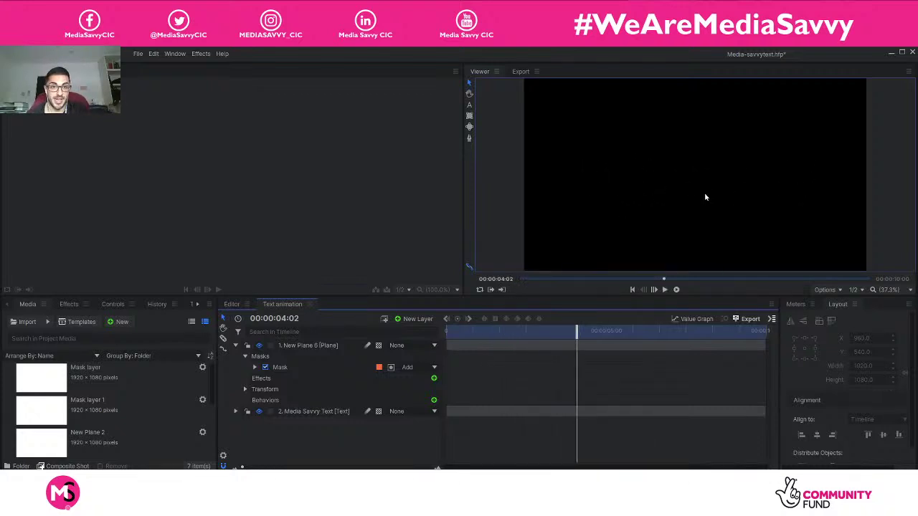
Step: Move the black plane down to a Y position of about 598 and return the playhead to 00:00:00:00
click(704, 240)
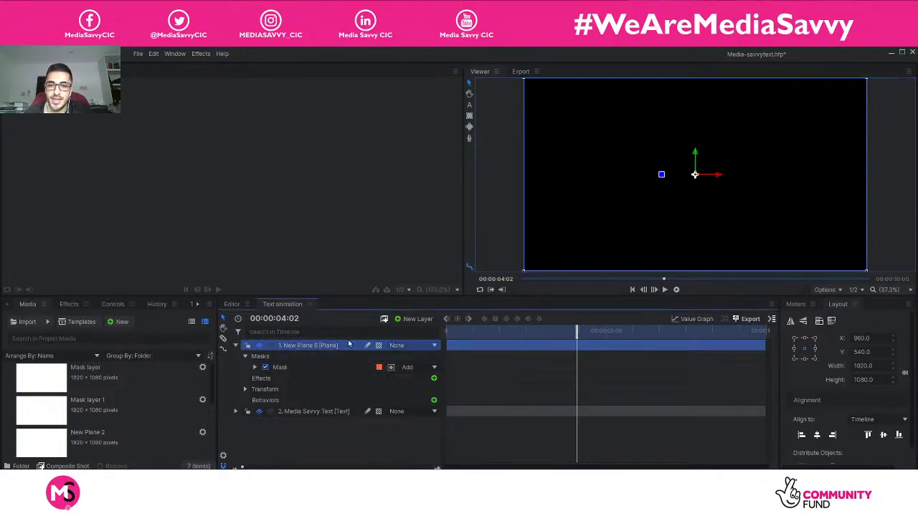
drag(695, 154, 695, 165)
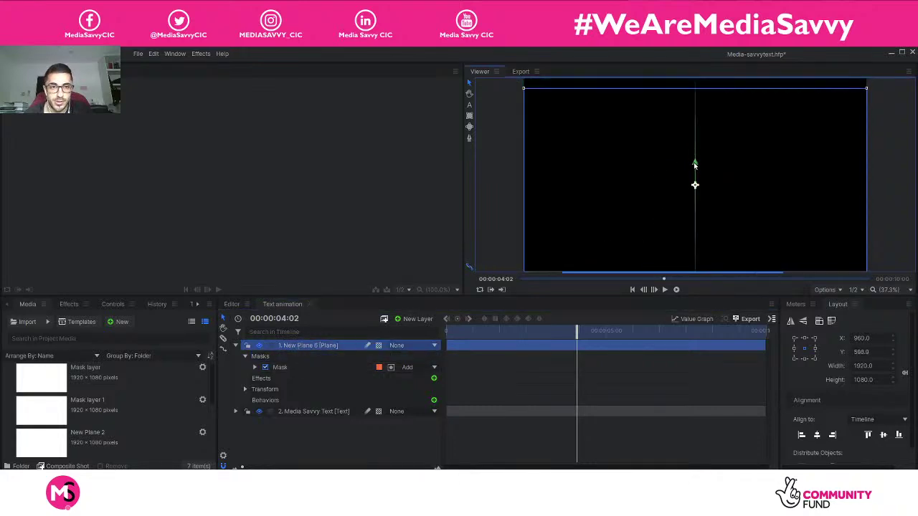
drag(580, 332, 446, 337)
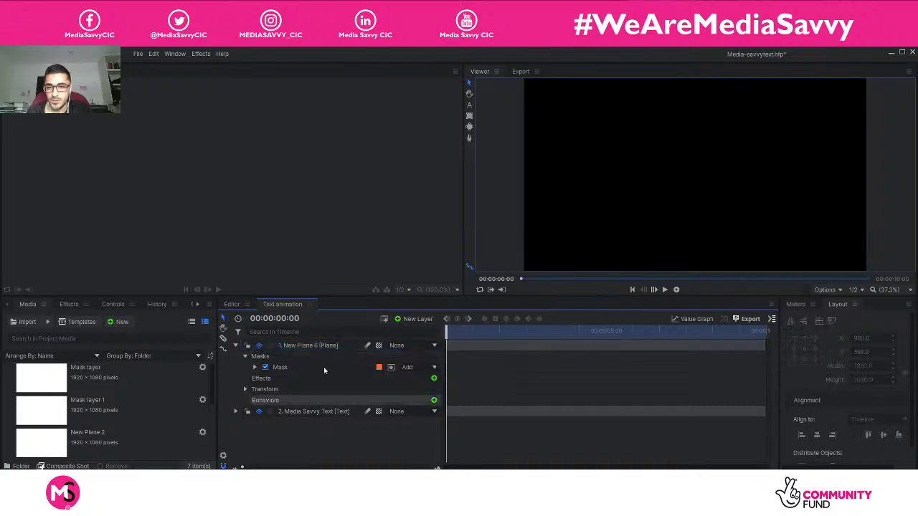
Step: Delete the New Plane 6 layer and move the playhead to 00:00:01:12
click(322, 347)
key(Delete)
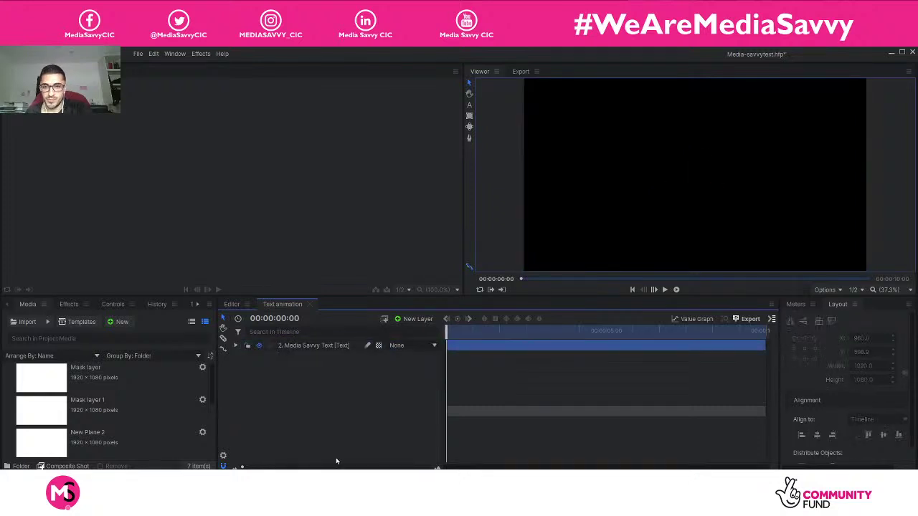
drag(466, 334, 494, 334)
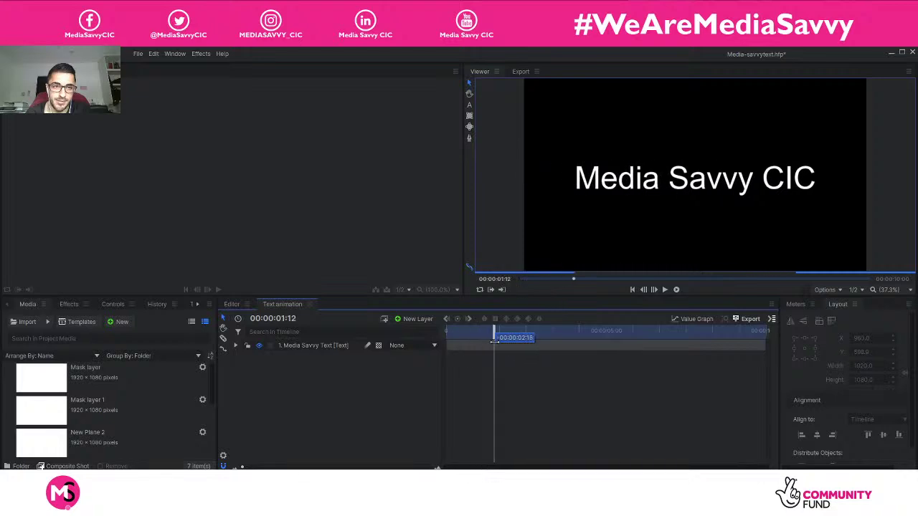
Step: Add a black 1920 × 1080 plane layer named "Mask layer" above the Media Savvy Text layer
right_click(348, 364)
mouse_move(387, 369)
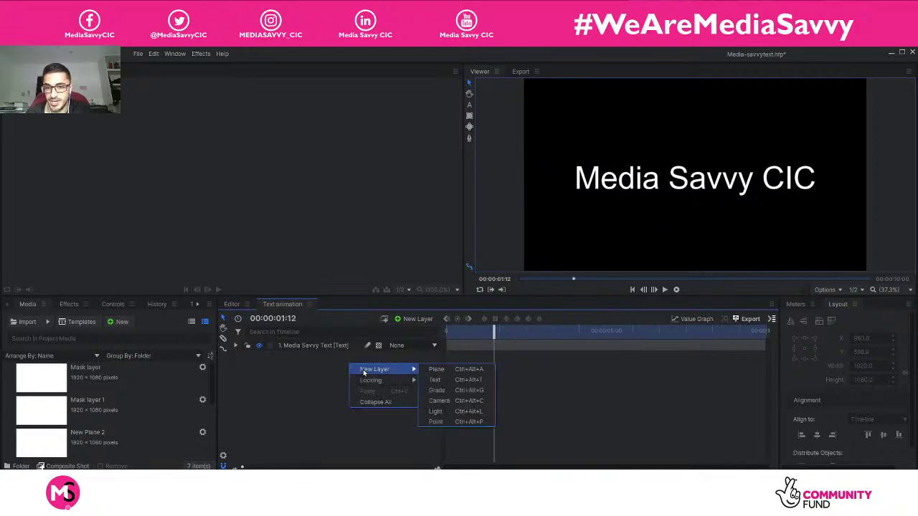
click(435, 370)
drag(440, 175, 359, 144)
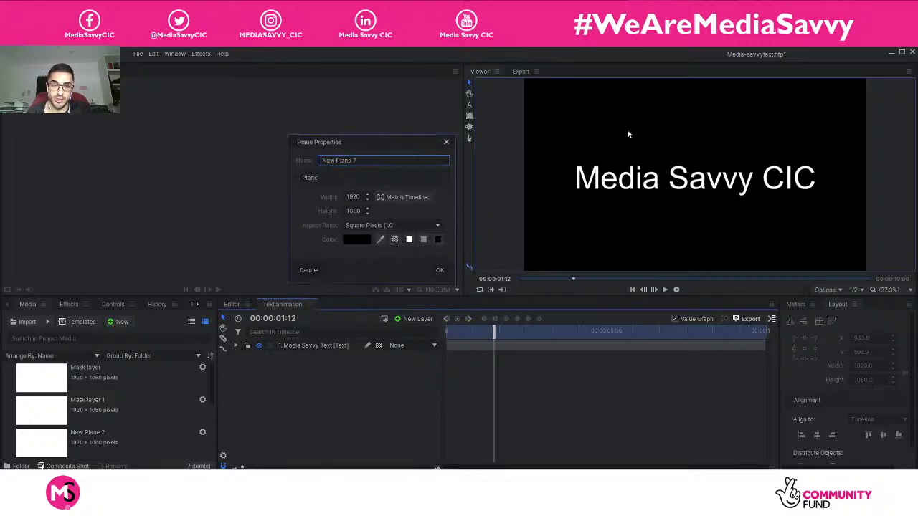
triple_click(377, 160)
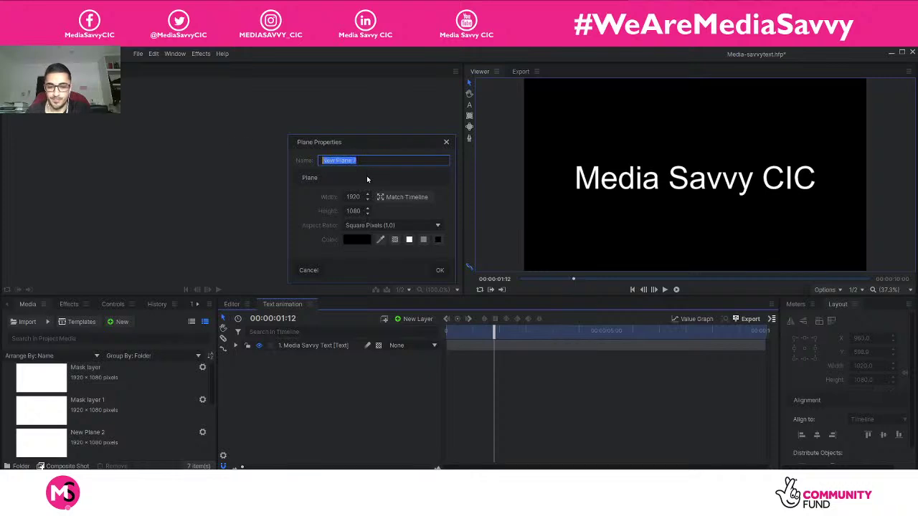
text(Mask )
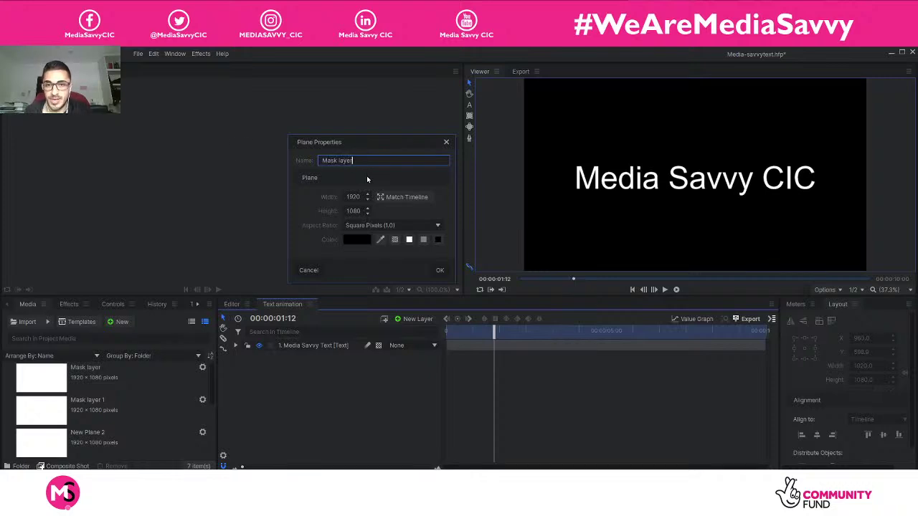
text(layer)
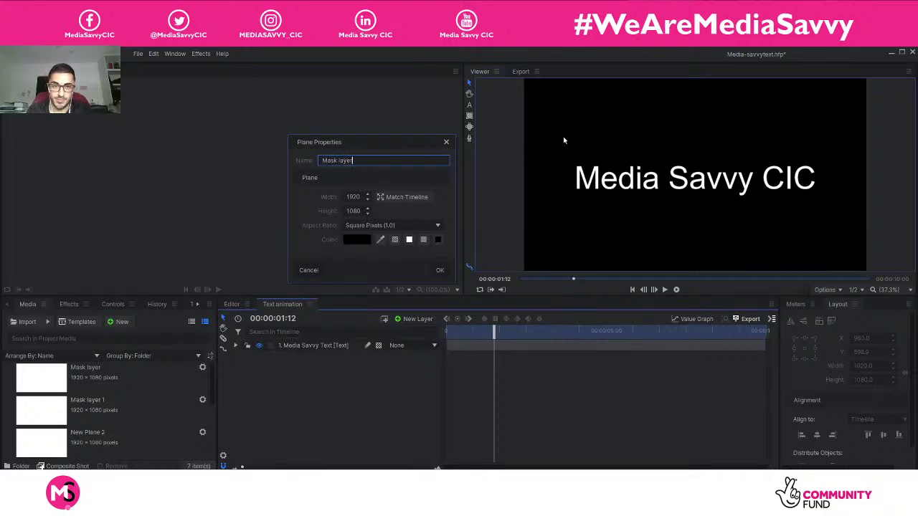
click(440, 271)
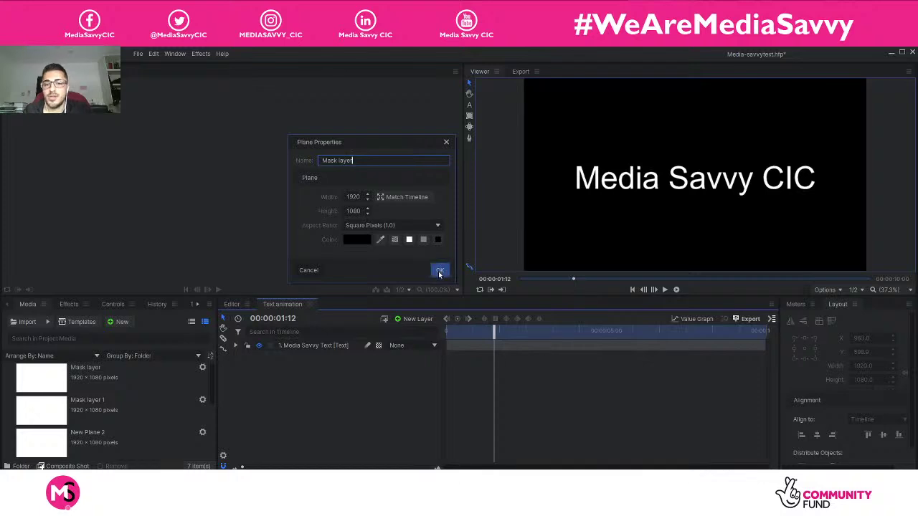
click(439, 271)
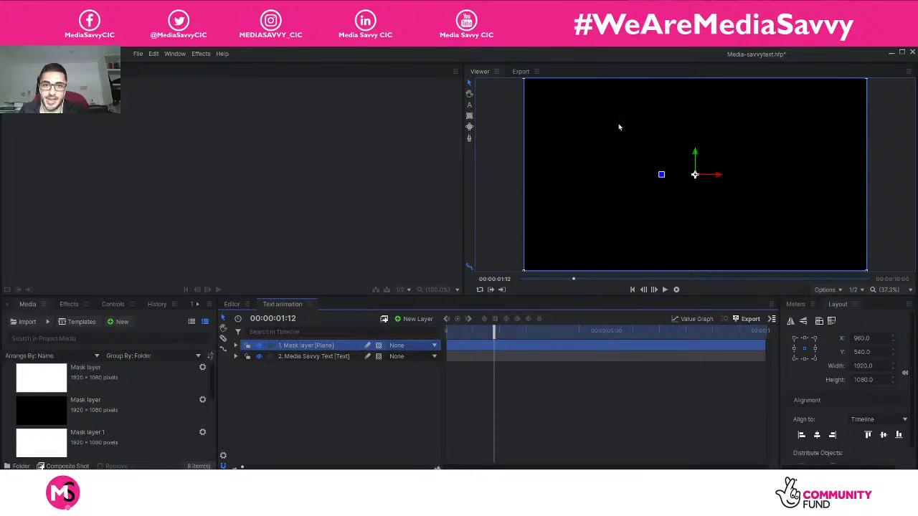
Step: Draw a rectangular mask on the Mask layer across the frame's lower half, place it just below the text, and scrub to 00:00:03:19
click(469, 118)
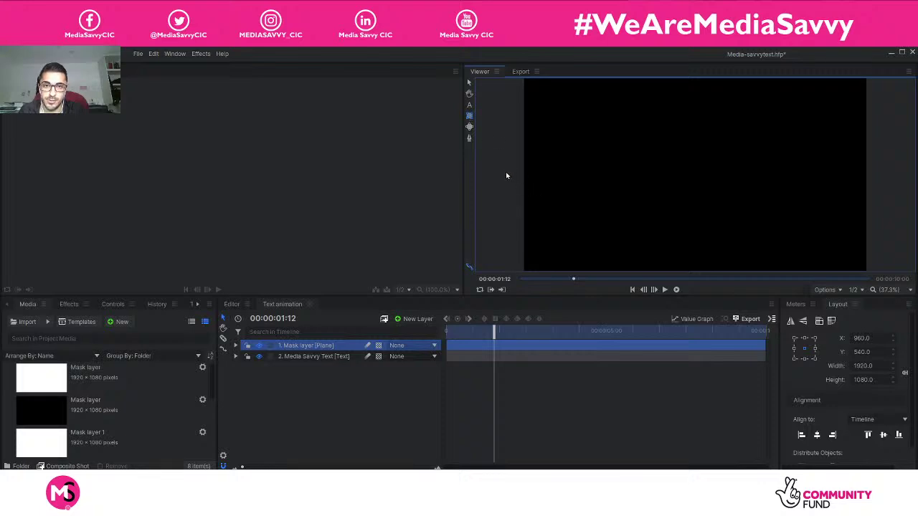
mouse_move(502, 184)
mouse_down()
mouse_move(580, 225)
mouse_move(666, 252)
mouse_move(876, 278)
mouse_up()
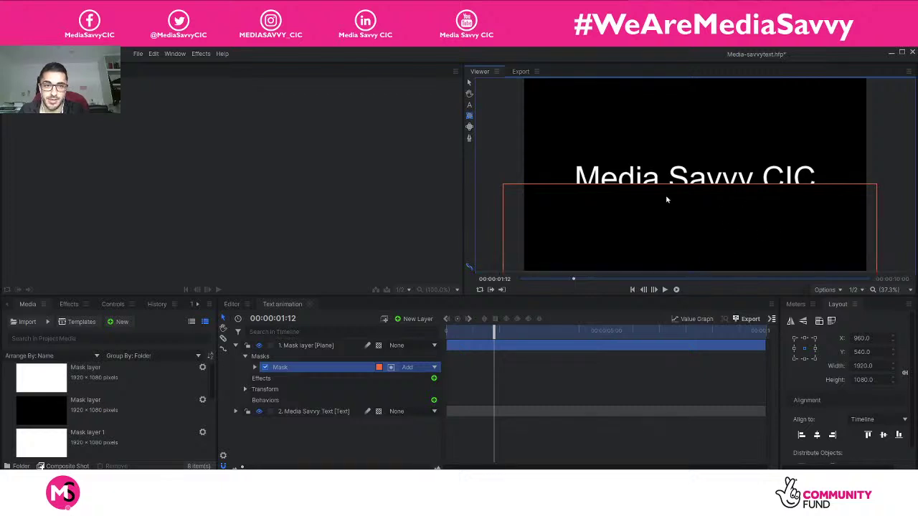
click(469, 83)
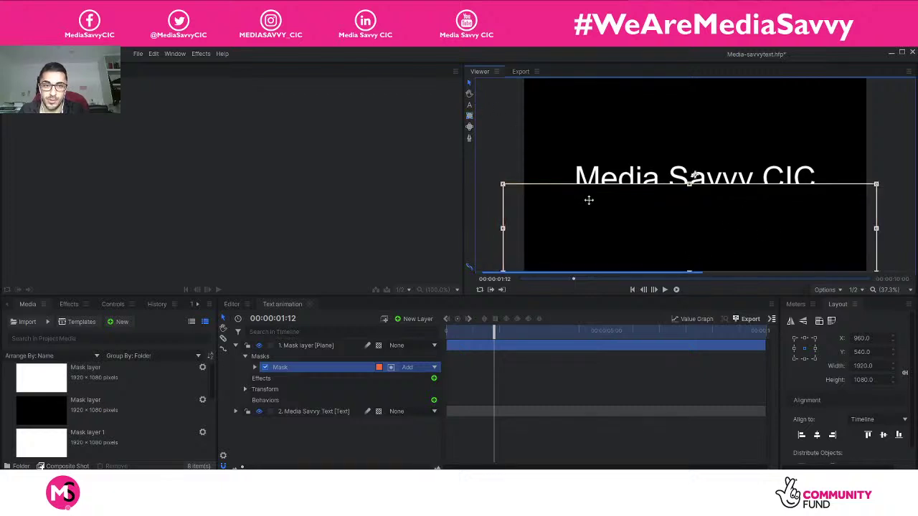
drag(588, 199, 594, 212)
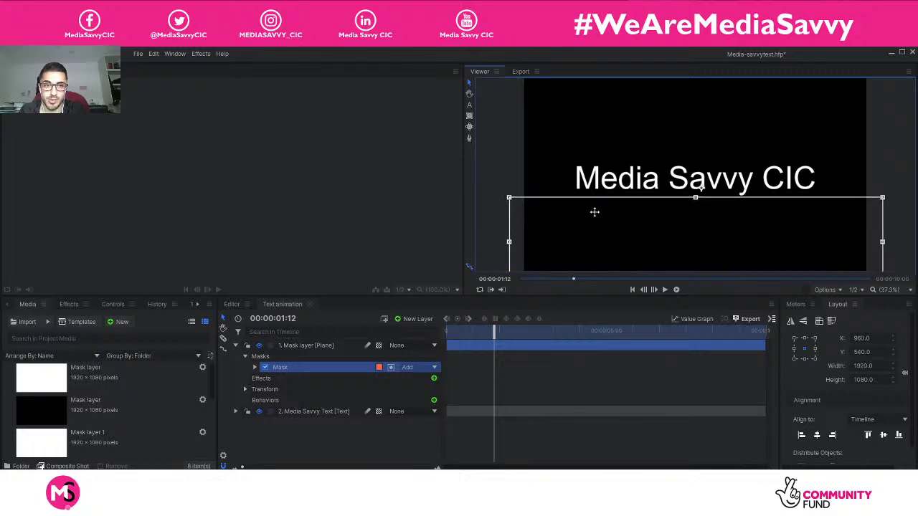
click(418, 438)
drag(493, 330, 567, 349)
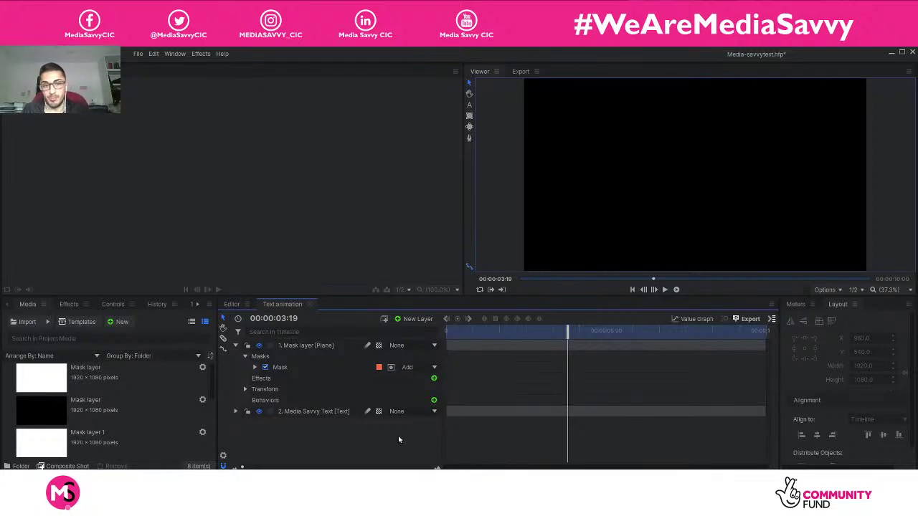
Step: Add a white 1920 × 1080 plane layer above the Mask layer
click(236, 346)
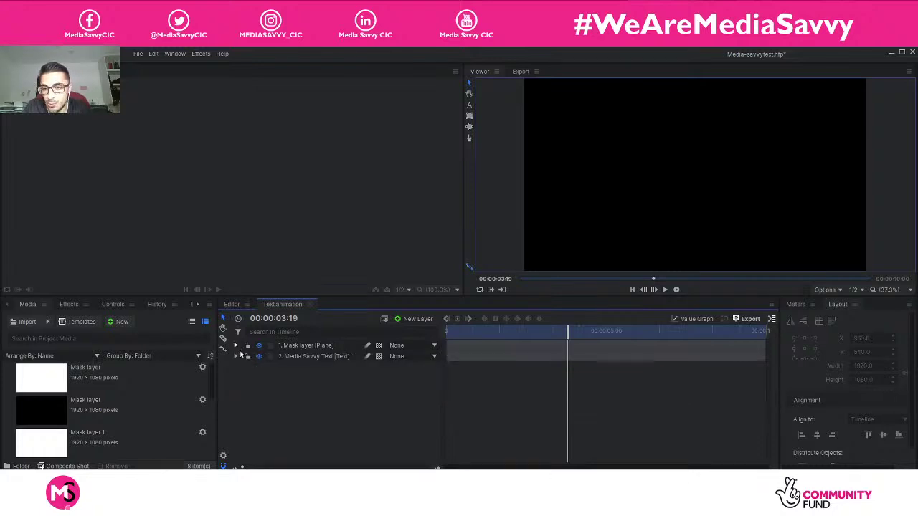
right_click(352, 377)
mouse_move(360, 384)
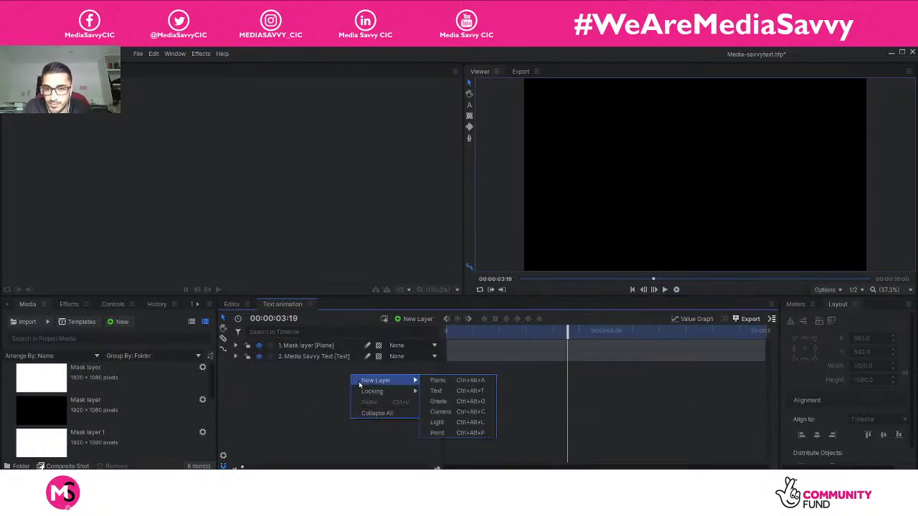
click(429, 382)
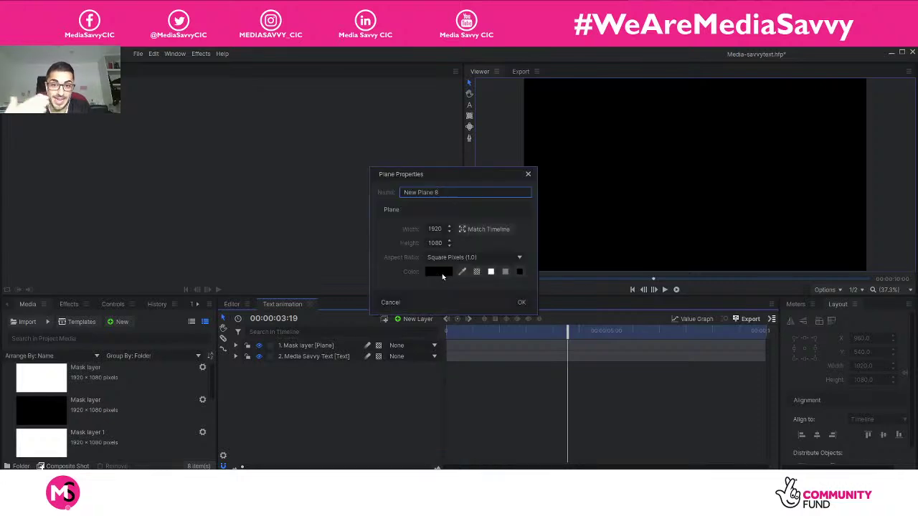
click(440, 272)
click(332, 288)
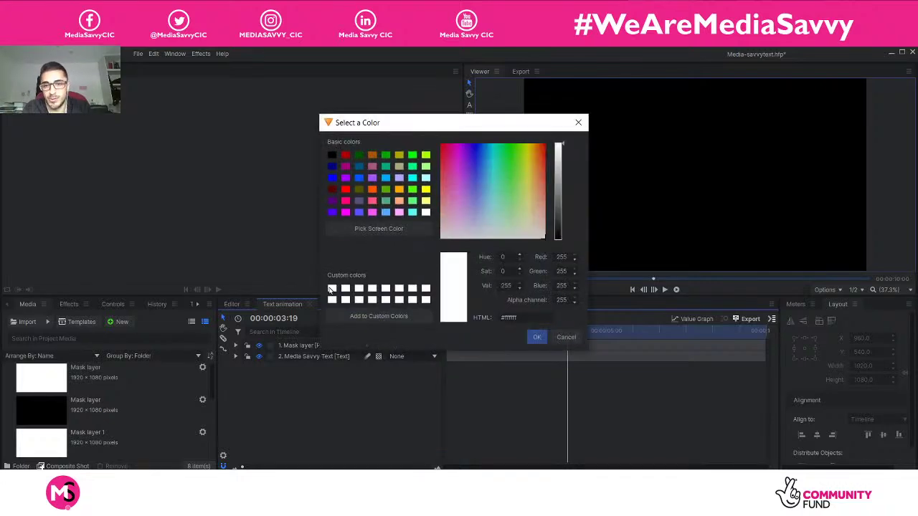
click(538, 338)
click(522, 303)
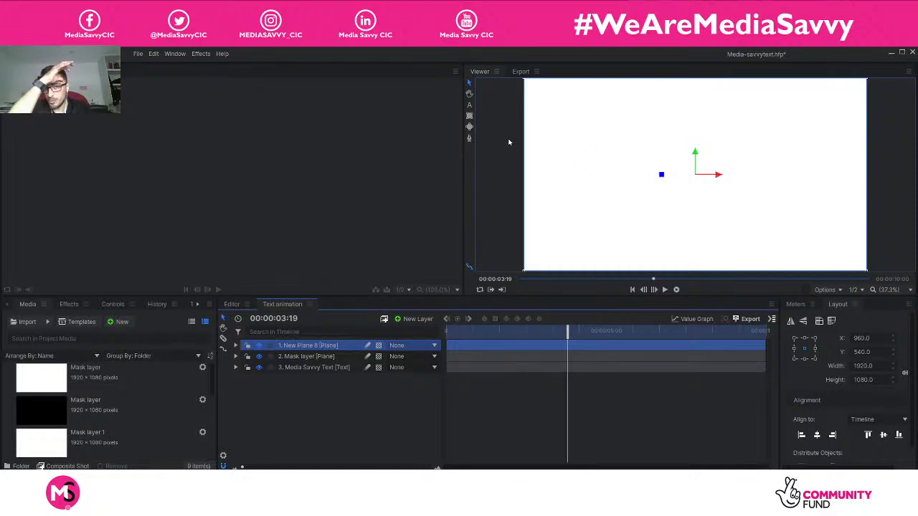
Step: Mask the white plane to a thin full-width horizontal strip and move the strip down to the lower edge of the text area
click(469, 116)
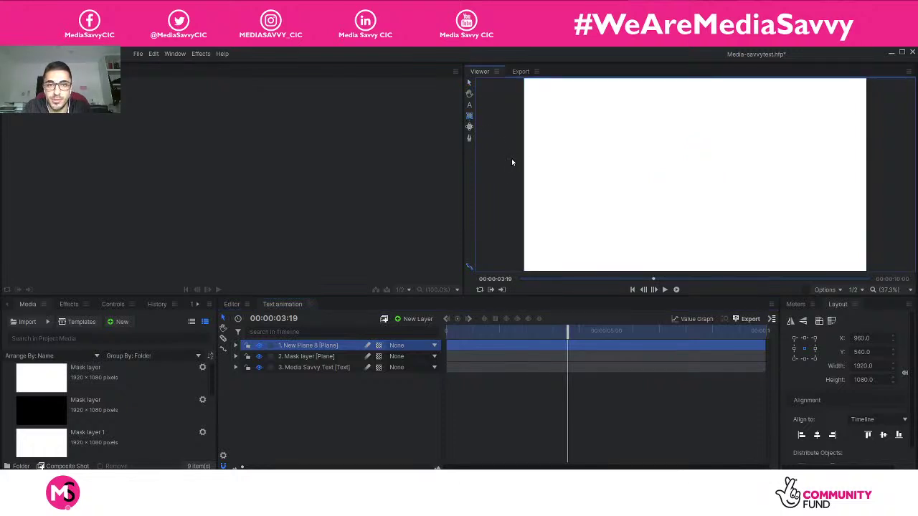
mouse_move(521, 160)
mouse_down()
mouse_move(561, 170)
mouse_move(840, 171)
mouse_move(867, 162)
mouse_up()
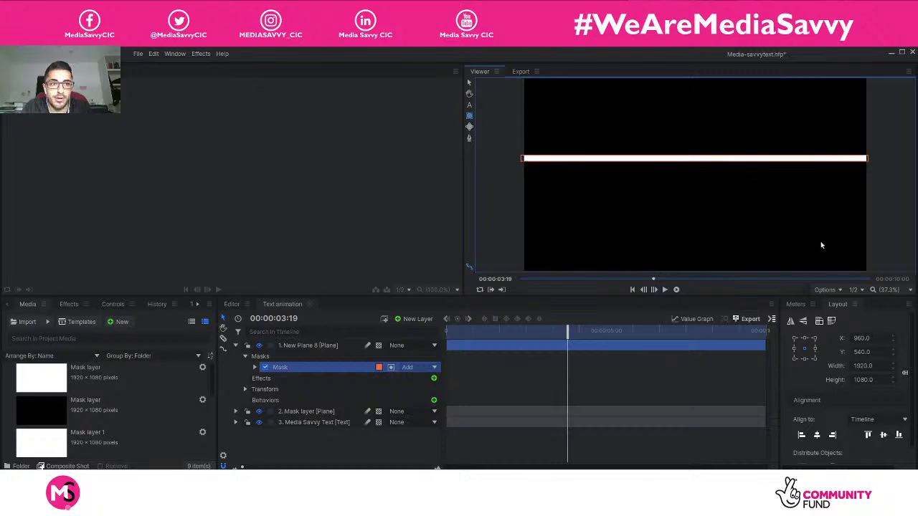
click(470, 85)
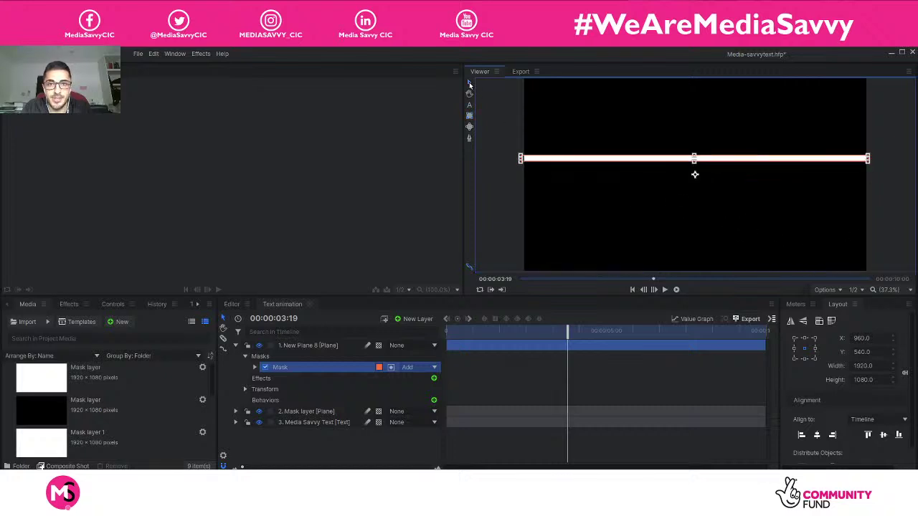
drag(588, 159, 589, 195)
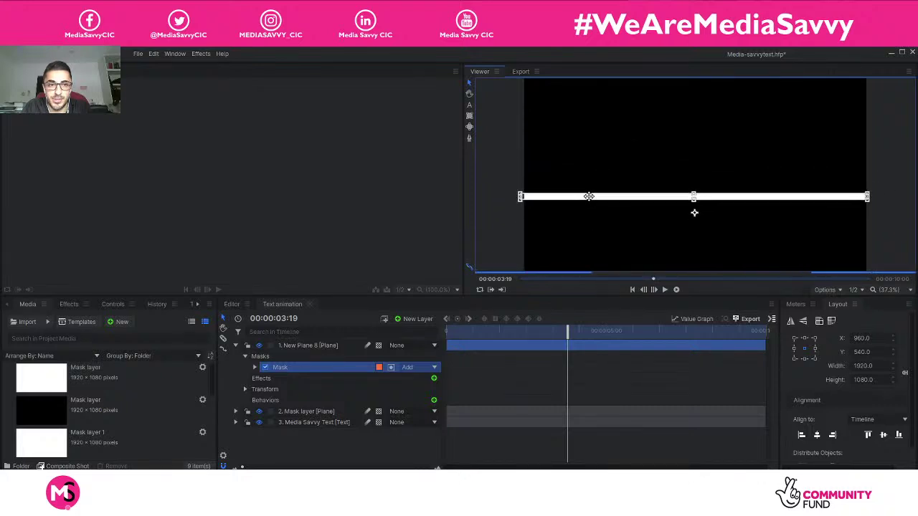
Step: Fine-tune the white strip's position so it sits just under the text, checking it at 00:00:03:03, 00:00:03:09 and 00:00:01:01
drag(564, 329, 544, 329)
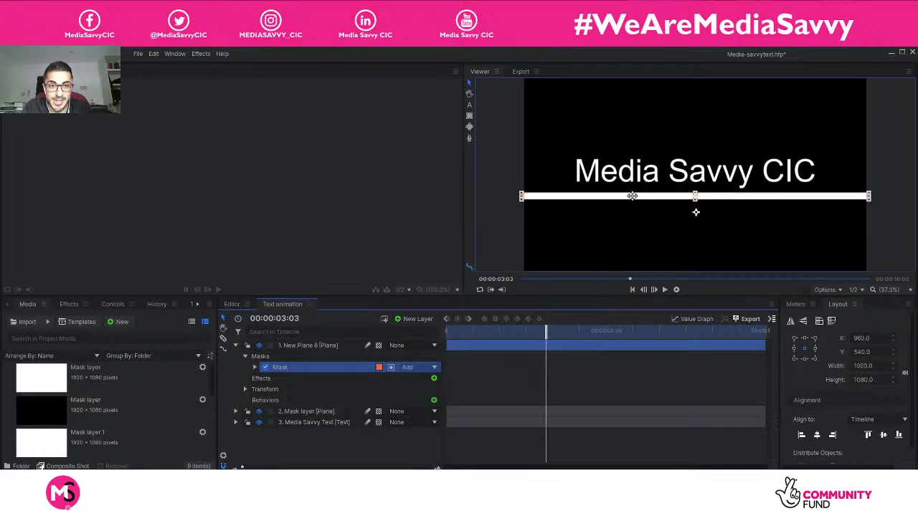
drag(631, 195, 639, 199)
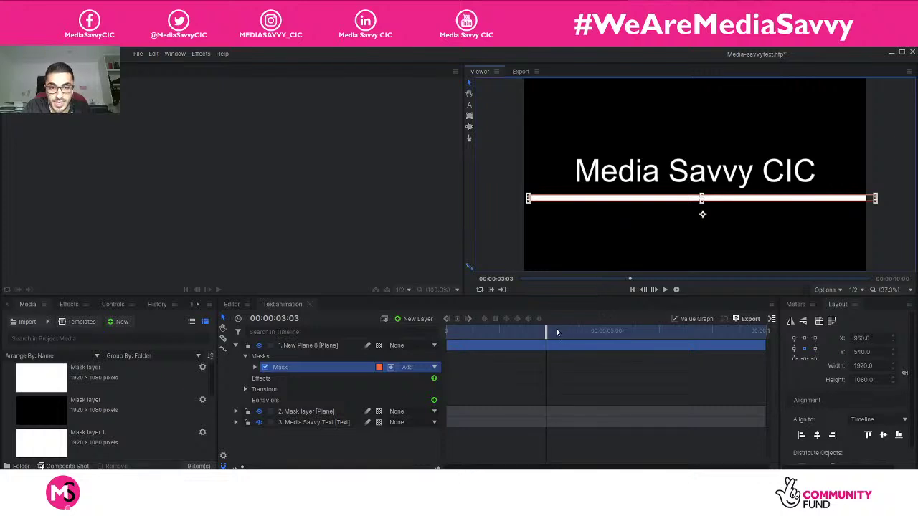
drag(558, 332, 549, 332)
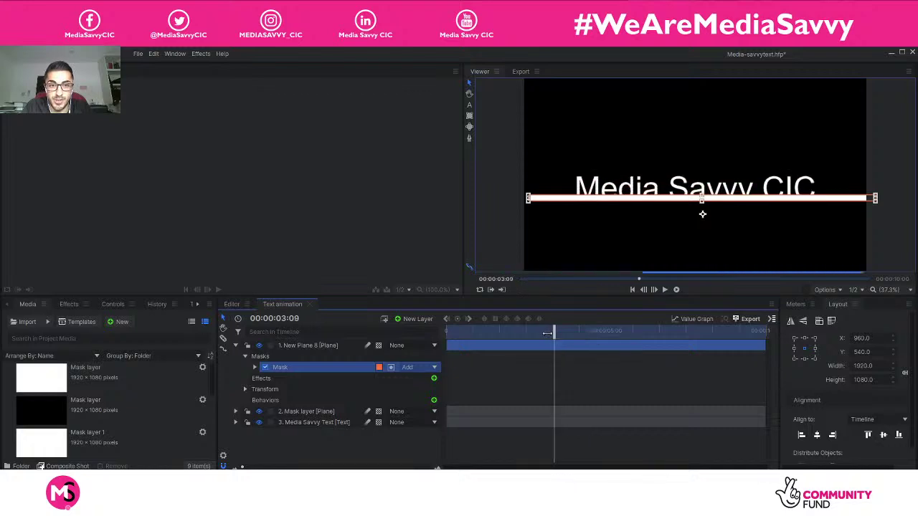
drag(564, 196, 558, 195)
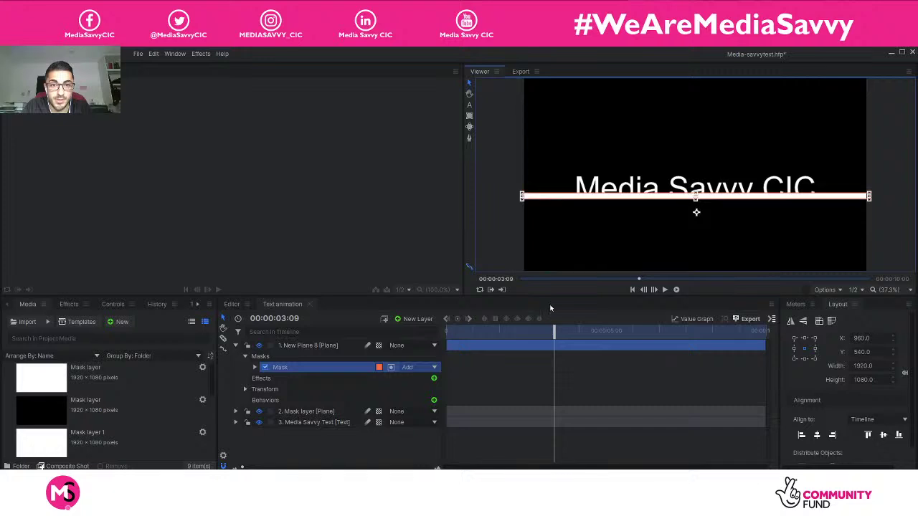
drag(555, 331, 480, 330)
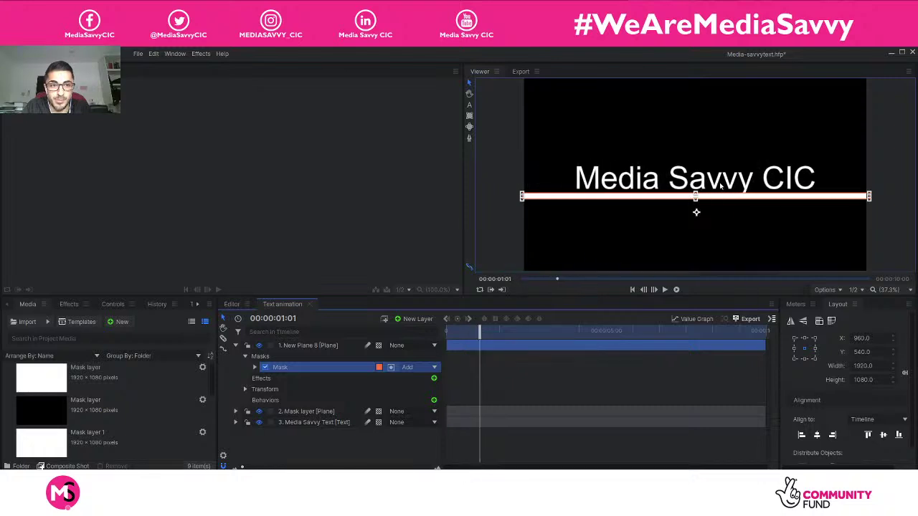
drag(721, 198, 722, 201)
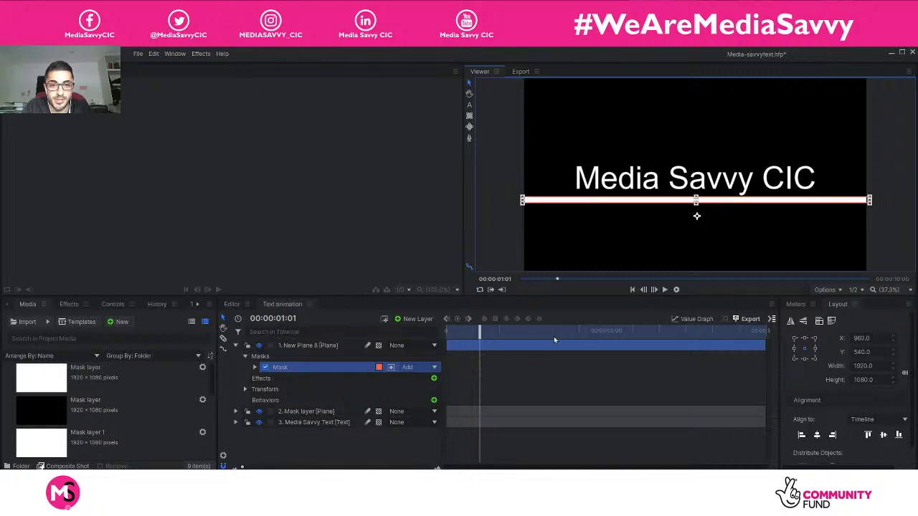
Step: Play the animation from 00:00:00:00 to check how the text moves behind the white strip
drag(481, 332, 411, 323)
click(382, 438)
key(space)
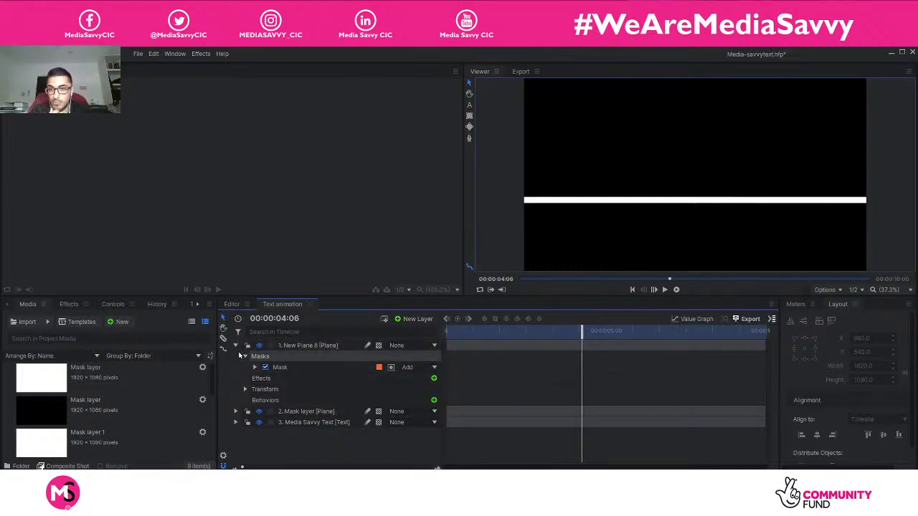
Step: Rename the New Plane 8 layer as "Line"
click(235, 345)
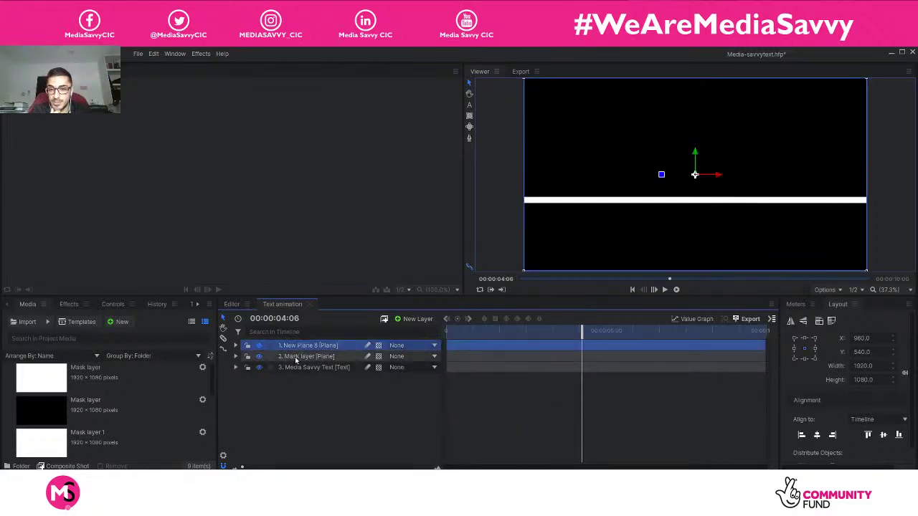
click(235, 346)
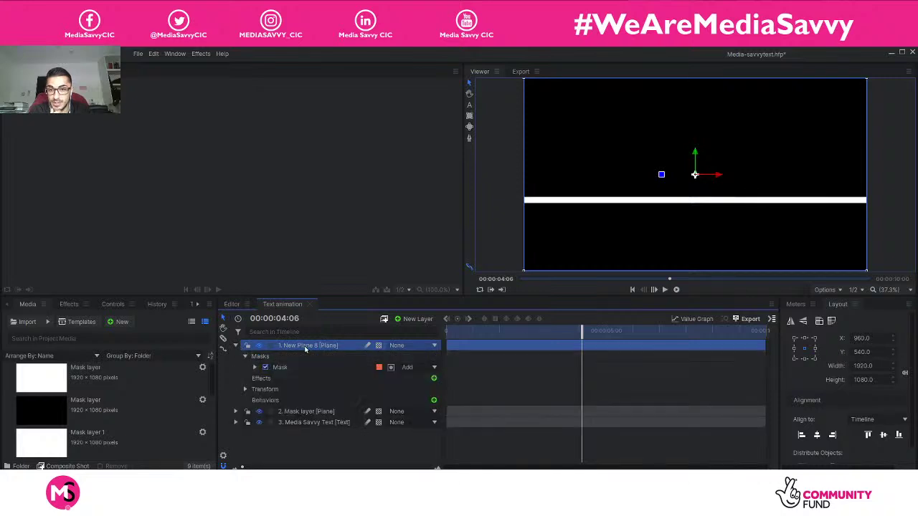
right_click(314, 346)
click(328, 318)
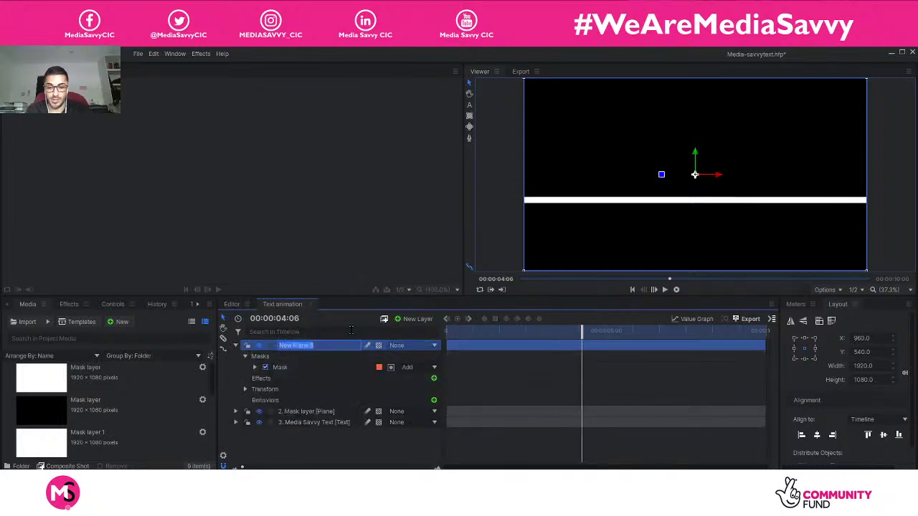
text(Line)
key(Return)
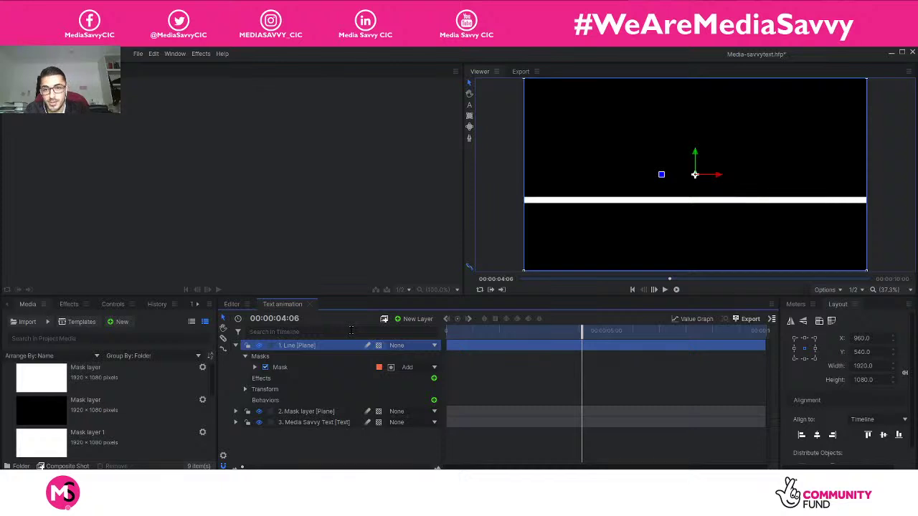
Step: Return the playhead to 00:00:00:00 and unlink the horizontal and vertical scale of the Line layer
drag(577, 332, 437, 334)
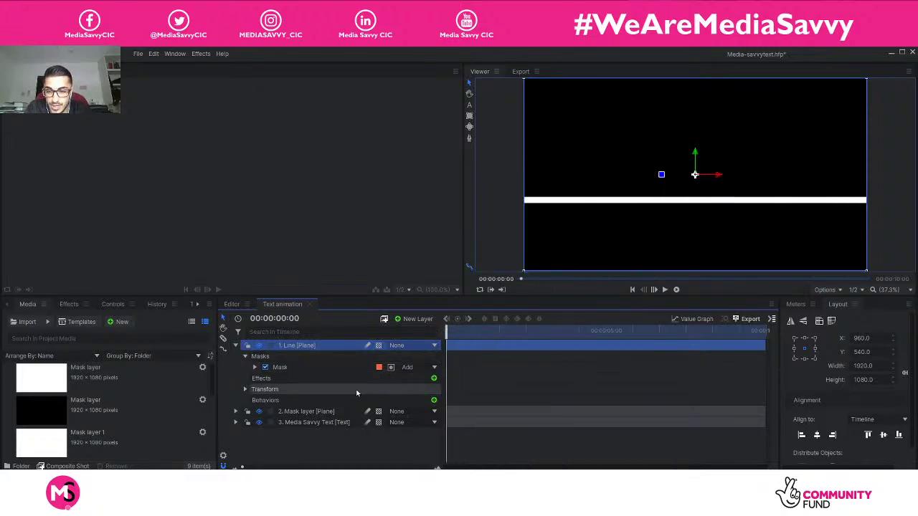
click(245, 390)
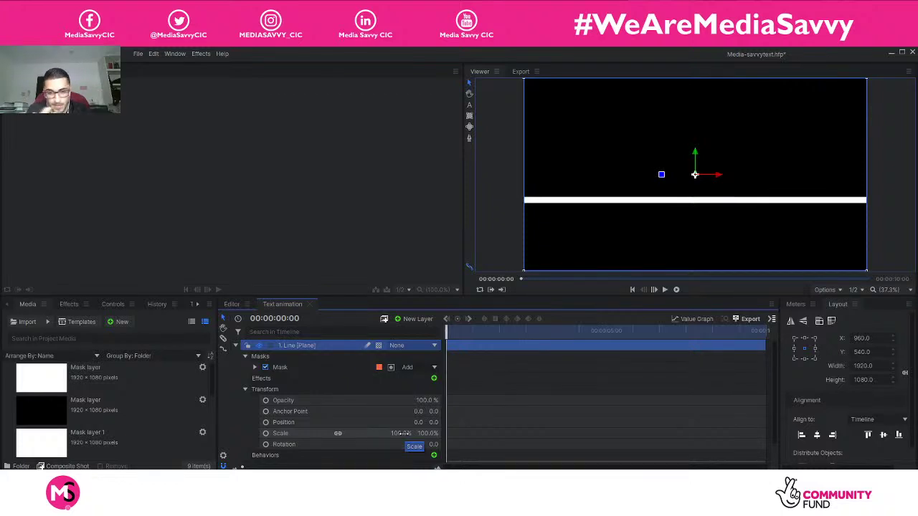
click(337, 434)
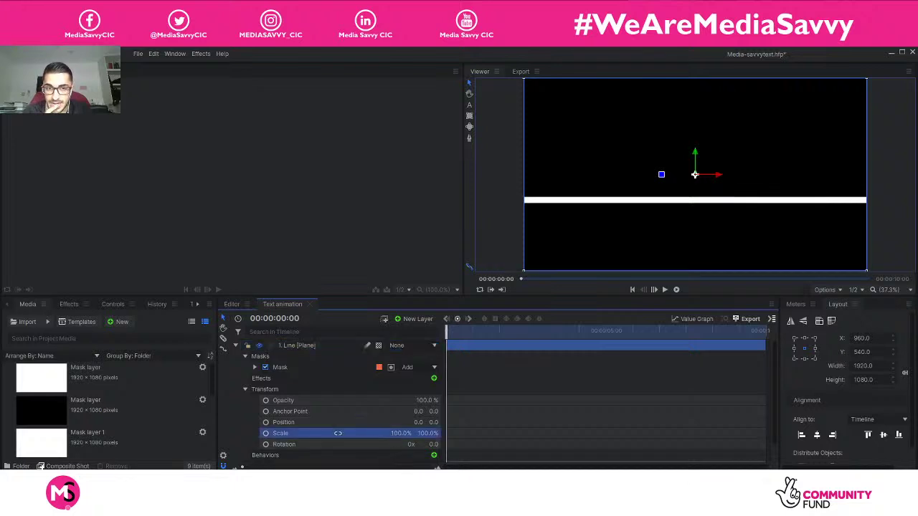
Step: Try a horizontal scale of 76% and a linked scale of 284% on the Line layer, and restore its scale to 100%
mouse_move(338, 433)
mouse_down()
mouse_move(273, 433)
mouse_move(333, 433)
mouse_move(320, 433)
mouse_up()
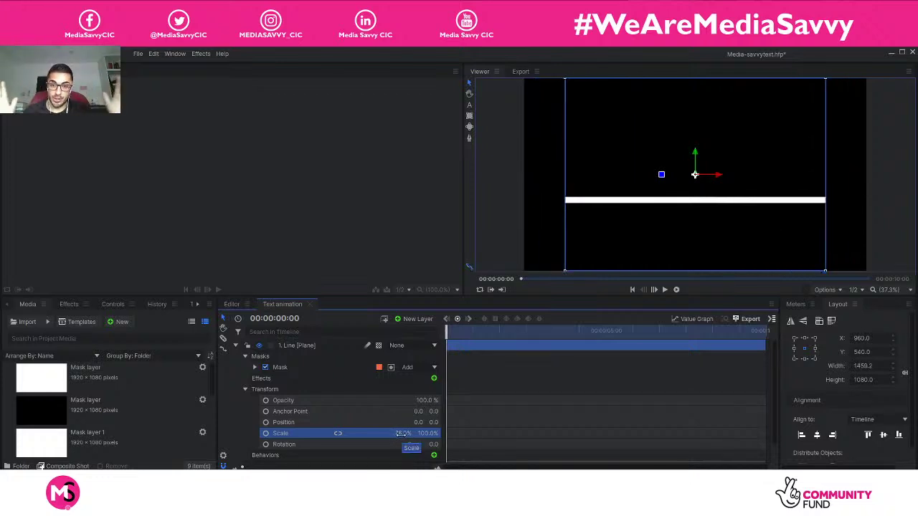
text(100)
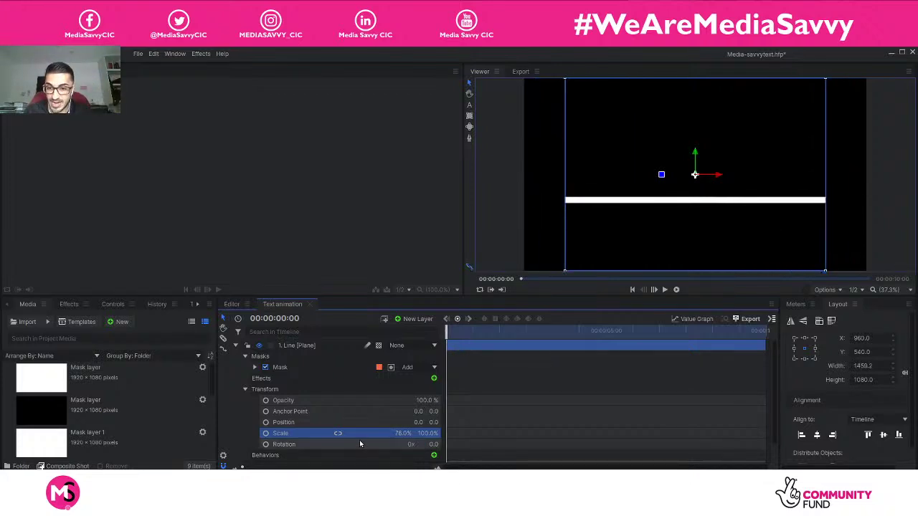
key(Return)
drag(405, 437, 464, 439)
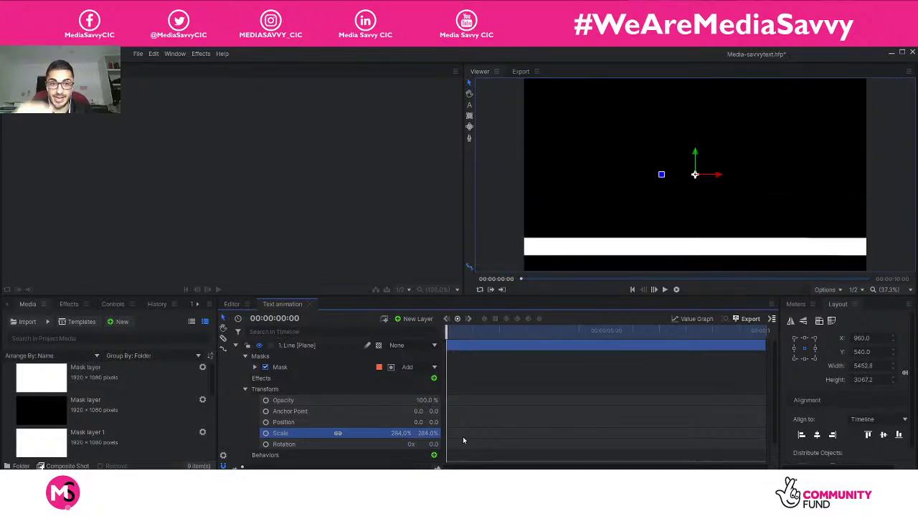
key(ctrl+z)
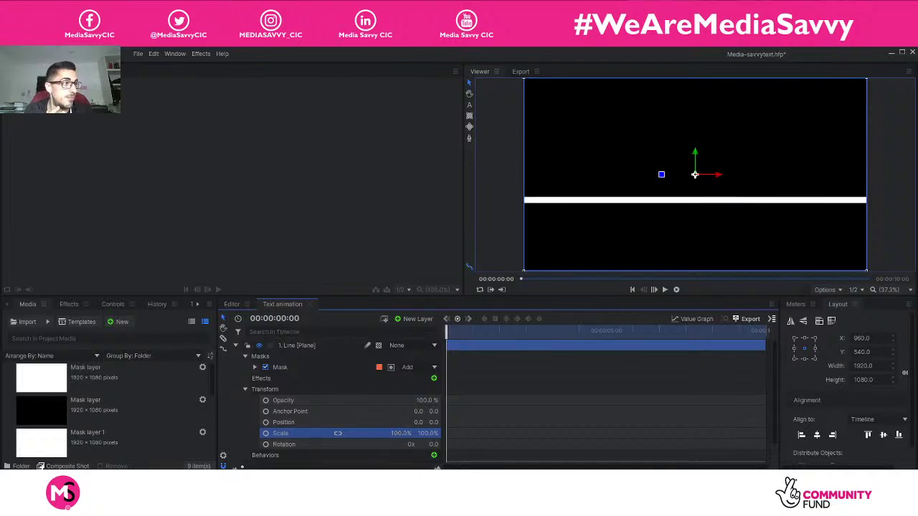
Step: Set the Line layer's horizontal scale to 0% while keeping its vertical scale at 100%
drag(400, 433, 337, 433)
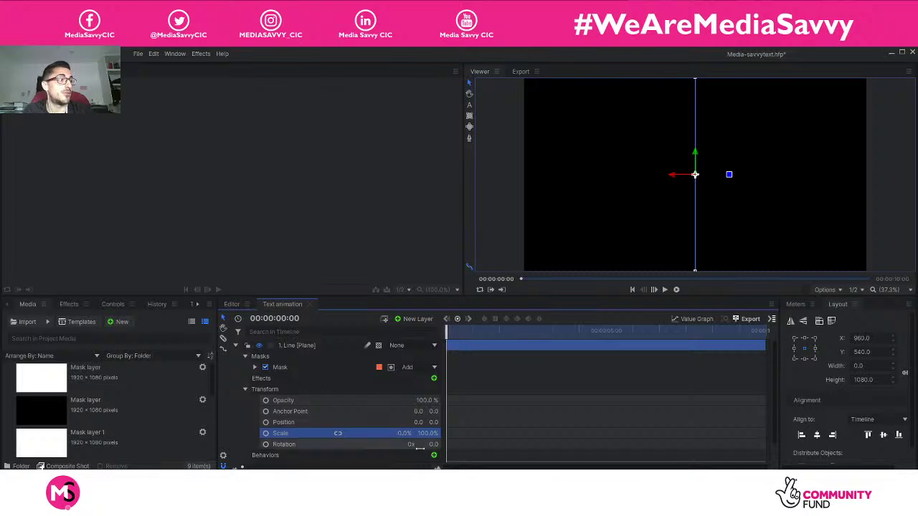
double_click(401, 433)
text(100)
key(Return)
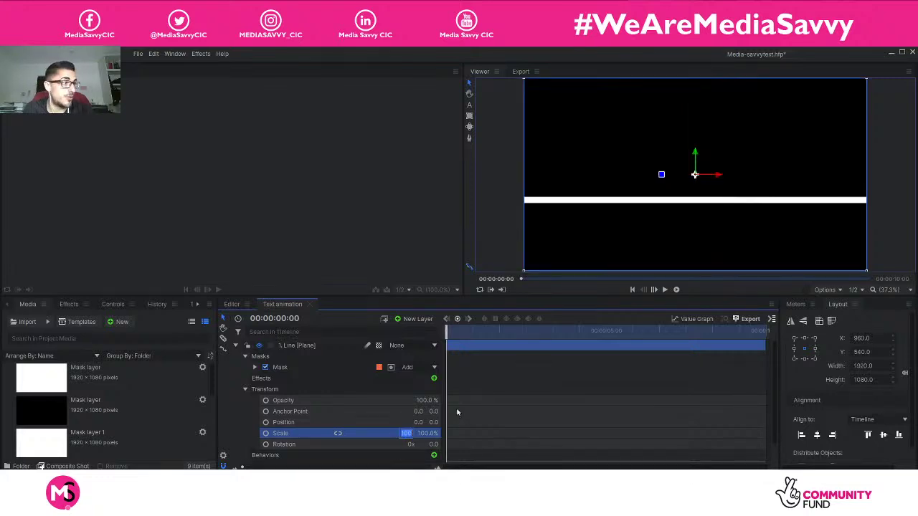
text(0)
key(Return)
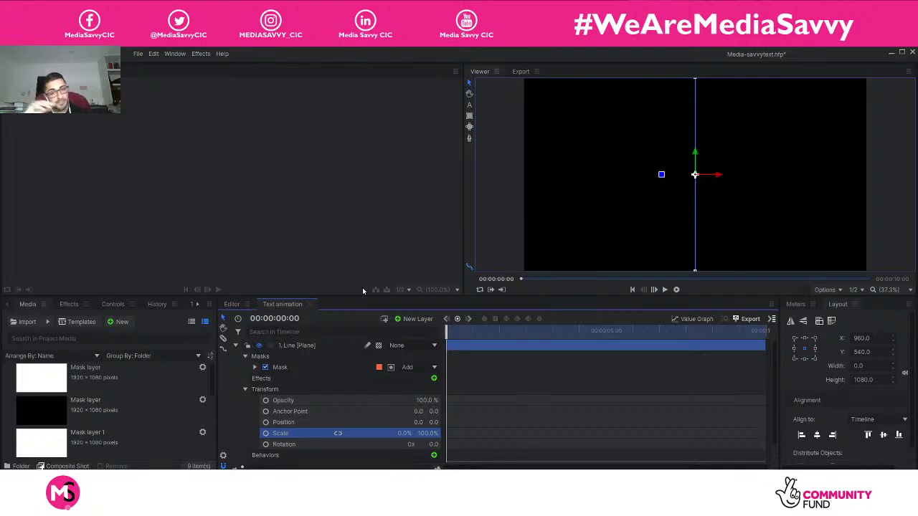
Step: Keyframe the Line layer's scale, with horizontal scale 0% at 00:00:02:04 and 100% at 00:00:02:22
drag(449, 332, 514, 345)
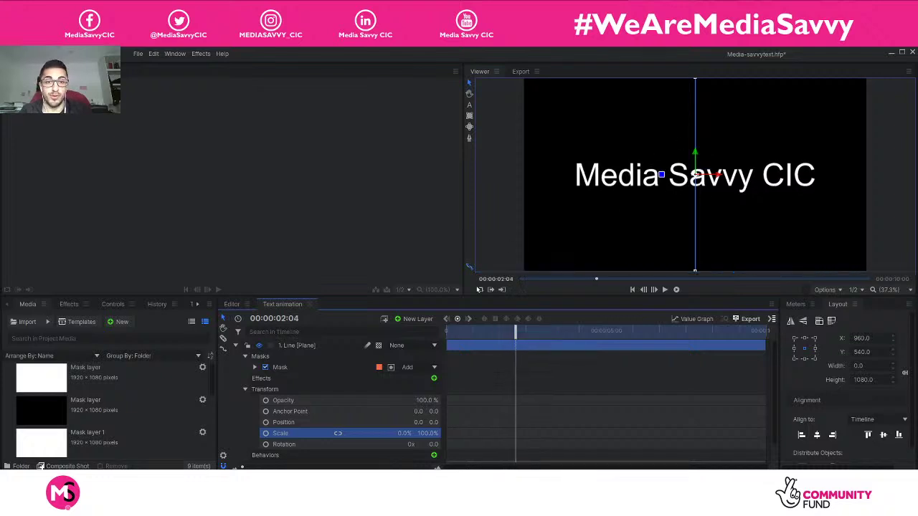
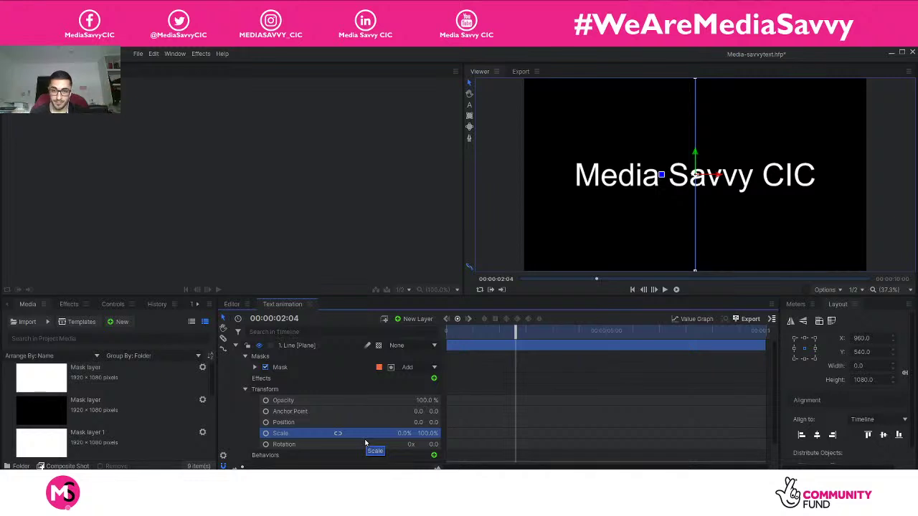
click(266, 434)
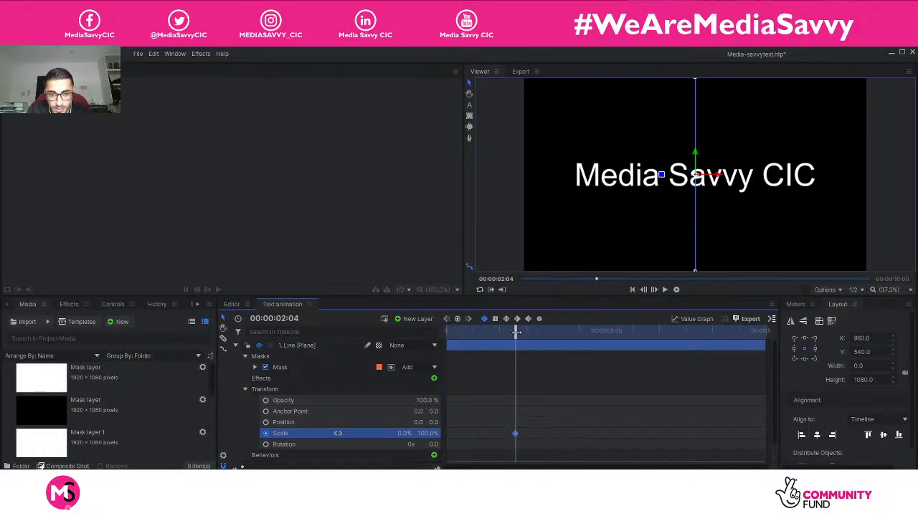
drag(516, 332, 539, 334)
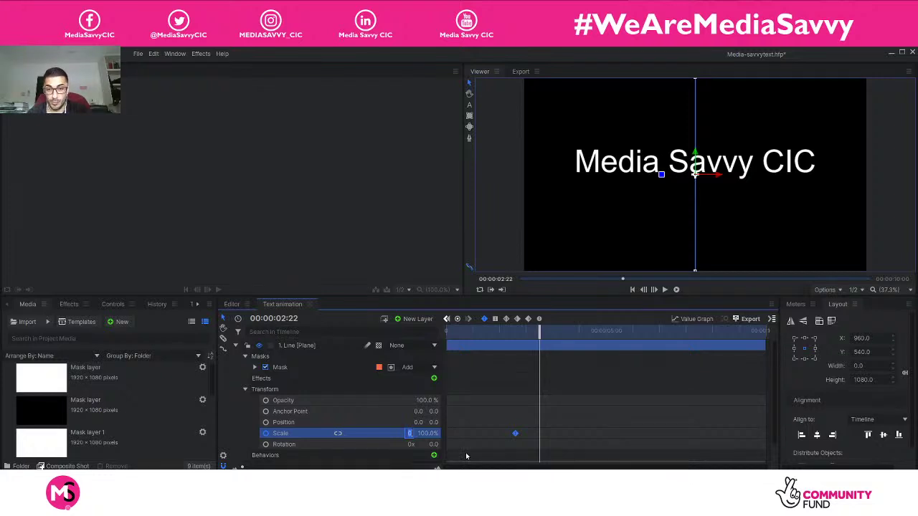
text(100)
key(Return)
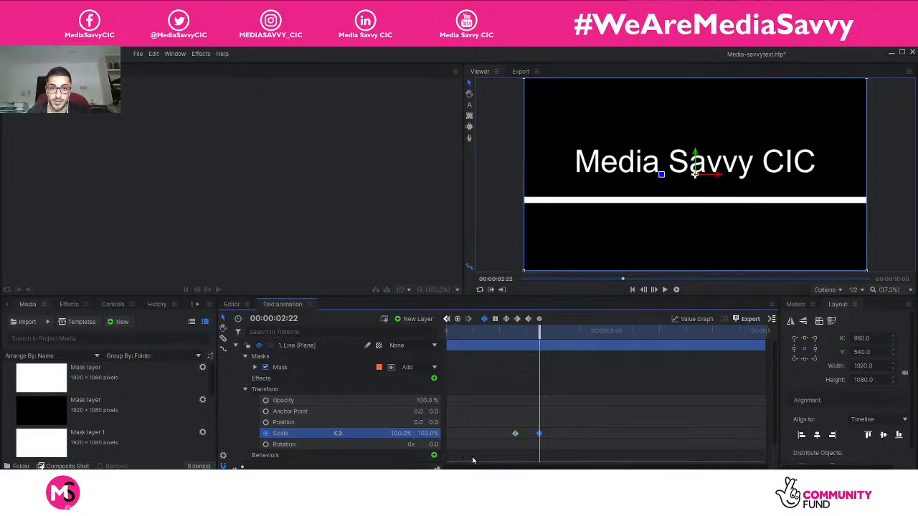
Step: Reduce the Line layer's horizontal scale at the 00:00:02:22 keyframe to 80%
click(401, 433)
text(92)
key(Return)
drag(399, 435, 396, 434)
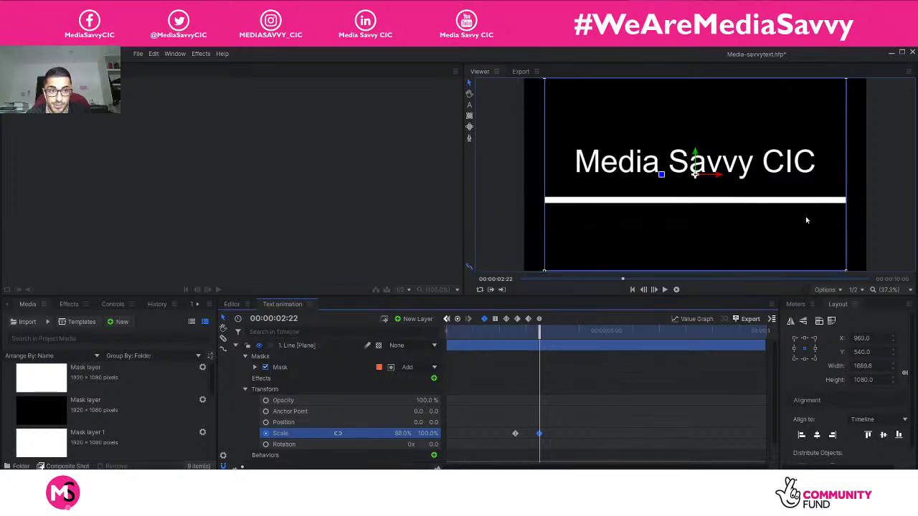
click(403, 433)
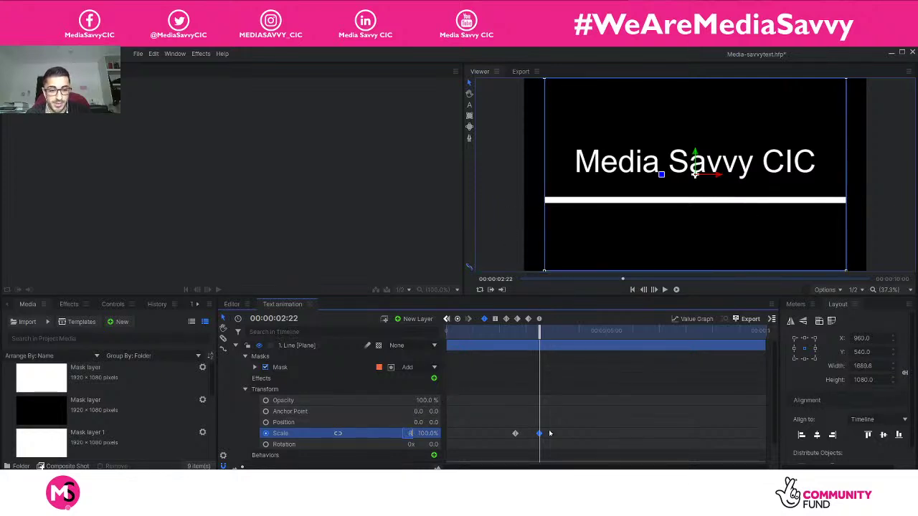
key(Return)
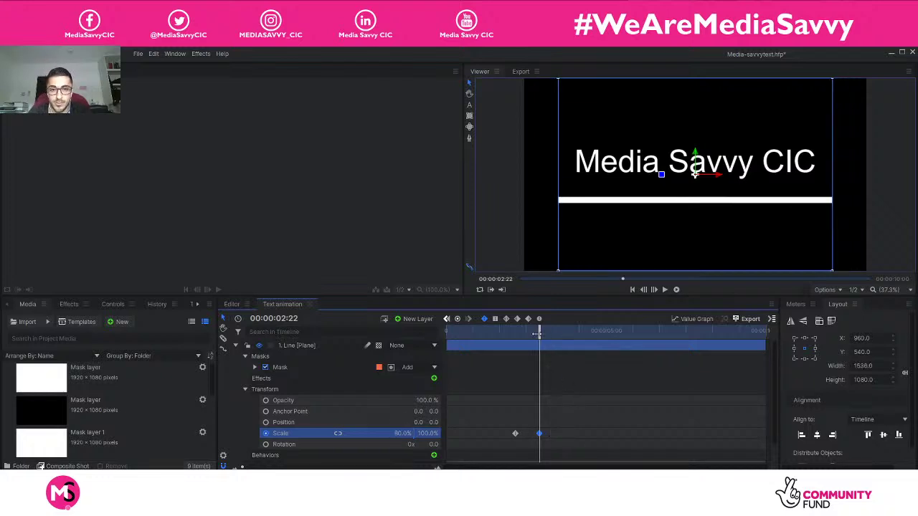
Step: Play the composition from 00:00:01:15 and again from the start to review the line growing under the text
drag(537, 332, 498, 332)
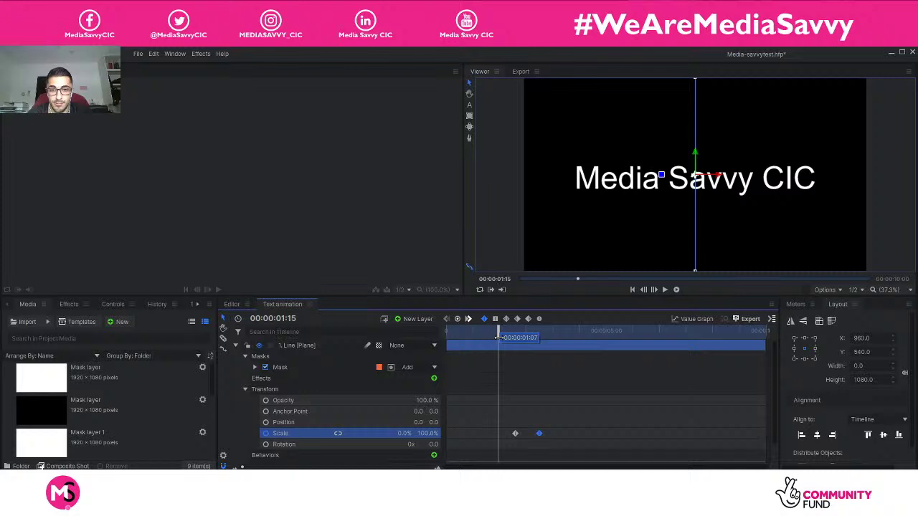
click(421, 251)
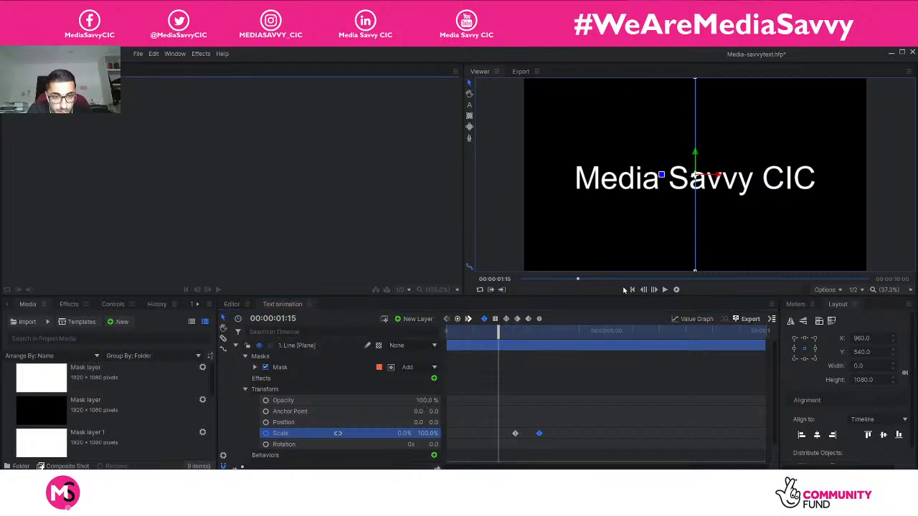
click(660, 291)
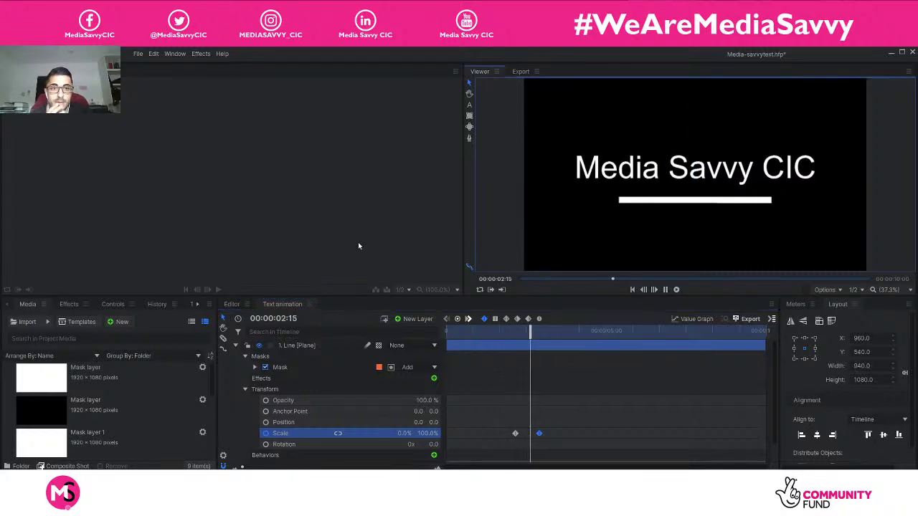
key(space)
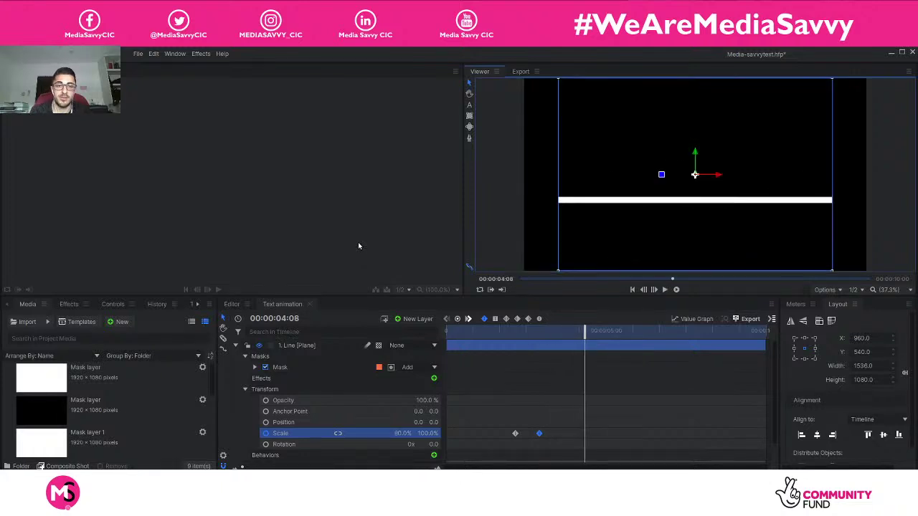
drag(584, 331, 445, 341)
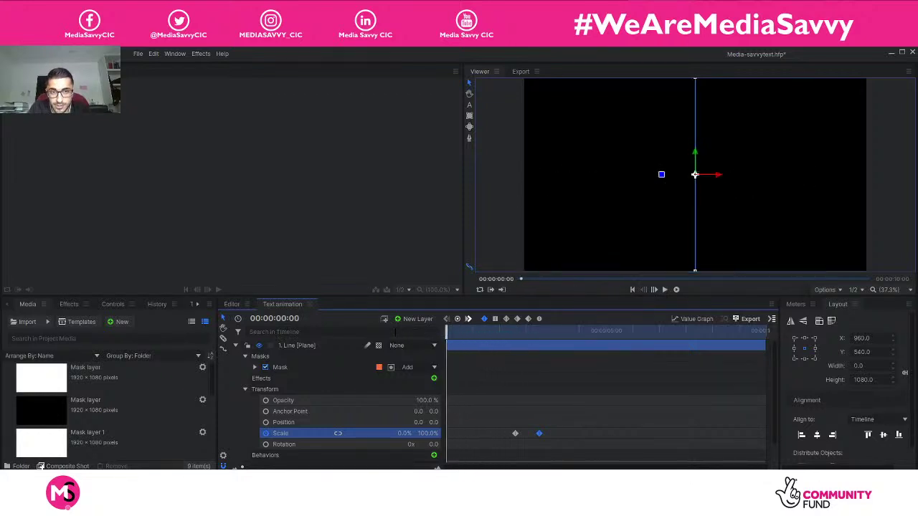
key(space)
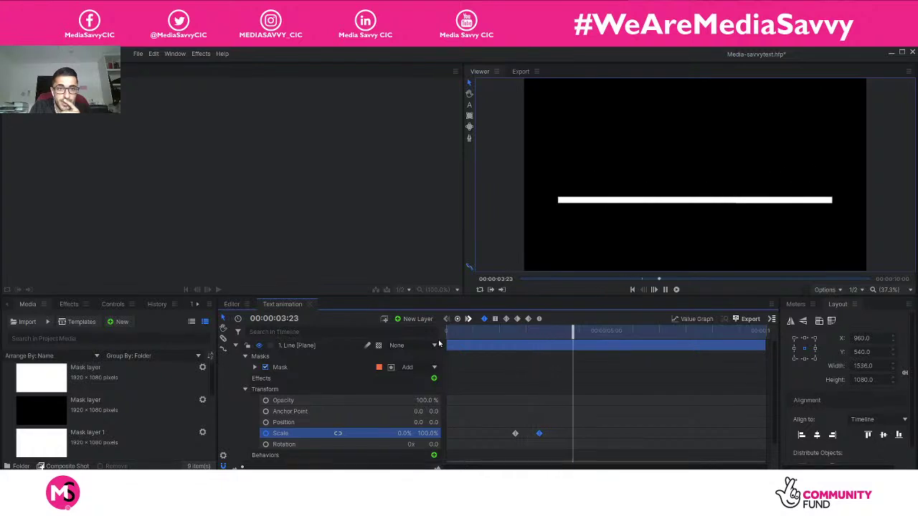
key(space)
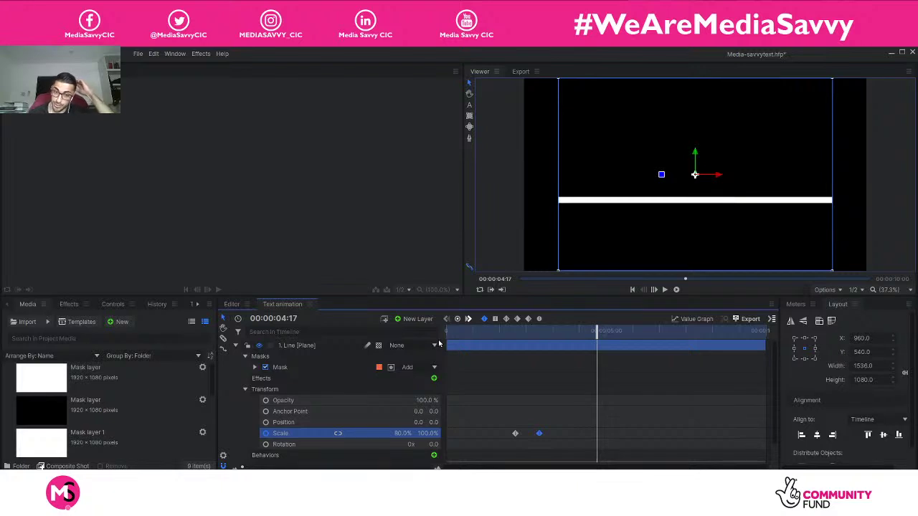
Step: Copy both scale keyframes of the Line layer and paste them at 00:00:04:00
click(577, 434)
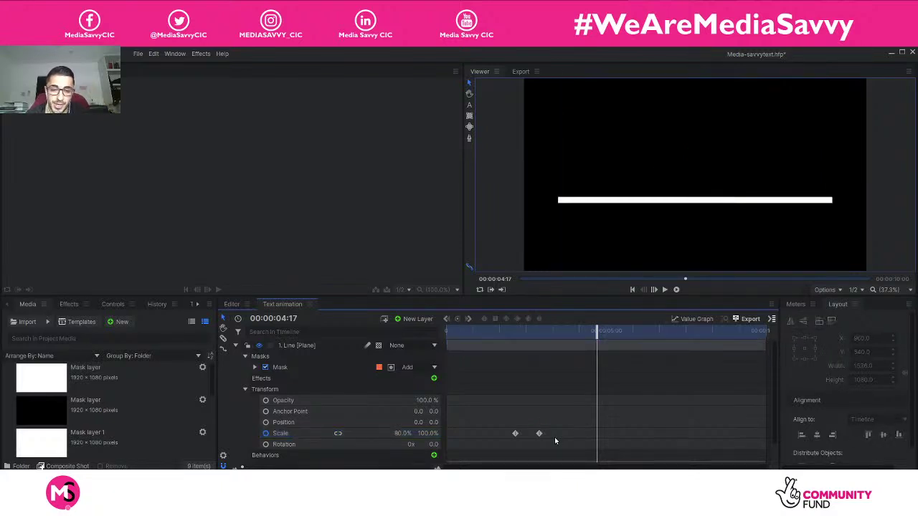
drag(546, 440, 513, 433)
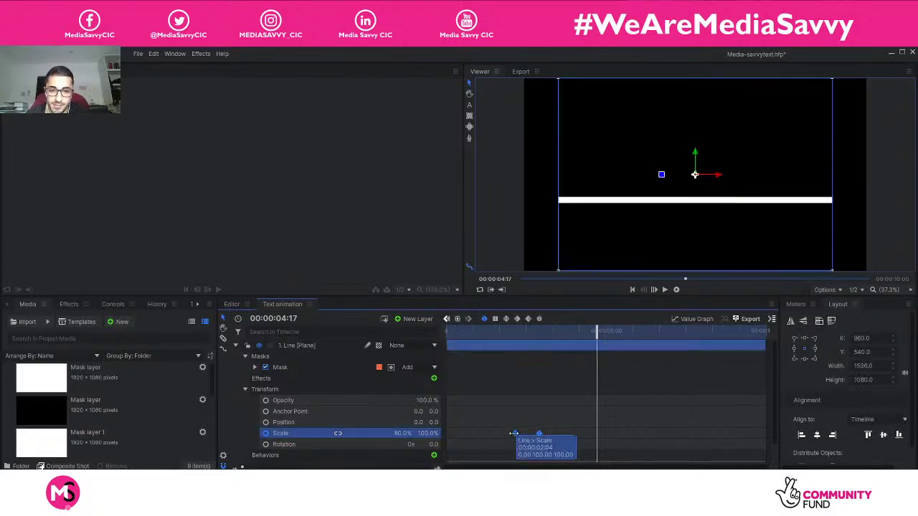
right_click(513, 433)
click(542, 335)
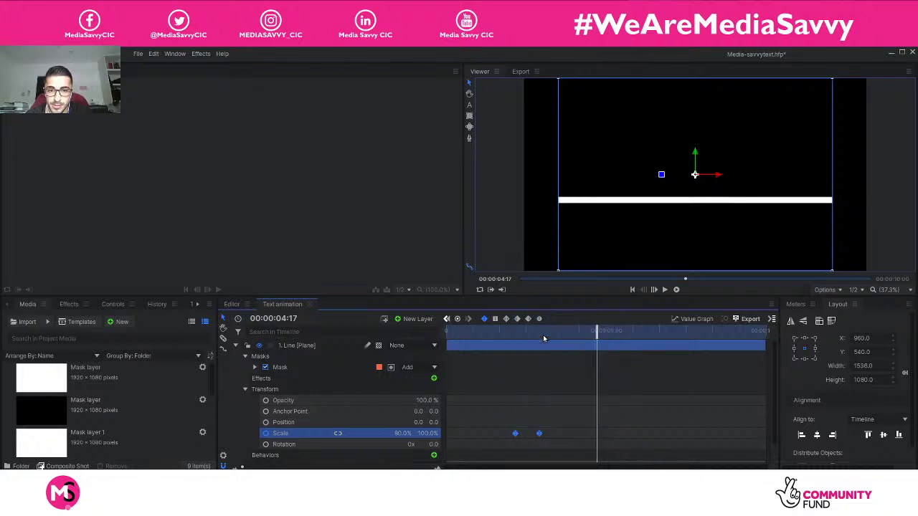
click(586, 434)
drag(594, 340, 571, 336)
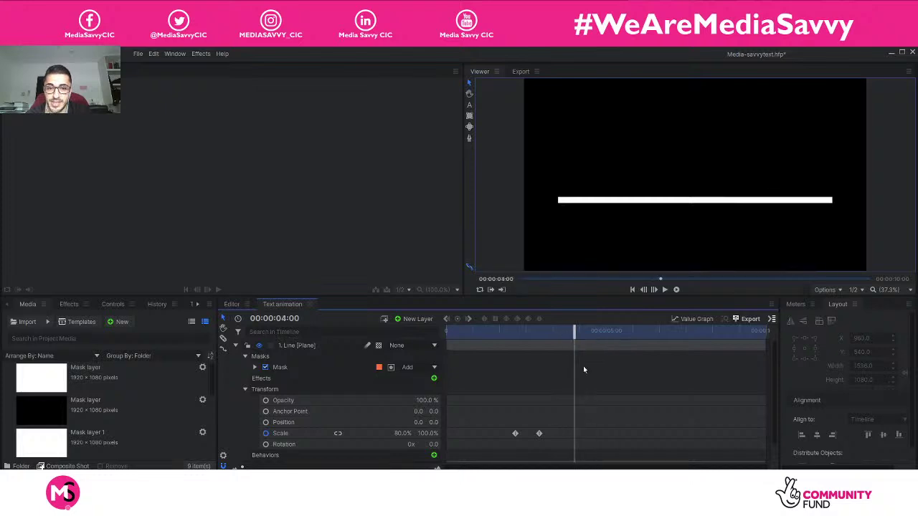
click(541, 433)
key(ctrl+v)
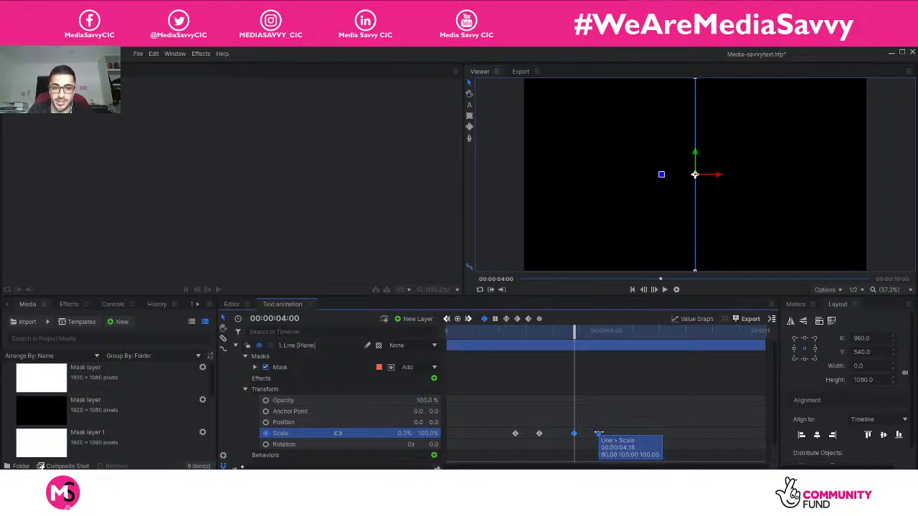
click(625, 436)
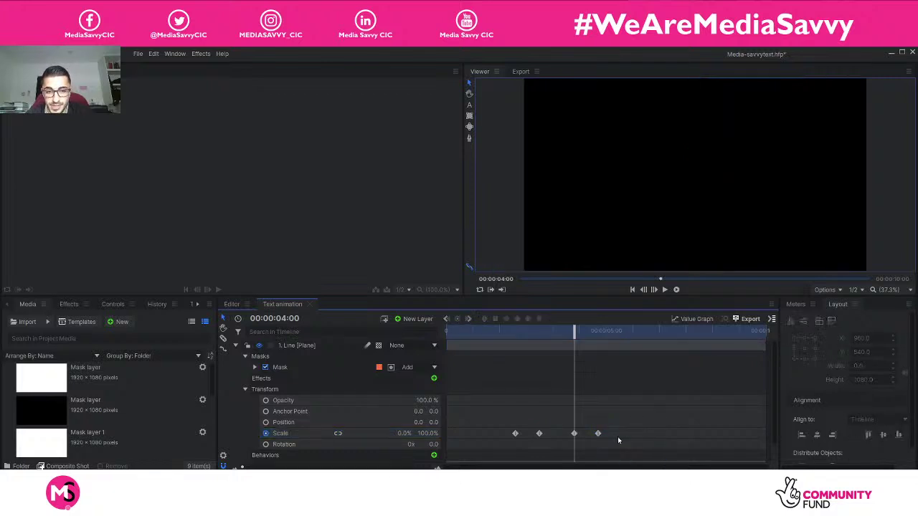
Step: Reverse the pasted scale keyframes, placing the 80% one at 00:00:04:00 and the 0% one at 00:00:04:14
click(575, 434)
drag(576, 434, 592, 436)
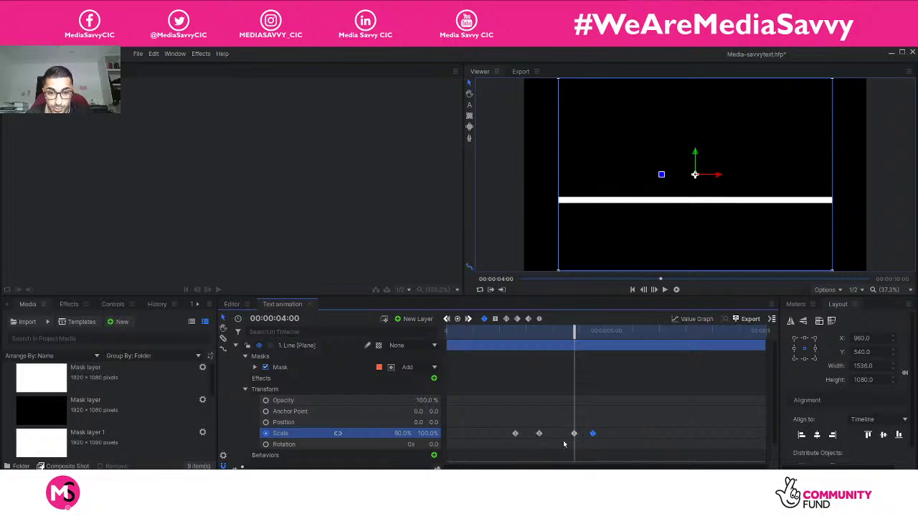
double_click(514, 433)
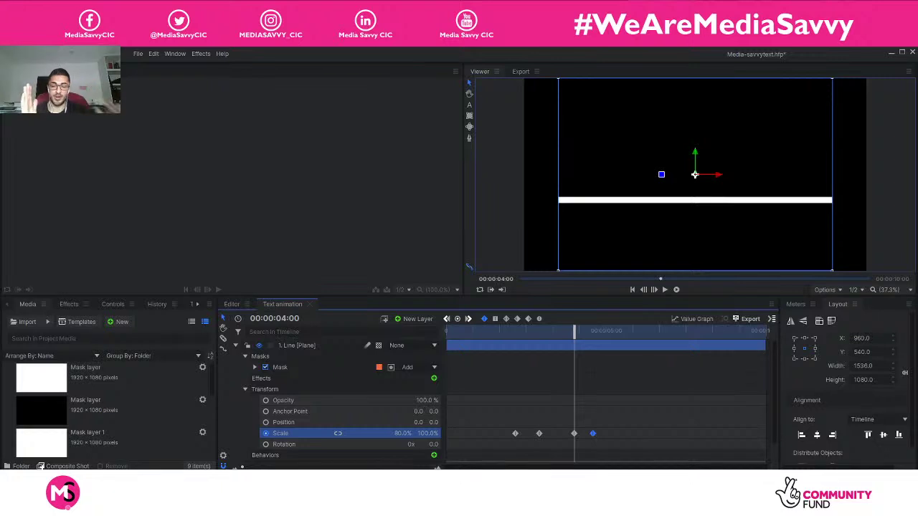
Step: Play and scrub from 00:00:02:04 to 00:00:04:14 to examine how the line grows and shrinks with the text
drag(572, 331, 514, 338)
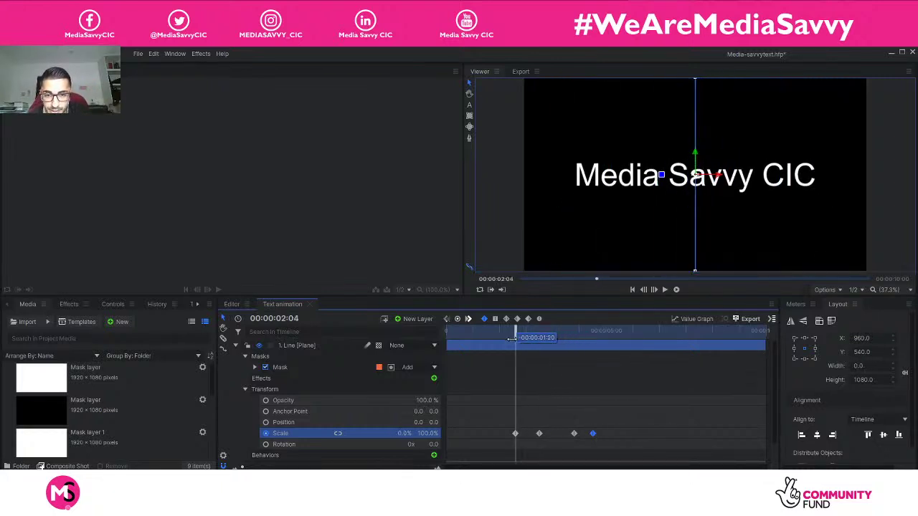
key(space)
key(space)
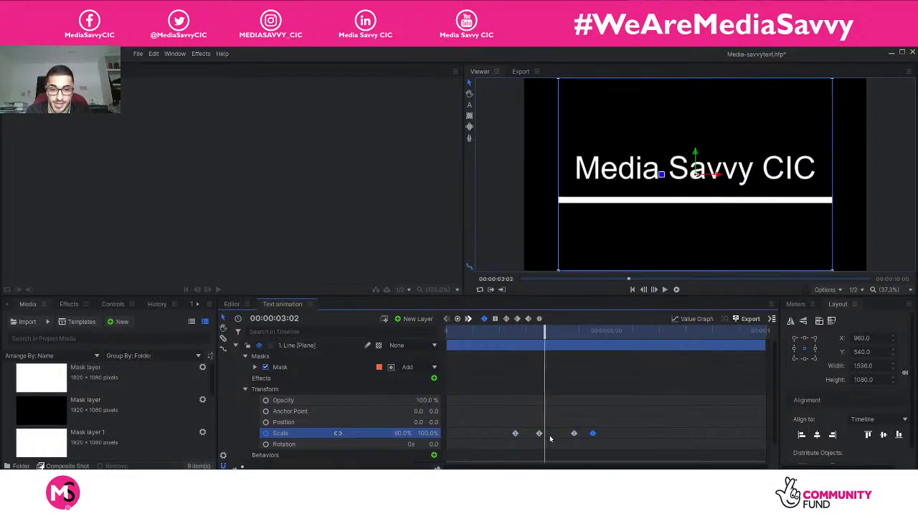
click(546, 349)
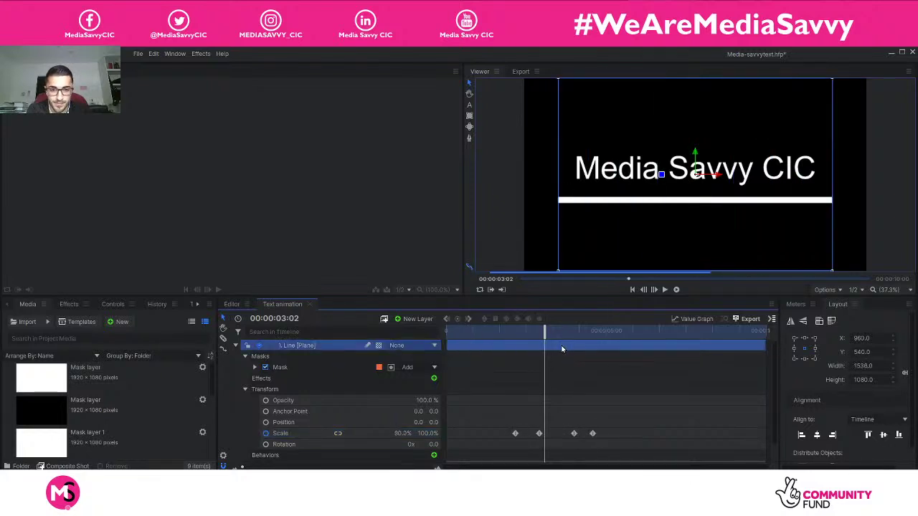
drag(544, 332, 573, 334)
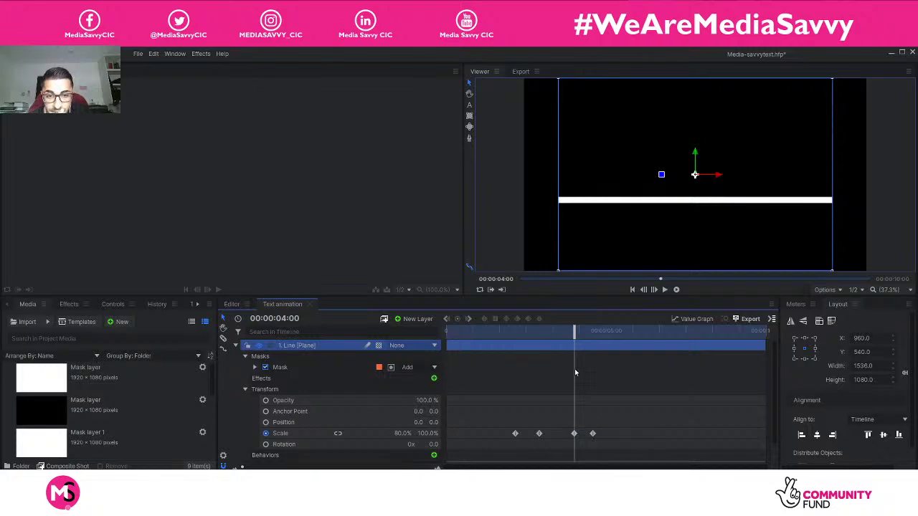
drag(574, 334, 592, 337)
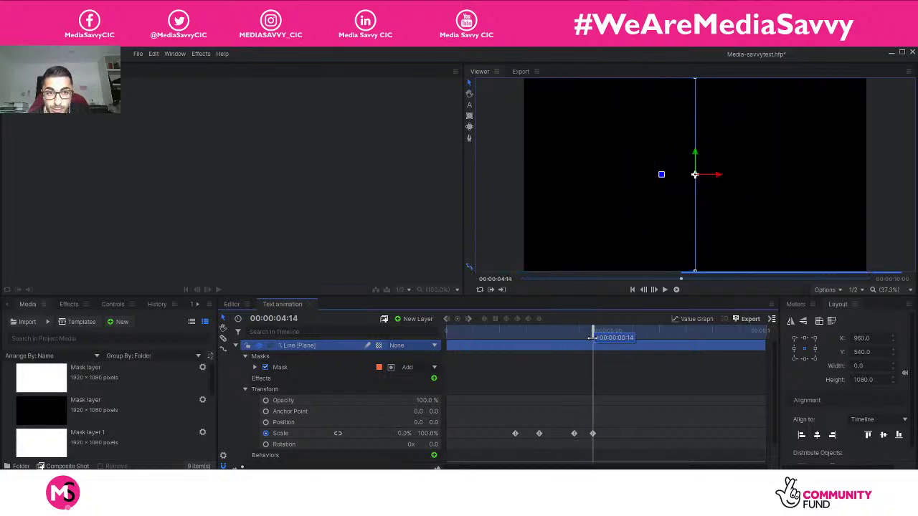
Step: Retime the Line layer's scale keyframes, moving the last one to just before 5 seconds and the first one back to about 2 seconds
click(593, 433)
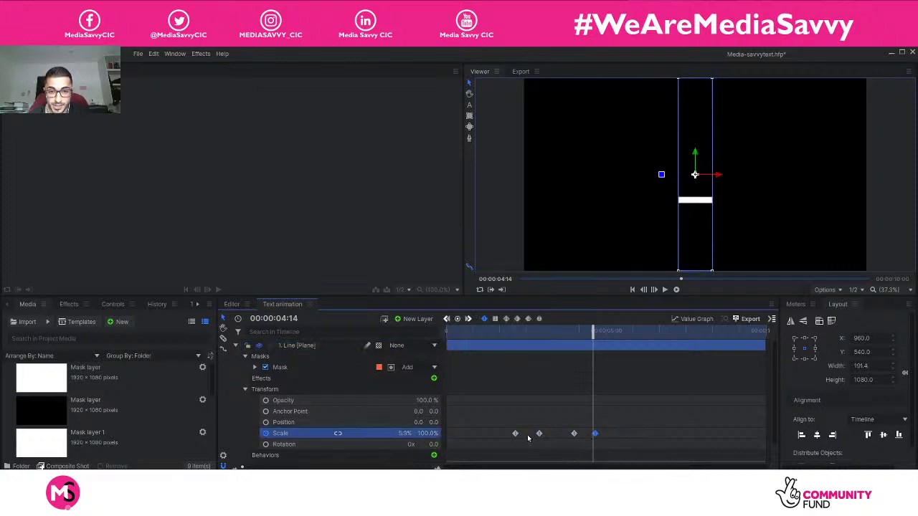
drag(594, 337, 514, 343)
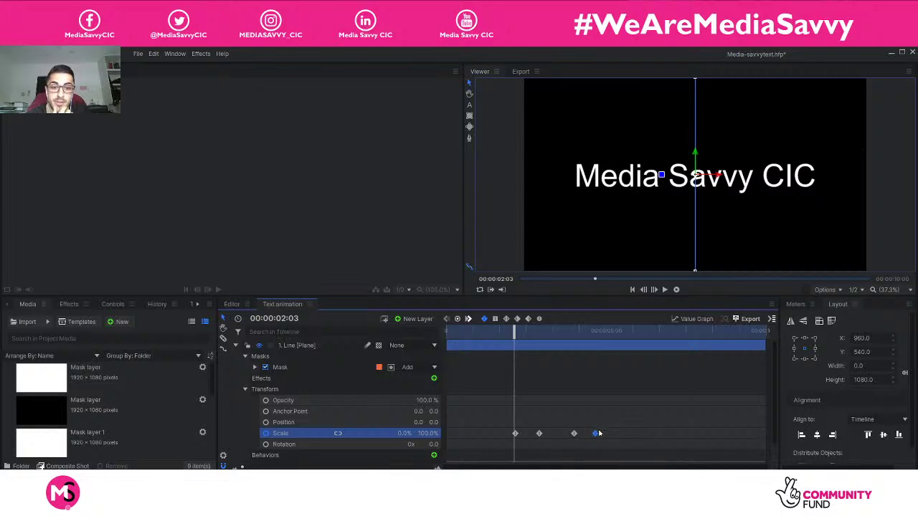
drag(594, 432, 605, 433)
drag(515, 434, 511, 433)
Step: Play the text and line animation from the start to check the retimed scale keyframes
drag(510, 330, 435, 333)
key(space)
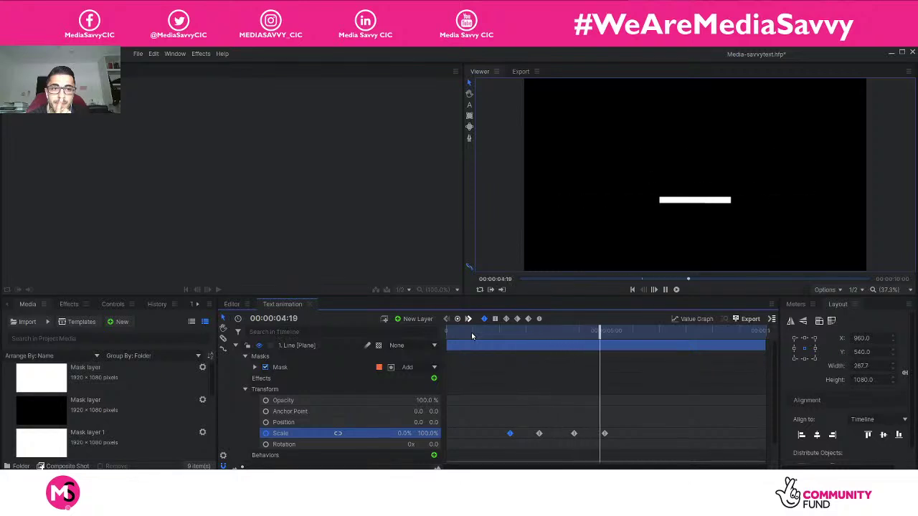
key(space)
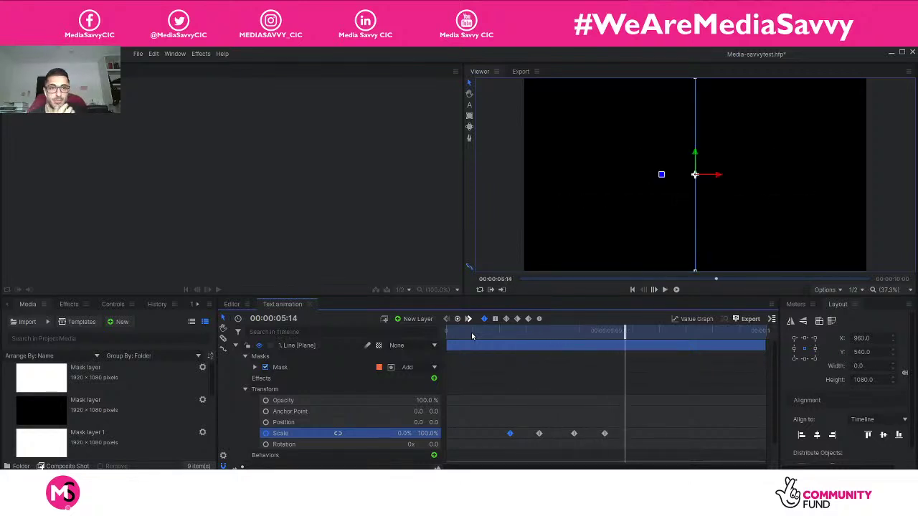
mouse_move(537, 434)
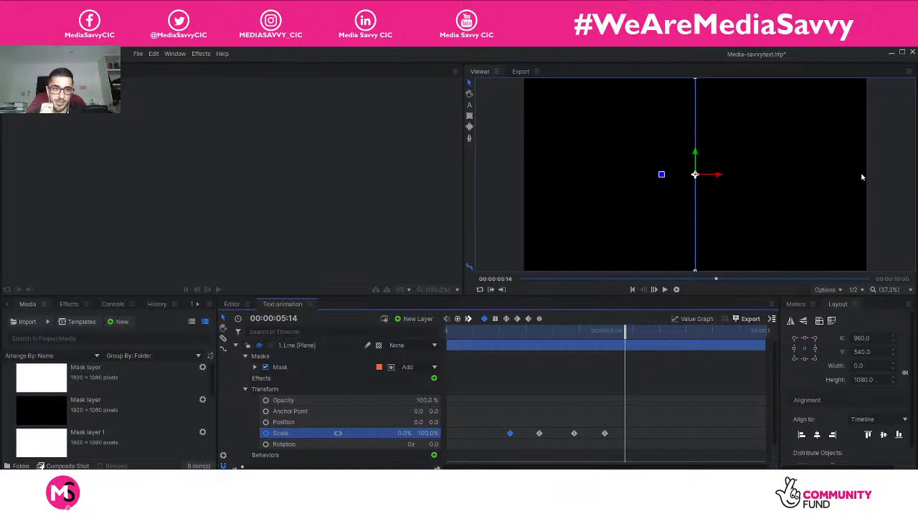
Step: Collapse the Line layer's properties in the timeline and deselect all layers
click(235, 346)
click(311, 409)
right_click(312, 409)
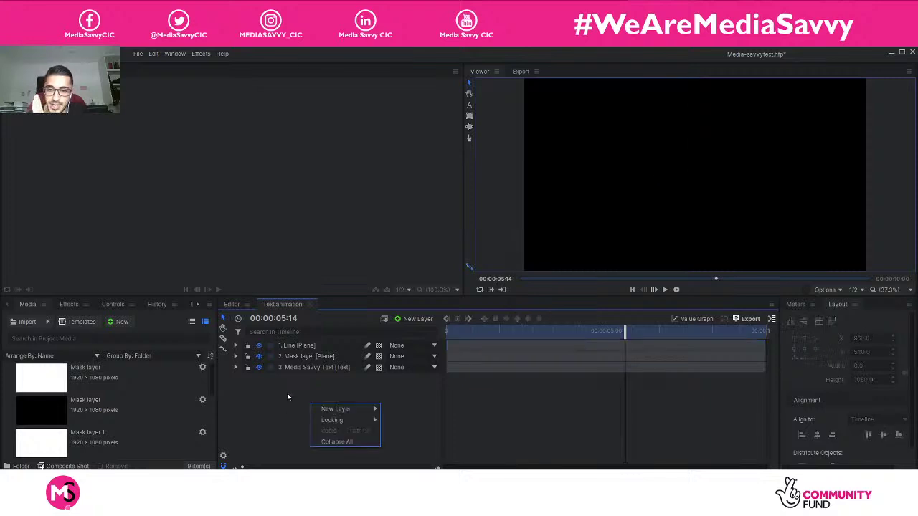
click(287, 397)
click(301, 346)
click(302, 404)
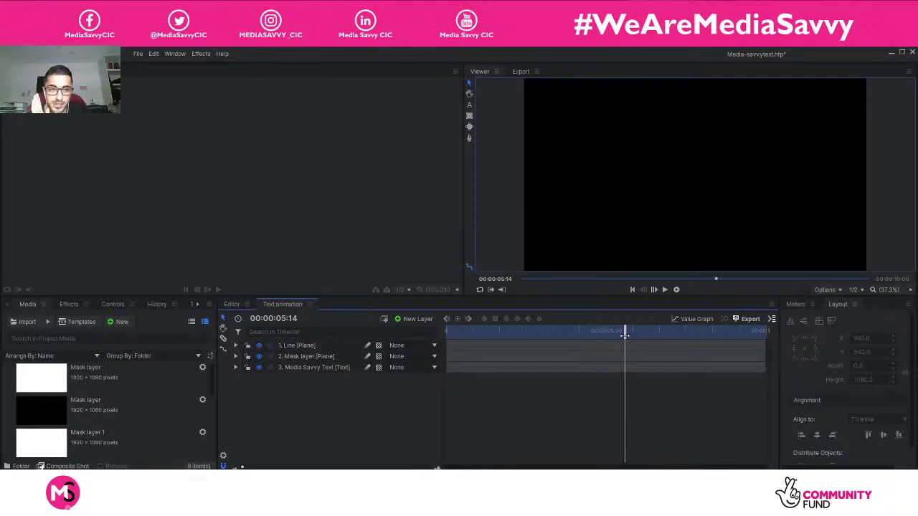
Step: Create a 1920 by 1080 plane named Shape in dark red (#aa0000)
right_click(295, 425)
mouse_move(319, 428)
click(380, 427)
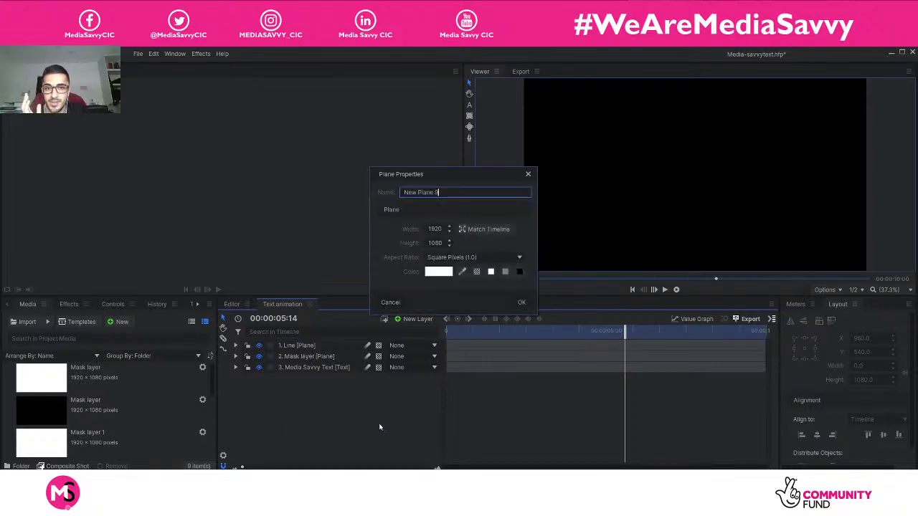
drag(452, 194, 362, 200)
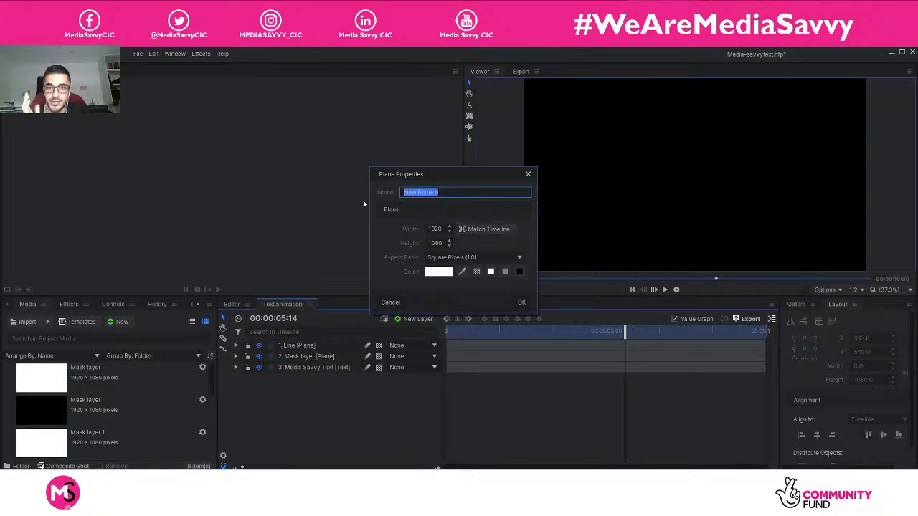
click(438, 271)
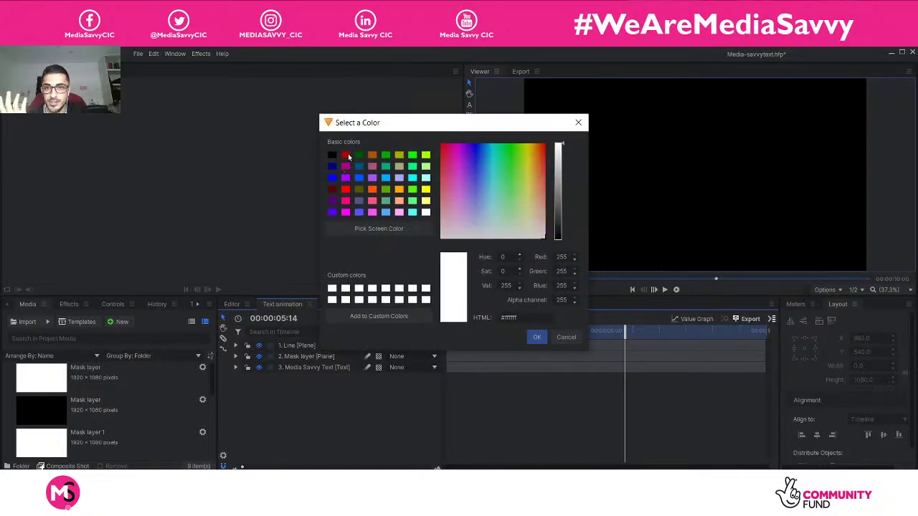
click(345, 155)
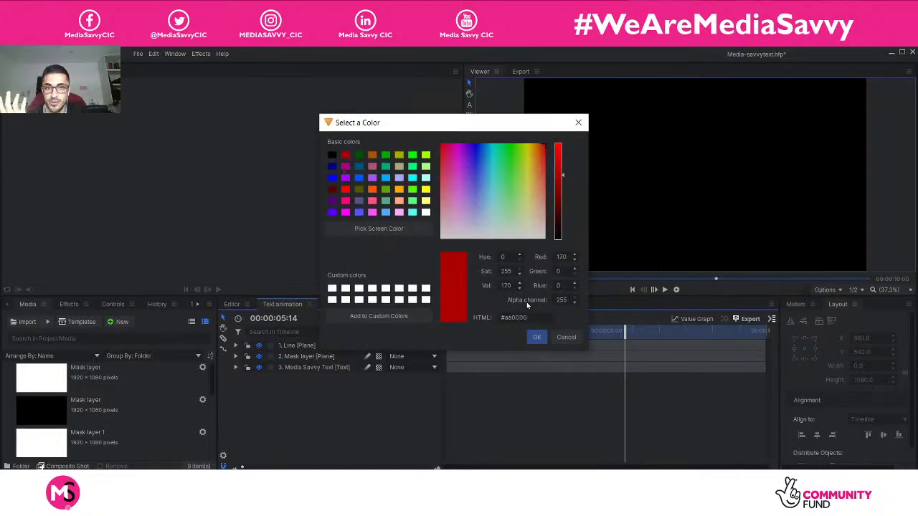
click(536, 338)
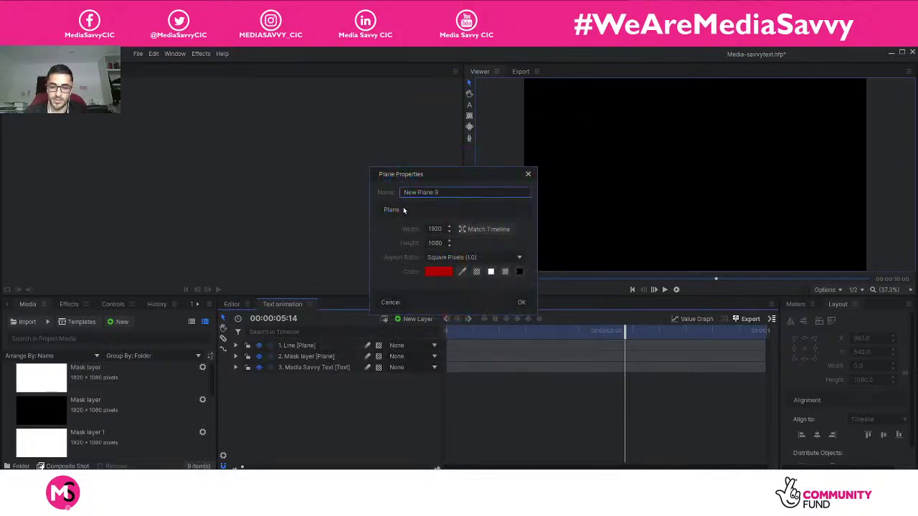
key(BackSpace)
key(BackSpace)
key(BackSpace)
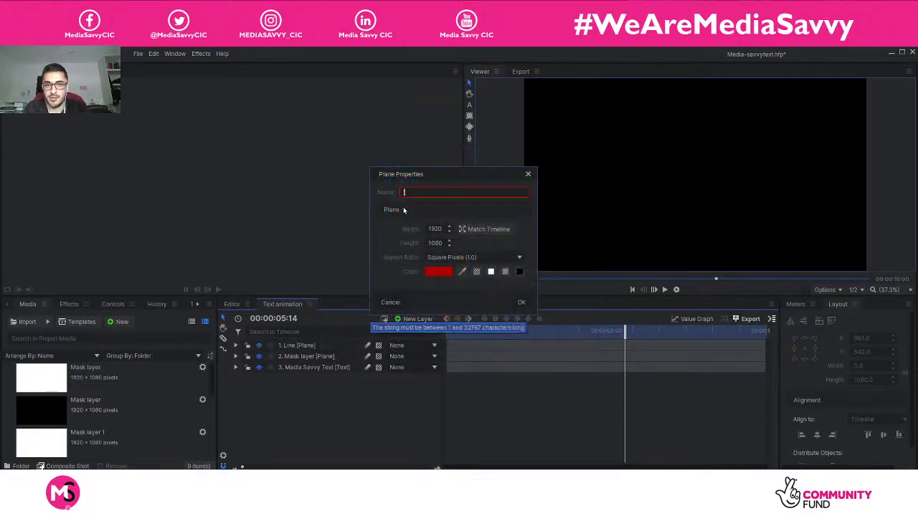
text(Shape)
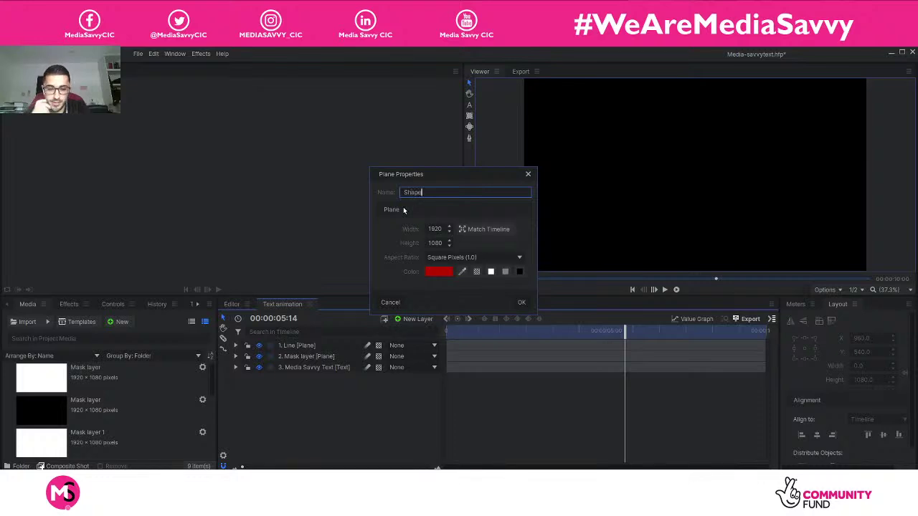
click(522, 302)
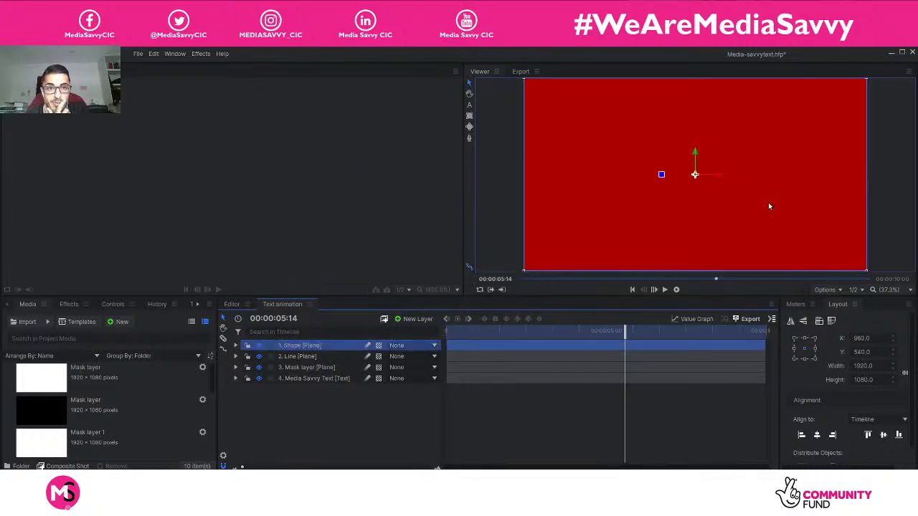
Step: Draw a small circular ellipse mask on the Shape plane, above and to the left of the frame's centre
click(468, 128)
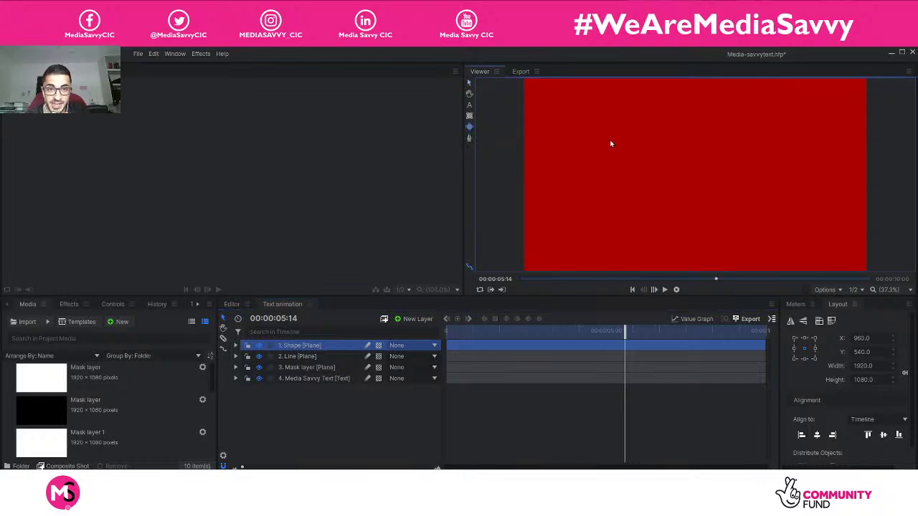
drag(608, 133, 650, 179)
click(402, 456)
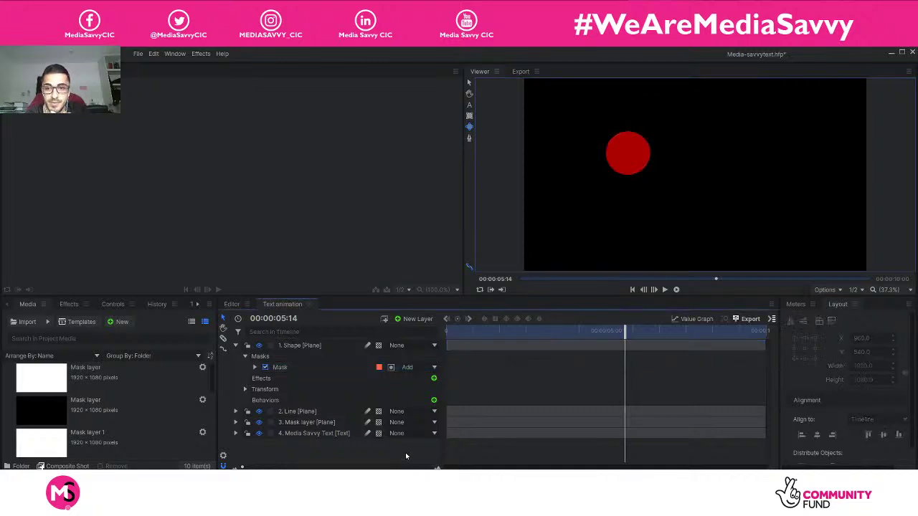
click(319, 347)
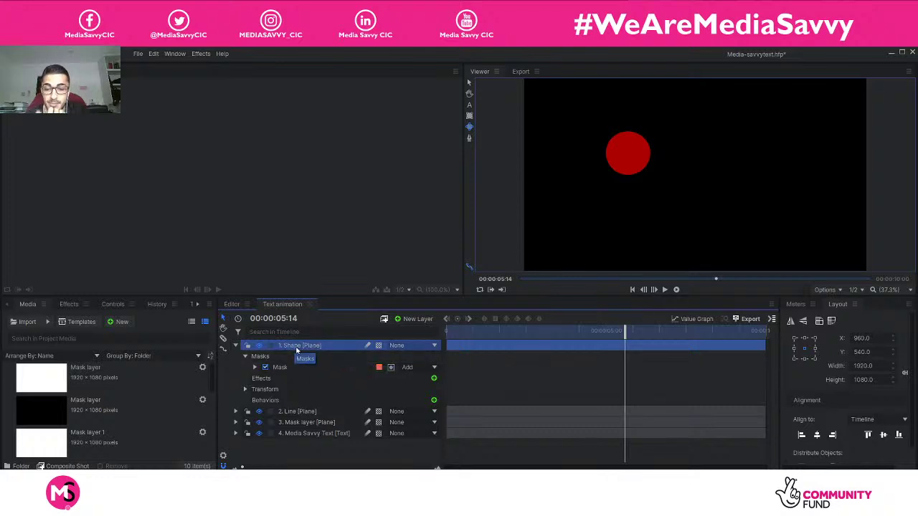
click(237, 345)
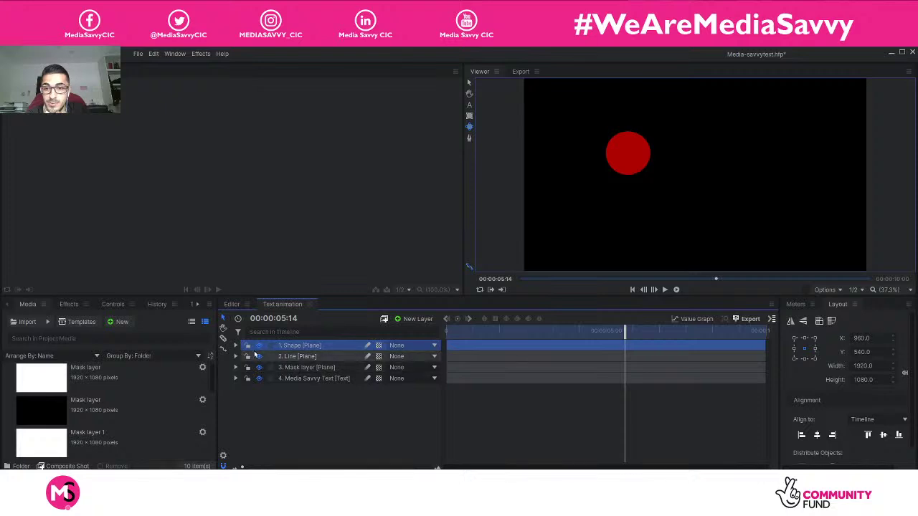
click(237, 345)
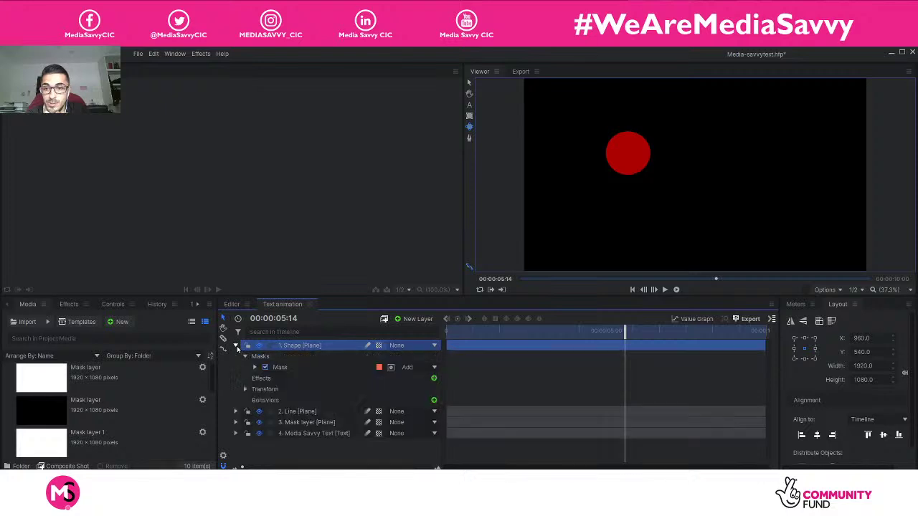
Step: Keyframe the Shape layer's opacity from 0% at 00:00:05:07 to 100% at 00:00:07:12
click(244, 389)
drag(624, 335, 616, 354)
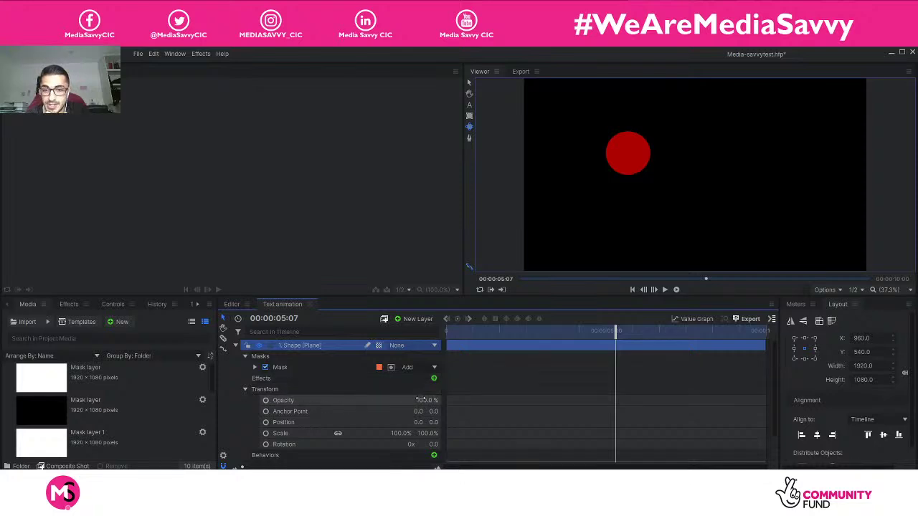
drag(422, 399, 426, 400)
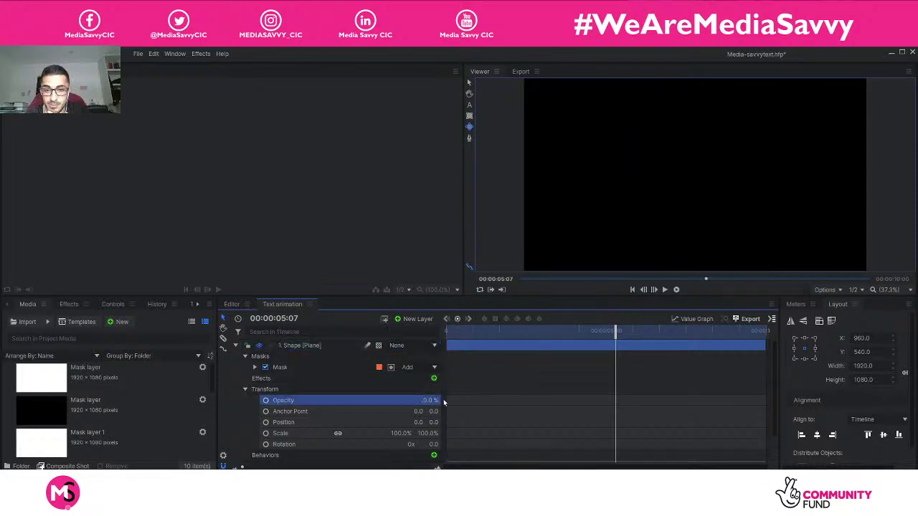
click(266, 401)
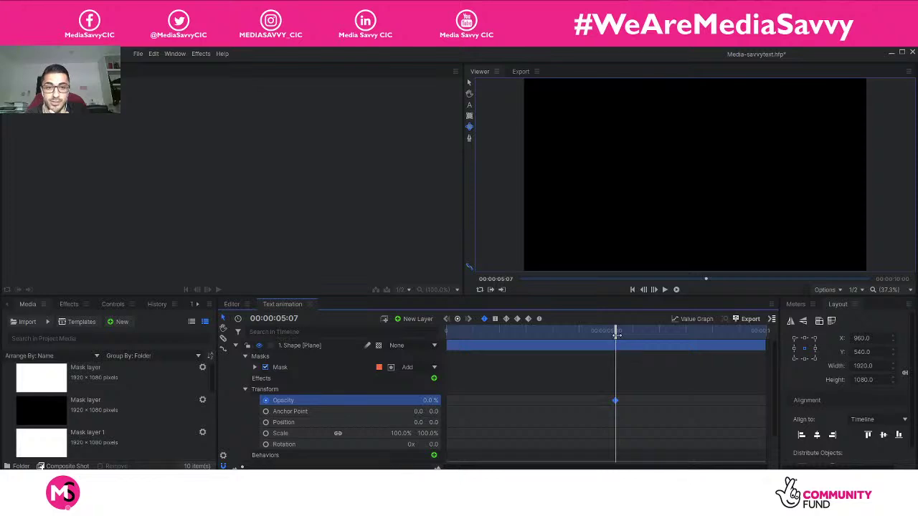
drag(617, 334, 687, 337)
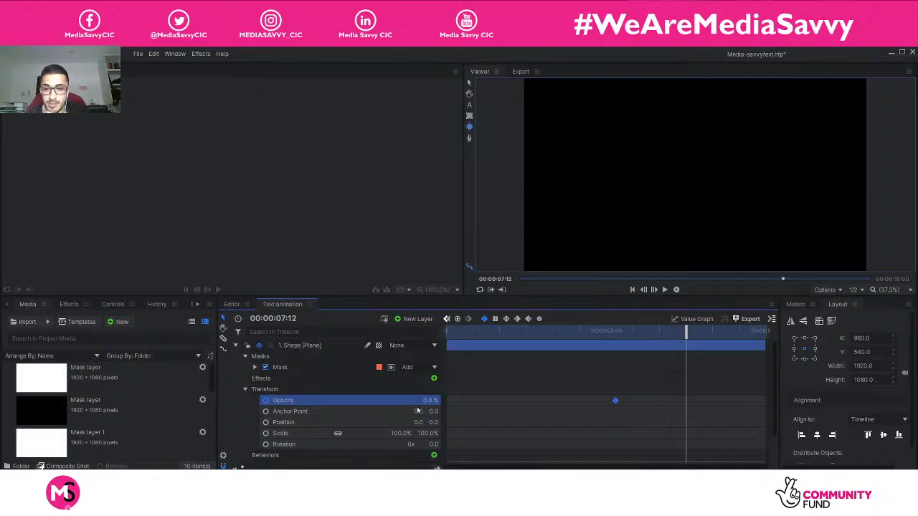
drag(430, 400, 499, 400)
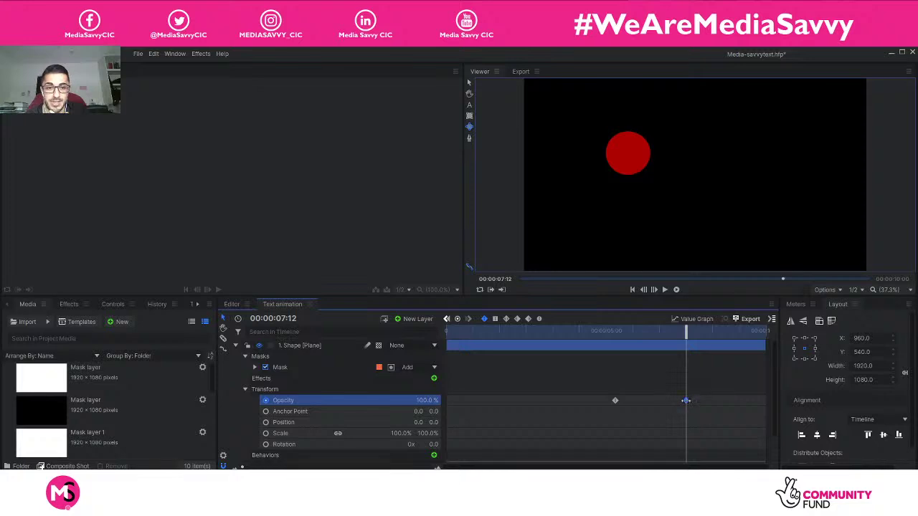
Step: Play the animation from the start and scrub between the opacity keyframes to check the circle's fade-in
drag(686, 332, 416, 337)
key(space)
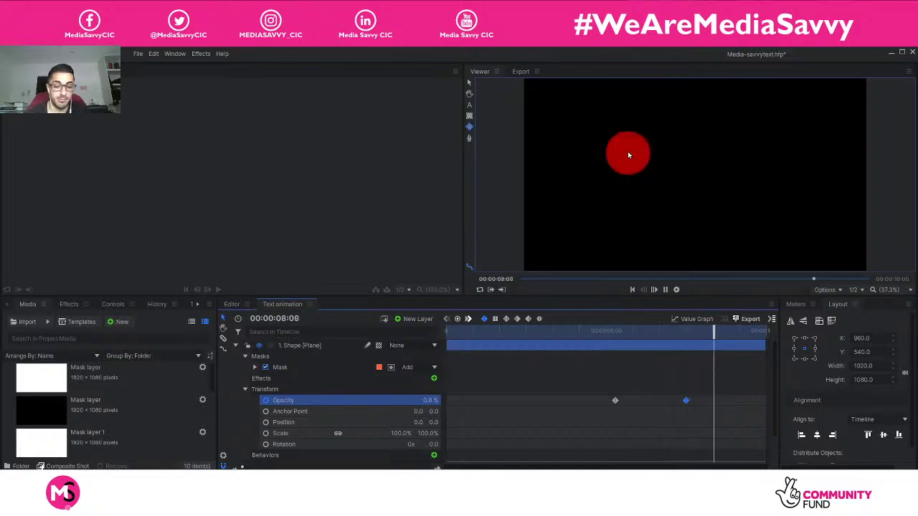
key(space)
drag(728, 350, 613, 354)
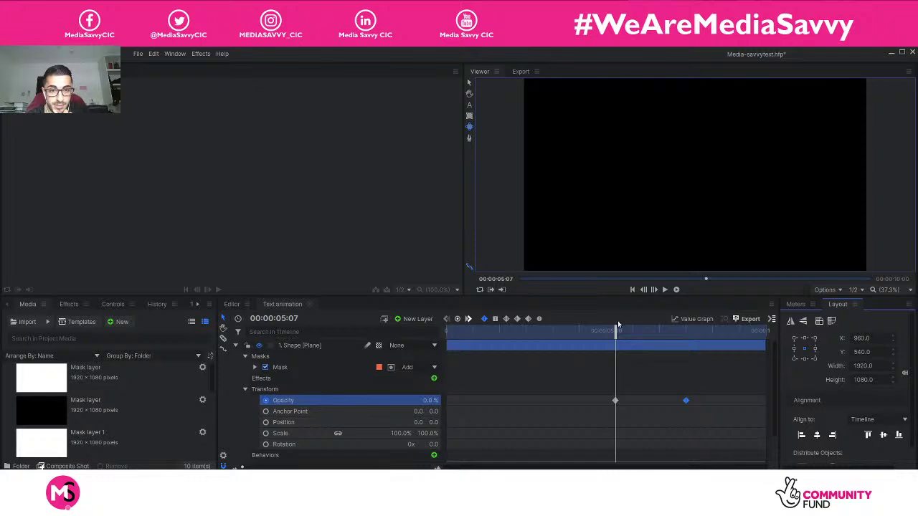
drag(617, 323, 670, 324)
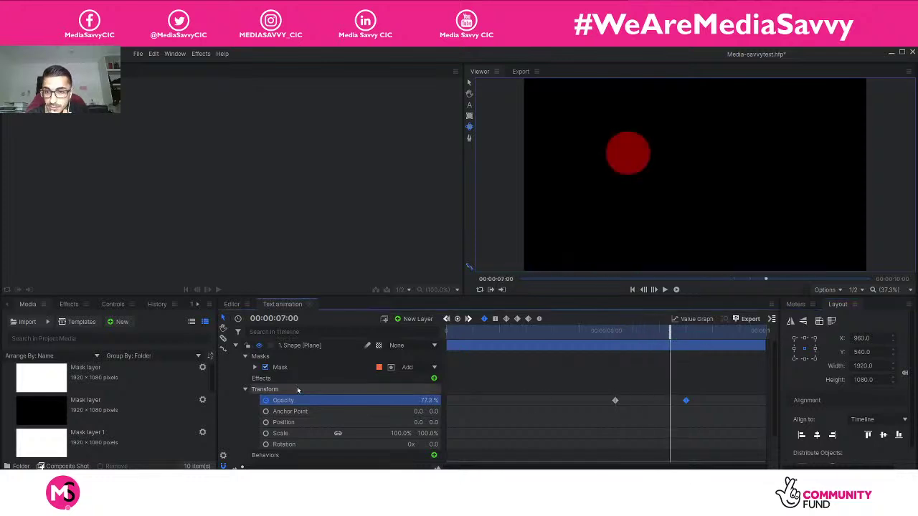
Step: Try to centre the red circle horizontally by aligning the Shape layer to the timeline
click(307, 347)
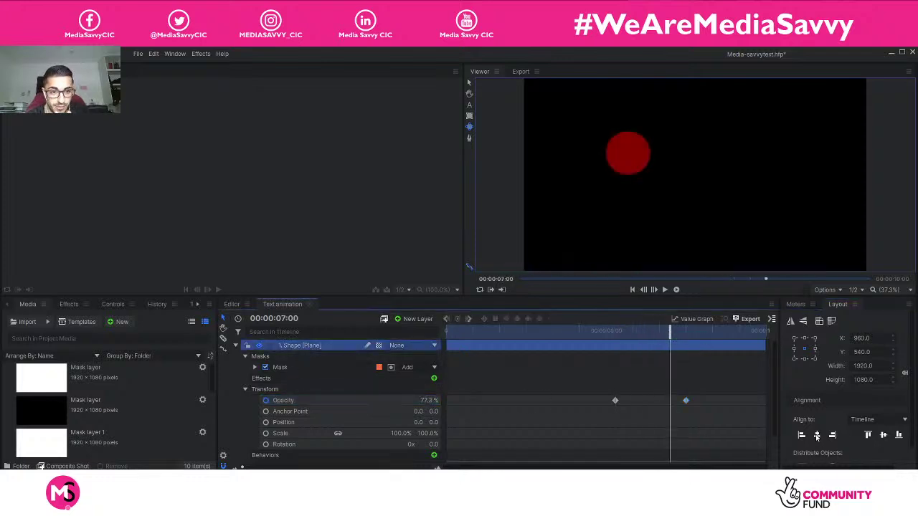
click(817, 436)
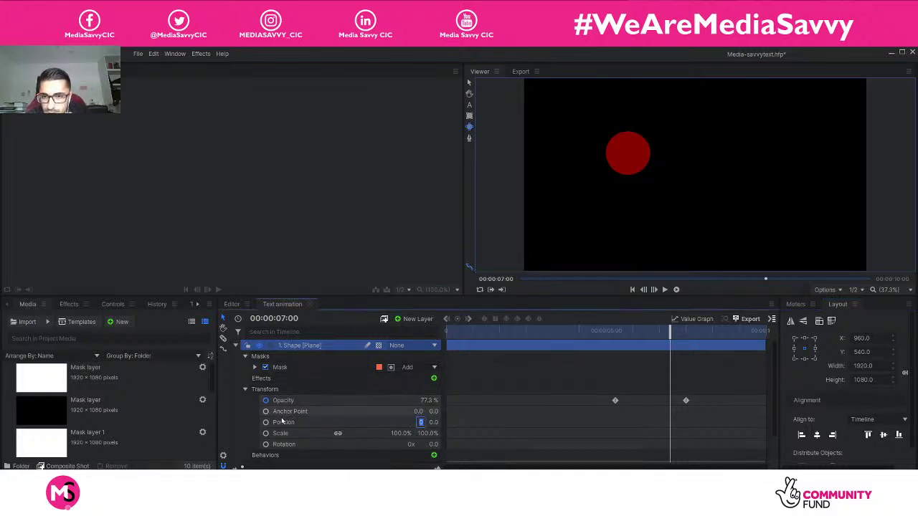
click(285, 423)
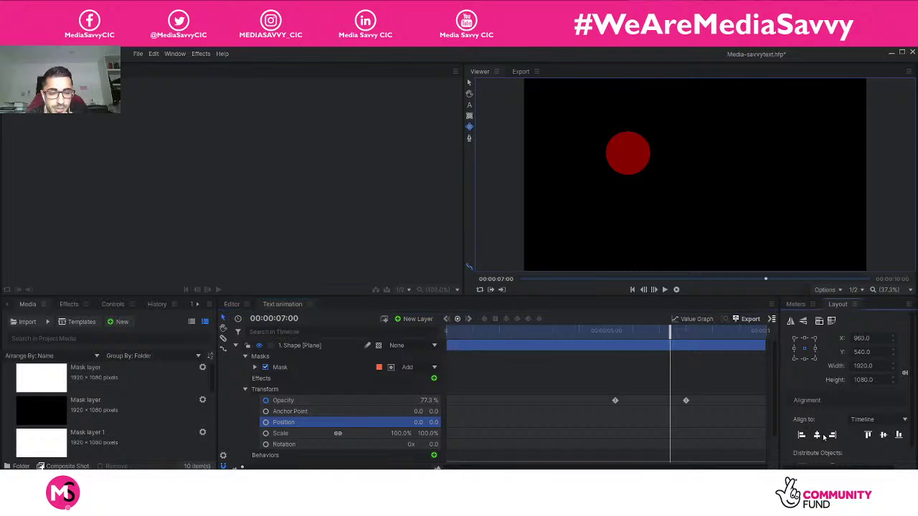
click(876, 420)
click(846, 447)
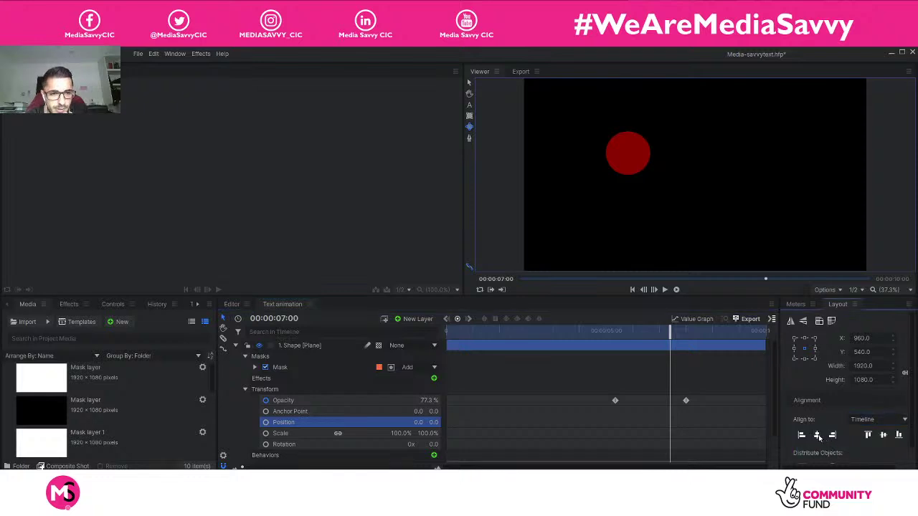
double_click(293, 348)
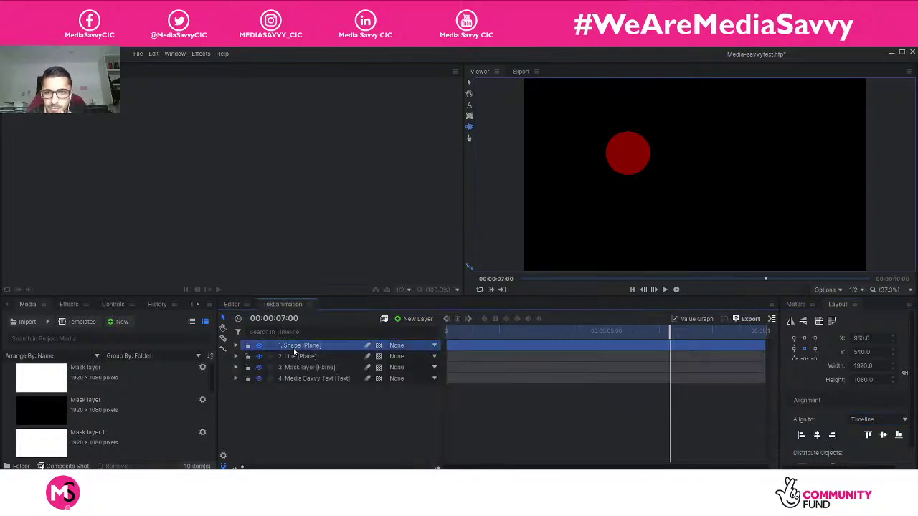
Step: Set the Shape layer's position to 350.0, -119.0 to centre the circle in the frame, and play the animation
click(236, 345)
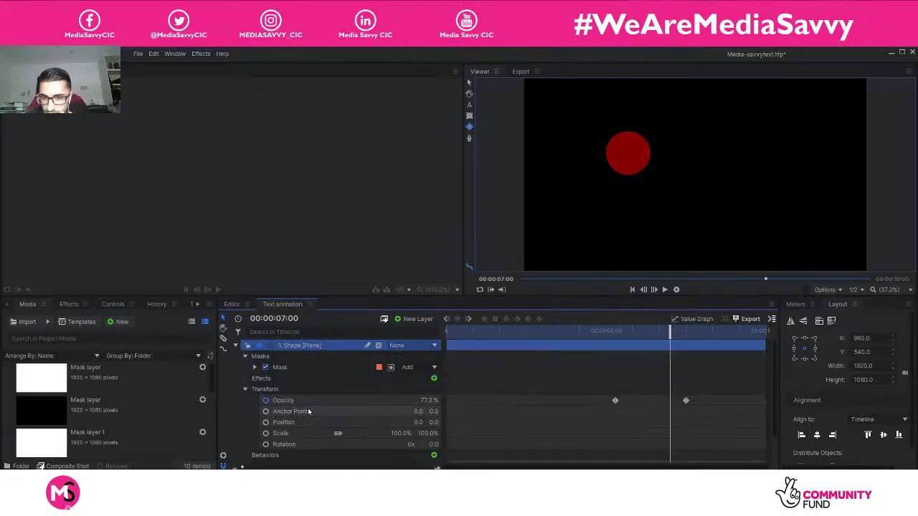
mouse_move(417, 422)
mouse_down()
mouse_move(488, 422)
mouse_move(433, 423)
mouse_move(454, 422)
mouse_move(448, 440)
mouse_move(402, 422)
mouse_up()
drag(621, 333, 393, 342)
key(space)
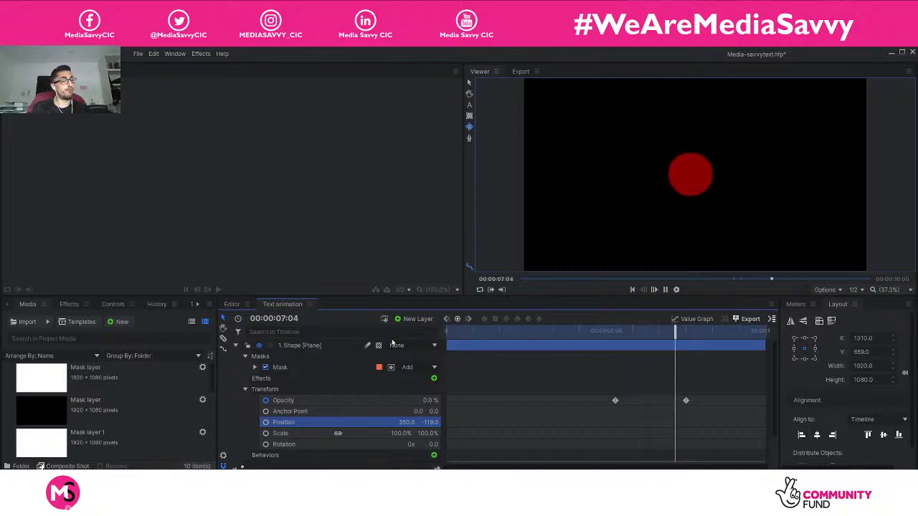
key(space)
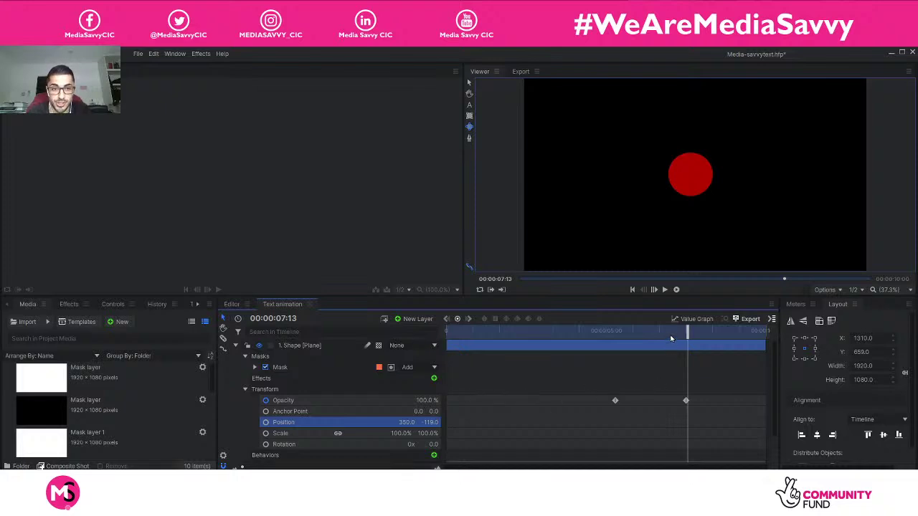
Step: Move the Shape layer's 100% opacity keyframe back to just before 6 seconds and play the shortened fade-in
drag(681, 333, 615, 347)
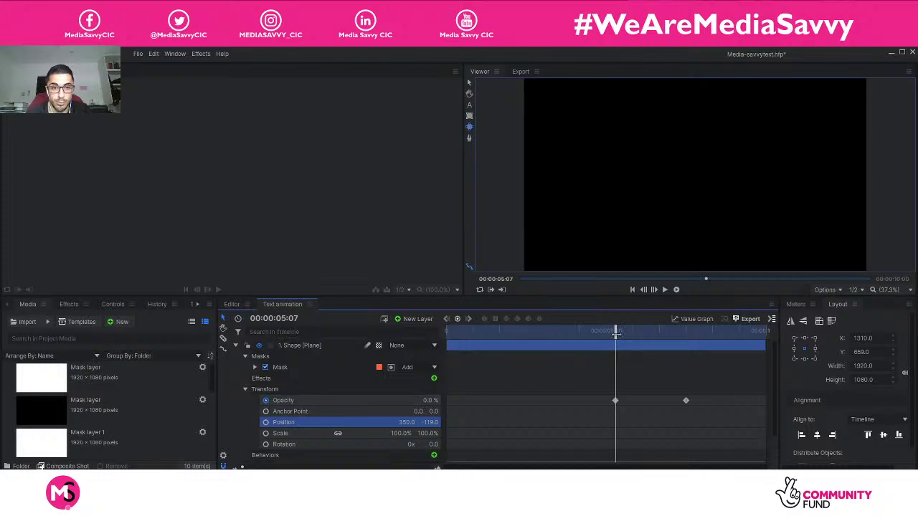
drag(615, 332, 615, 362)
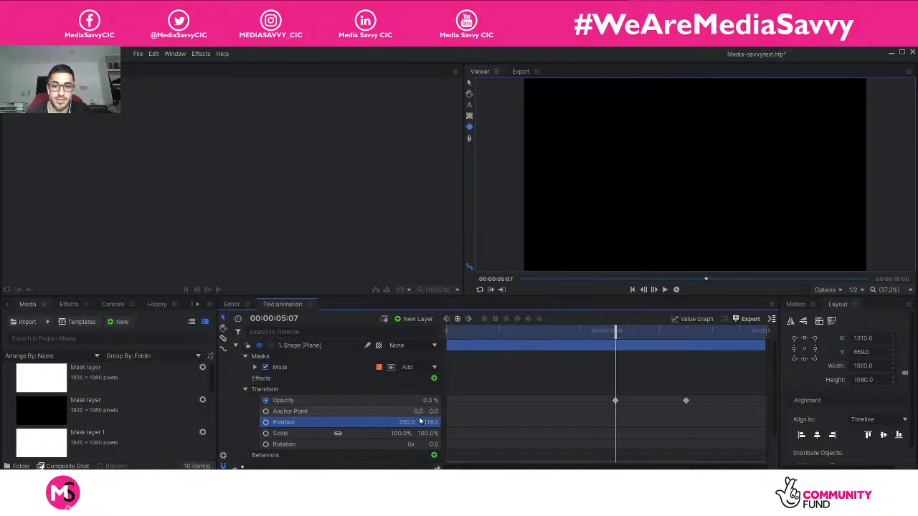
drag(620, 331, 686, 330)
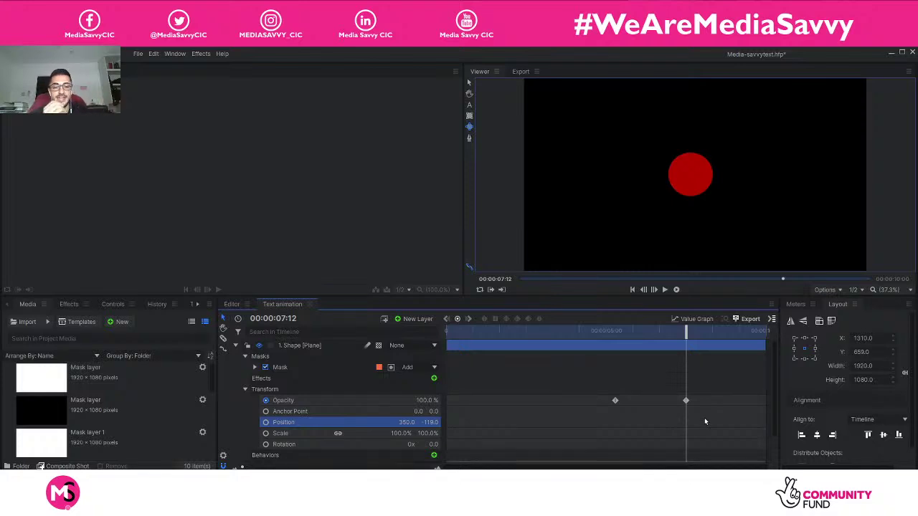
mouse_move(686, 401)
drag(688, 403, 634, 402)
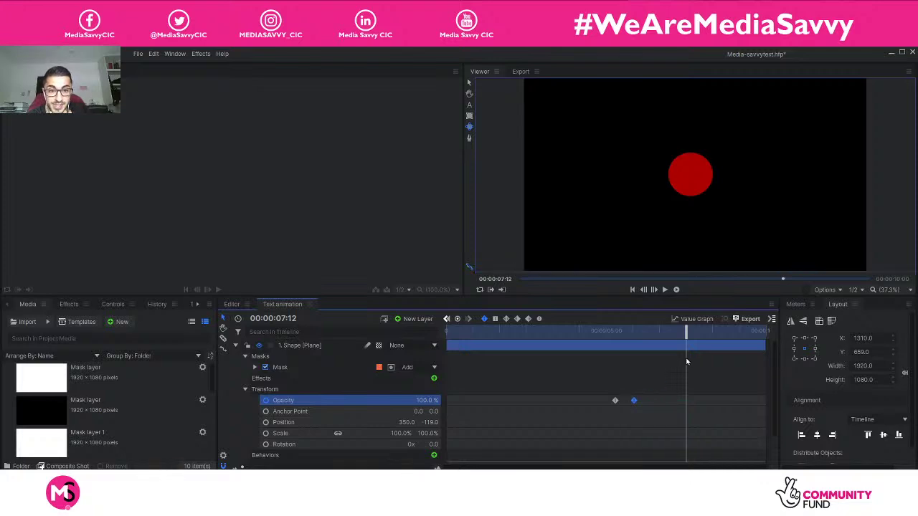
drag(685, 334, 614, 332)
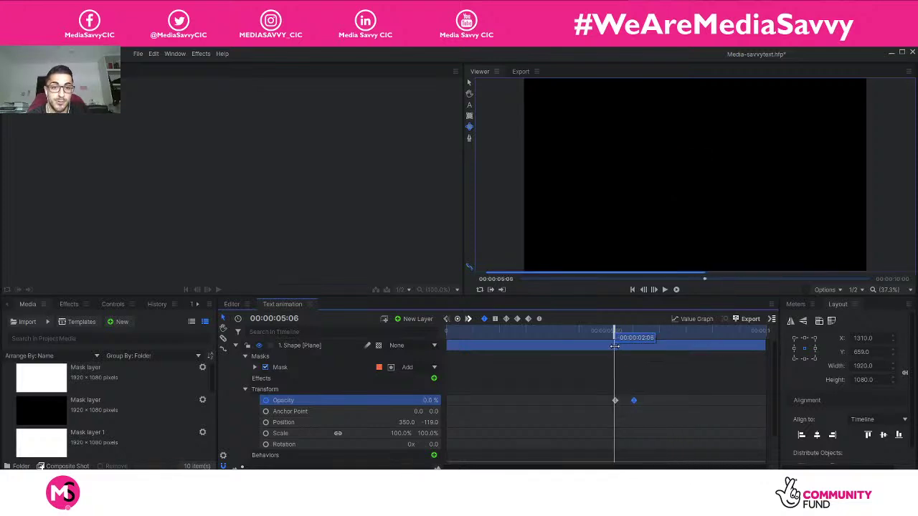
key(space)
key(space)
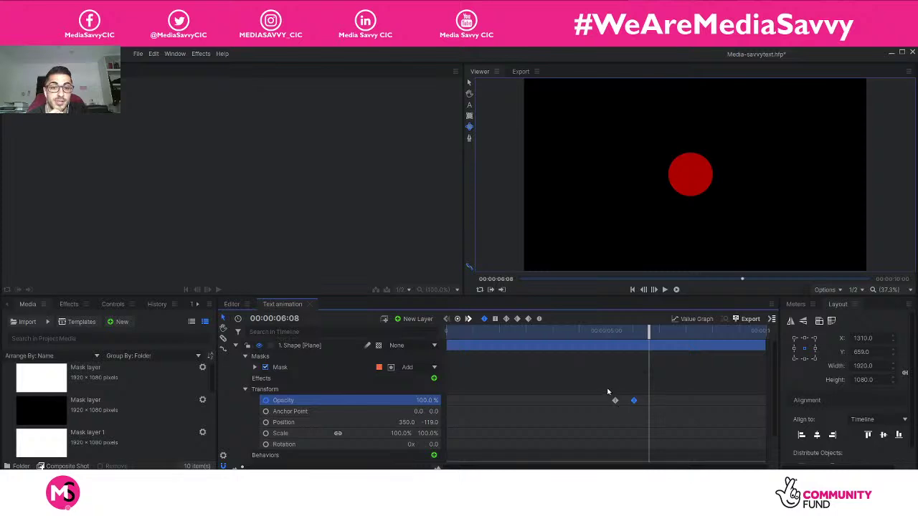
Step: Animate the Shape layer's scale with keyframes of 100% at 00:00:05:21 and 258% at 00:00:09:15
drag(606, 386, 638, 409)
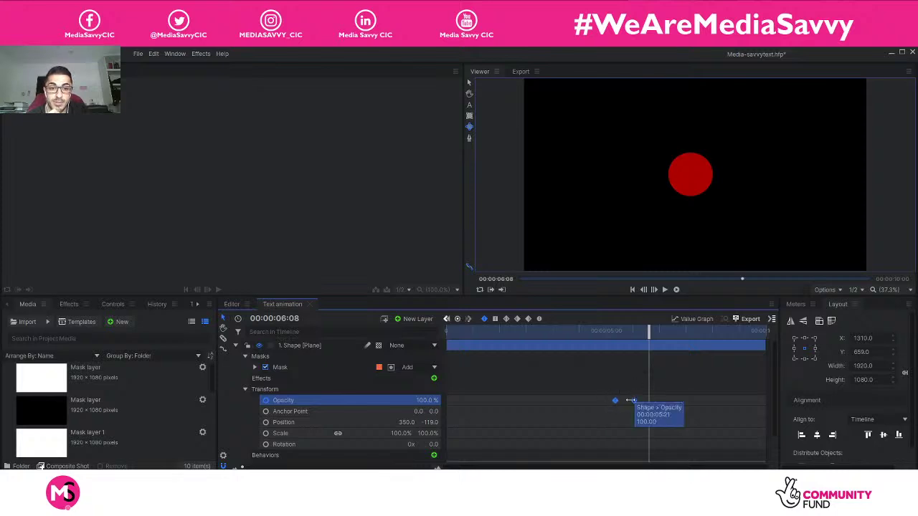
click(394, 345)
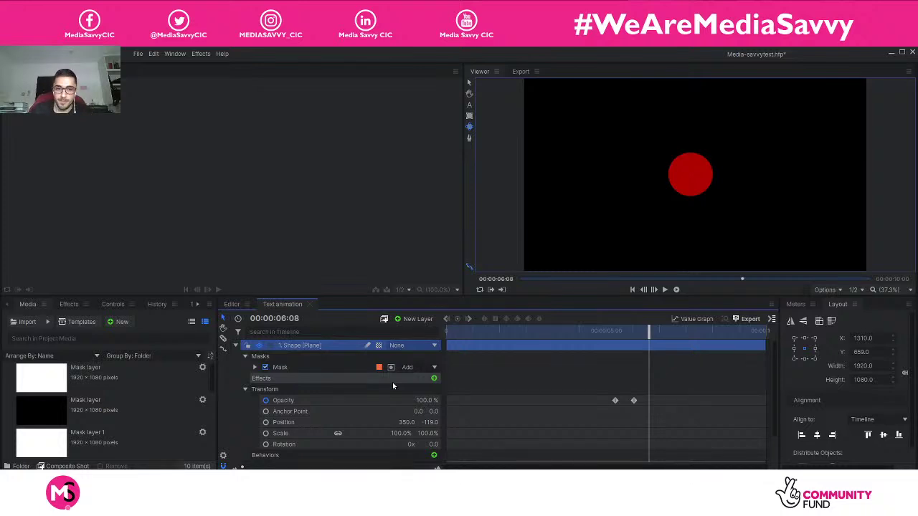
drag(626, 339, 615, 340)
key(space)
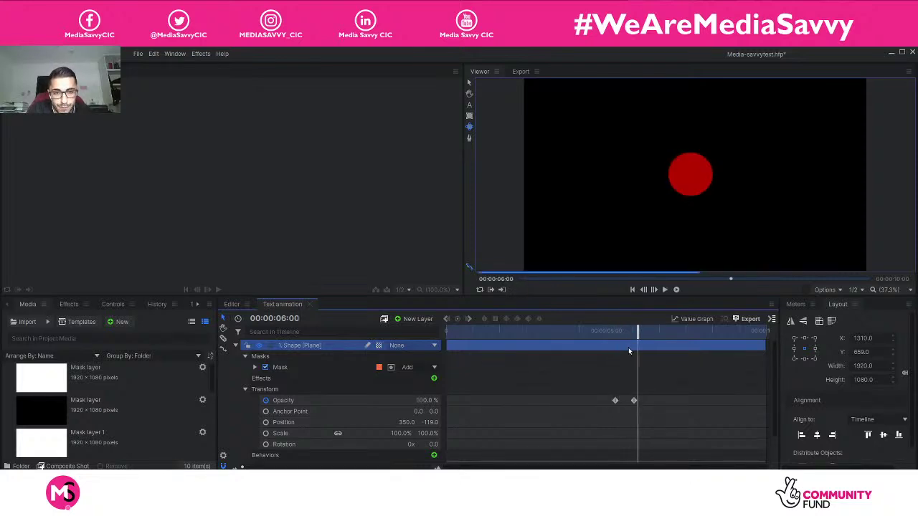
drag(629, 336, 626, 338)
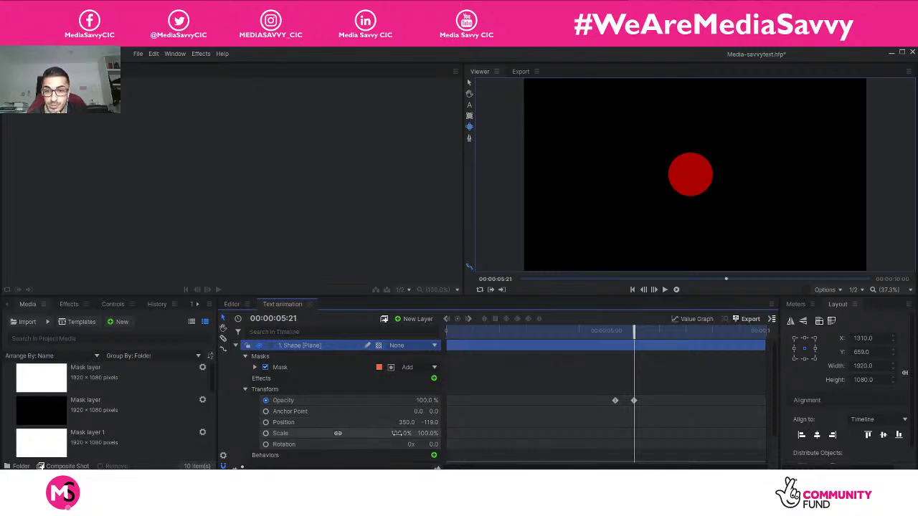
click(266, 435)
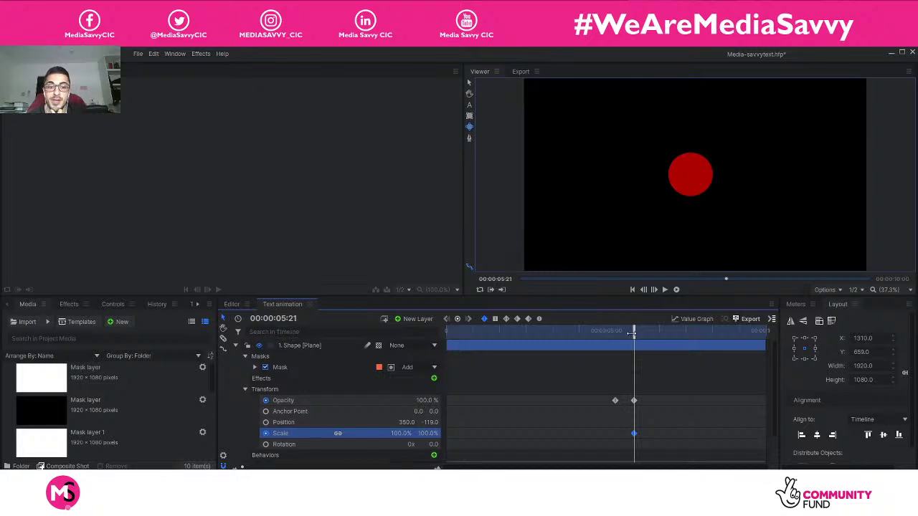
drag(632, 332, 751, 353)
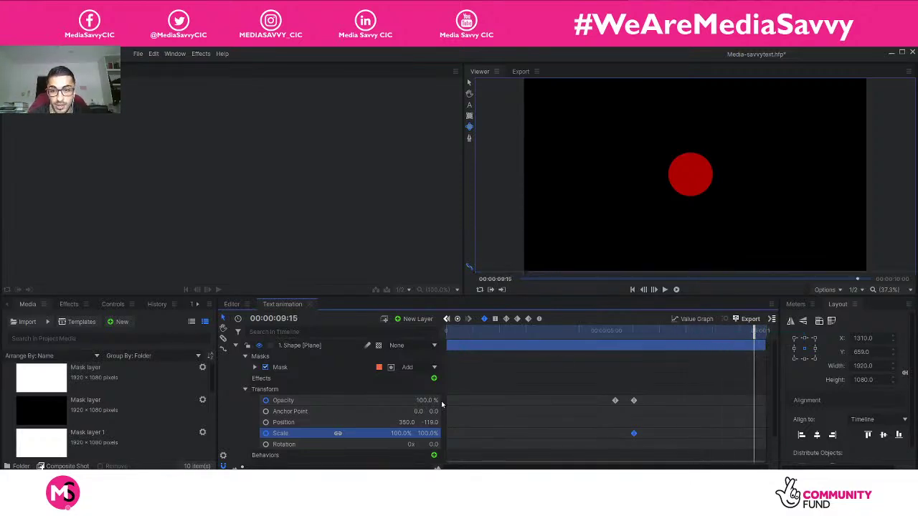
mouse_move(400, 435)
mouse_down()
mouse_move(462, 435)
mouse_move(416, 435)
mouse_up()
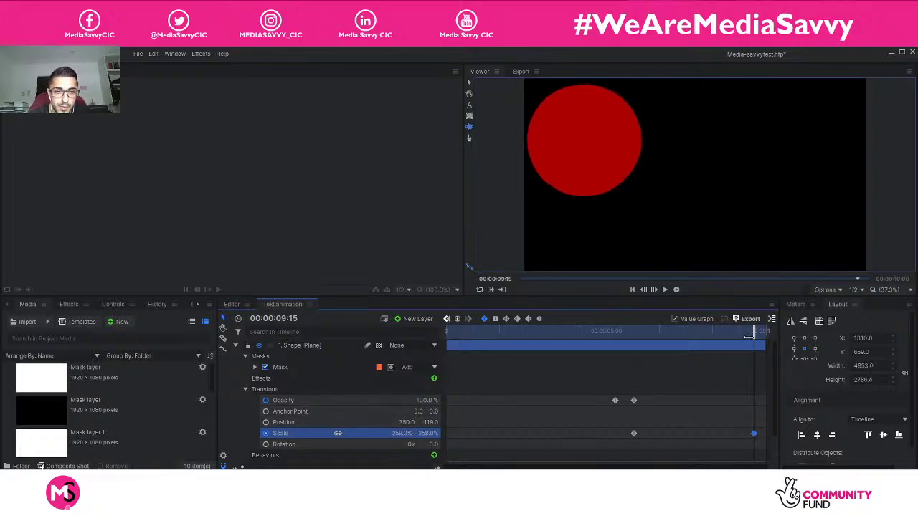
Step: Play the circle's scale animation from before its fade-in to just short of the last scale keyframe
drag(745, 347, 611, 381)
key(space)
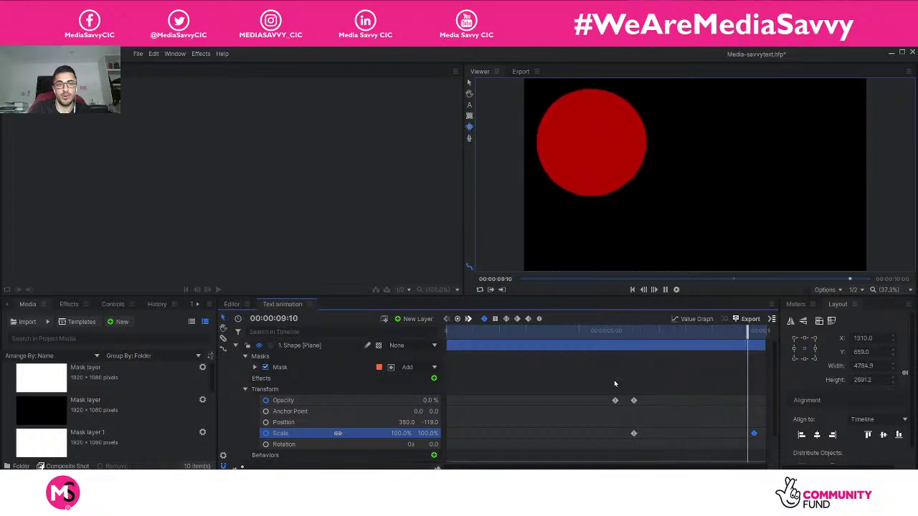
key(space)
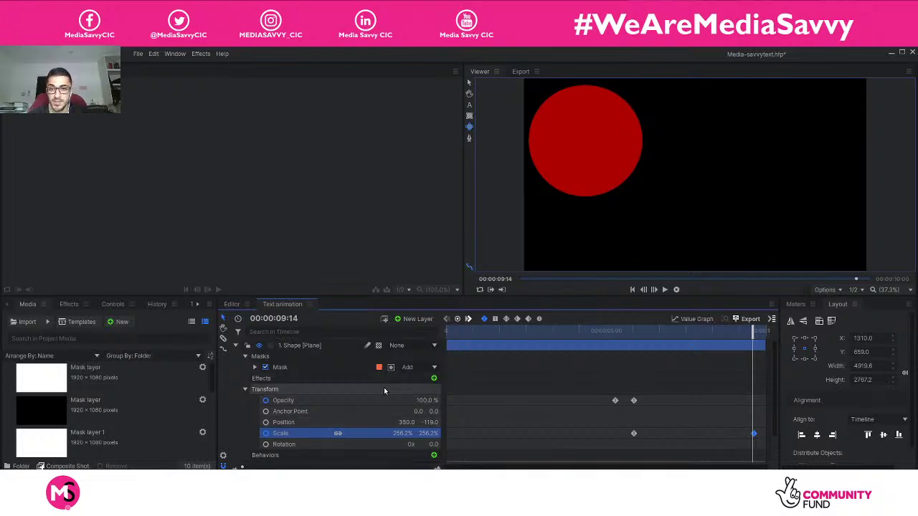
Step: Delete the Shape layer containing the red circle and return the playhead to the start of the timeline
click(301, 346)
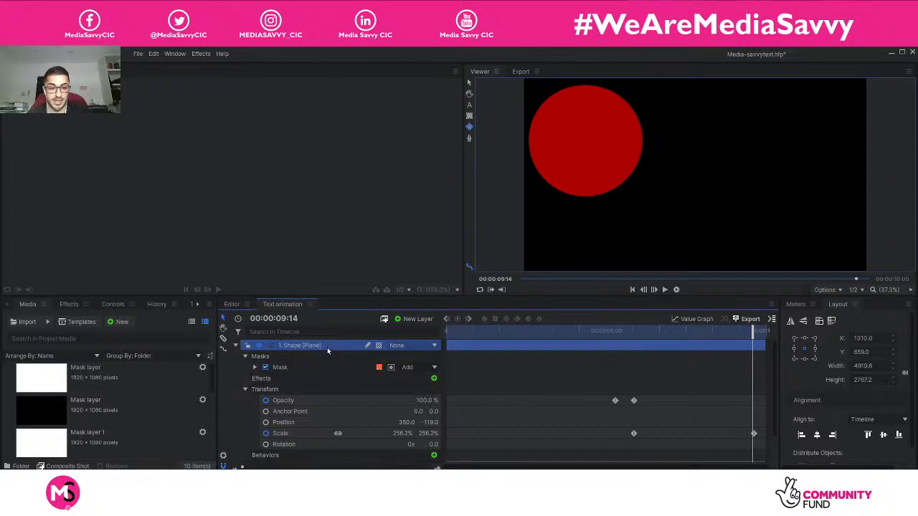
key(Delete)
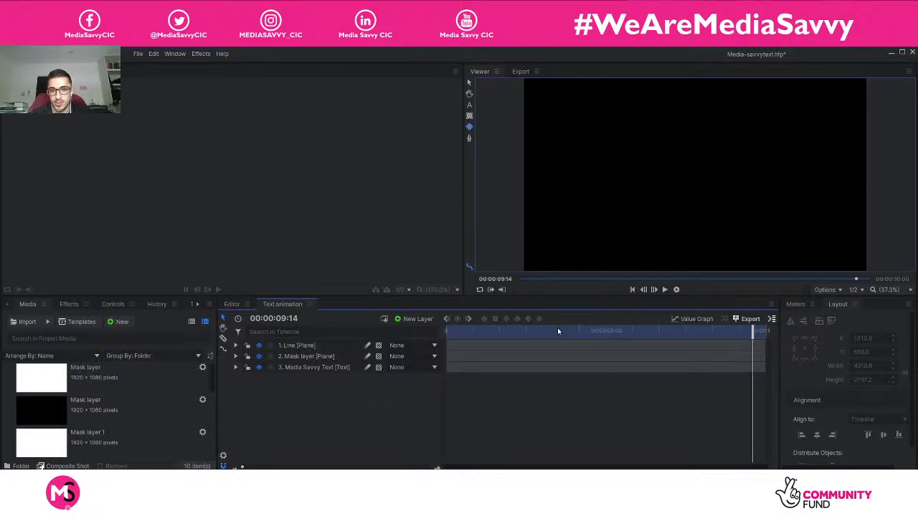
drag(574, 331, 428, 331)
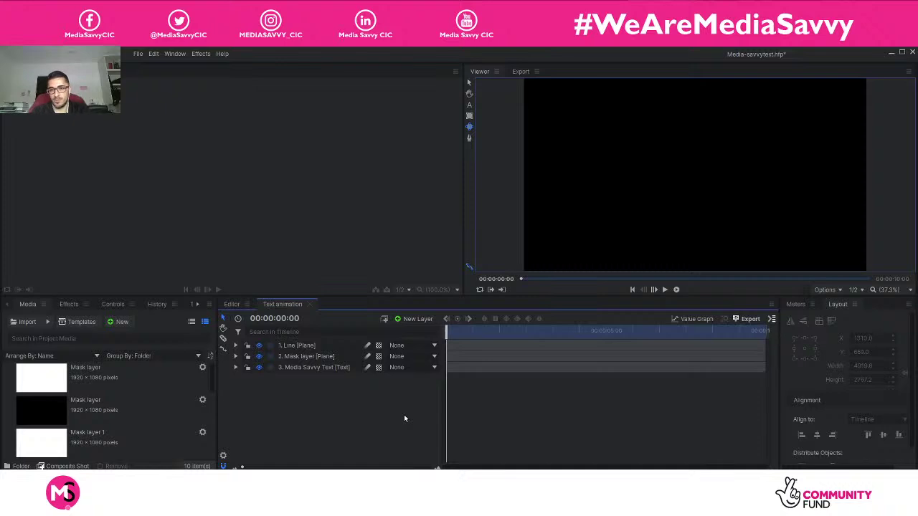
Step: Review the Media Savvy Text layer's position keyframes by scrubbing the timeline from 0 to 4 seconds
click(235, 367)
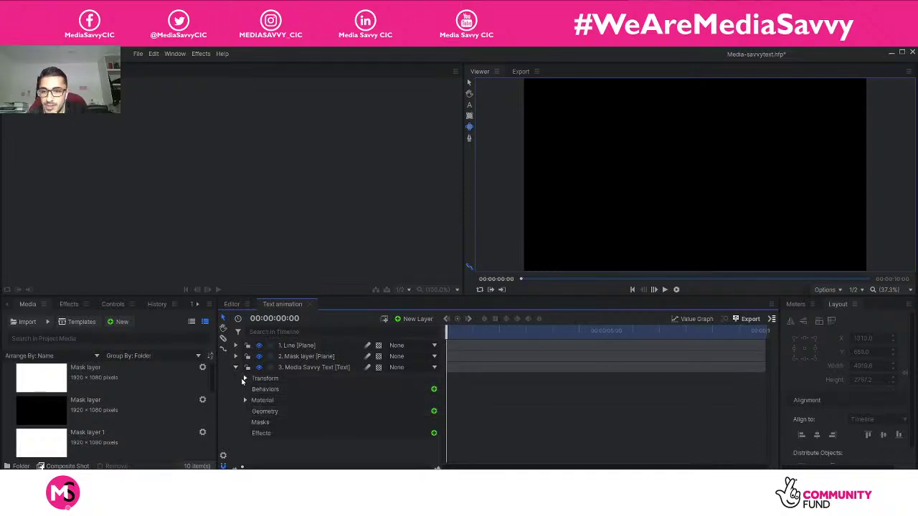
click(244, 379)
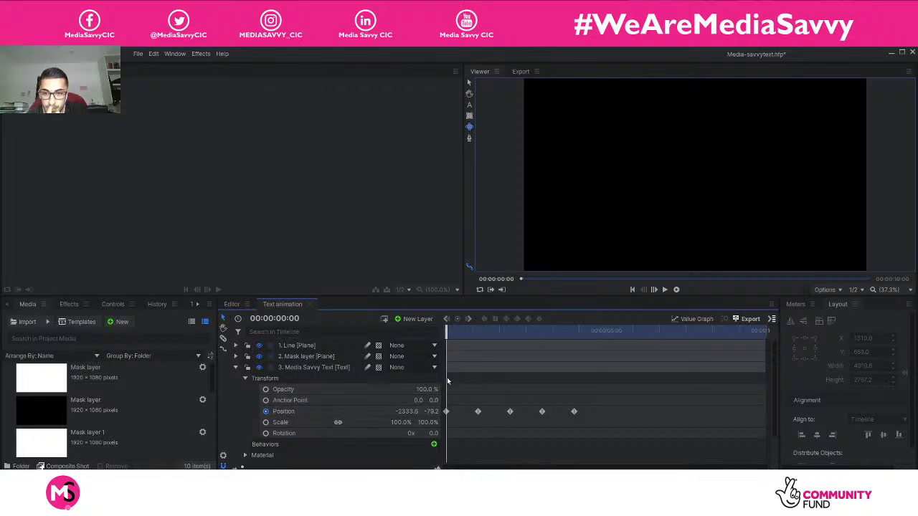
drag(457, 332, 478, 338)
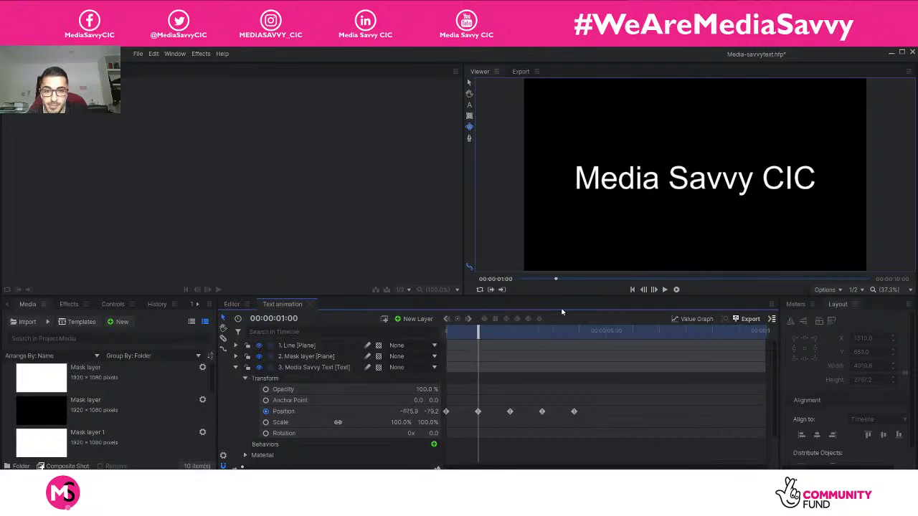
drag(478, 334, 492, 335)
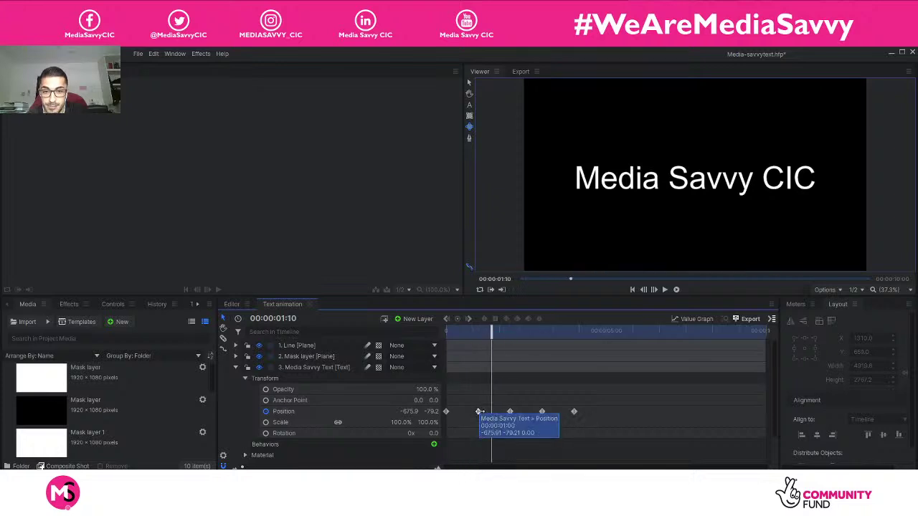
drag(492, 335, 474, 407)
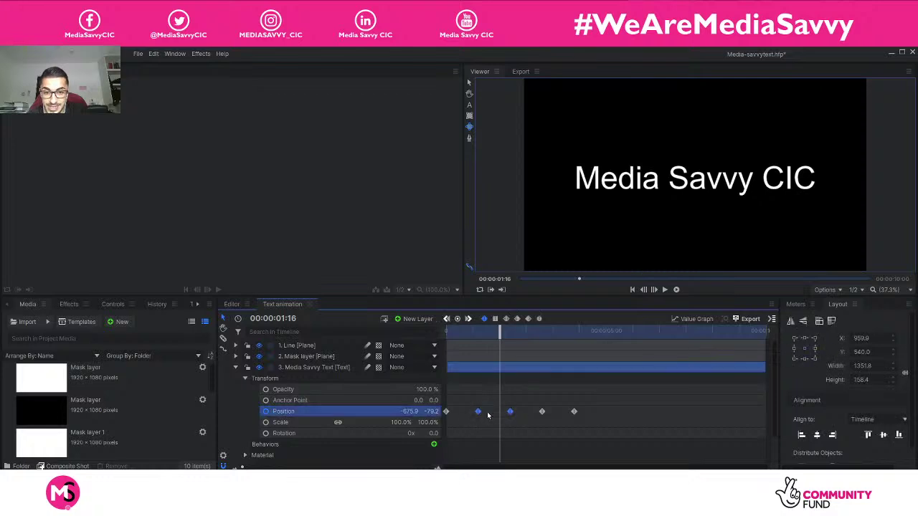
click(508, 379)
drag(504, 344, 542, 345)
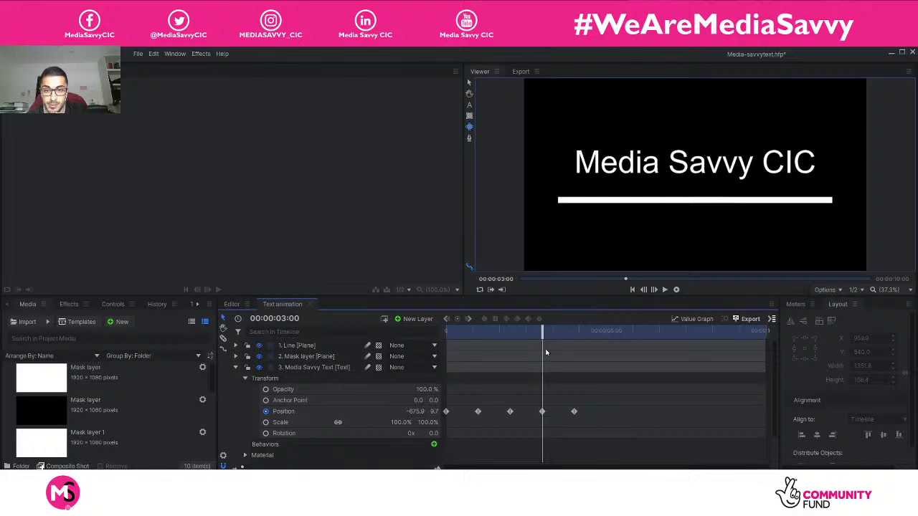
drag(544, 347, 574, 345)
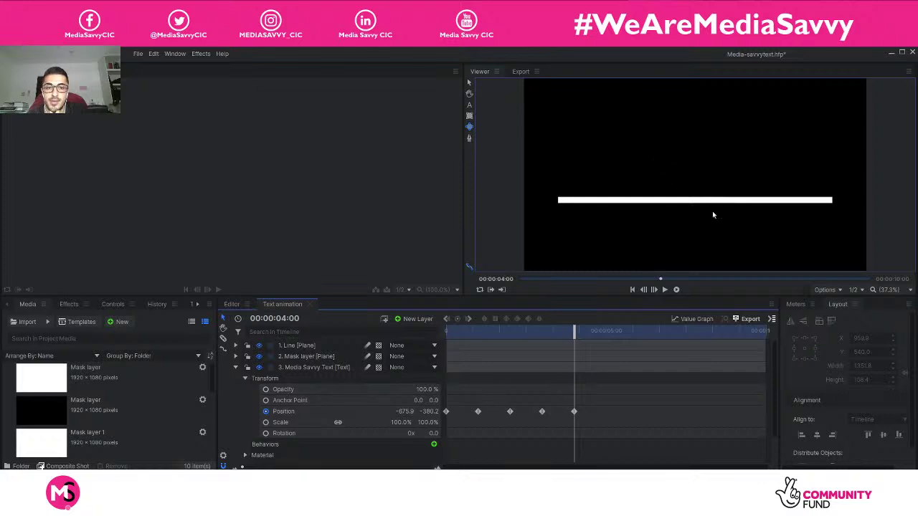
click(235, 367)
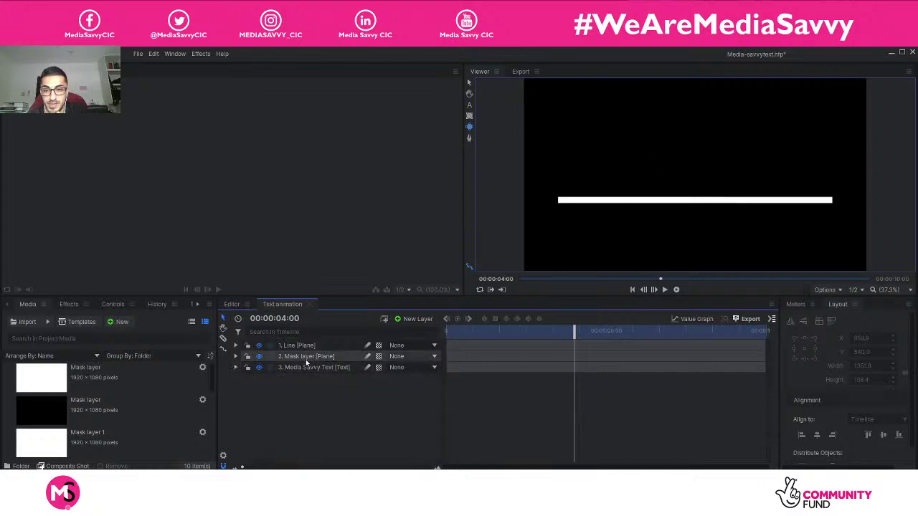
Step: Inspect the Mask layer's properties and its place above the Media Savvy Text layer
click(309, 358)
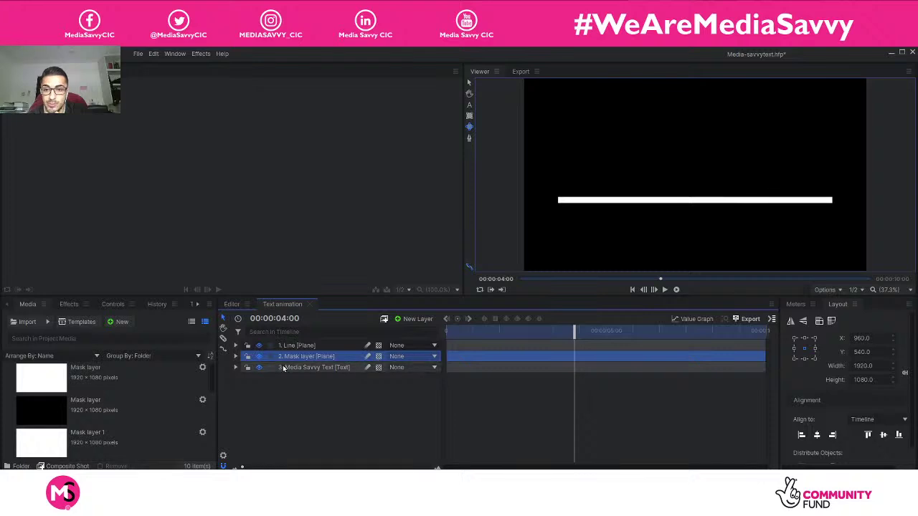
click(313, 368)
click(301, 356)
click(235, 357)
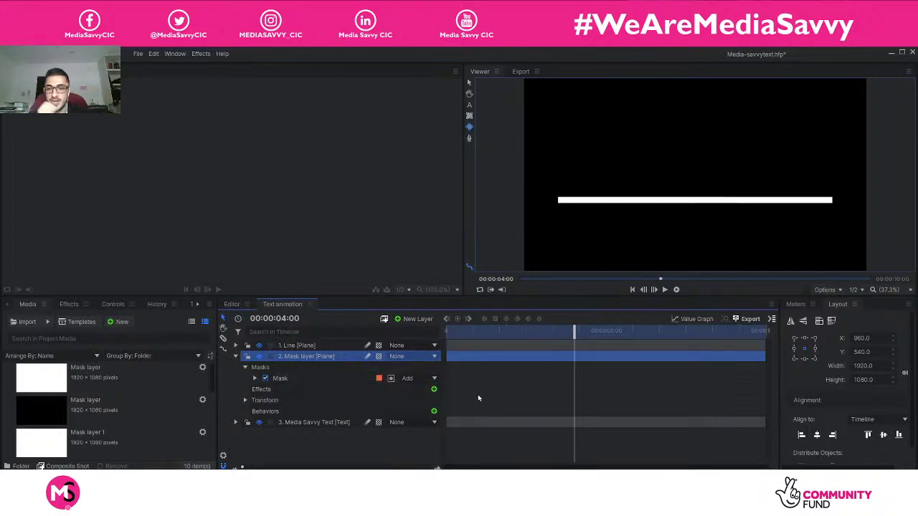
click(235, 357)
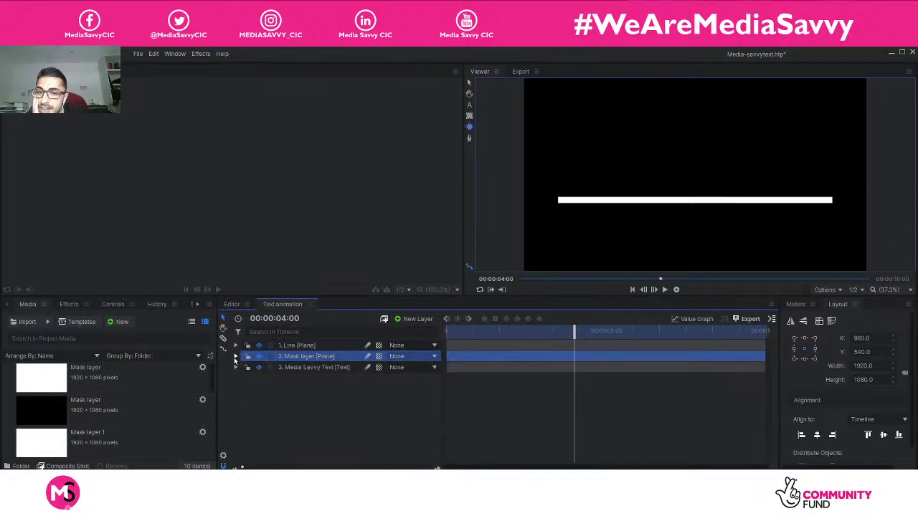
click(270, 383)
Step: Examine the Line layer's mask and the layer types available for adding a new layer
click(235, 345)
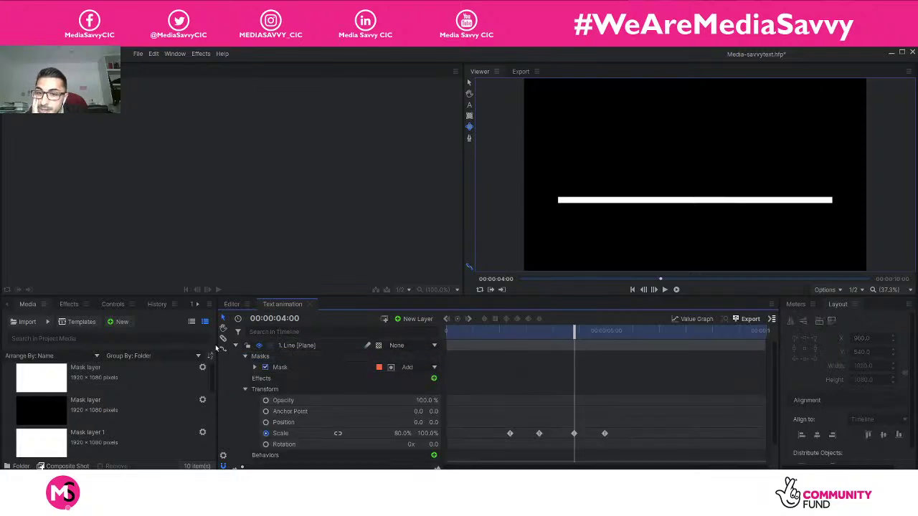
click(244, 389)
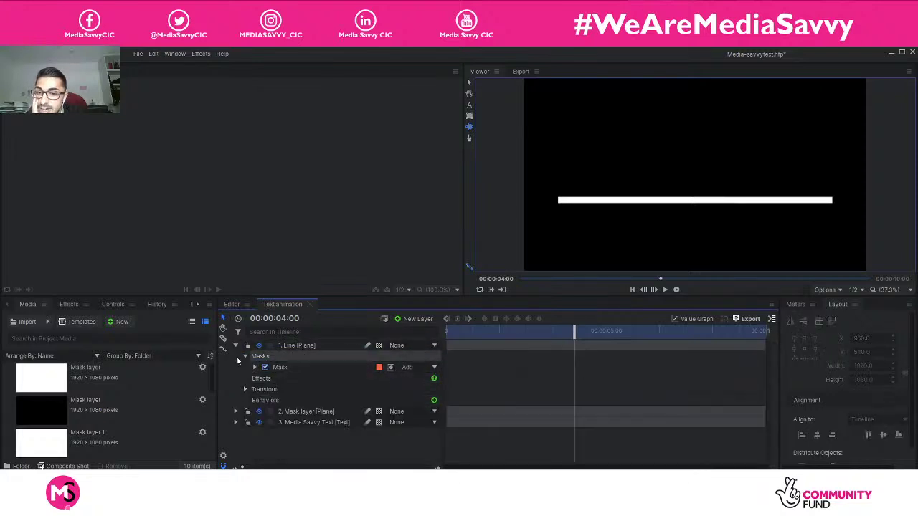
right_click(291, 438)
mouse_move(337, 444)
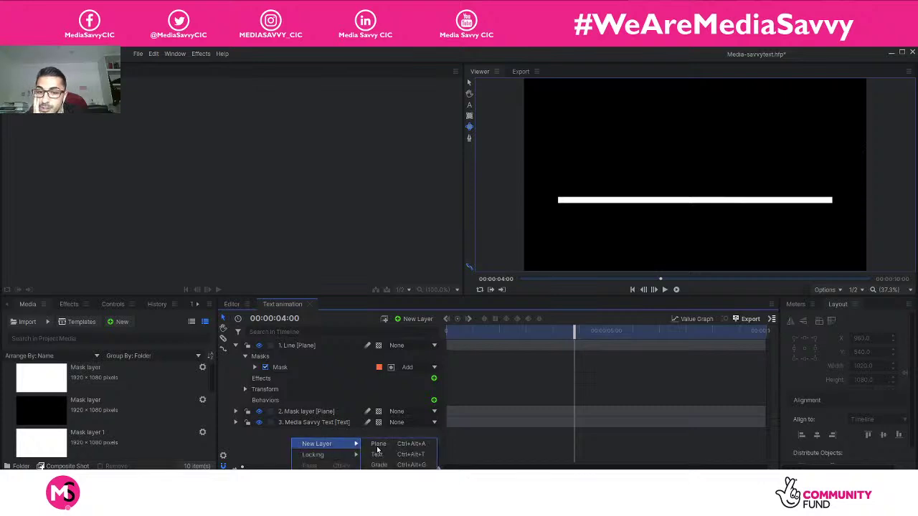
click(257, 443)
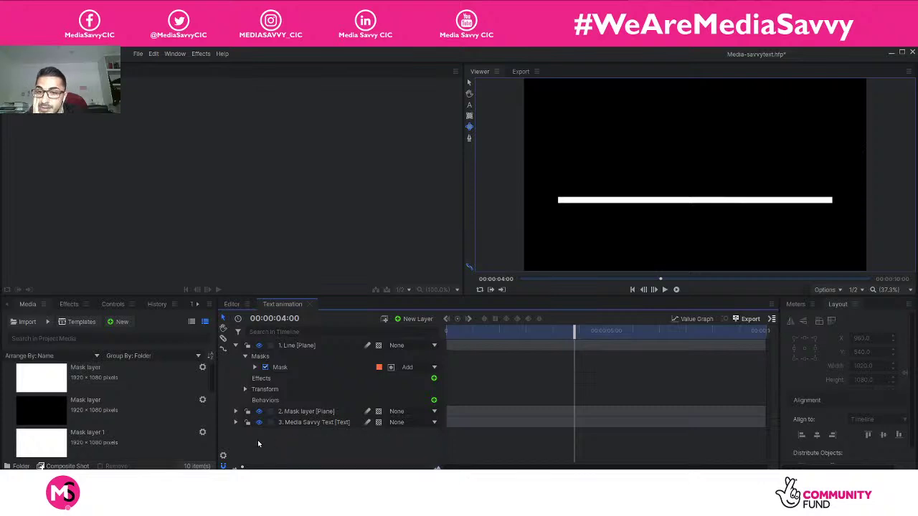
click(469, 125)
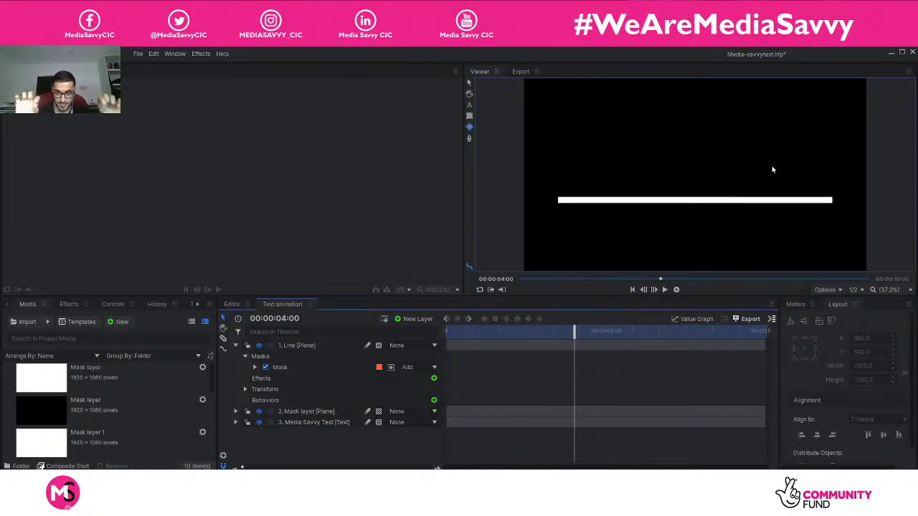
Step: Review the Line layer's scale keyframes by scrubbing from 00:00:02:00 to 00:00:05:08
click(236, 346)
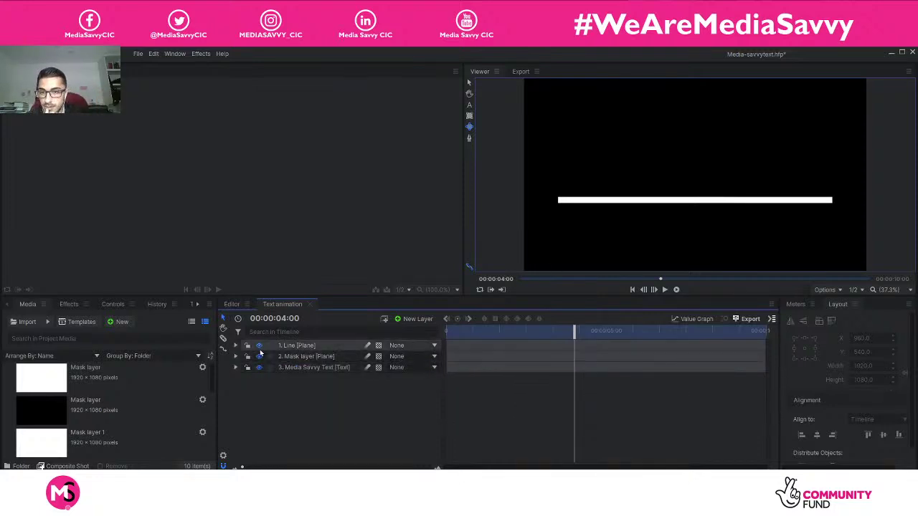
click(236, 346)
click(244, 388)
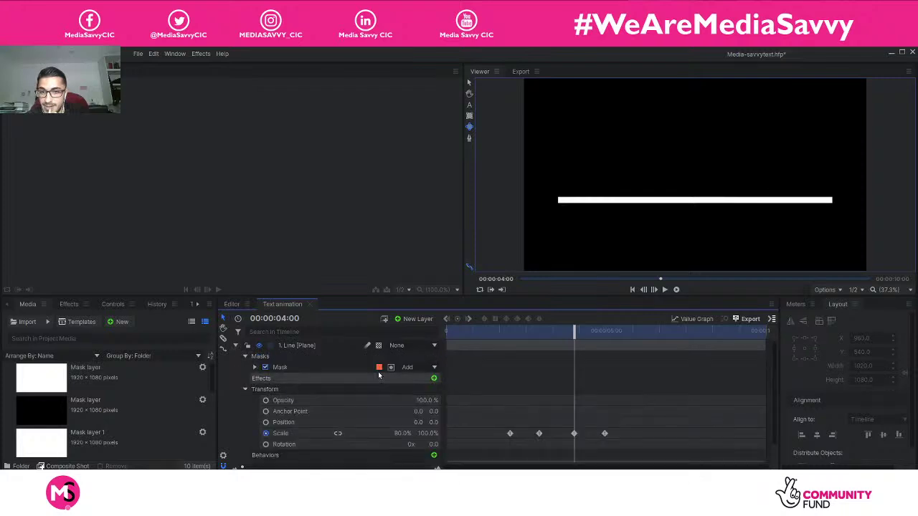
drag(568, 334, 510, 335)
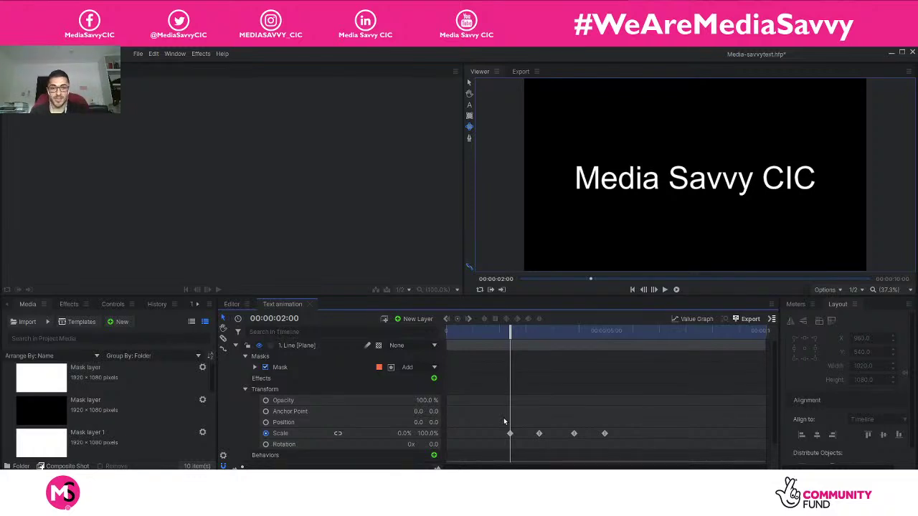
drag(510, 334, 539, 336)
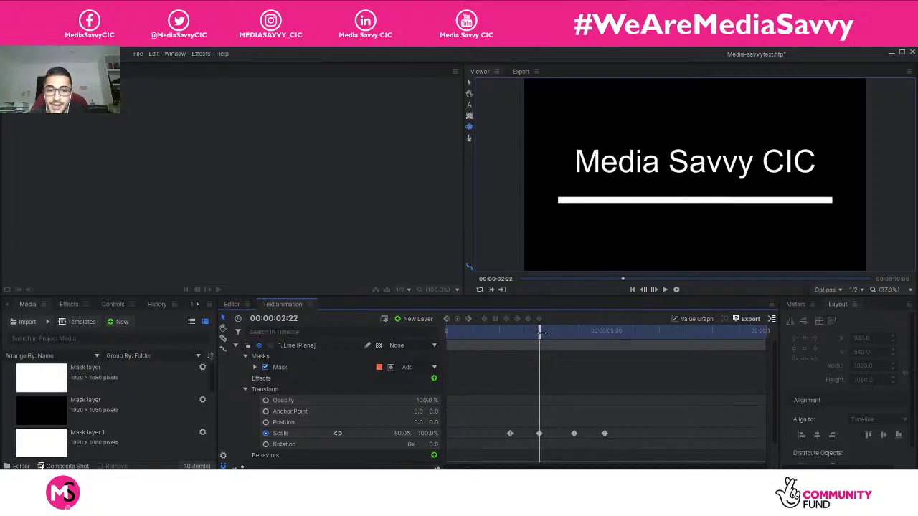
drag(543, 334, 547, 335)
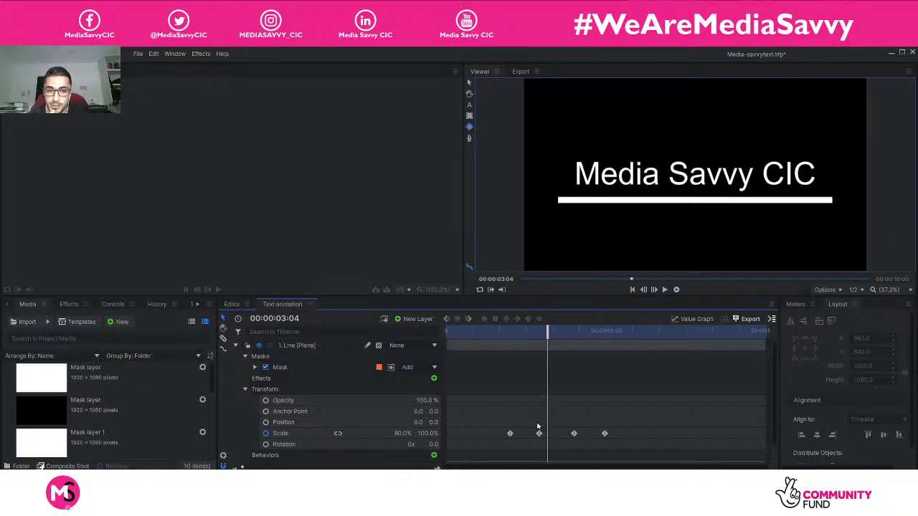
drag(537, 422, 578, 444)
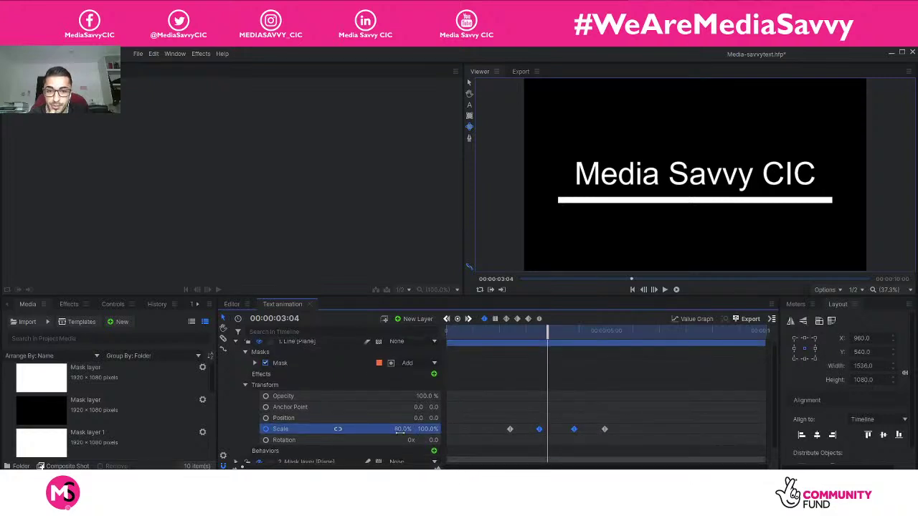
drag(548, 336, 618, 363)
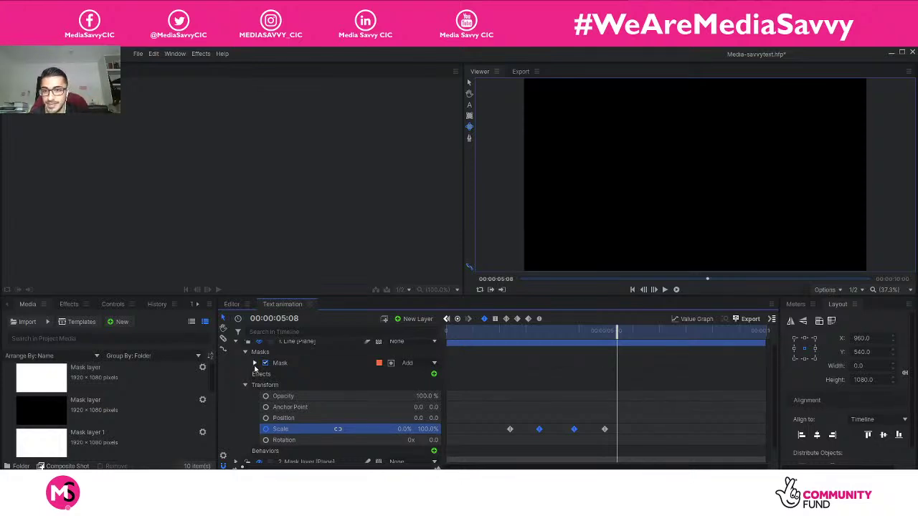
Step: Collapse the Line layer's properties and move the playhead to 00:00:01:16
scroll(330, 401, up, 2)
click(235, 346)
click(298, 410)
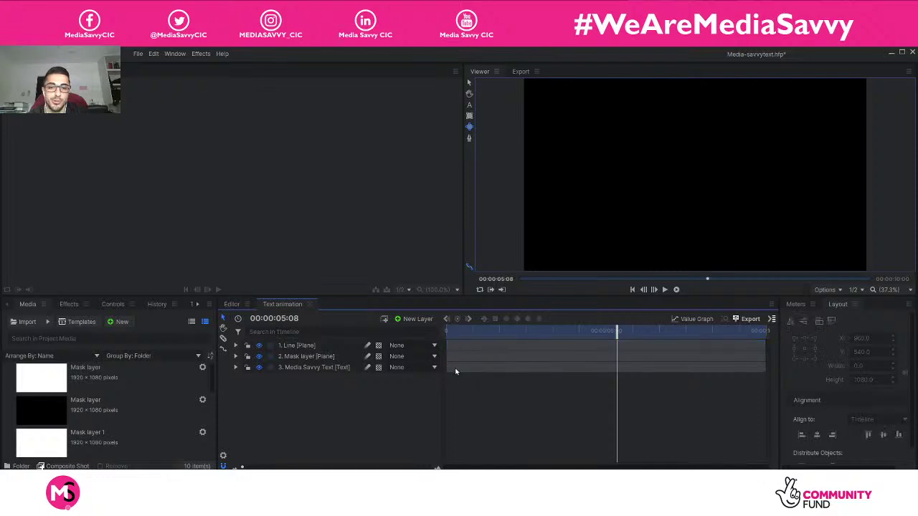
click(499, 330)
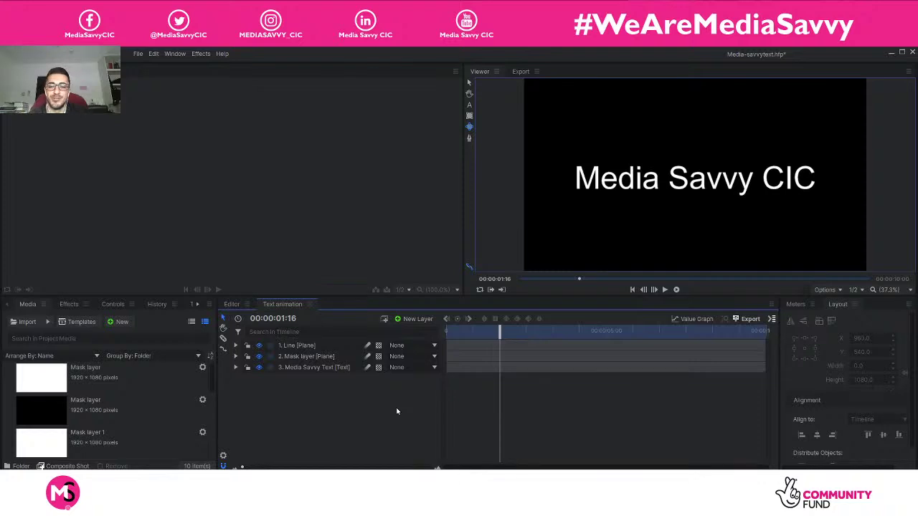
Step: Preview the text animation from the start and look over its text, mask and line layers
key(Left)
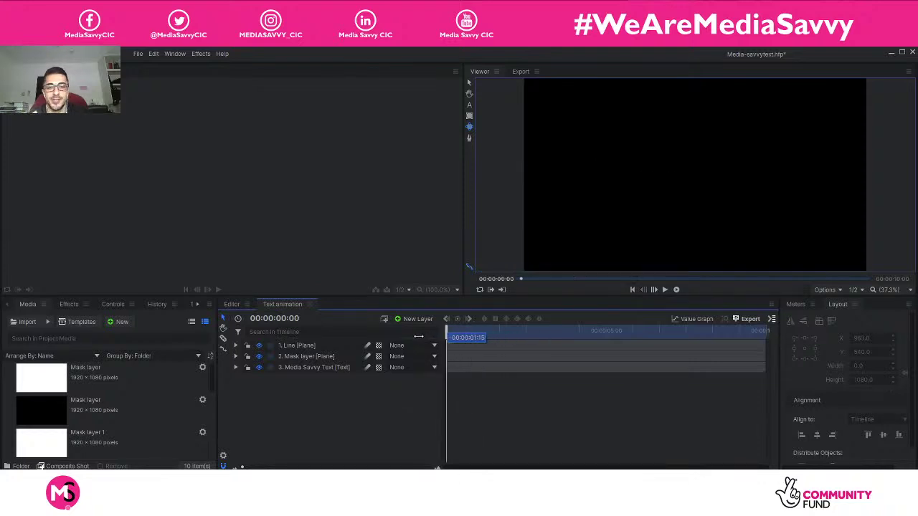
key(space)
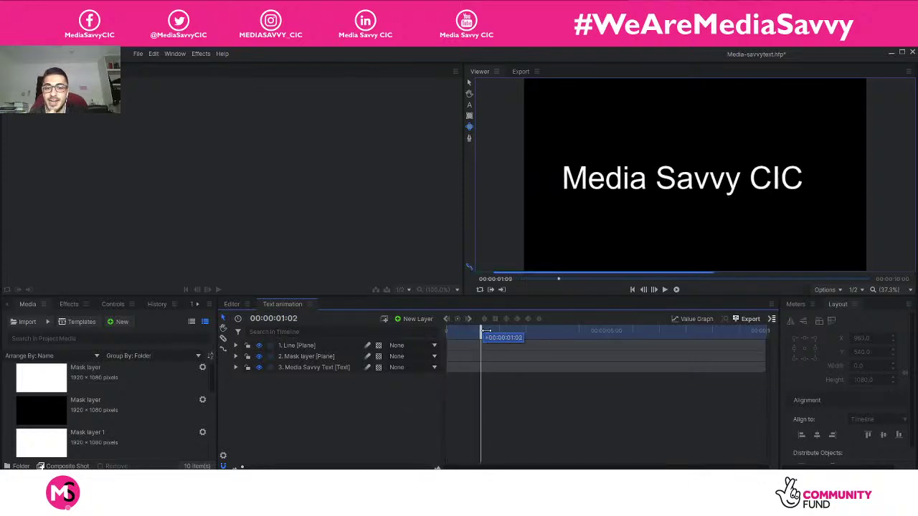
right_click(361, 389)
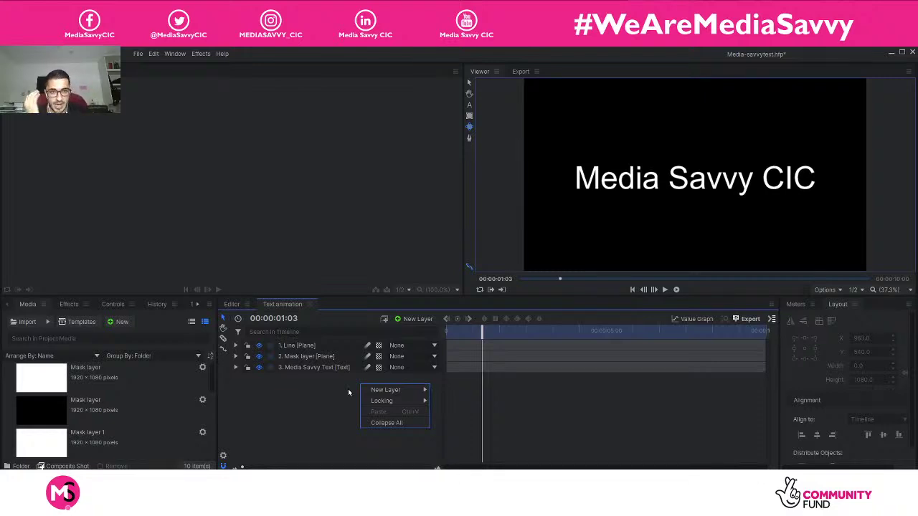
click(337, 391)
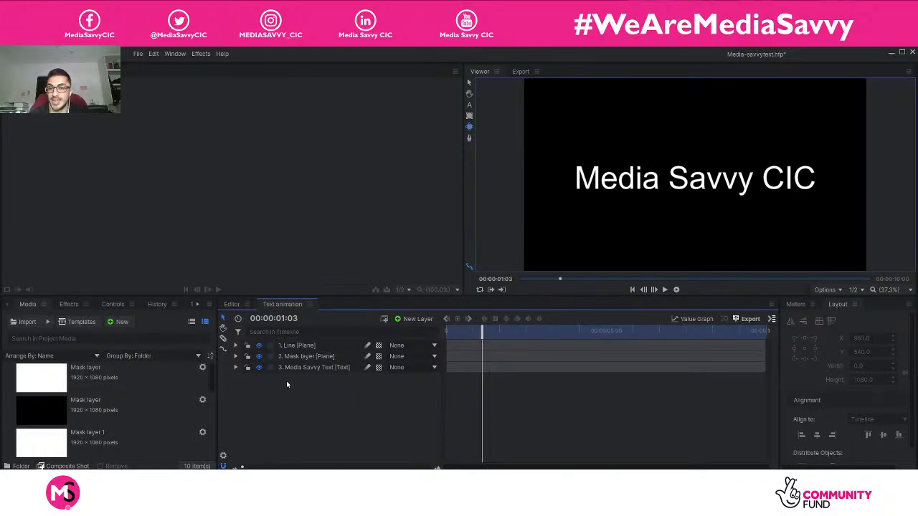
click(319, 369)
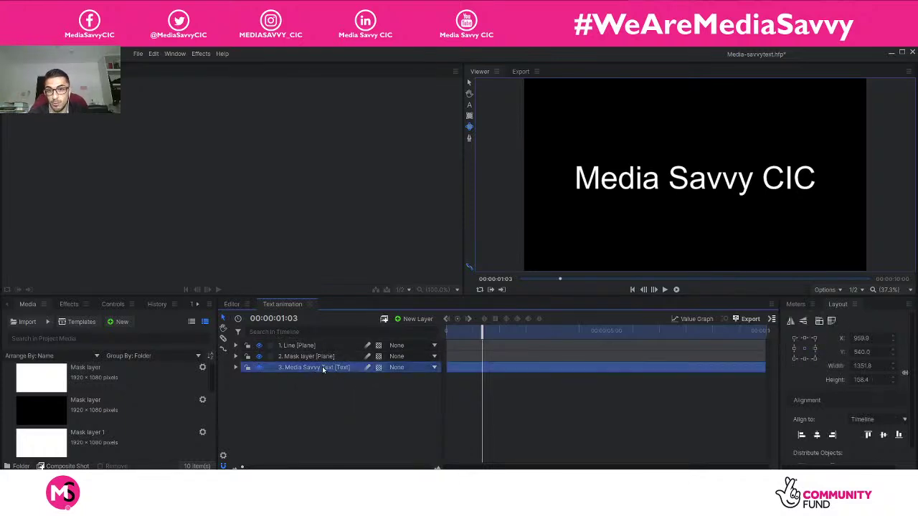
click(319, 357)
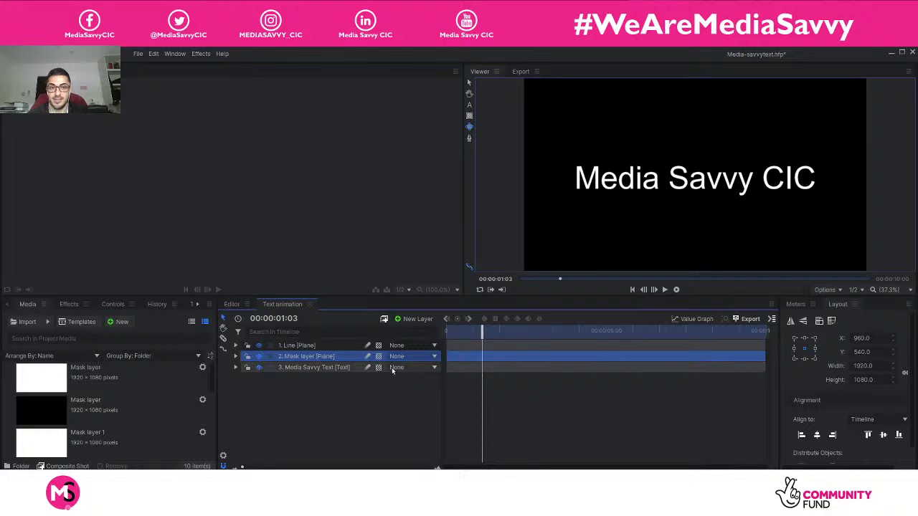
click(317, 348)
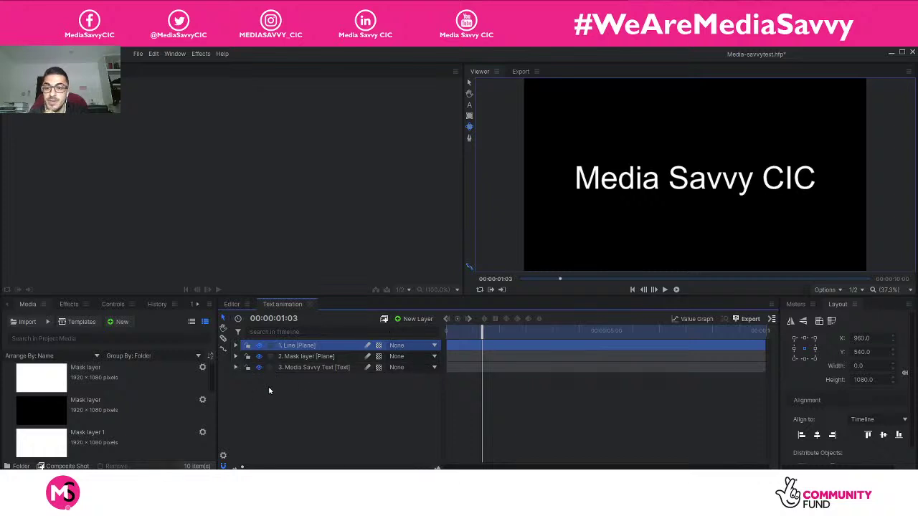
click(357, 419)
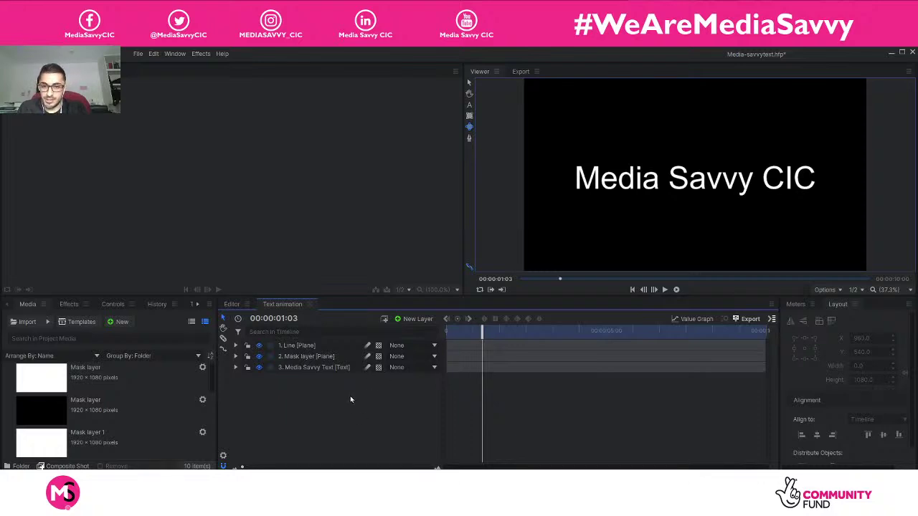
Step: Add a light layer to the text animation, together with the camera it requires
drag(476, 334, 501, 335)
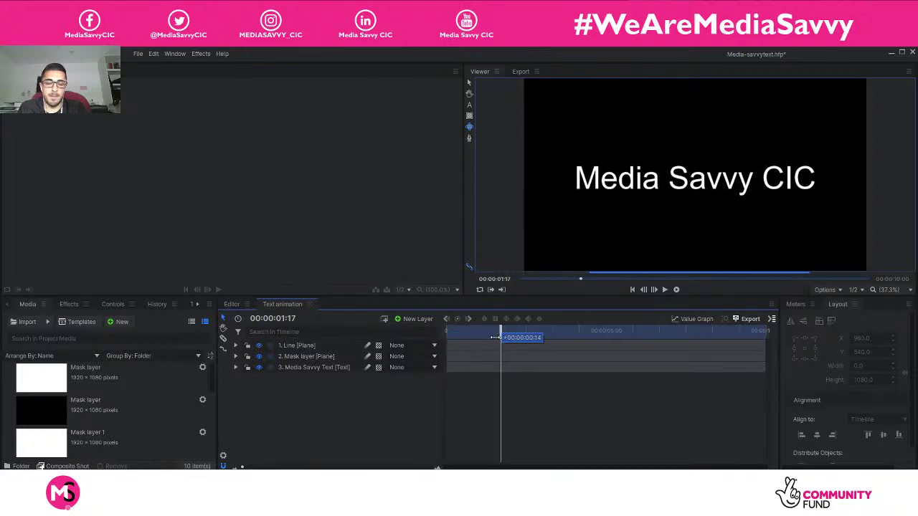
right_click(336, 396)
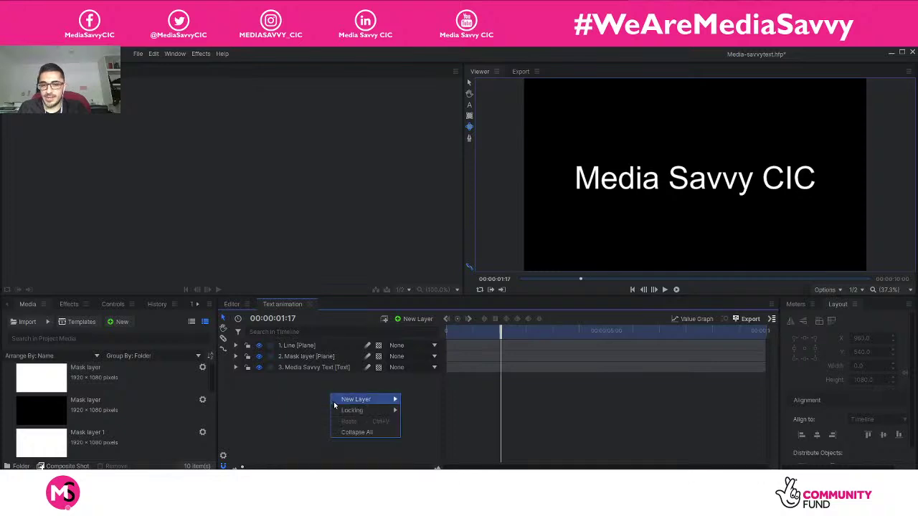
mouse_move(348, 405)
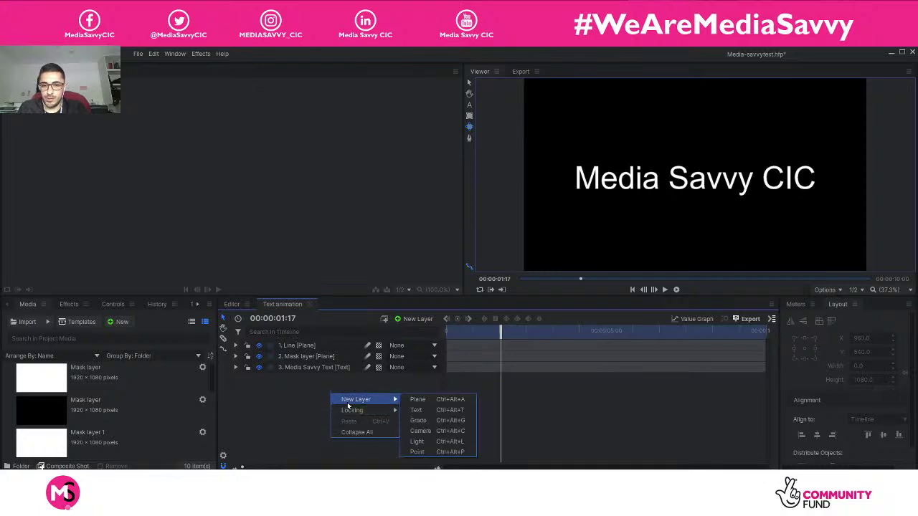
click(435, 441)
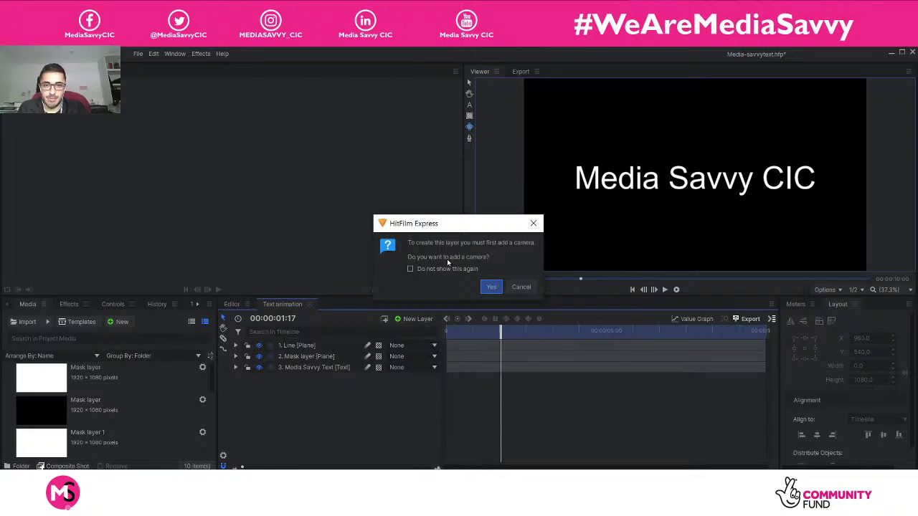
click(490, 287)
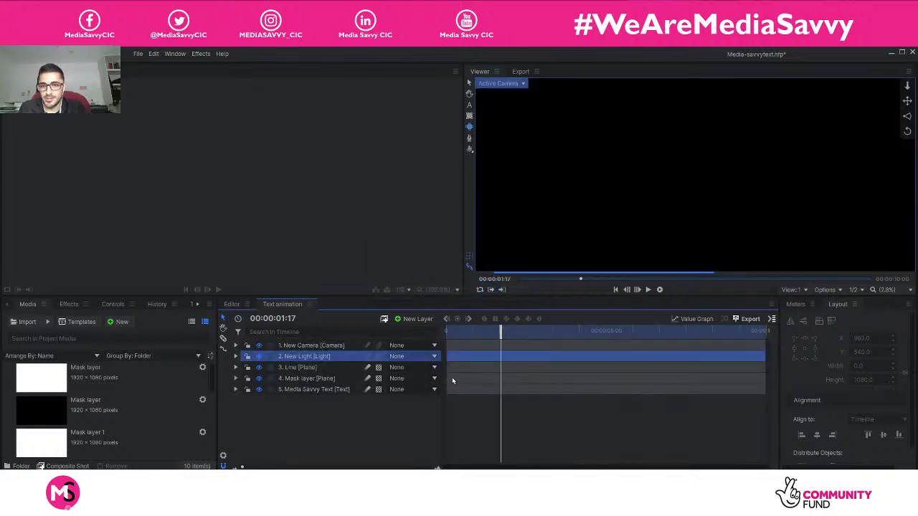
Step: Go to 00:00:00:12 and move the camera layer to the end of the layer stack, below the Media Savvy Text layer
drag(500, 330, 462, 329)
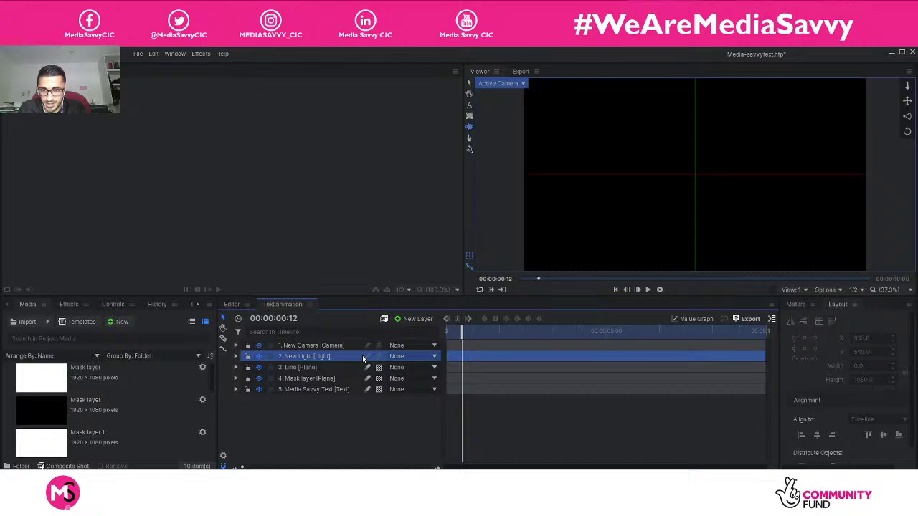
drag(308, 345, 331, 407)
click(323, 346)
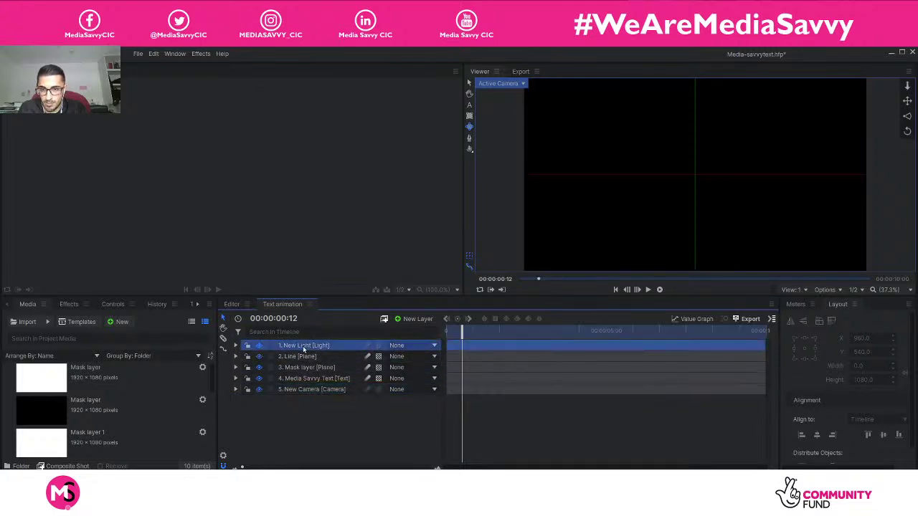
Step: Inspect the light's Light and Transform properties and move its layer between the Media Savvy Text and camera layers
click(236, 346)
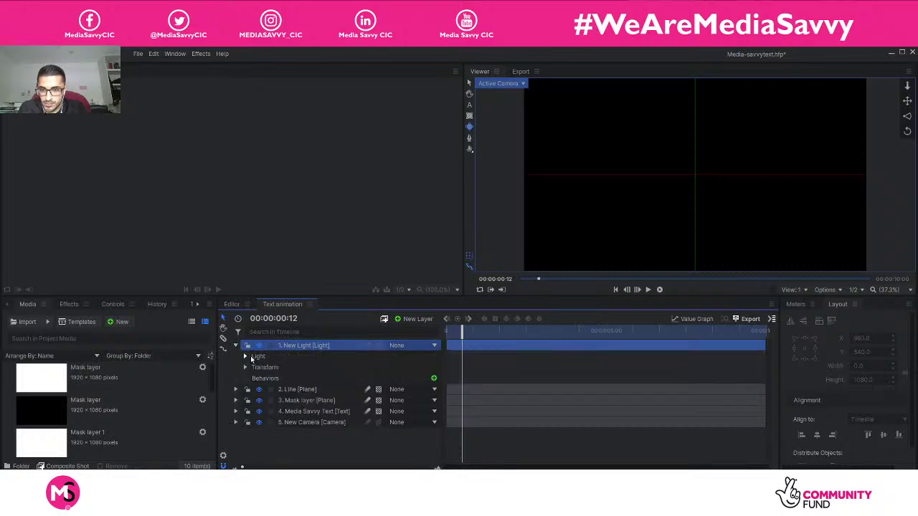
click(245, 357)
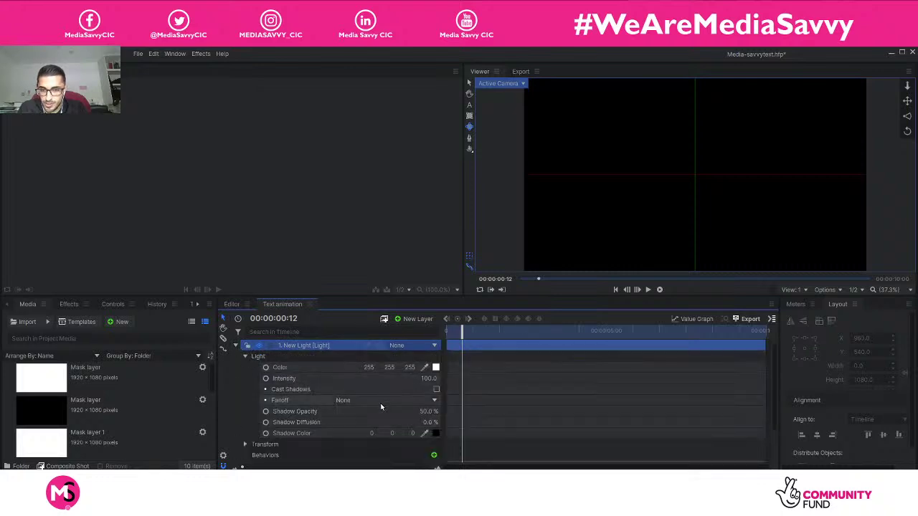
click(245, 357)
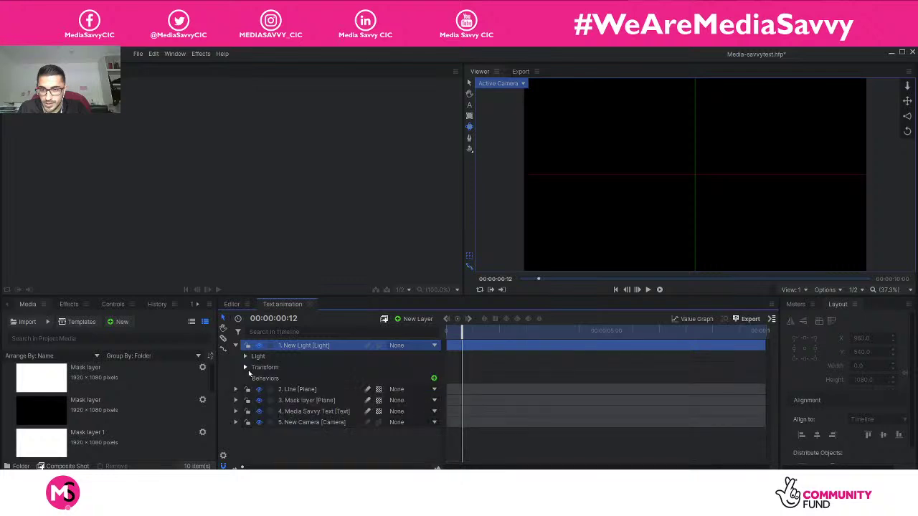
click(244, 367)
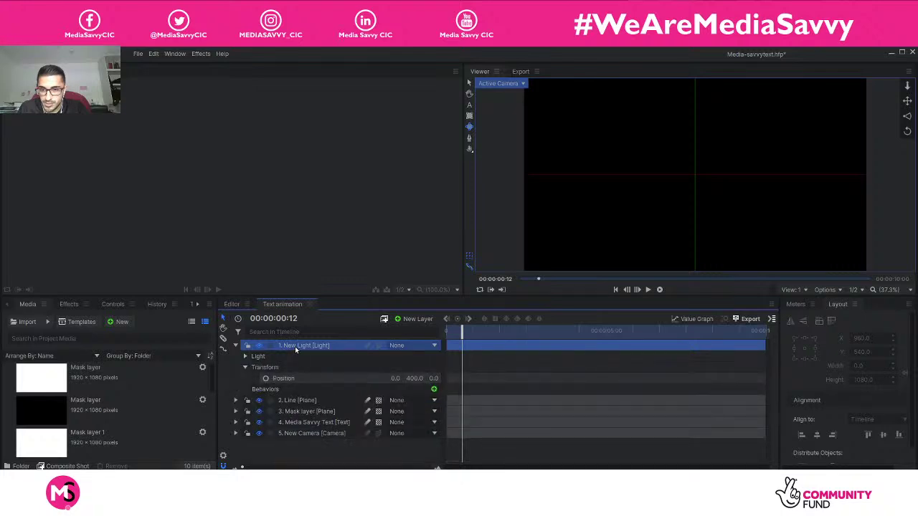
drag(301, 346, 310, 426)
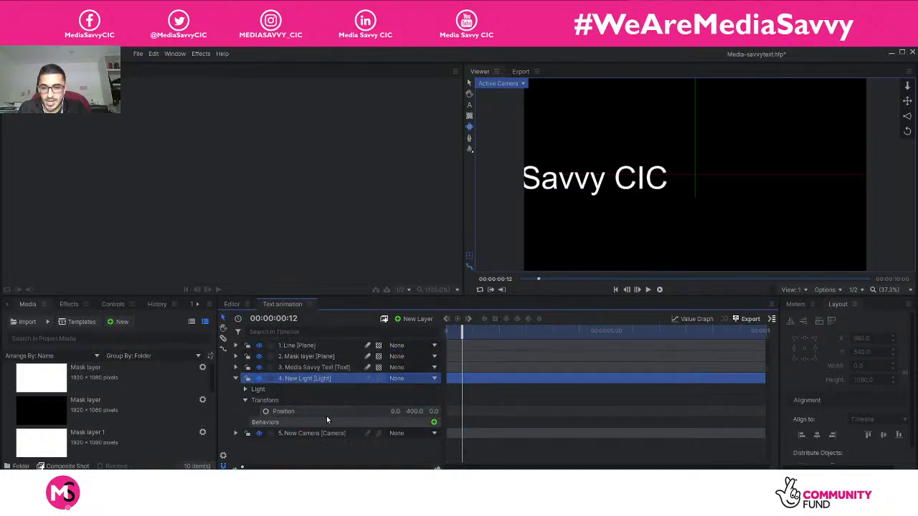
click(237, 379)
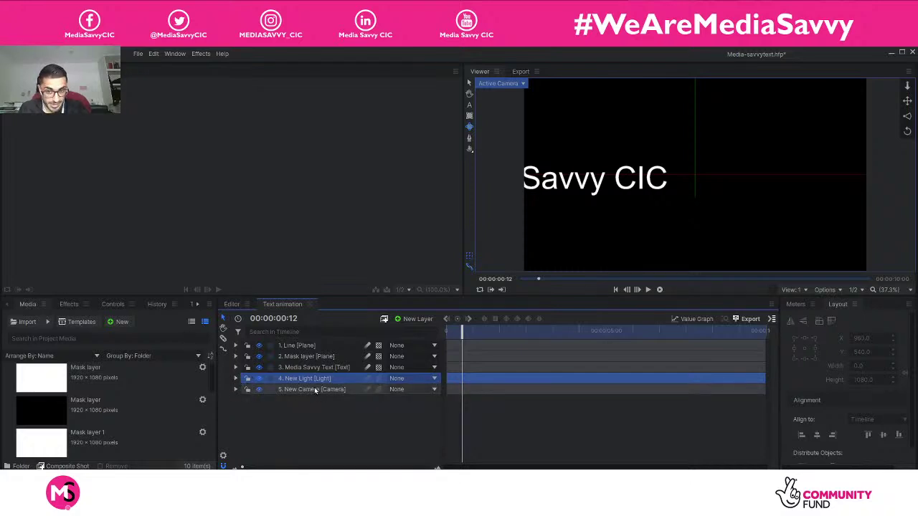
Step: Try shifting the light vertically, undo that shift, and try an X position of about -98
click(236, 378)
click(246, 389)
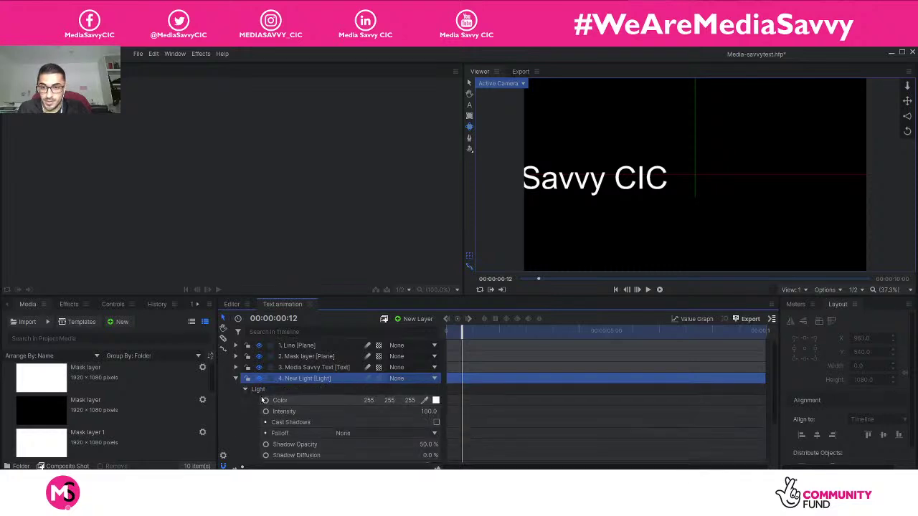
click(245, 389)
click(246, 400)
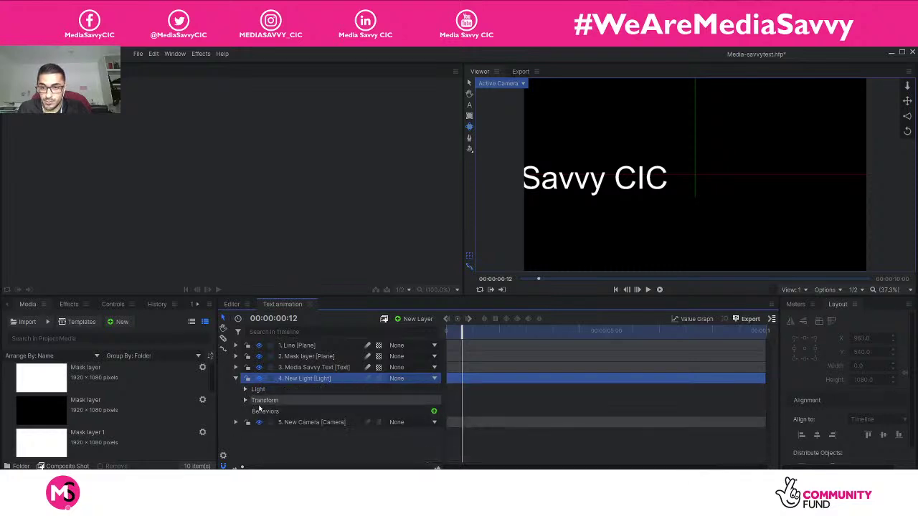
click(245, 400)
drag(414, 412, 567, 412)
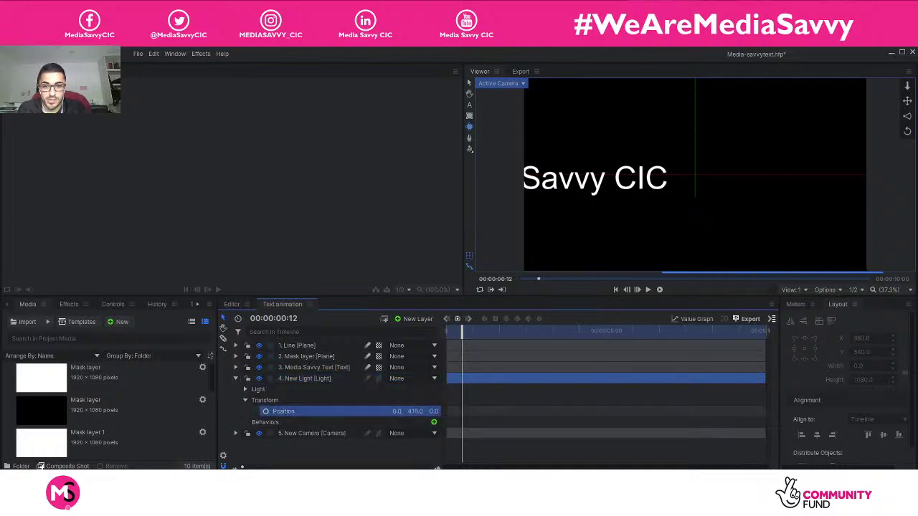
key(ctrl+z)
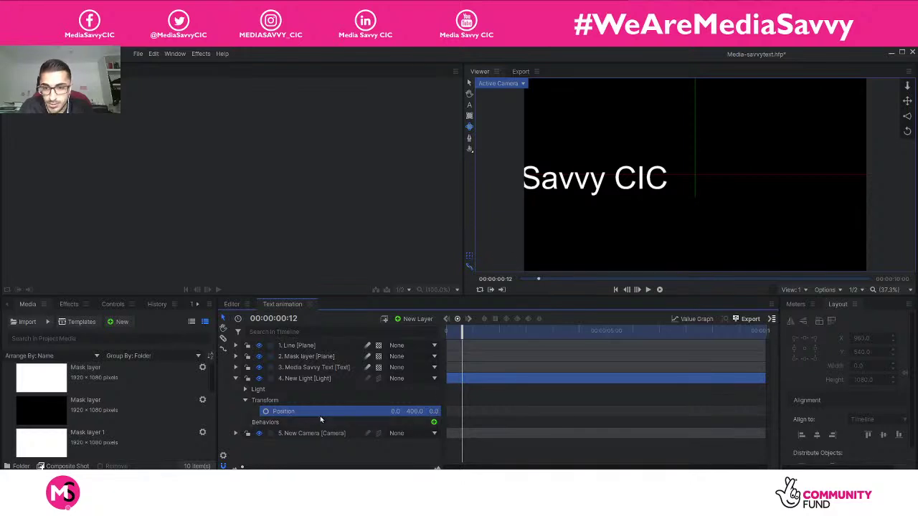
drag(395, 411, 336, 416)
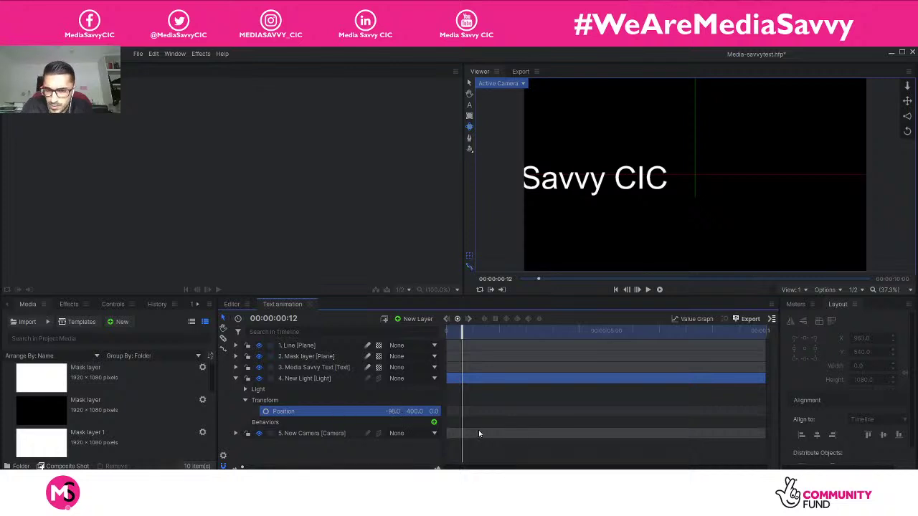
Step: Review the light's color, intensity, falloff and shadow settings
click(284, 401)
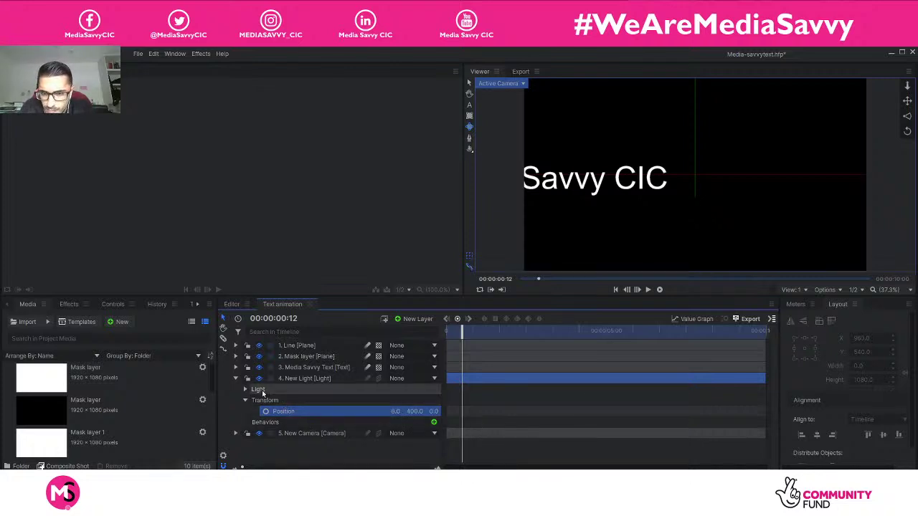
click(260, 389)
click(245, 389)
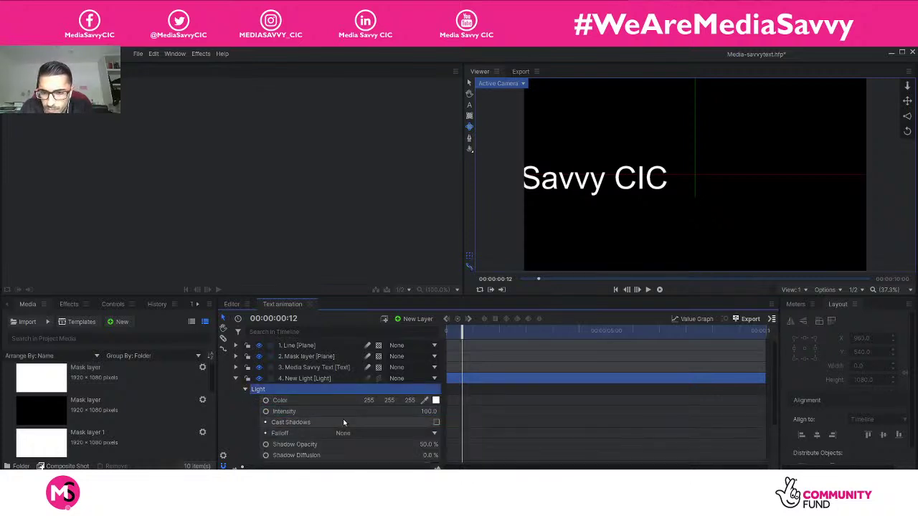
click(427, 412)
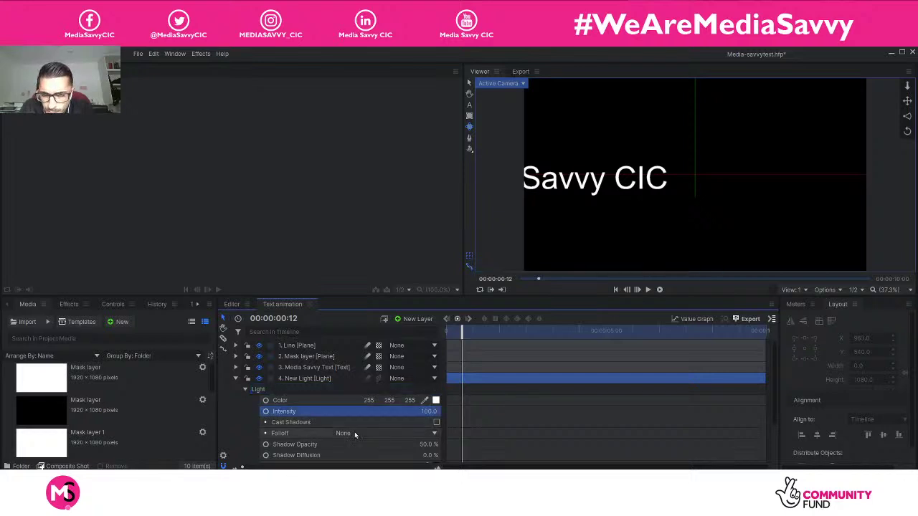
scroll(428, 438, down, 1)
scroll(344, 414, up, 1)
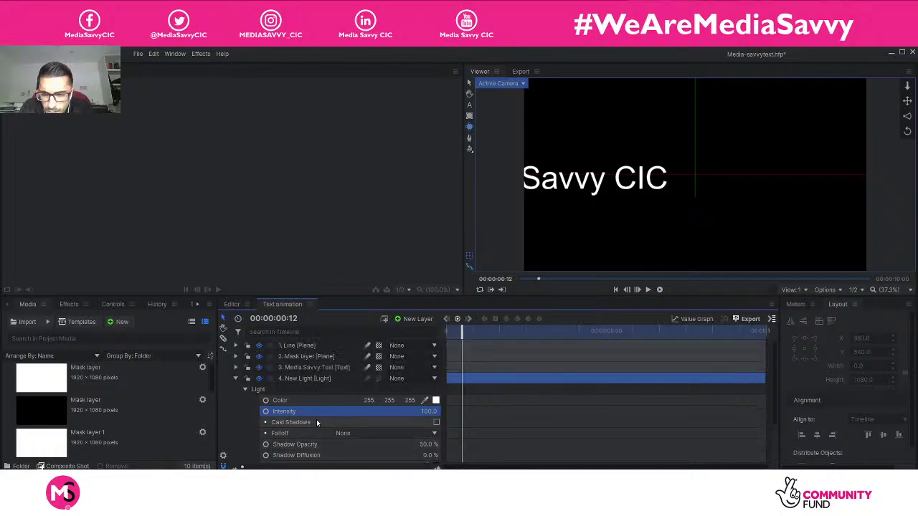
click(246, 389)
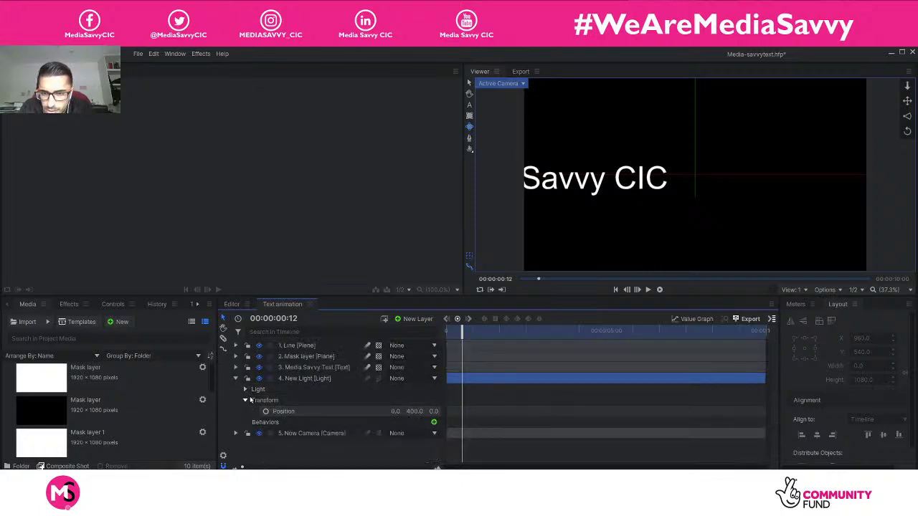
Step: Delete the light layer and the camera layer from the composition
click(294, 380)
key(Delete)
click(328, 383)
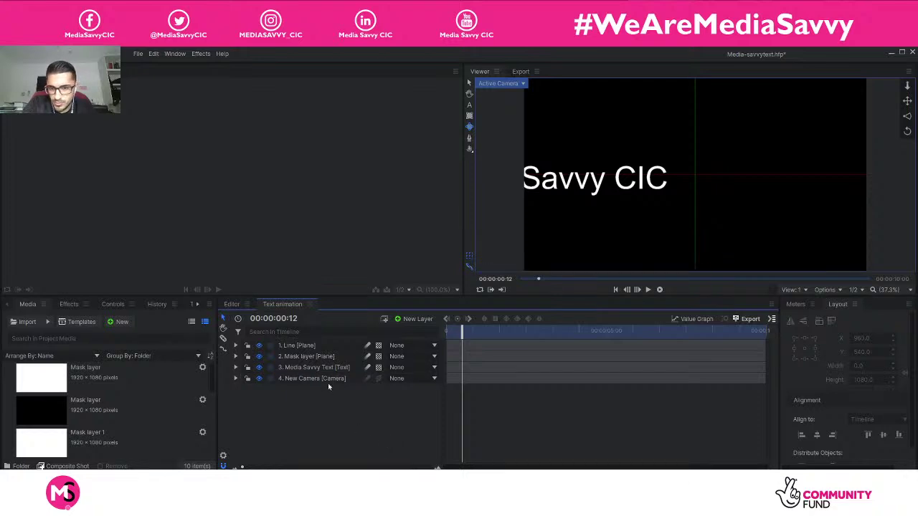
key(Delete)
Step: Review the Material properties of the Media Savvy Text layer, from Illuminated down to Diffuse Reflectivity
click(235, 367)
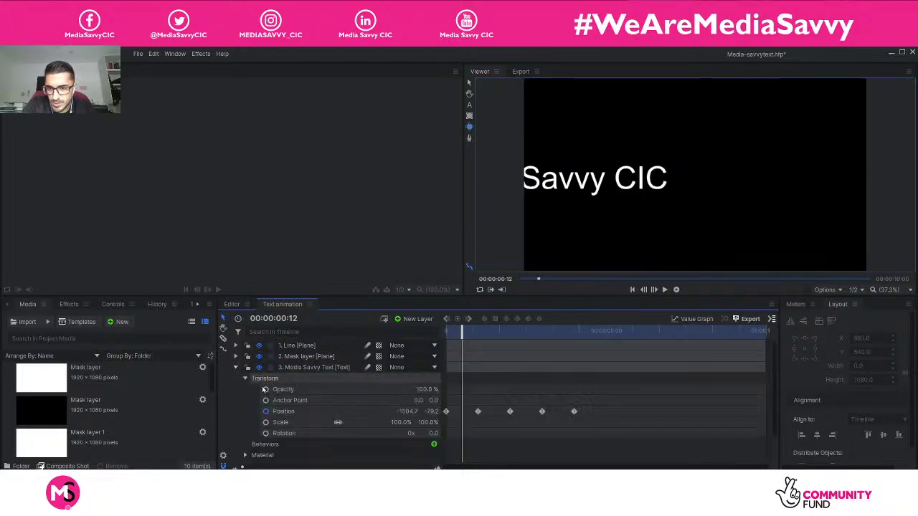
click(246, 379)
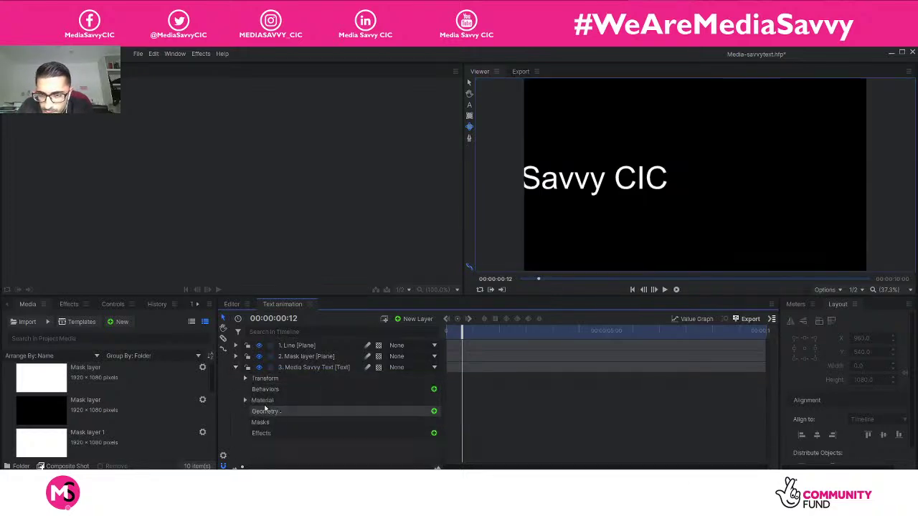
click(245, 400)
scroll(338, 426, down, 1)
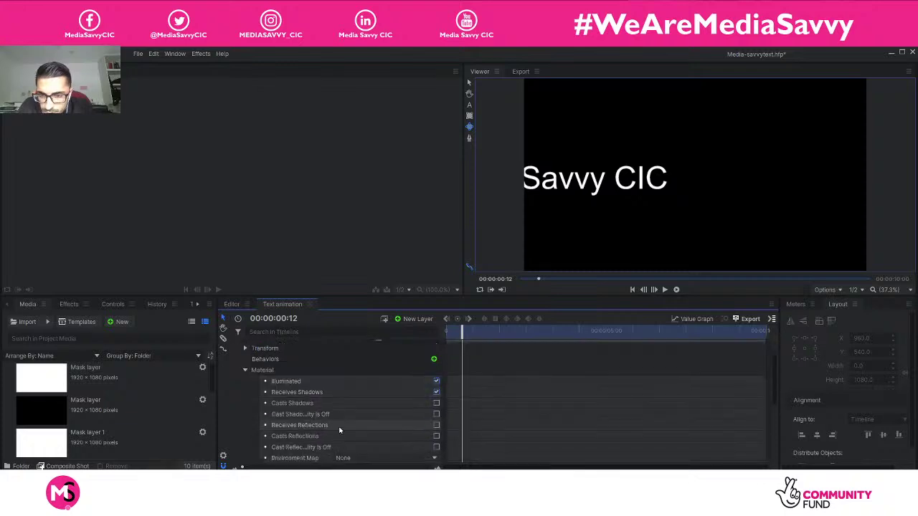
scroll(436, 412, down, 3)
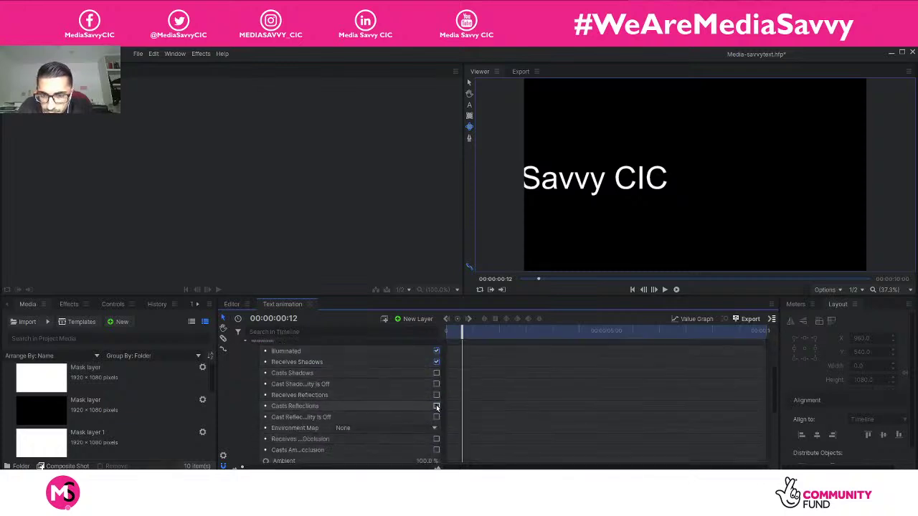
scroll(433, 434, down, 1)
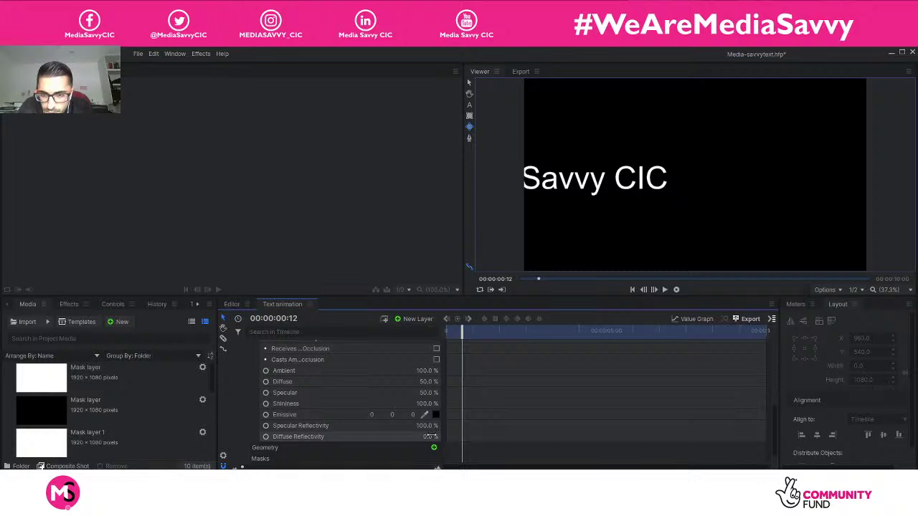
scroll(432, 429, up, 7)
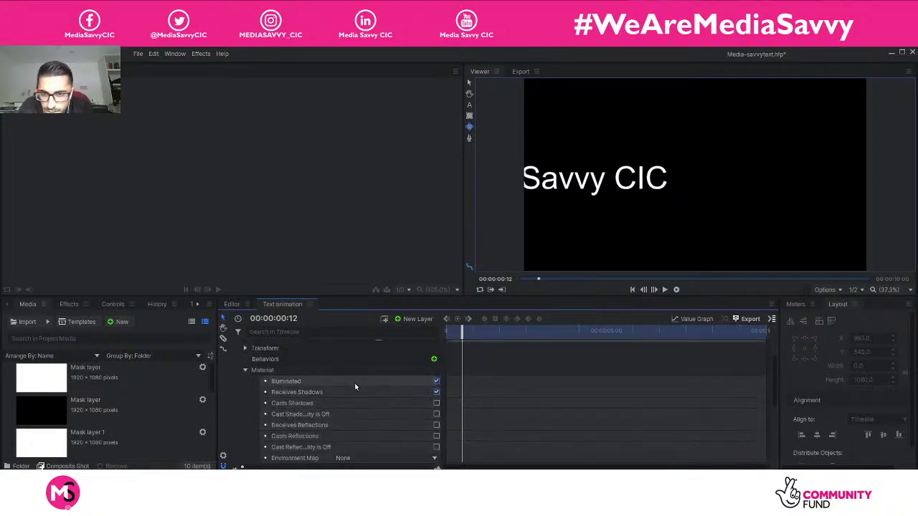
Step: Toggle Illuminated off and back on in the Media Savvy Text material, and enable Casts Shadows
click(437, 381)
click(437, 382)
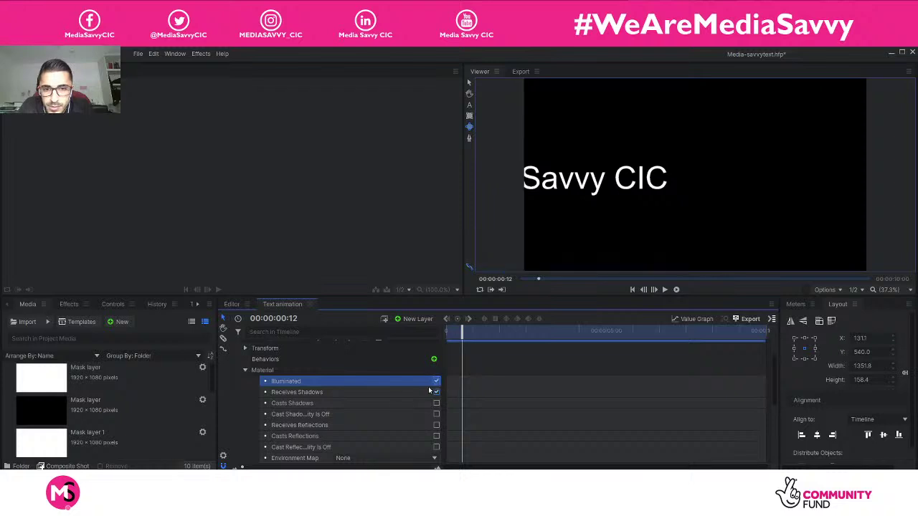
right_click(289, 383)
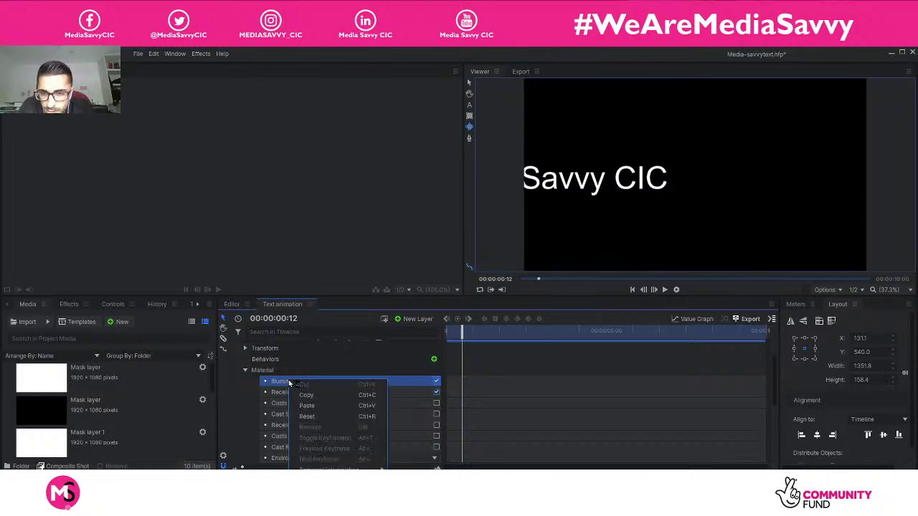
click(240, 418)
click(437, 403)
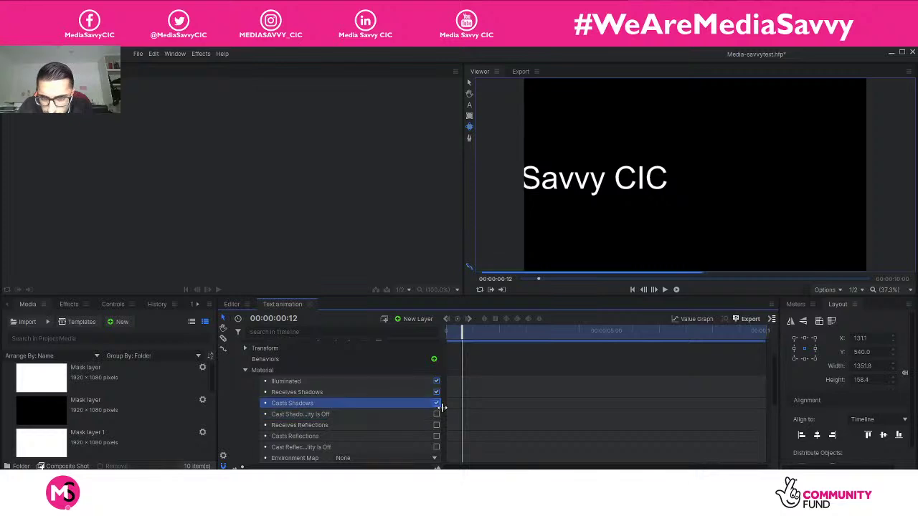
Step: Widen the timeline's layer property area while reviewing the text's remaining reflection, occlusion and shading settings
scroll(436, 420, down, 2)
scroll(436, 422, up, 1)
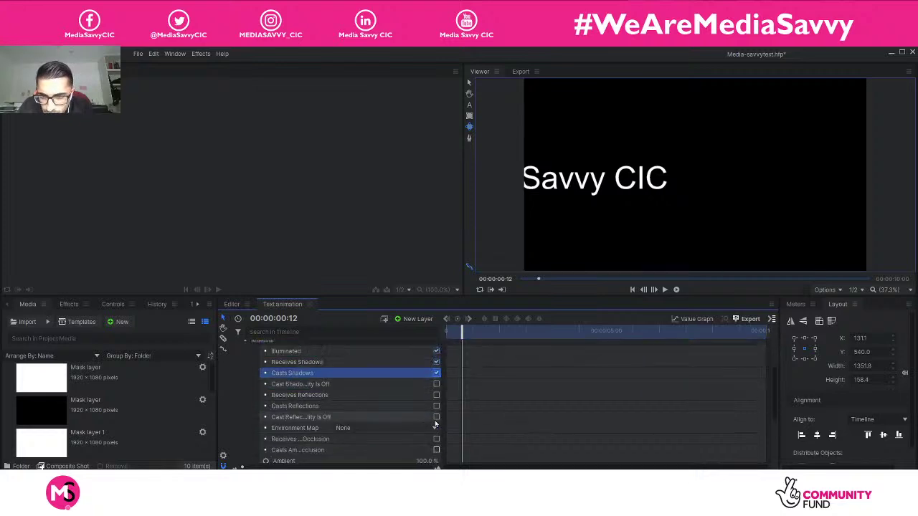
scroll(437, 423, down, 1)
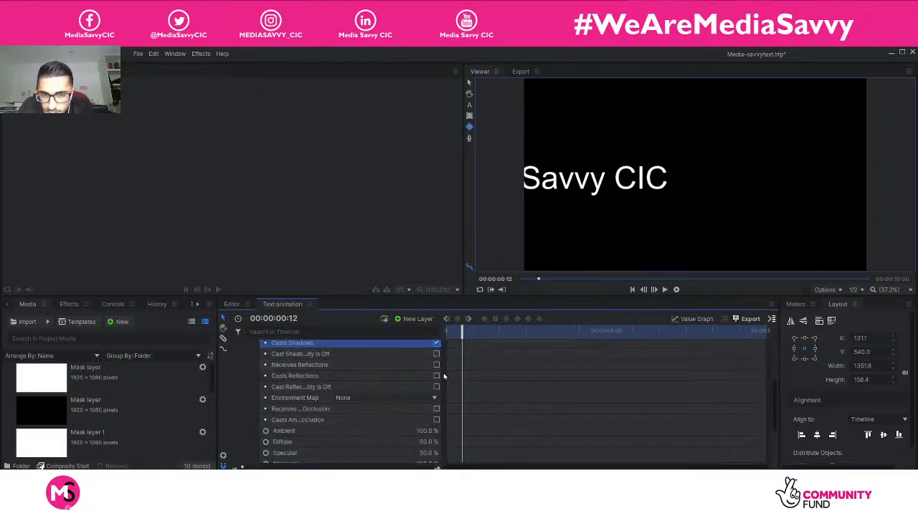
drag(444, 376, 527, 380)
drag(495, 377, 487, 376)
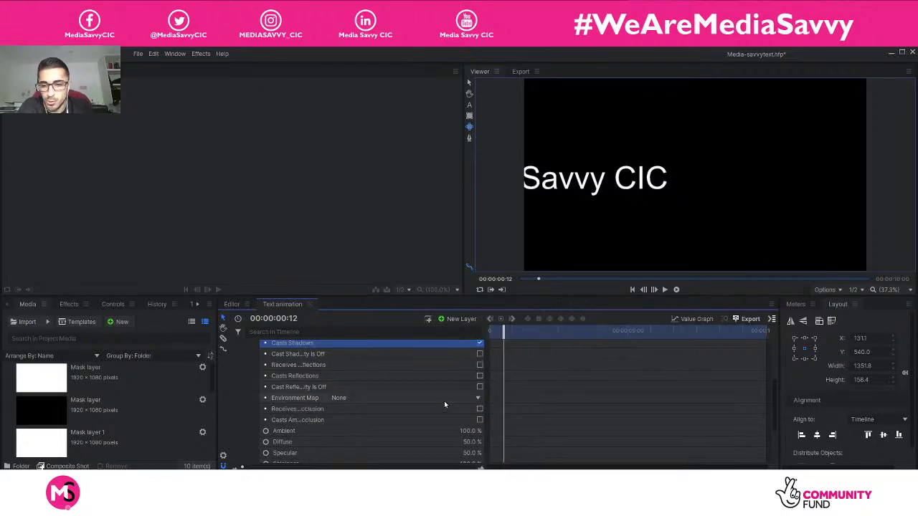
scroll(433, 420, down, 3)
scroll(426, 417, up, 5)
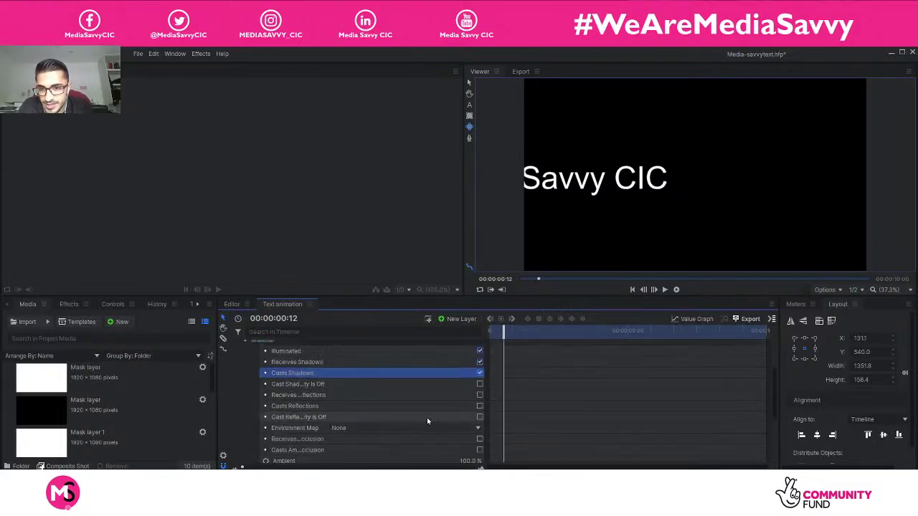
Step: Collapse the text's Material group, check its Transform group, and collapse the Media Savvy Text layer
click(253, 378)
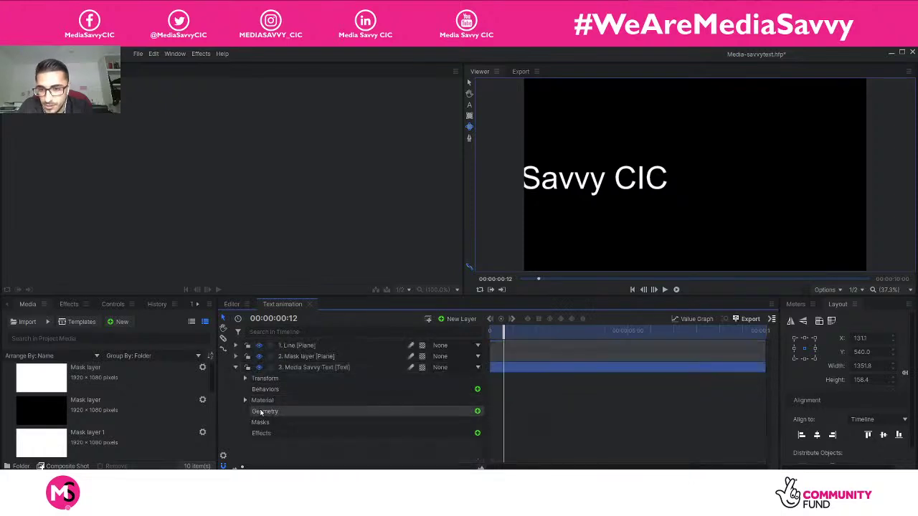
click(245, 379)
click(245, 379)
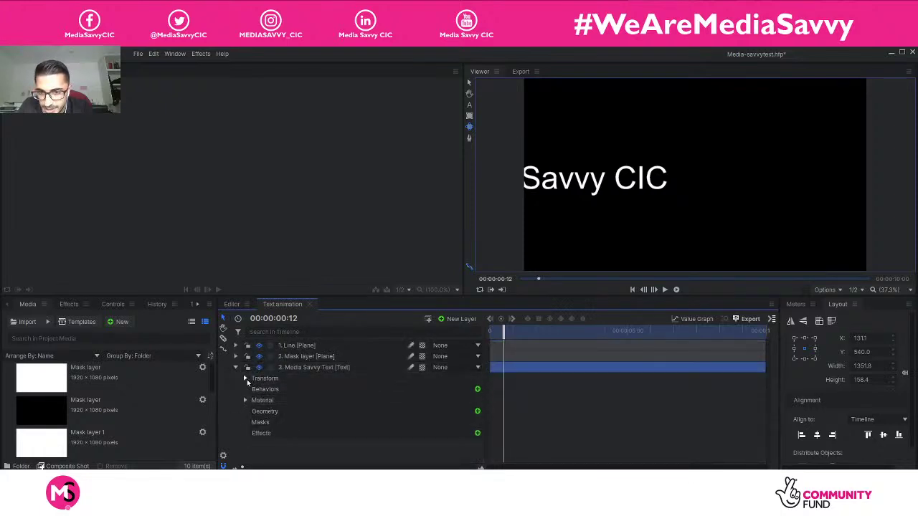
click(245, 378)
click(245, 378)
click(235, 367)
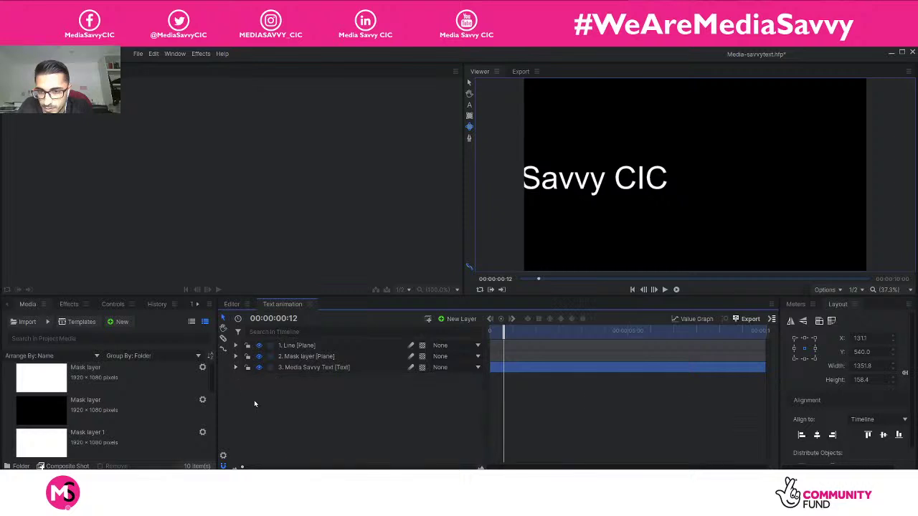
Step: Add a new light layer together with its required camera, and move the camera layer below the Media Savvy Text layer
click(262, 395)
right_click(262, 394)
mouse_move(284, 400)
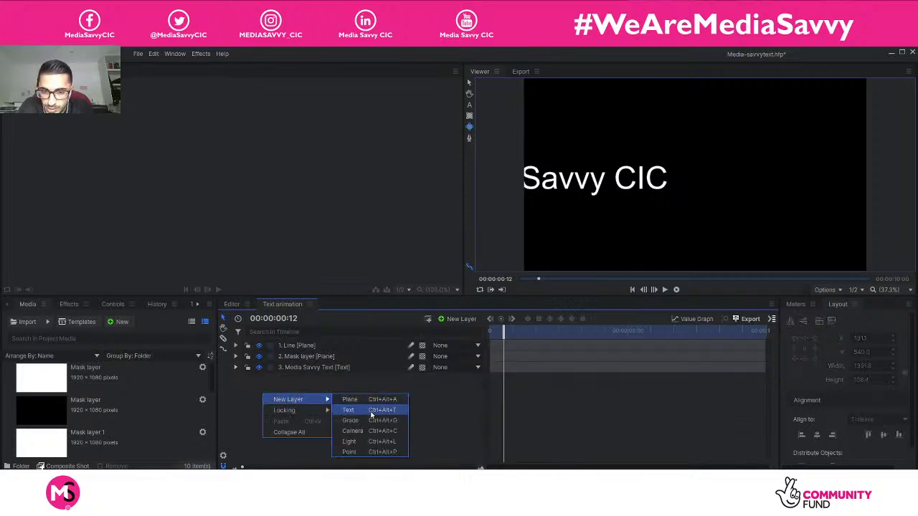
click(350, 441)
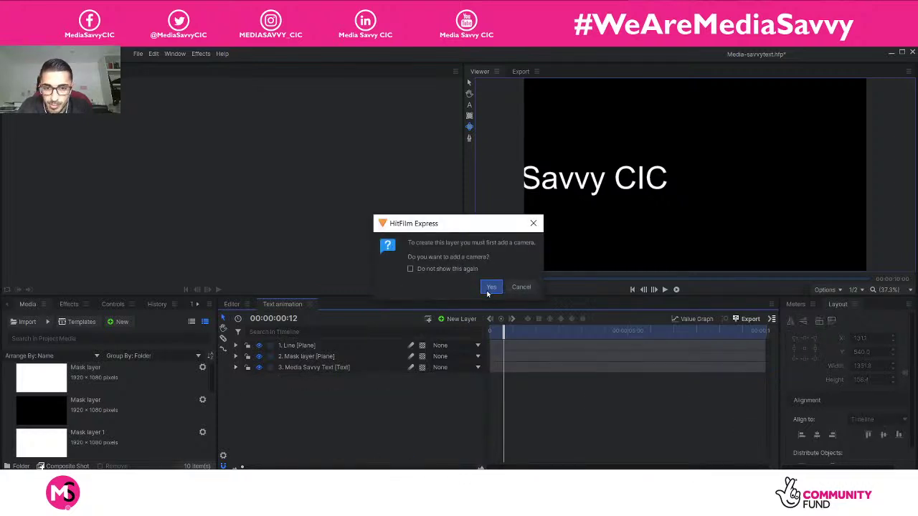
click(489, 288)
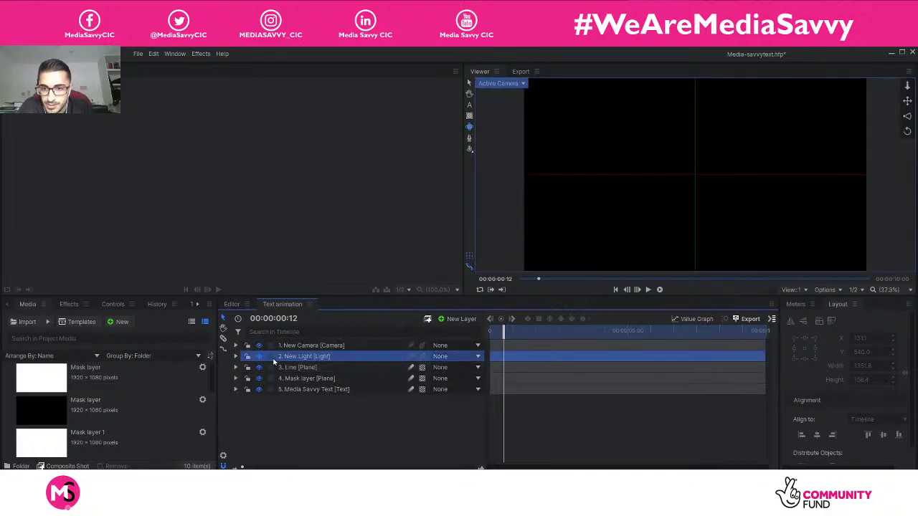
drag(302, 346, 323, 406)
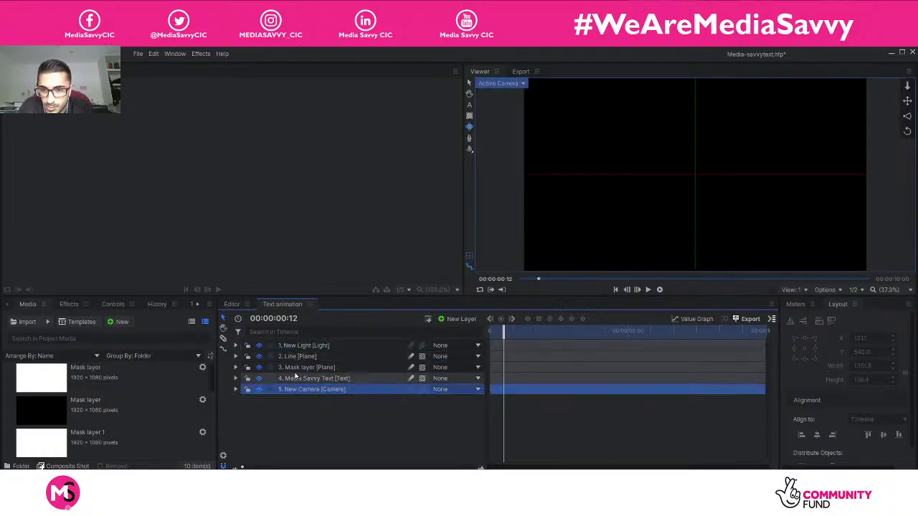
Step: Try shifting the new light's Y and X position in its Transform properties, and undo both shifts
click(292, 346)
click(239, 345)
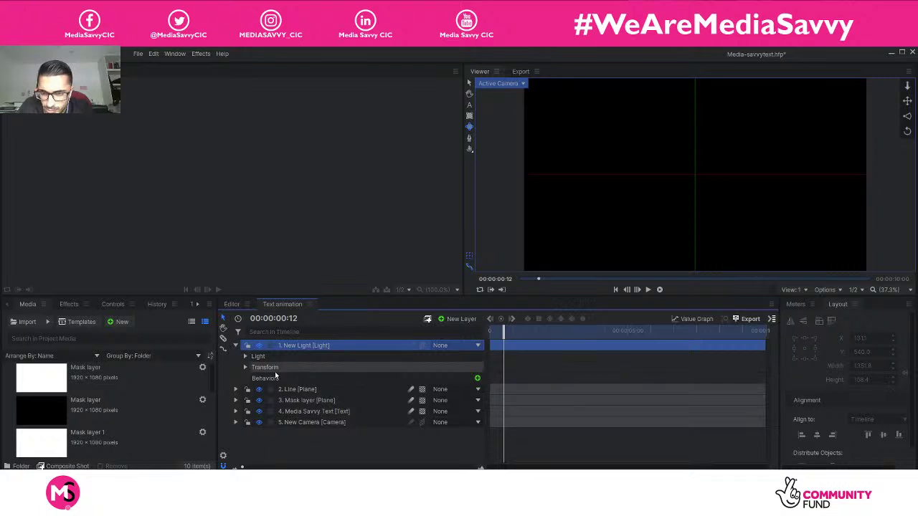
click(245, 367)
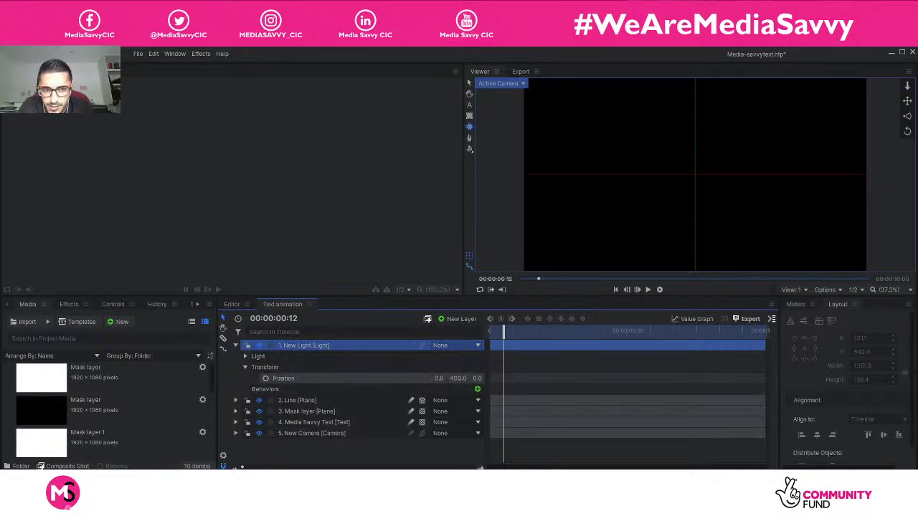
drag(458, 379, 523, 379)
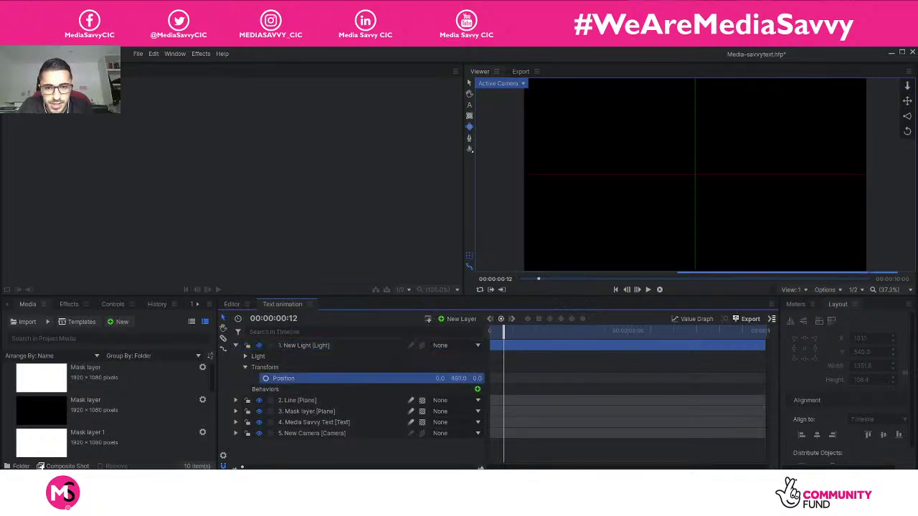
mouse_move(458, 379)
mouse_down()
mouse_move(401, 378)
mouse_move(459, 379)
mouse_up()
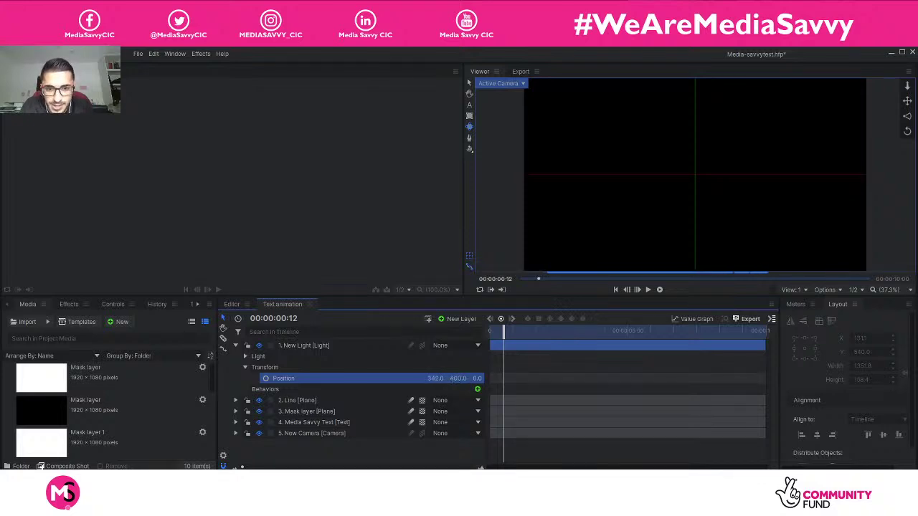
key(ctrl+z)
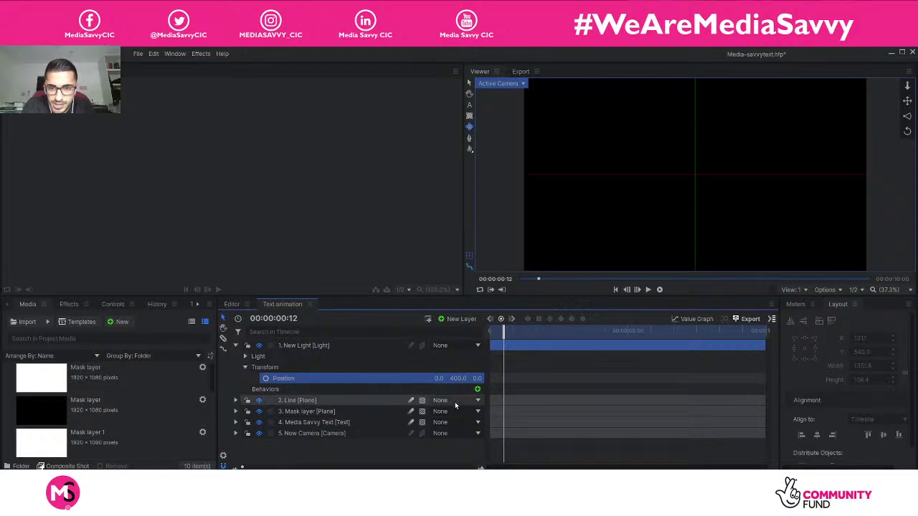
Step: Move the light layer between the Media Savvy Text and camera layers, and set the playhead to 00:00:01:13
click(290, 388)
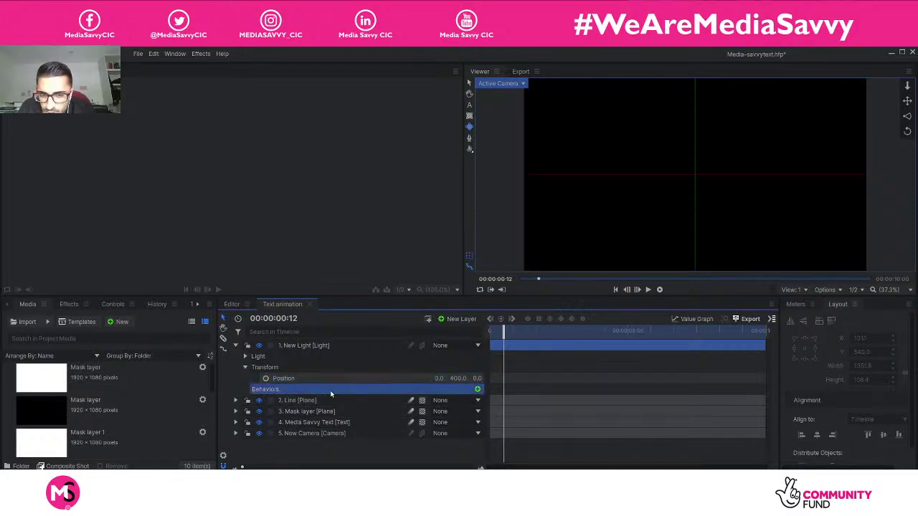
click(274, 370)
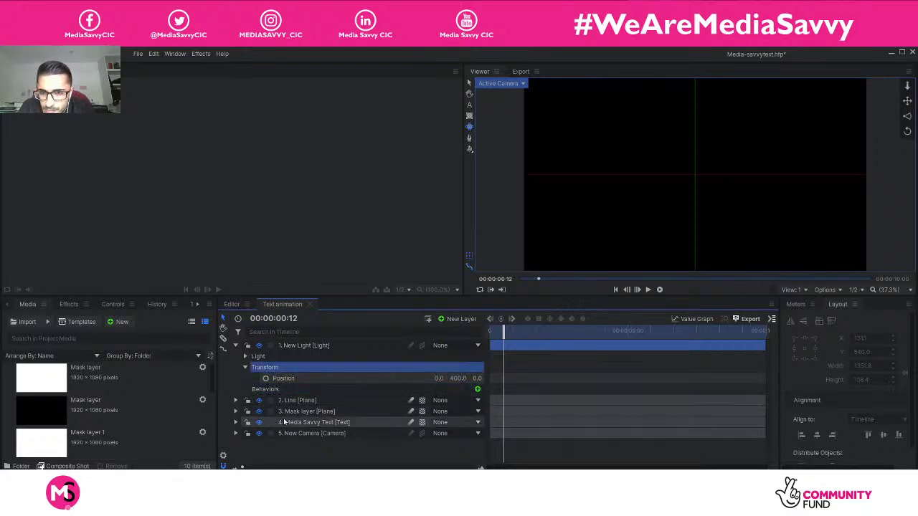
click(294, 359)
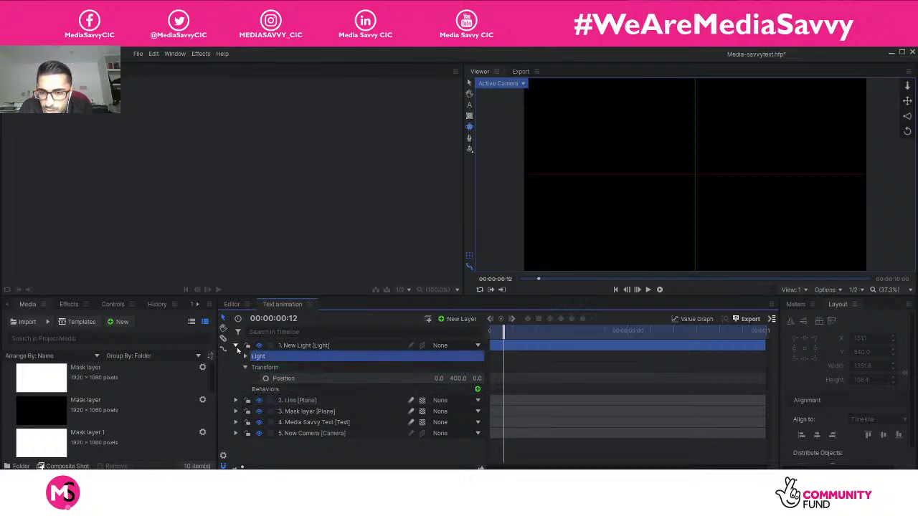
drag(304, 346, 316, 383)
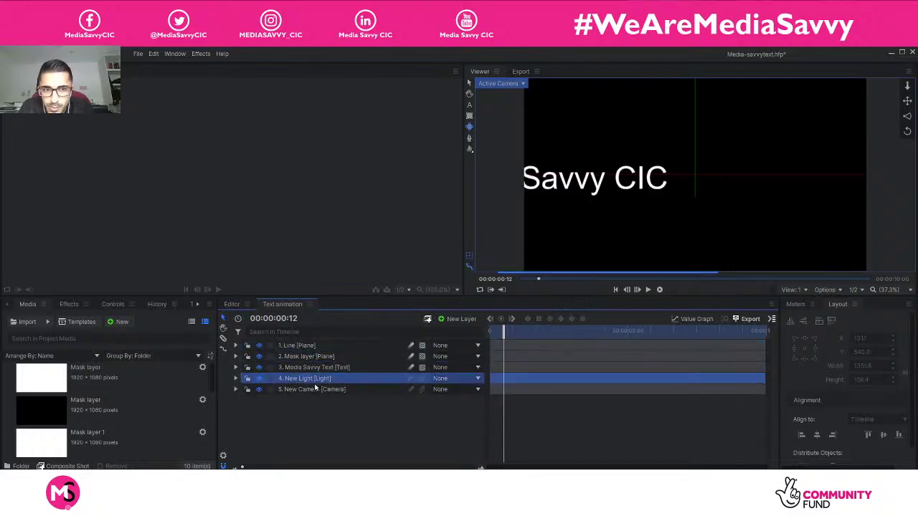
drag(507, 330, 536, 331)
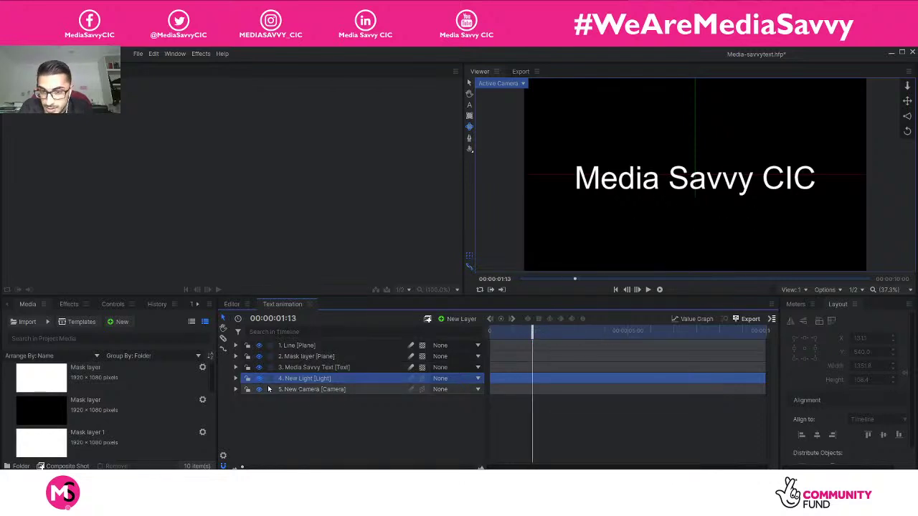
Step: Set the light's color to orange #ff5500 and select its Cast Shadows property
click(236, 378)
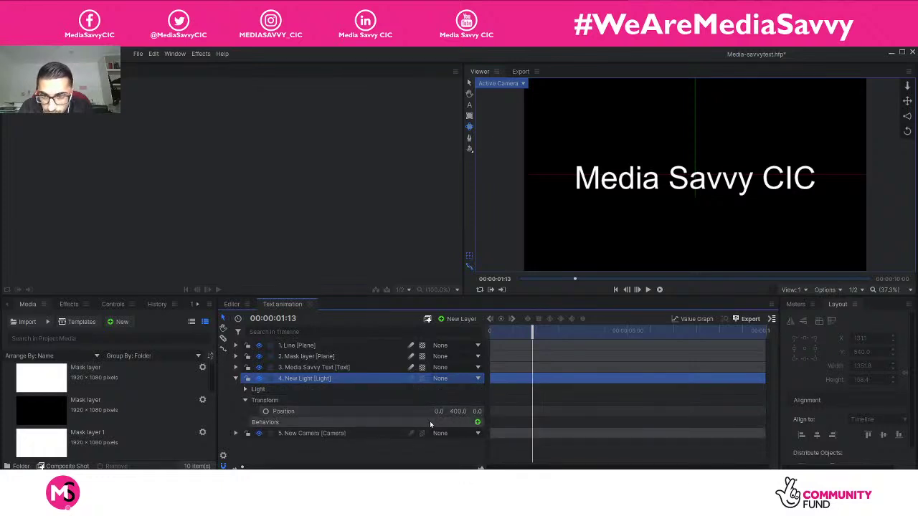
click(244, 389)
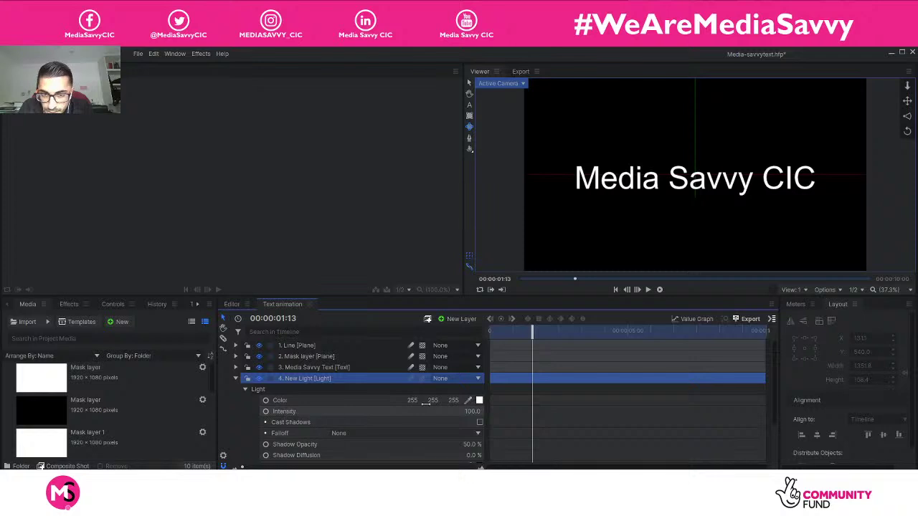
click(479, 400)
click(378, 215)
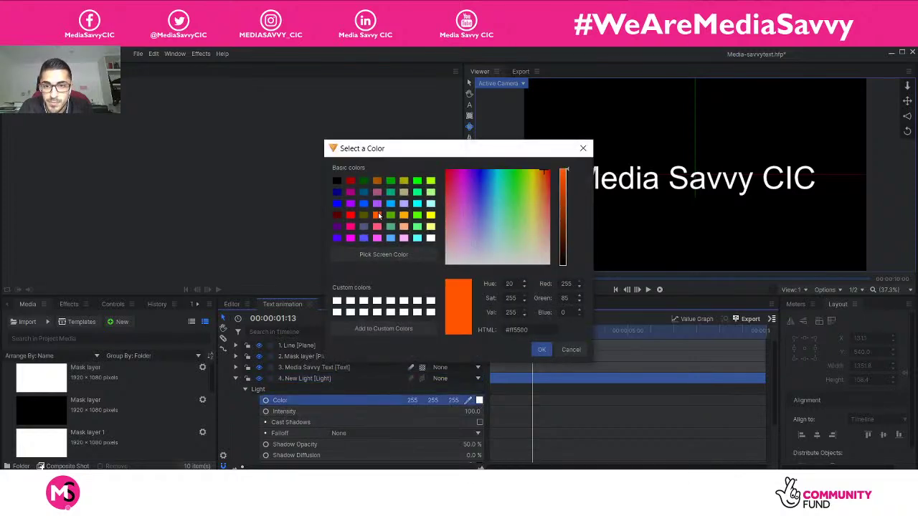
click(543, 349)
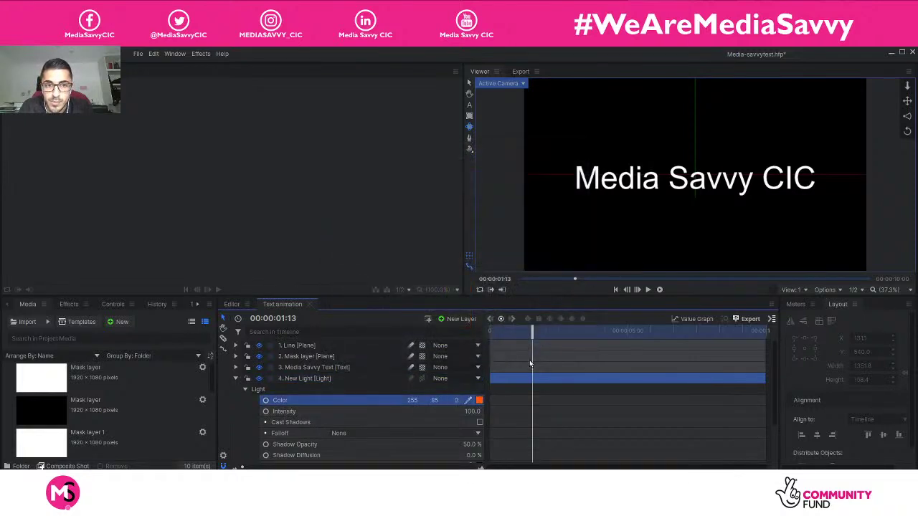
click(481, 425)
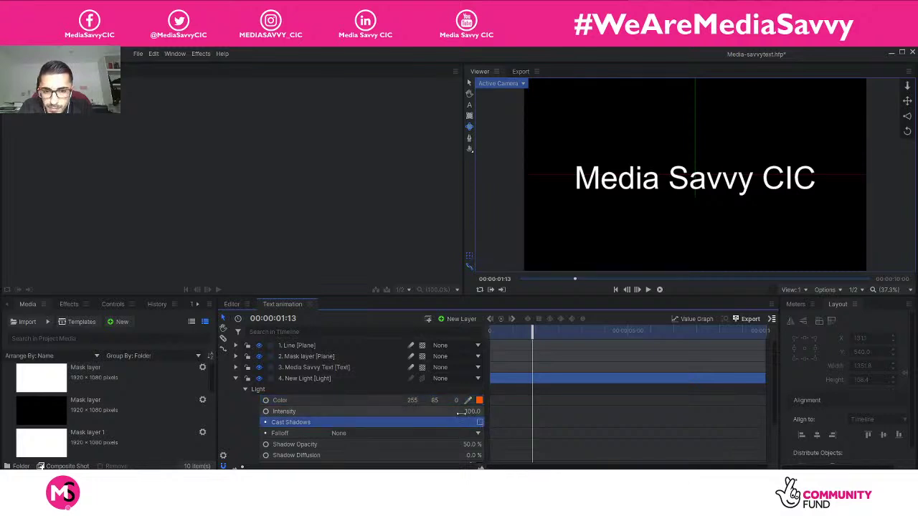
Step: Try adjusting the orange light's Intensity and its Z position in the Transform properties
click(460, 412)
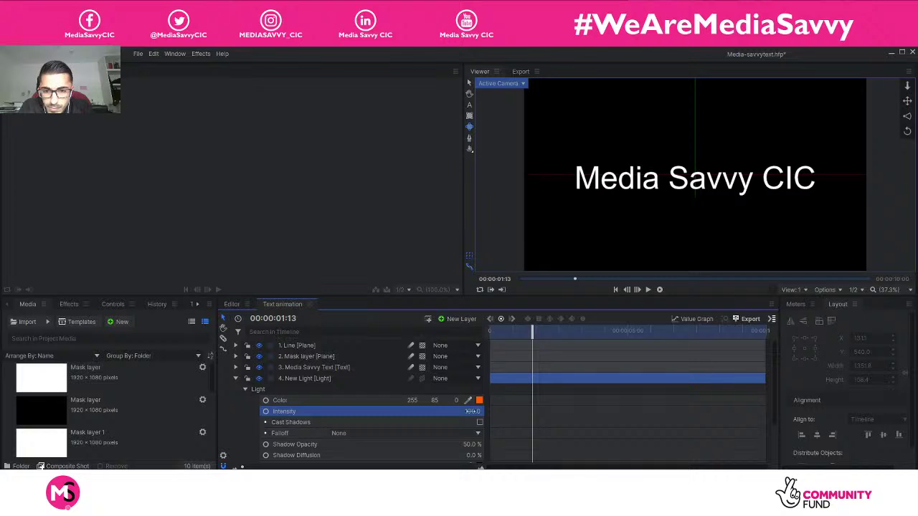
scroll(434, 434, down, 1)
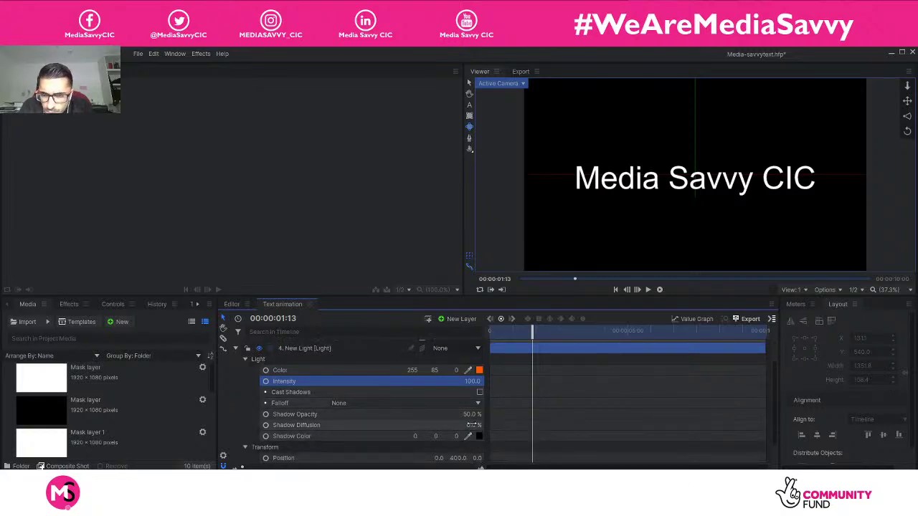
scroll(461, 429, down, 1)
scroll(466, 433, up, 1)
scroll(470, 436, down, 1)
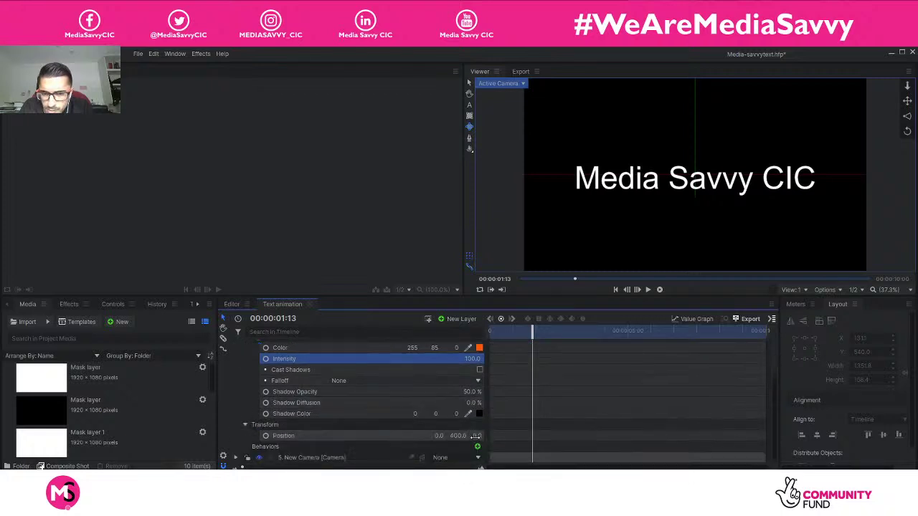
click(475, 437)
drag(476, 436, 567, 436)
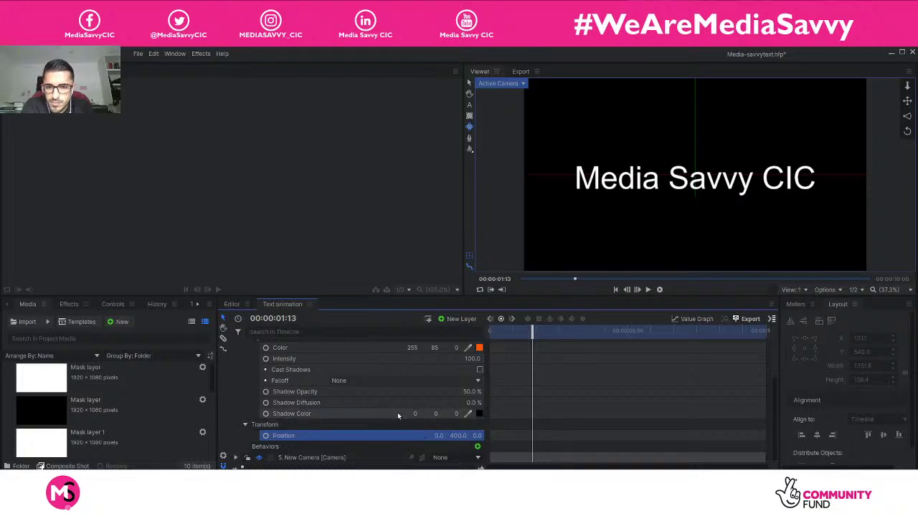
Step: Use the Select tool to move the light in the viewer down to the middle of the text, at about 0, -74, 109.2
scroll(344, 395, up, 1)
click(298, 367)
click(471, 84)
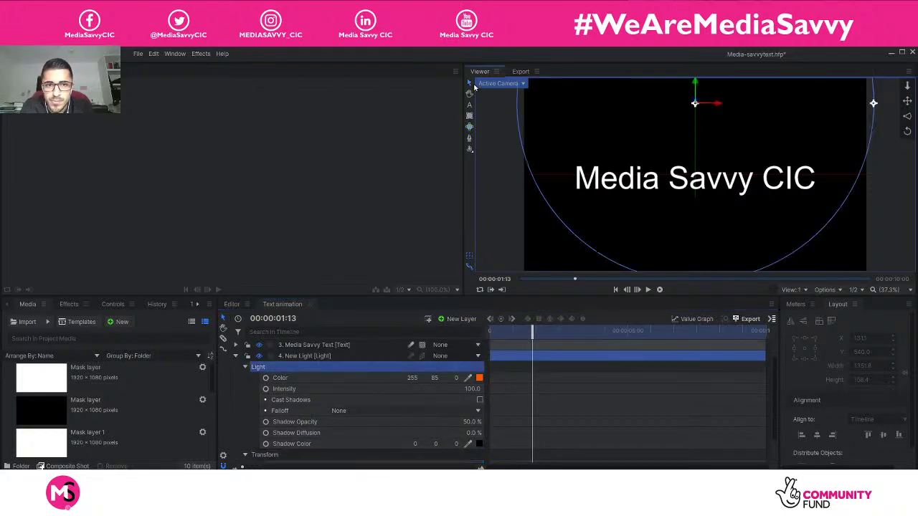
drag(698, 89, 717, 191)
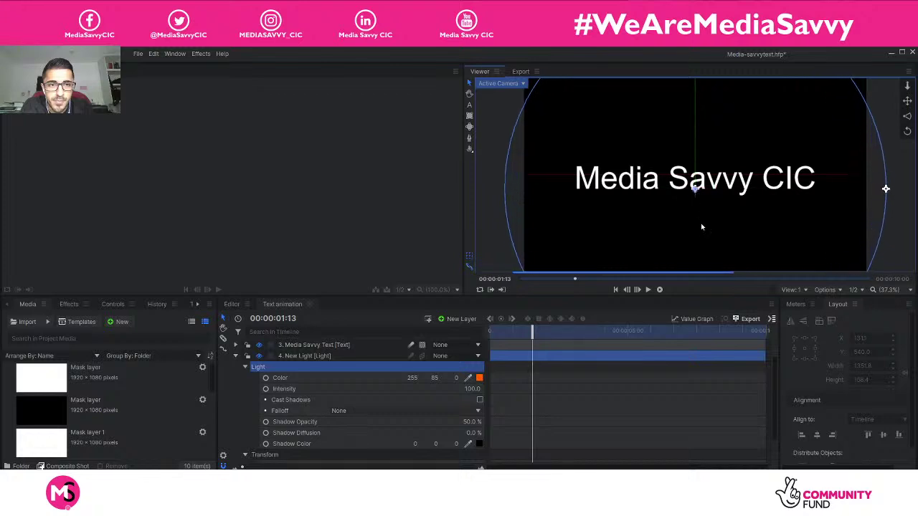
drag(664, 82, 694, 188)
Step: Collapse the New Light layer's properties and move it to the top of the layer stack, above the Line layer
scroll(296, 366, up, 1)
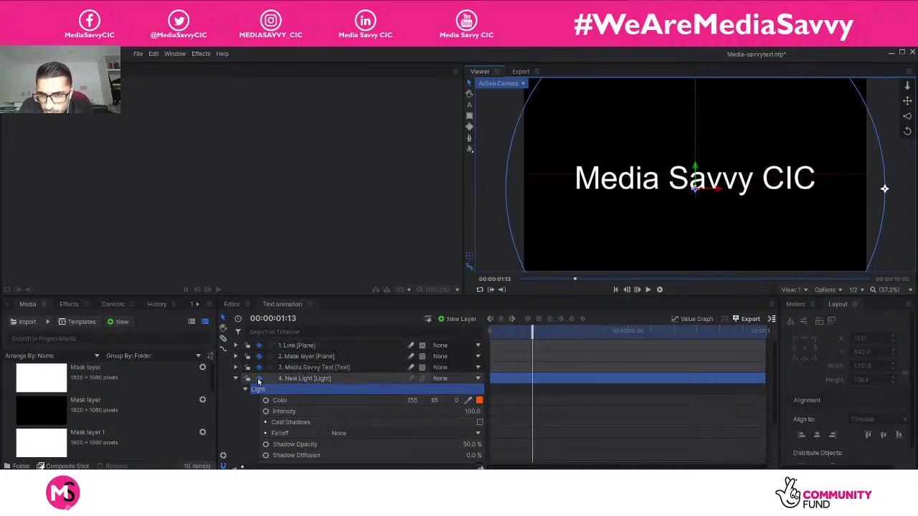
click(236, 378)
drag(299, 345, 297, 343)
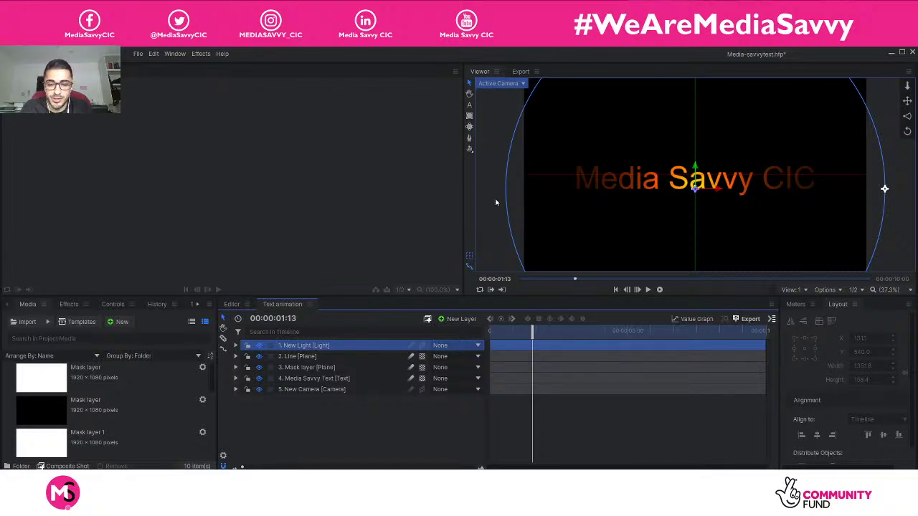
Step: Look over the light's Light and Transform properties, and delete both the New Light and New Camera layers
click(236, 345)
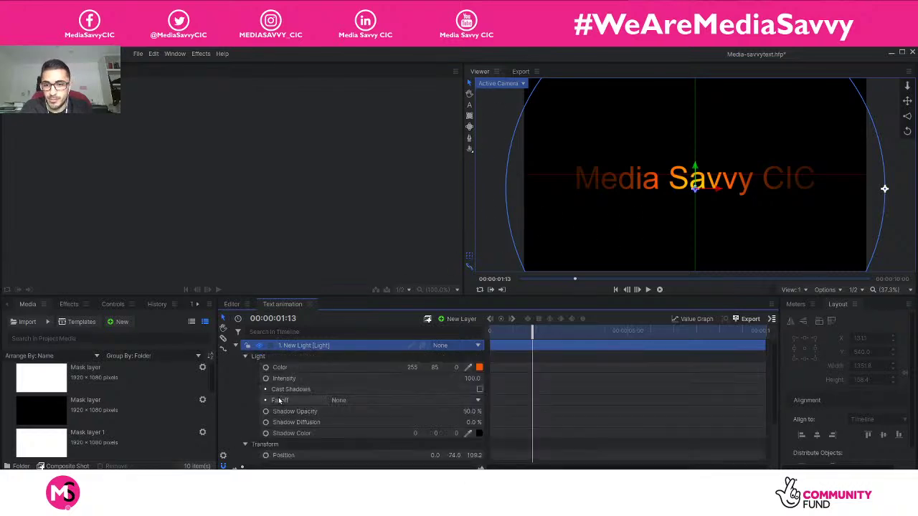
click(244, 356)
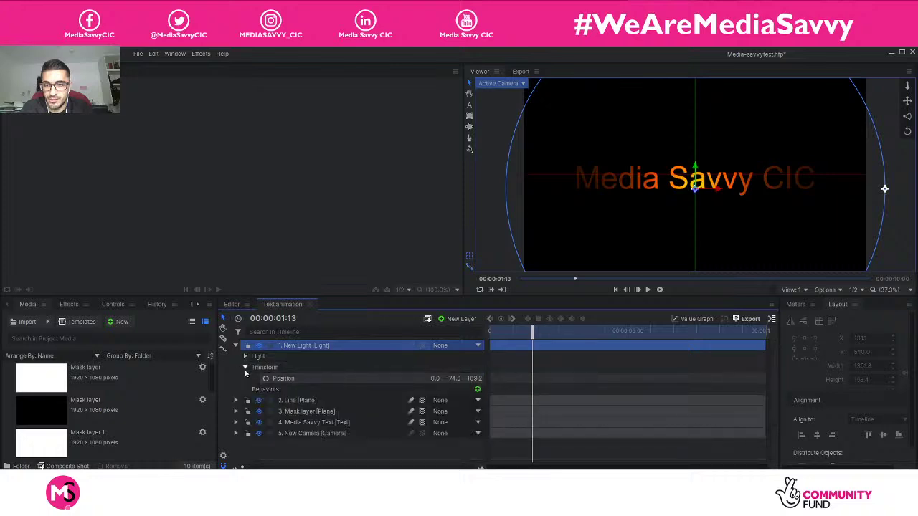
click(245, 367)
key(Delete)
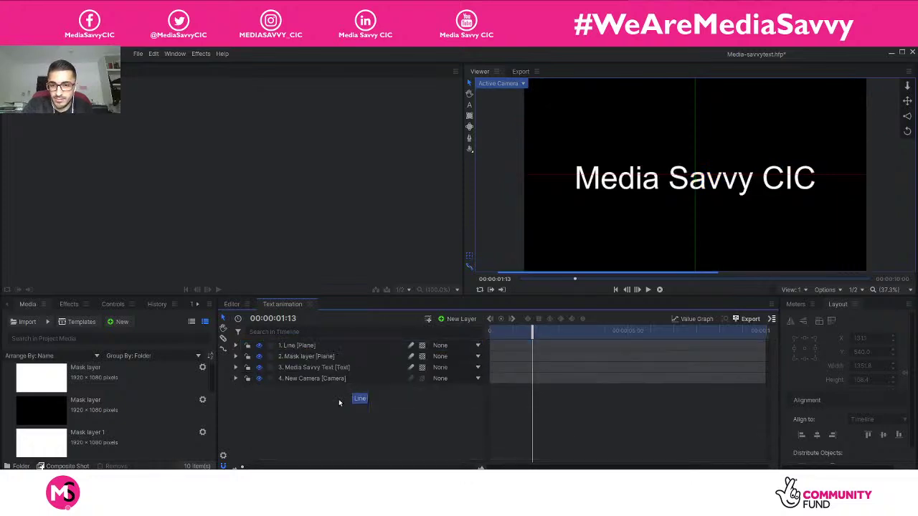
click(315, 379)
key(Delete)
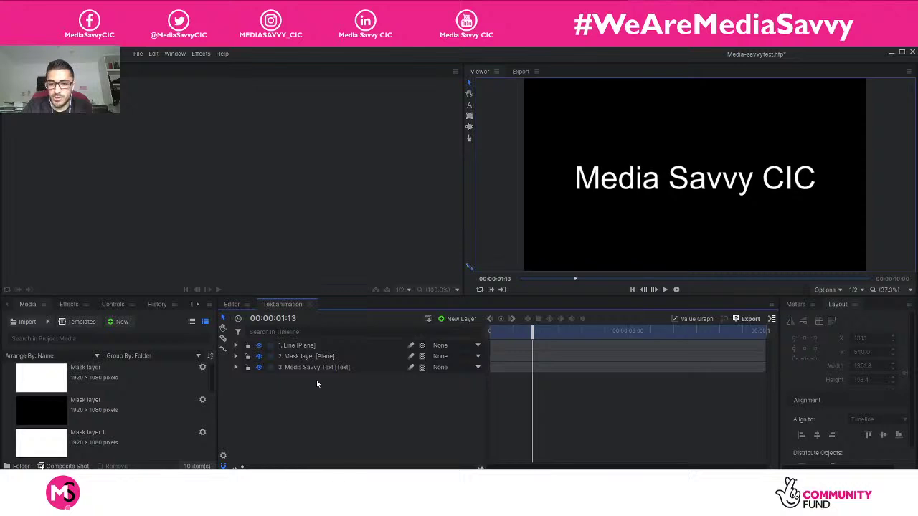
Step: Add a new light layer together with its required camera, and place the camera layer below the Media Savvy Text layer
right_click(317, 383)
mouse_move(342, 385)
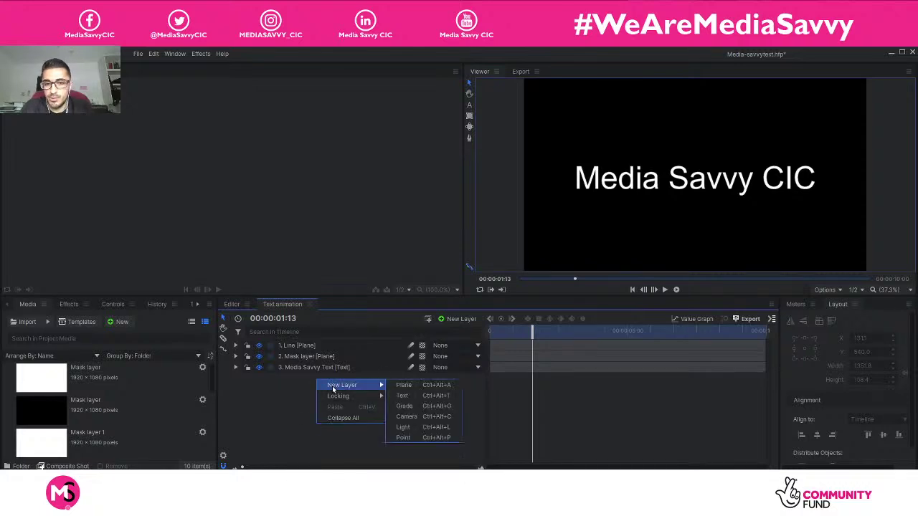
click(419, 428)
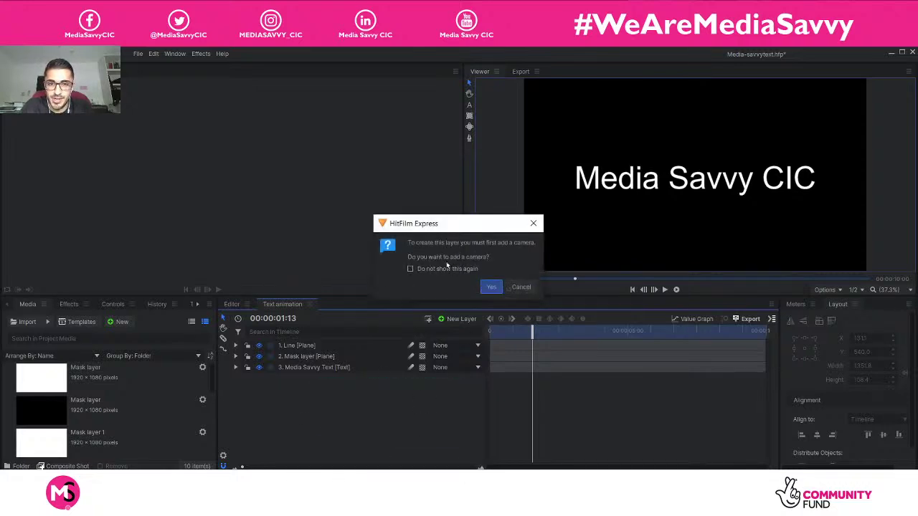
click(491, 286)
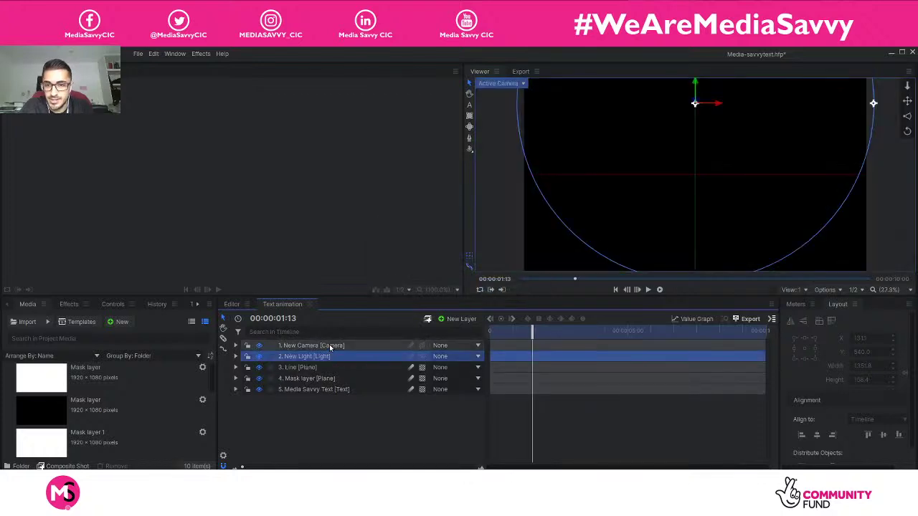
click(325, 347)
drag(324, 347, 340, 423)
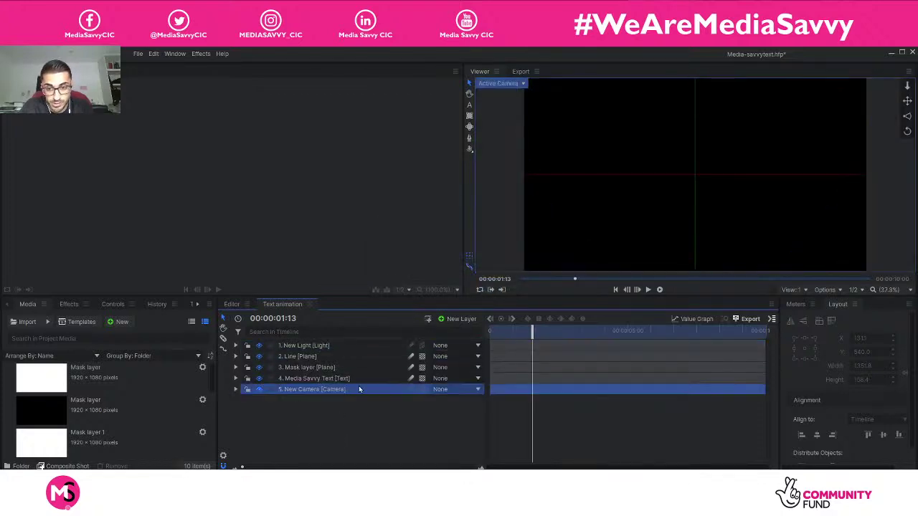
Step: Lower the new light in the viewer to just below the middle of the text and adjust its depth so it illuminates the letters
click(313, 347)
click(236, 345)
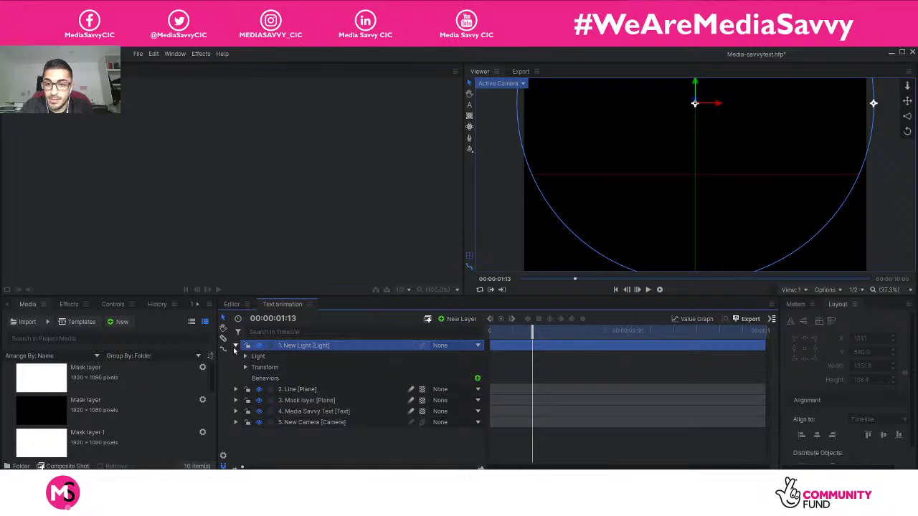
click(235, 346)
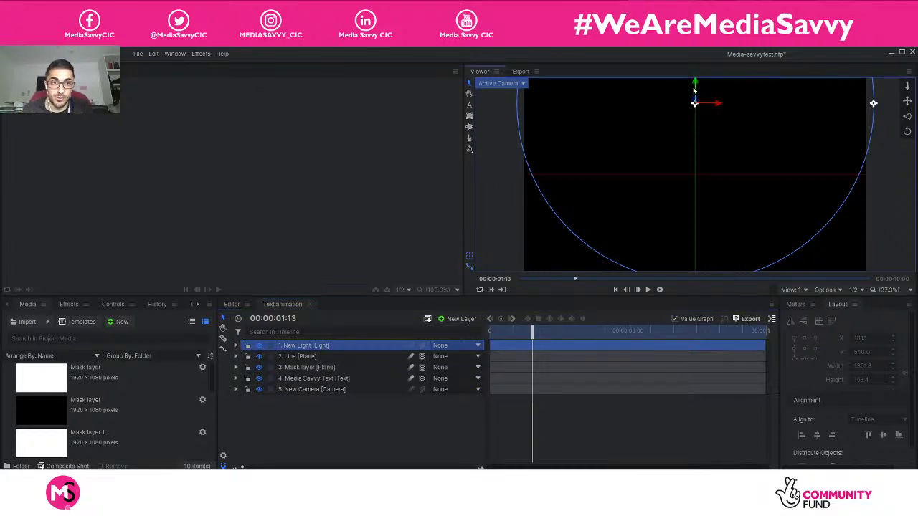
drag(694, 92, 694, 170)
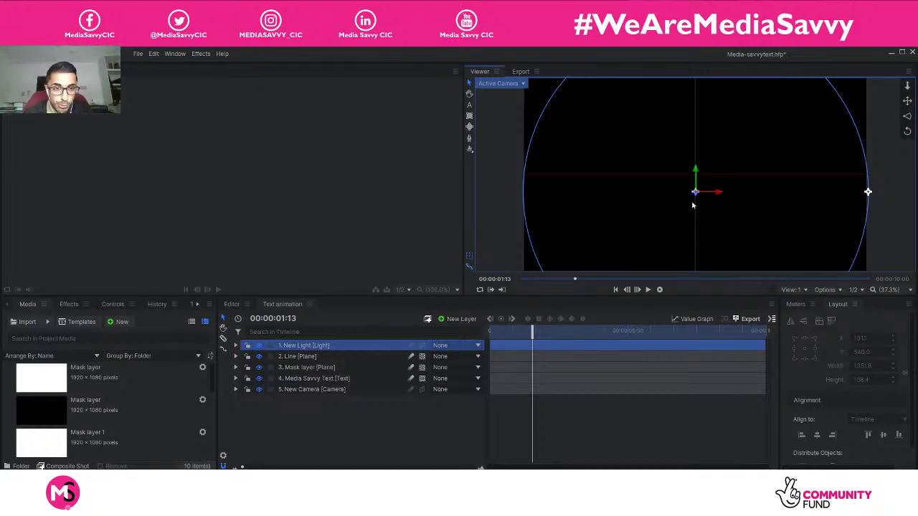
drag(696, 196, 693, 225)
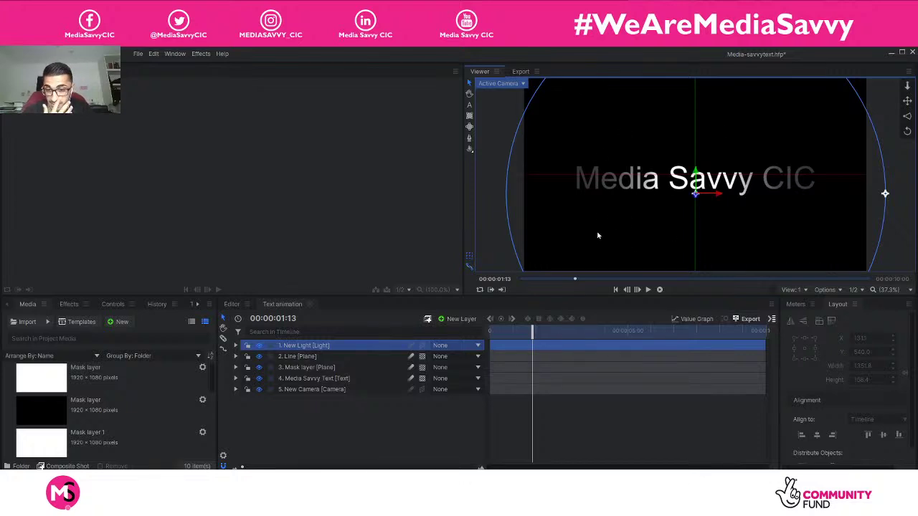
drag(694, 195, 687, 135)
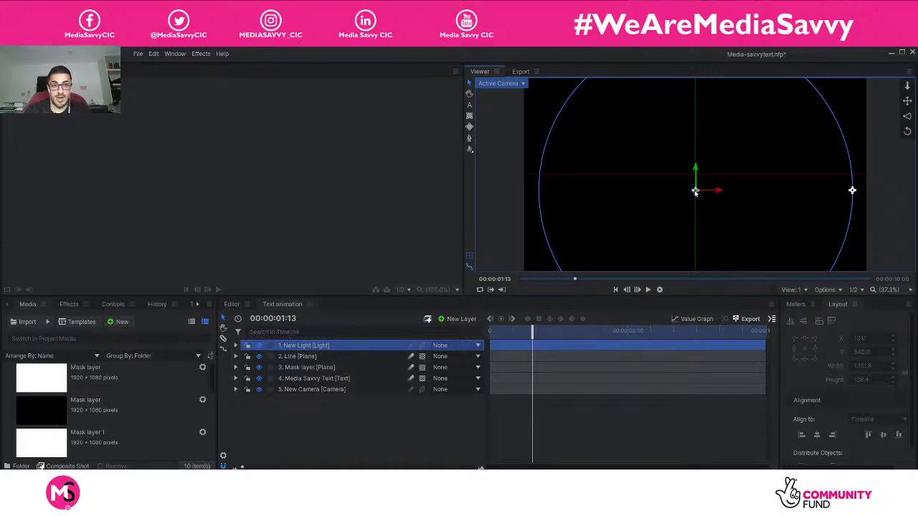
drag(695, 192, 698, 247)
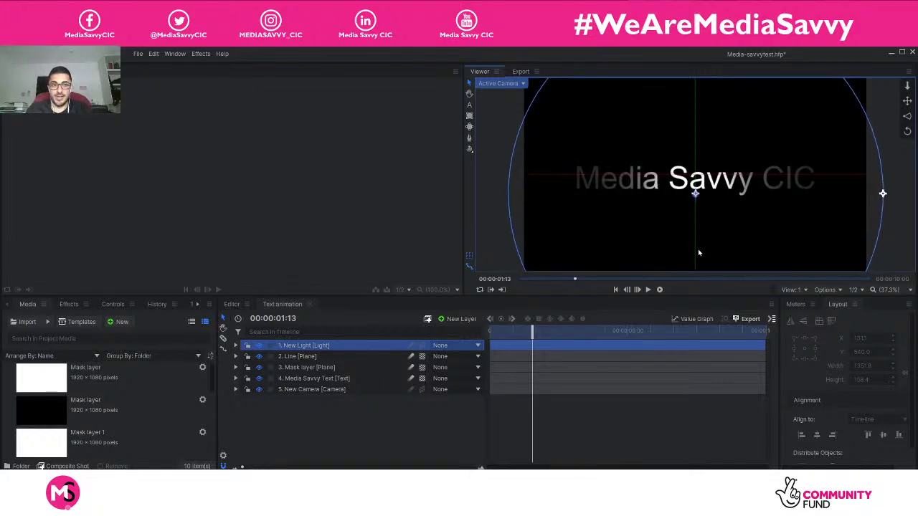
Step: Play the lit text animation from the start, and set the playhead back to 00:00:02:22
drag(539, 325, 473, 330)
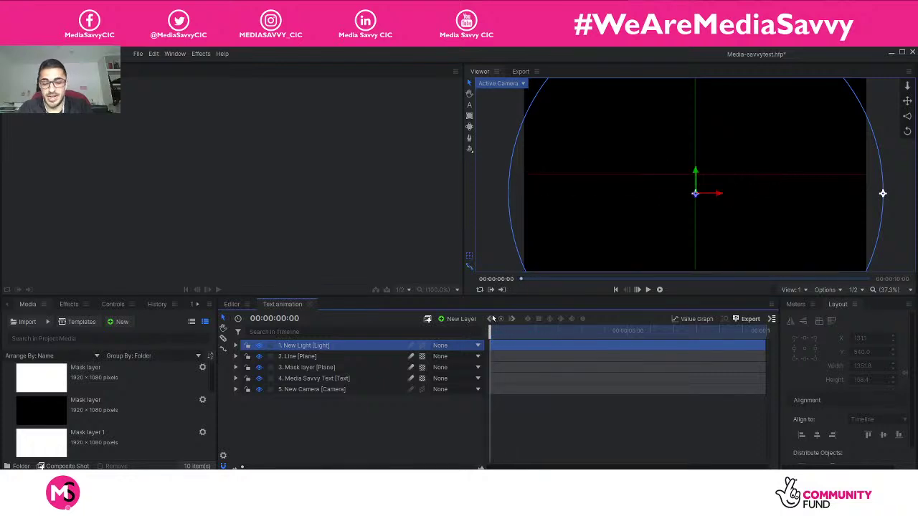
key(space)
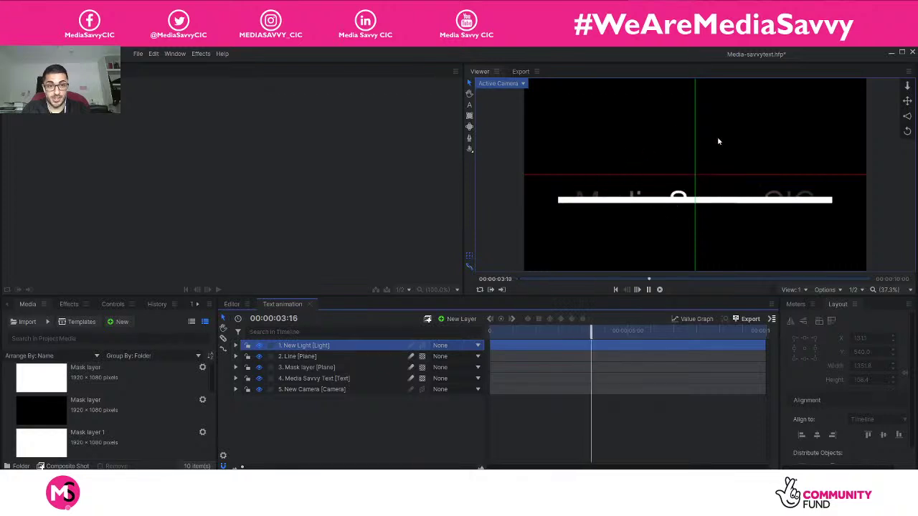
key(space)
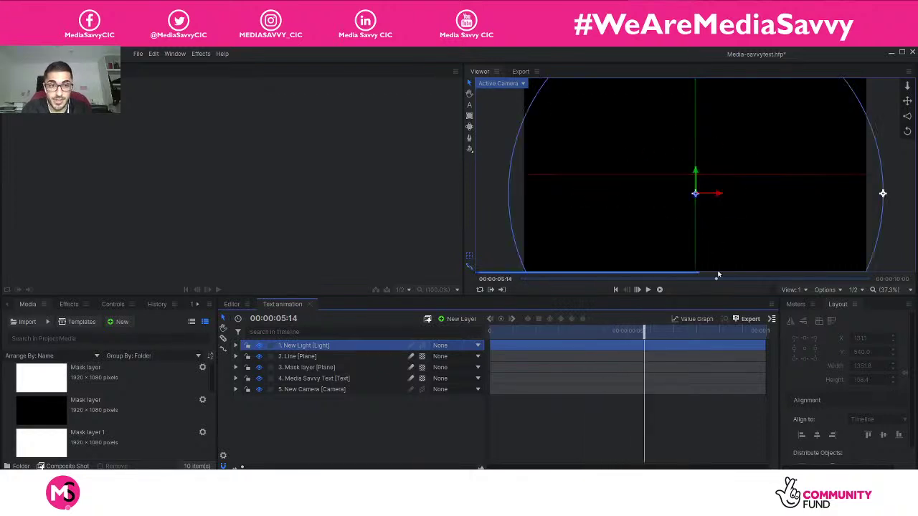
drag(641, 334, 570, 338)
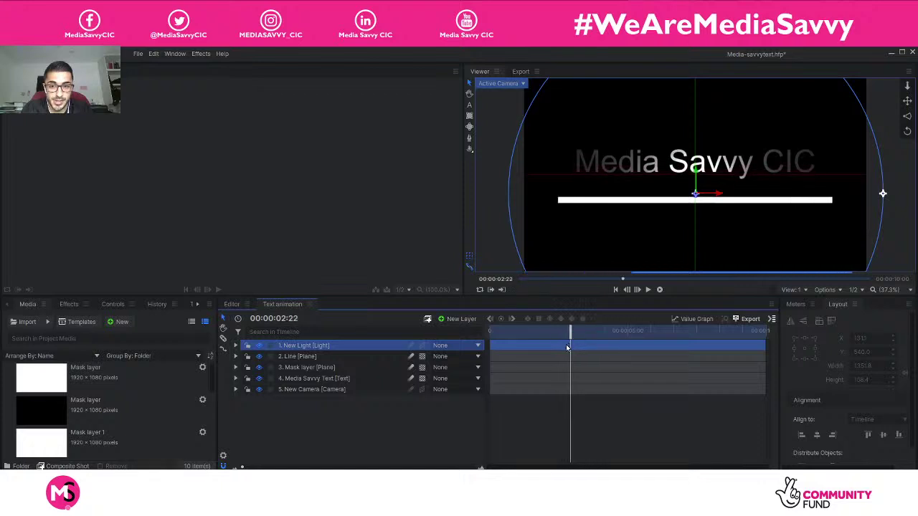
Step: Try a dark yellow color, #aa9104, for the new light
click(236, 345)
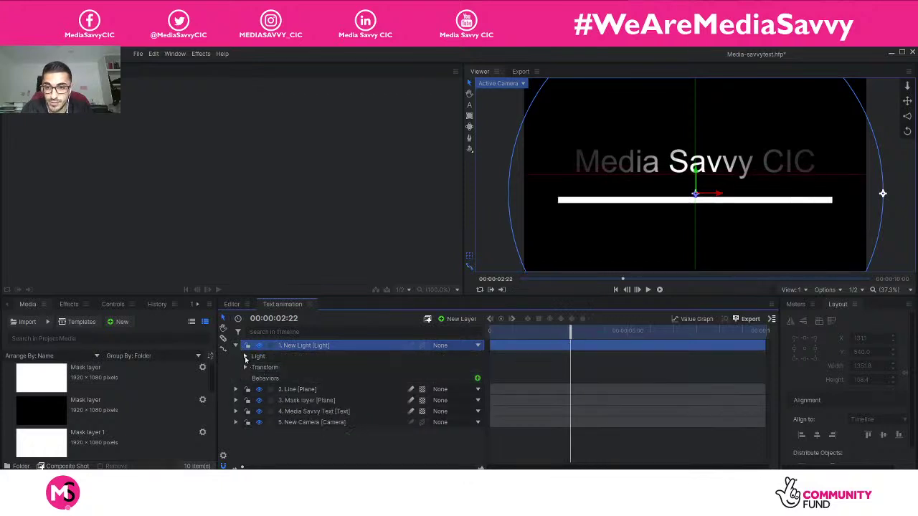
click(246, 356)
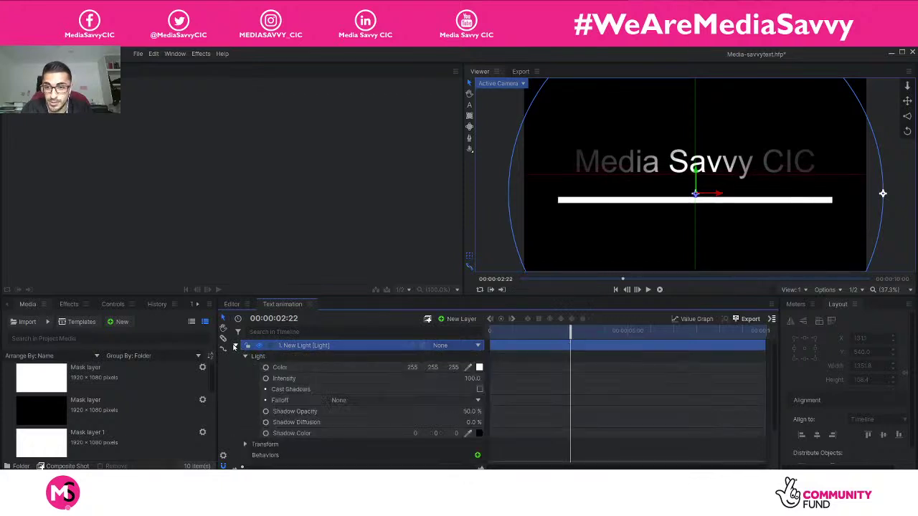
click(478, 367)
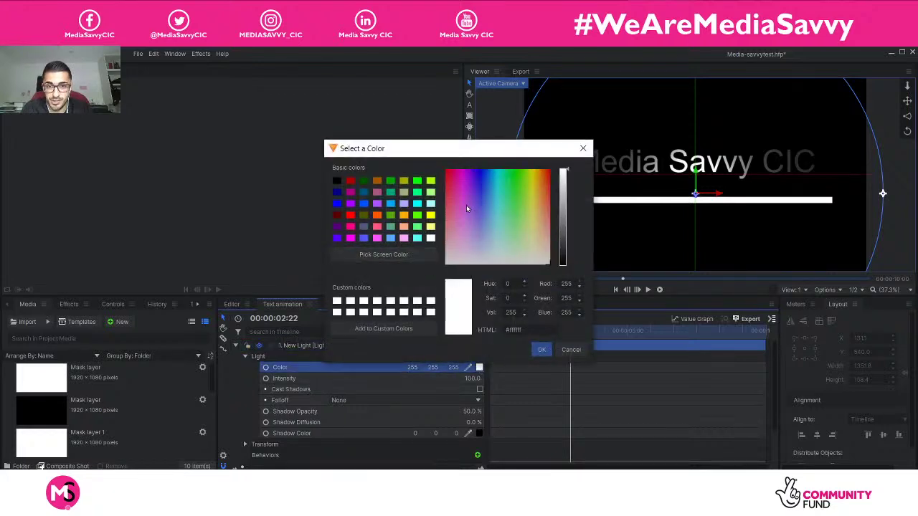
click(378, 181)
click(534, 173)
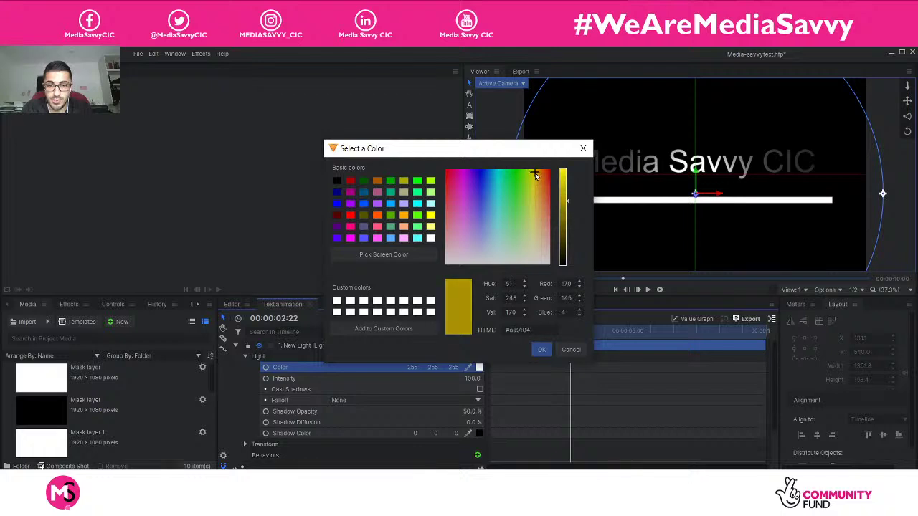
click(541, 349)
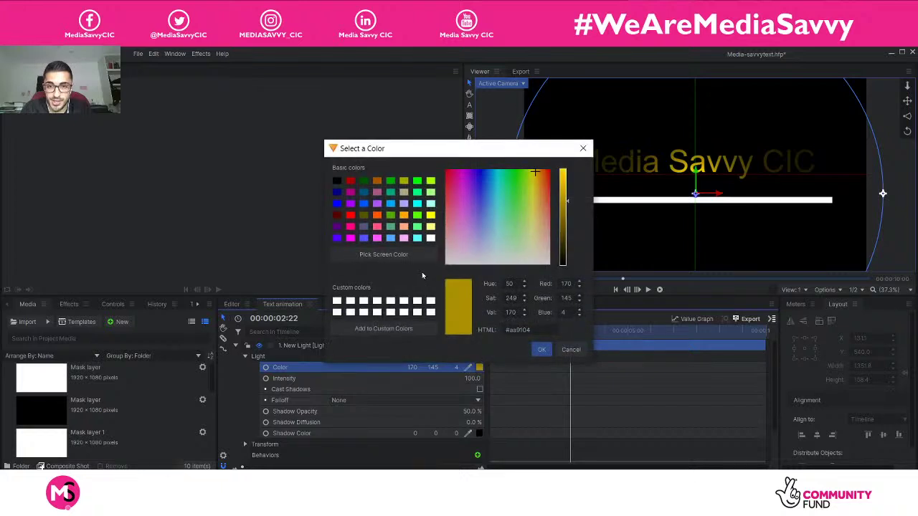
Step: Set the light's color to pale green with RGB values 196, 255, 140
click(430, 180)
drag(527, 173, 523, 222)
click(541, 349)
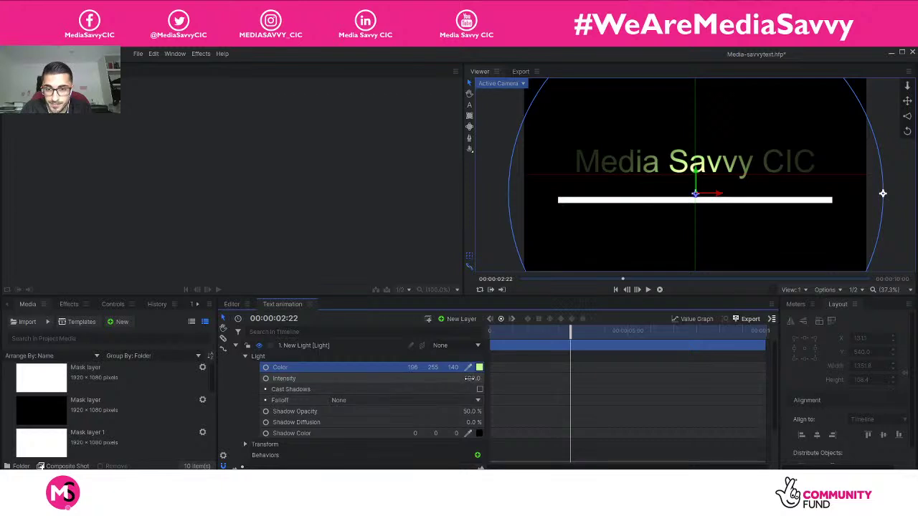
Step: Check the light's Intensity and Cast Shadows properties, and set its Falloff to Linear
mouse_move(470, 379)
mouse_down()
mouse_move(430, 379)
mouse_move(470, 379)
mouse_up()
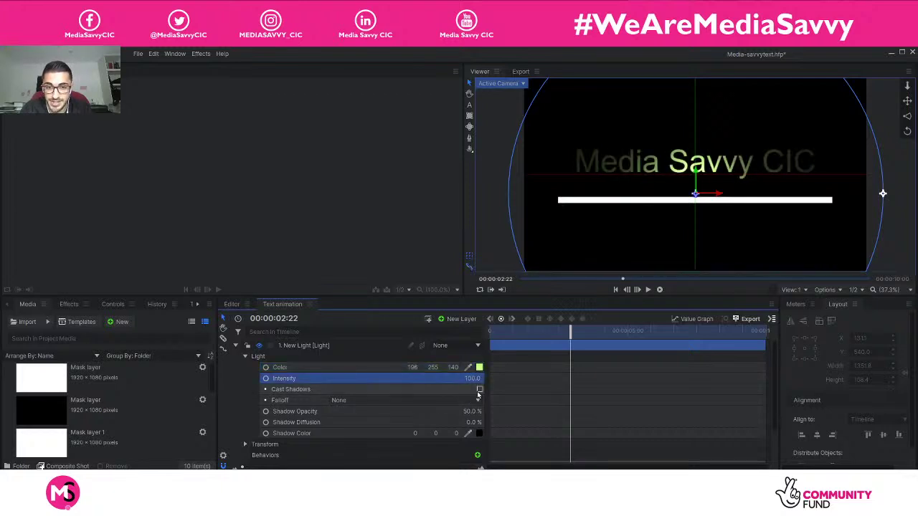
click(479, 390)
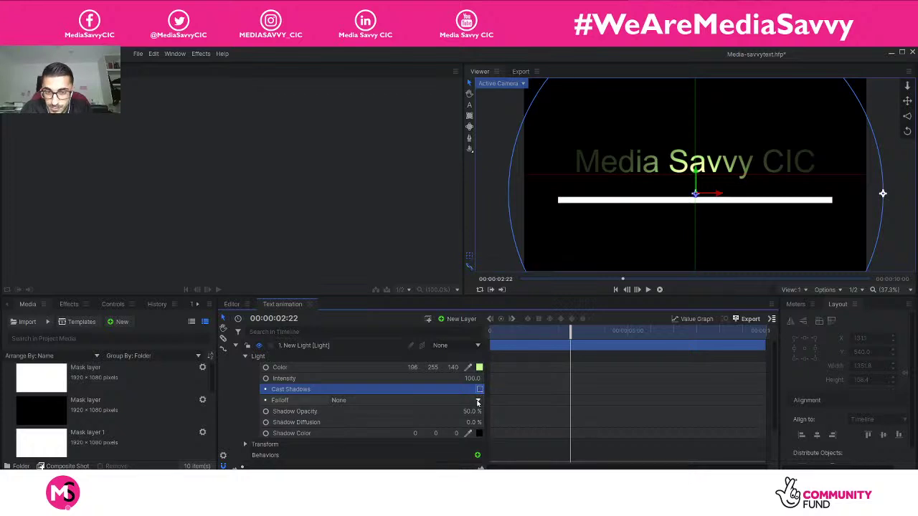
click(478, 402)
click(469, 410)
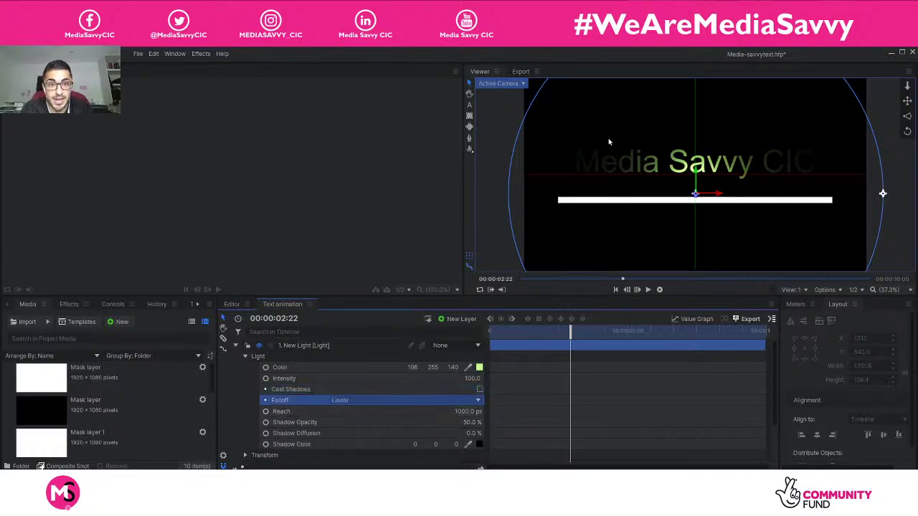
Step: Try the Curve falloff on the light, and set its Falloff to None
click(447, 400)
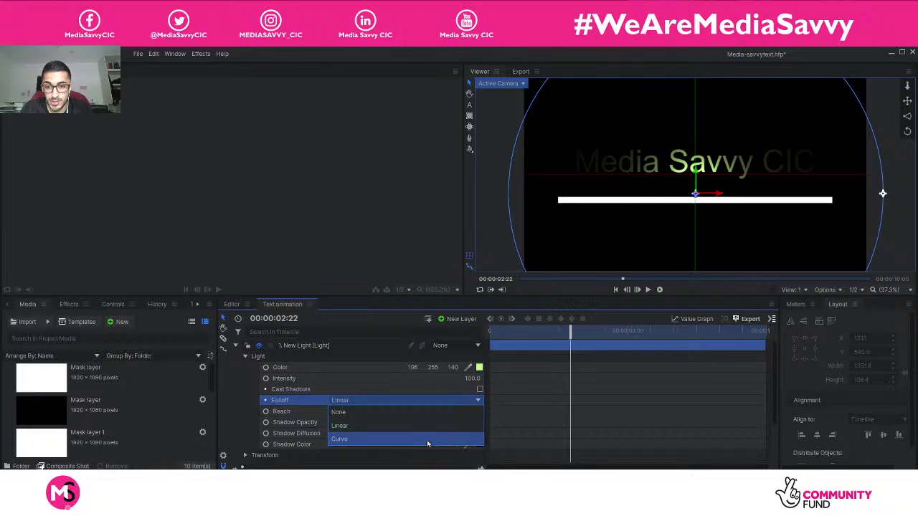
click(429, 439)
click(441, 400)
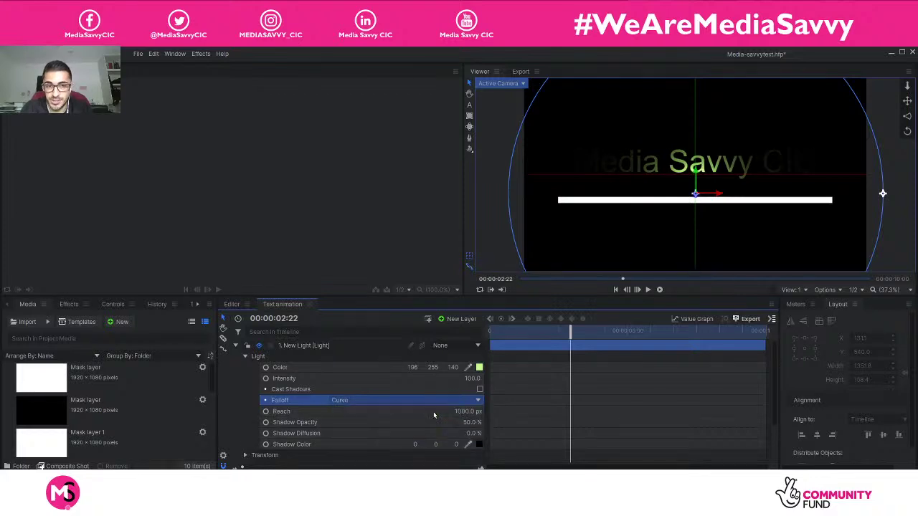
click(431, 412)
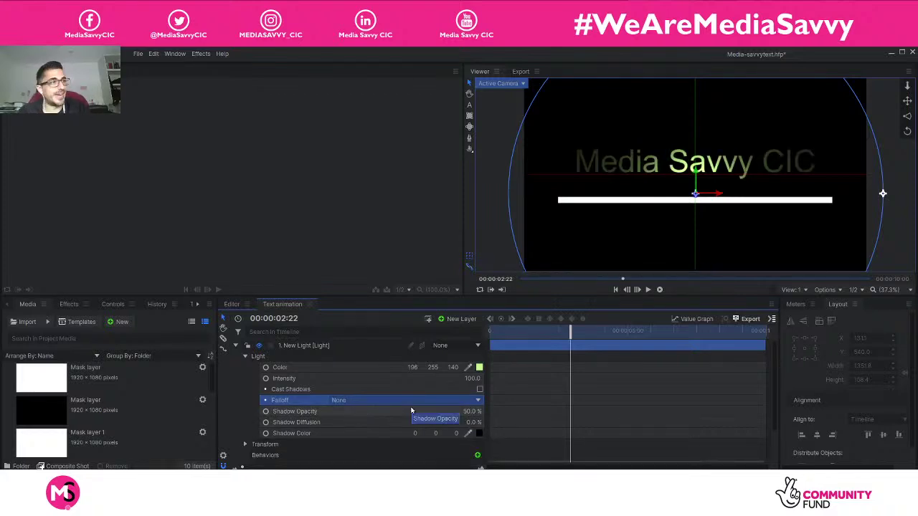
click(286, 347)
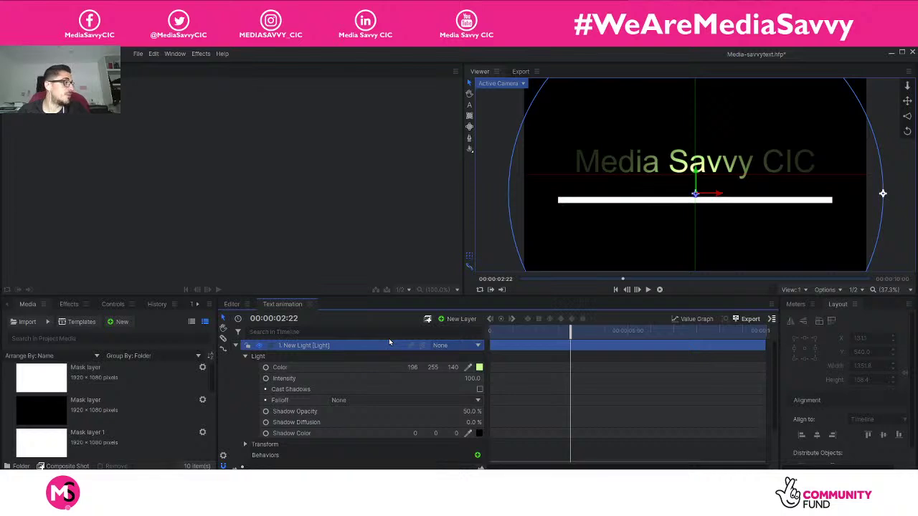
Step: Set the light's color to white with RGB values 255, 255, 255
scroll(323, 409, down, 1)
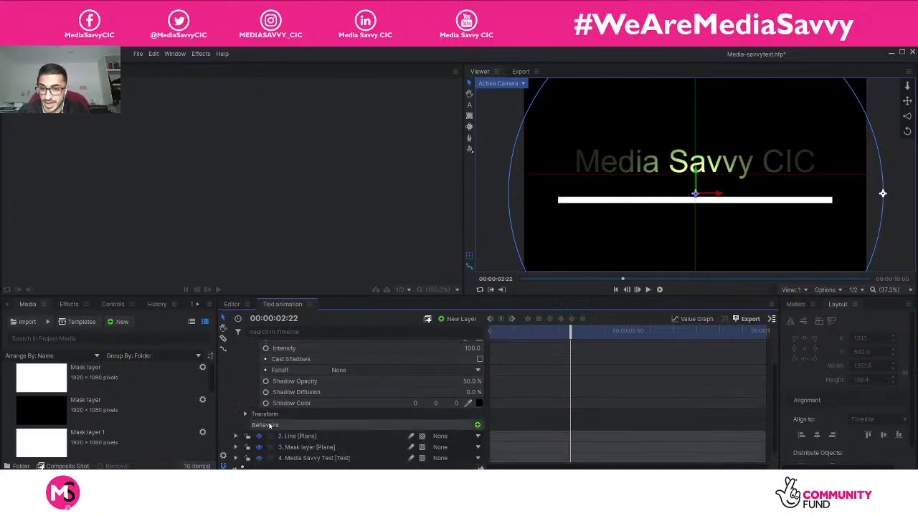
scroll(315, 426, up, 1)
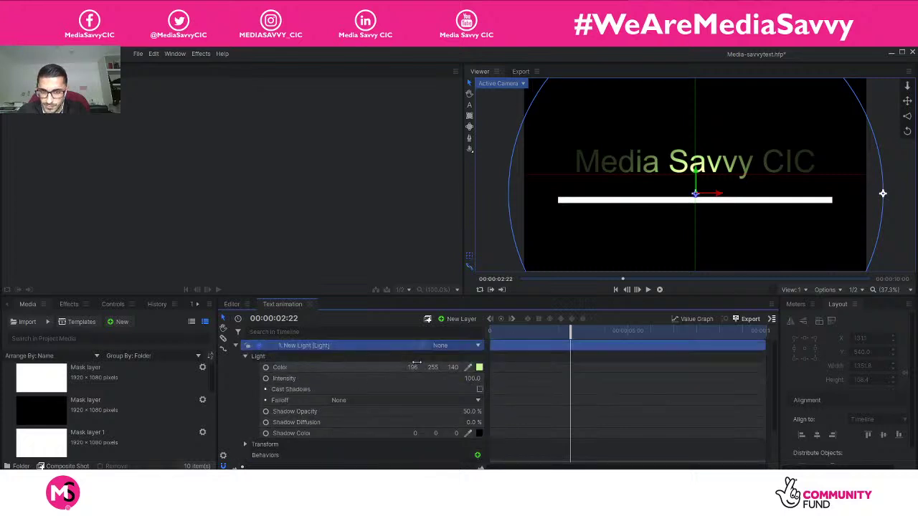
click(479, 367)
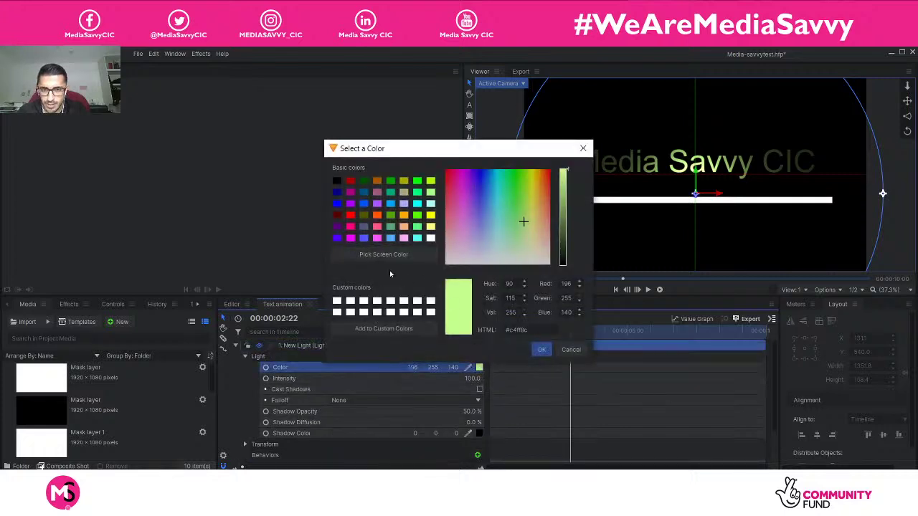
click(336, 301)
click(542, 349)
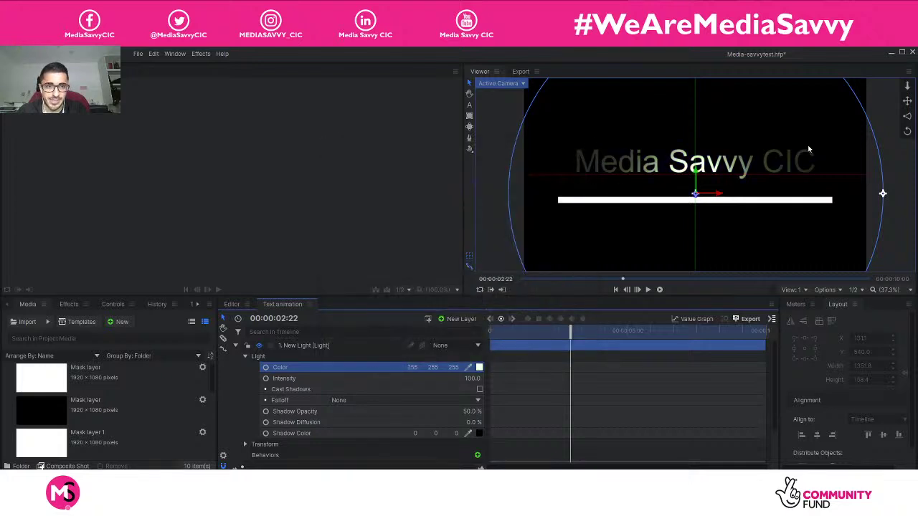
Step: Collapse the light layer's properties, and turn its visibility off and back on to compare the text with and without the light
scroll(388, 396, down, 1)
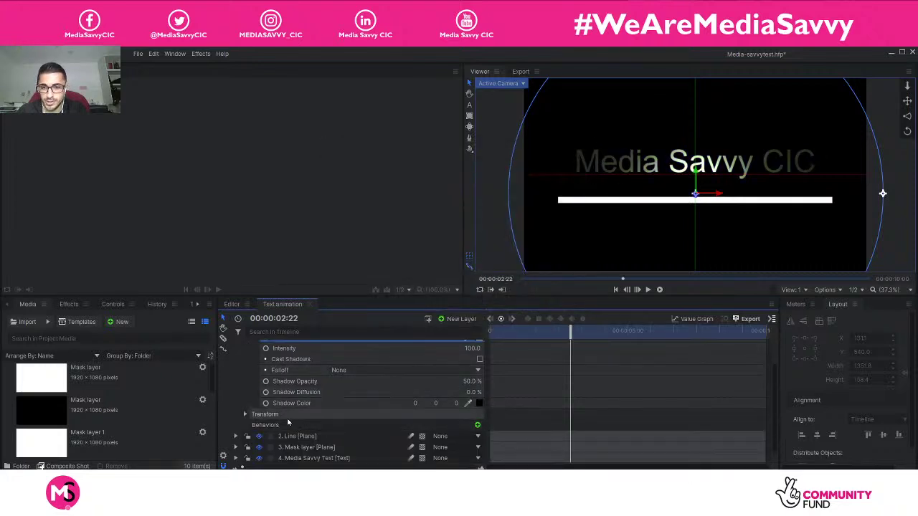
scroll(287, 384, up, 1)
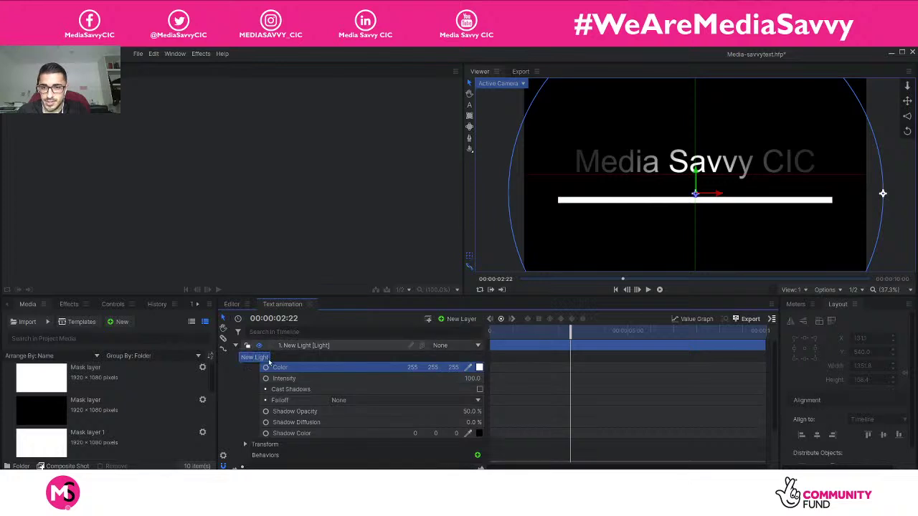
scroll(308, 387, down, 2)
scroll(286, 378, up, 3)
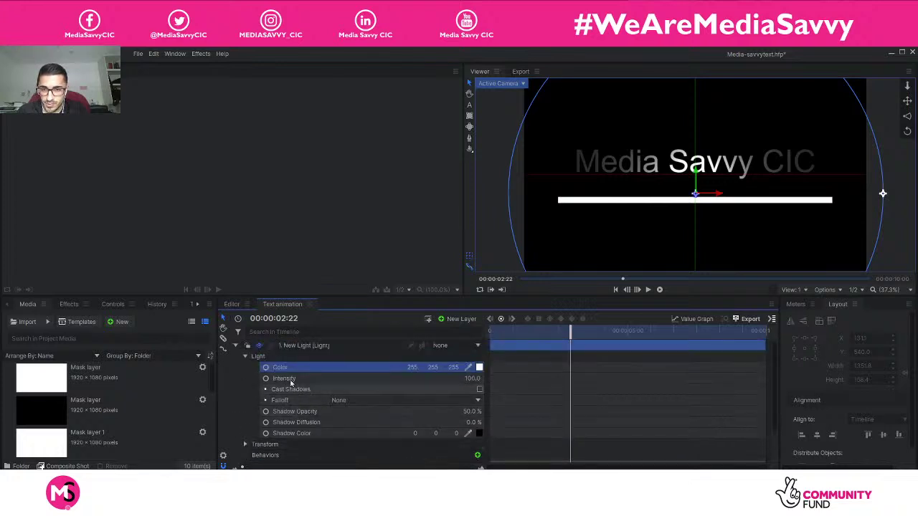
click(236, 345)
click(337, 422)
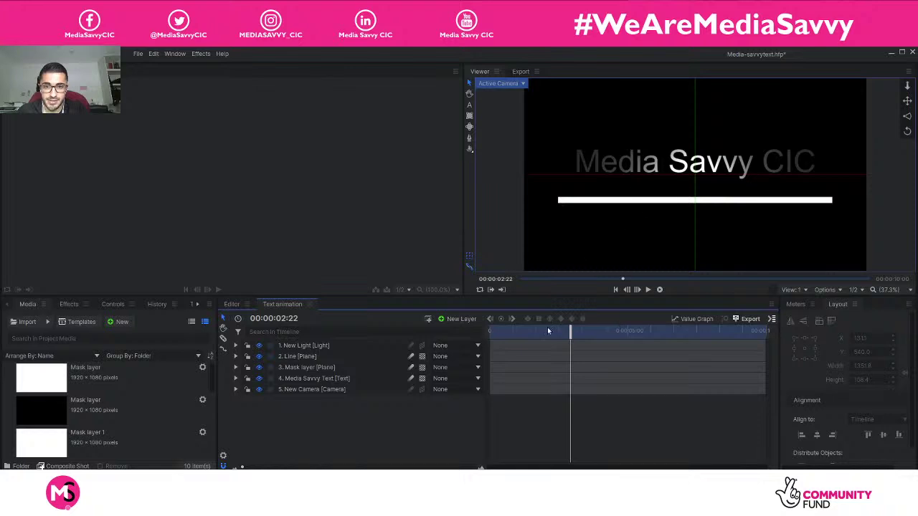
click(259, 346)
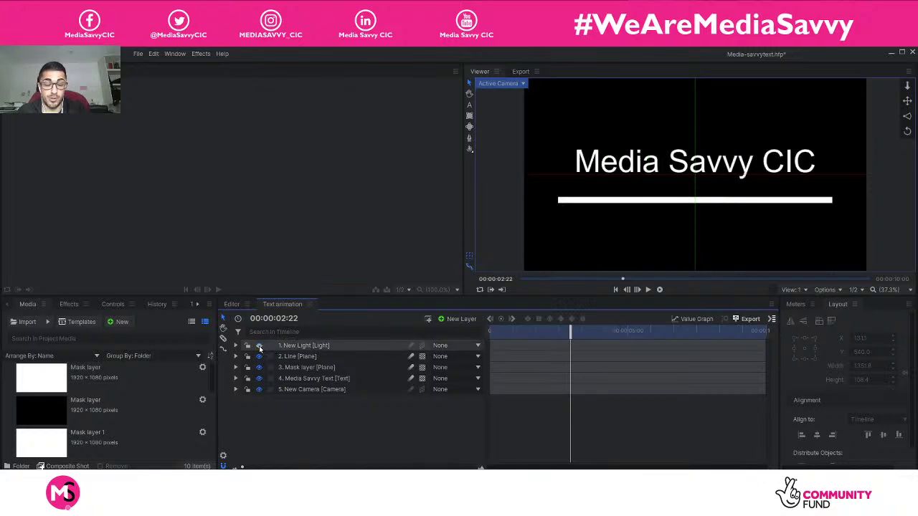
click(259, 345)
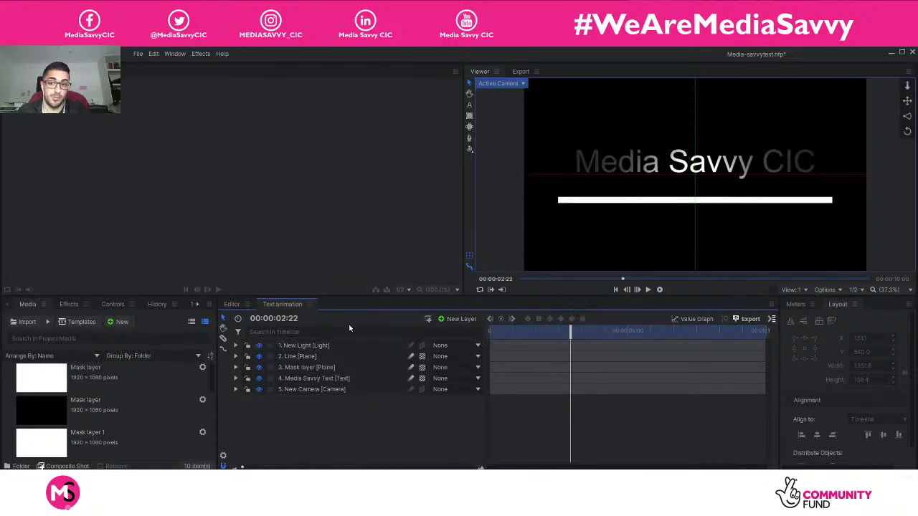
click(282, 347)
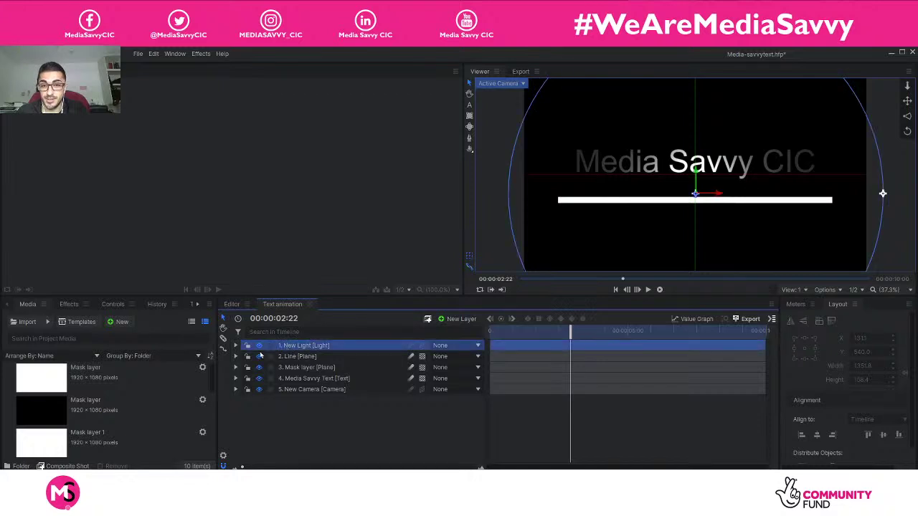
Step: Try a Shadow Opacity of 0% on the light, and set it back to 50%
click(236, 345)
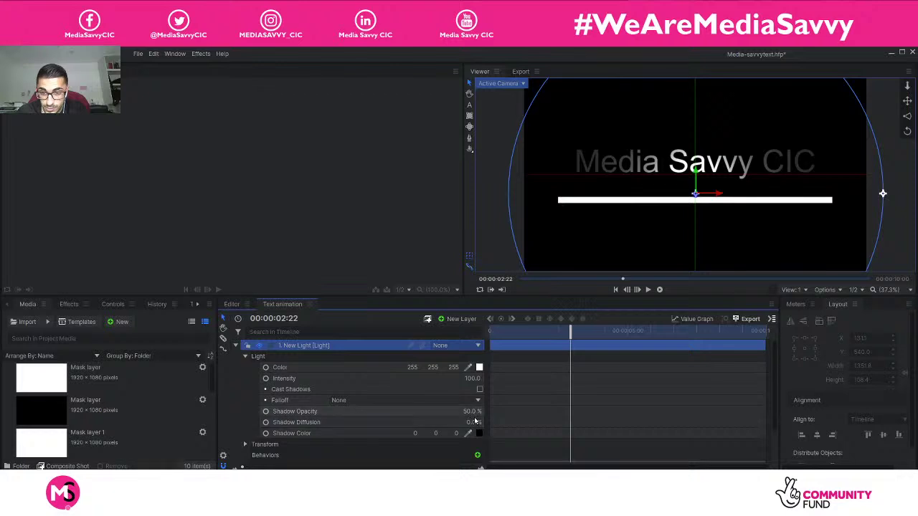
drag(473, 412, 431, 413)
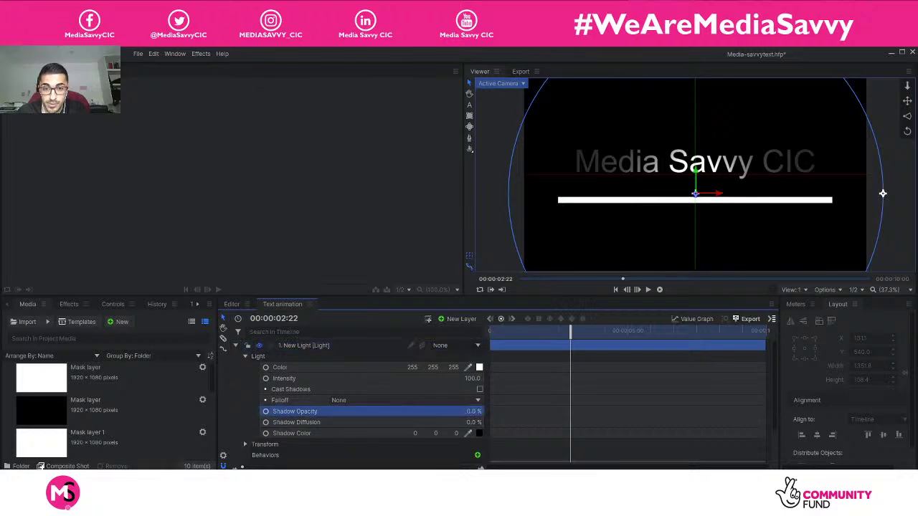
click(473, 412)
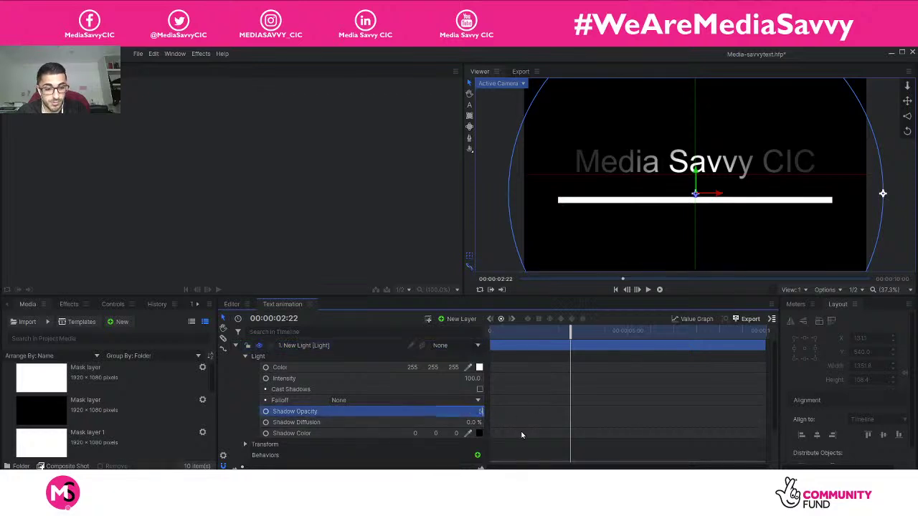
key(Return)
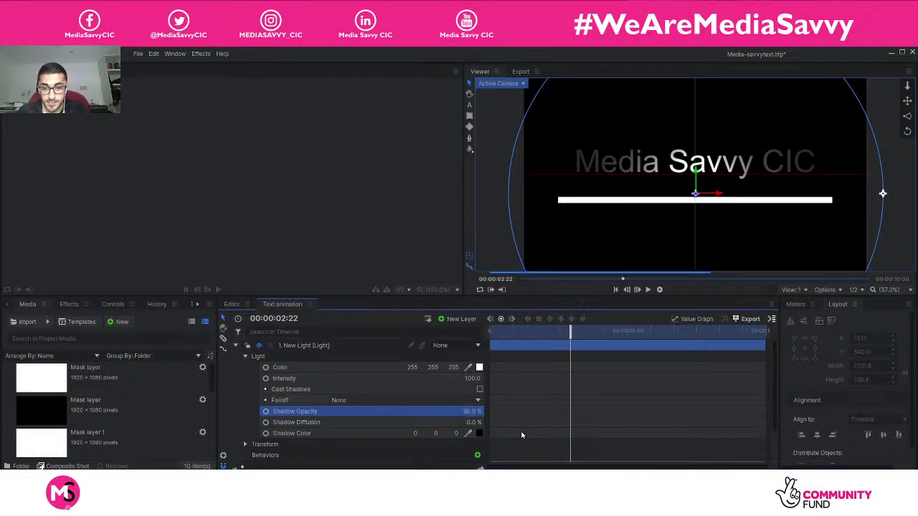
Step: Move the light slightly toward the camera so it illuminates more of the text, and collapse and deselect its layer
click(696, 198)
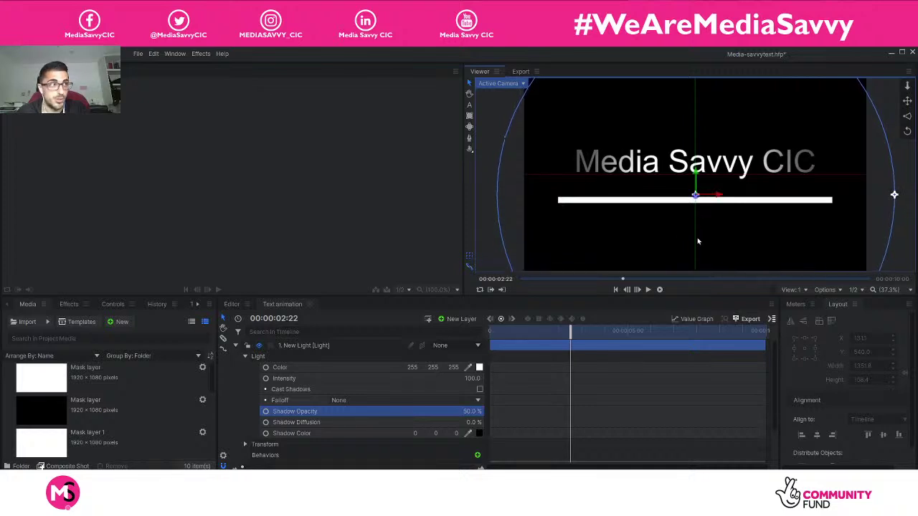
click(244, 357)
click(235, 345)
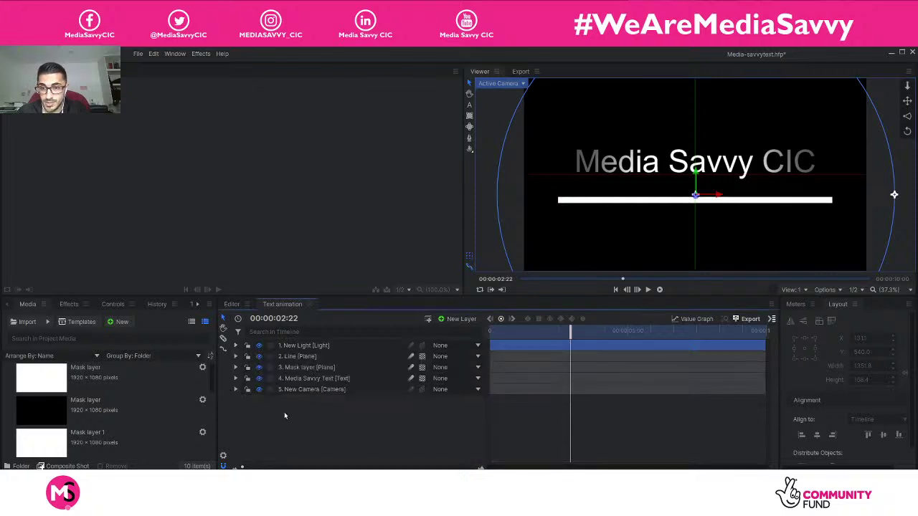
click(284, 412)
Step: Play the text animation from the start with the white light, and return the playhead to 00:00:00:00
drag(570, 332, 491, 331)
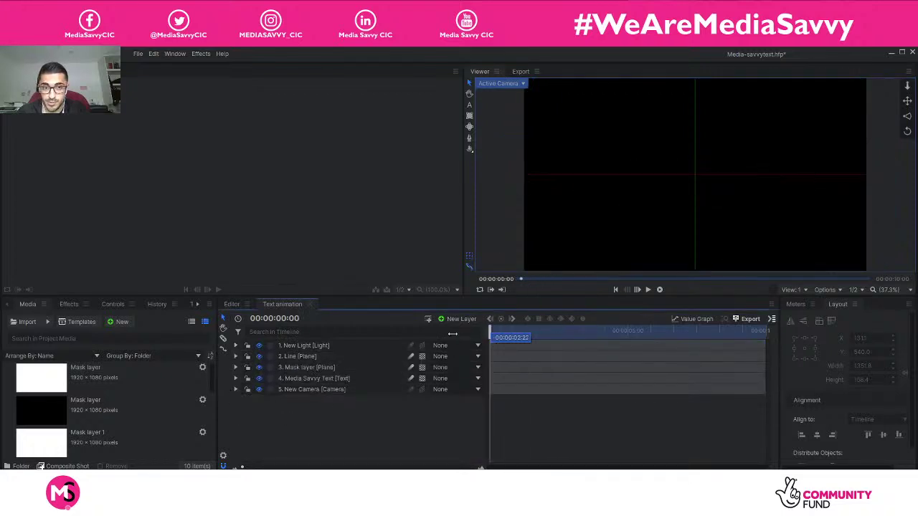
key(space)
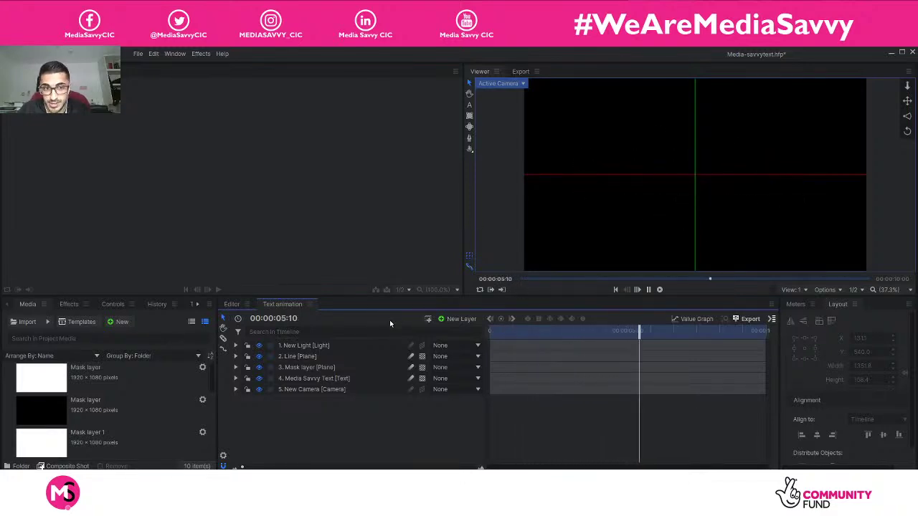
key(space)
drag(643, 330, 490, 330)
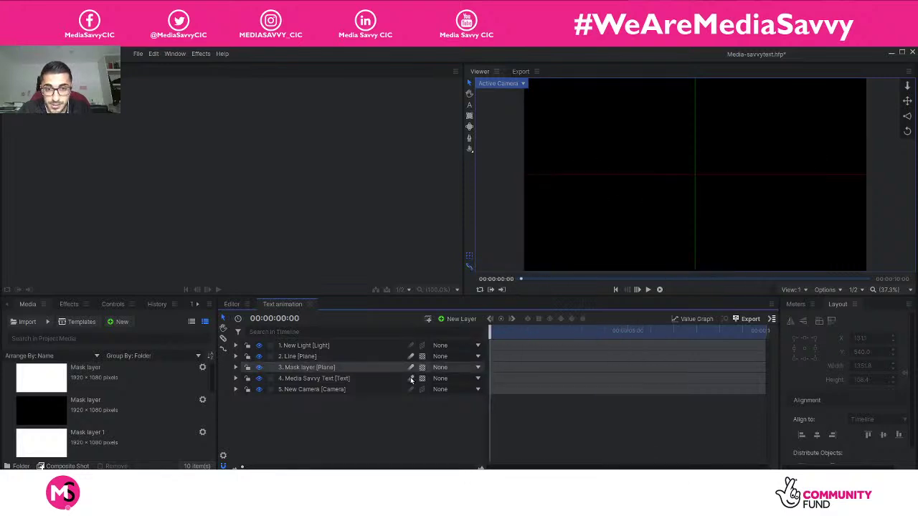
Step: Examine the Line layer's mask and Transform properties, including its Scale keyframes
click(235, 357)
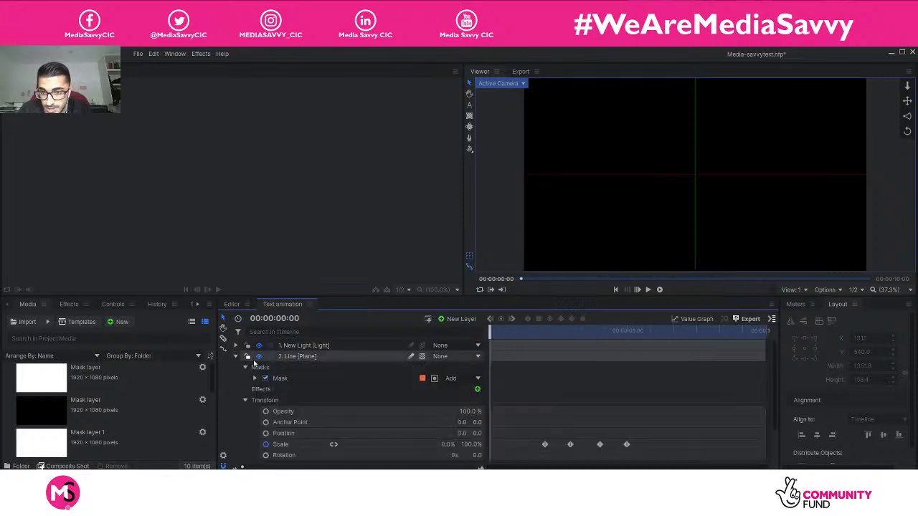
click(245, 400)
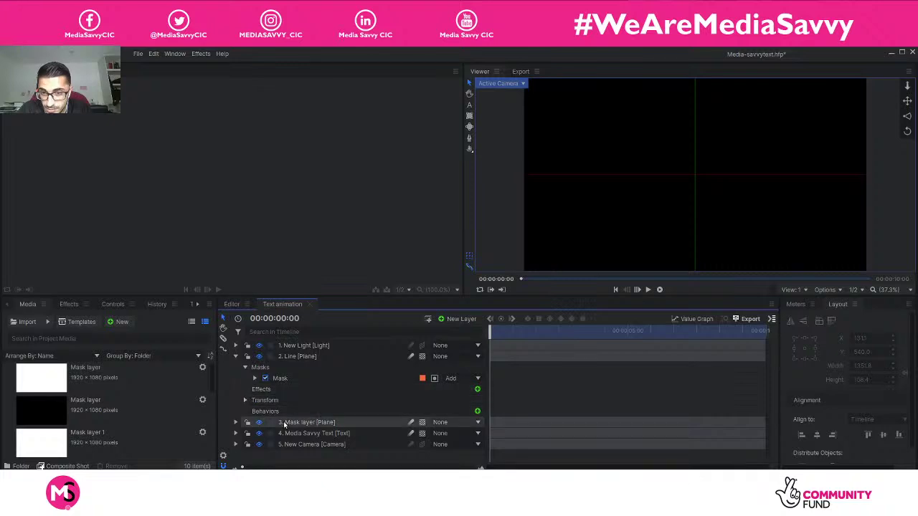
click(245, 400)
scroll(313, 415, down, 1)
scroll(312, 414, up, 1)
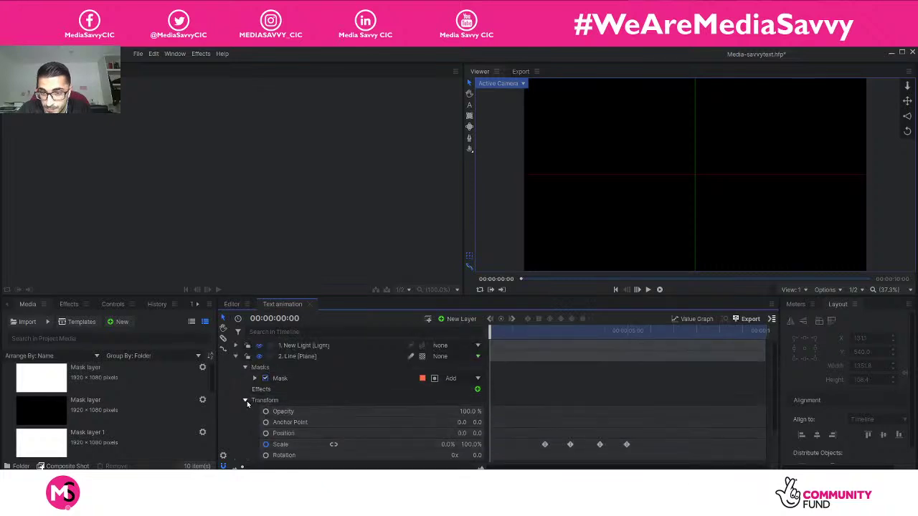
click(245, 400)
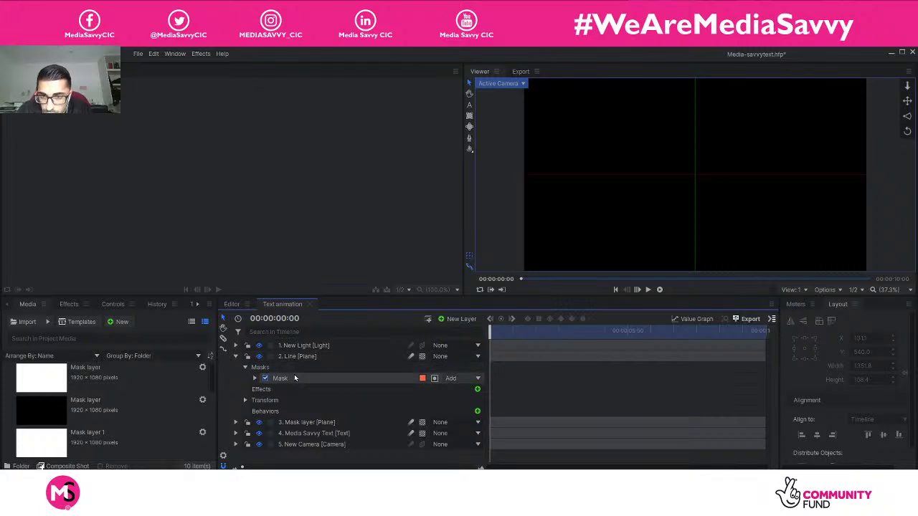
click(245, 367)
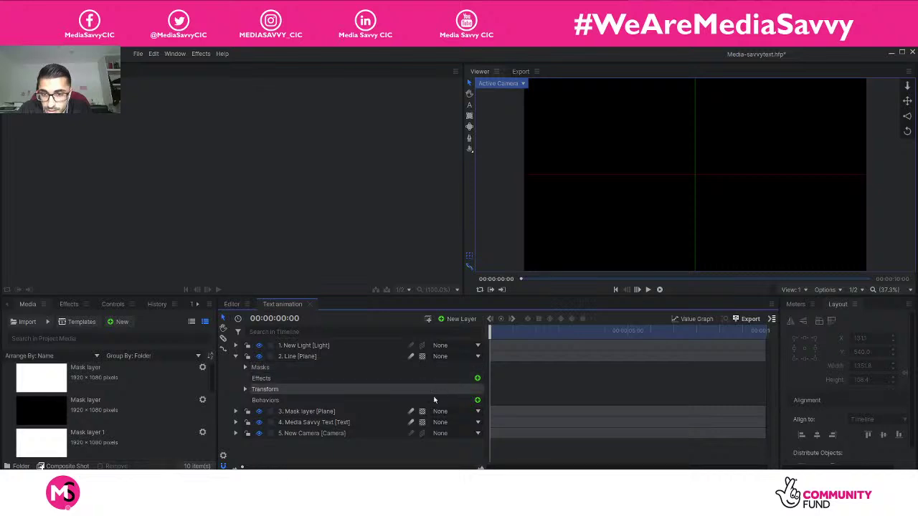
Step: Browse the effects available for the Line layer, including the Stylize category, without adding one, and collapse the layer
click(477, 378)
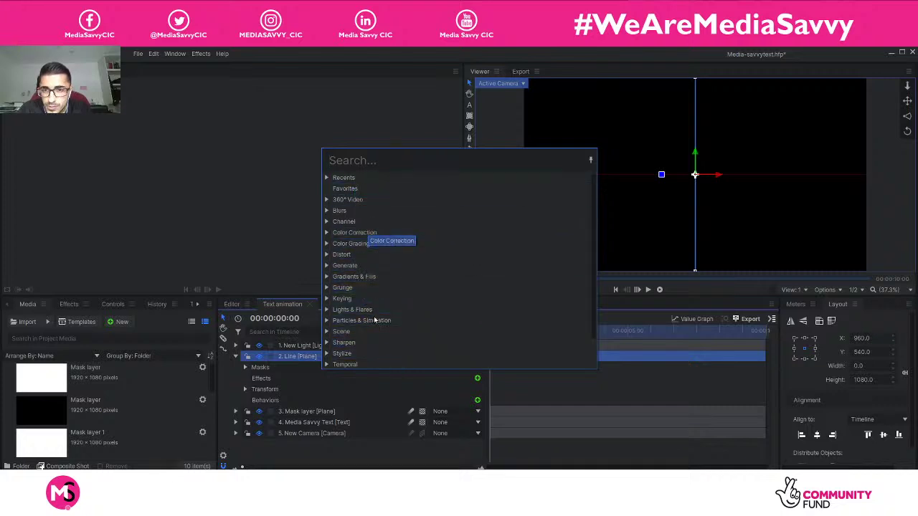
click(344, 354)
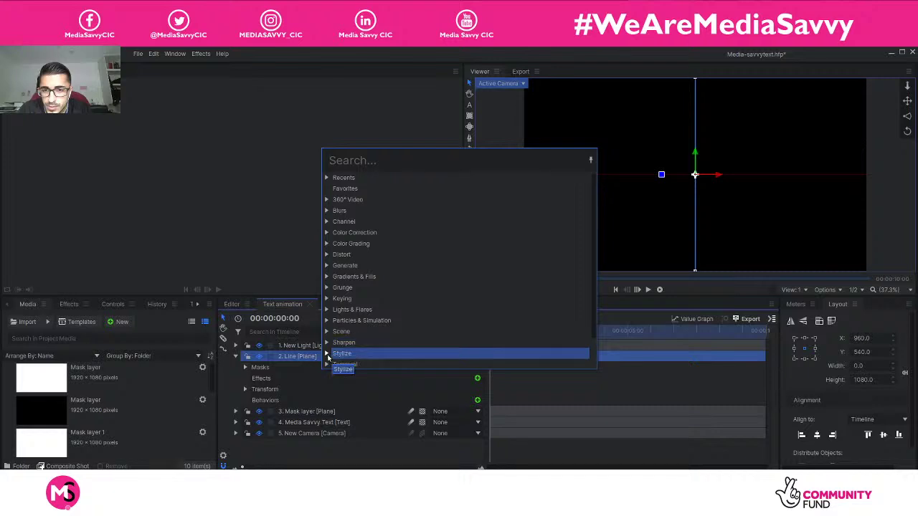
scroll(401, 355, down, 5)
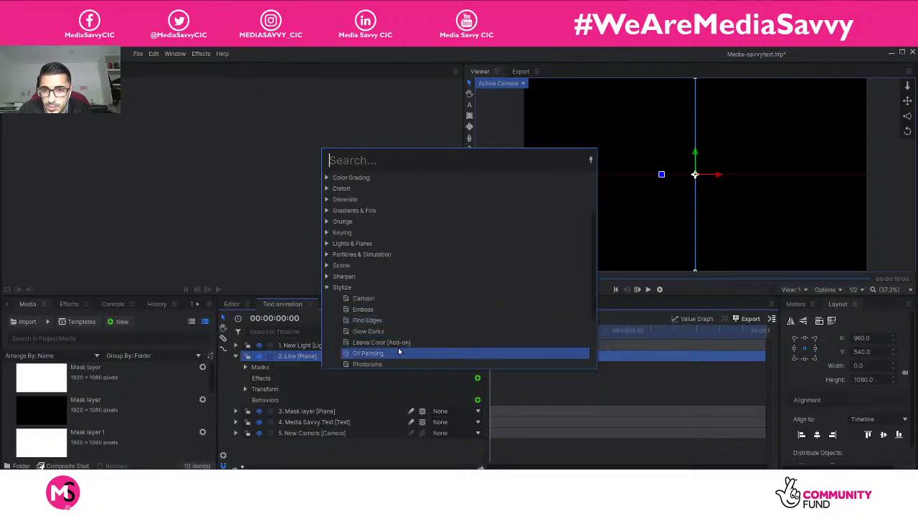
scroll(394, 346, up, 1)
click(326, 254)
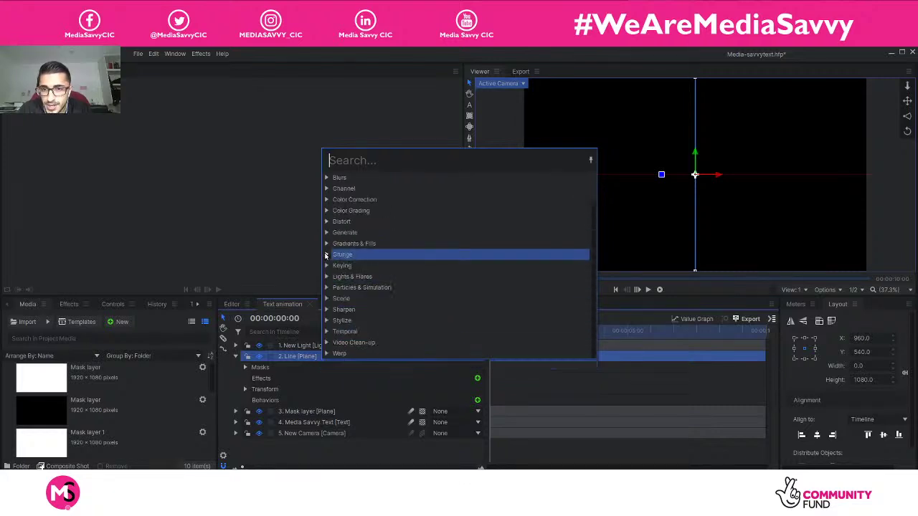
click(347, 456)
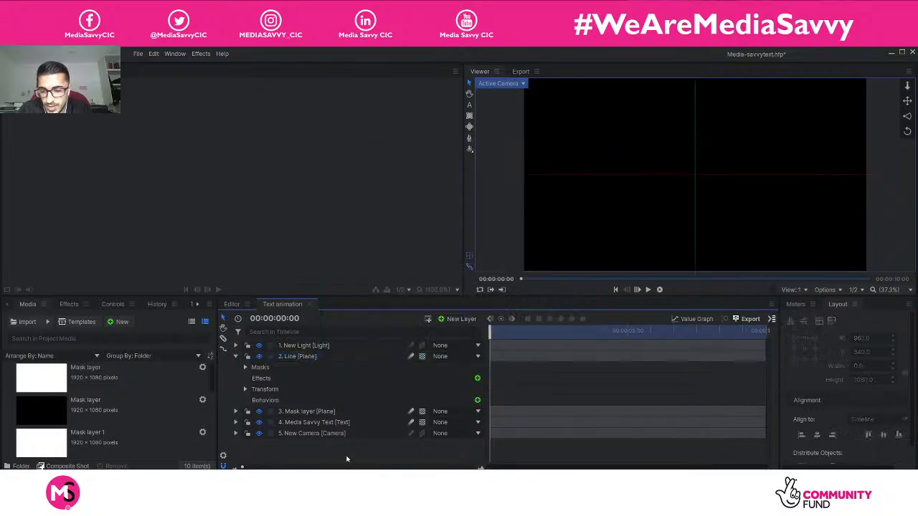
click(236, 356)
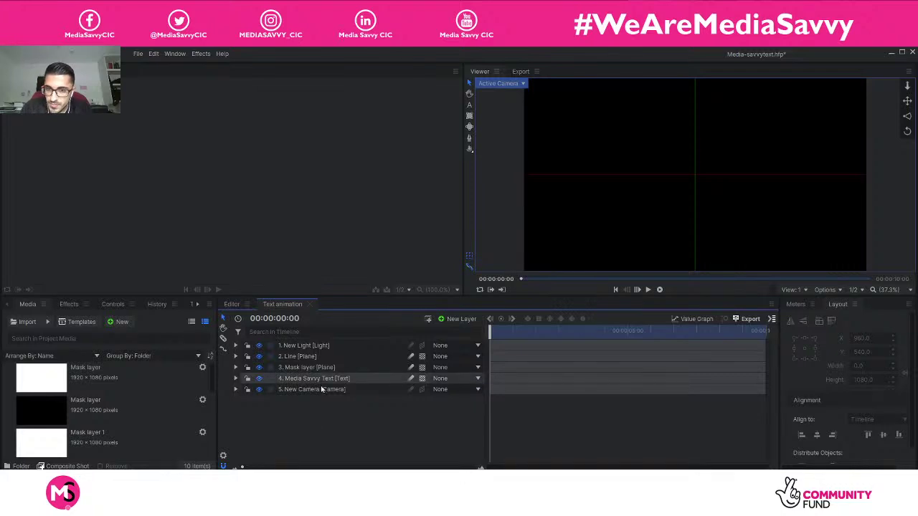
Step: Show the text at 00:00:01:15 and toggle the New Light layer's visibility off and back on to compare
drag(489, 332, 534, 332)
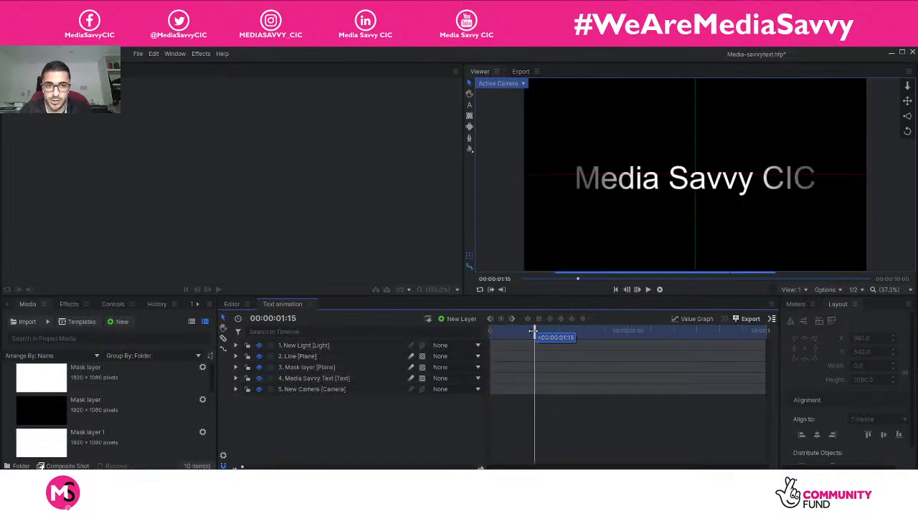
click(257, 345)
click(257, 345)
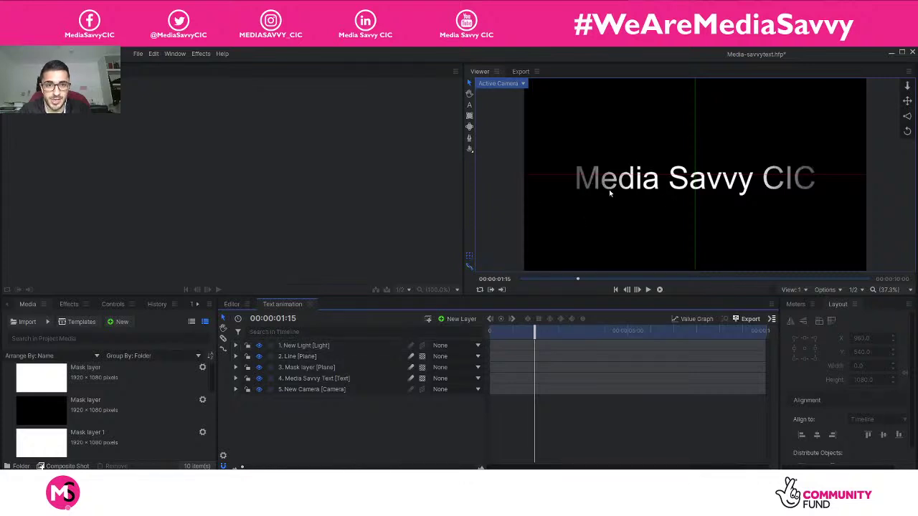
Step: Move the light away from the camera past the text and back, ending slightly closer to the text than before
click(308, 346)
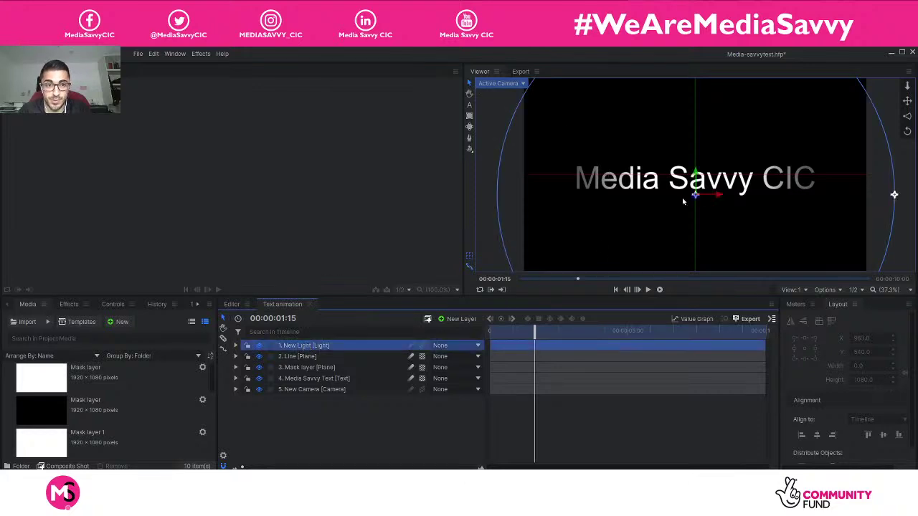
drag(696, 200, 671, 71)
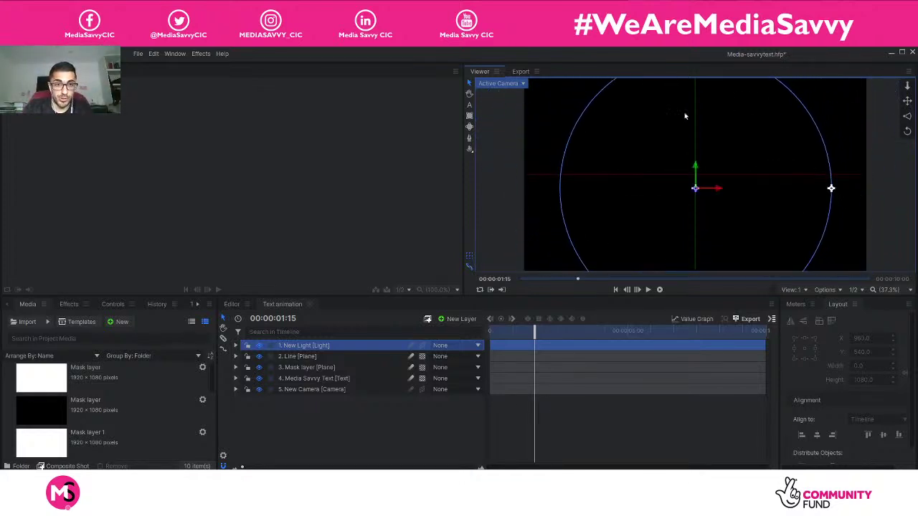
drag(696, 191, 719, 303)
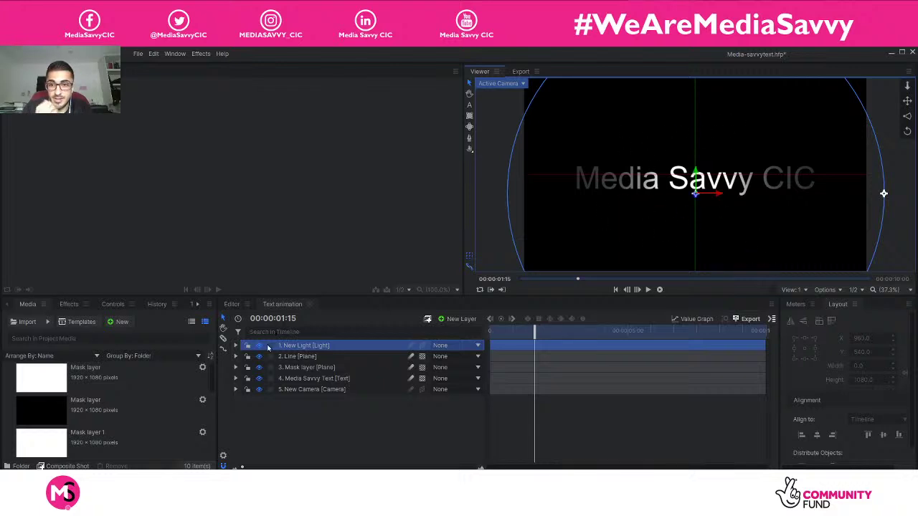
Step: Play the text animation from the start with the repositioned light, deselect the light layer, and return the playhead to 00:00:00:00
drag(532, 329, 480, 332)
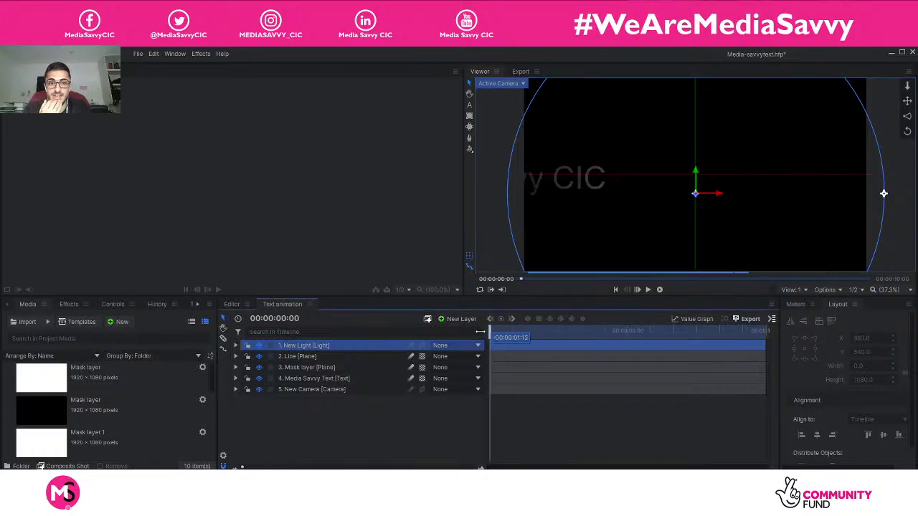
key(space)
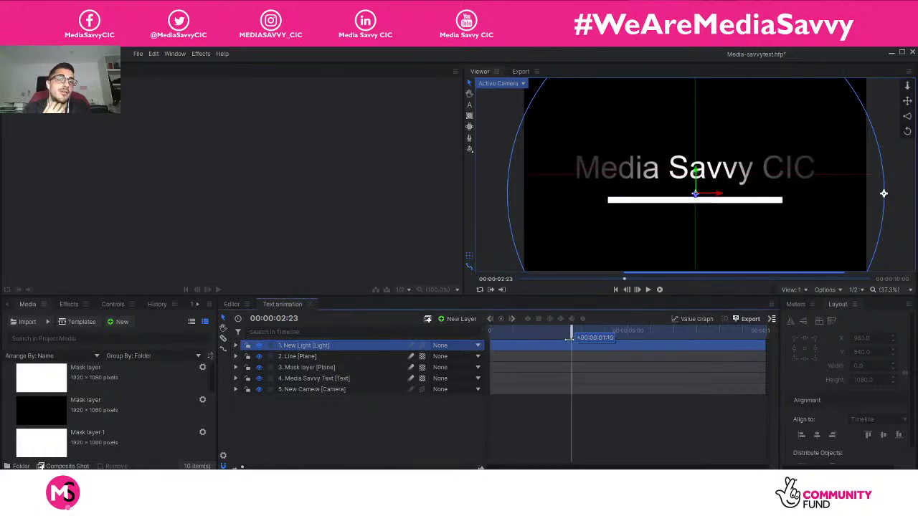
click(452, 417)
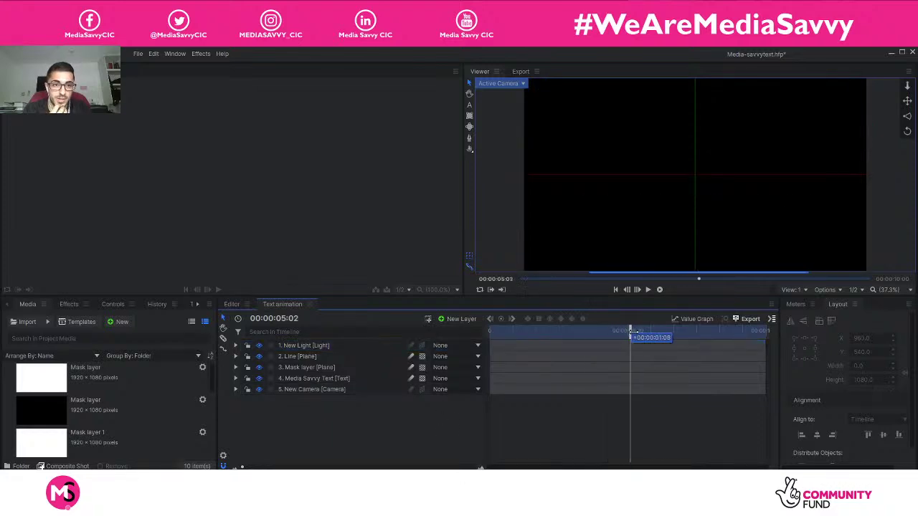
drag(635, 346, 490, 345)
key(space)
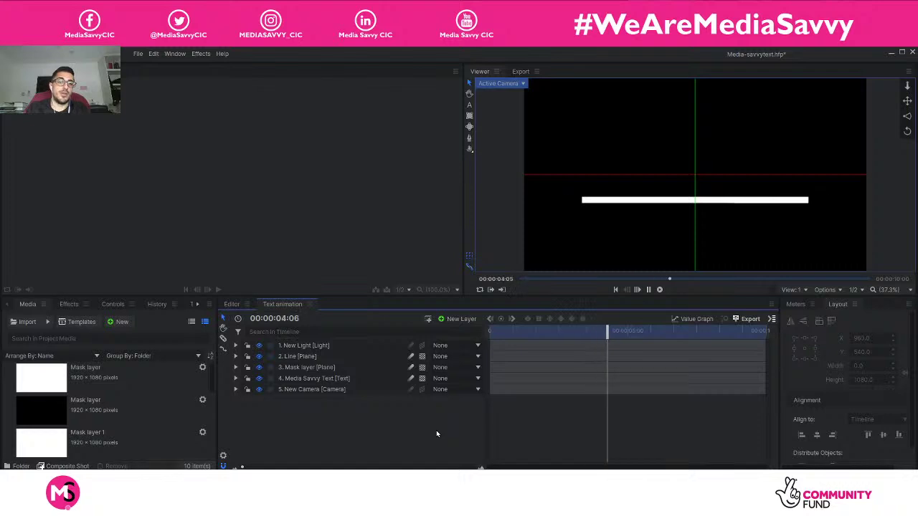
key(space)
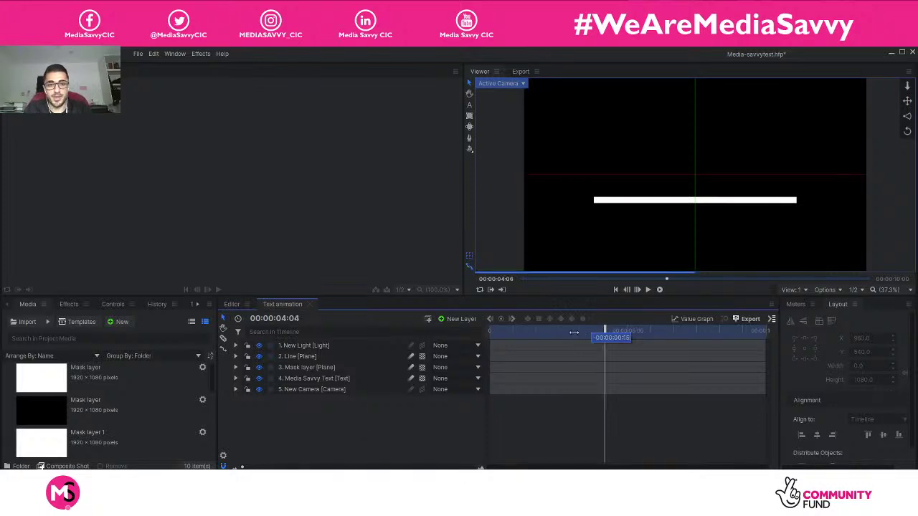
drag(607, 331, 490, 334)
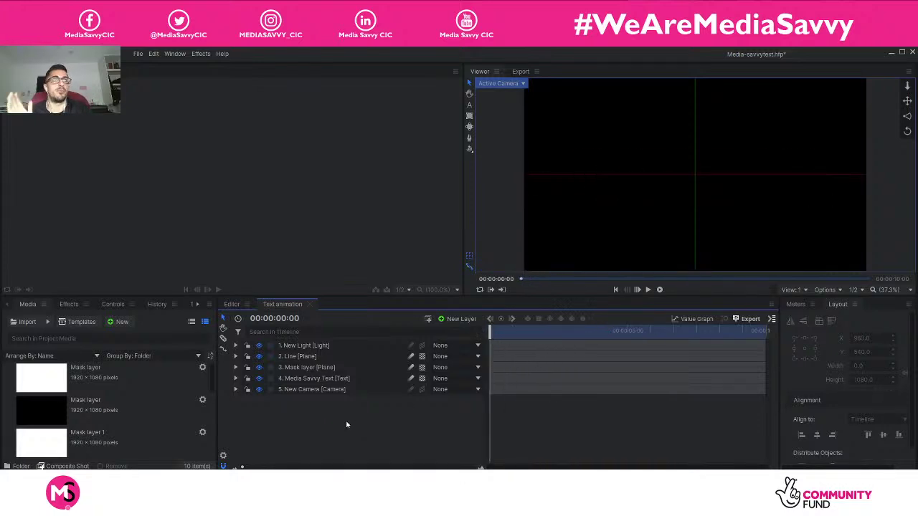
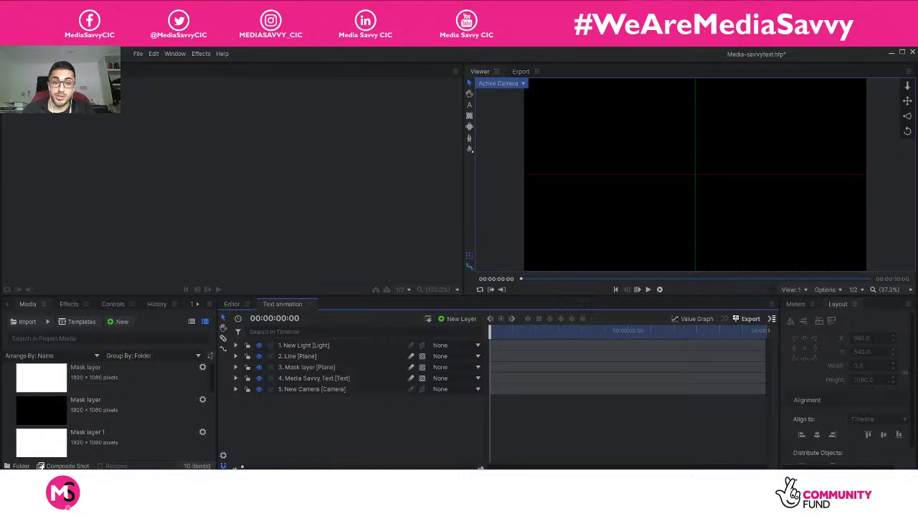
mouse_move(495, 332)
mouse_down()
mouse_move(601, 337)
mouse_move(490, 336)
mouse_up()
Step: Look through the project's media items, from the Mask layer planes down to the Text animation composite shot
click(330, 380)
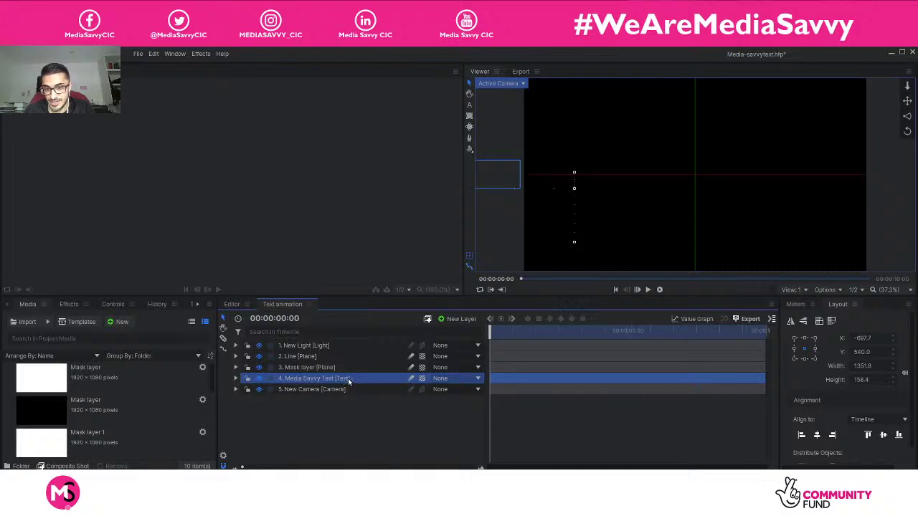
click(320, 420)
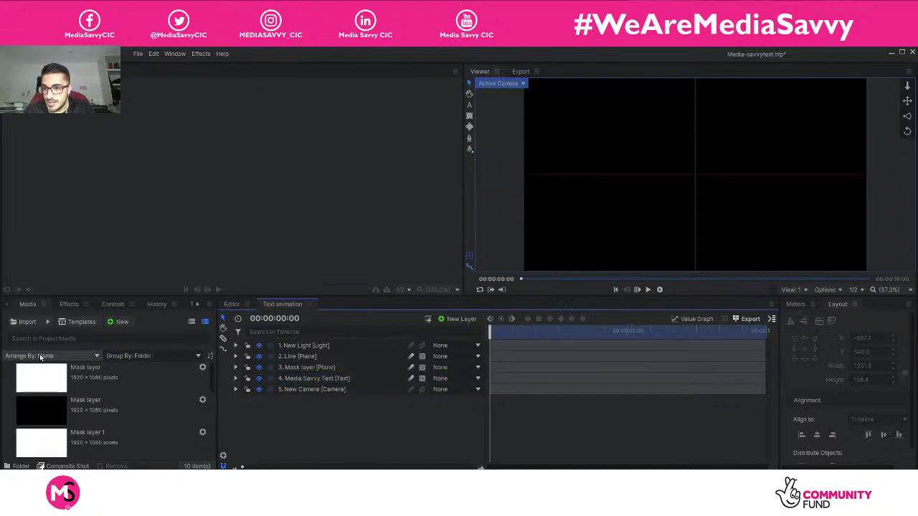
scroll(79, 393, down, 3)
scroll(112, 435, up, 5)
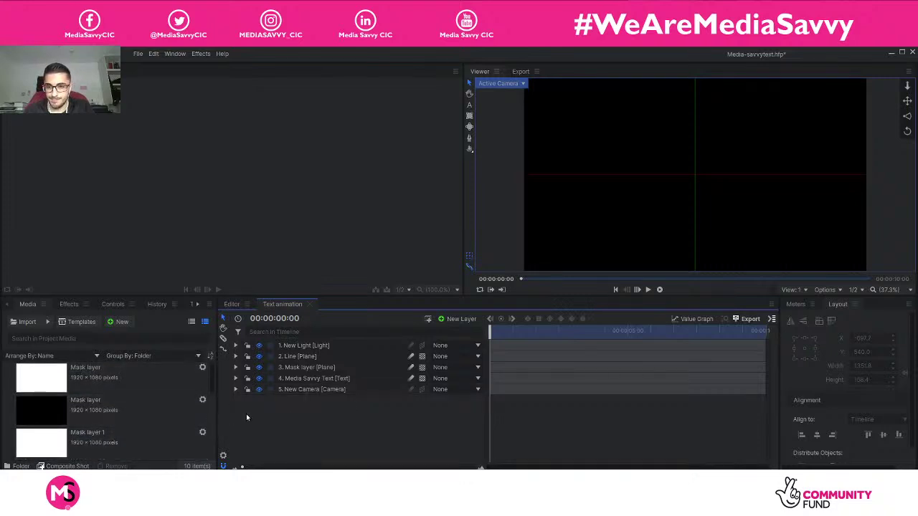
scroll(130, 402, down, 5)
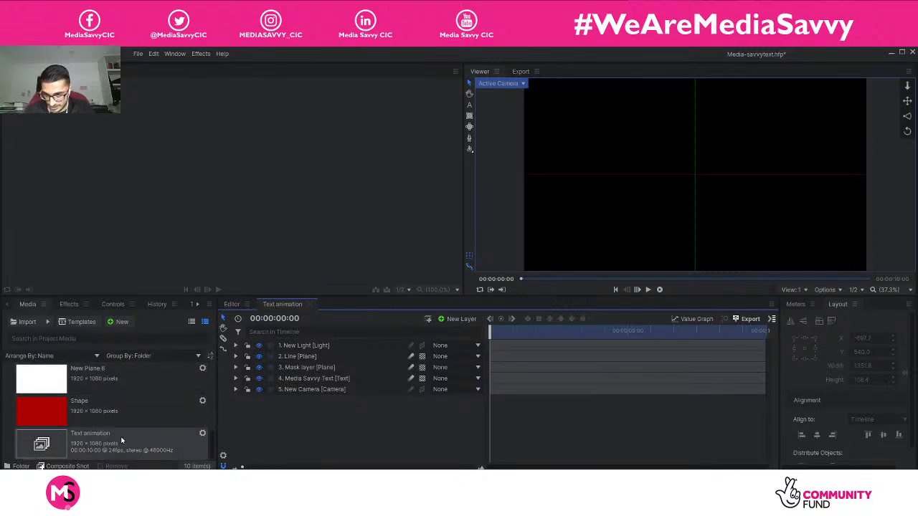
scroll(118, 437, up, 4)
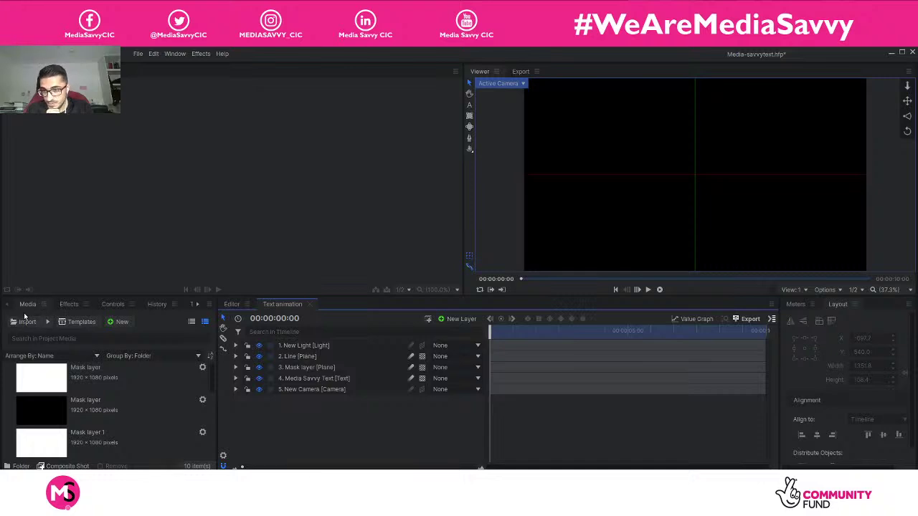
Step: Create a new folder named Animation in the project media
click(109, 380)
scroll(112, 382, down, 5)
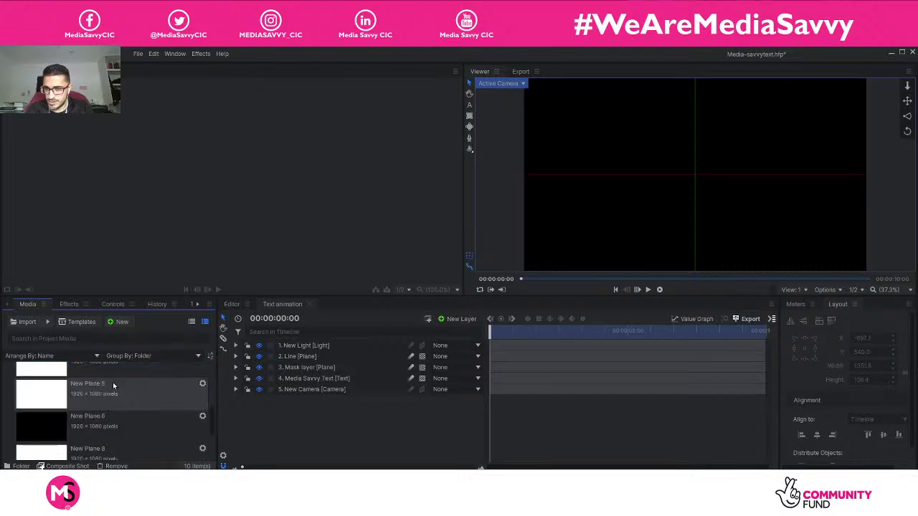
scroll(114, 386, up, 5)
scroll(117, 400, down, 5)
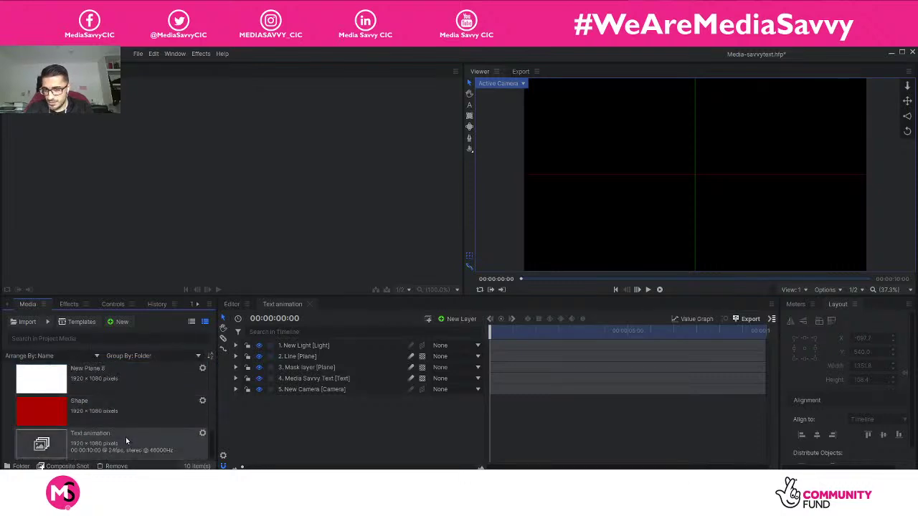
shift+click(125, 436)
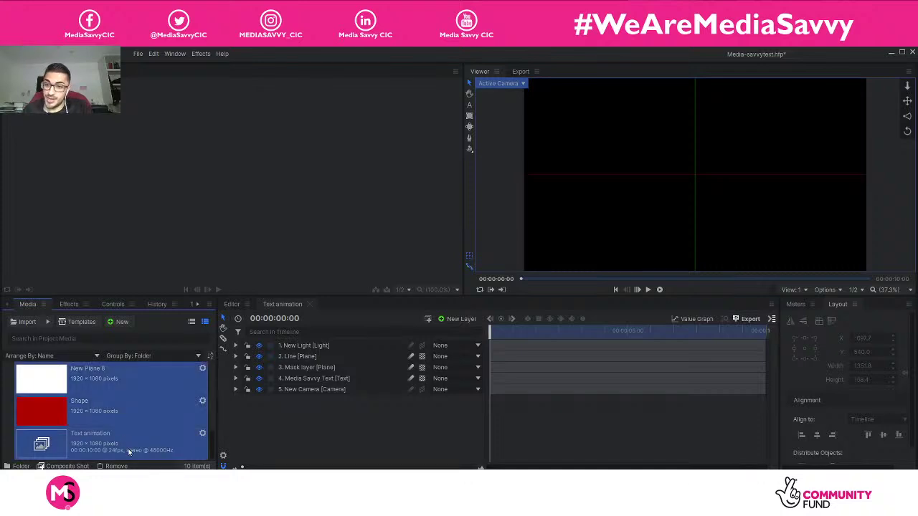
click(21, 467)
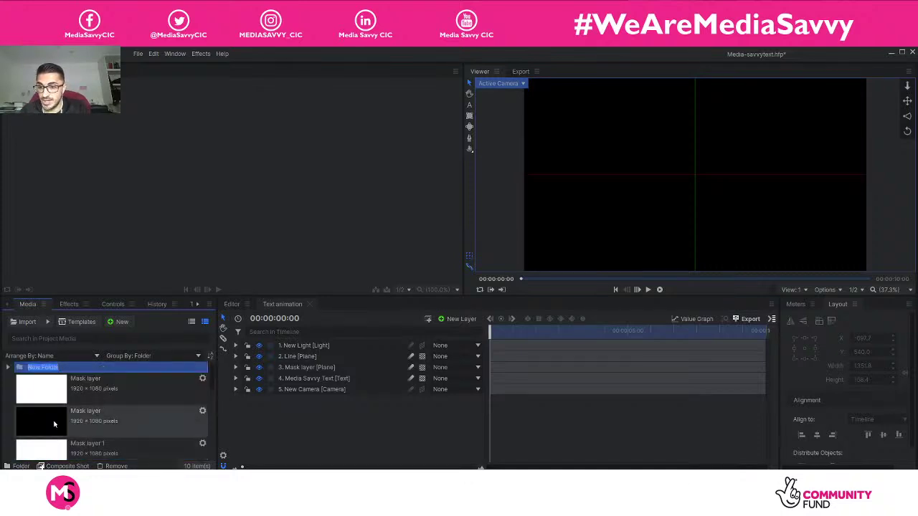
text(An)
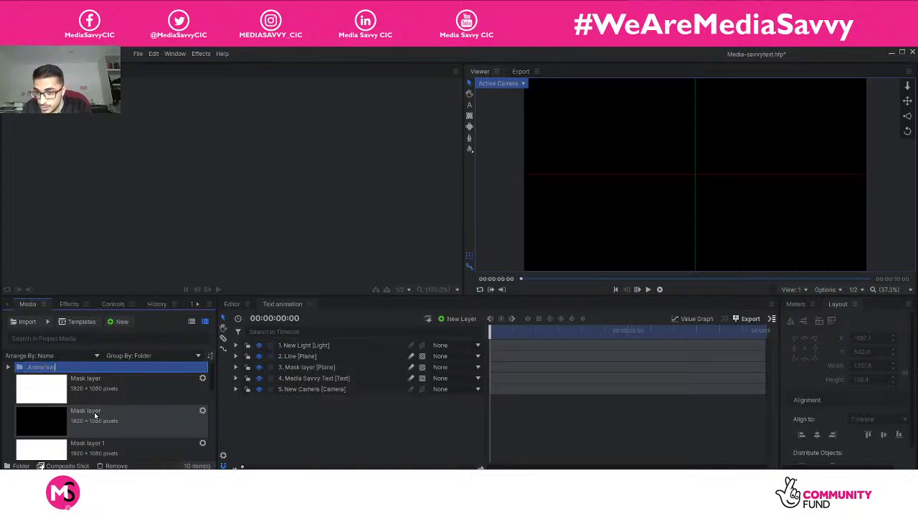
text(imation)
Step: Move all the loose media items, including the Text animation composite shot, into the Animation folder and collapse it
click(7, 369)
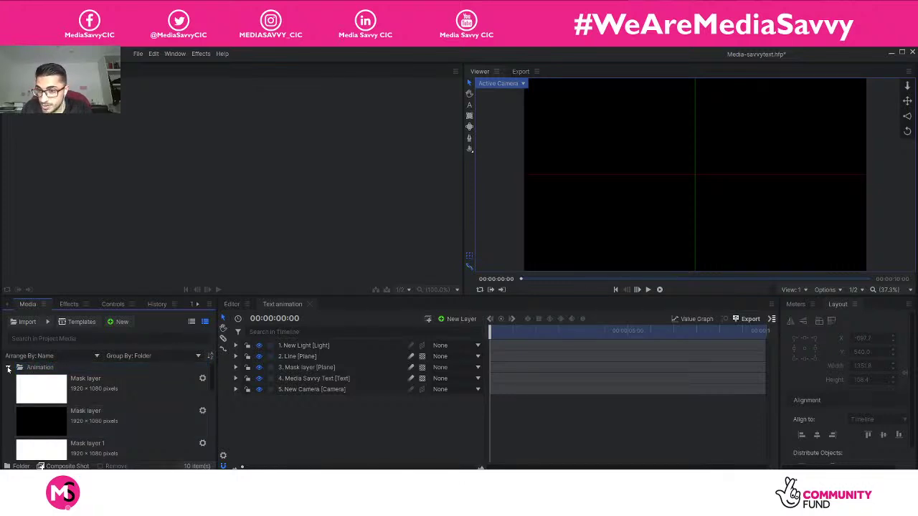
scroll(118, 396, down, 5)
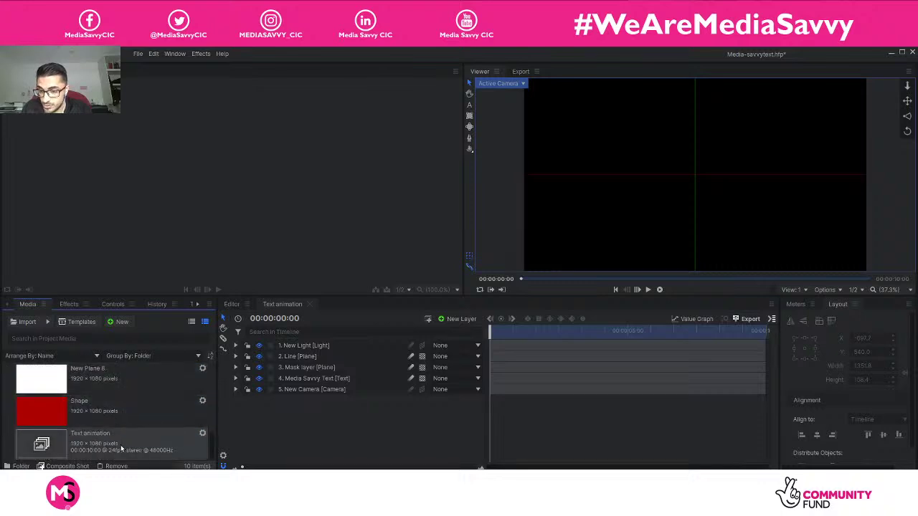
shift+click(121, 448)
scroll(120, 447, up, 5)
drag(96, 399, 41, 367)
click(8, 369)
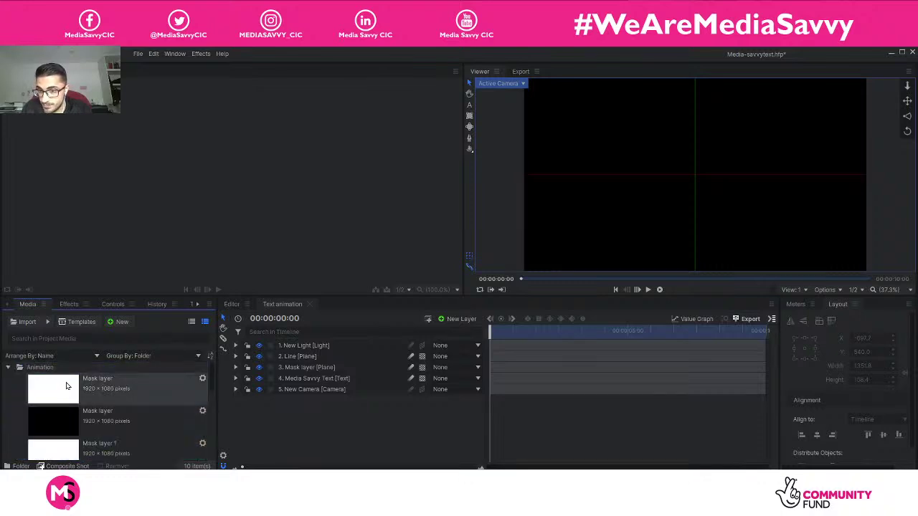
click(8, 368)
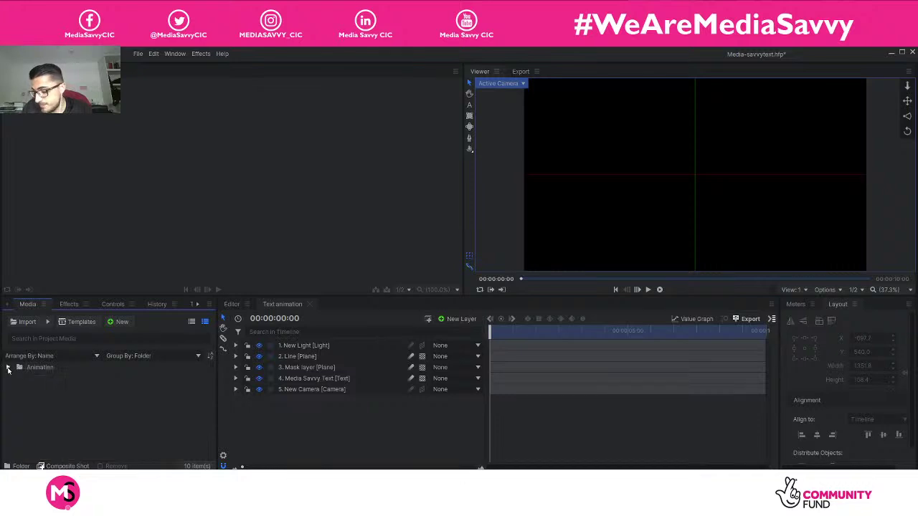
Step: Expand the Animation folder to check the items inside it, and collapse it again
double_click(44, 370)
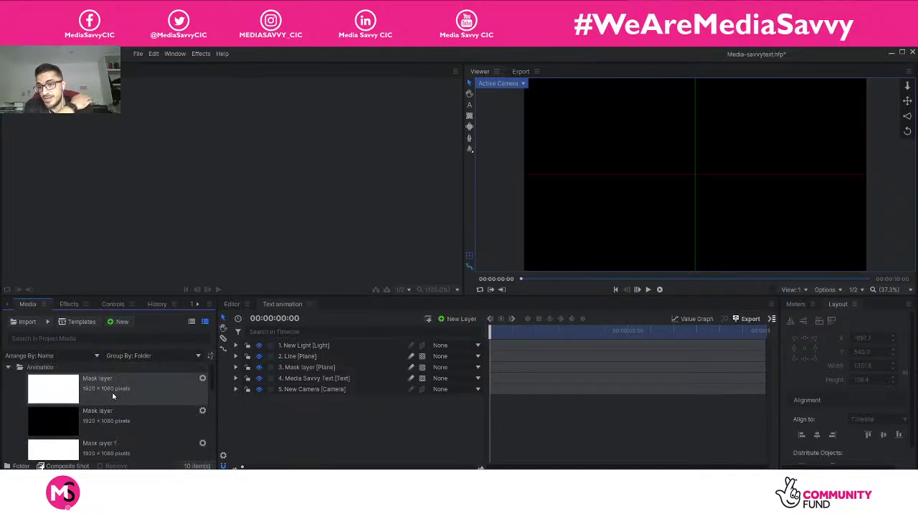
scroll(107, 402, down, 5)
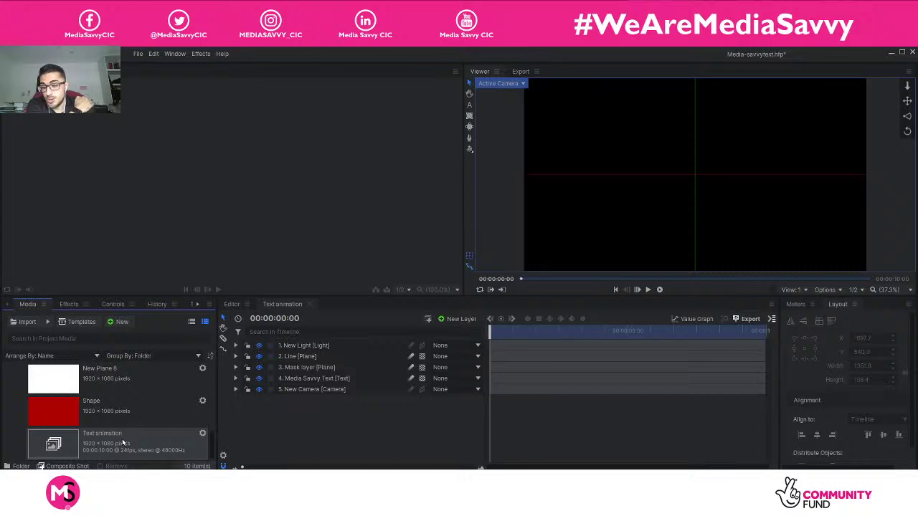
scroll(119, 425, up, 3)
double_click(64, 381)
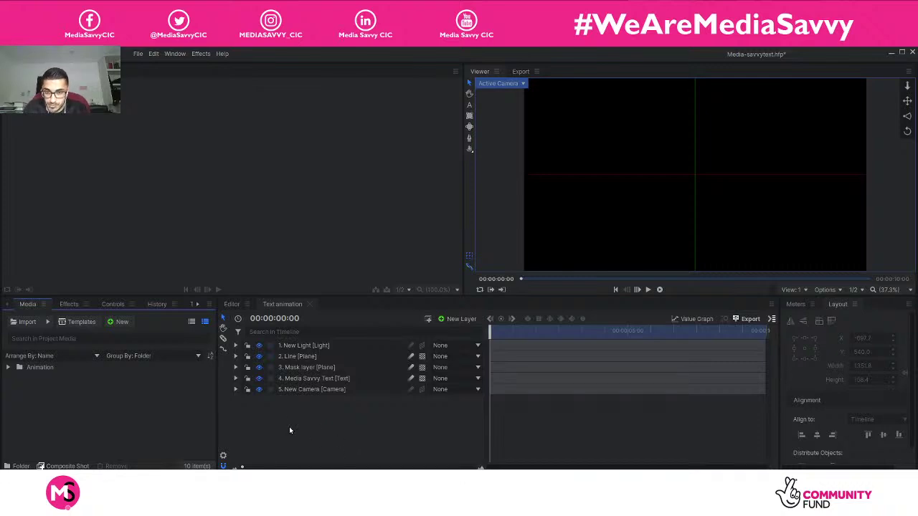
Step: Compare the Editor timeline with the Text animation composite shot timeline, ending on the composite shot
click(232, 305)
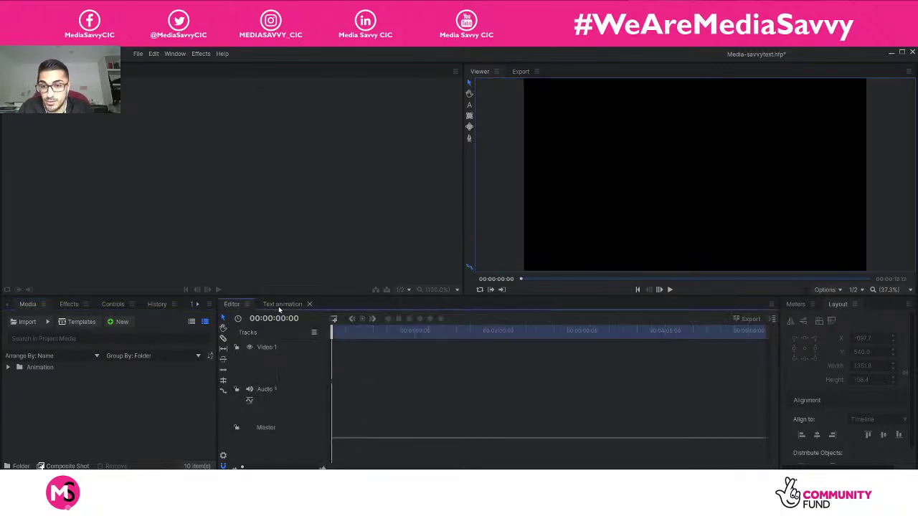
click(283, 305)
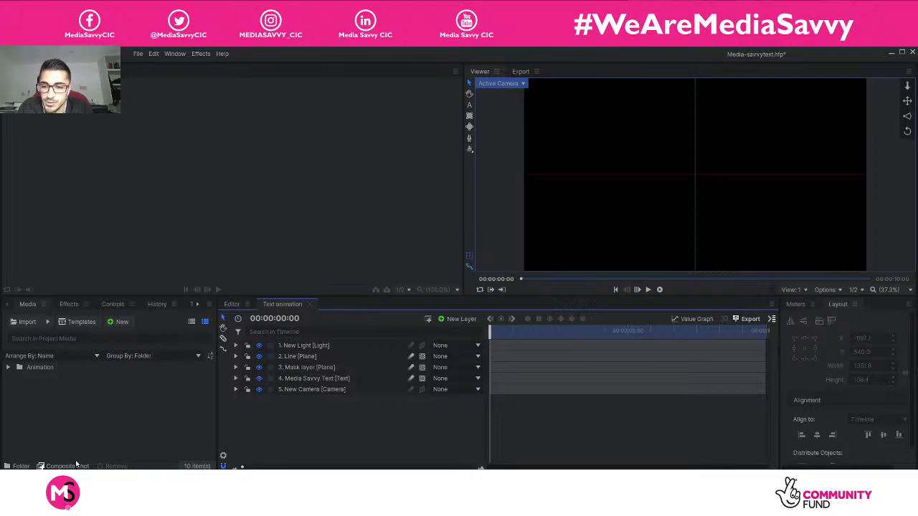
click(235, 304)
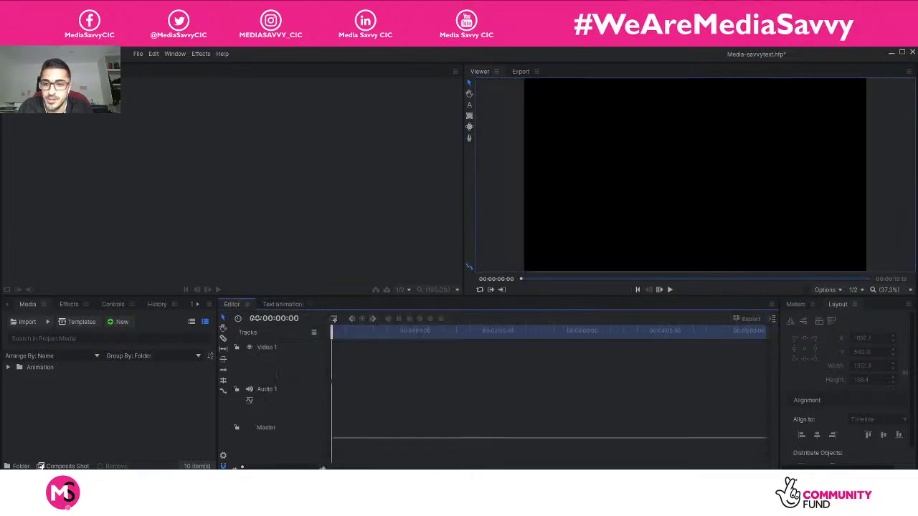
click(270, 303)
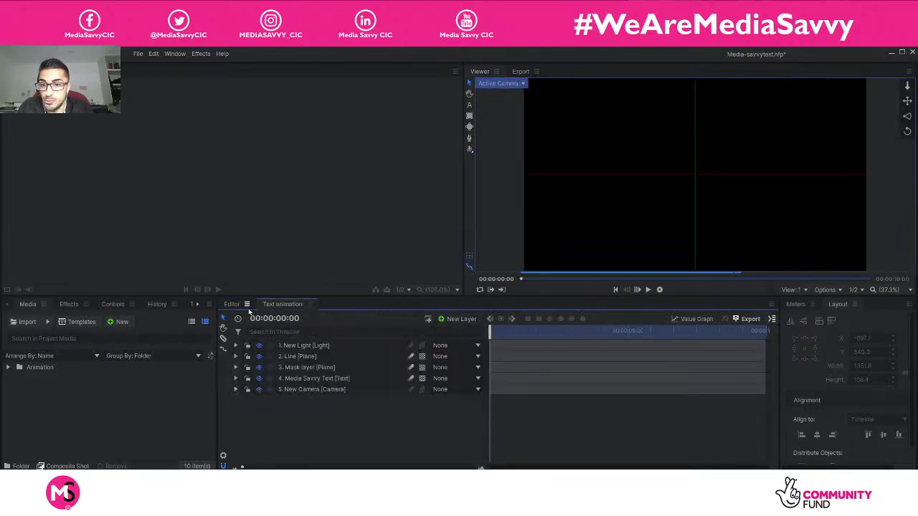
click(236, 305)
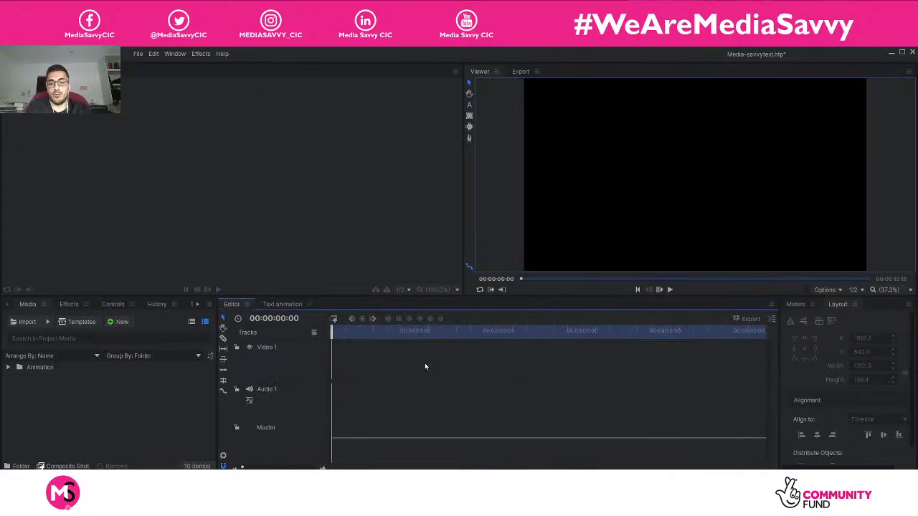
click(284, 304)
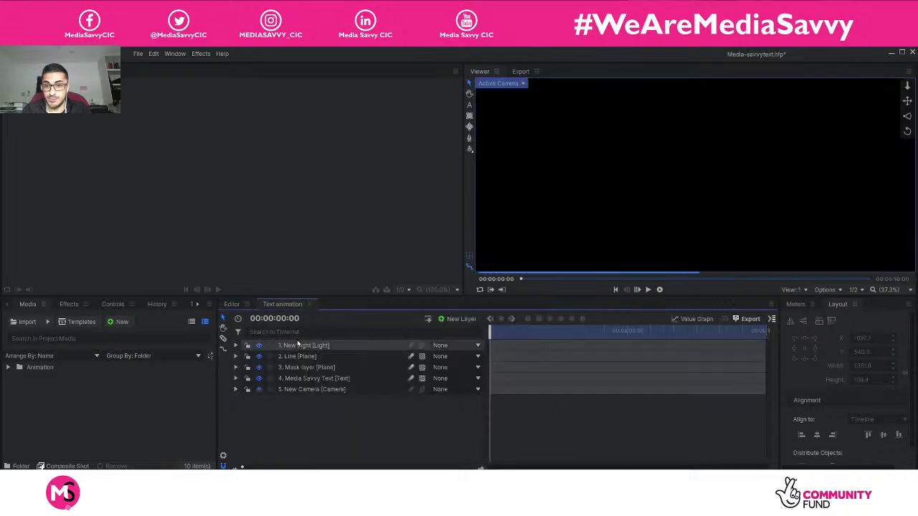
Step: Place the Text animation composite shot from the Animation folder at the start of Video 1 in the Editor timeline
click(231, 304)
double_click(22, 368)
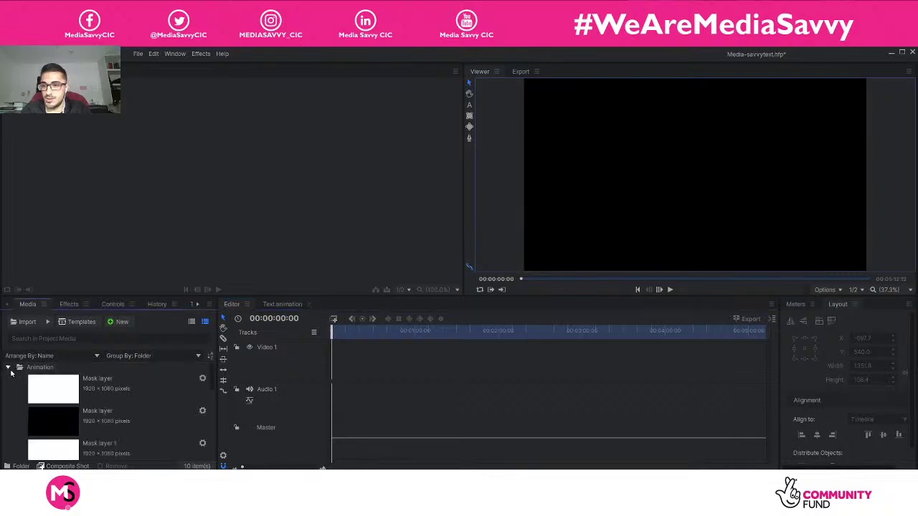
scroll(96, 443, down, 3)
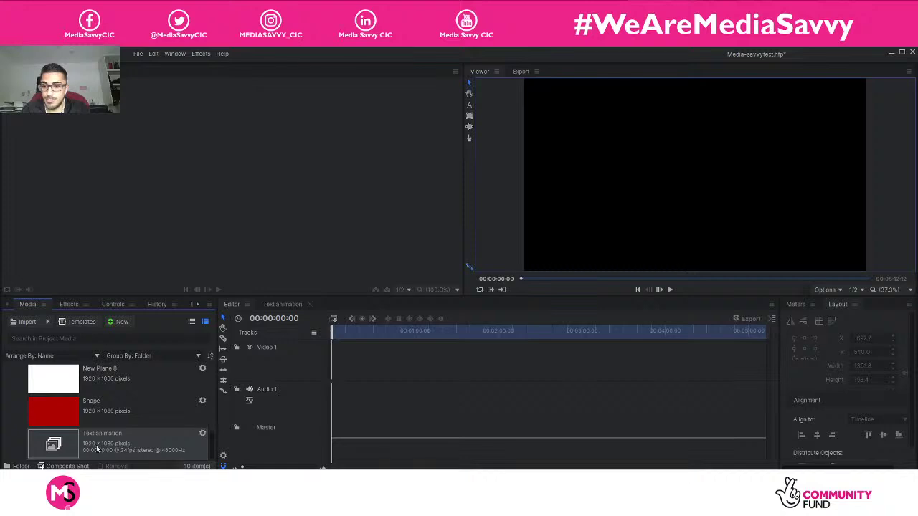
click(173, 450)
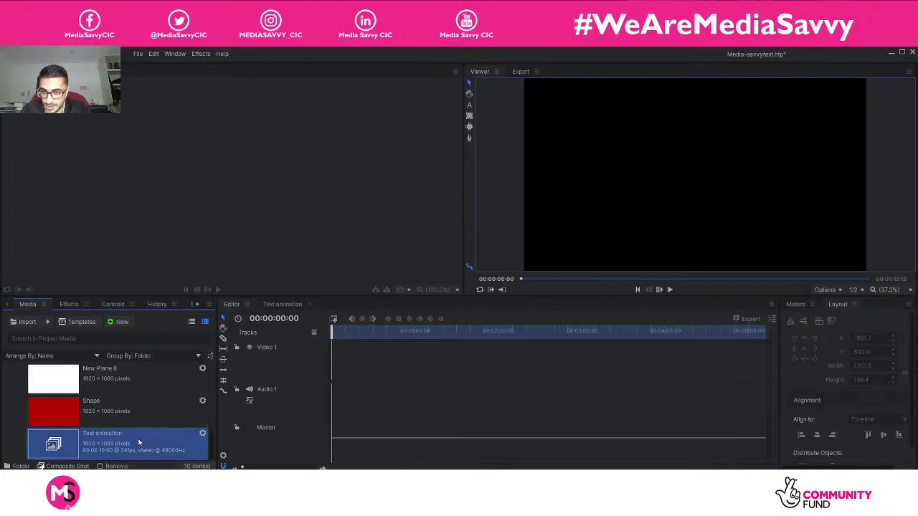
drag(139, 442, 327, 372)
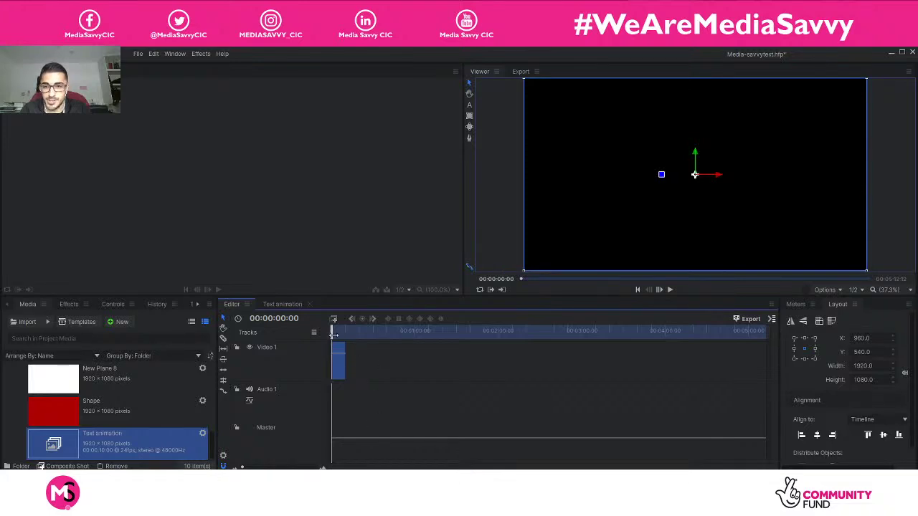
drag(332, 335, 328, 336)
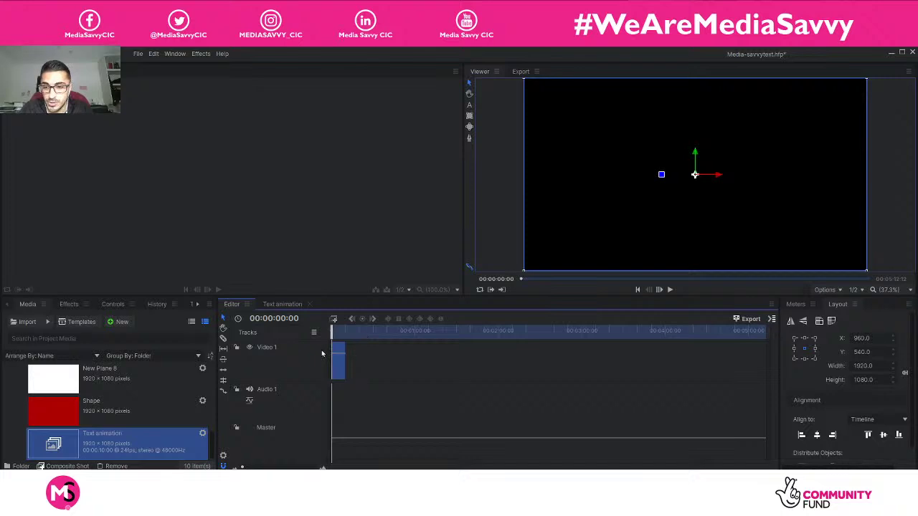
Step: Play the placed clip in the Editor, compare it with the composite shot's separate layers, and collapse the Animation folder
click(280, 304)
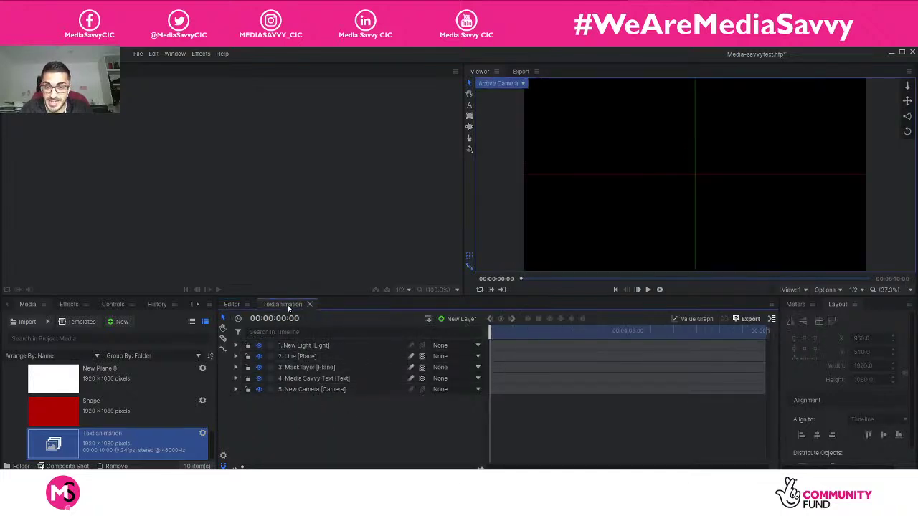
click(232, 304)
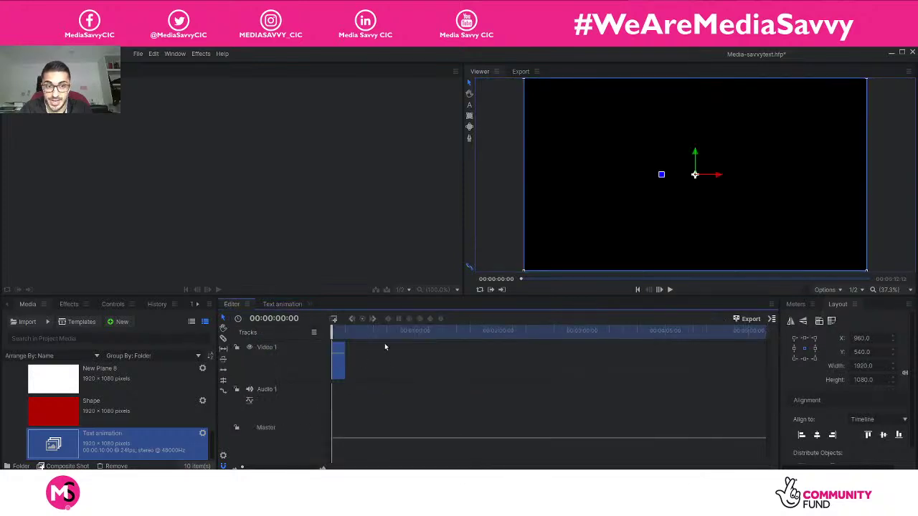
key(space)
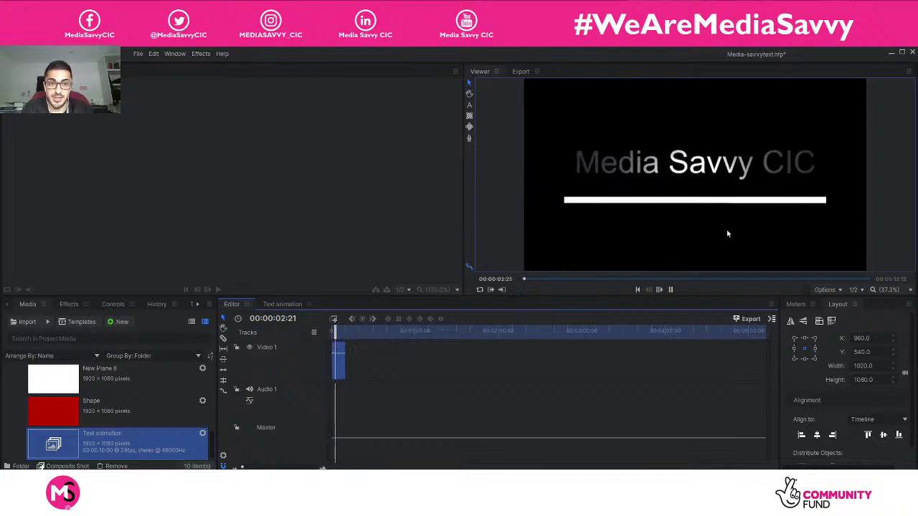
key(space)
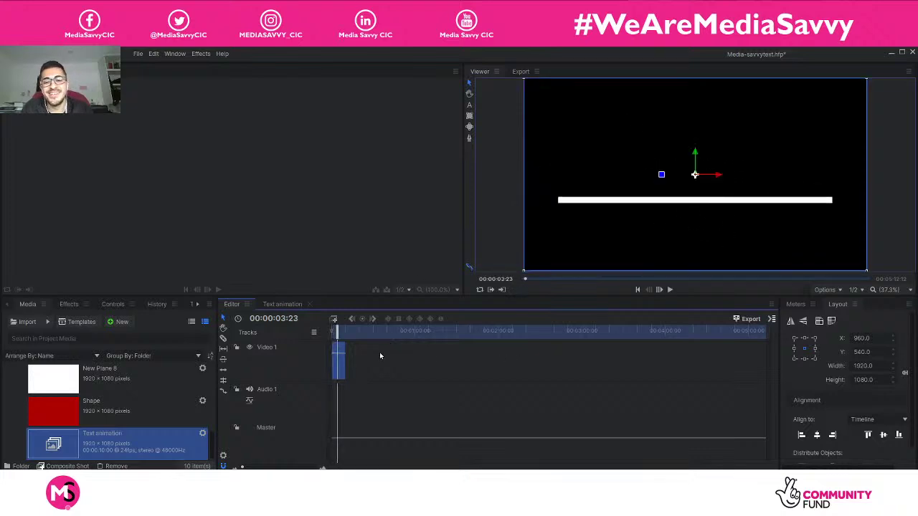
mouse_move(337, 353)
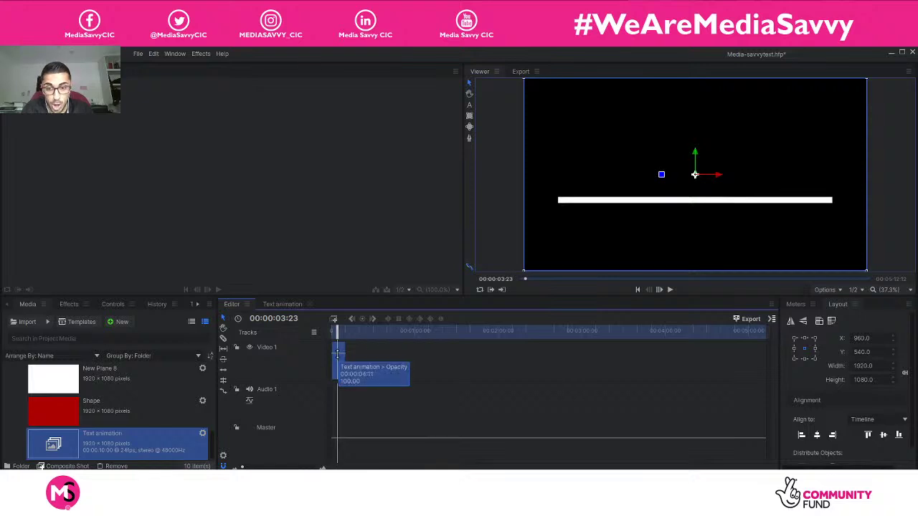
click(284, 305)
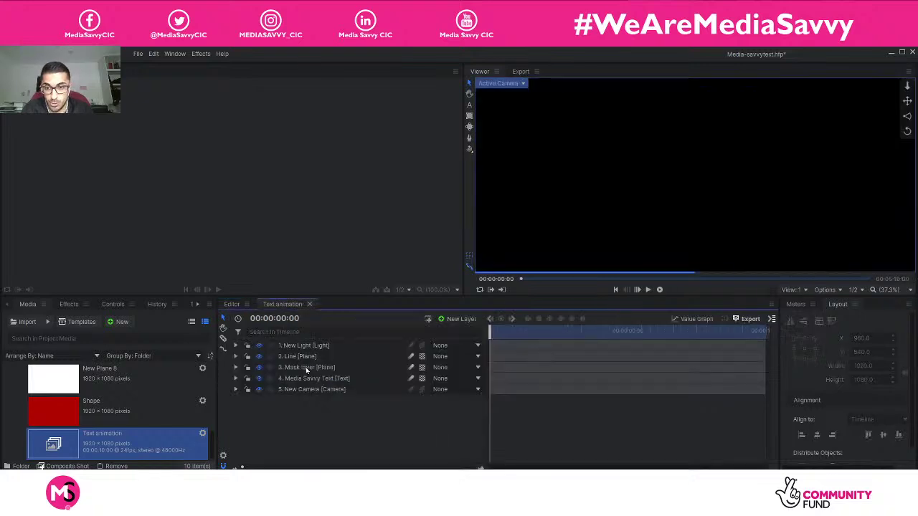
click(237, 305)
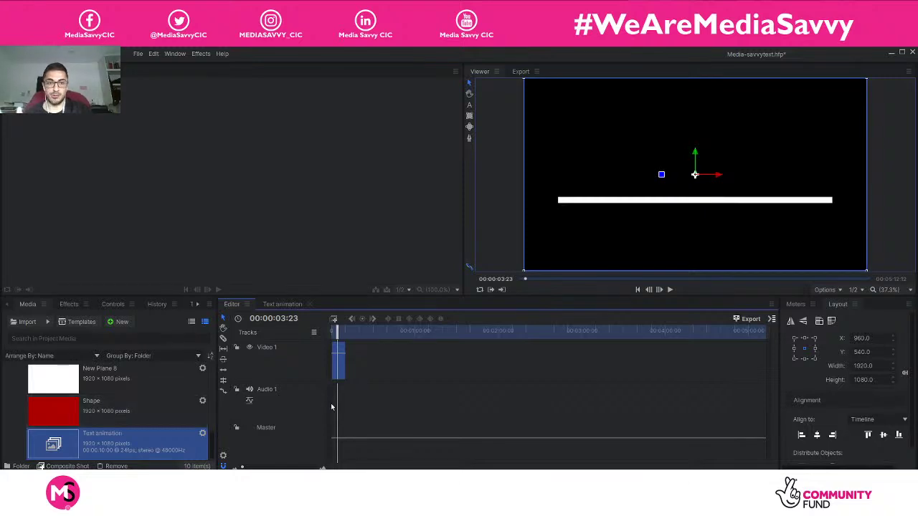
scroll(11, 371, up, 6)
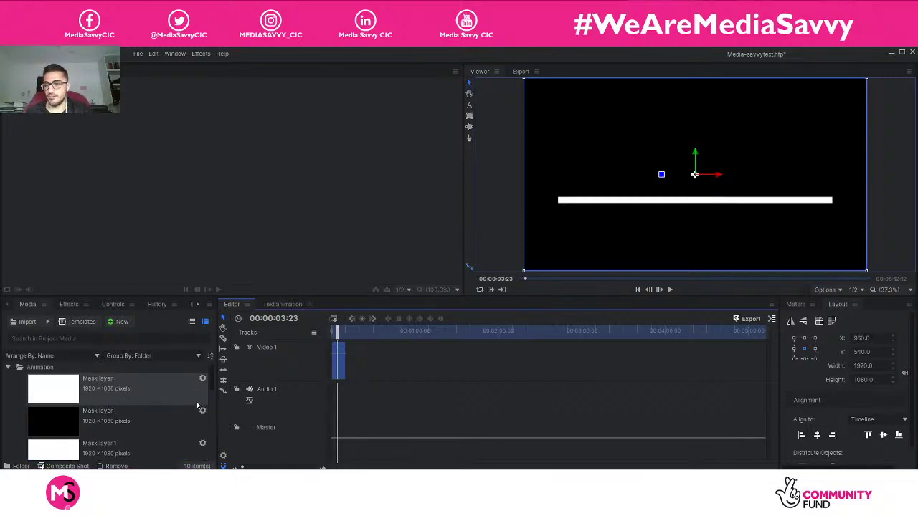
click(10, 369)
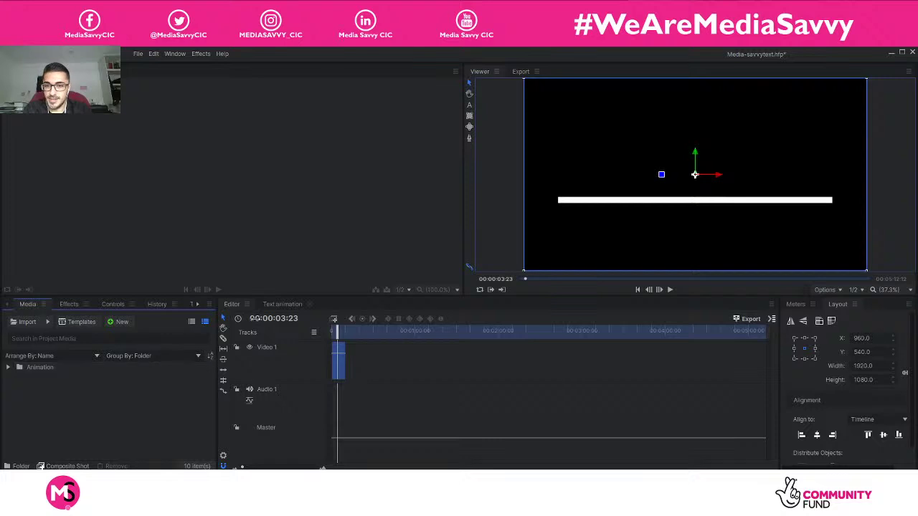
Step: Play the Text animation composite shot from its start until the animation has finished
click(273, 304)
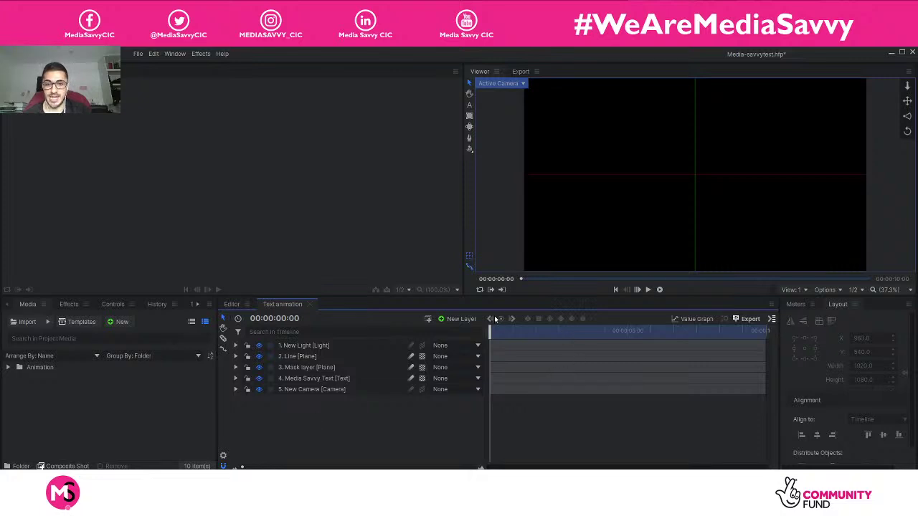
mouse_move(492, 329)
mouse_down()
mouse_move(651, 329)
mouse_move(491, 324)
mouse_up()
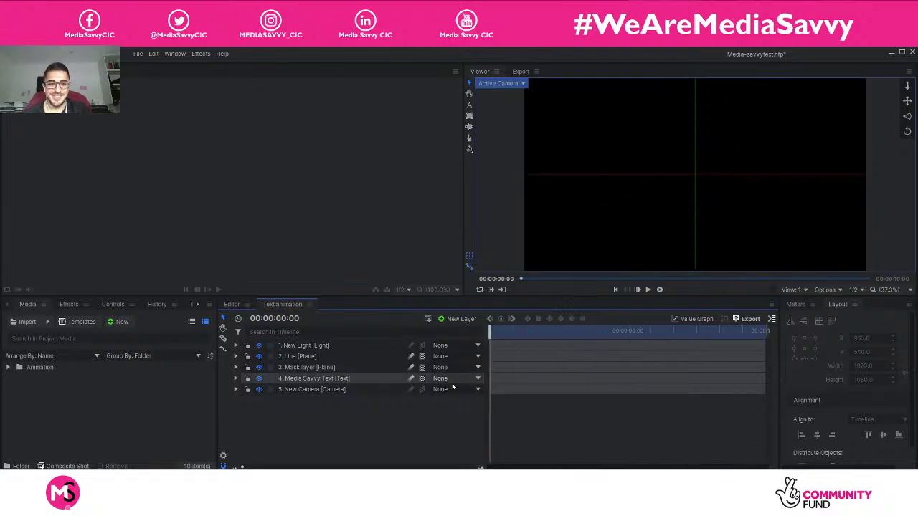
key(space)
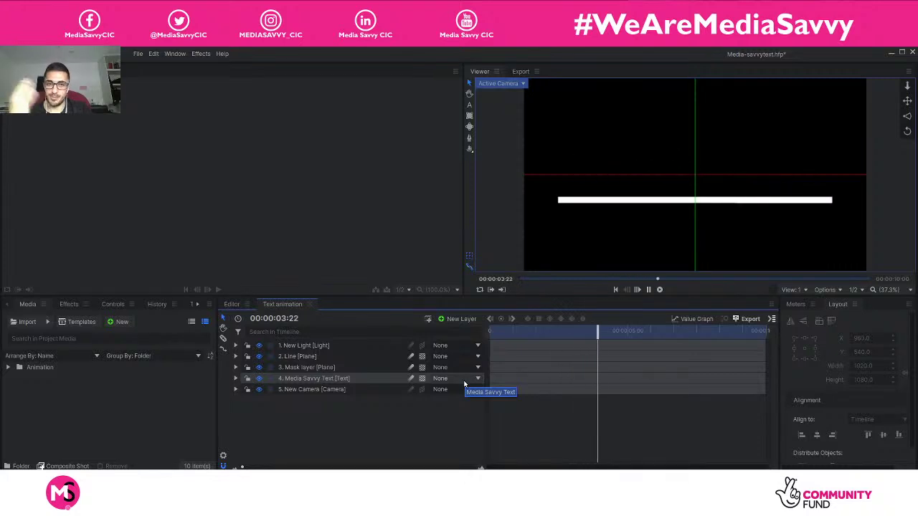
key(space)
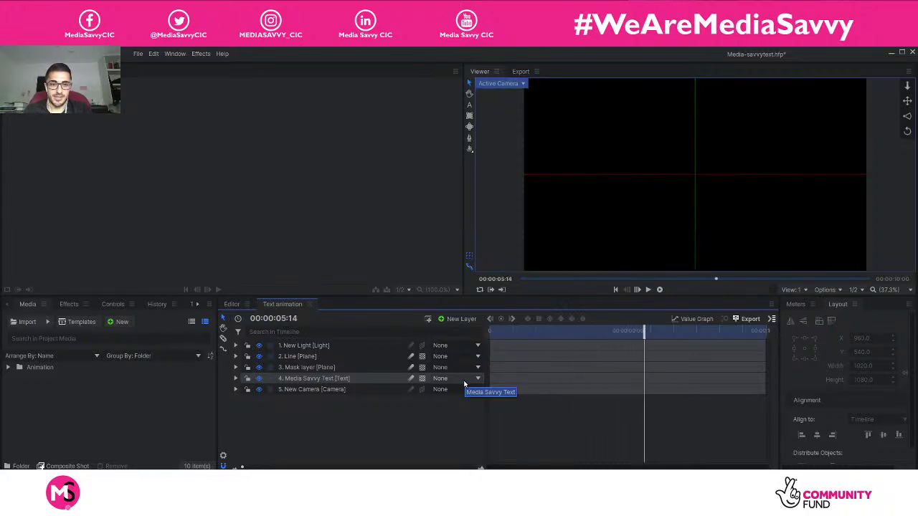
Step: Set the composite shot's out point at 00:00:05:11, just after the text and line have disappeared
drag(643, 332, 638, 335)
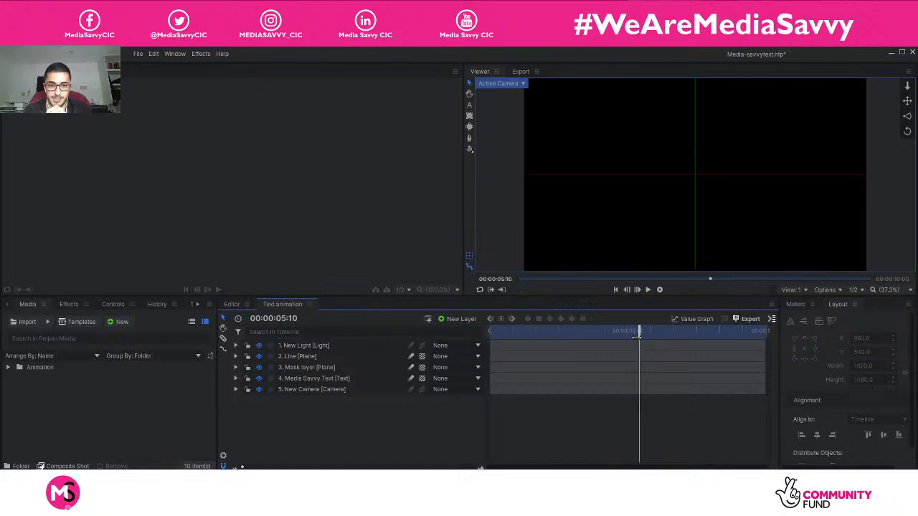
click(500, 290)
mouse_move(639, 332)
mouse_down()
mouse_move(573, 334)
mouse_move(641, 336)
mouse_up()
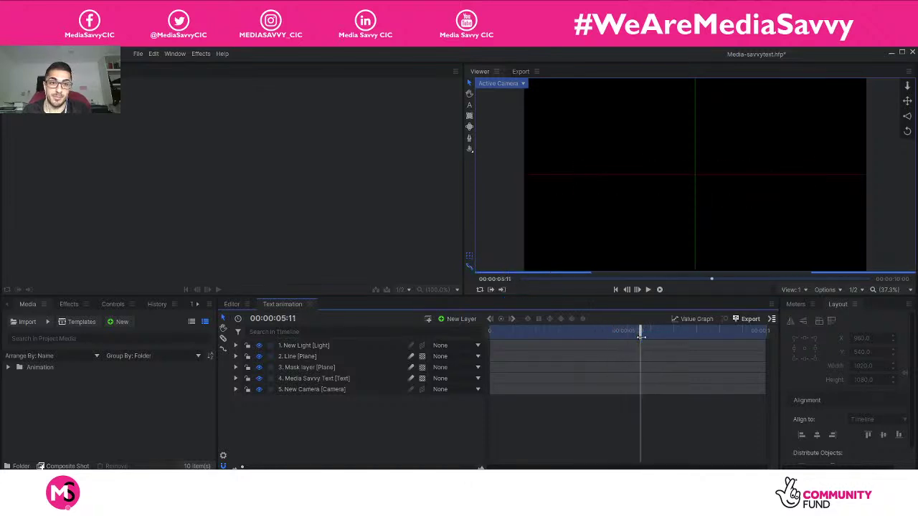
click(502, 289)
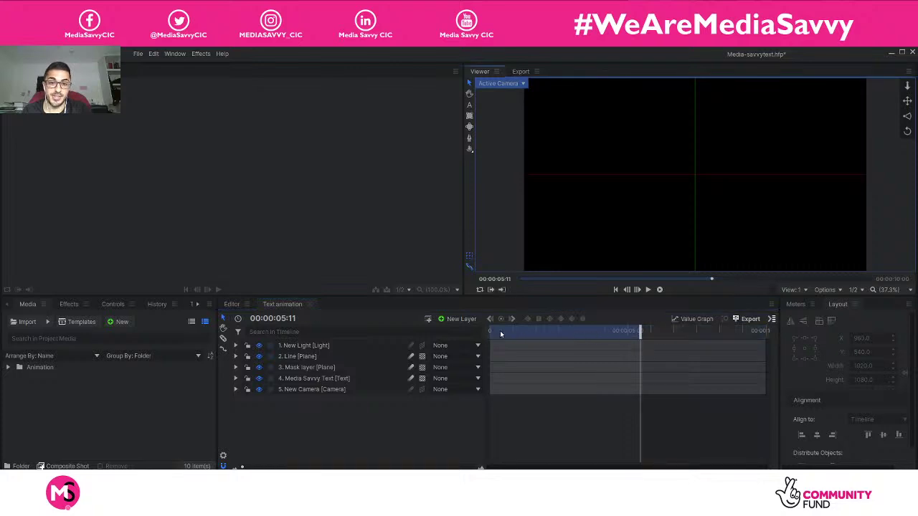
key(ctrl+z)
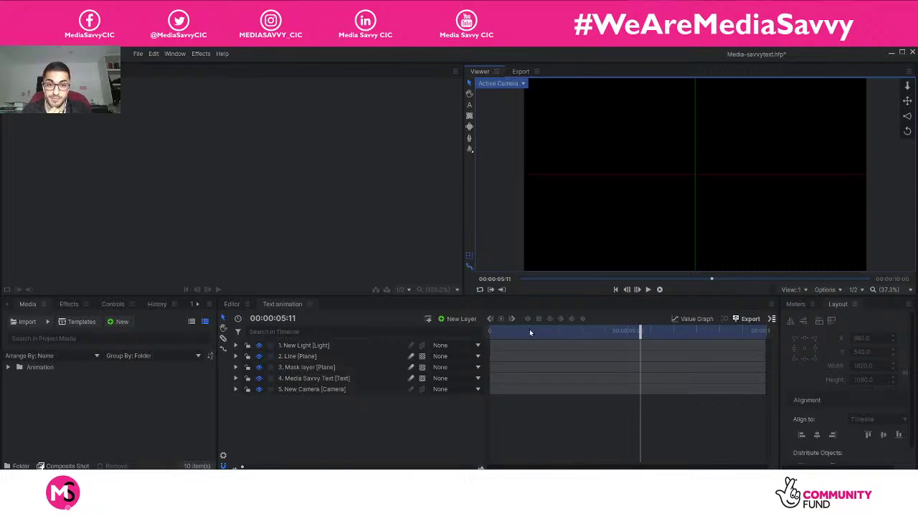
click(502, 289)
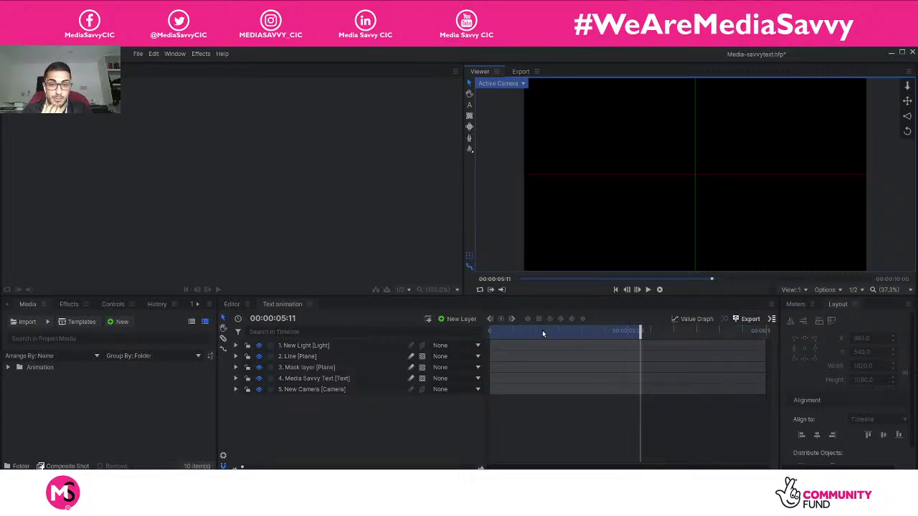
drag(640, 331, 582, 338)
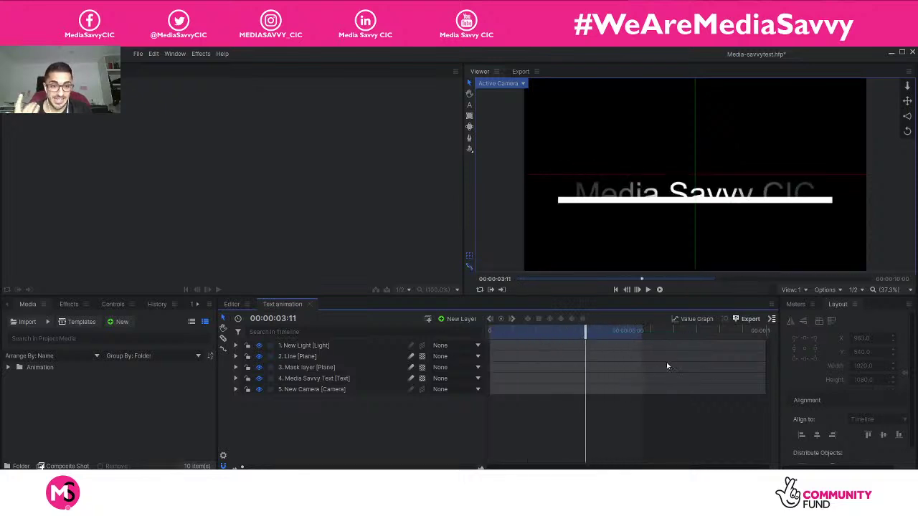
Step: Add the Text animation composite shot's section up to the out point to the export queue
click(771, 320)
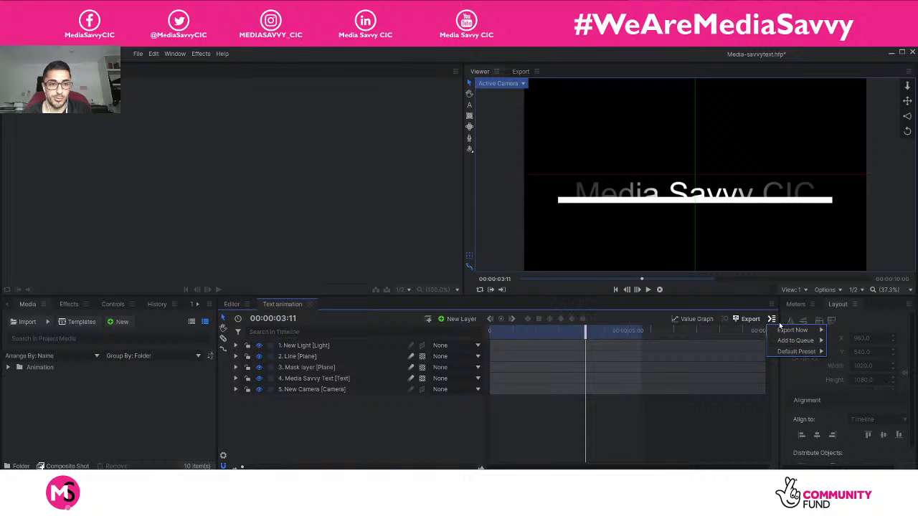
mouse_move(792, 345)
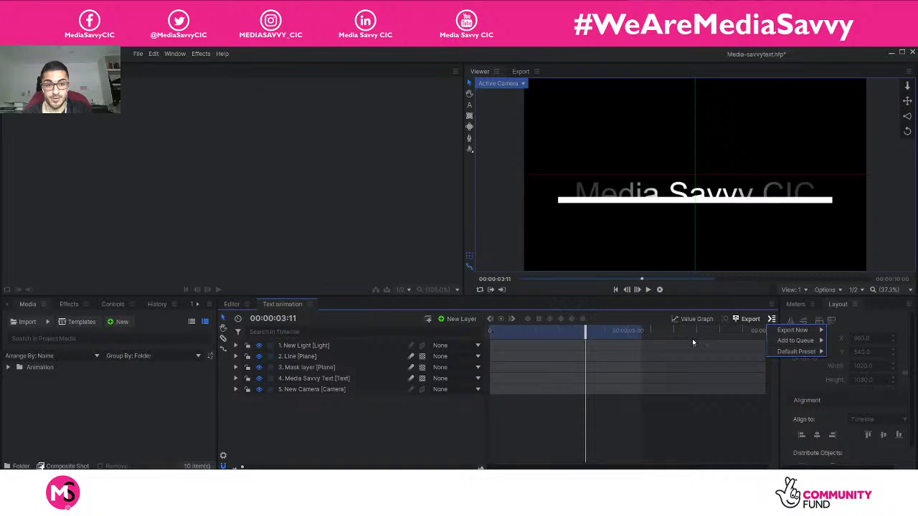
click(851, 341)
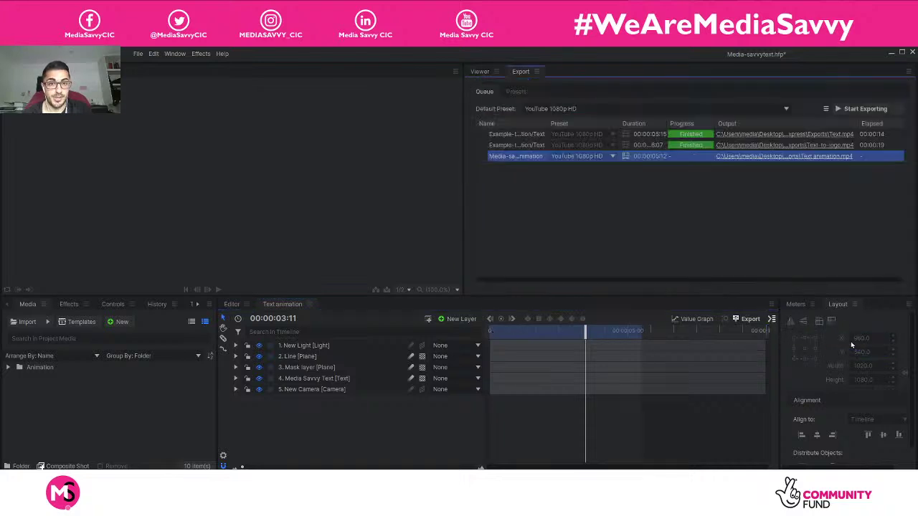
Step: Remove the two finished exports, Text-to-logo.mp4 and Text.mp4, from the export queue
click(525, 146)
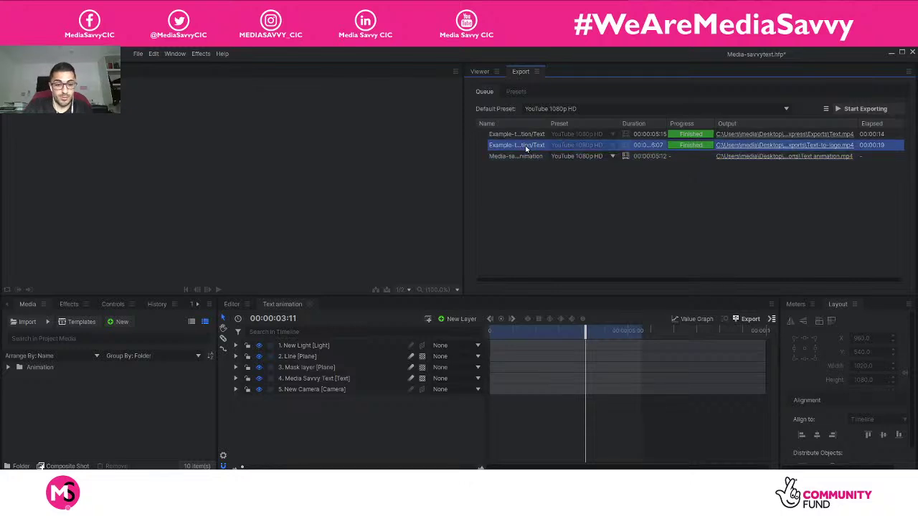
key(Delete)
key(Return)
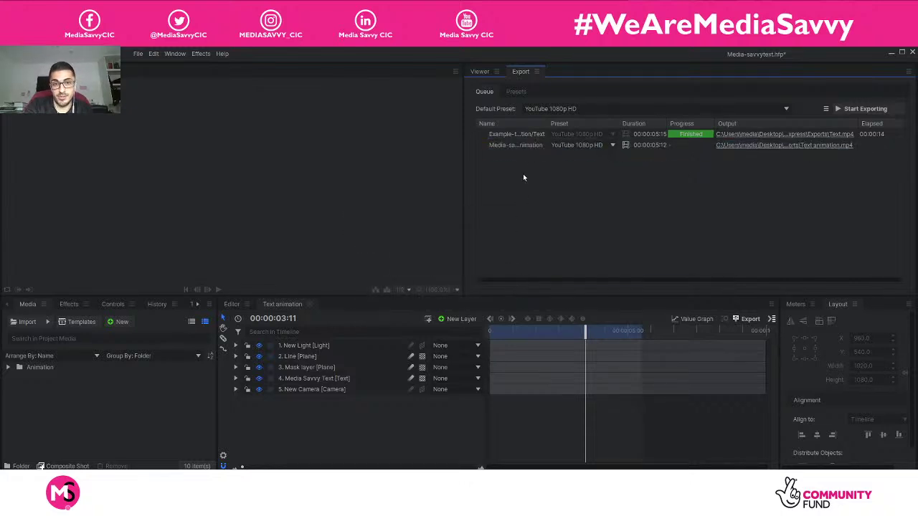
click(519, 136)
key(Delete)
click(528, 285)
Step: Choose the YouTube 1080p HD preset for the queued Text animation export
click(522, 135)
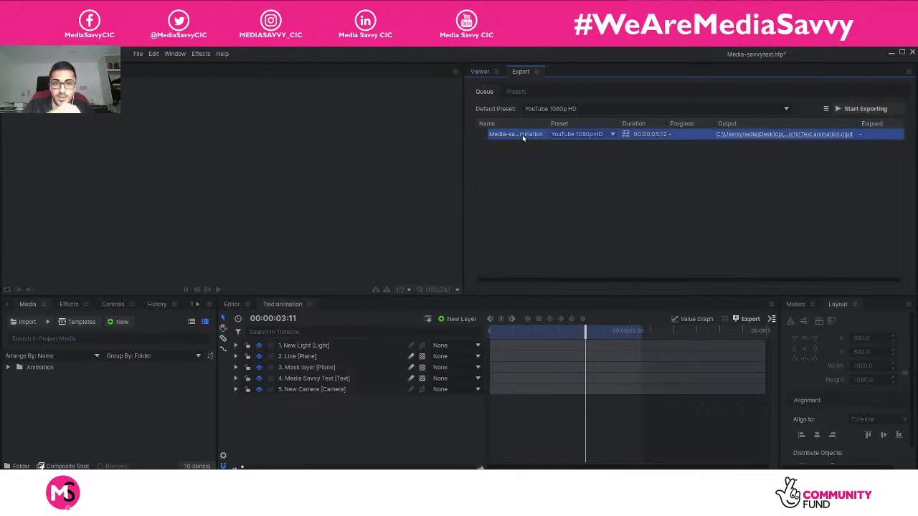
click(589, 136)
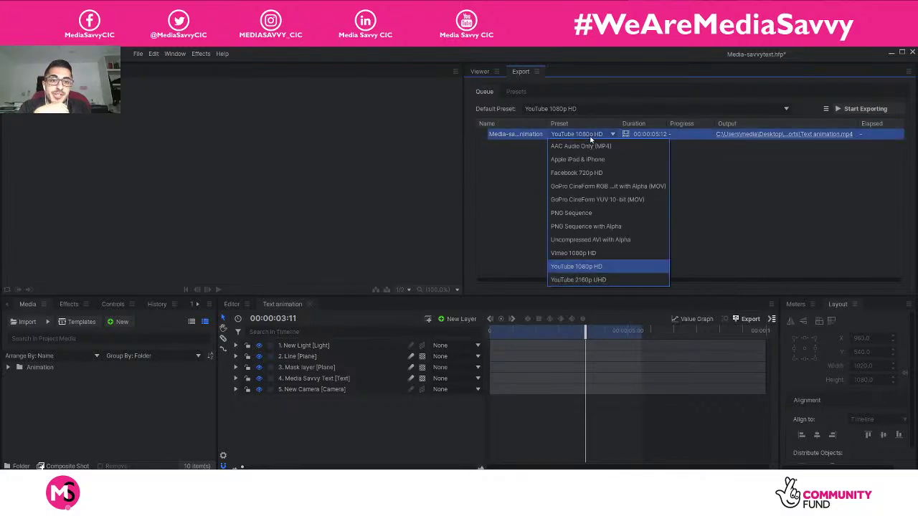
click(608, 266)
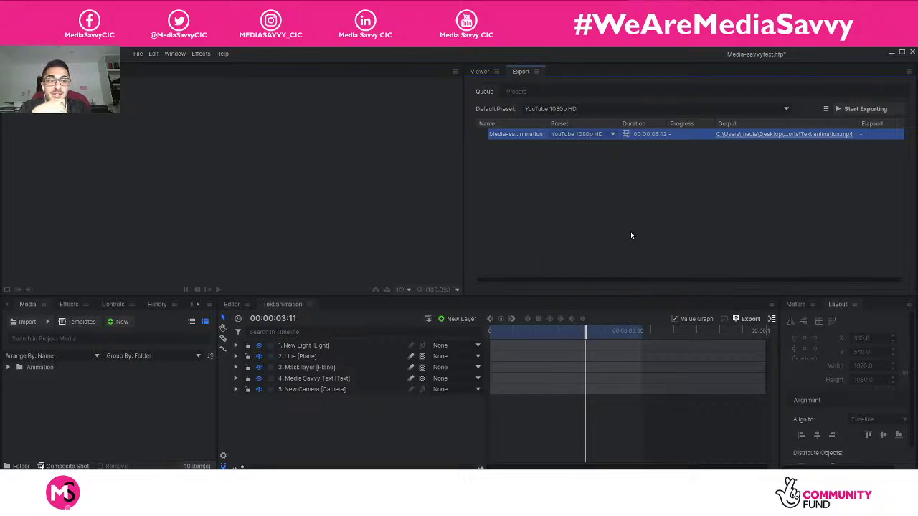
Step: Set the queued export's output file to Text animation-MS as an MP4 in the Exports folder
click(736, 136)
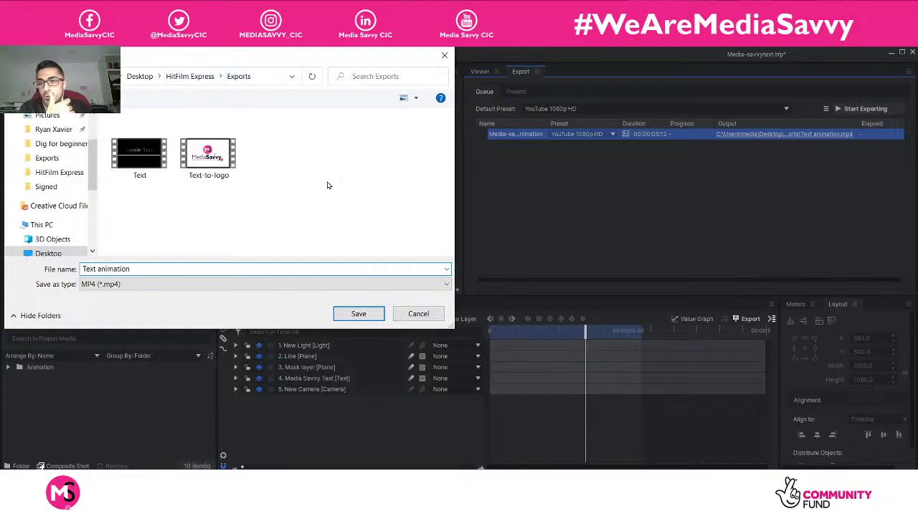
click(312, 270)
text(-MS)
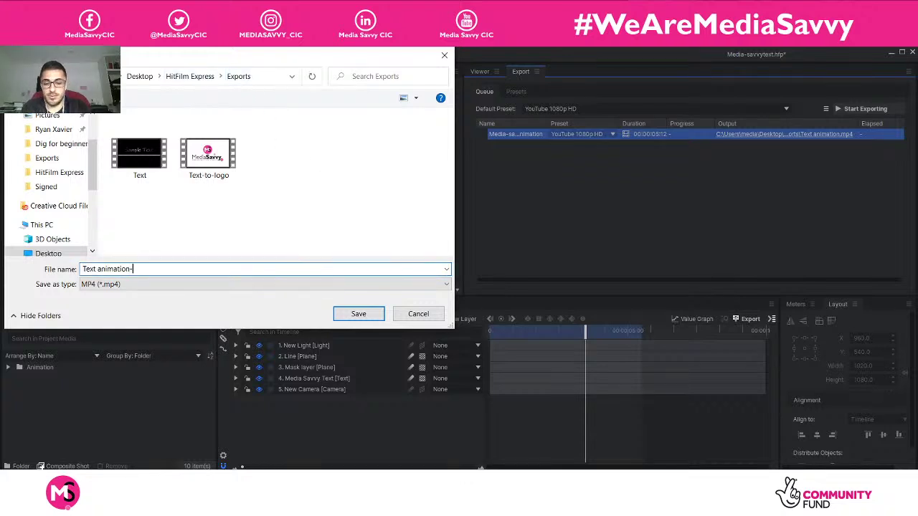
click(358, 315)
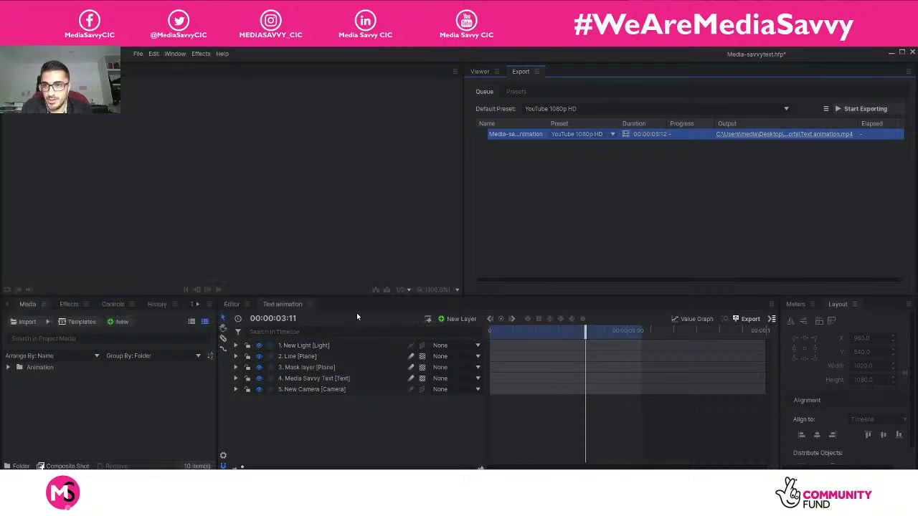
Step: Export the queued Text animation shot and open the Exports folder inside the Desktop's HitFilm Express folder in File Explorer
click(855, 110)
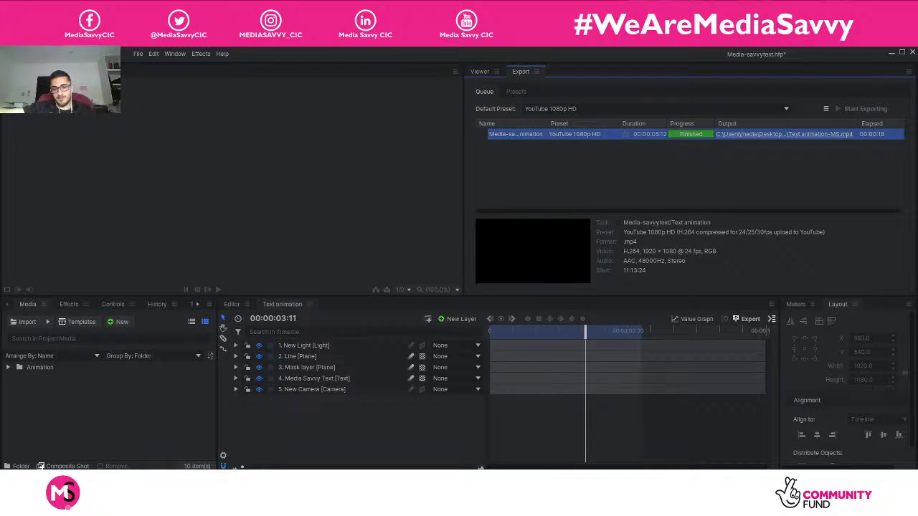
click(784, 134)
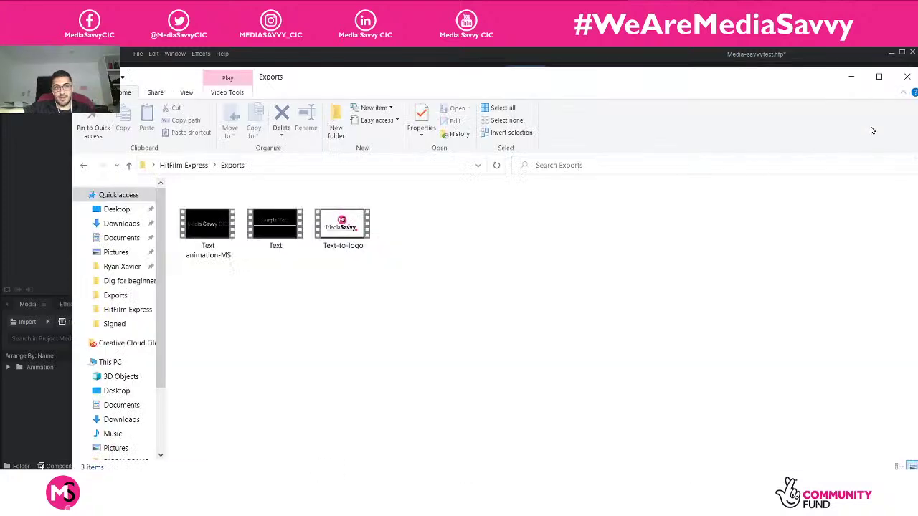
click(116, 209)
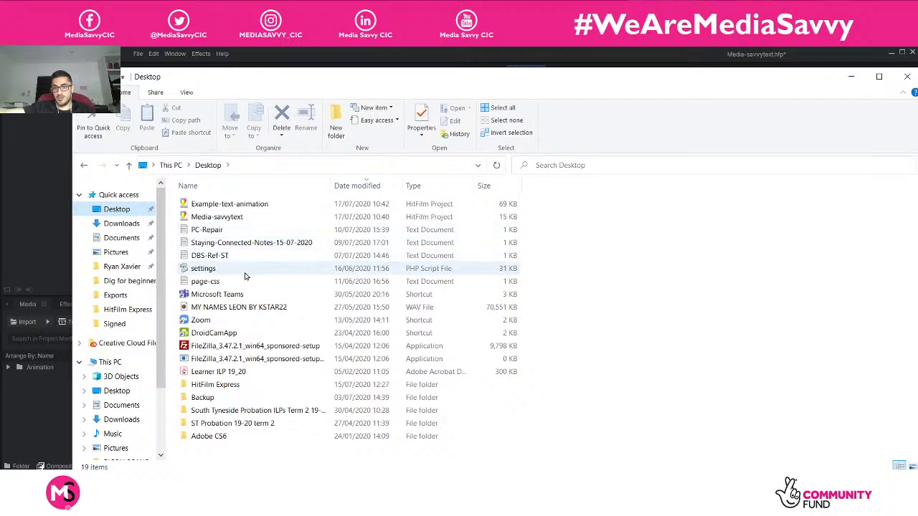
double_click(215, 384)
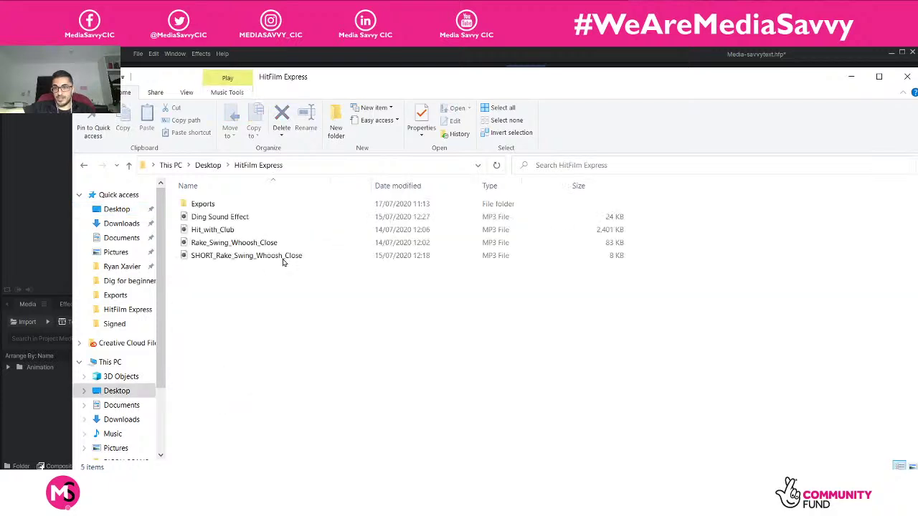
double_click(228, 205)
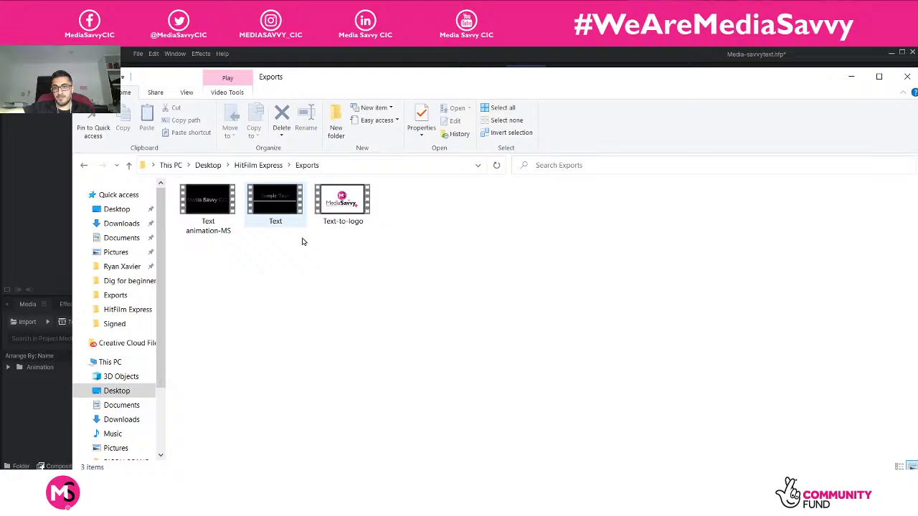
Step: Play the exported Text animation-MS video from its beginning, and close the player and the Exports folder window
click(216, 207)
double_click(216, 207)
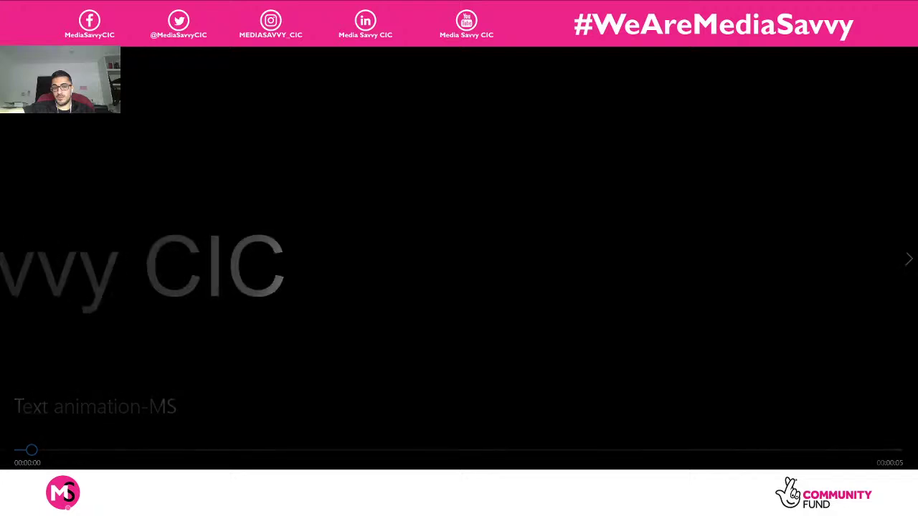
drag(331, 451, 5, 433)
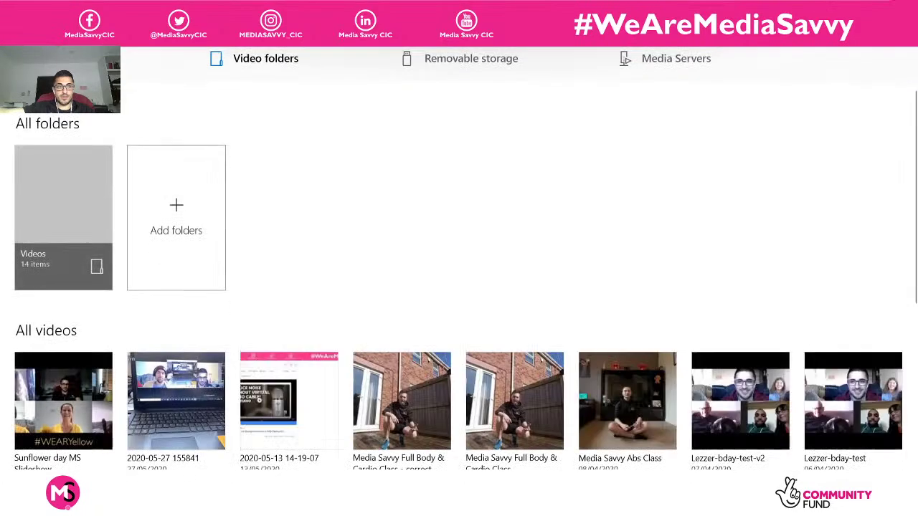
click(911, 53)
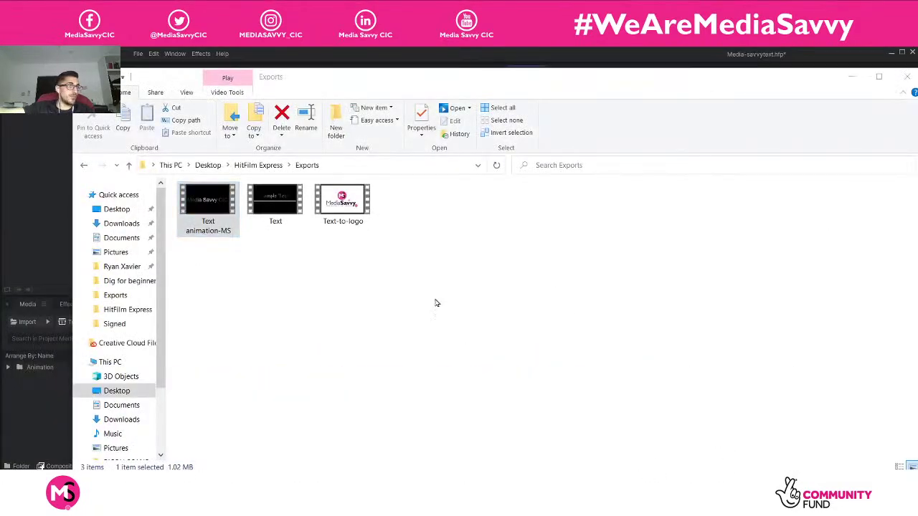
click(331, 278)
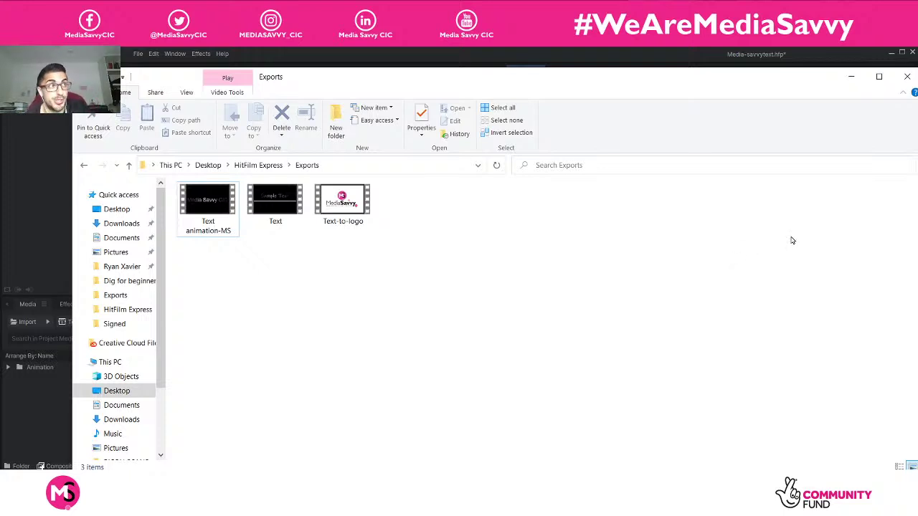
click(907, 76)
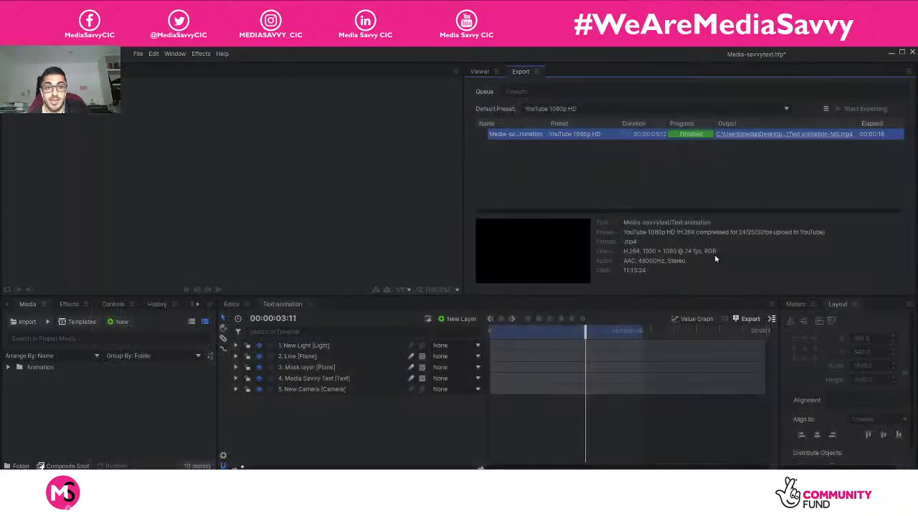
Step: Clear the selection in the export queue and bring the Viewer back in its place
click(611, 174)
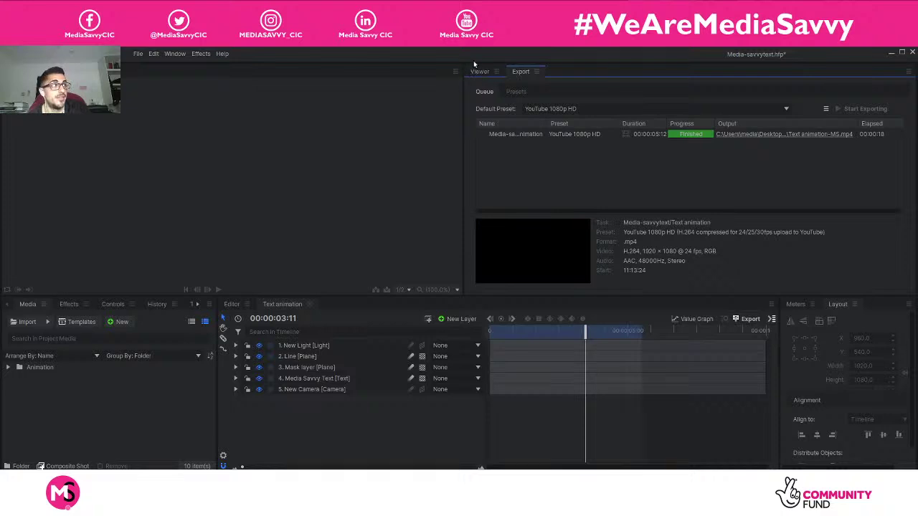
key(ctrl)
key(ctrl)
key(ctrl)
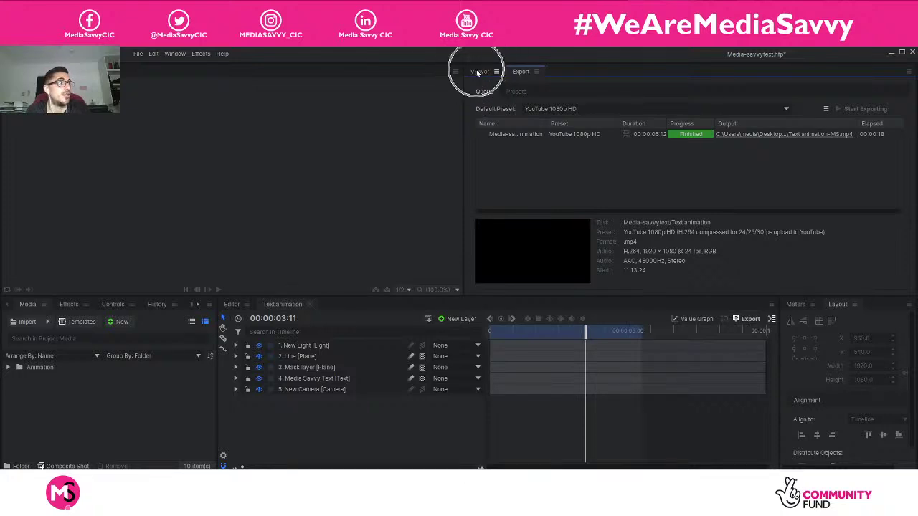
key(ctrl)
click(480, 72)
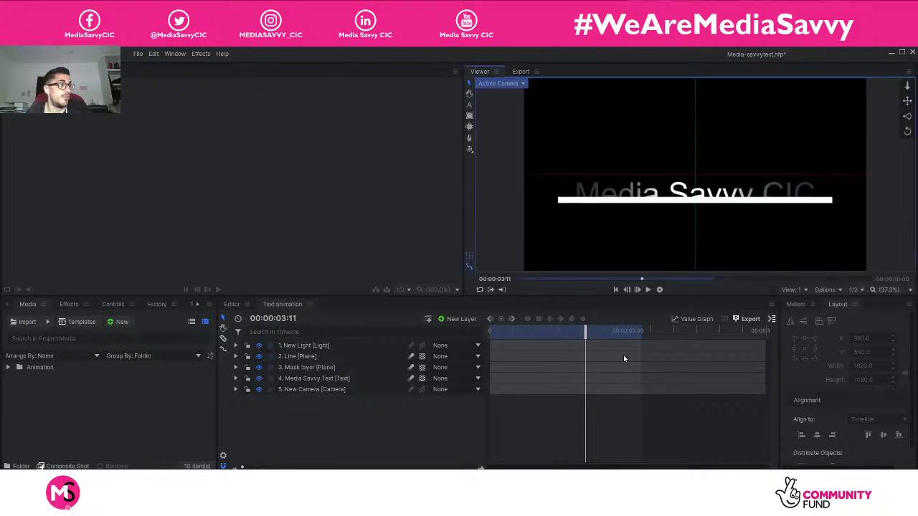
Step: Close the Text animation composite shot's timeline and delete its clip from the editor's Video 1 track
click(311, 428)
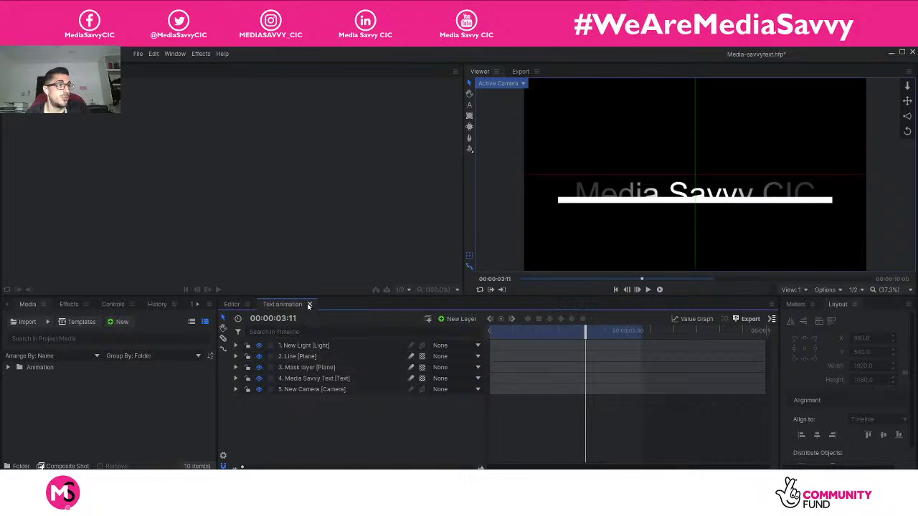
click(309, 305)
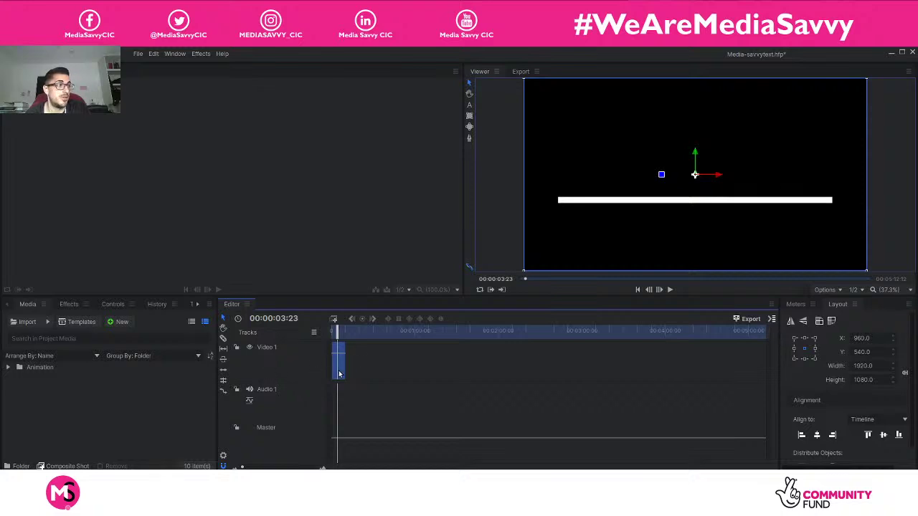
key(Delete)
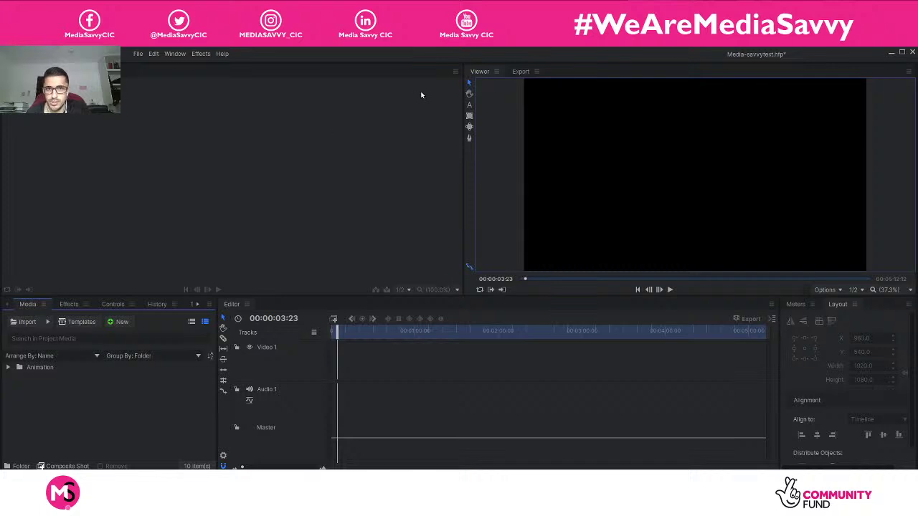
click(468, 83)
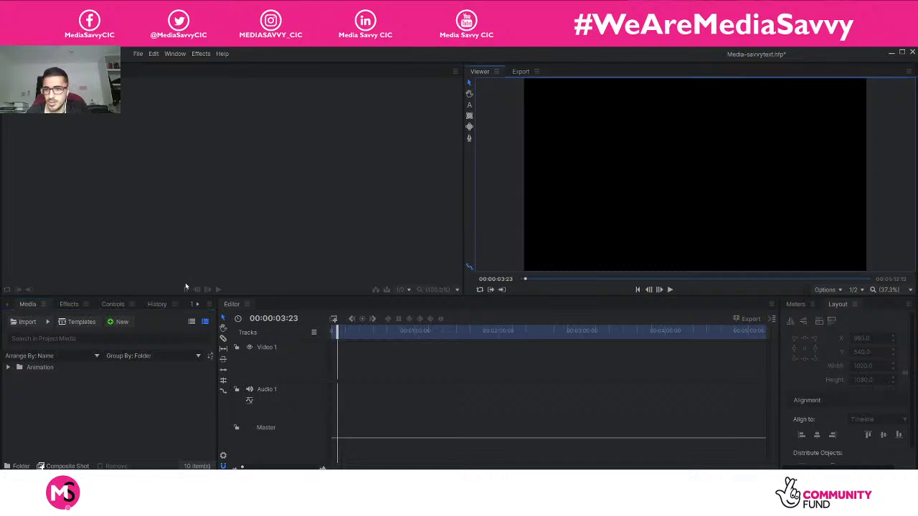
Step: Create a composite shot named Logo Animation with the 1080p Full HD @ 24 fps template and a 30-second duration
right_click(58, 404)
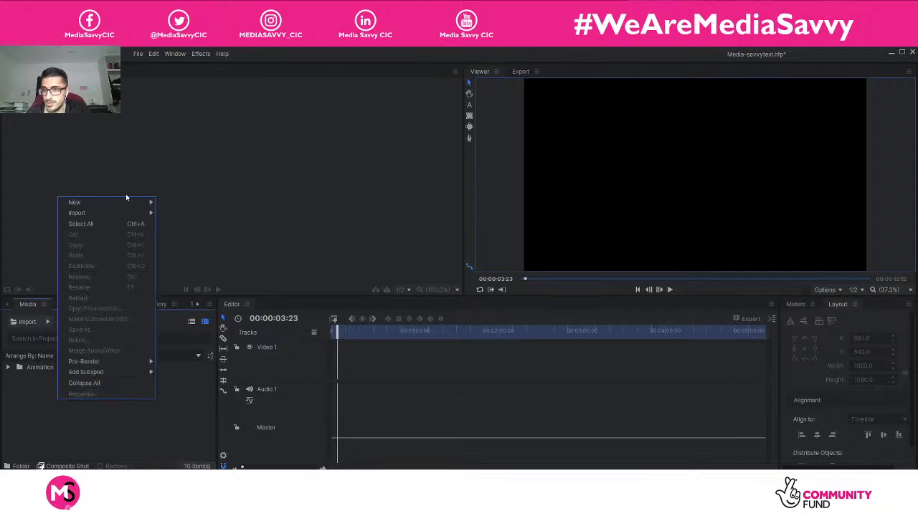
mouse_move(120, 204)
click(190, 202)
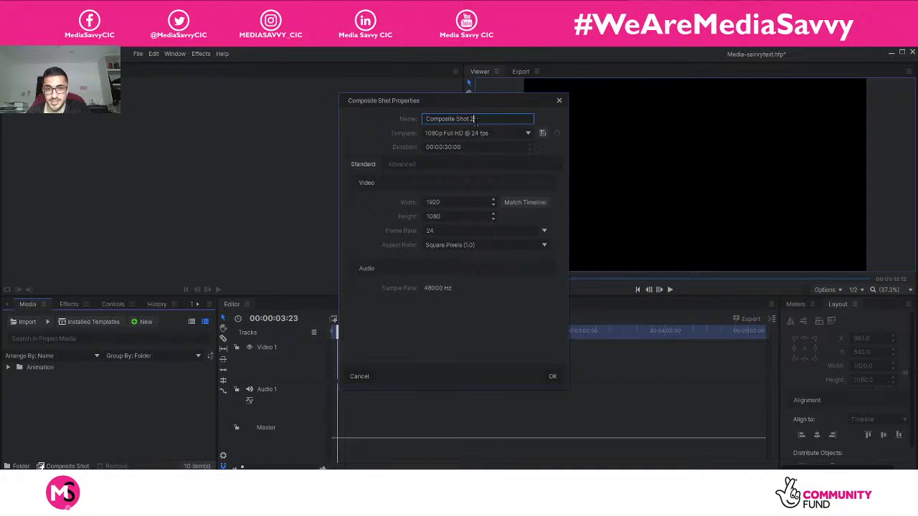
triple_click(473, 119)
text(Logo)
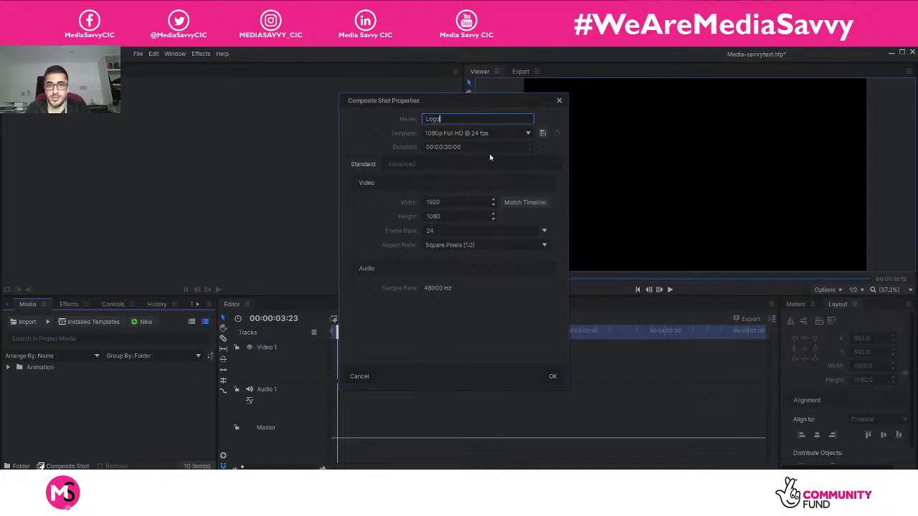
text( Animation)
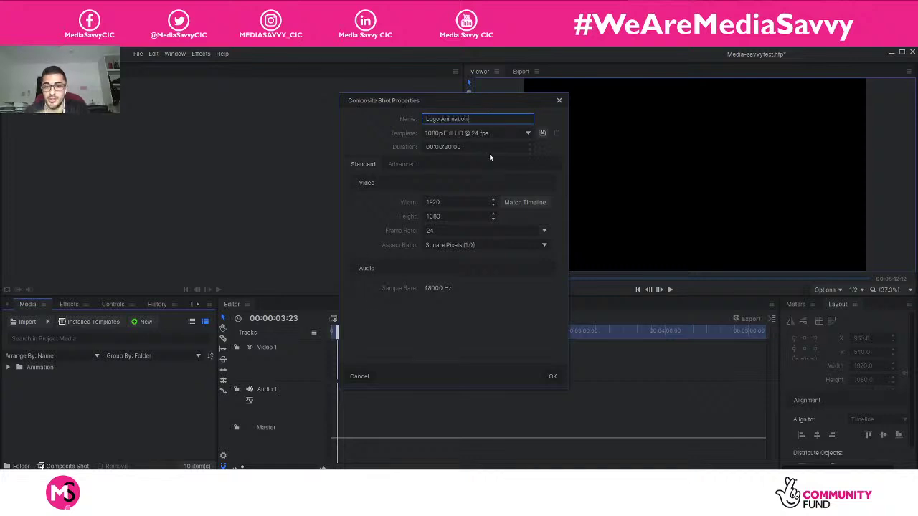
click(551, 375)
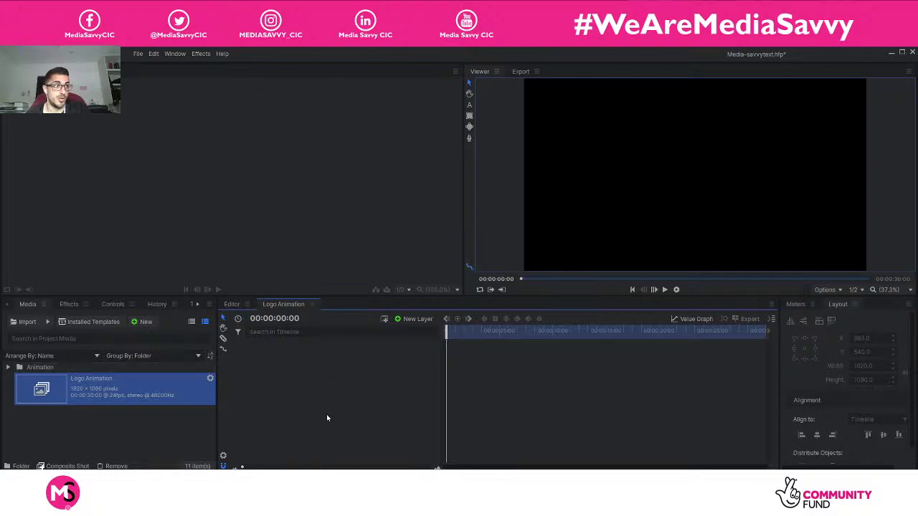
Step: Switch to Google Chrome and open Google Images
mouse_move(436, 467)
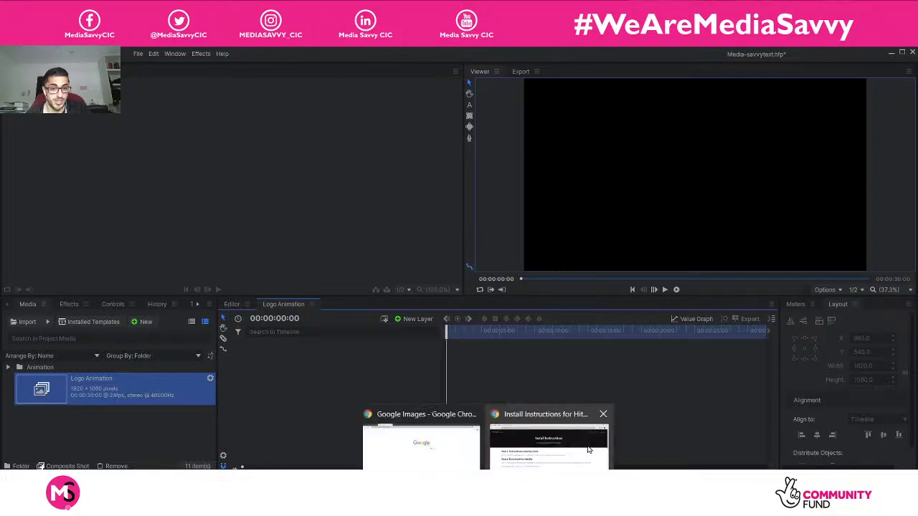
click(550, 440)
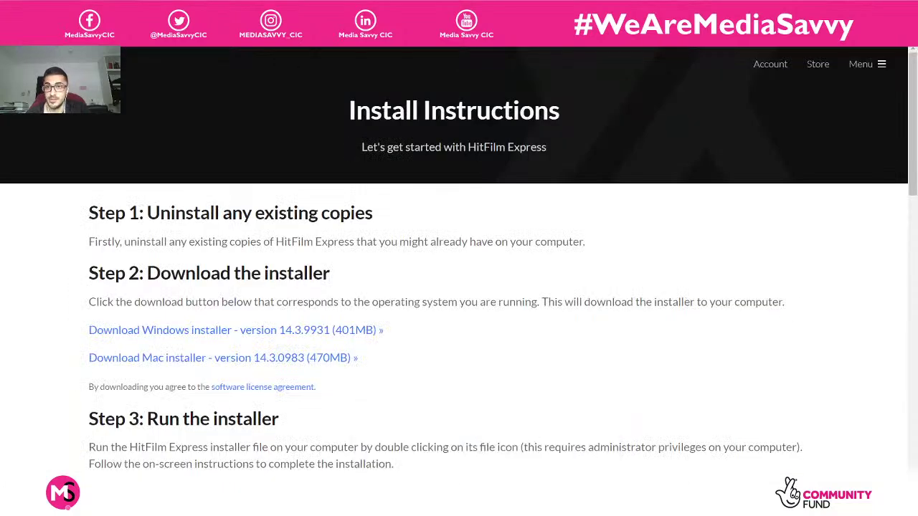
text(go)
key(Return)
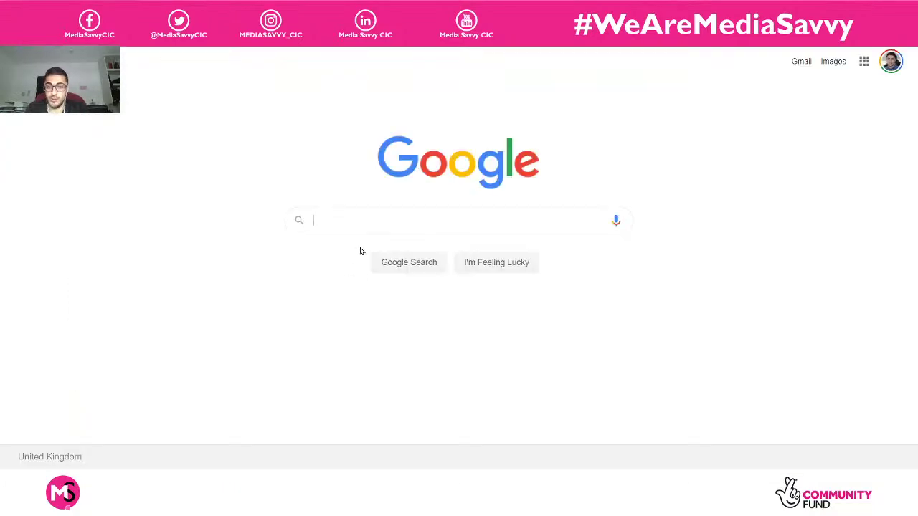
mouse_move(485, 505)
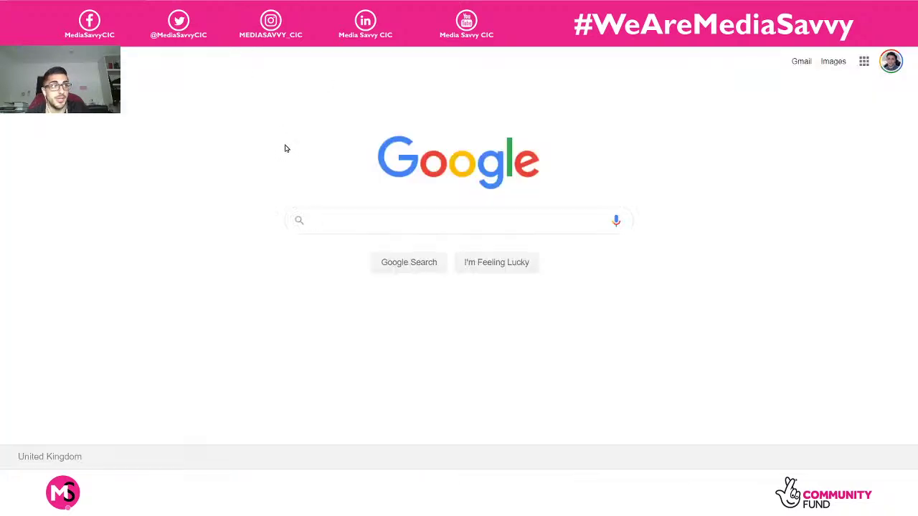
click(826, 63)
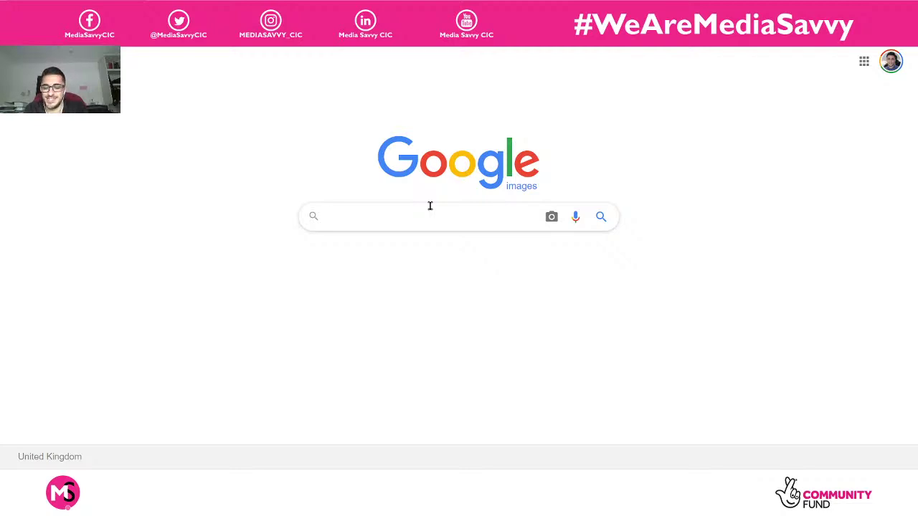
Step: Search Google Images for "logos" and browse the example logos
text(logos)
key(Return)
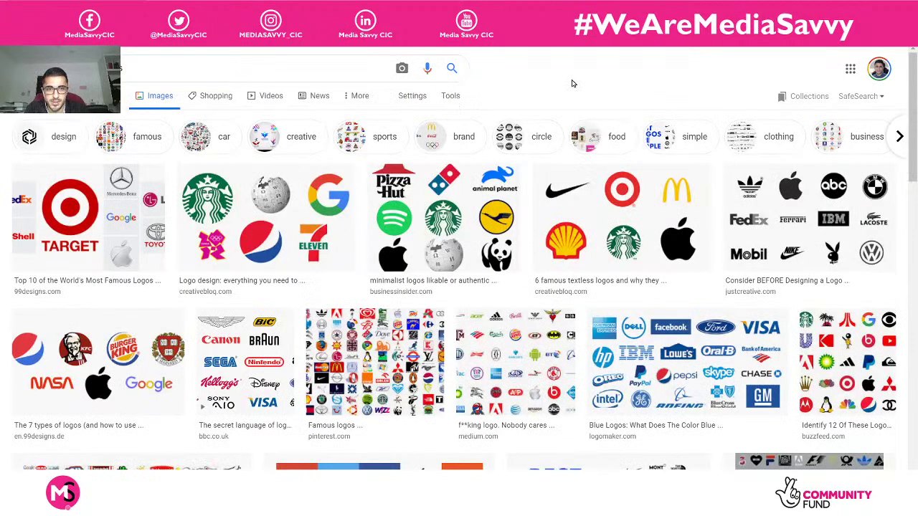
scroll(588, 111, down, 1)
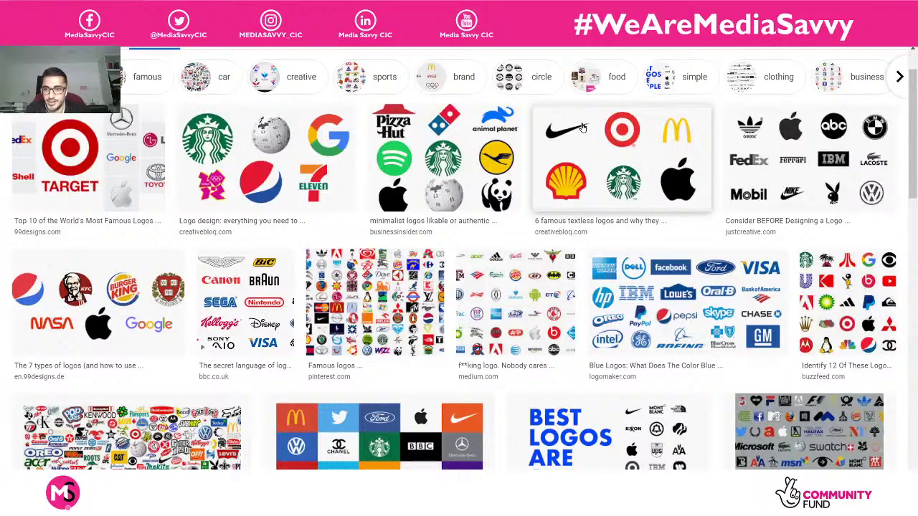
scroll(582, 128, down, 1)
scroll(631, 155, up, 2)
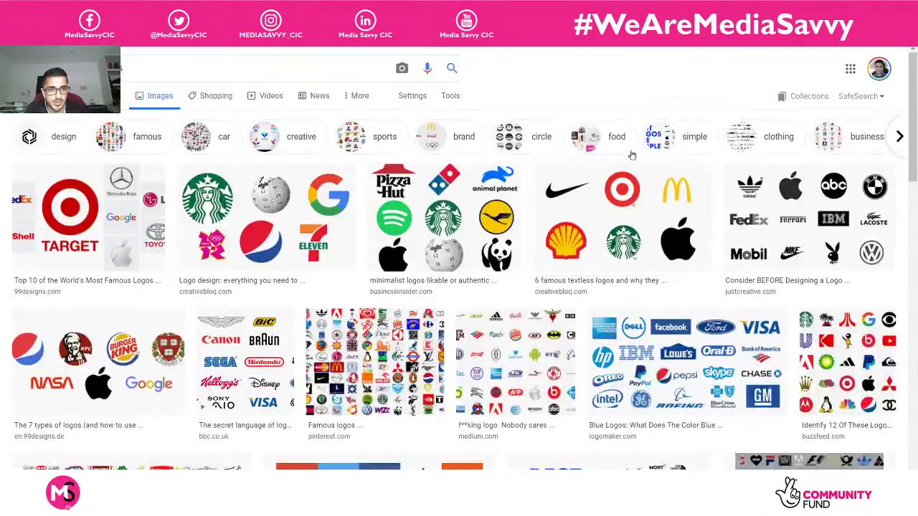
Step: Search Google Images for "apple logo" and refine the search to "apple logo png"
click(215, 67)
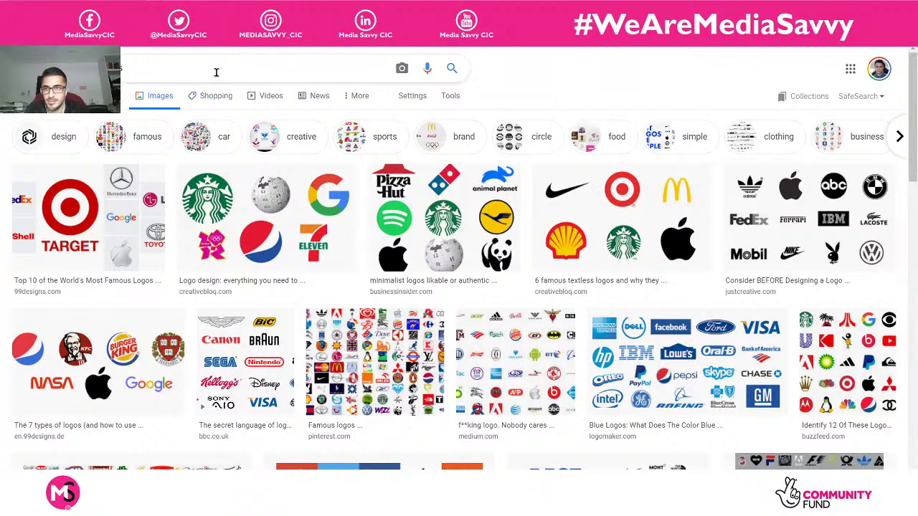
text(apple logo)
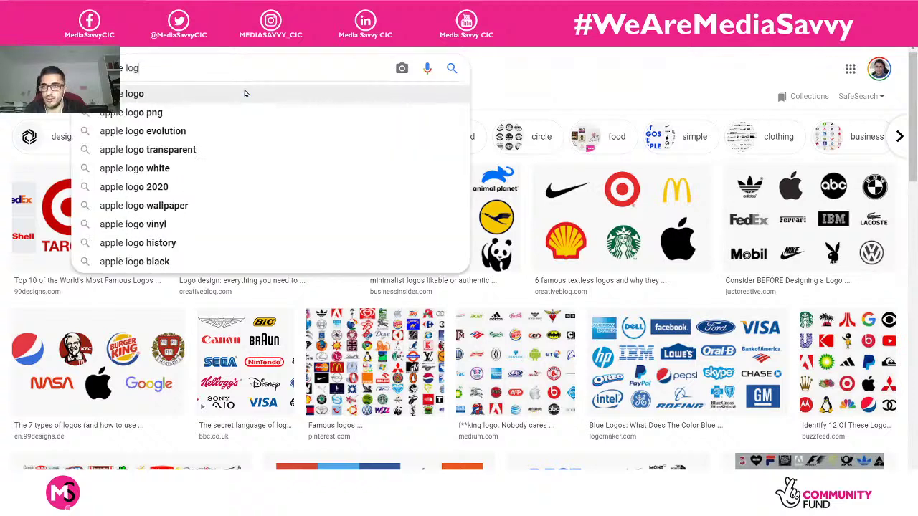
key(Return)
click(241, 69)
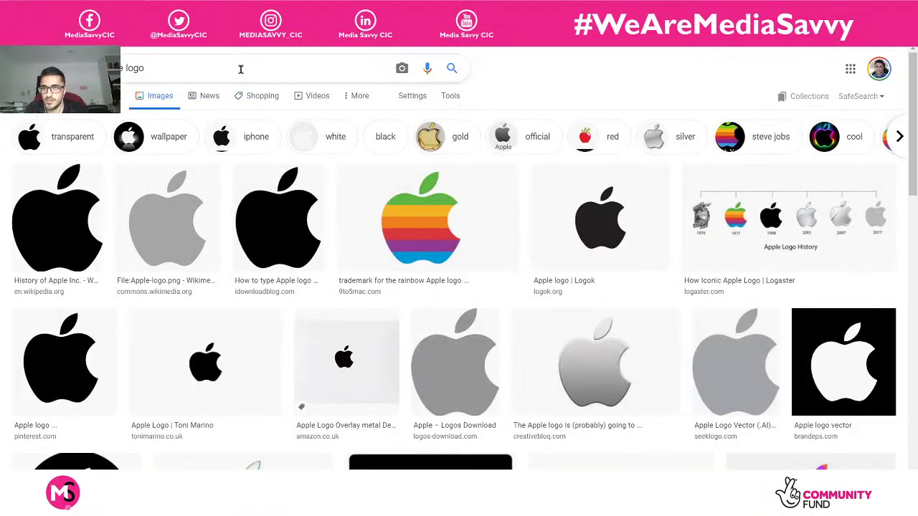
text(png)
key(Return)
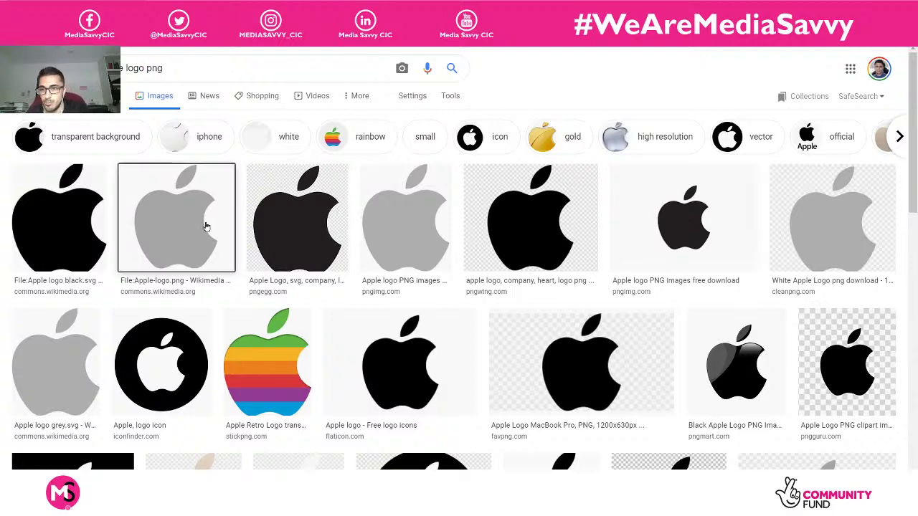
Step: Save the grey Wikimedia Commons Apple logo under Desktop as a PNG image named Apple-logo
click(207, 229)
right_click(659, 195)
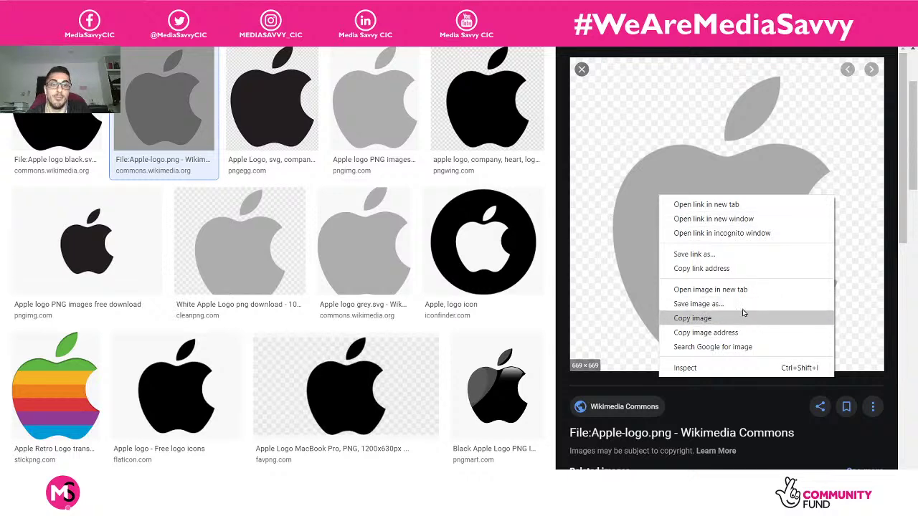
click(717, 305)
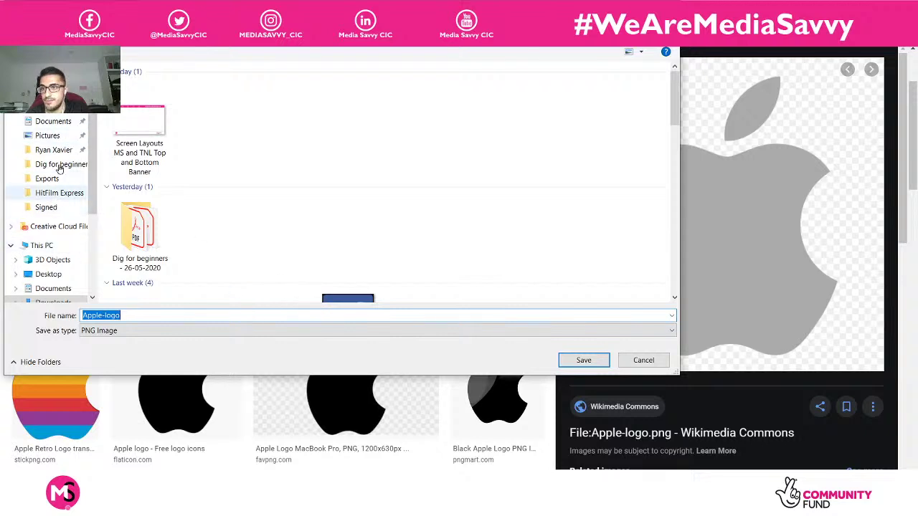
click(48, 274)
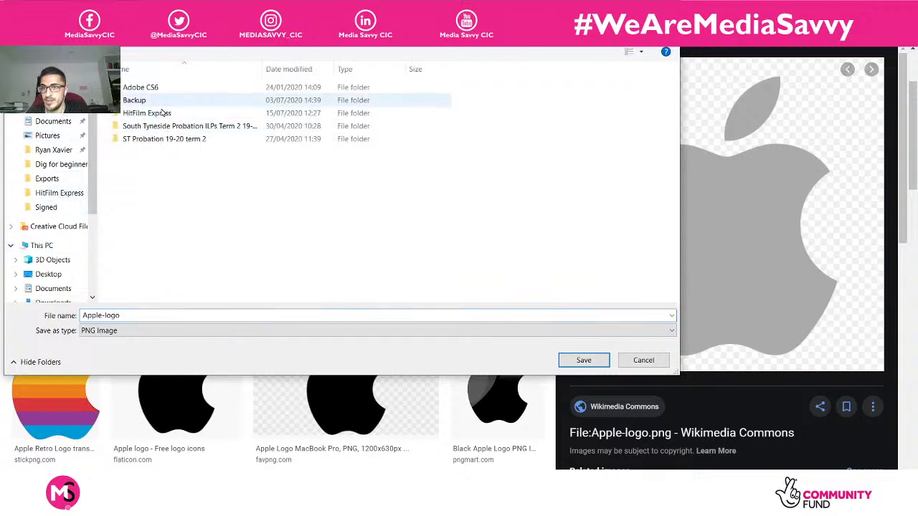
click(585, 360)
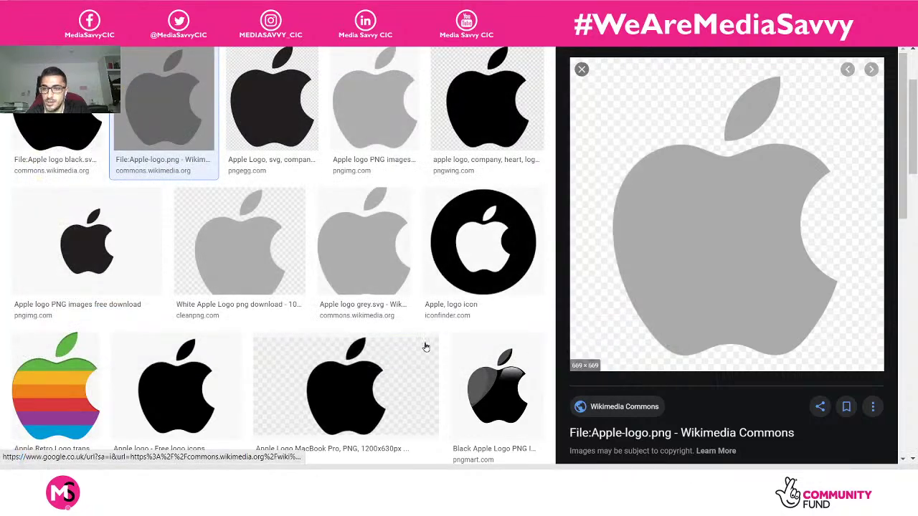
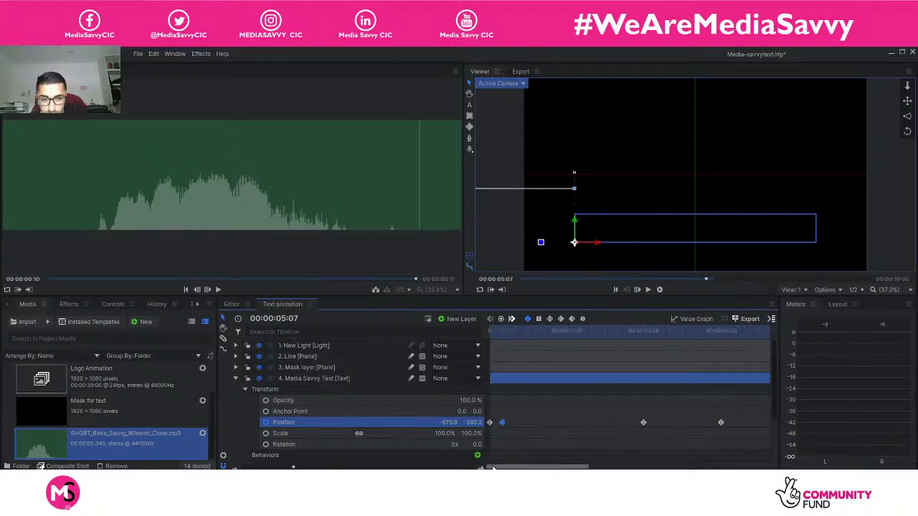
Step: Collapse the Media Savvy Text layer and preview the opening of the Text animation together with the whoosh sound
drag(511, 332, 443, 332)
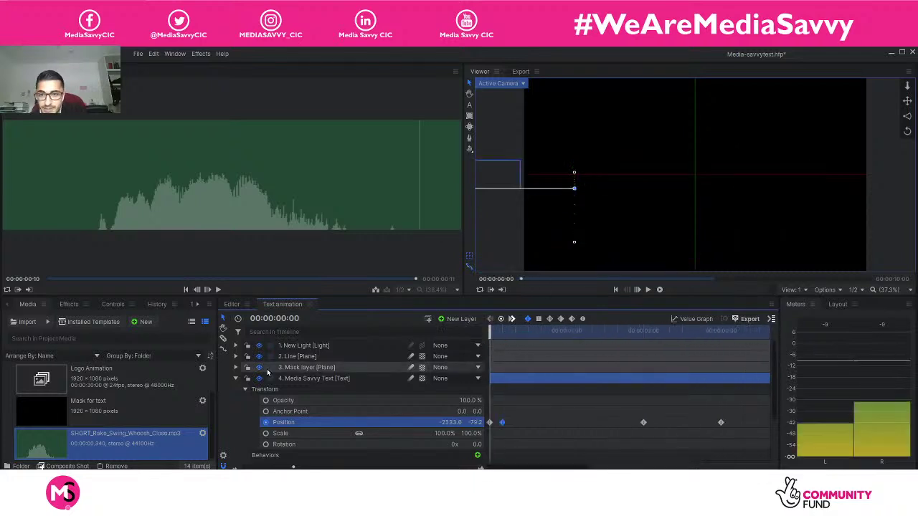
click(236, 378)
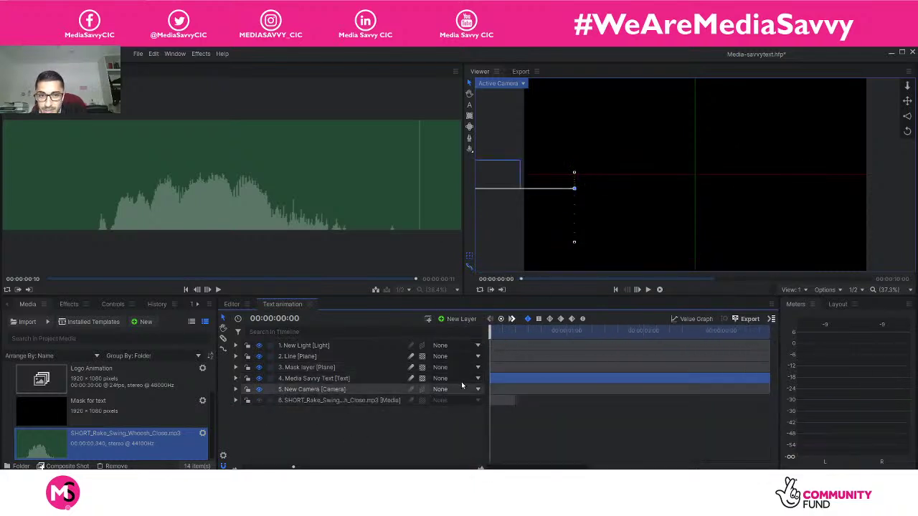
drag(490, 334, 512, 334)
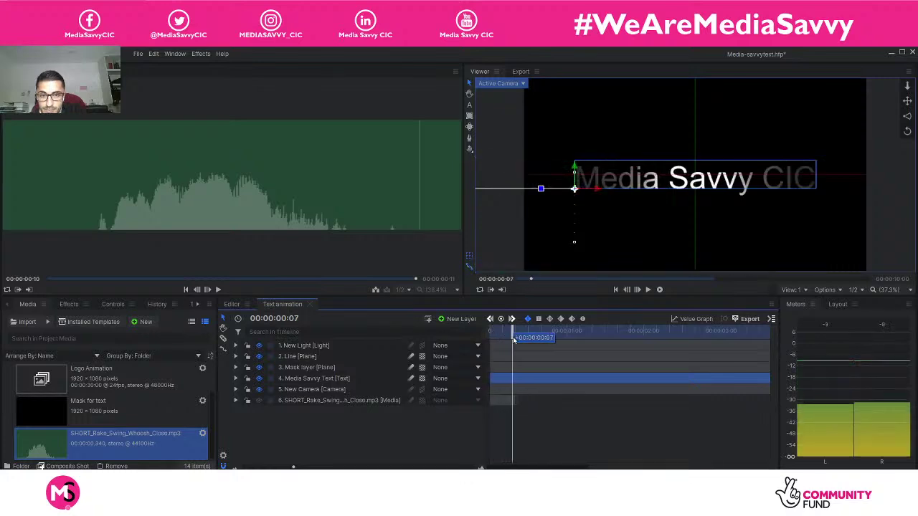
click(378, 403)
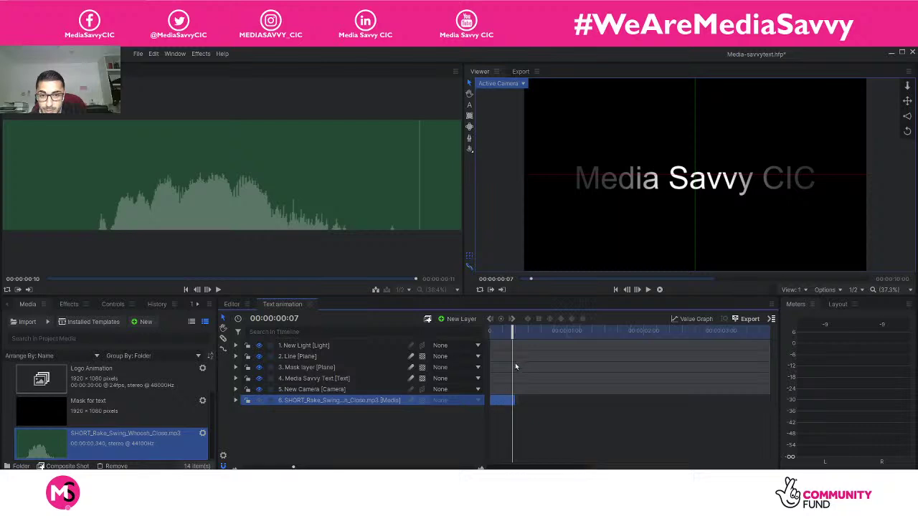
drag(513, 334, 485, 335)
key(space)
key(space)
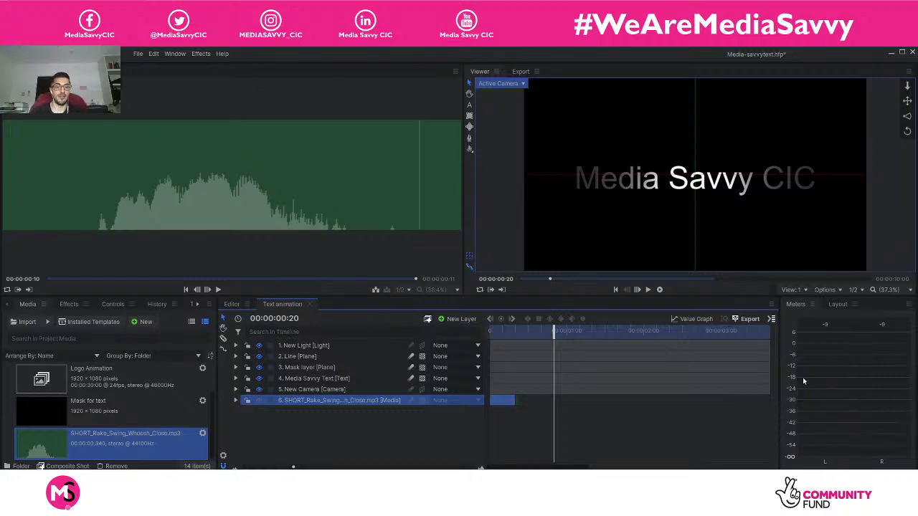
drag(560, 384, 506, 384)
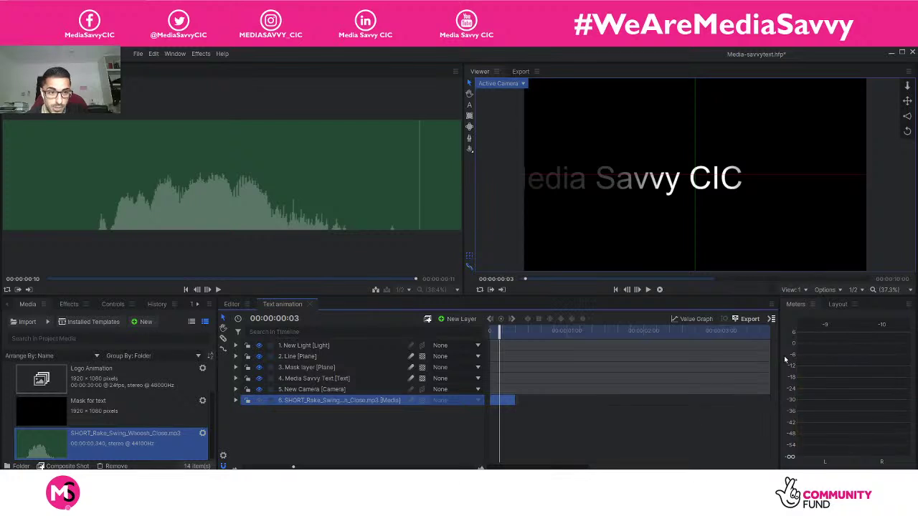
key(Right)
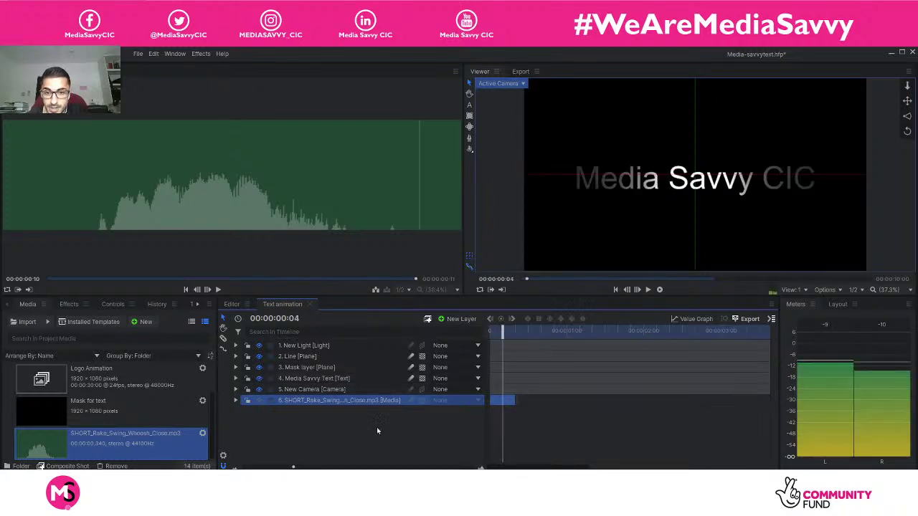
Step: Set the audio level of the SHORT_Rake_Swing_Whoosh_Close.mp3 layer to -10 dB
click(236, 400)
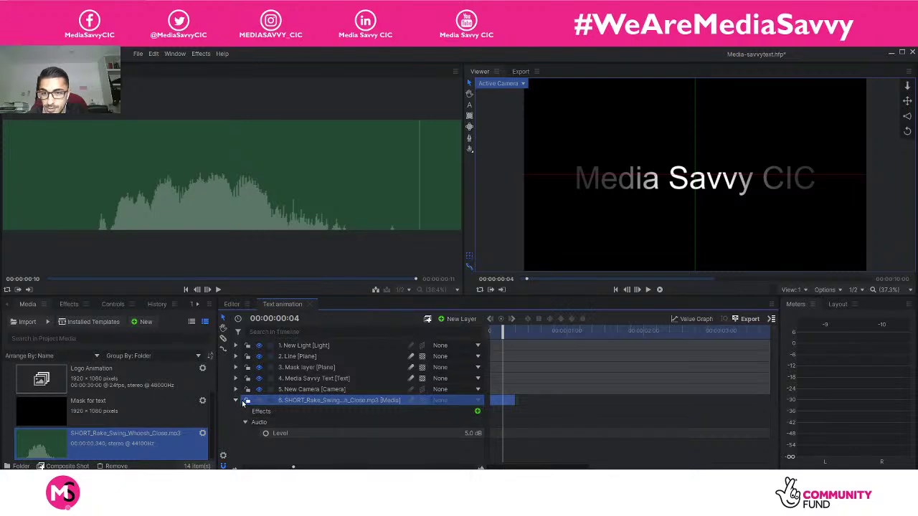
click(467, 433)
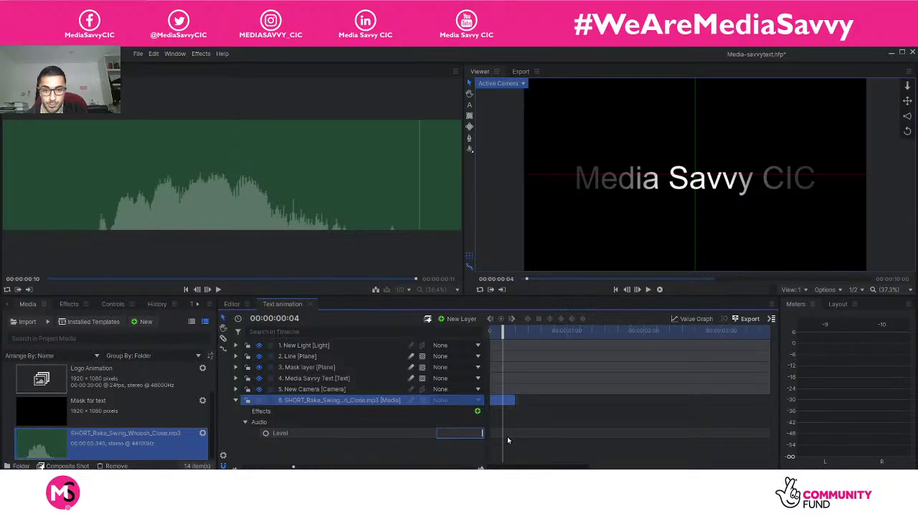
text(-10)
key(Return)
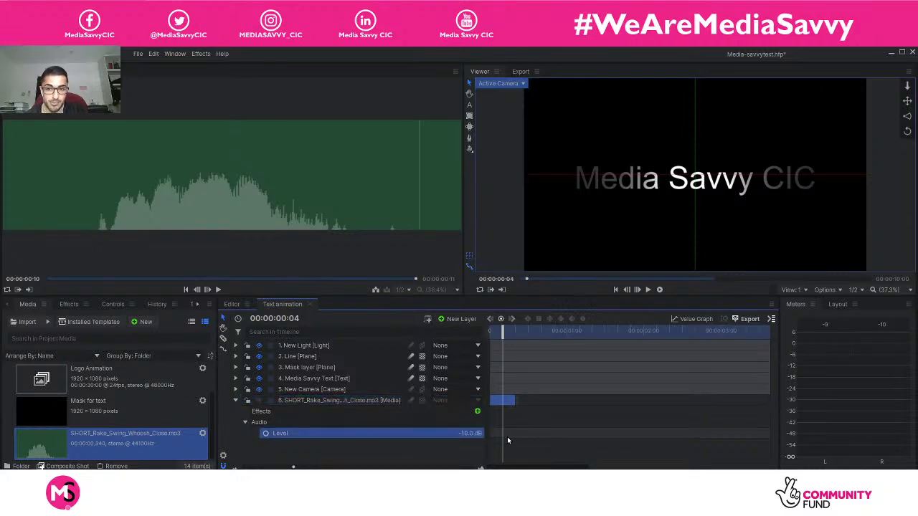
Step: Raise the whoosh sound layer's audio level to 10 dB and play the animation to hear it
click(469, 434)
text(10)
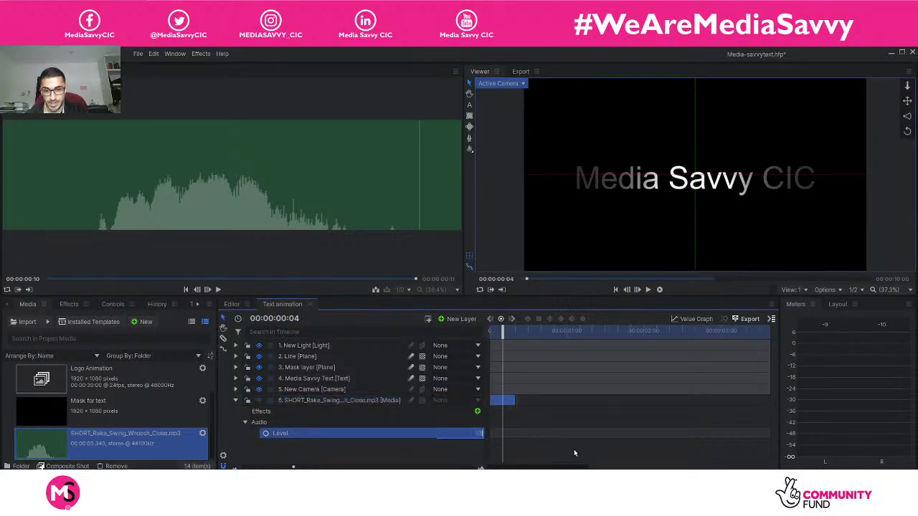
key(Return)
key(space)
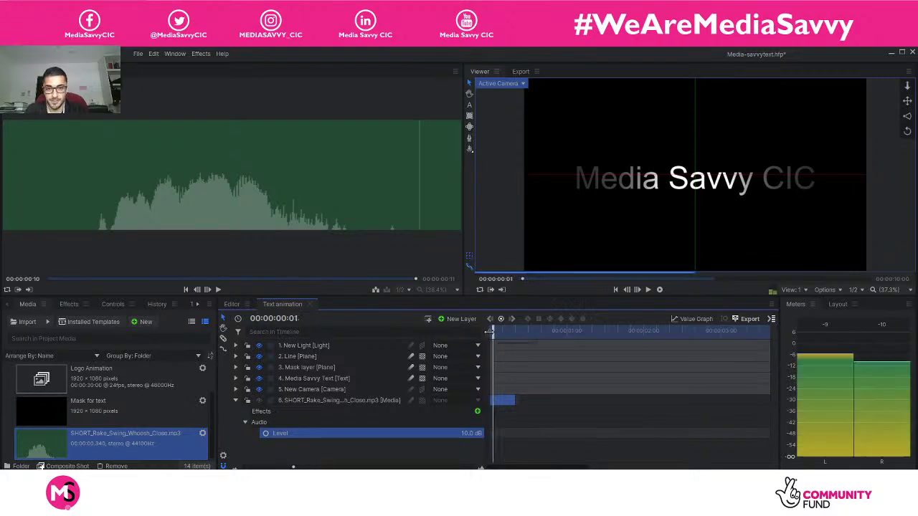
Step: Set the whoosh sound layer's audio level to 5 dB and collapse its properties
click(474, 432)
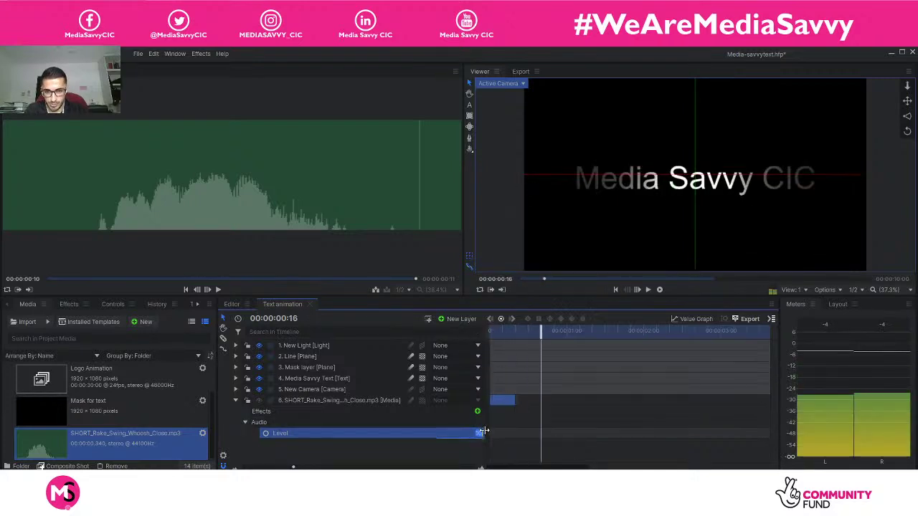
text(5)
key(Return)
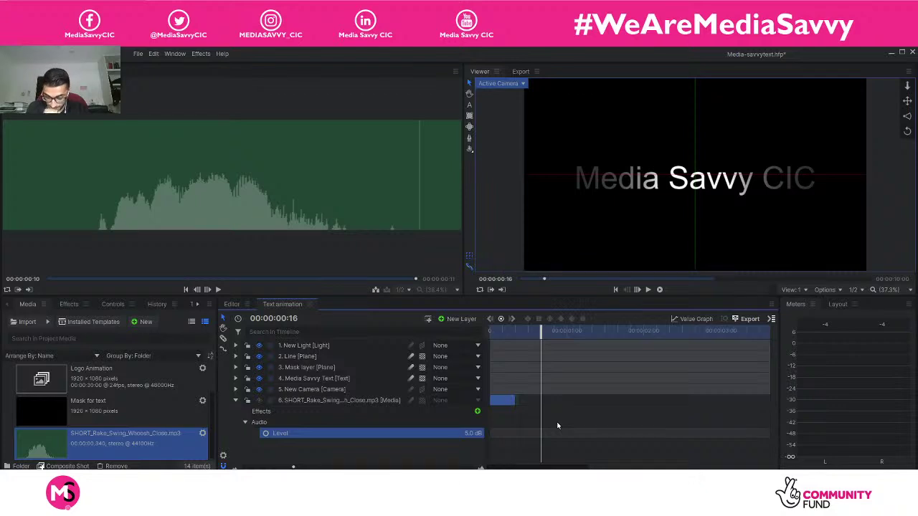
click(237, 400)
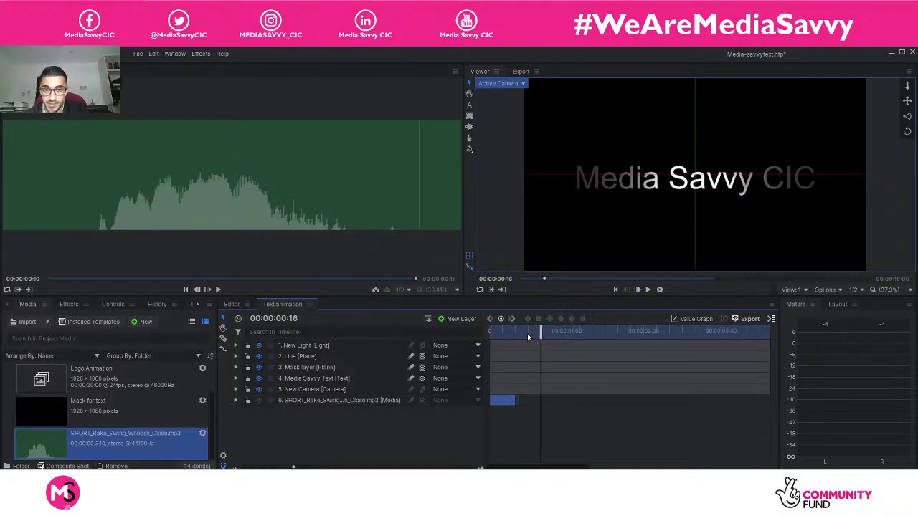
Step: Set the Text animation timeline's out point at 00:00:05:00
drag(542, 331, 452, 334)
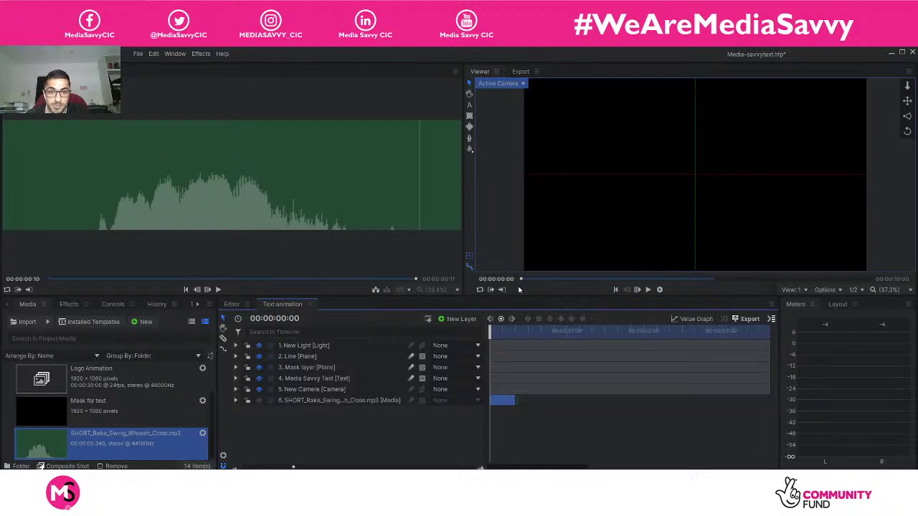
drag(493, 330, 606, 328)
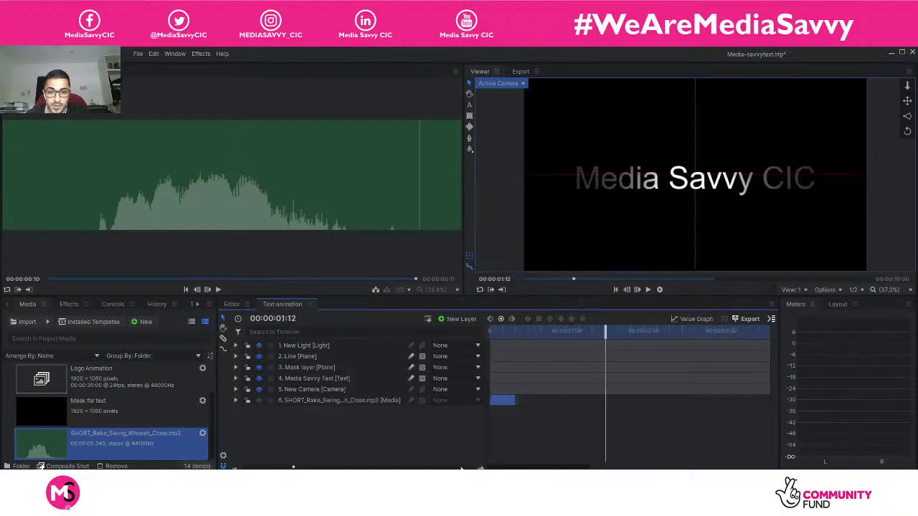
drag(292, 467, 242, 467)
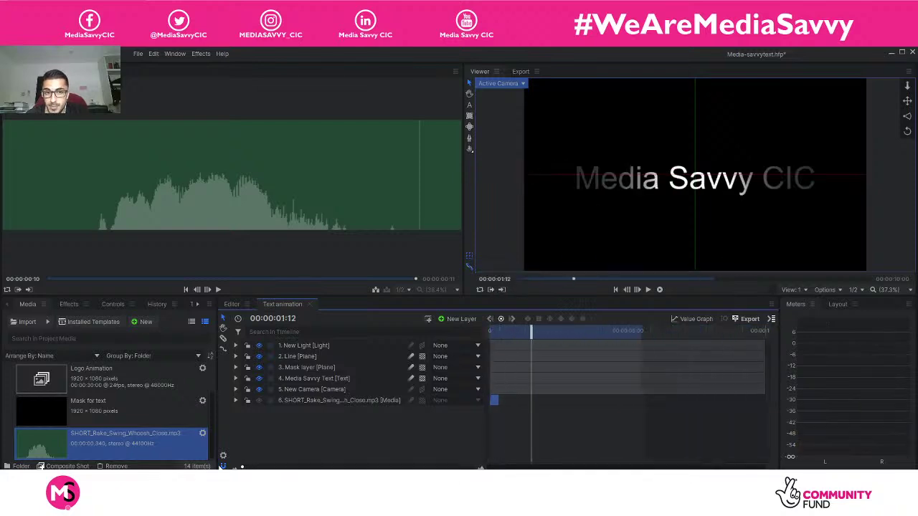
mouse_move(626, 337)
mouse_down()
mouse_move(609, 331)
mouse_move(628, 335)
mouse_up()
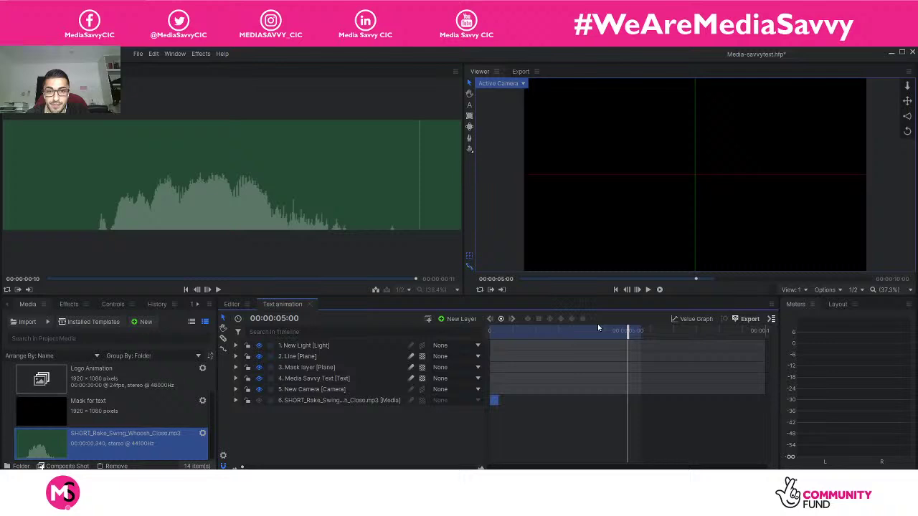
click(504, 291)
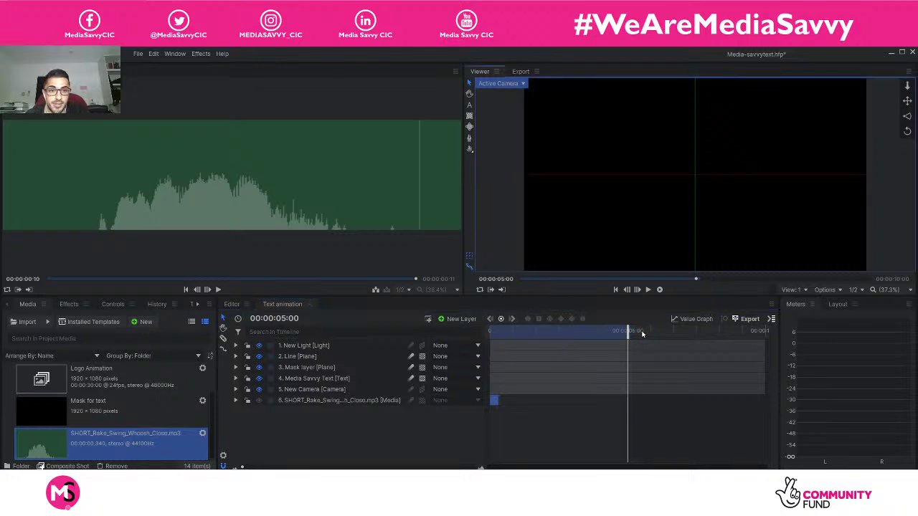
Step: Play the Text animation from the beginning through its out point to check the timing
drag(632, 332, 453, 298)
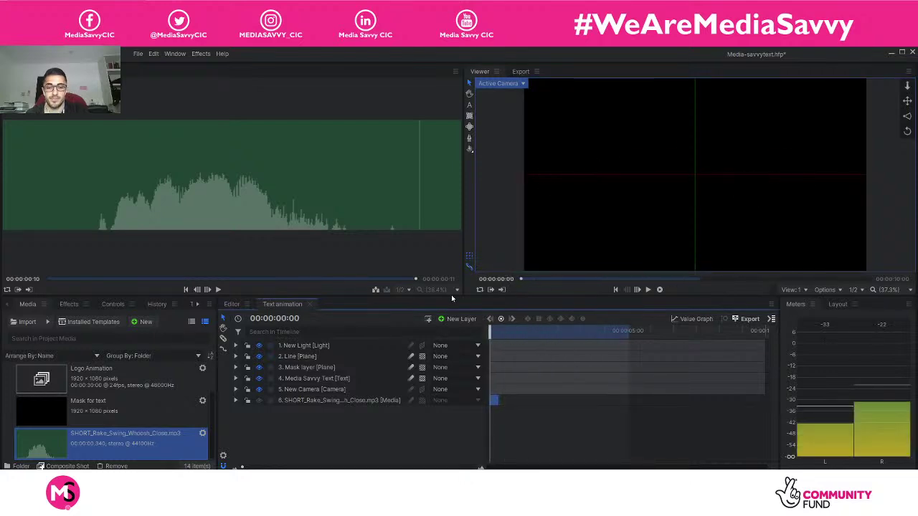
key(space)
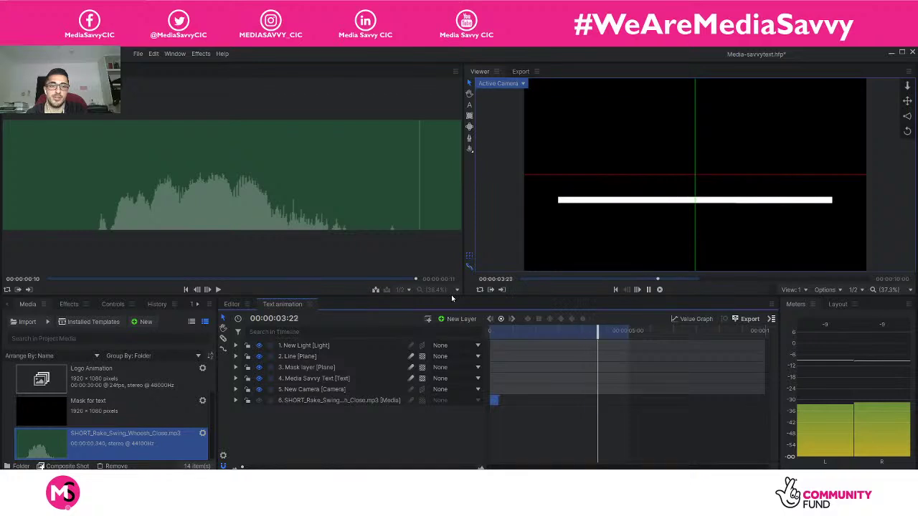
key(space)
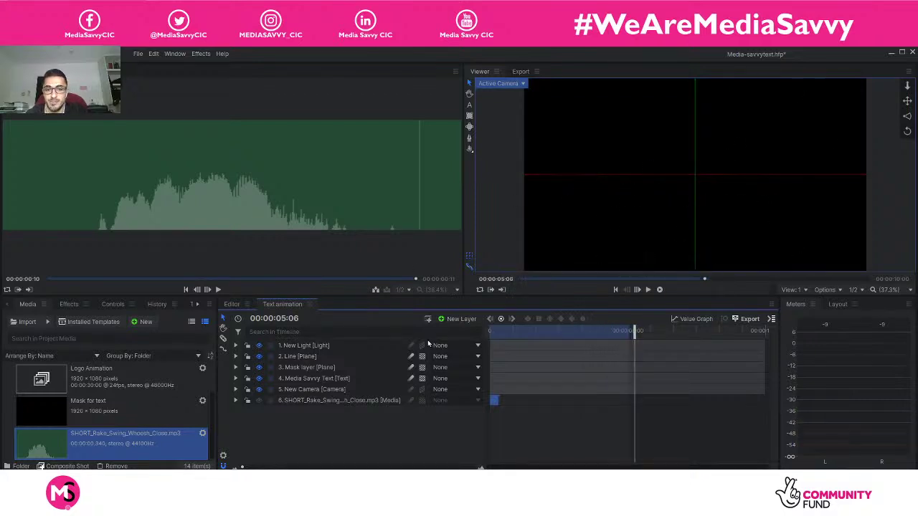
Step: Enable motion blur on the Media Savvy Text layer
click(328, 382)
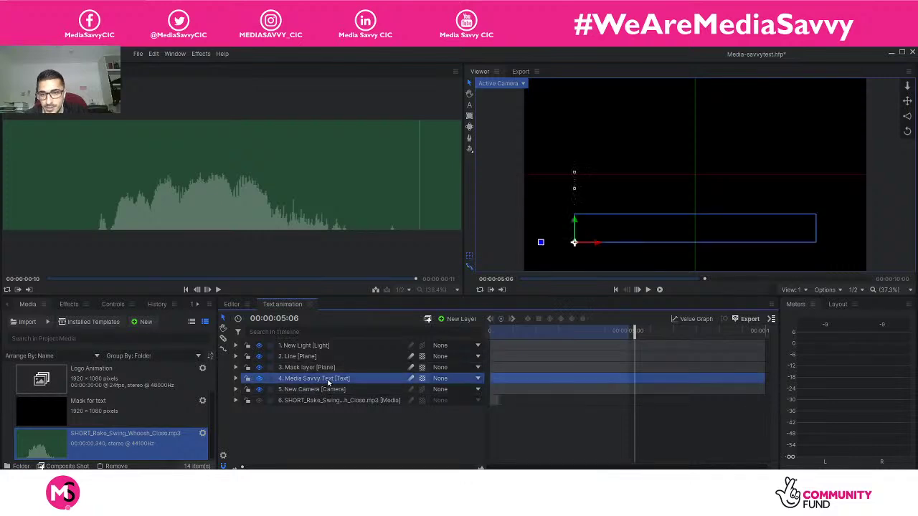
right_click(329, 382)
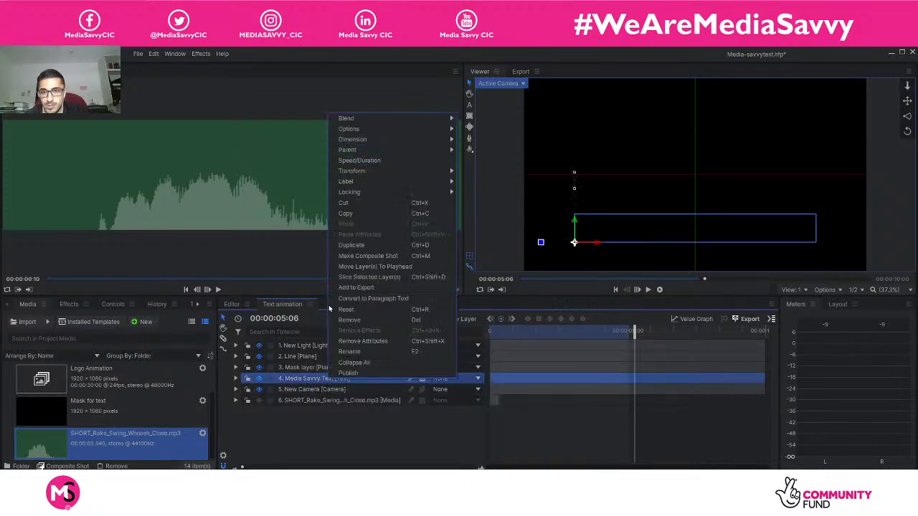
click(303, 378)
right_click(338, 382)
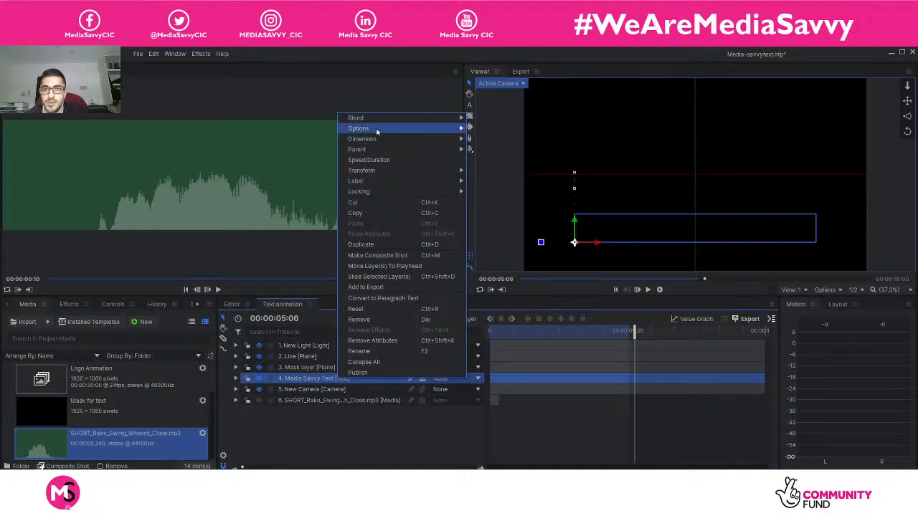
mouse_move(380, 129)
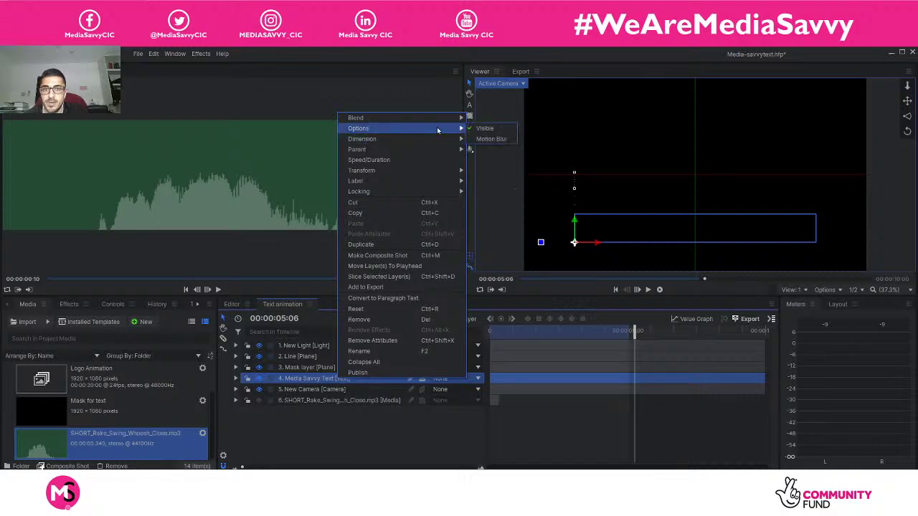
click(492, 139)
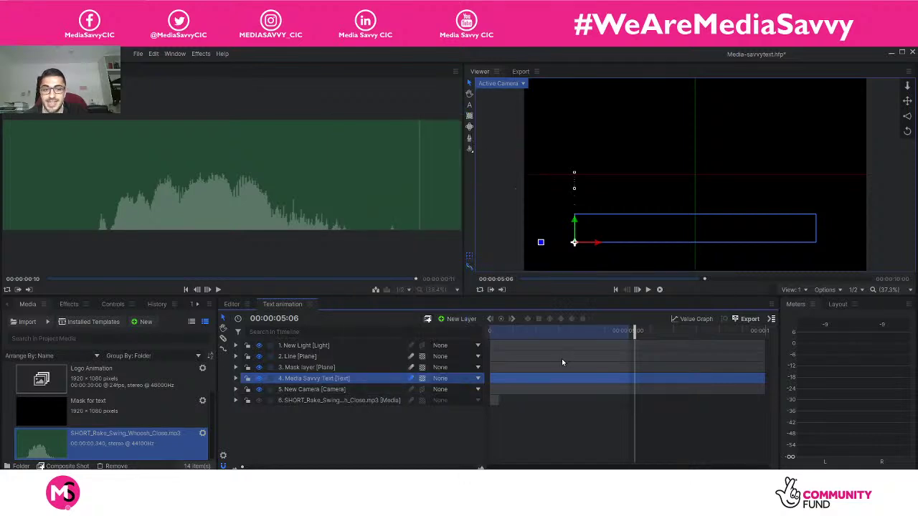
Step: Add the Text animation's in-to-out range to the export queue with the YouTube 1080p HD preset
click(770, 319)
mouse_move(787, 342)
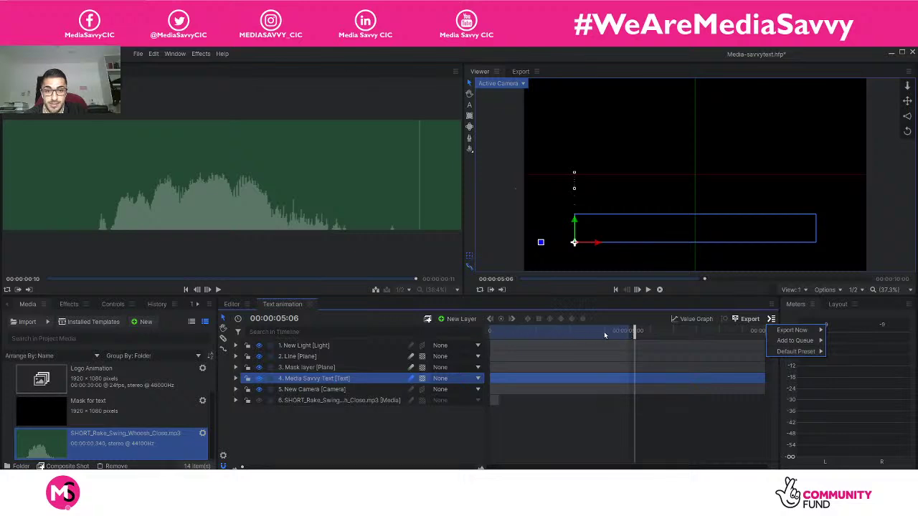
click(836, 340)
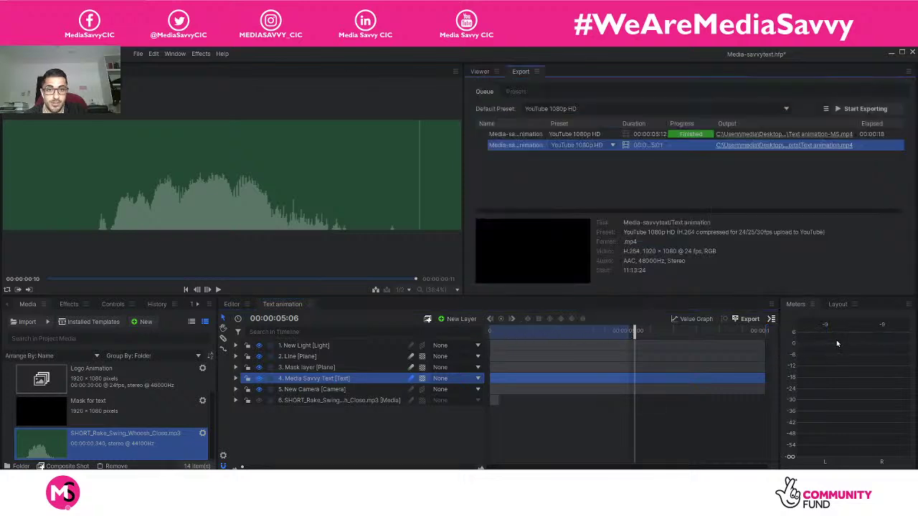
Step: Remove the finished Text animation-MS task from the export queue, keeping the remaining task on the YouTube 1080p HD preset
click(603, 137)
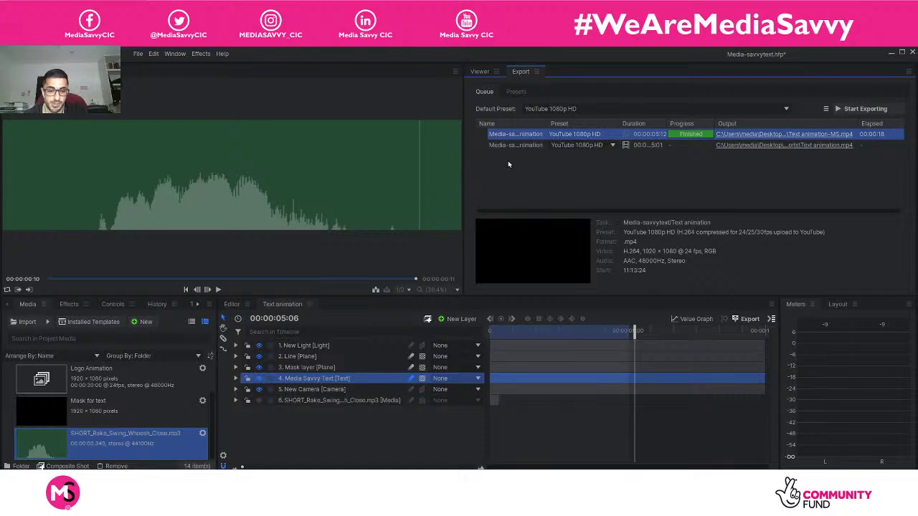
key(Delete)
click(528, 289)
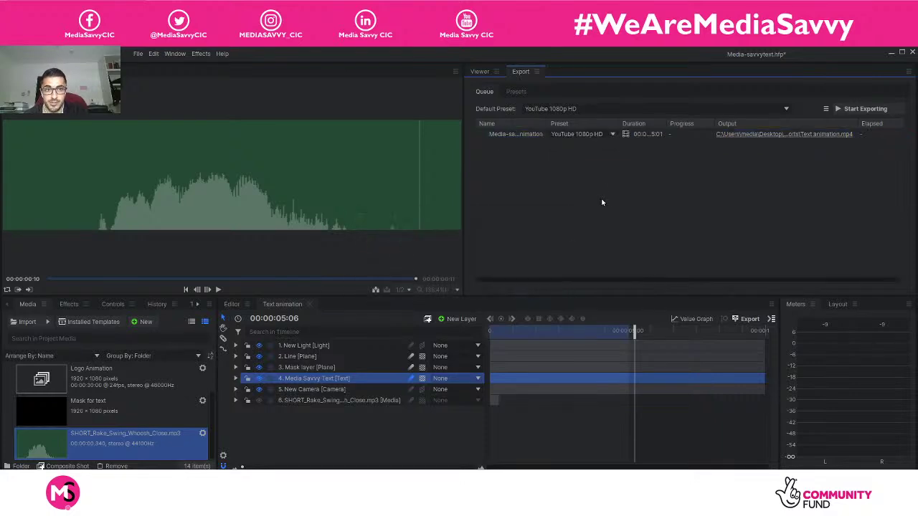
click(581, 134)
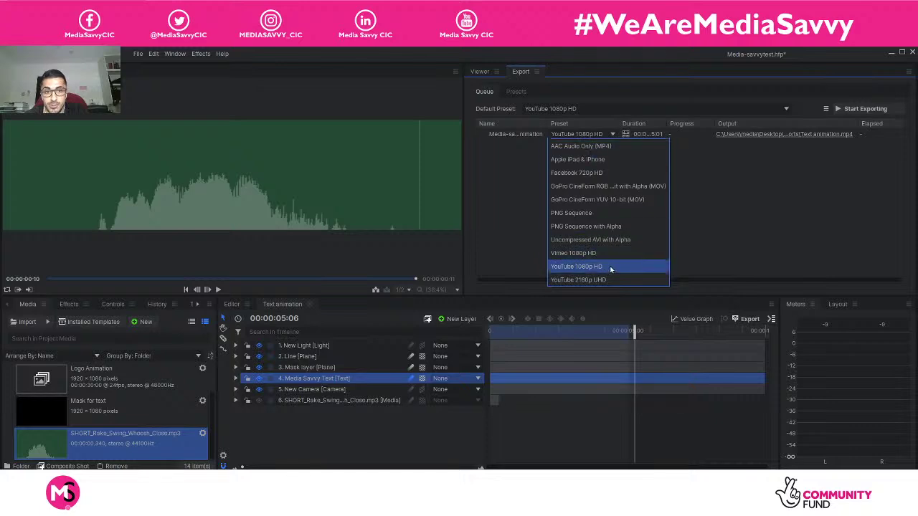
click(731, 252)
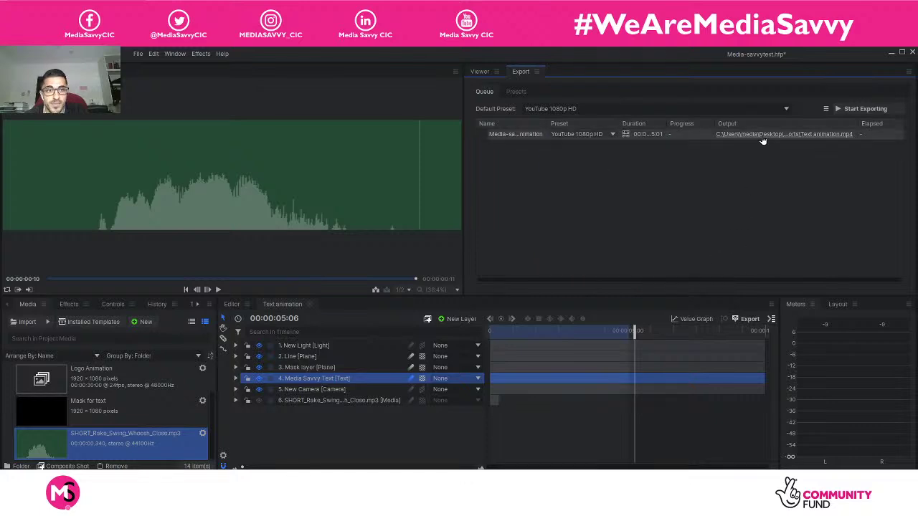
Step: Set the queued export's output file name to Text animation-with sound as MP4 in the Exports folder and start exporting
click(733, 136)
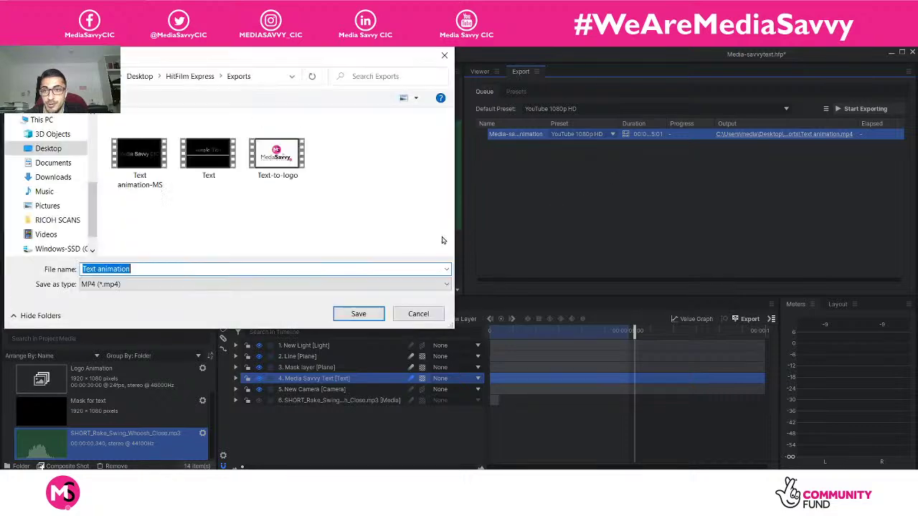
click(245, 269)
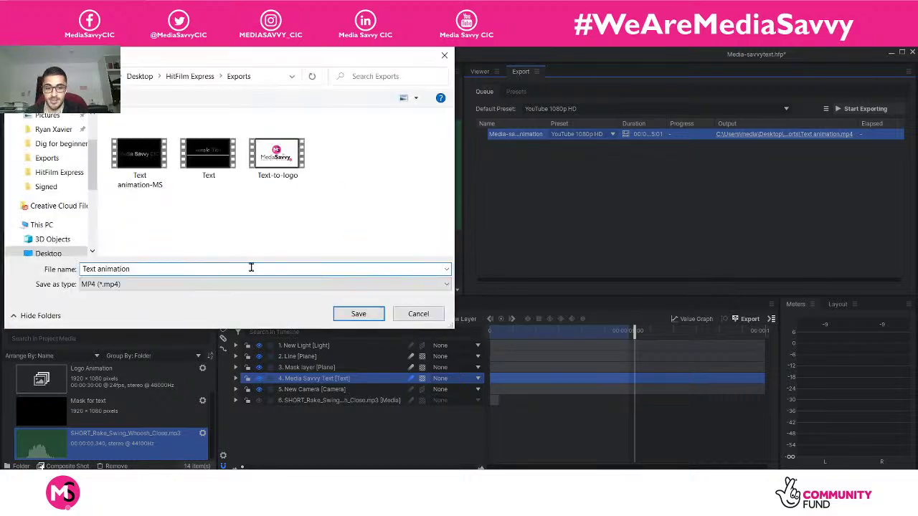
text(-withsho)
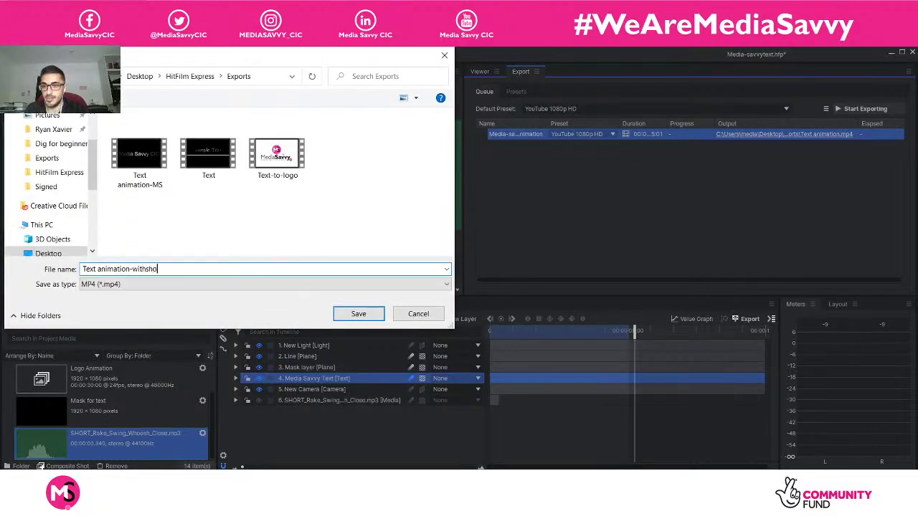
key(BackSpace)
key(BackSpace)
key(BackSpace)
key(BackSpace)
key(BackSpace)
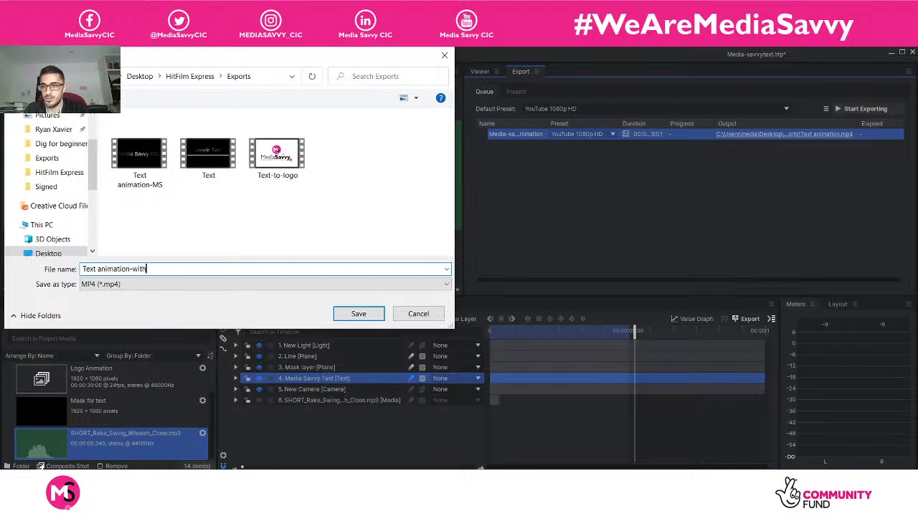
key(Return)
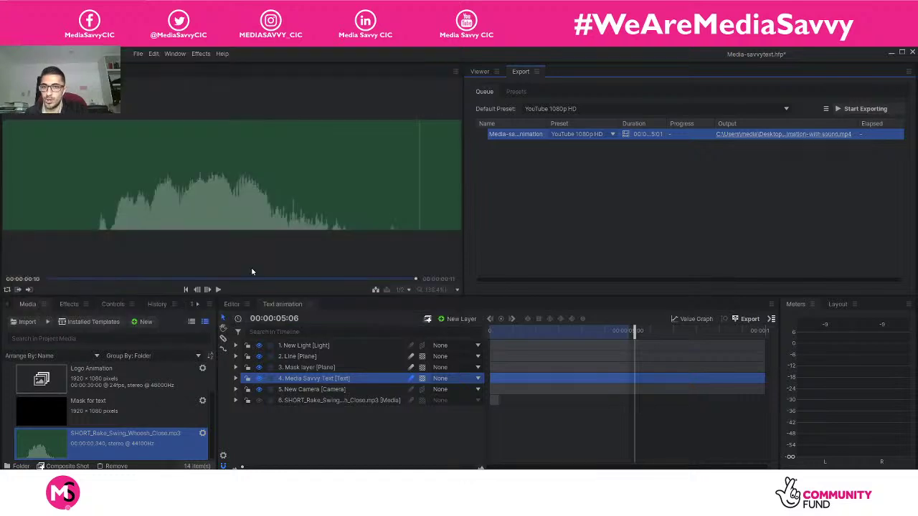
click(865, 109)
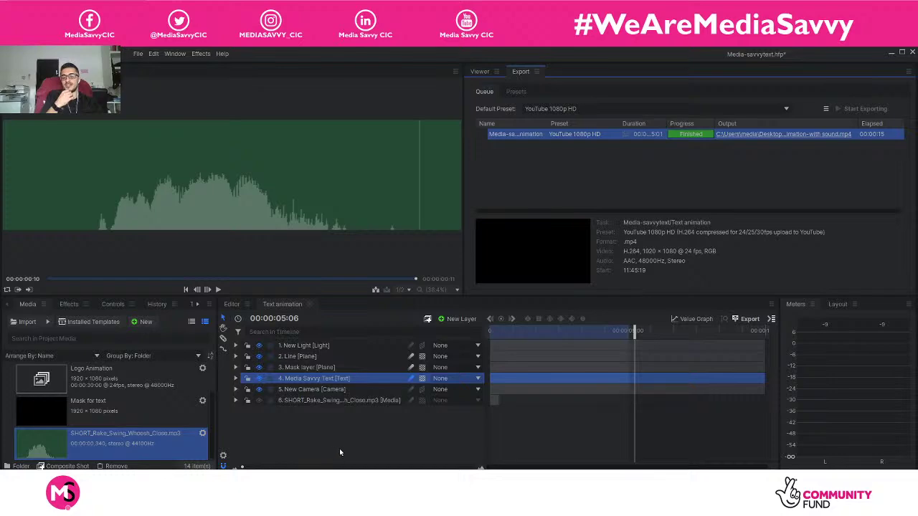
Step: Switch to File Explorer and open the Text animation-with sound video from the Desktop's HitFilm Express Exports folder
key(super+e)
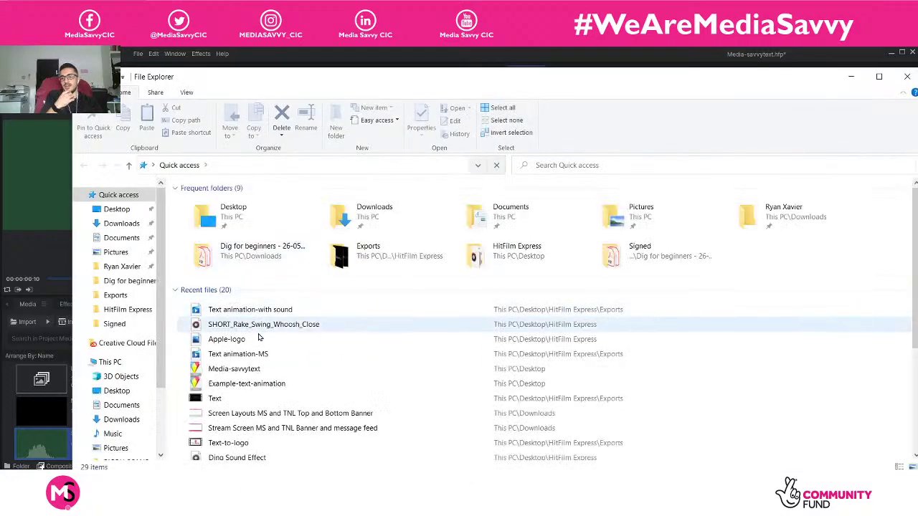
click(121, 223)
click(117, 209)
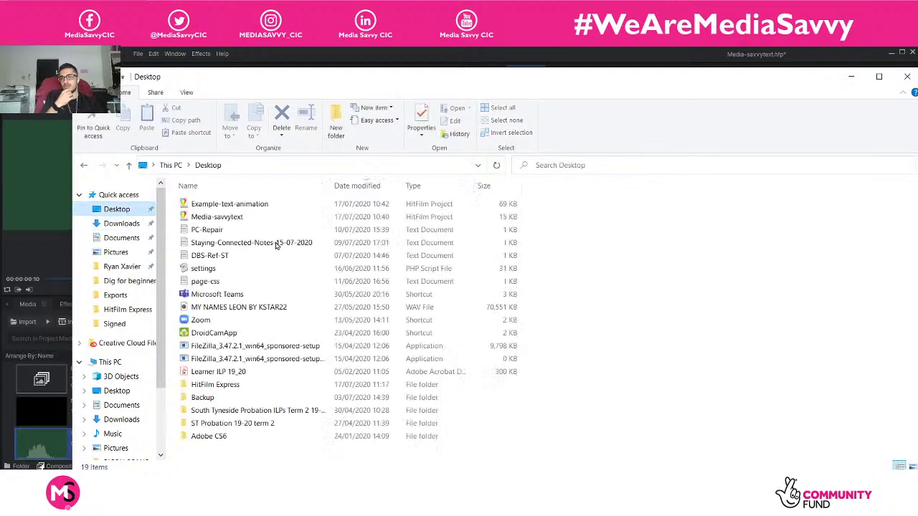
double_click(244, 388)
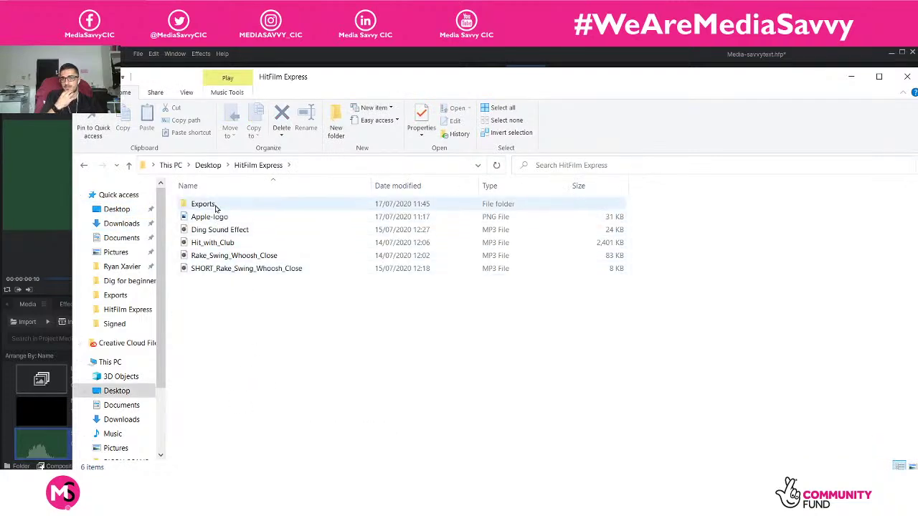
double_click(203, 204)
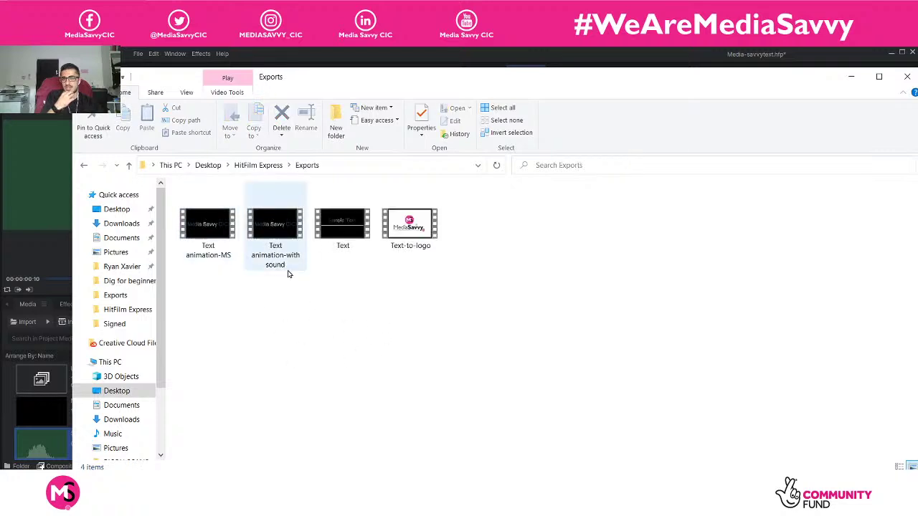
double_click(276, 247)
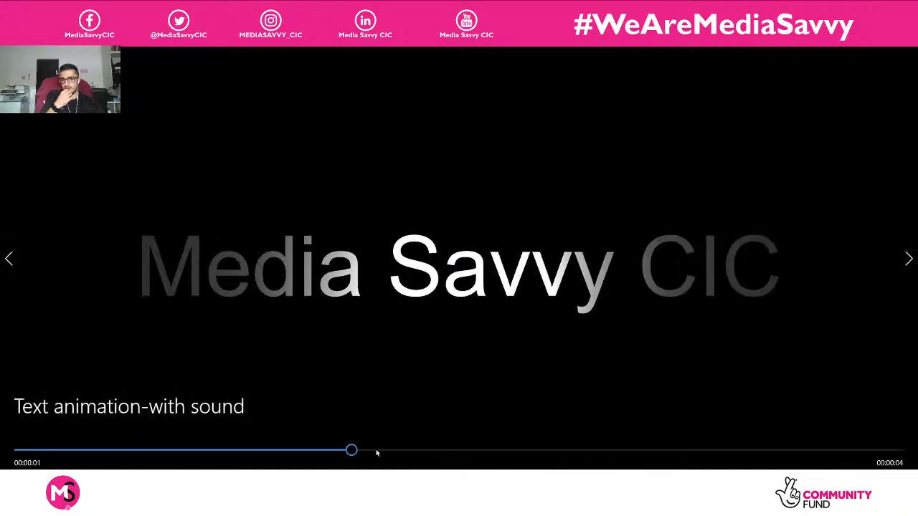
Step: Replay the exported video from near its start through to the end, then close it and return to HitFilm
drag(351, 450, 34, 450)
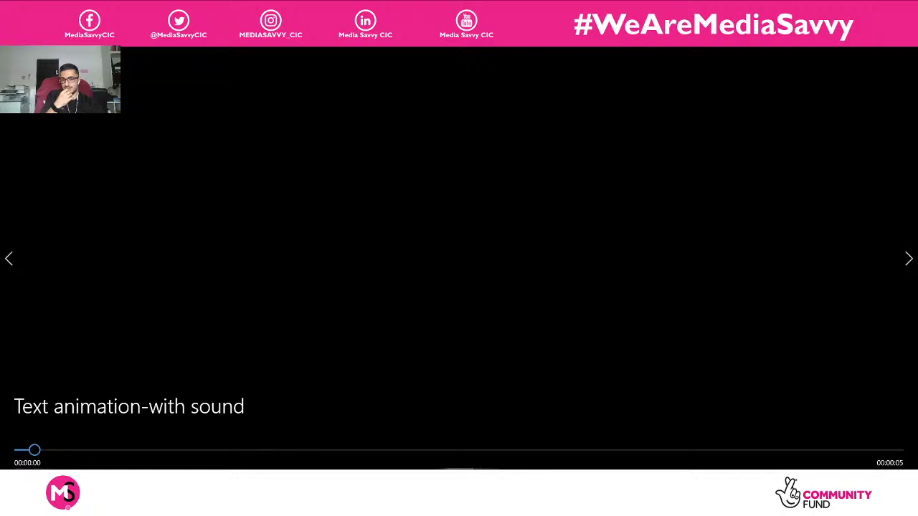
drag(146, 450, 66, 452)
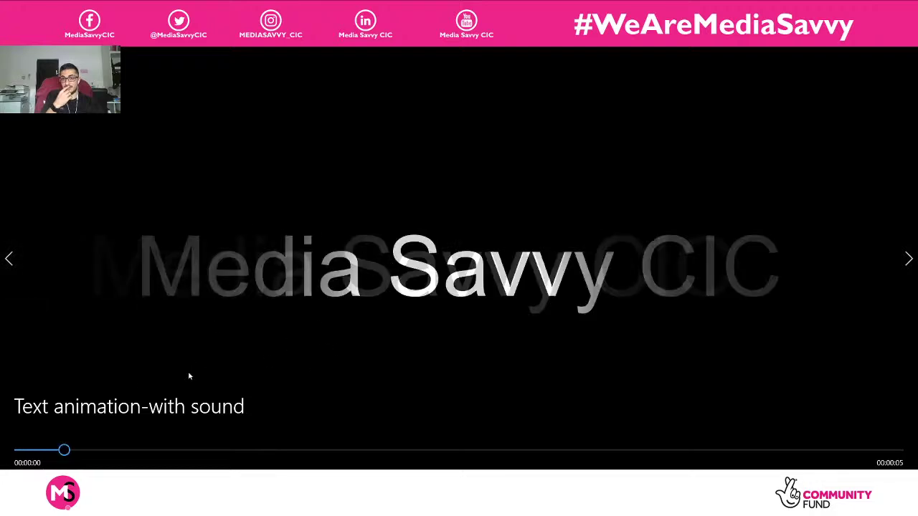
drag(66, 451, 33, 451)
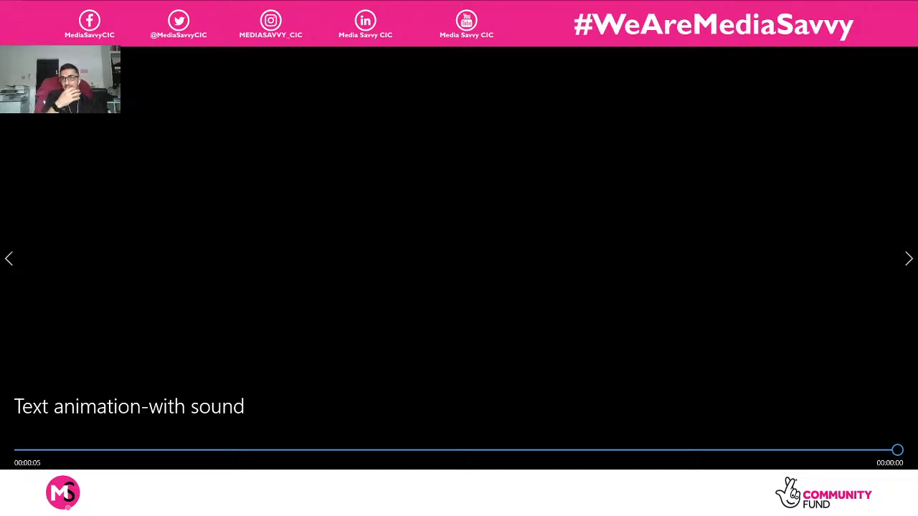
click(13, 10)
click(904, 10)
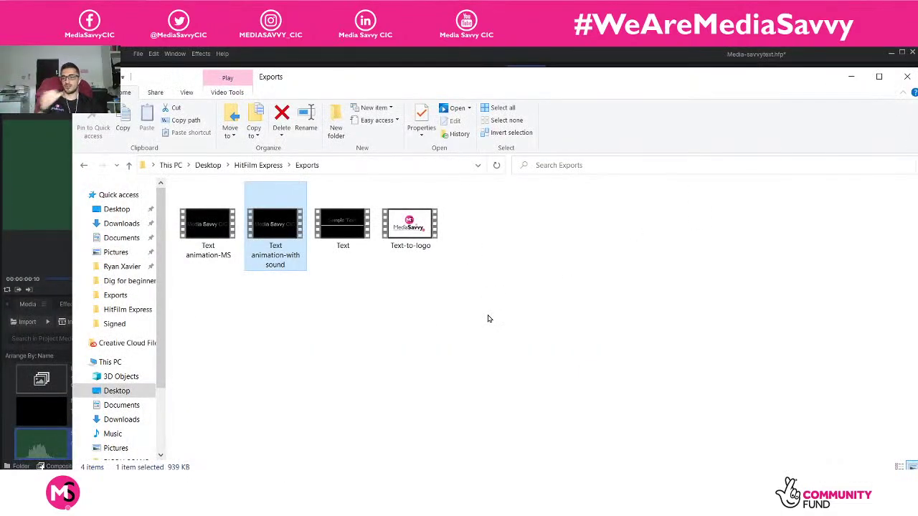
double_click(805, 84)
click(842, 81)
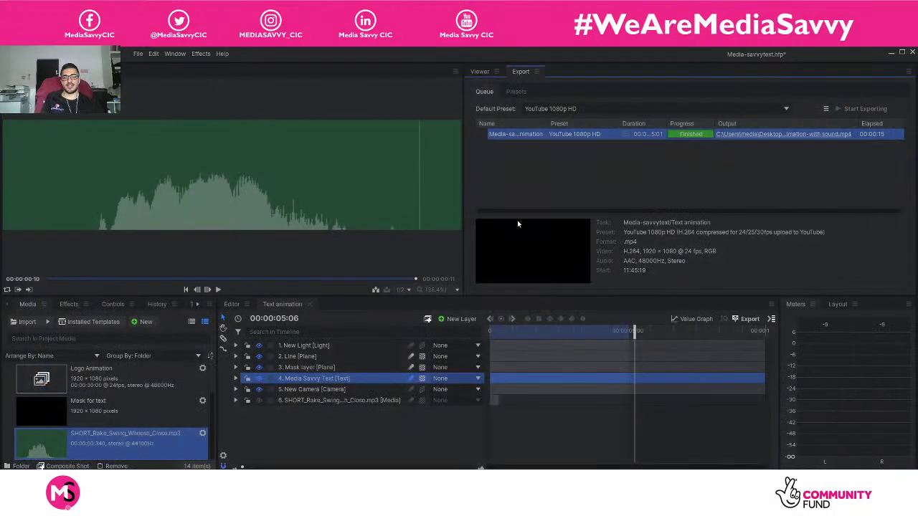
Step: Show the Text animation in the viewer with no layer selected and play it from the beginning to review the motion
click(479, 71)
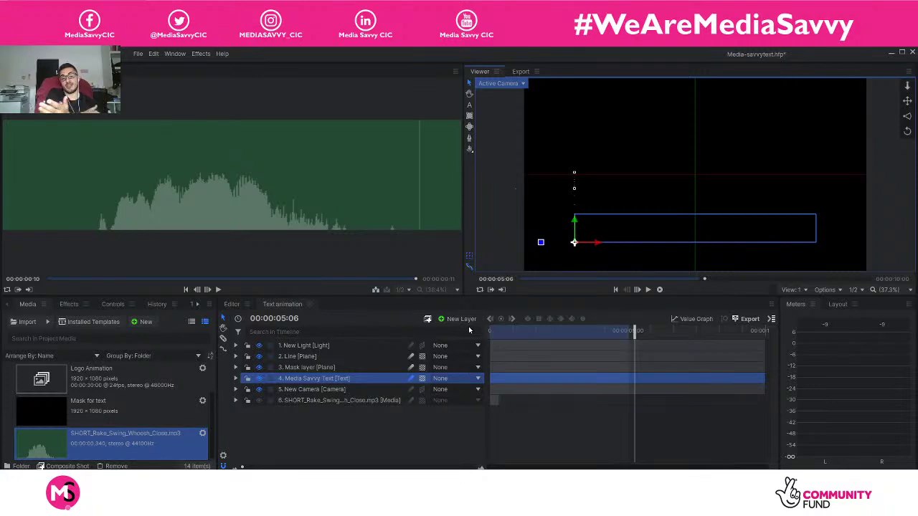
click(313, 443)
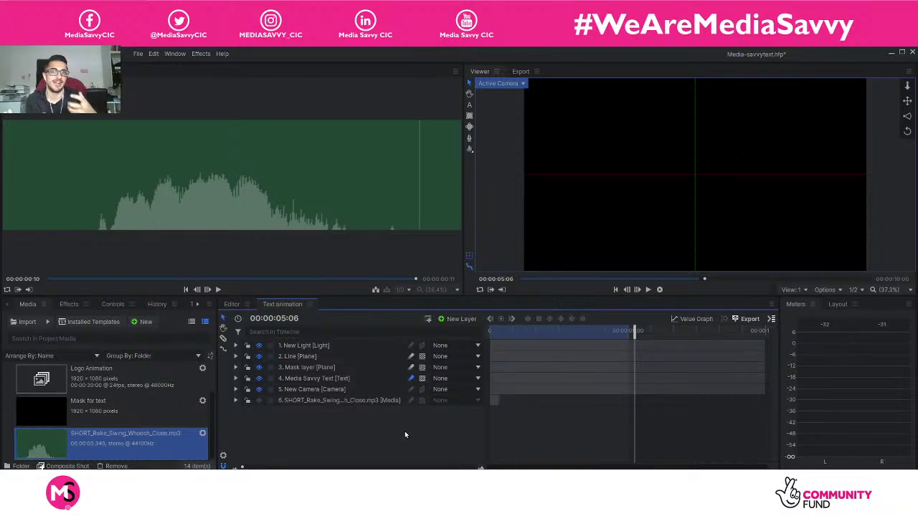
drag(634, 330, 473, 345)
key(space)
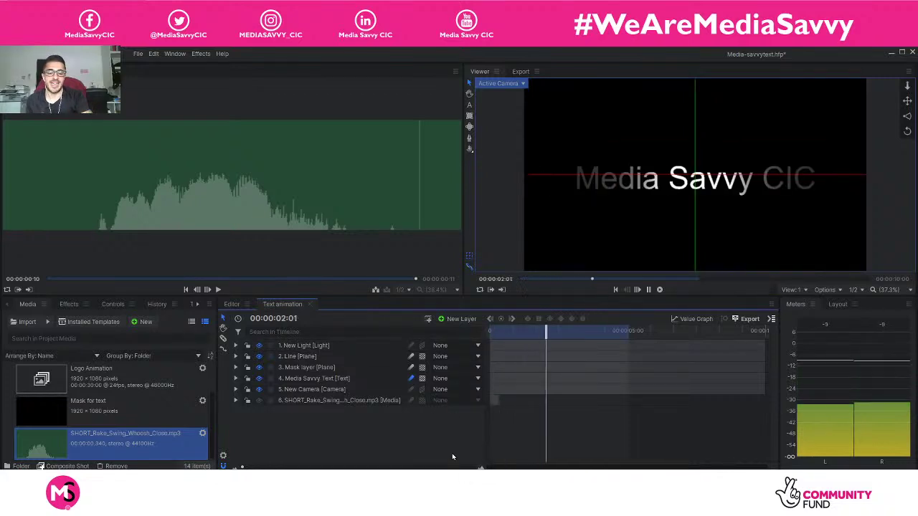
key(space)
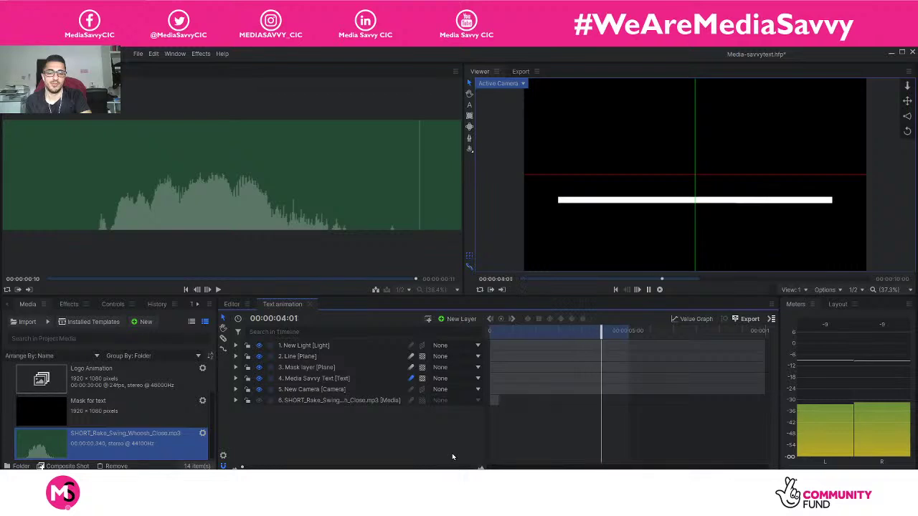
drag(602, 332, 625, 344)
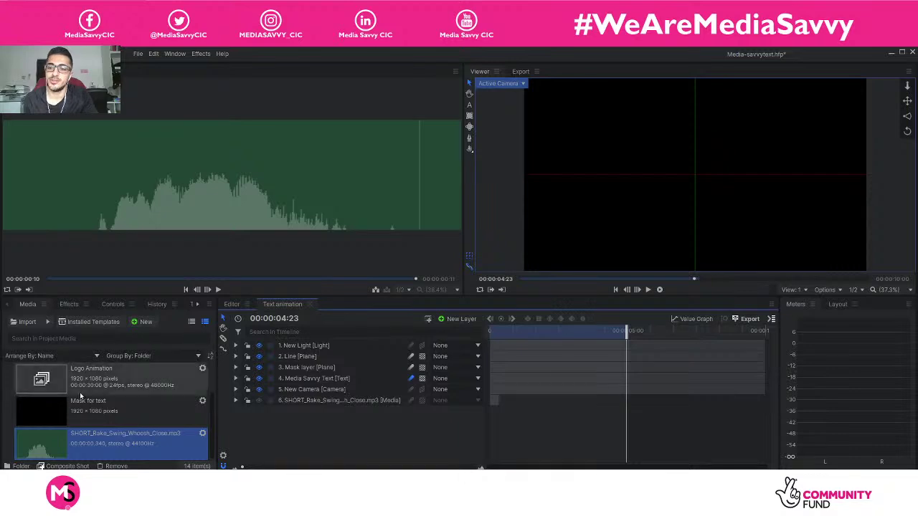
scroll(101, 414, up, 2)
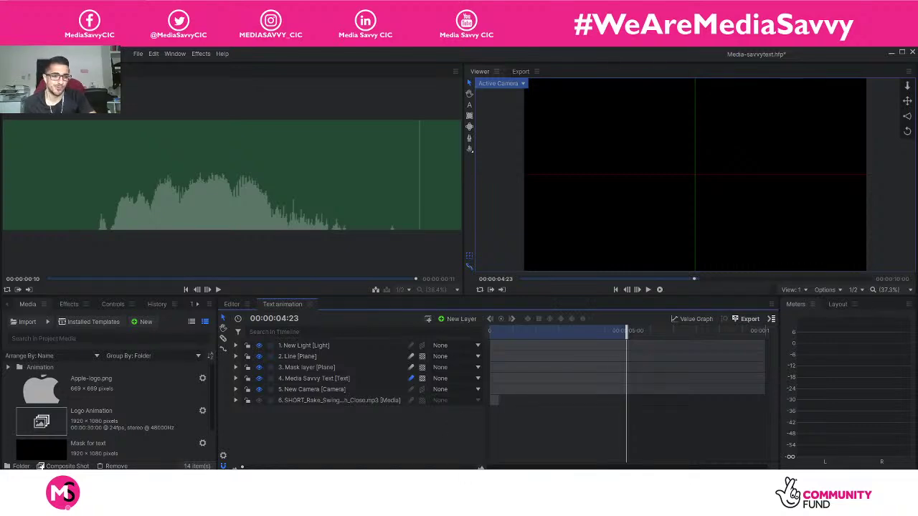
click(881, 479)
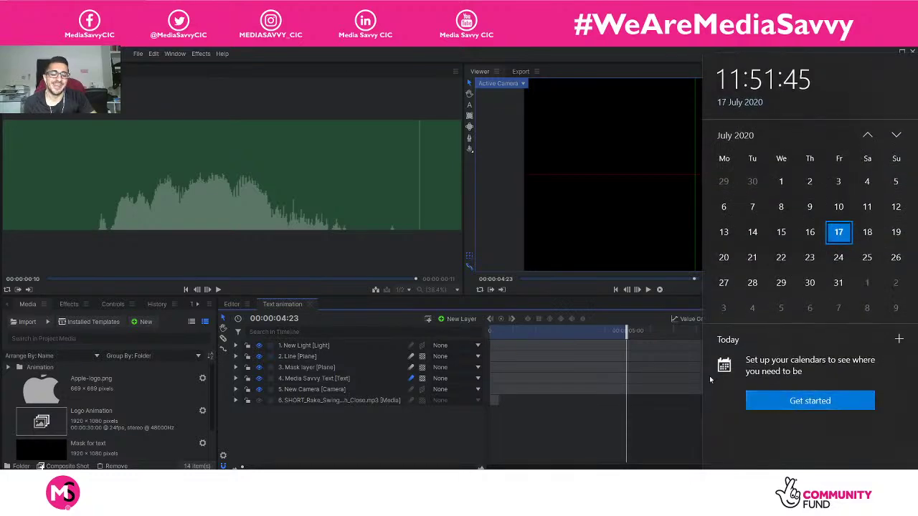
click(450, 427)
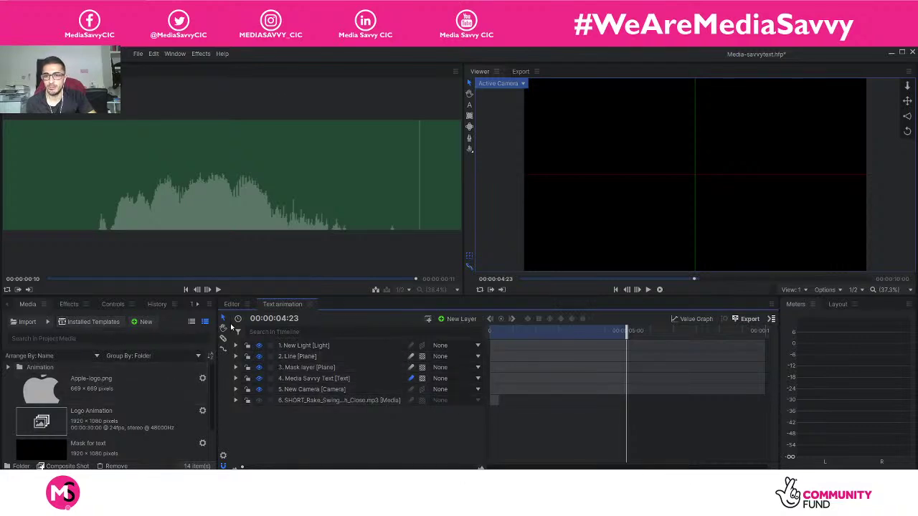
Step: Open the Logo Animation composite shot and expand the Apple-logo.png layer's properties, looking through the mask and text layers
click(121, 385)
click(123, 420)
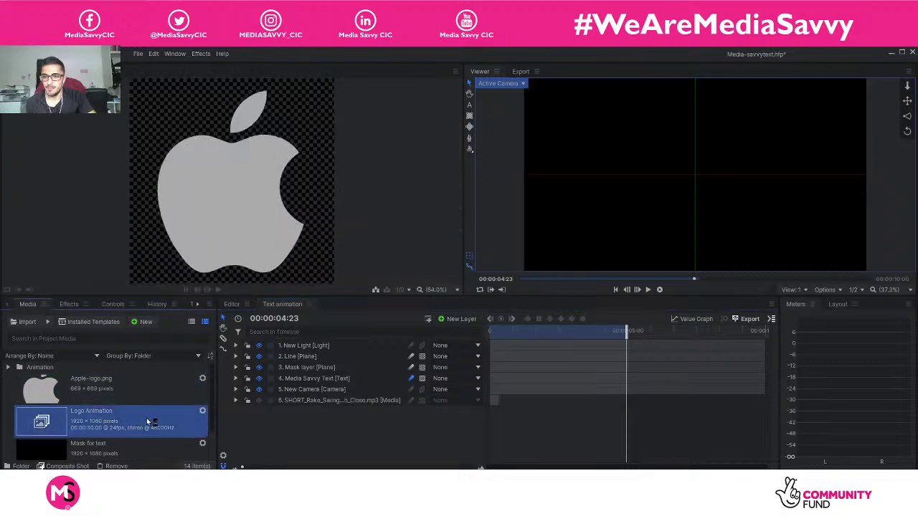
double_click(150, 420)
click(235, 345)
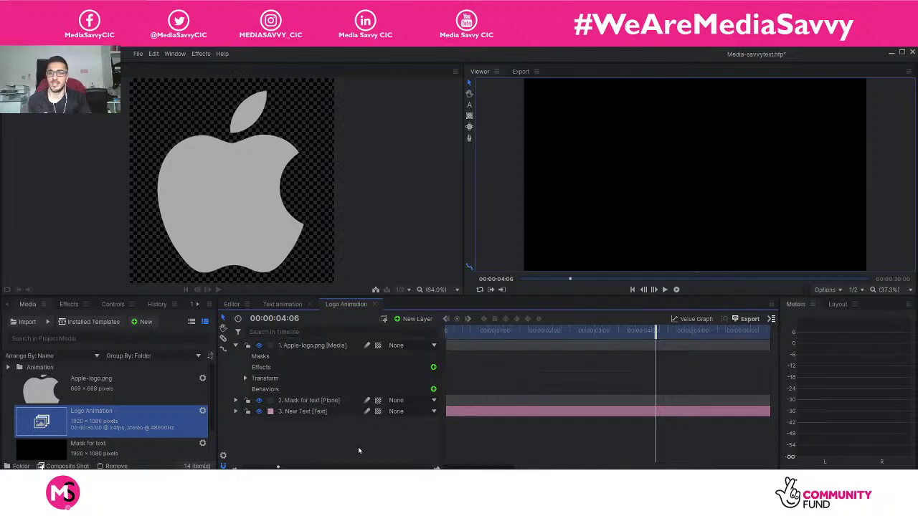
click(235, 400)
click(235, 400)
click(236, 412)
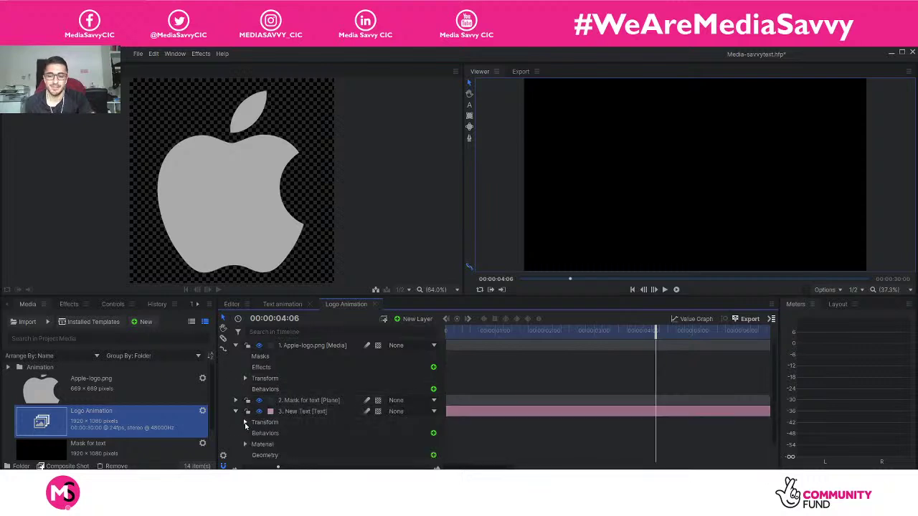
click(235, 412)
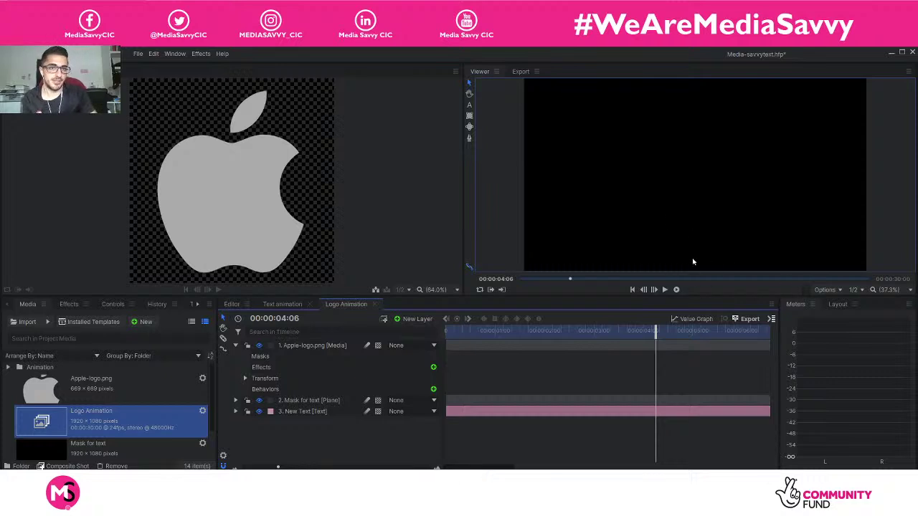
Step: Save the Media-savvytext project
click(138, 54)
click(165, 109)
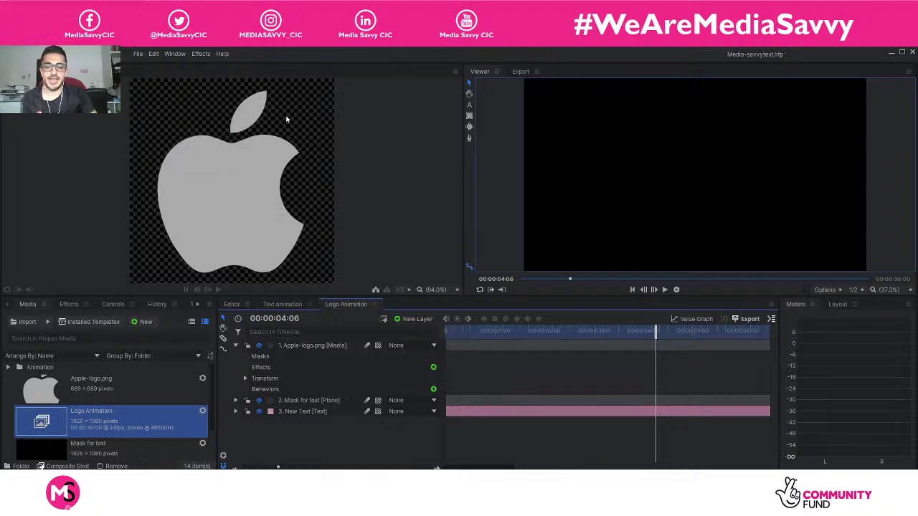